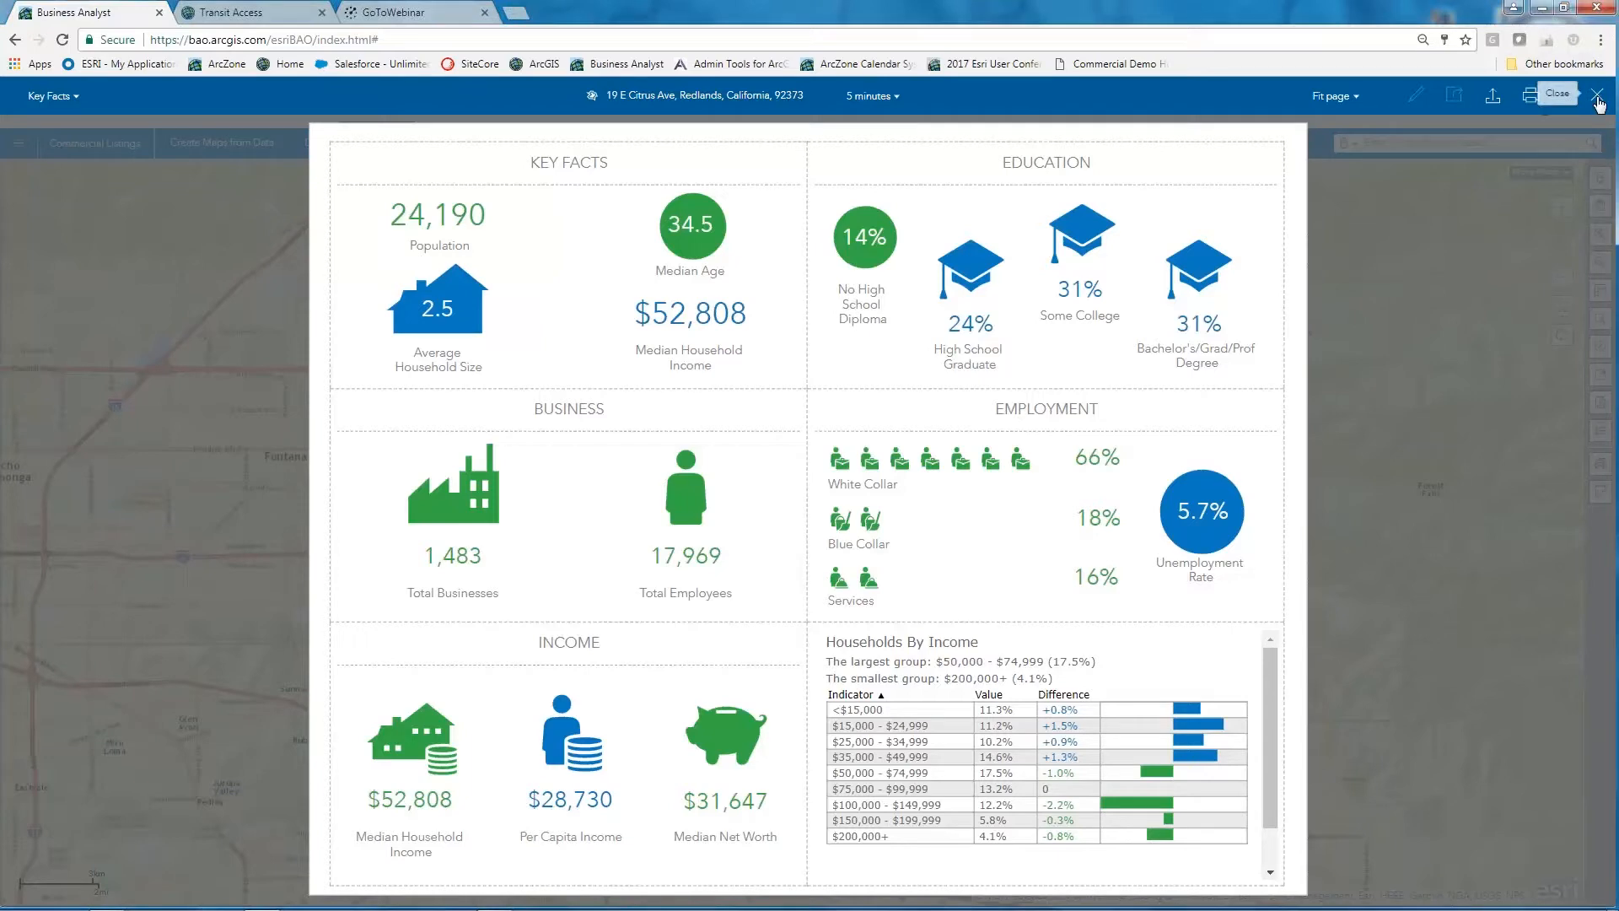
Step: Switch the Redlands site's infographic to the Portrait Property Flyer from the Esri infographics and view its building photo as a thumbnail and enlarged
{"action": "left_click", "coordinate": [1598, 98]}
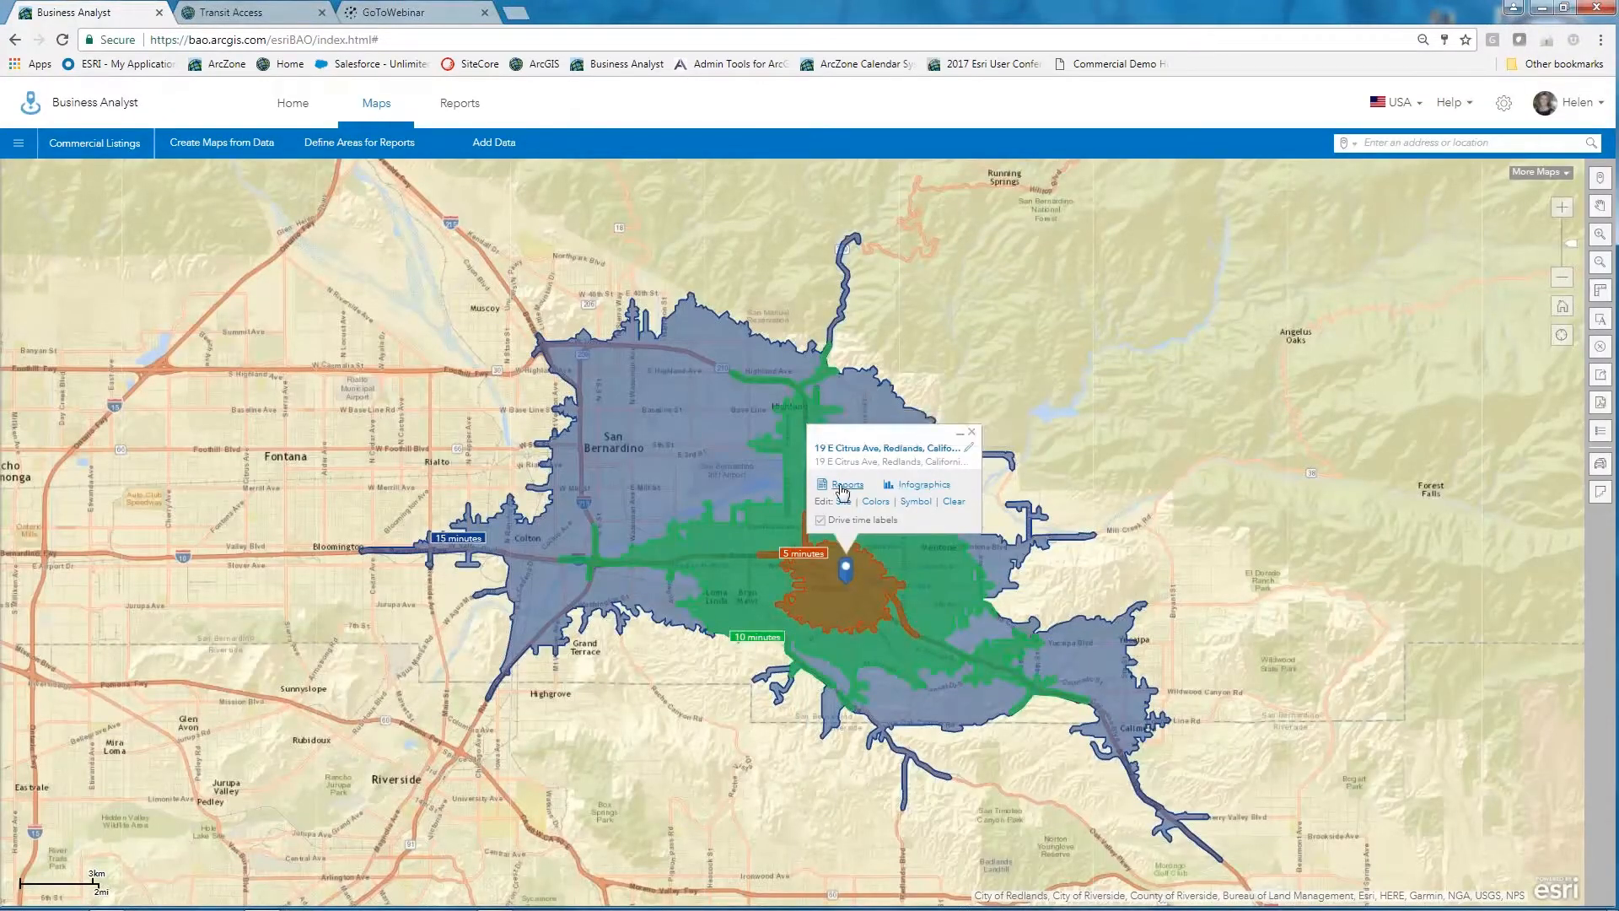
{"action": "left_click", "coordinate": [912, 490]}
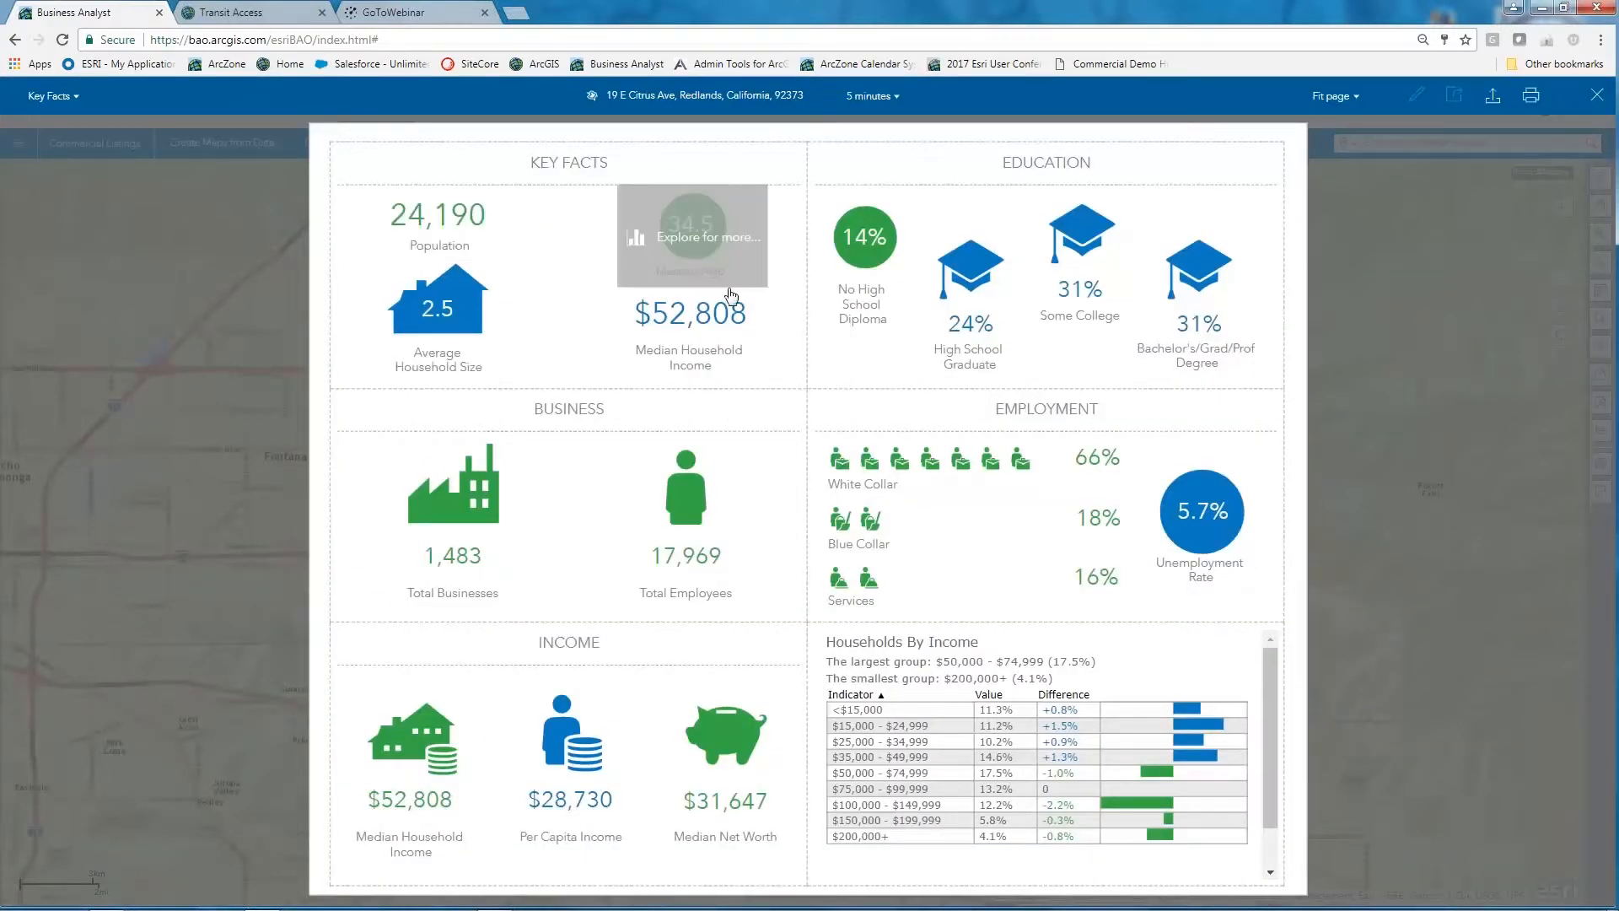
{"action": "left_click", "coordinate": [67, 100]}
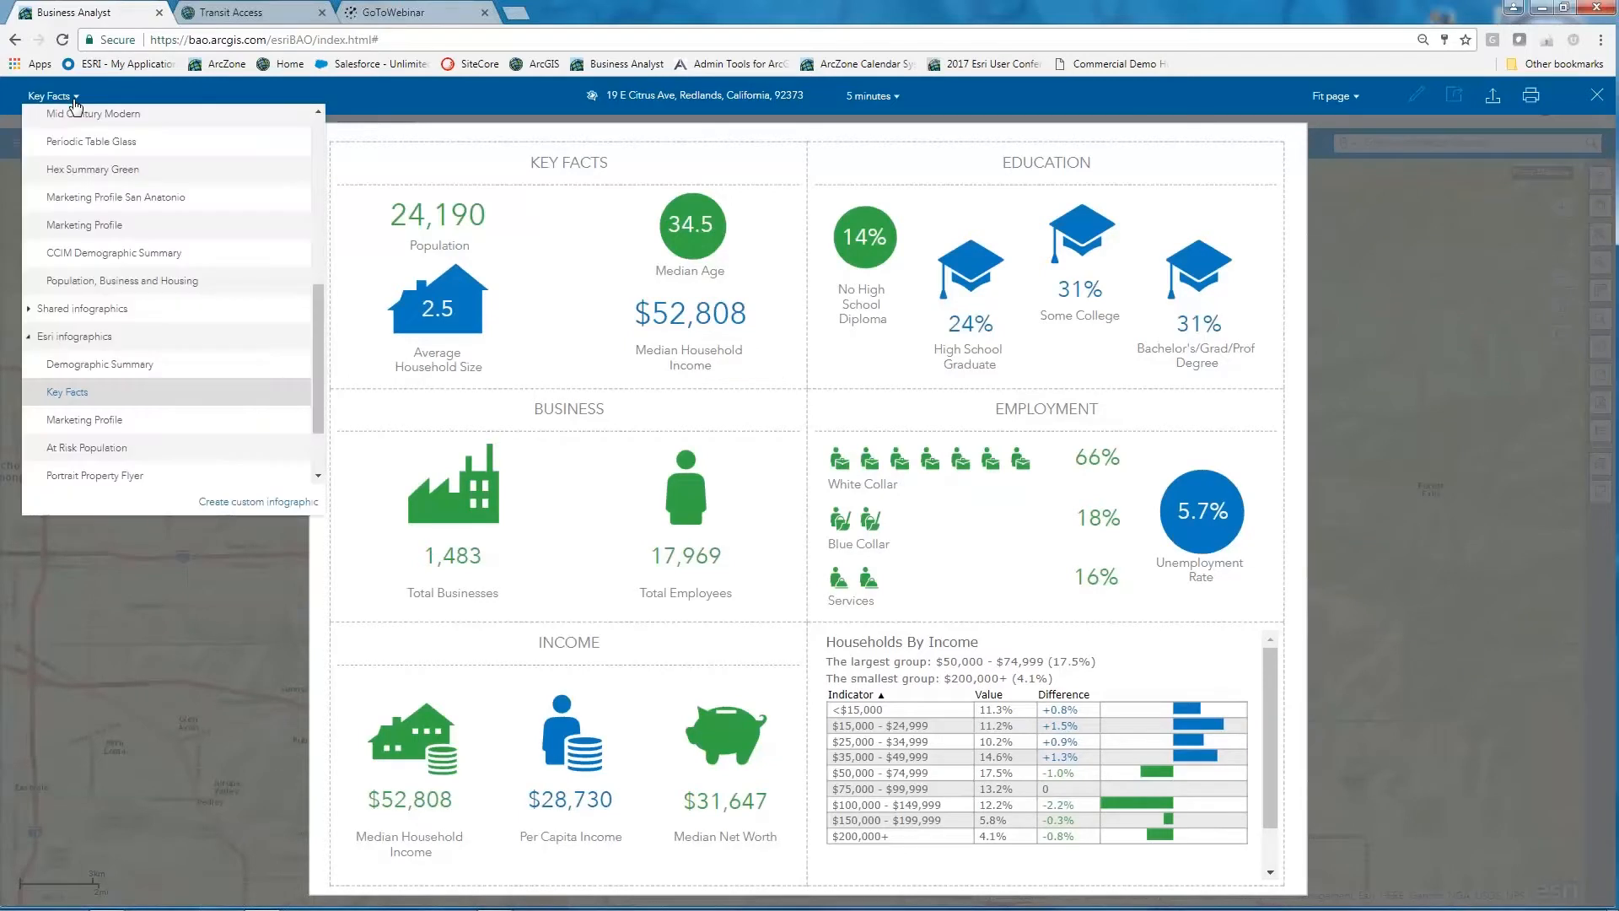
{"action": "left_click", "coordinate": [31, 310]}
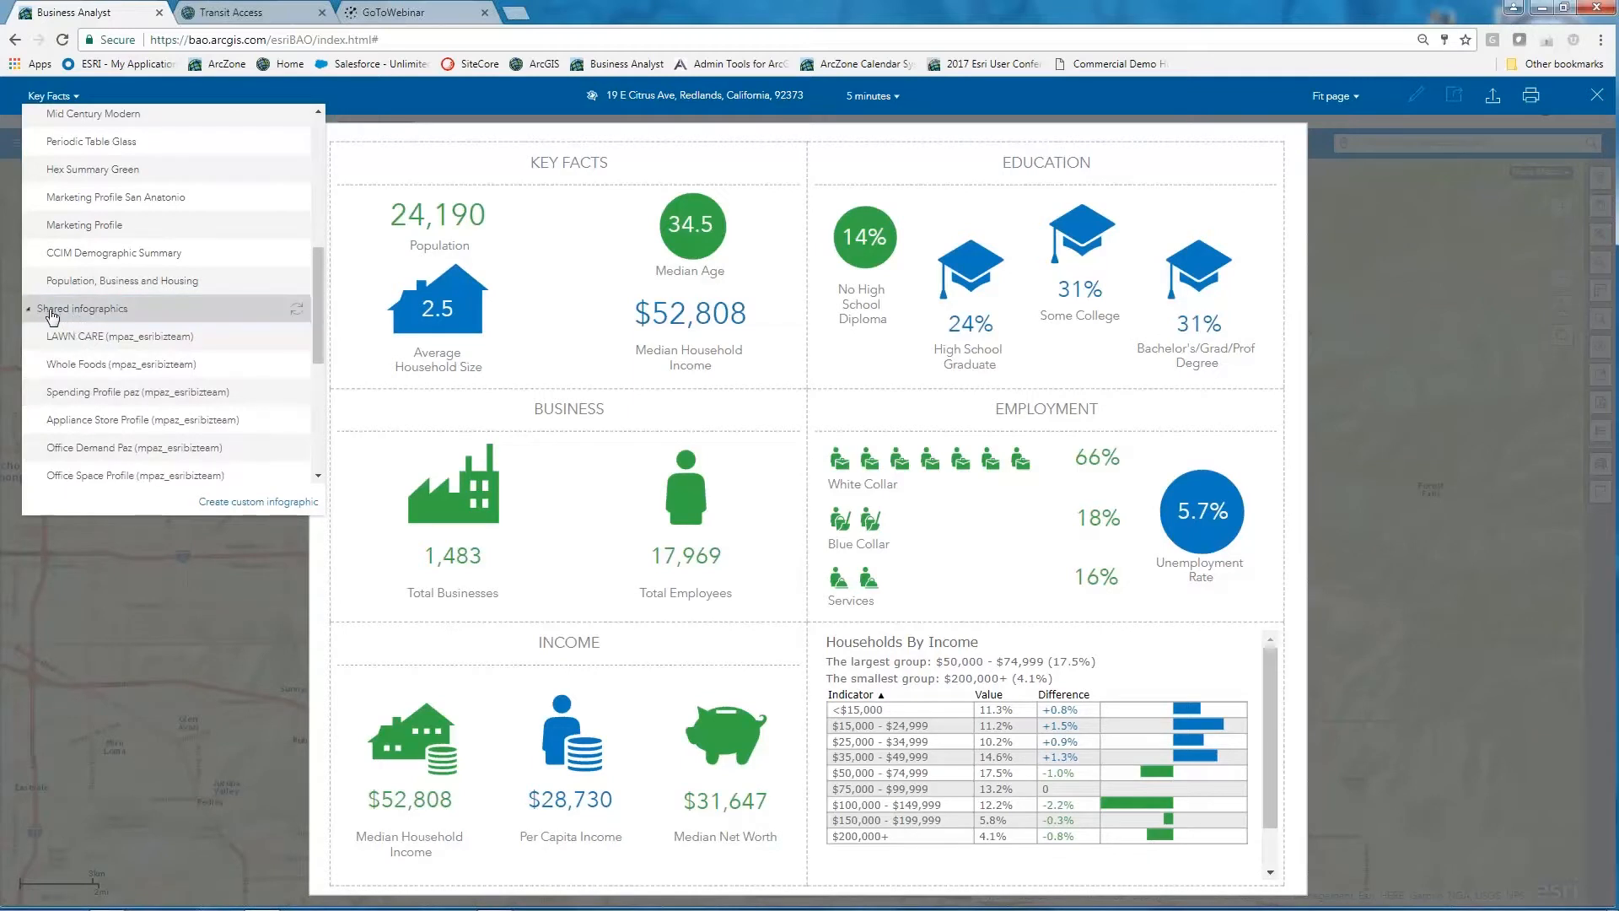
{"action": "scroll", "coordinate": [127, 321], "scroll_direction": "down", "scroll_amount": 4}
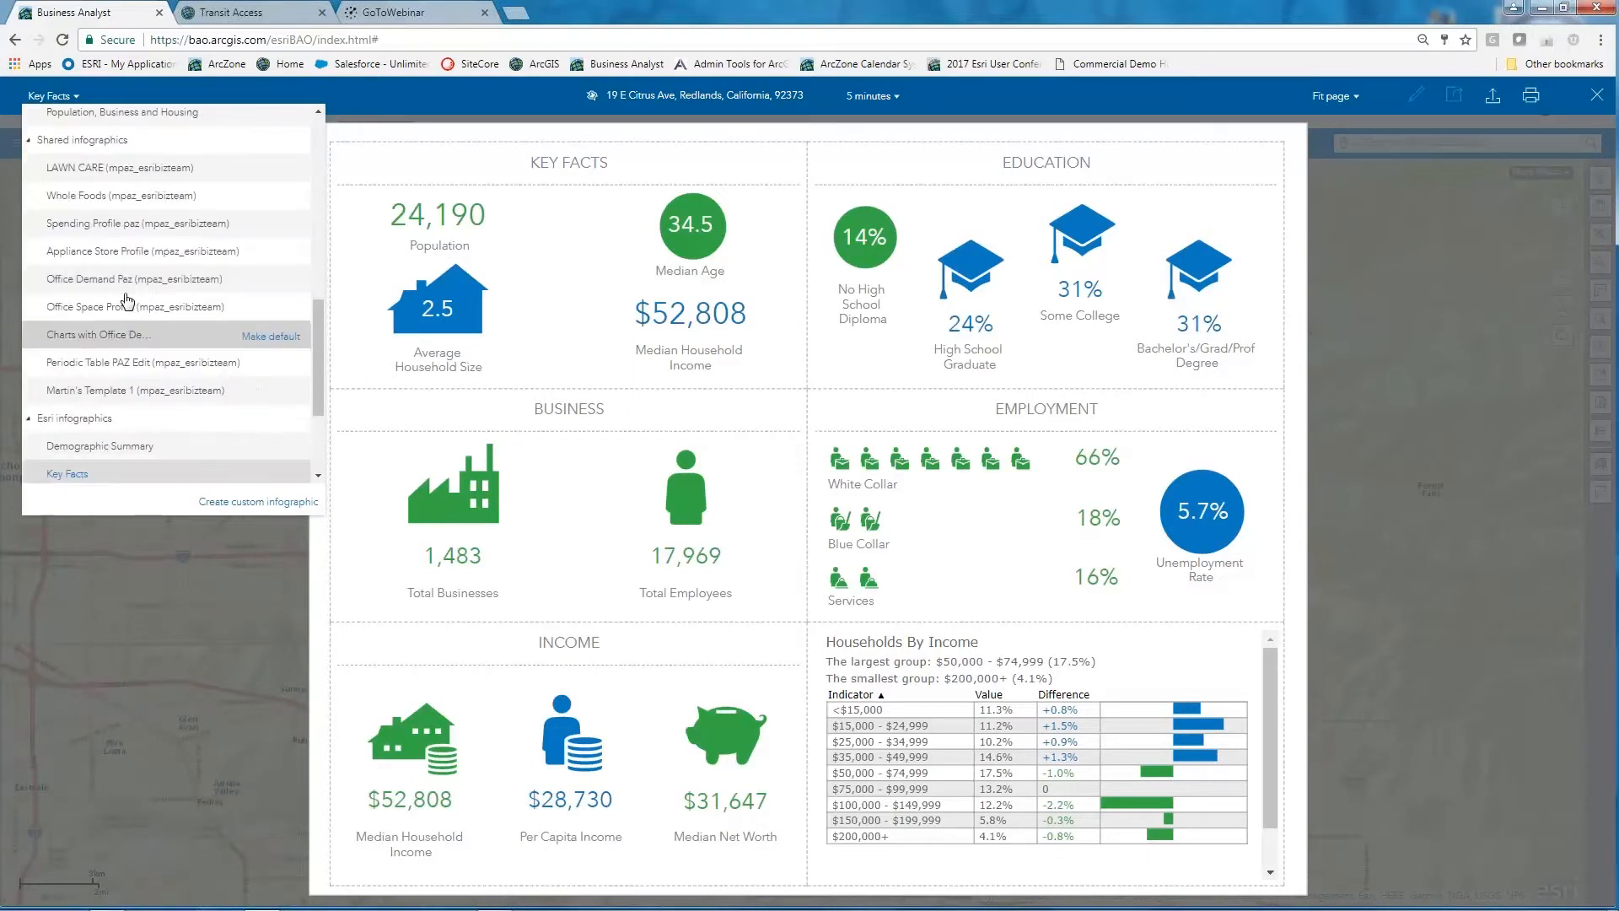
{"action": "left_click", "coordinate": [126, 140]}
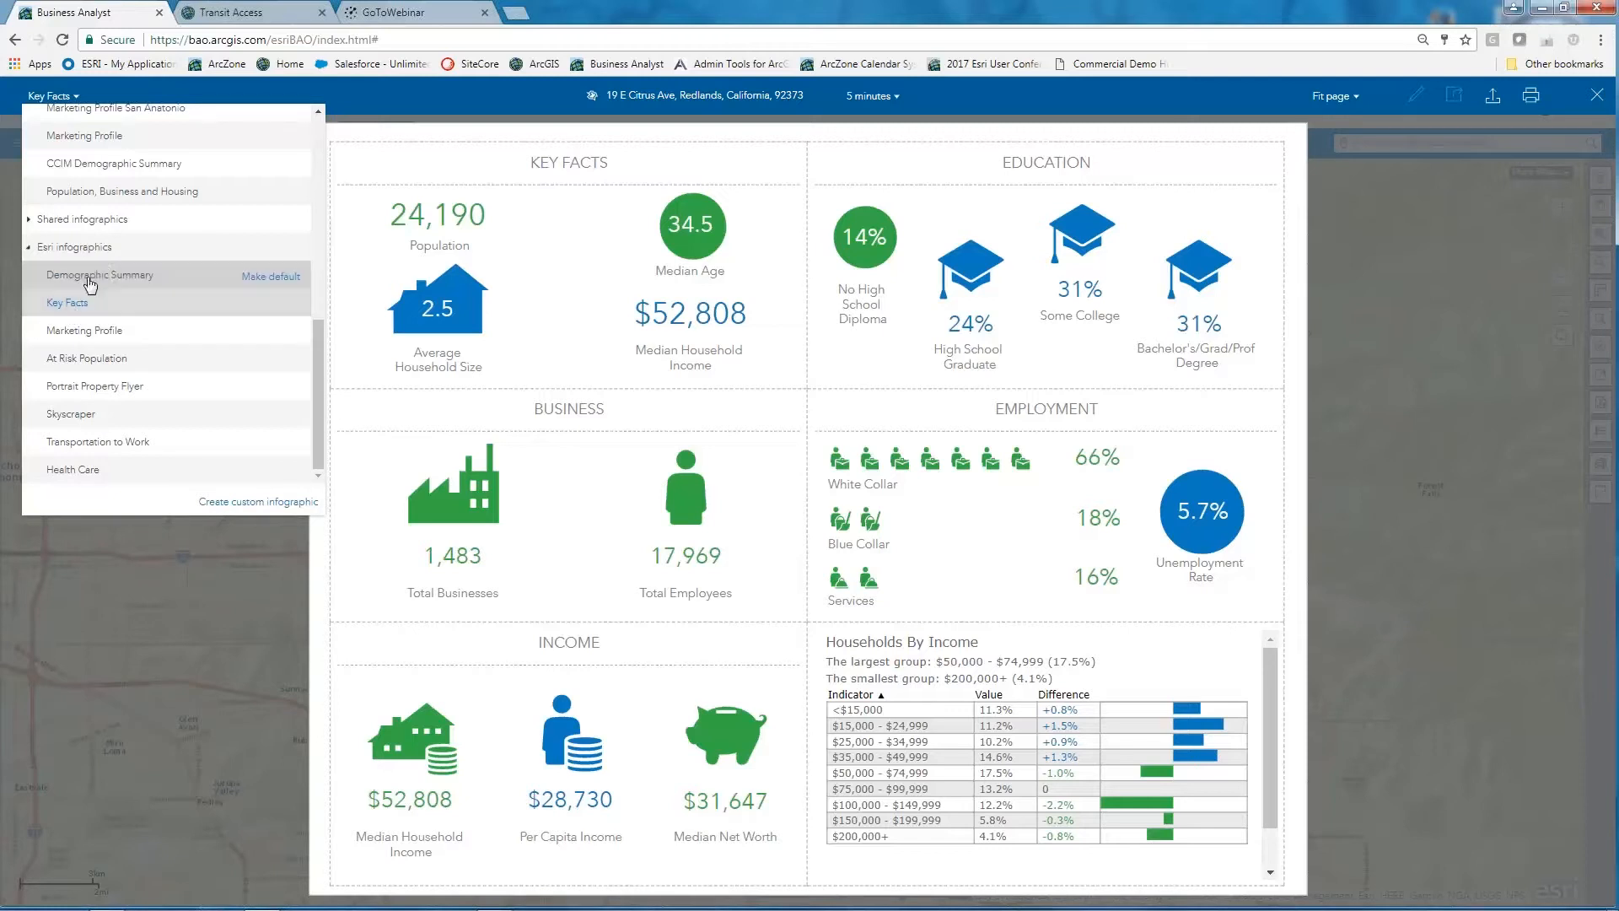
{"action": "left_click", "coordinate": [104, 387]}
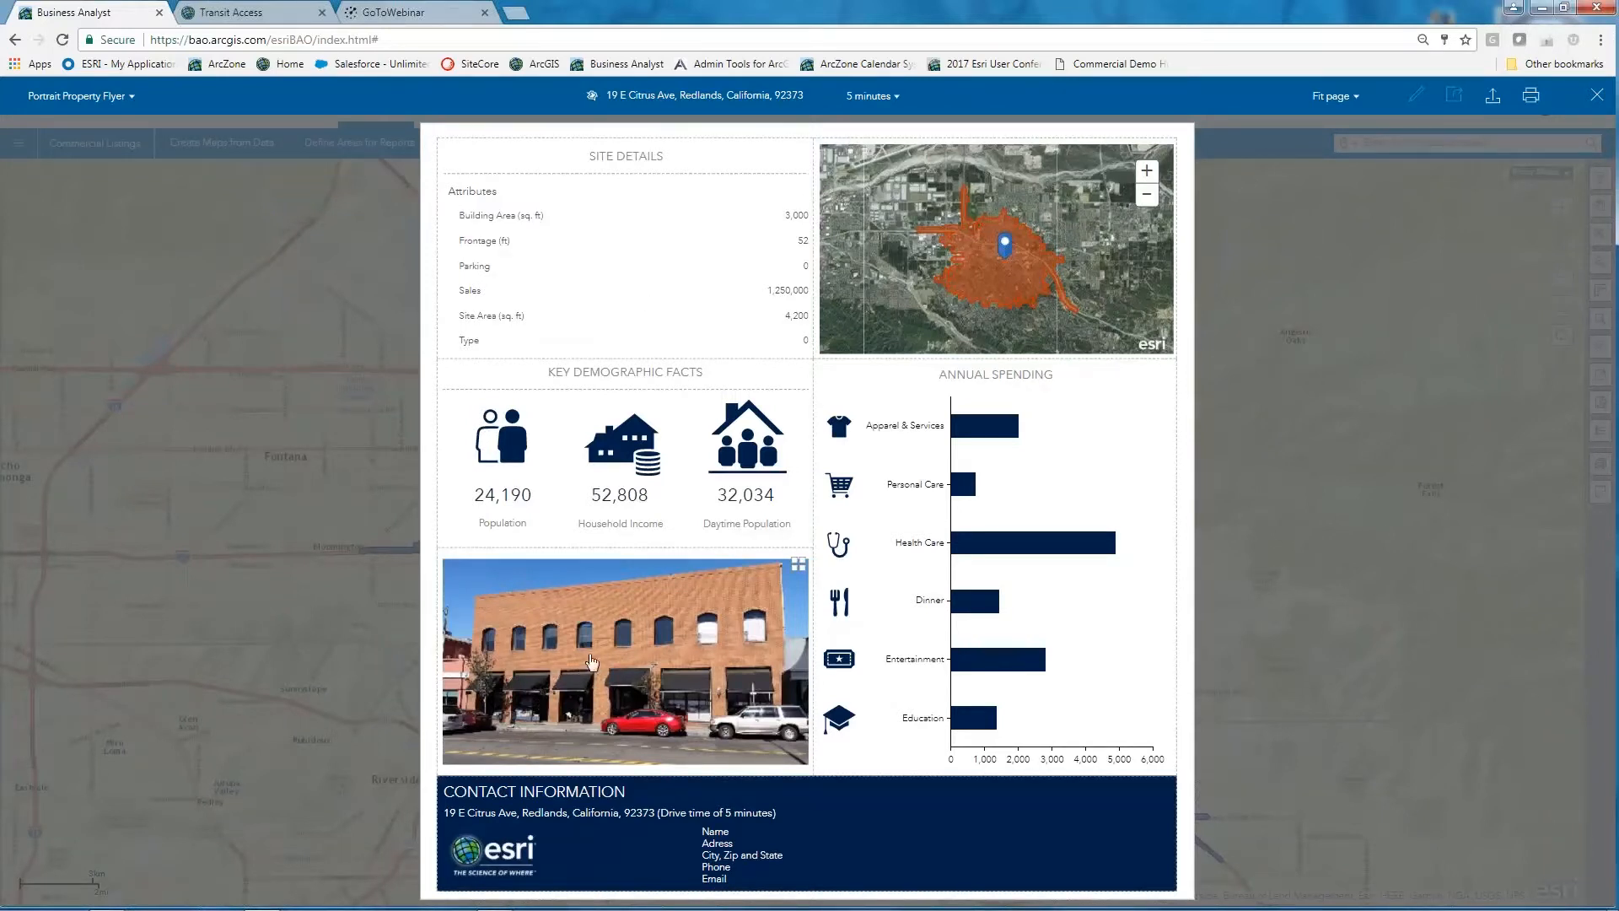
{"action": "left_click", "coordinate": [799, 568]}
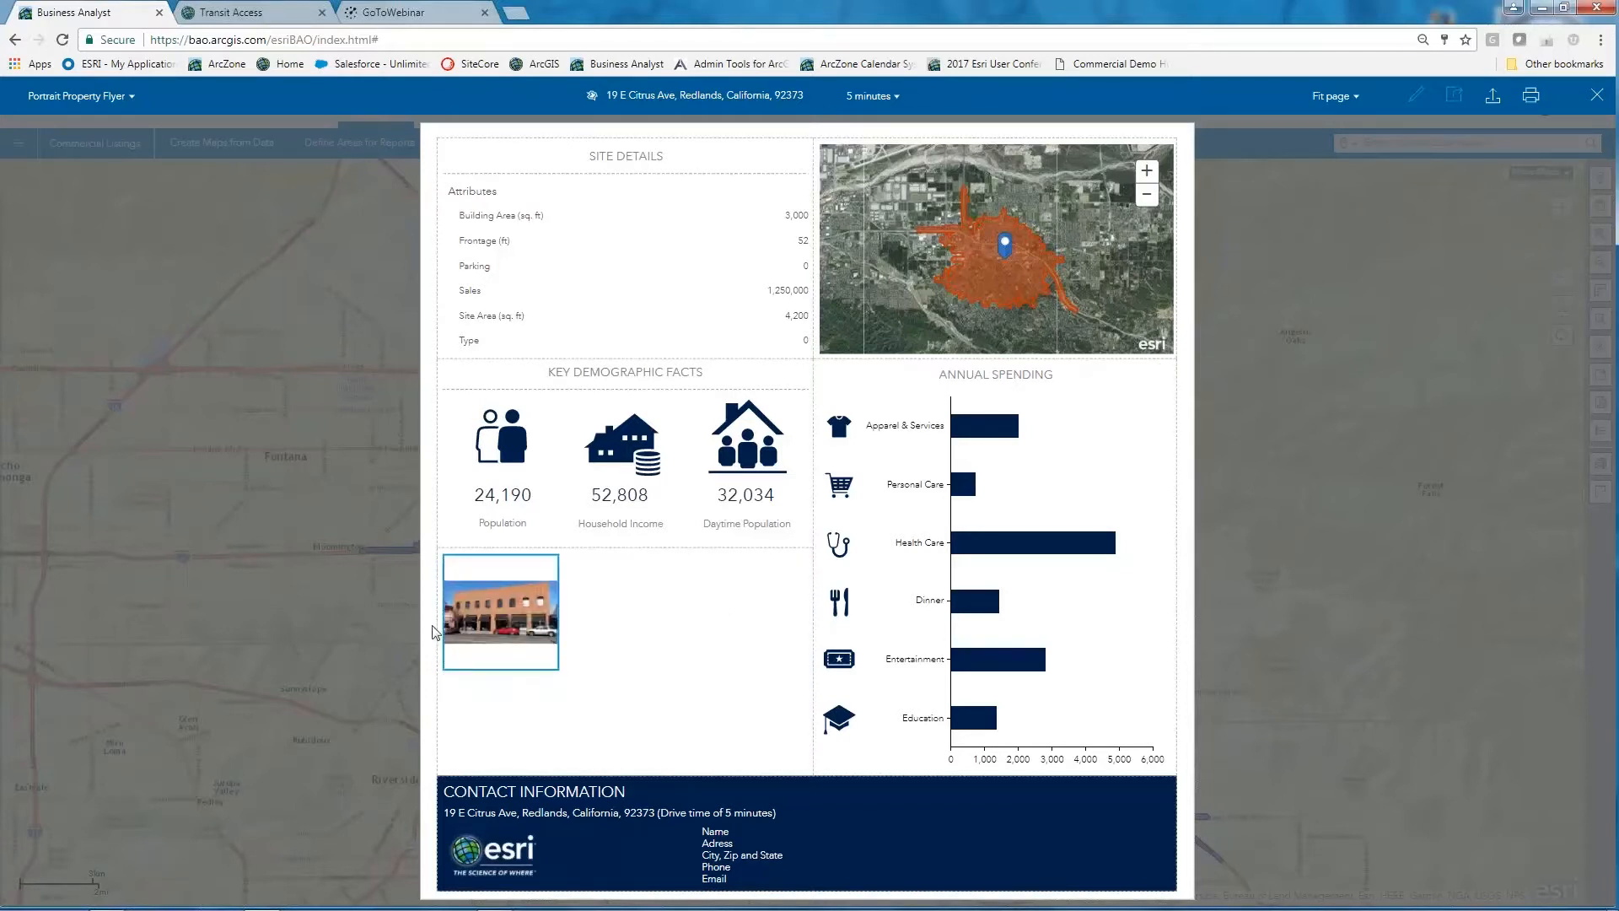
{"action": "left_click", "coordinate": [509, 627]}
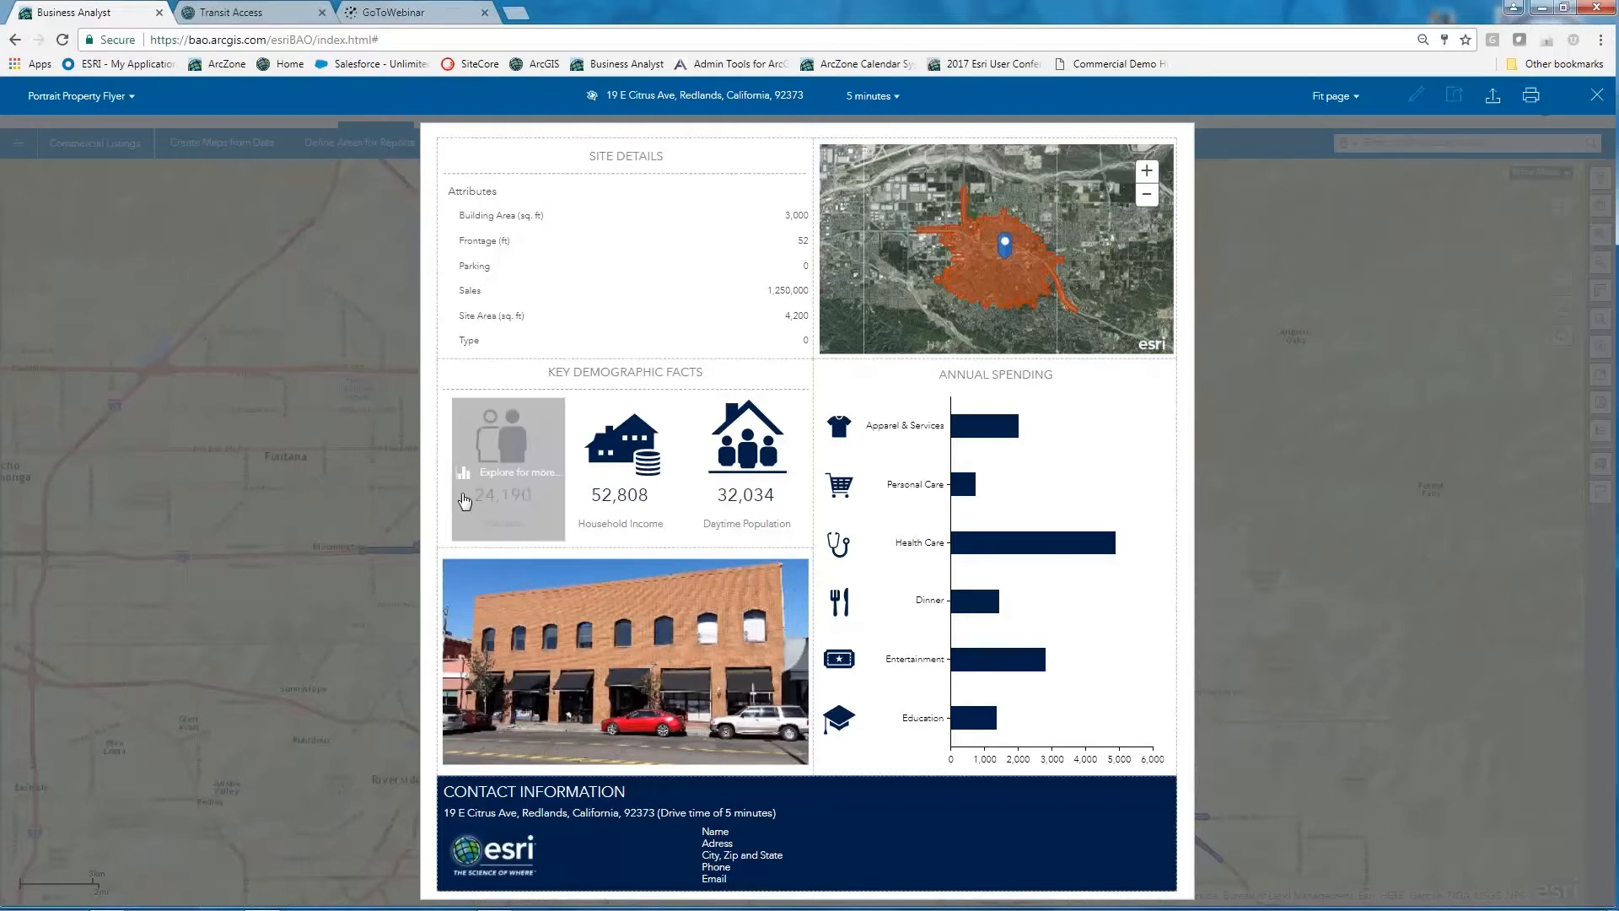
Step: Explore the Population fact's Annual Growth Rate chart as index values and return to the key demographic facts
{"action": "left_click", "coordinate": [501, 456]}
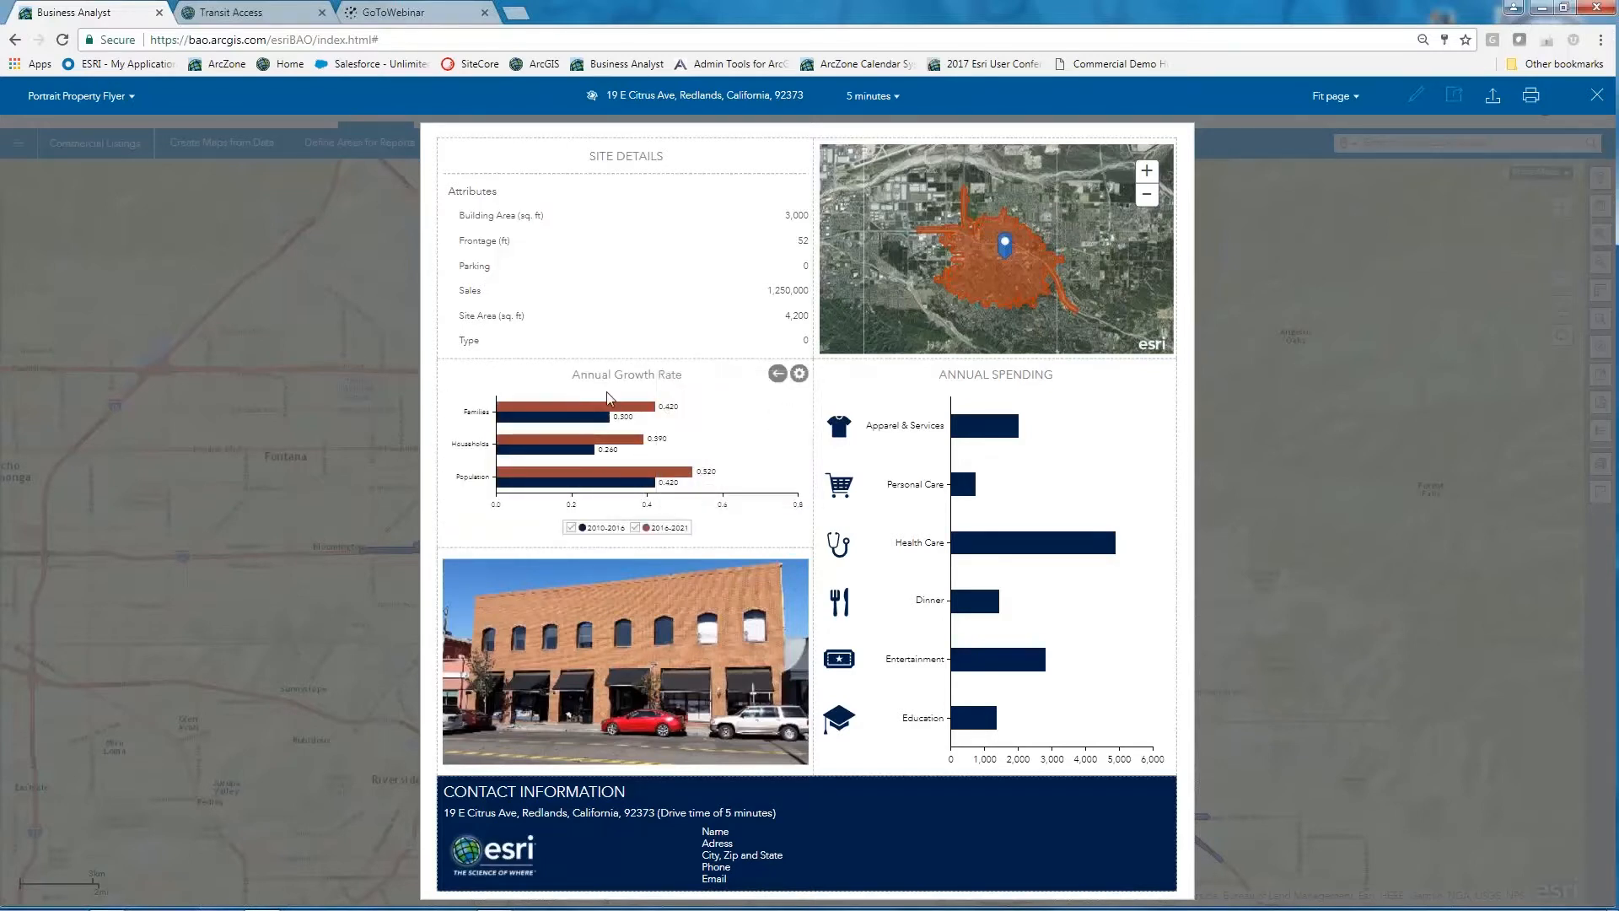
{"action": "left_click", "coordinate": [799, 374]}
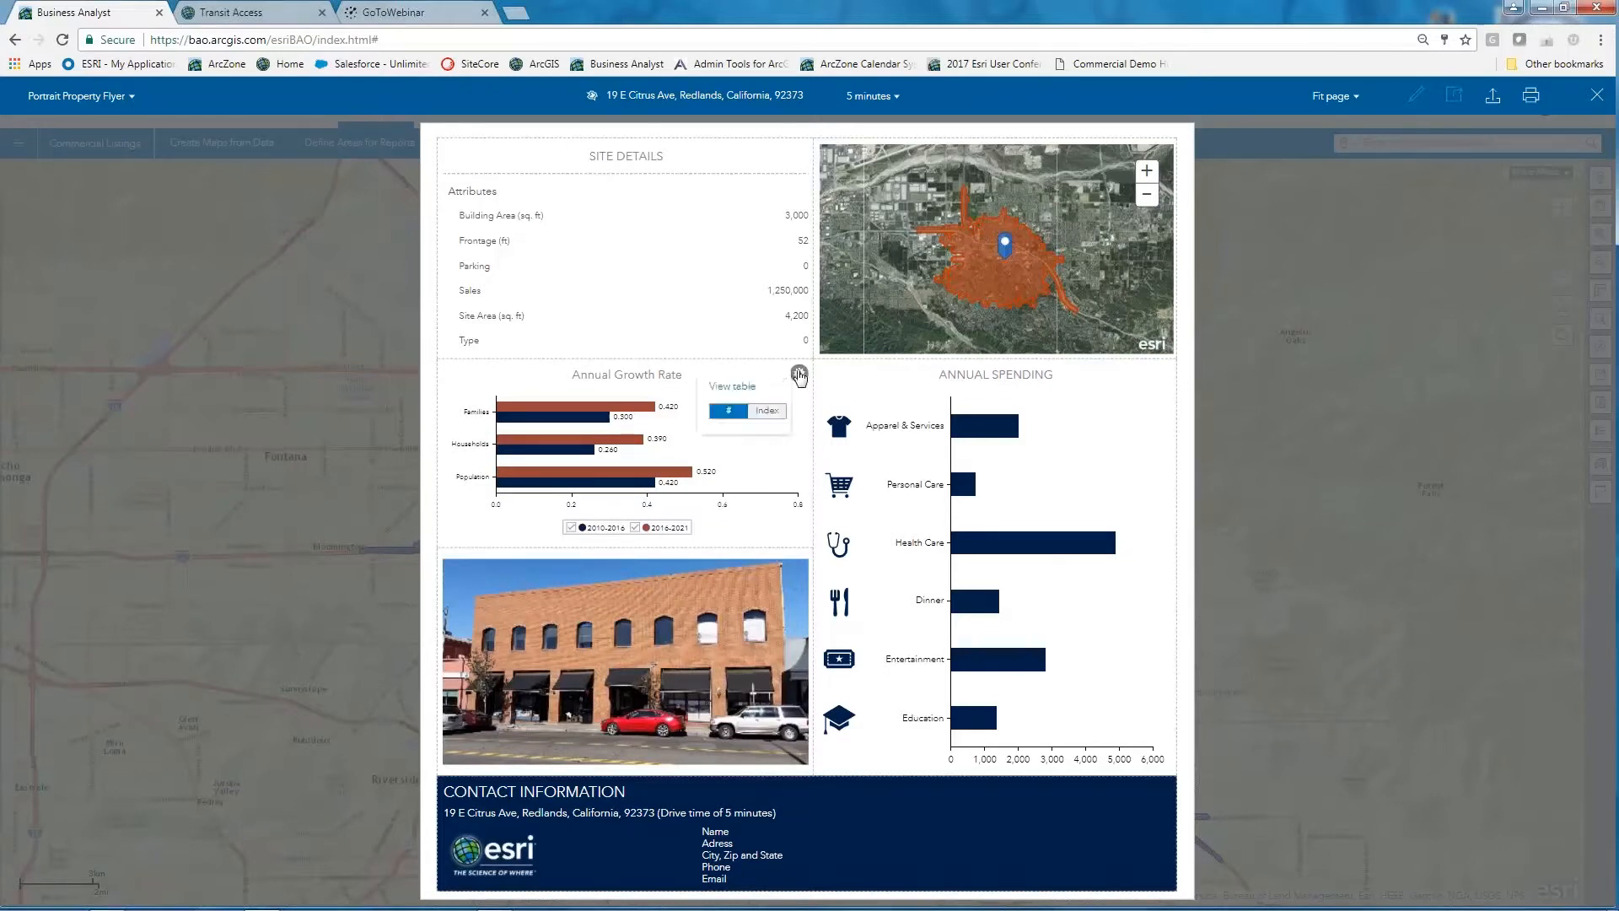
{"action": "left_click", "coordinate": [768, 411]}
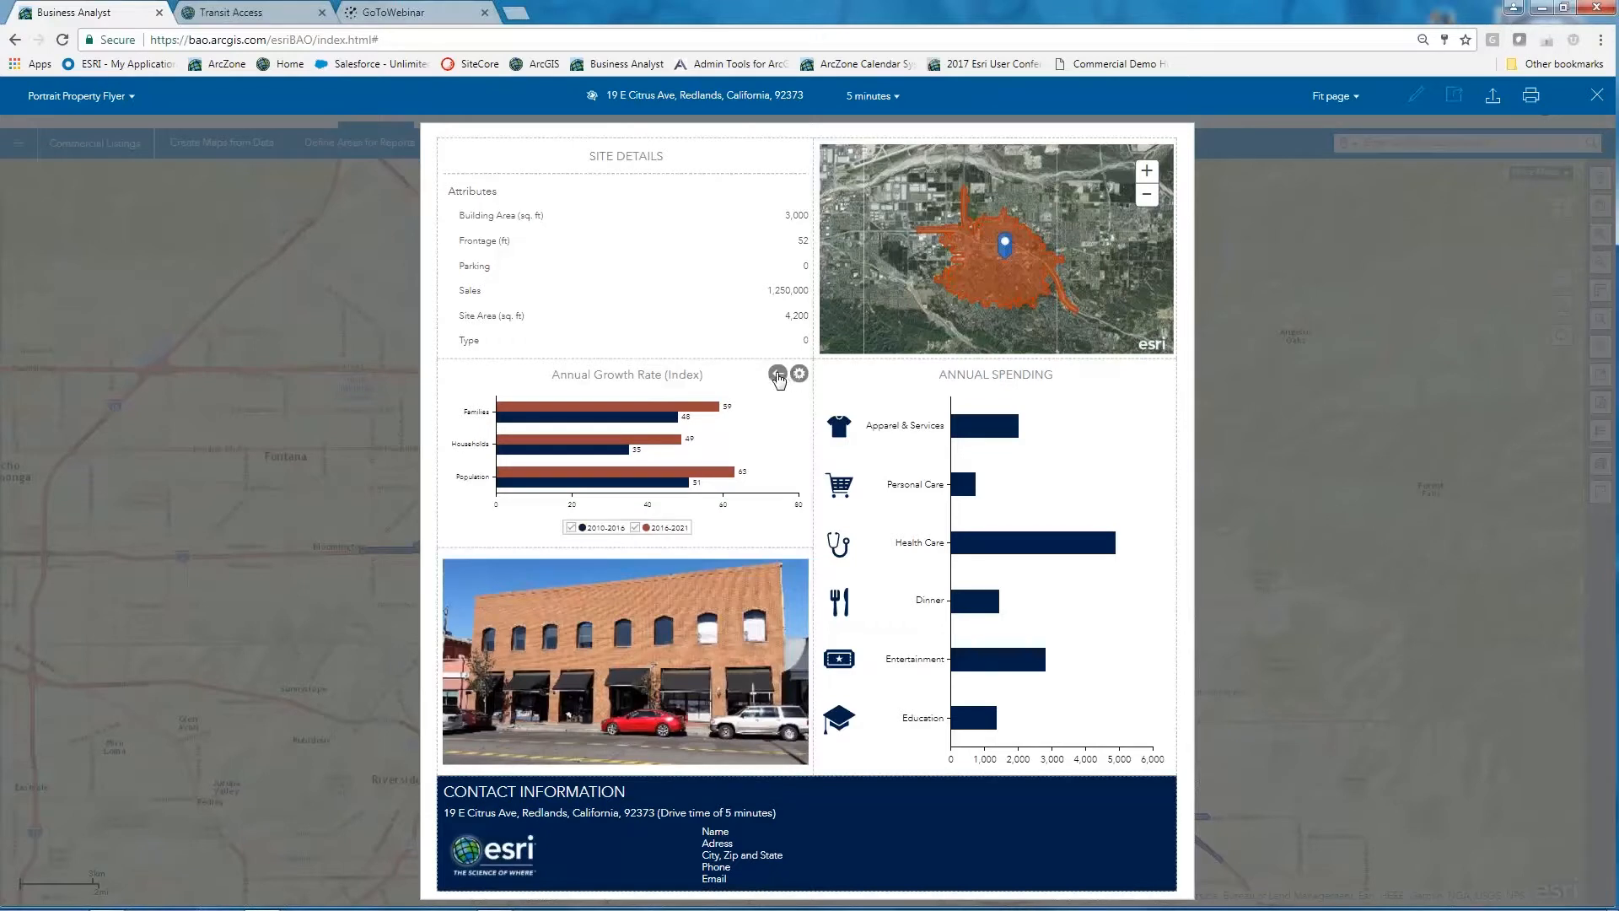
{"action": "left_click", "coordinate": [778, 377]}
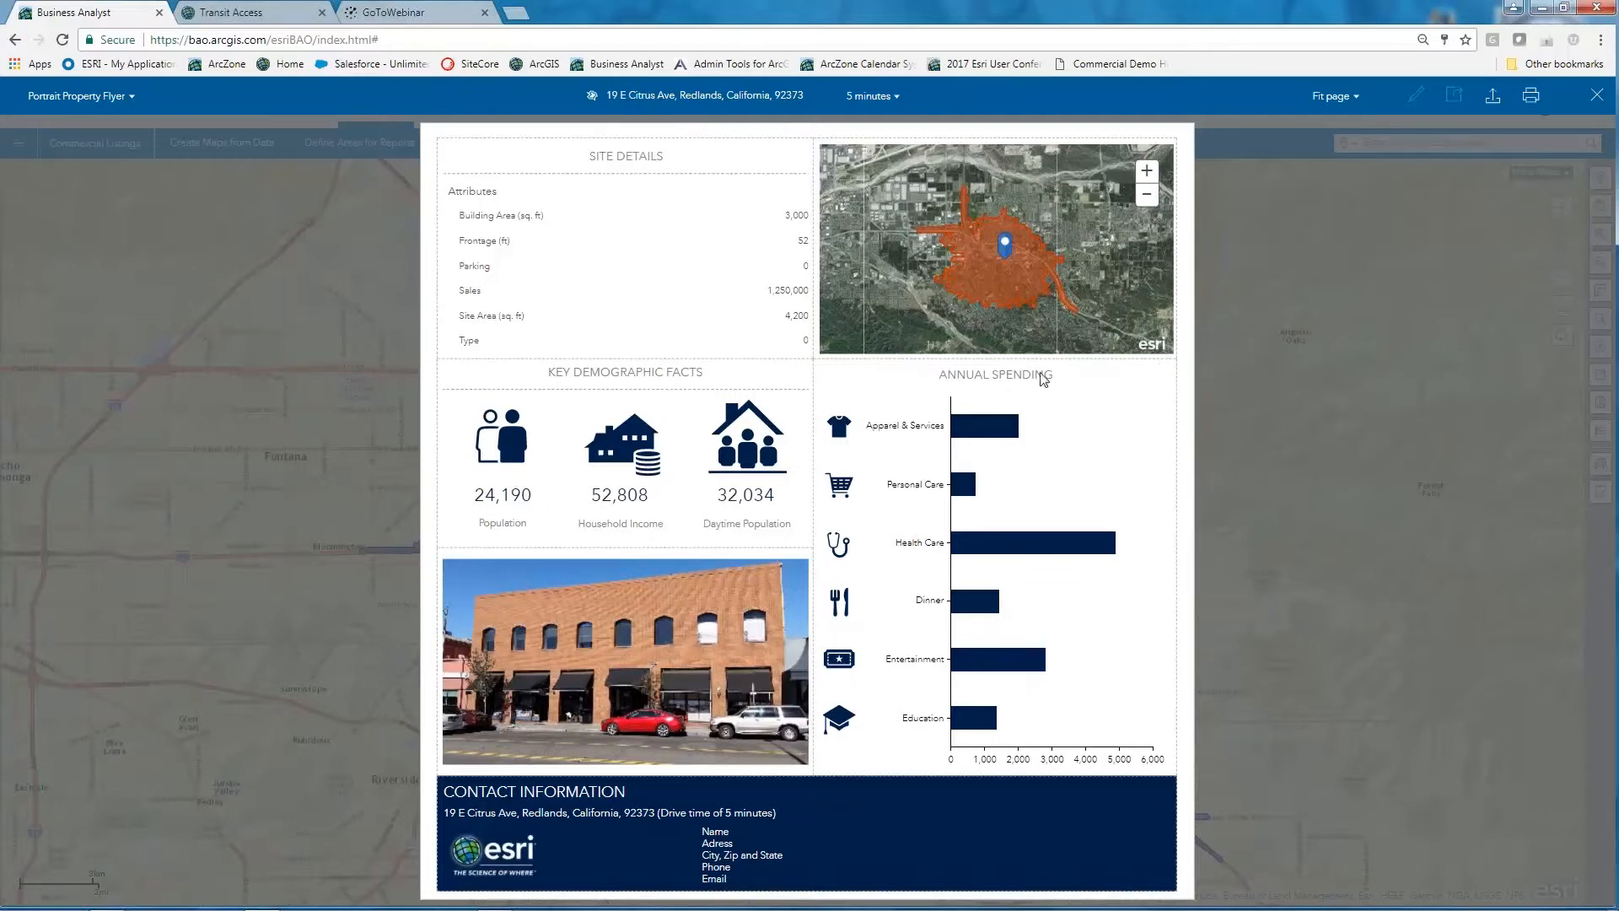
Step: Compare the property flyer across the 5, 10 and 15 minute drive times, ending on 15 minutes
{"action": "left_click", "coordinate": [886, 99]}
{"action": "left_click", "coordinate": [875, 126]}
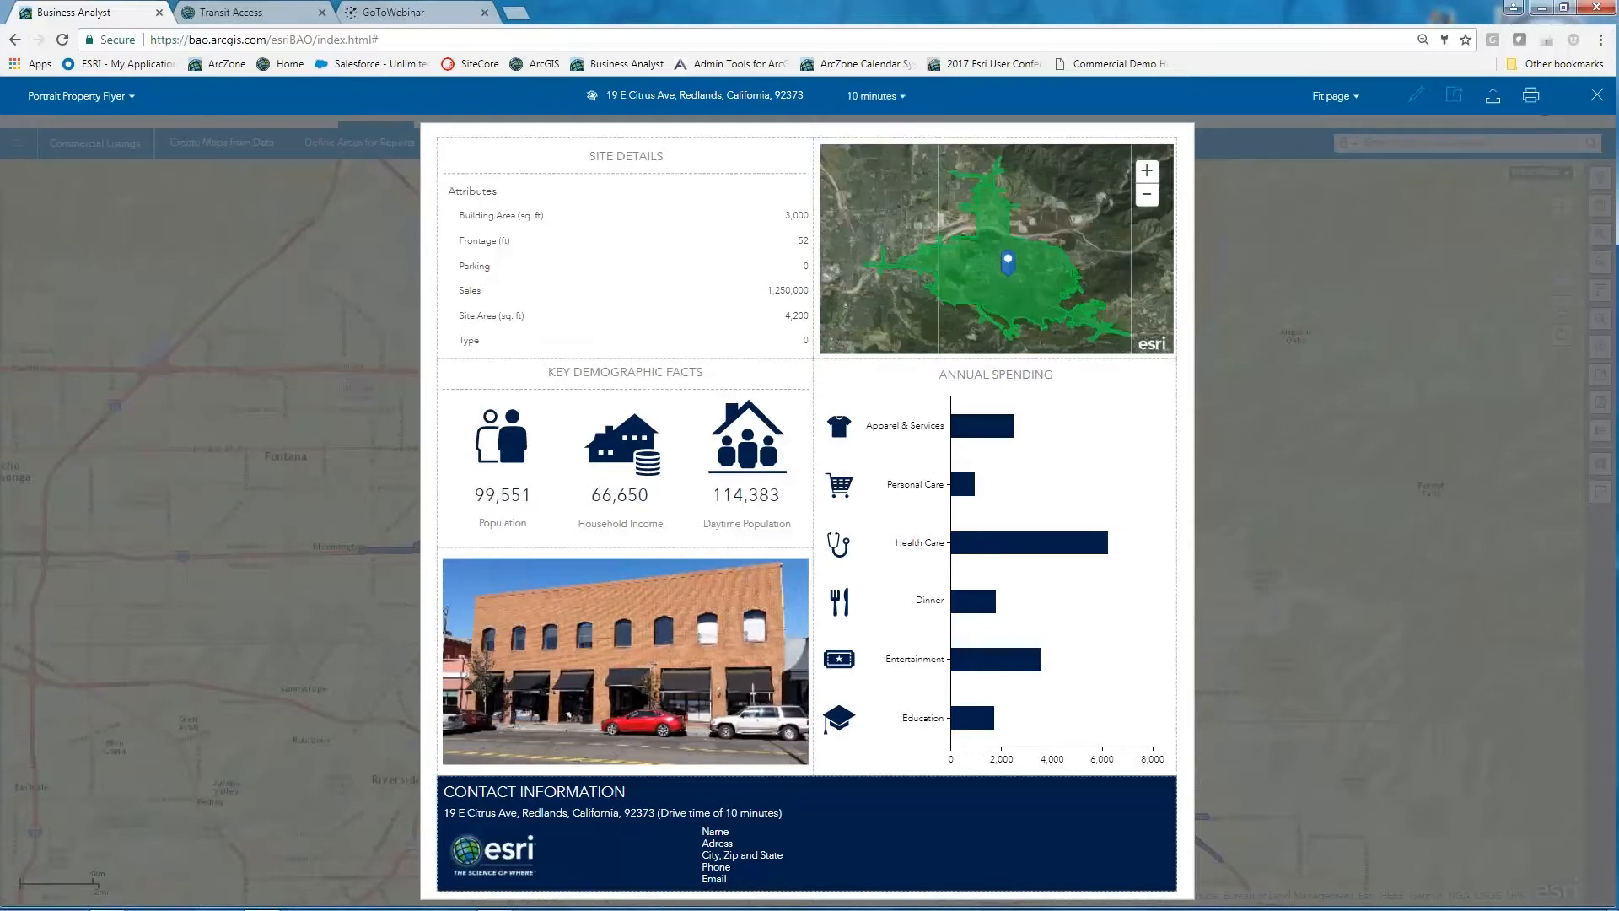
{"action": "left_click", "coordinate": [898, 98]}
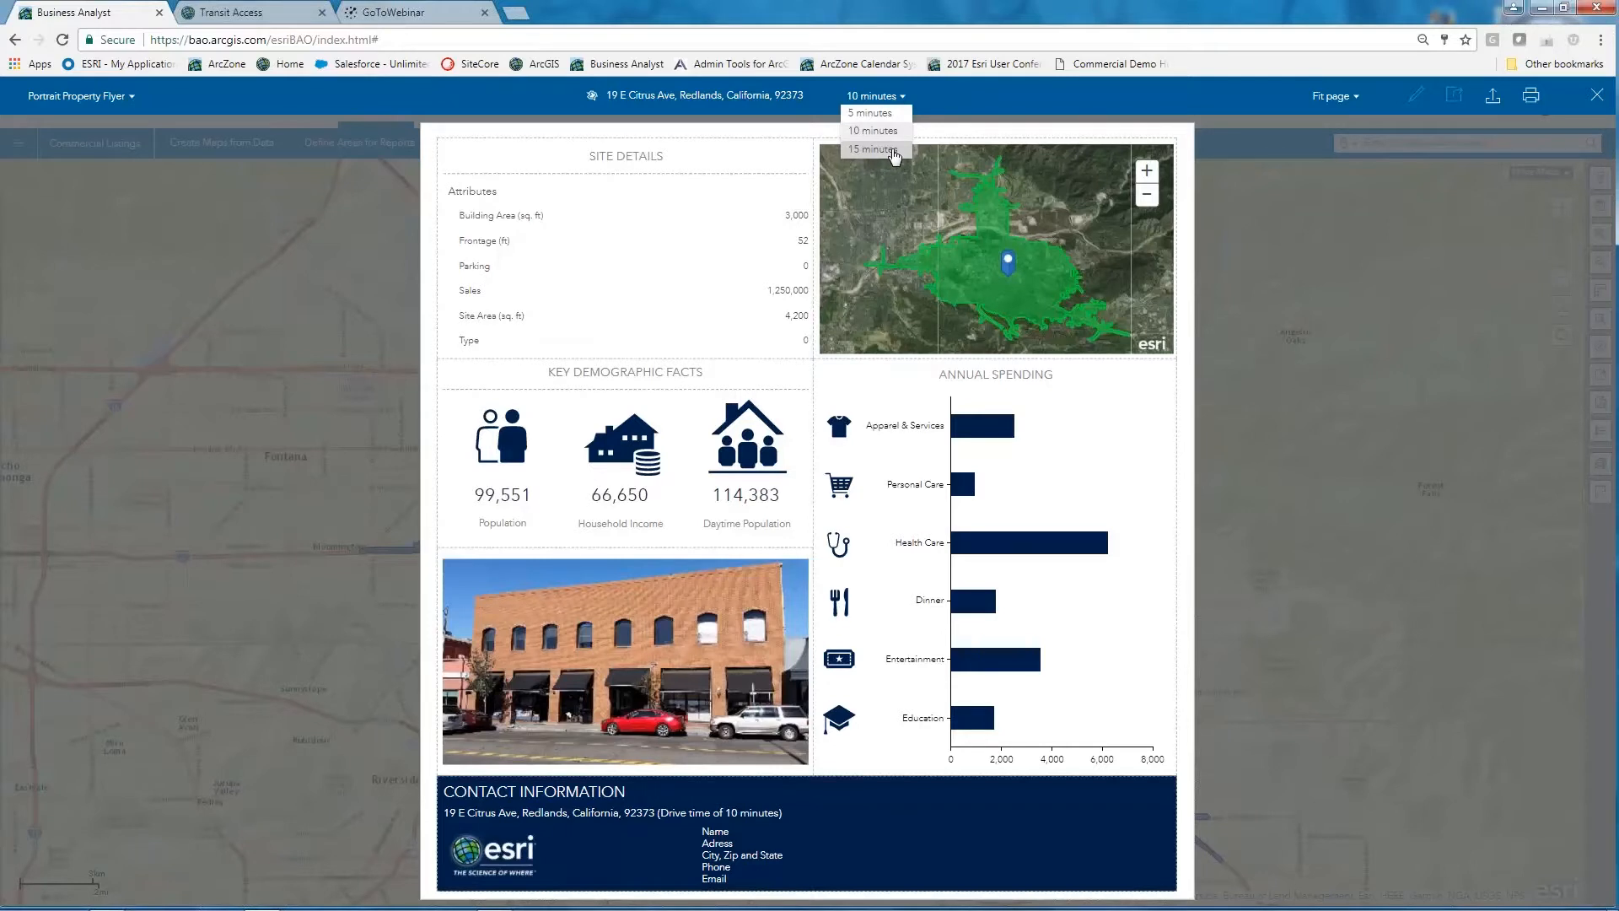
{"action": "left_click", "coordinate": [894, 150]}
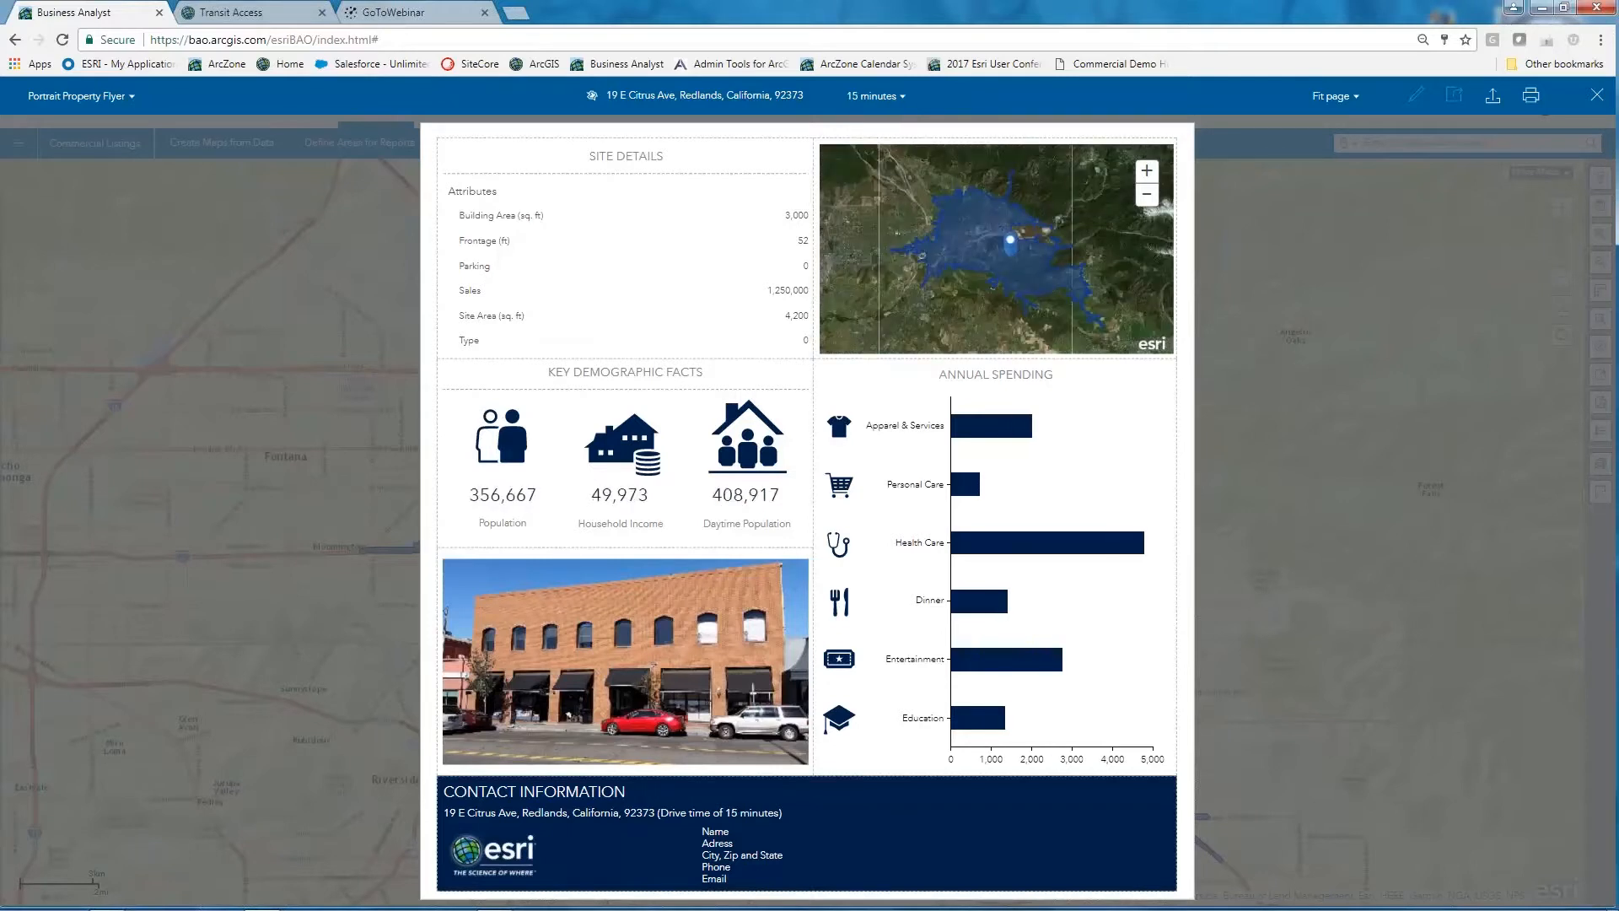
{"action": "left_click", "coordinate": [895, 97]}
{"action": "left_click", "coordinate": [877, 113]}
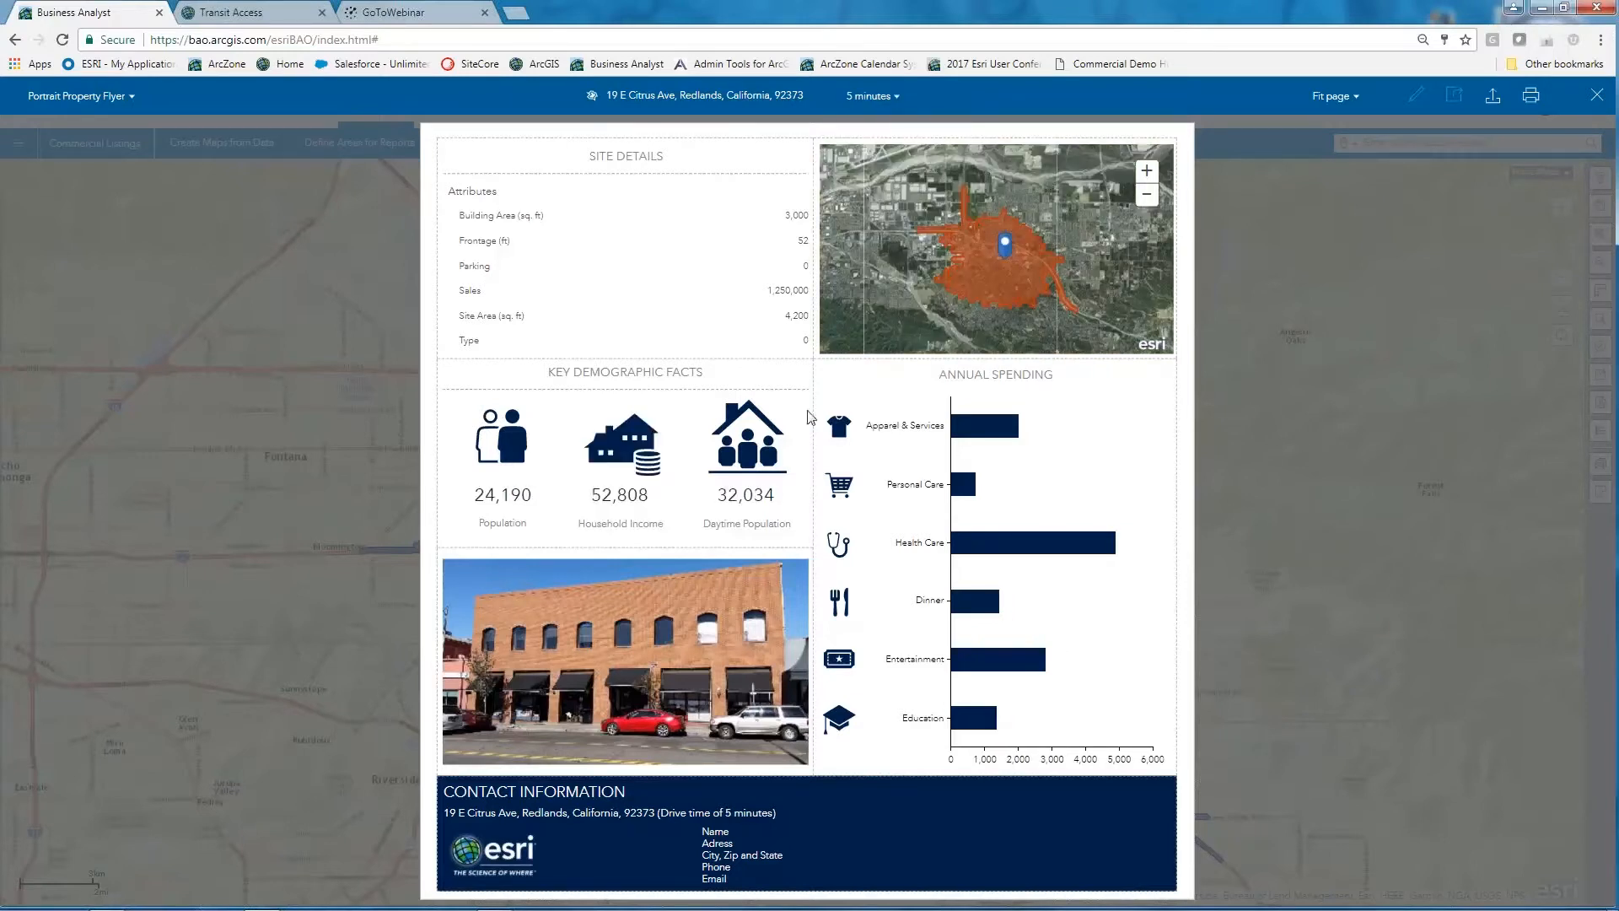
{"action": "left_click", "coordinate": [896, 106]}
{"action": "left_click", "coordinate": [892, 133]}
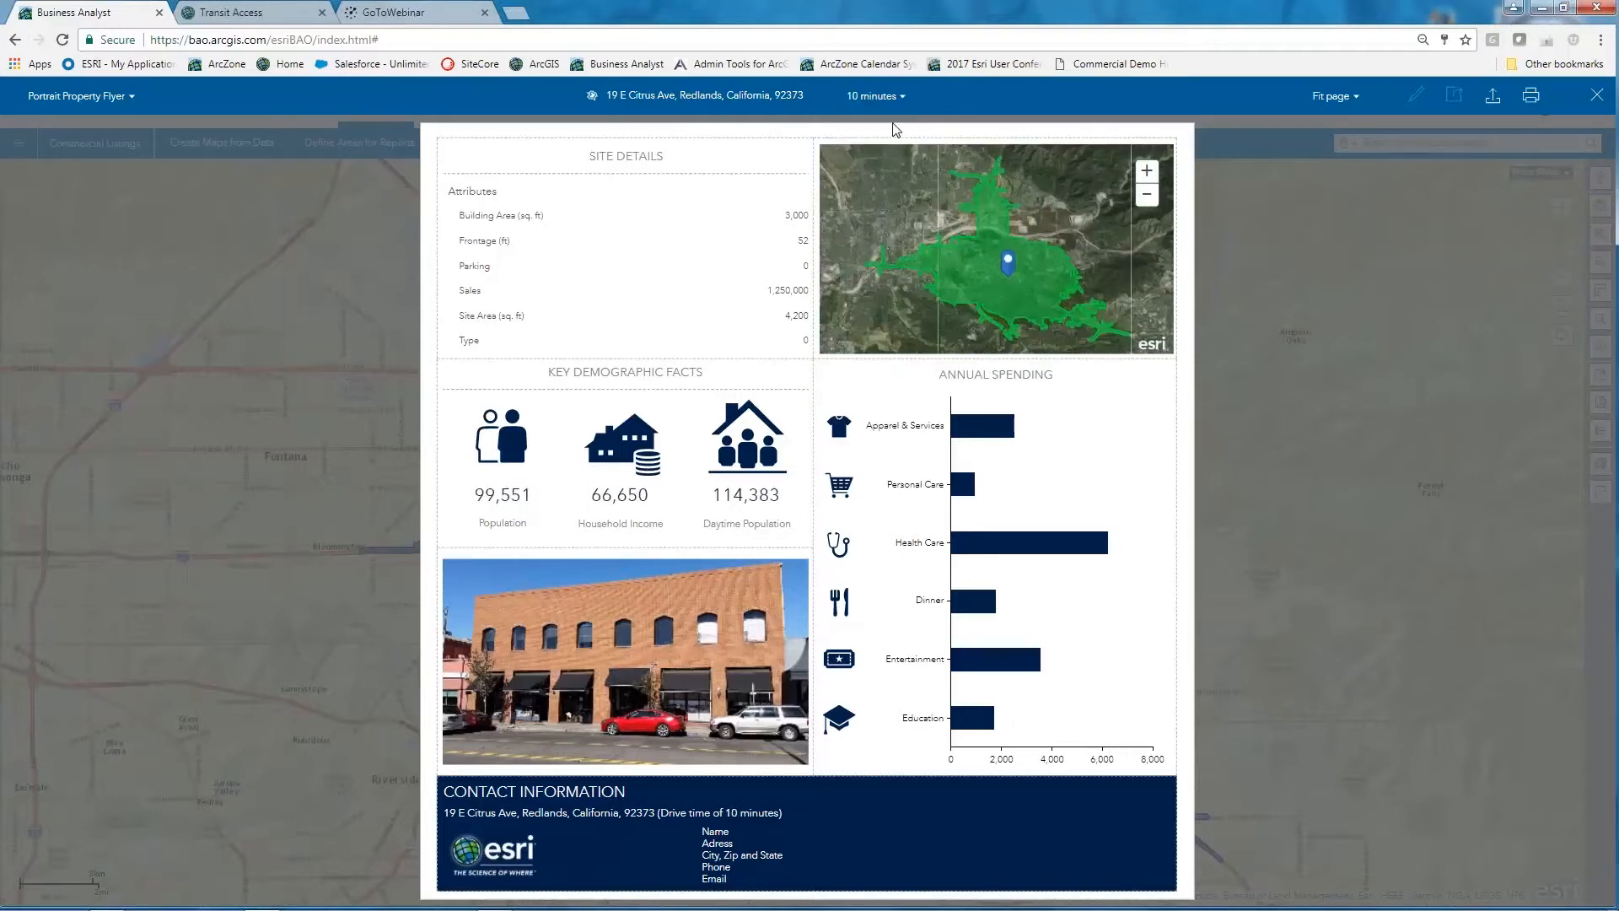
{"action": "left_click", "coordinate": [894, 99]}
{"action": "left_click", "coordinate": [887, 149]}
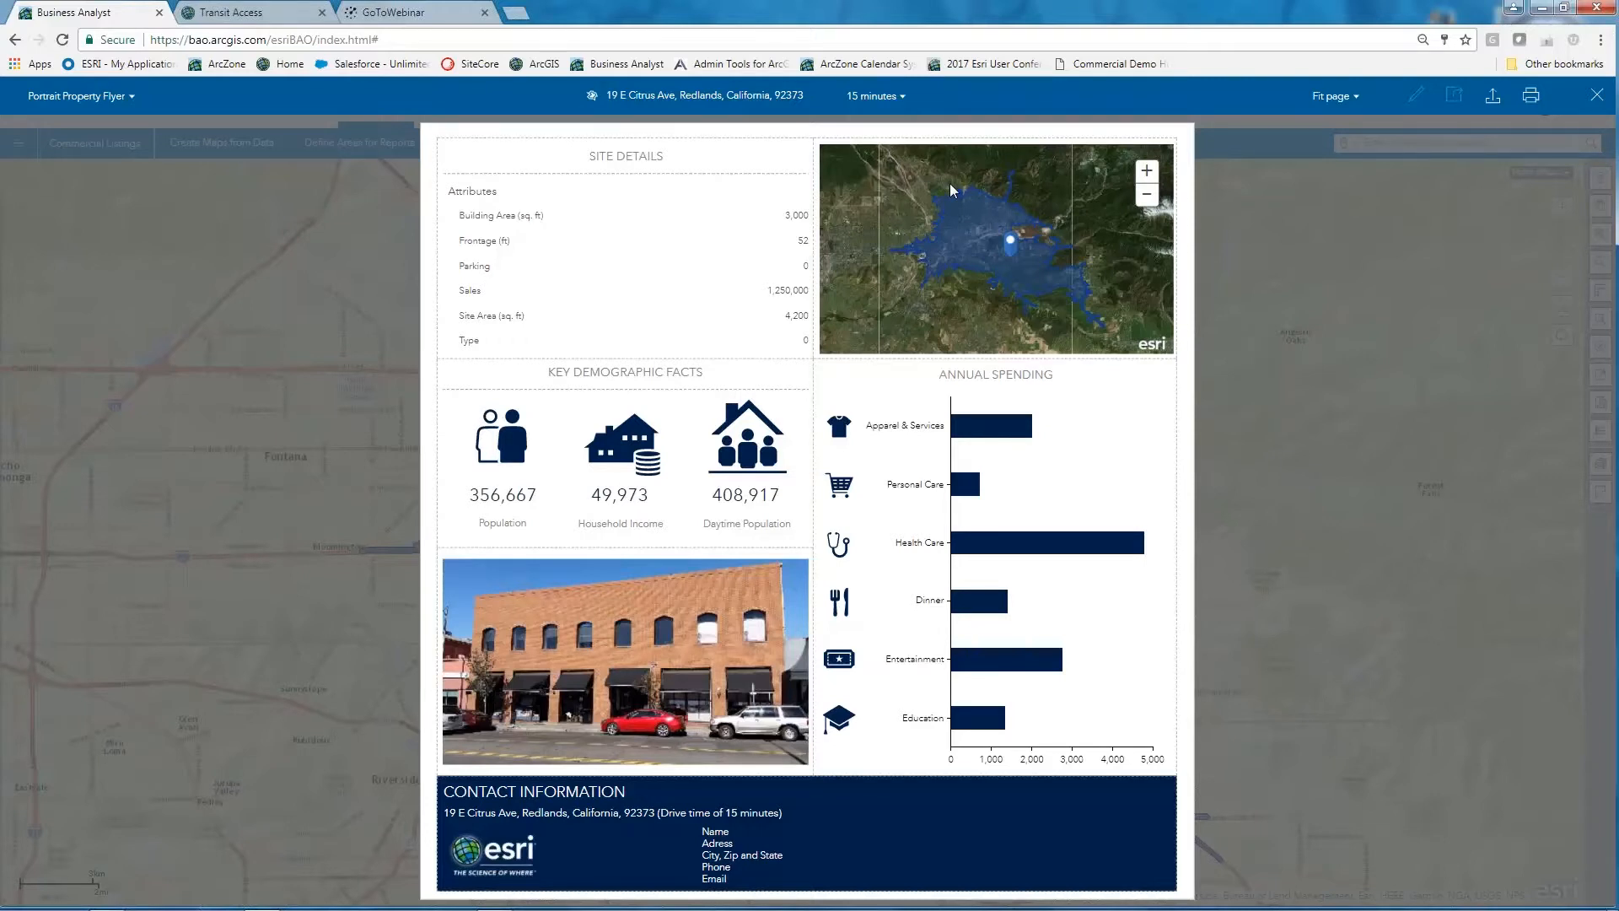
Step: Show the Annual Spending chart as a table and close the property flyer
{"action": "mouse_move", "coordinate": [1045, 759]}
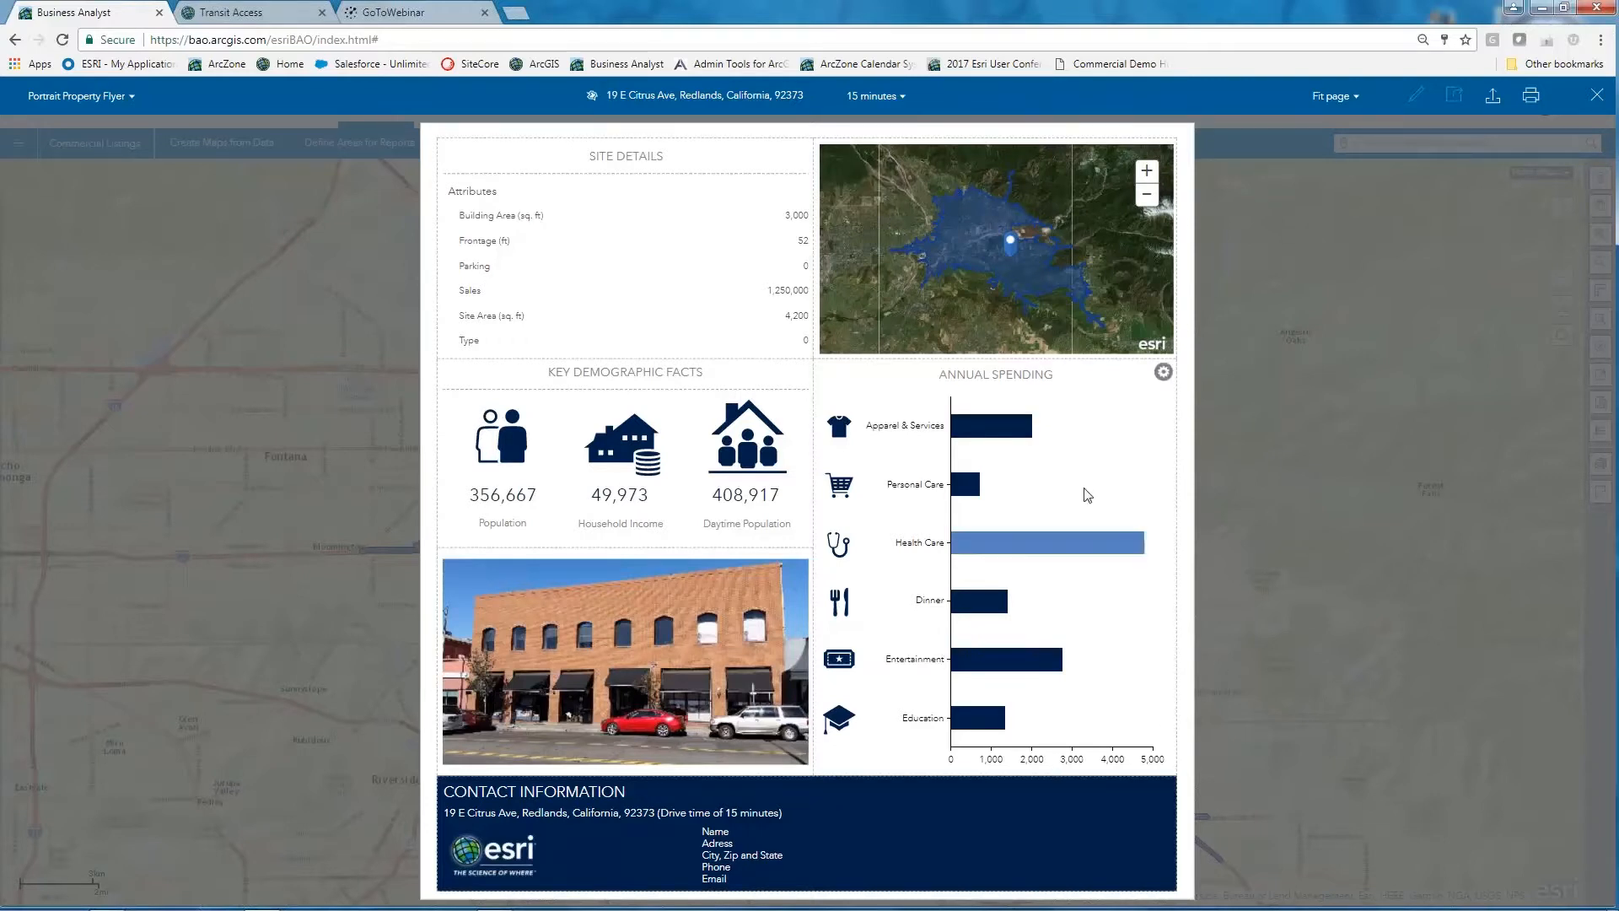
{"action": "left_click", "coordinate": [1163, 373]}
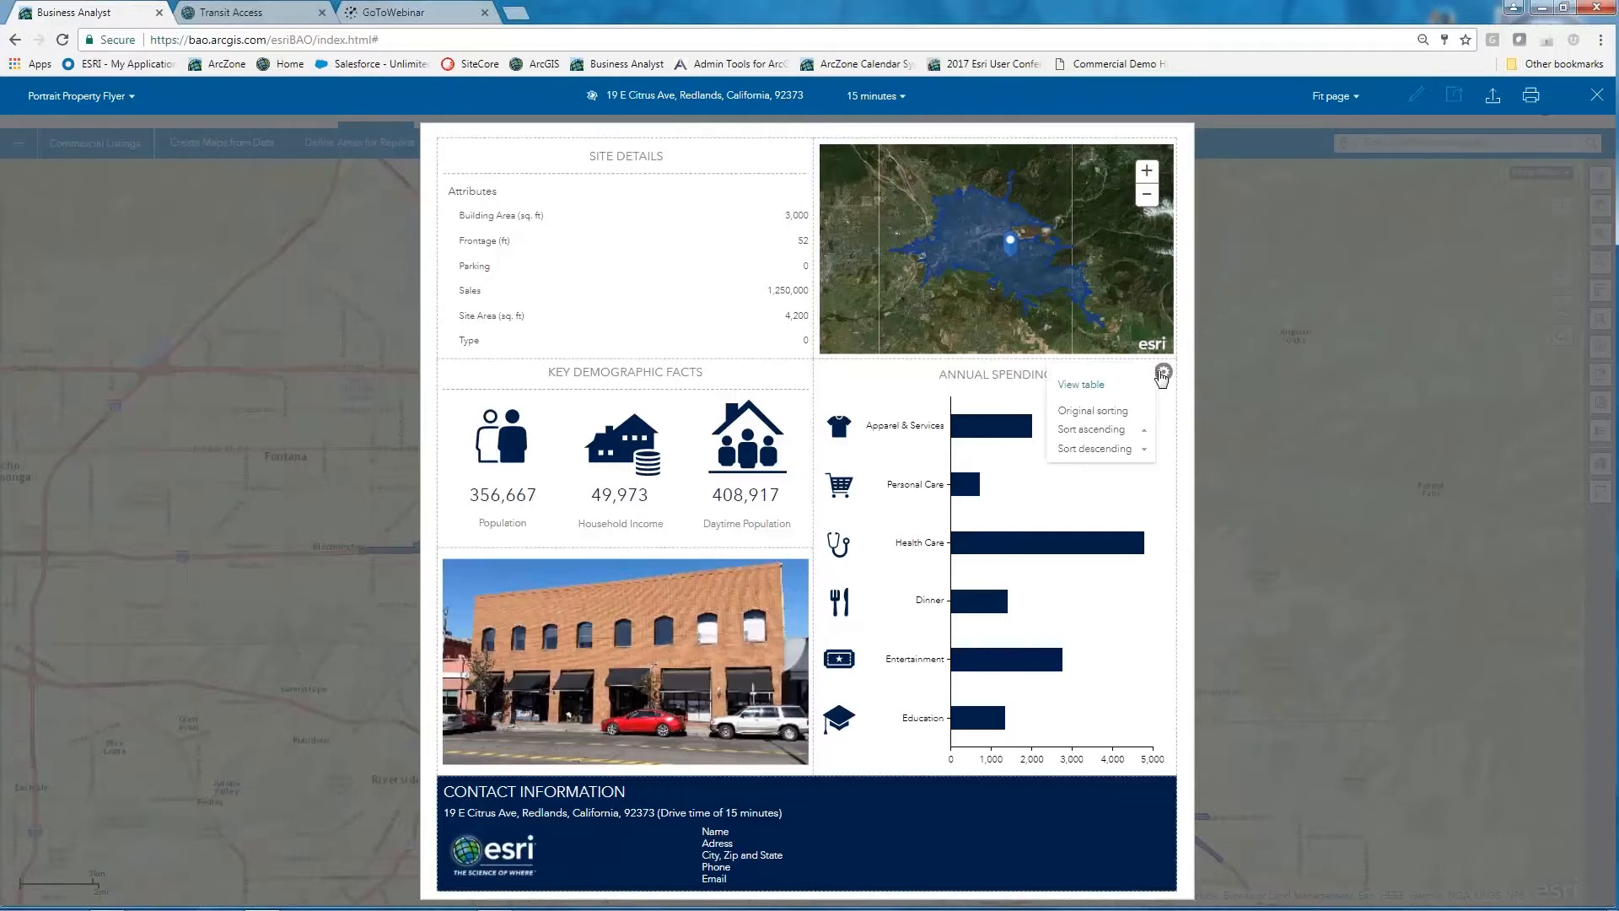
{"action": "left_click", "coordinate": [1080, 386]}
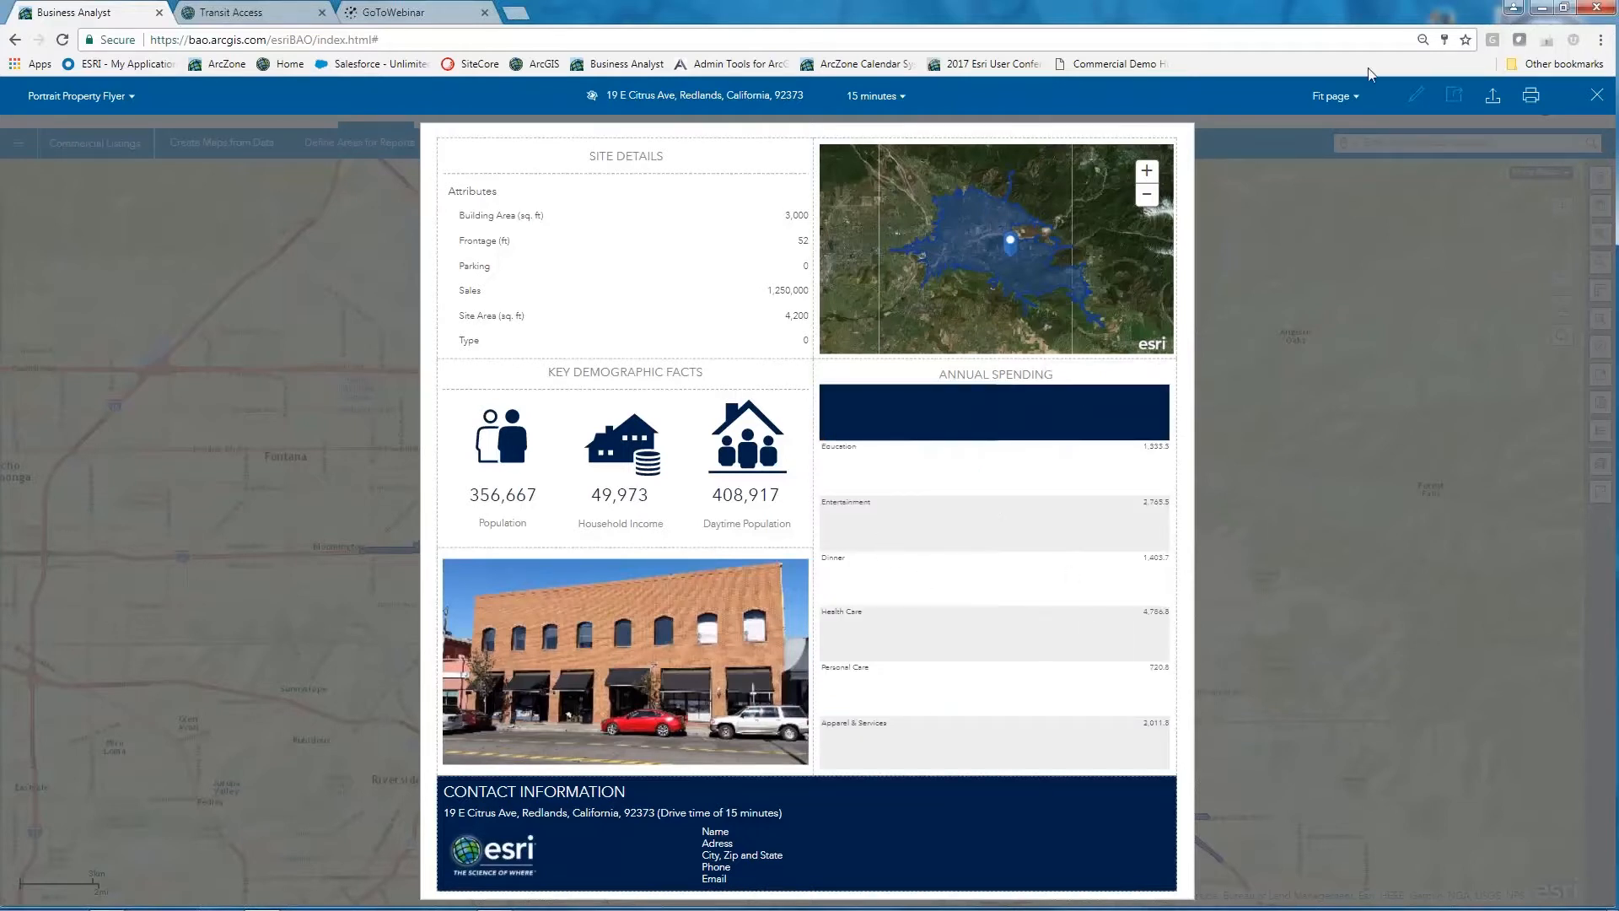
{"action": "left_click", "coordinate": [1596, 98]}
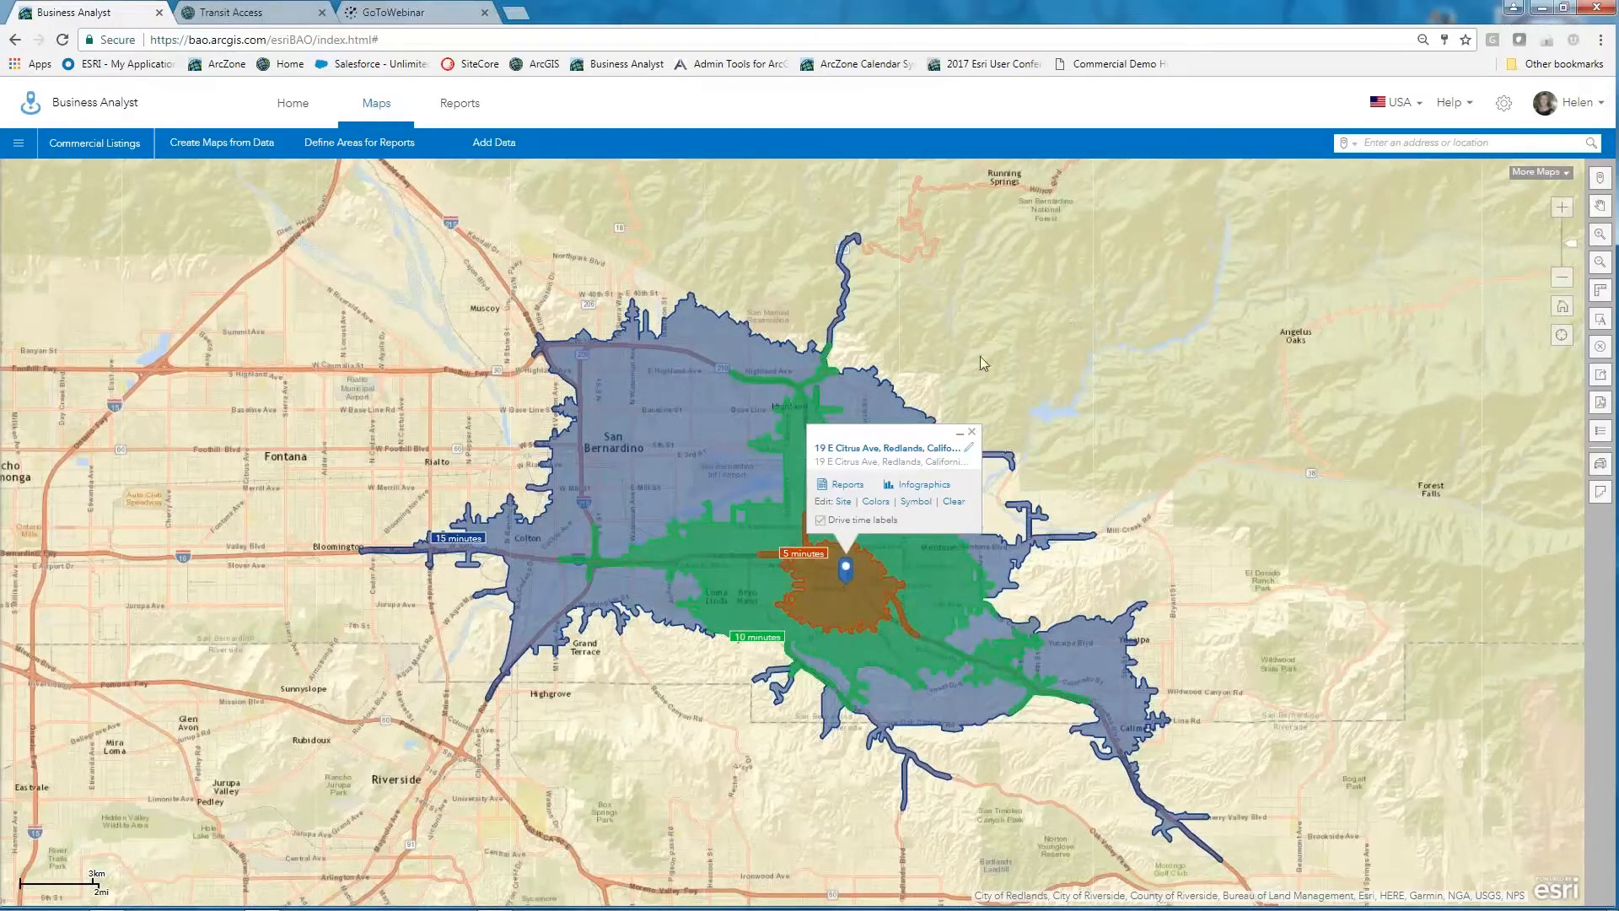
Step: View the Transportation to Work infographic for the Redlands site and close it
{"action": "left_click", "coordinate": [928, 486]}
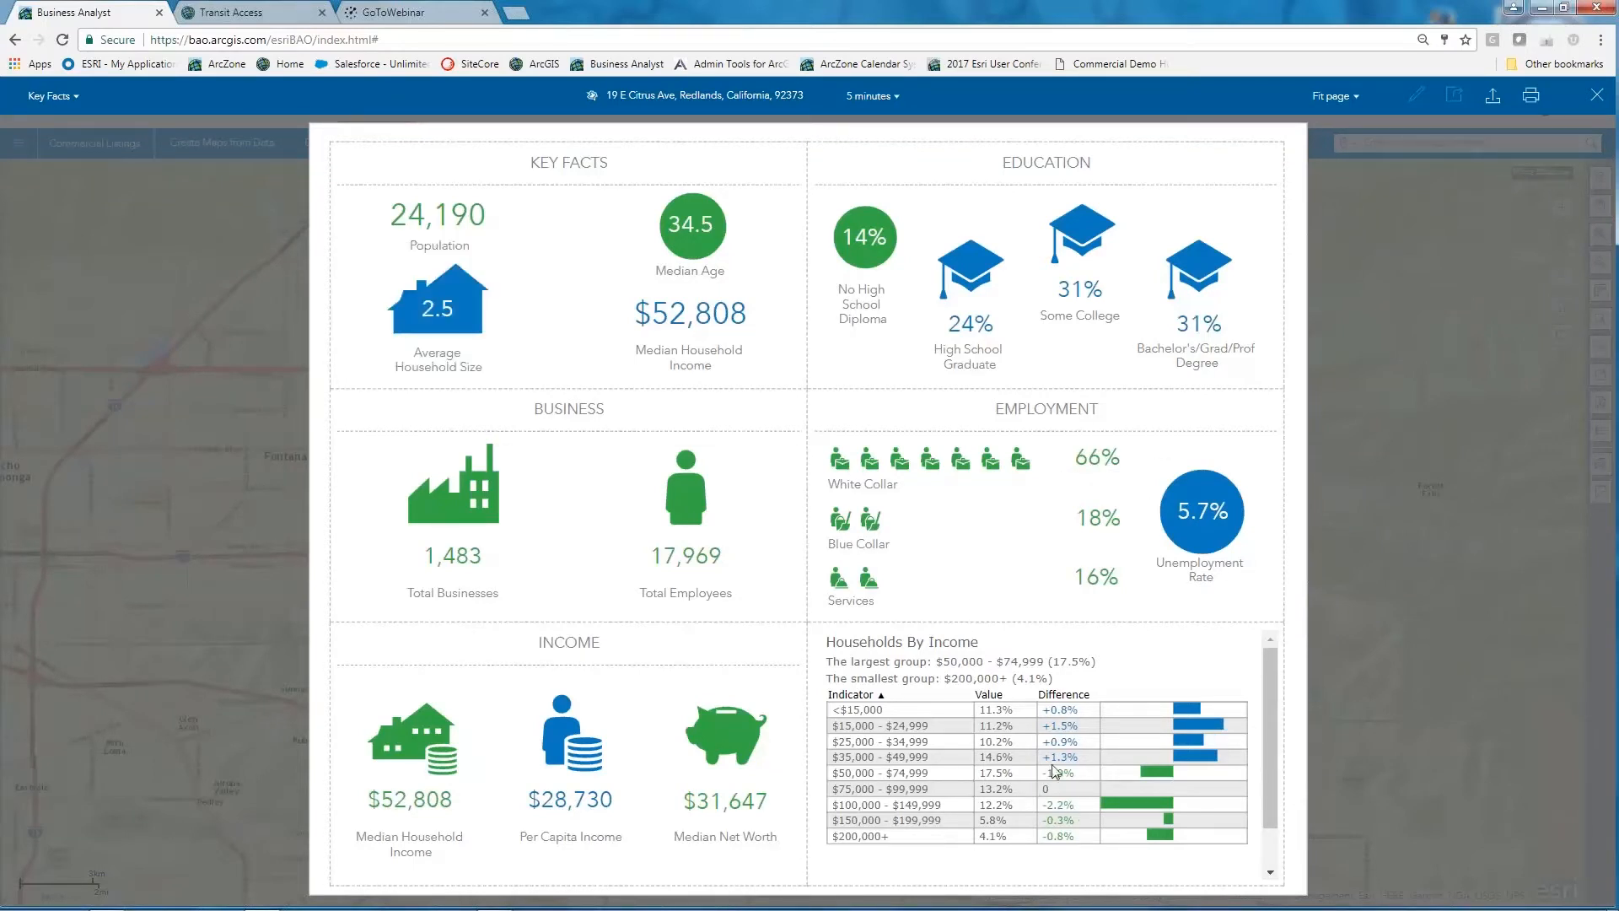
{"action": "left_click", "coordinate": [52, 97]}
{"action": "scroll", "coordinate": [126, 423], "scroll_direction": "down", "scroll_amount": 5}
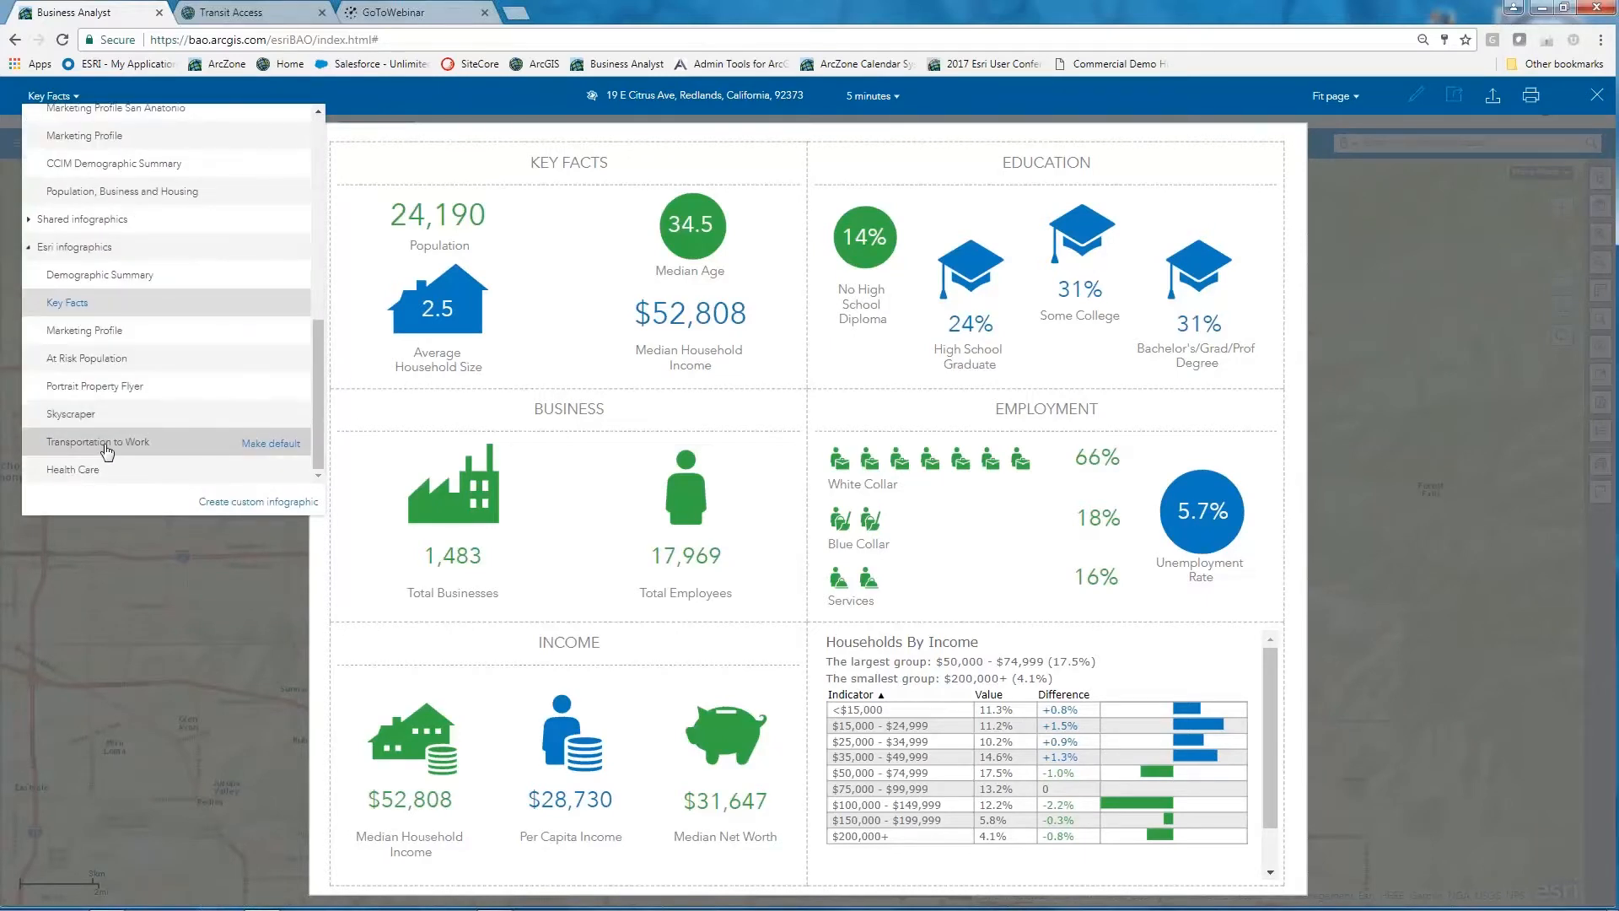
{"action": "left_click", "coordinate": [106, 443]}
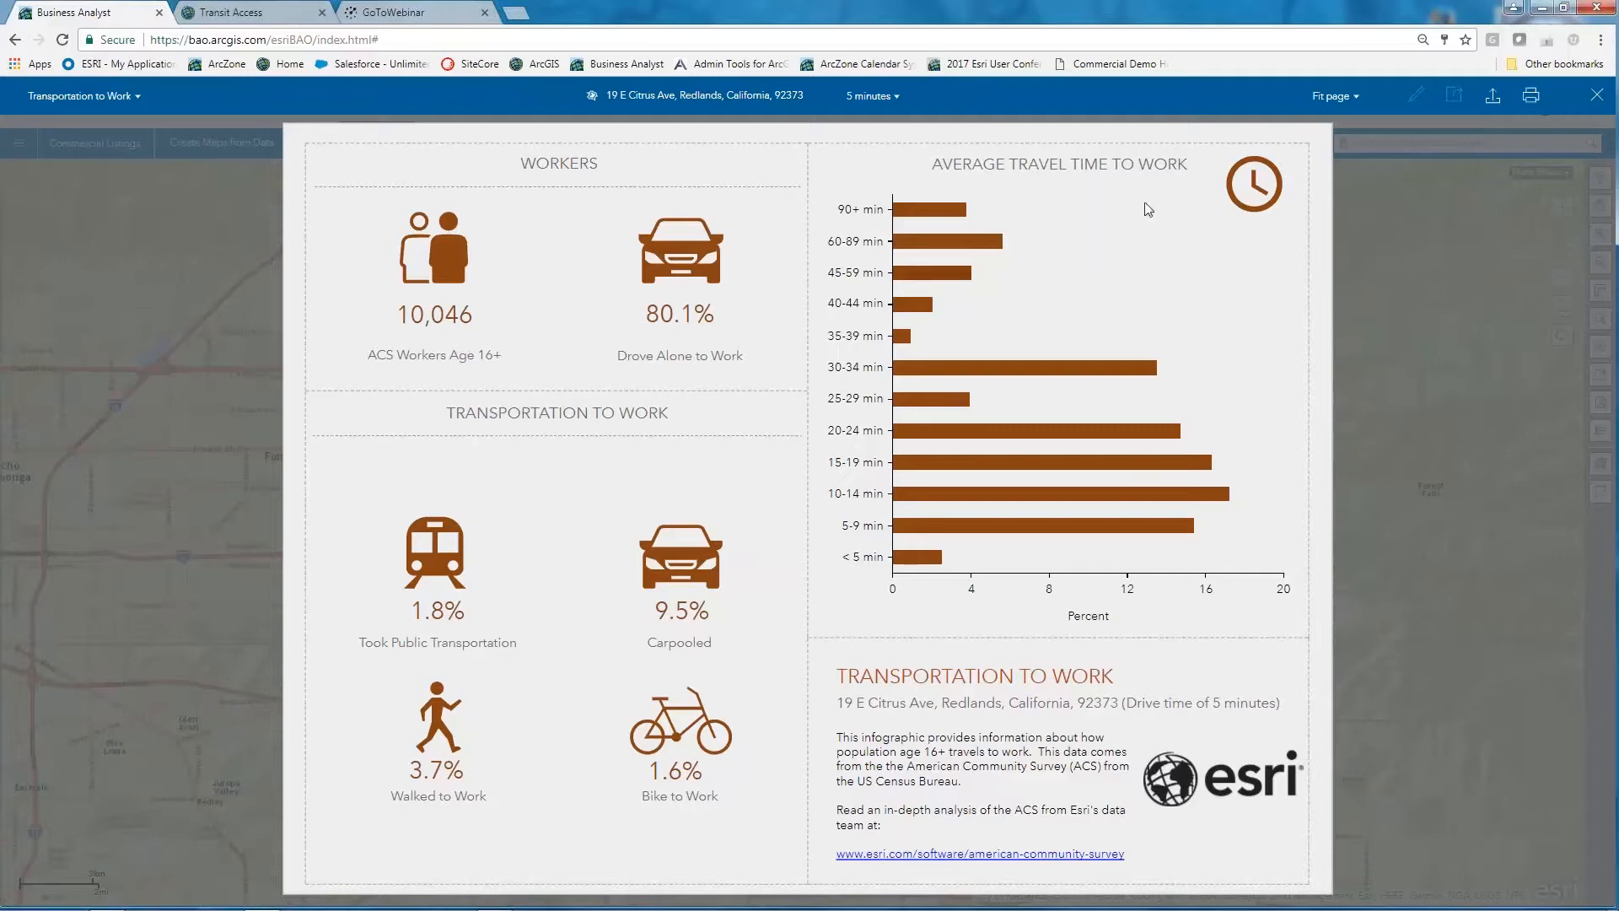
{"action": "left_click", "coordinate": [1598, 96]}
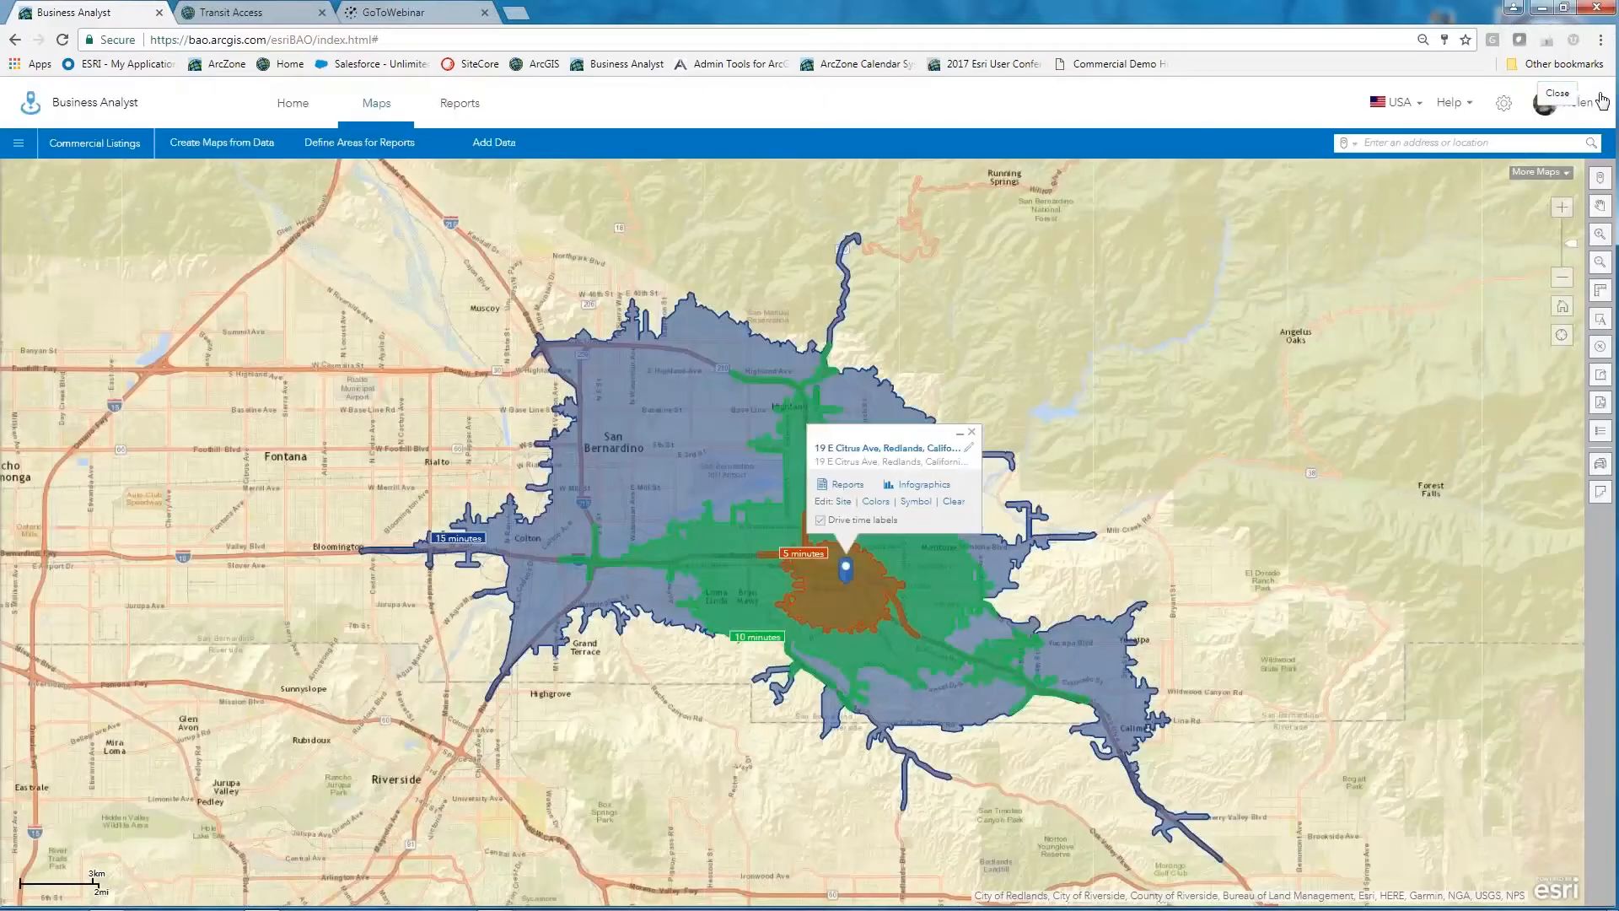
Step: Start building an infographic from the Key Facts template in the Esri templates
{"action": "left_click", "coordinate": [455, 104]}
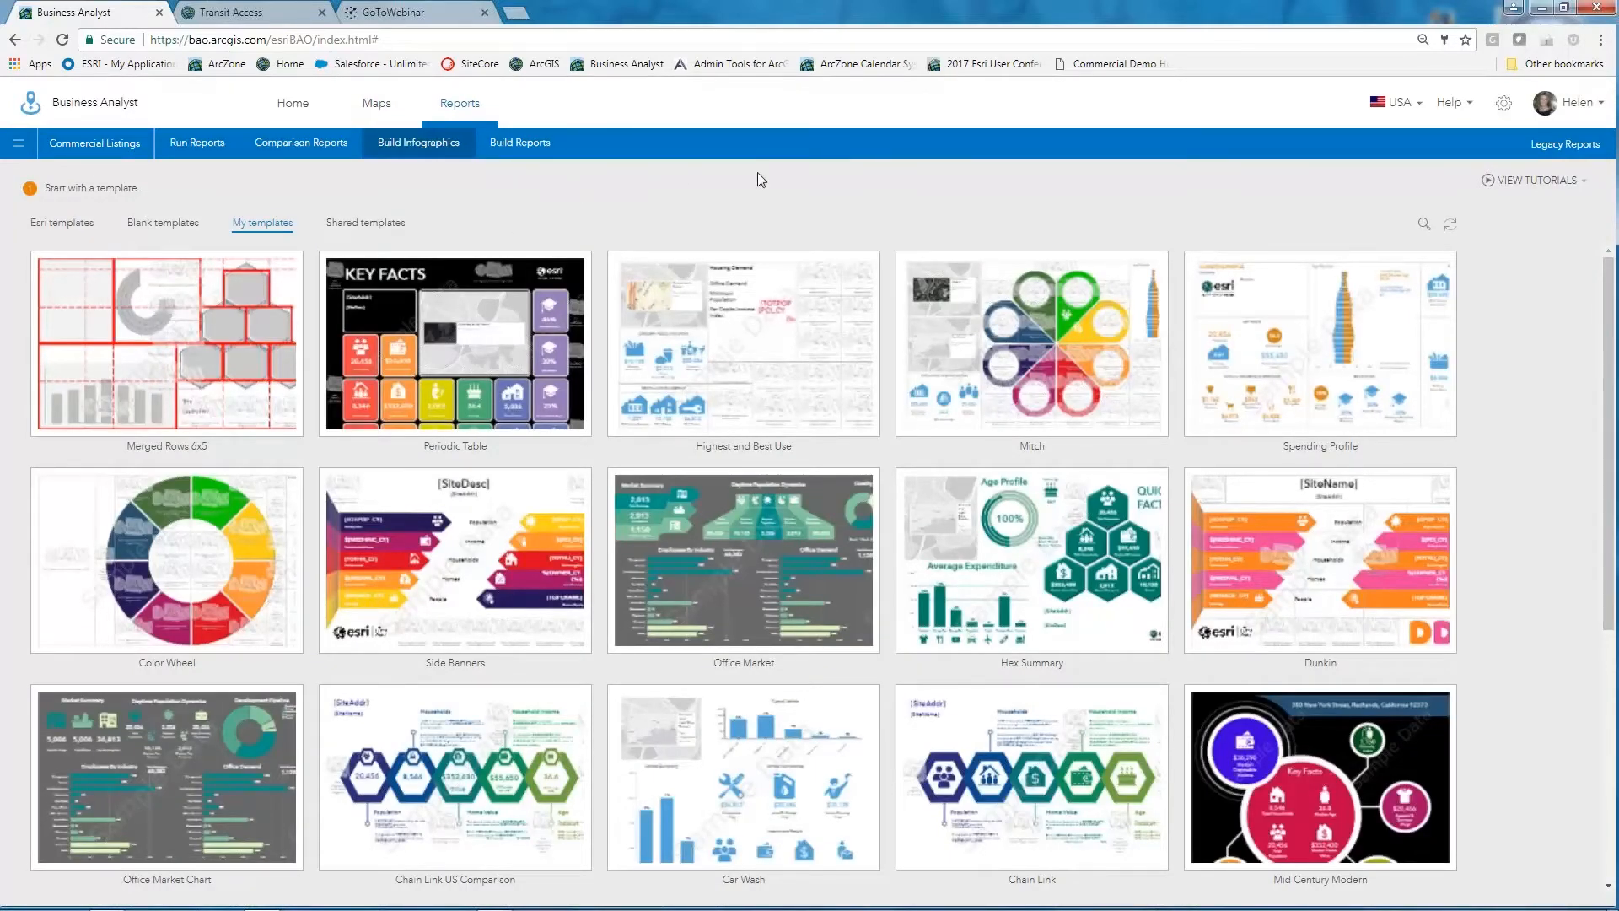
{"action": "left_click", "coordinate": [61, 224]}
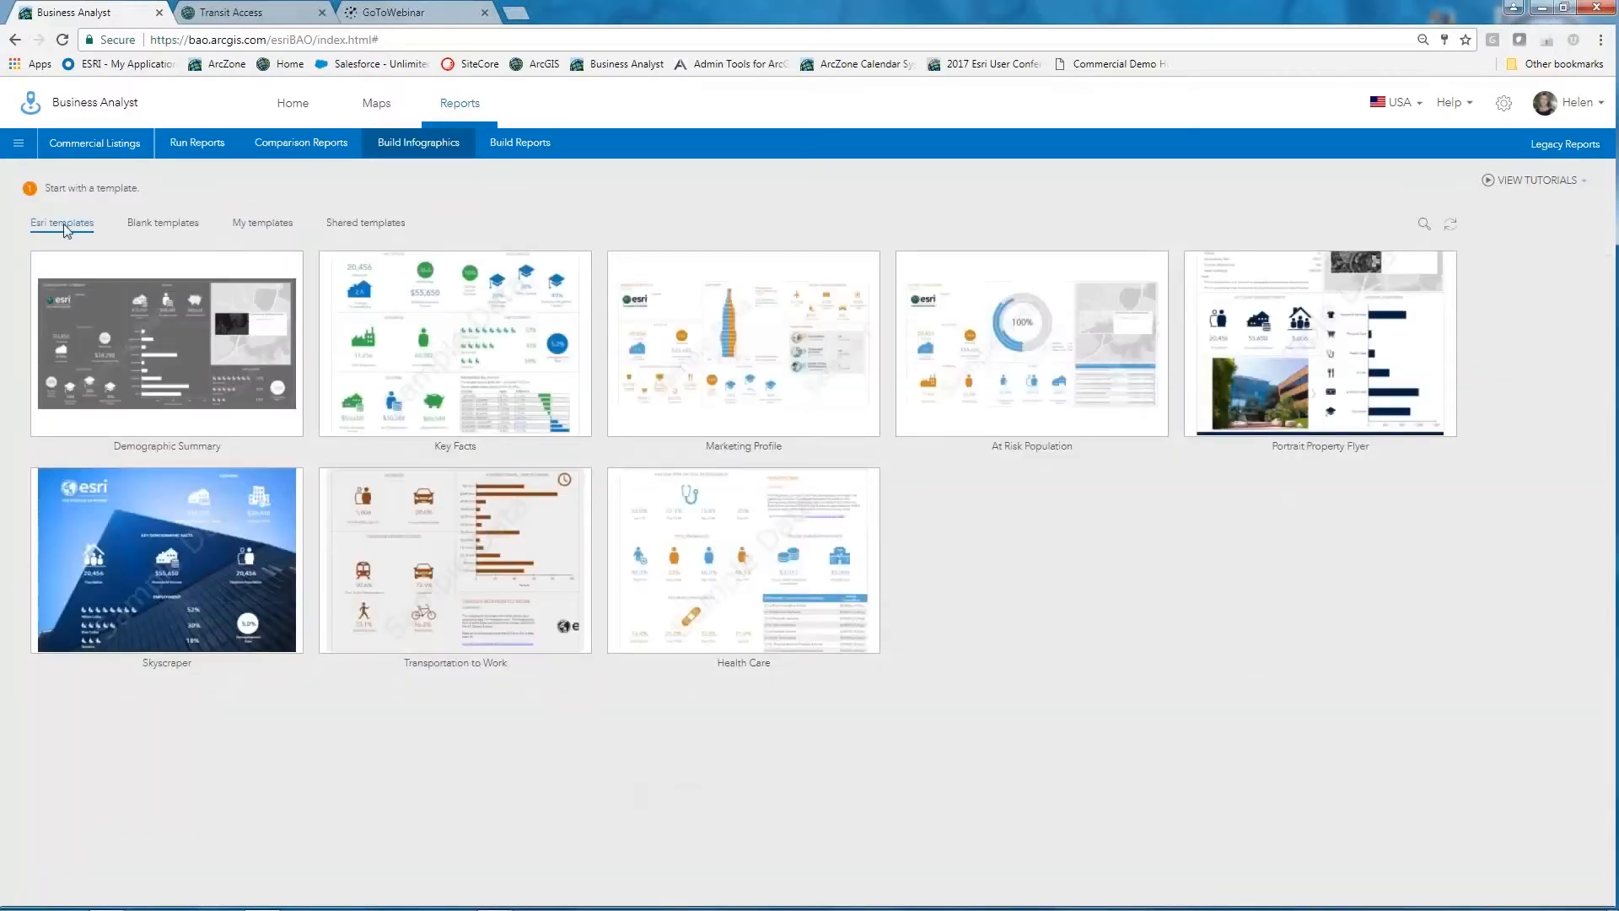
{"action": "mouse_move", "coordinate": [454, 290]}
{"action": "left_click", "coordinate": [456, 341]}
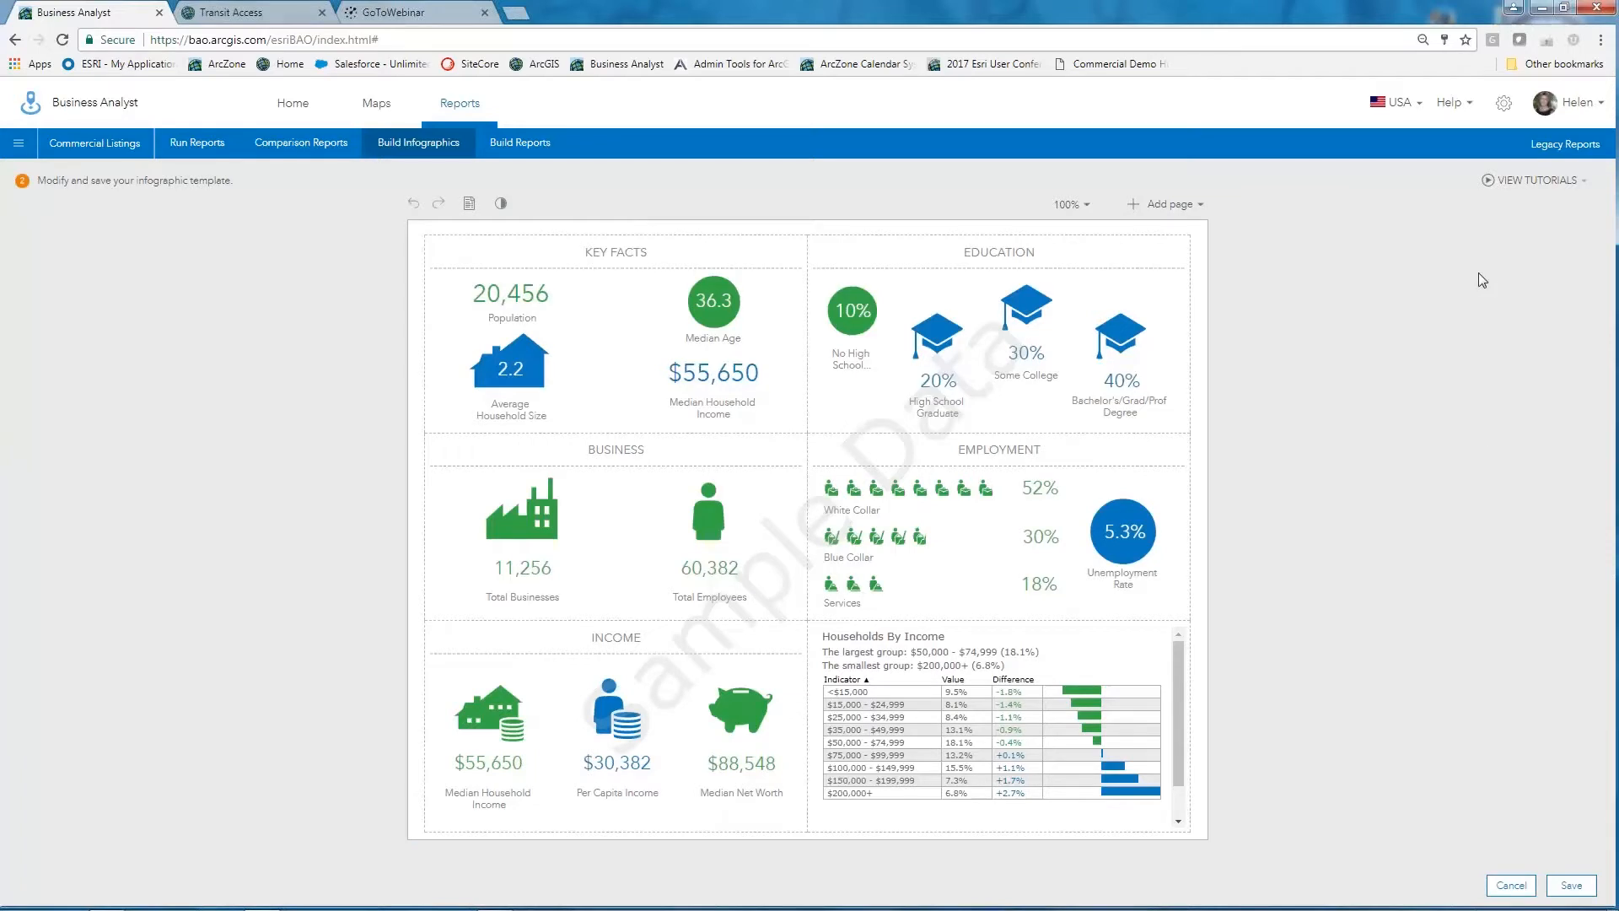
Step: Replace the Education panel with the Population (ACS) panel from the Esri Health Care template
{"action": "mouse_move", "coordinate": [1064, 352]}
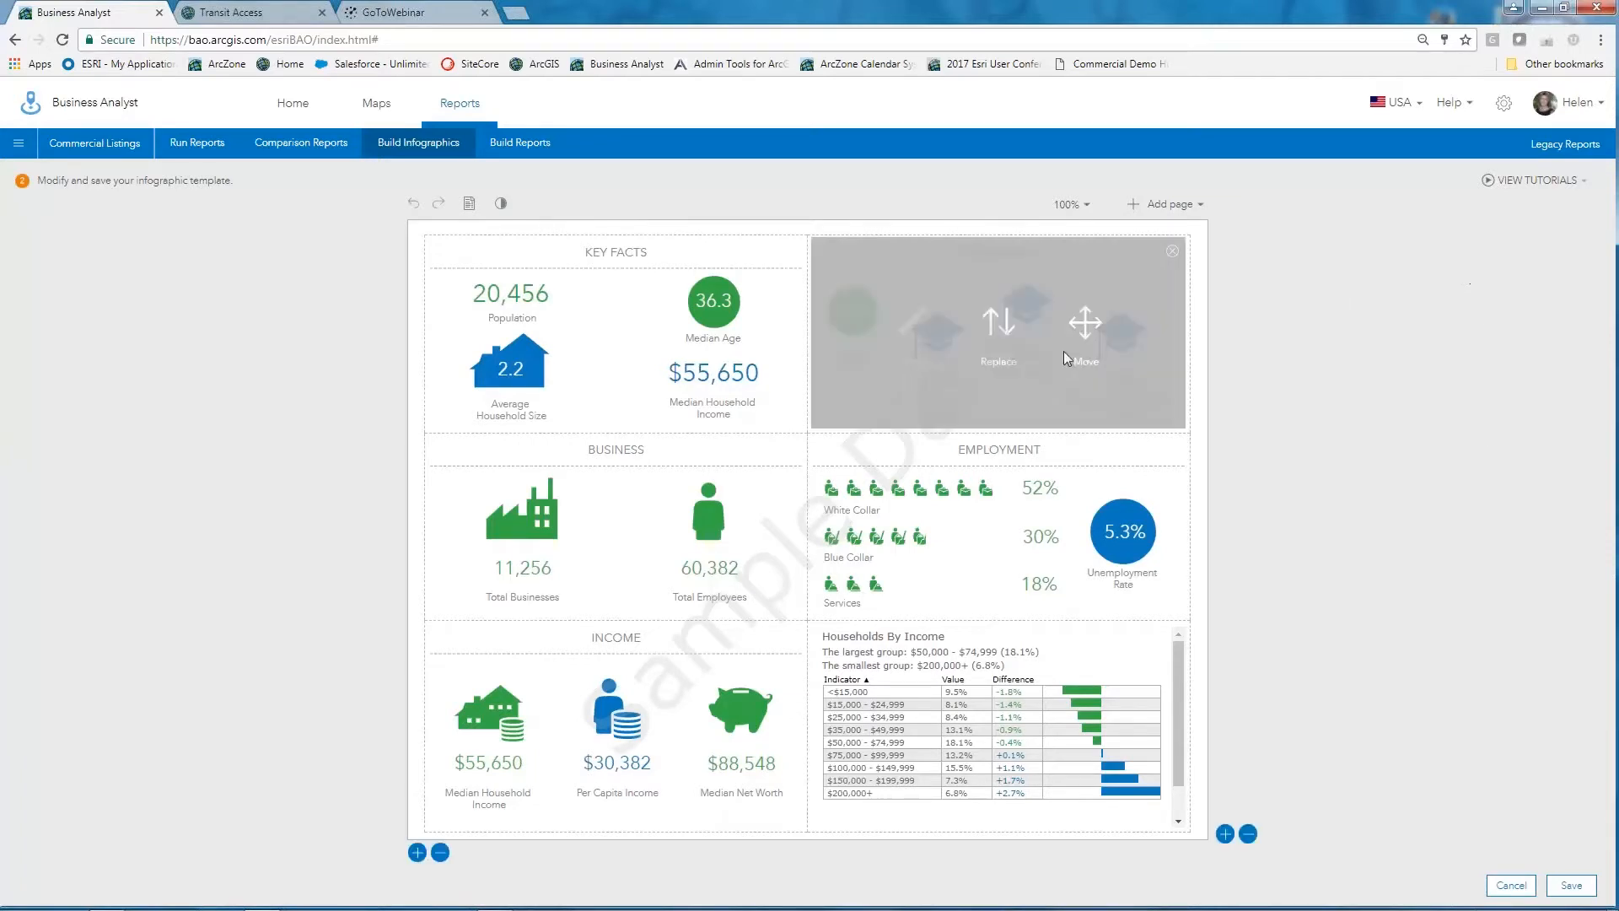
{"action": "left_click", "coordinate": [997, 329]}
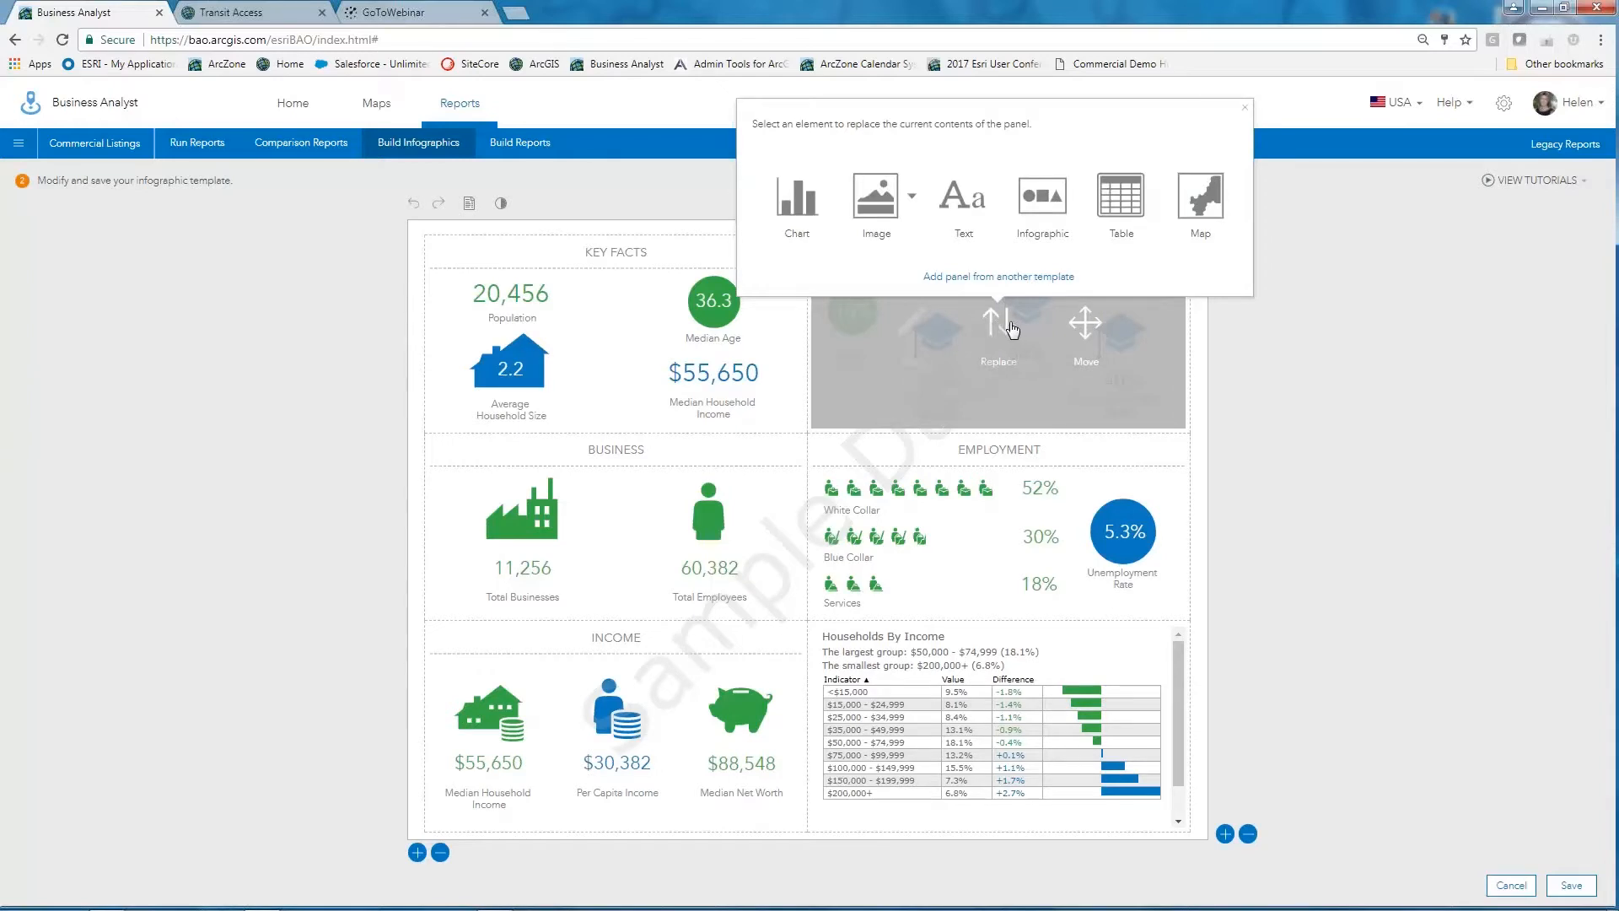
{"action": "left_click", "coordinate": [989, 278]}
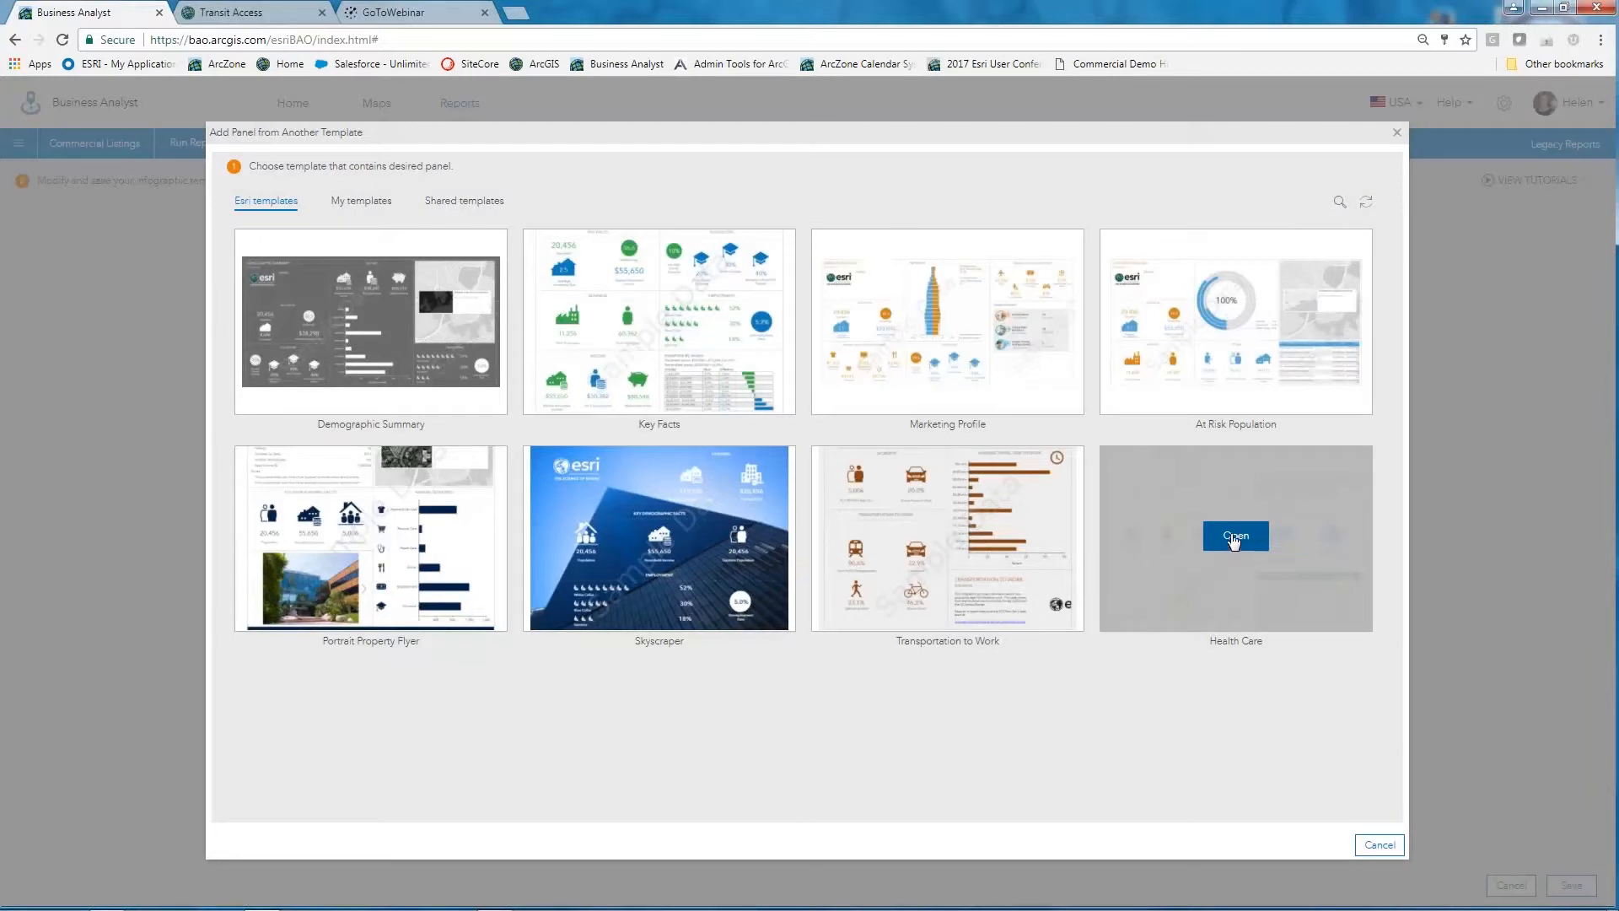
{"action": "left_click", "coordinate": [1234, 538]}
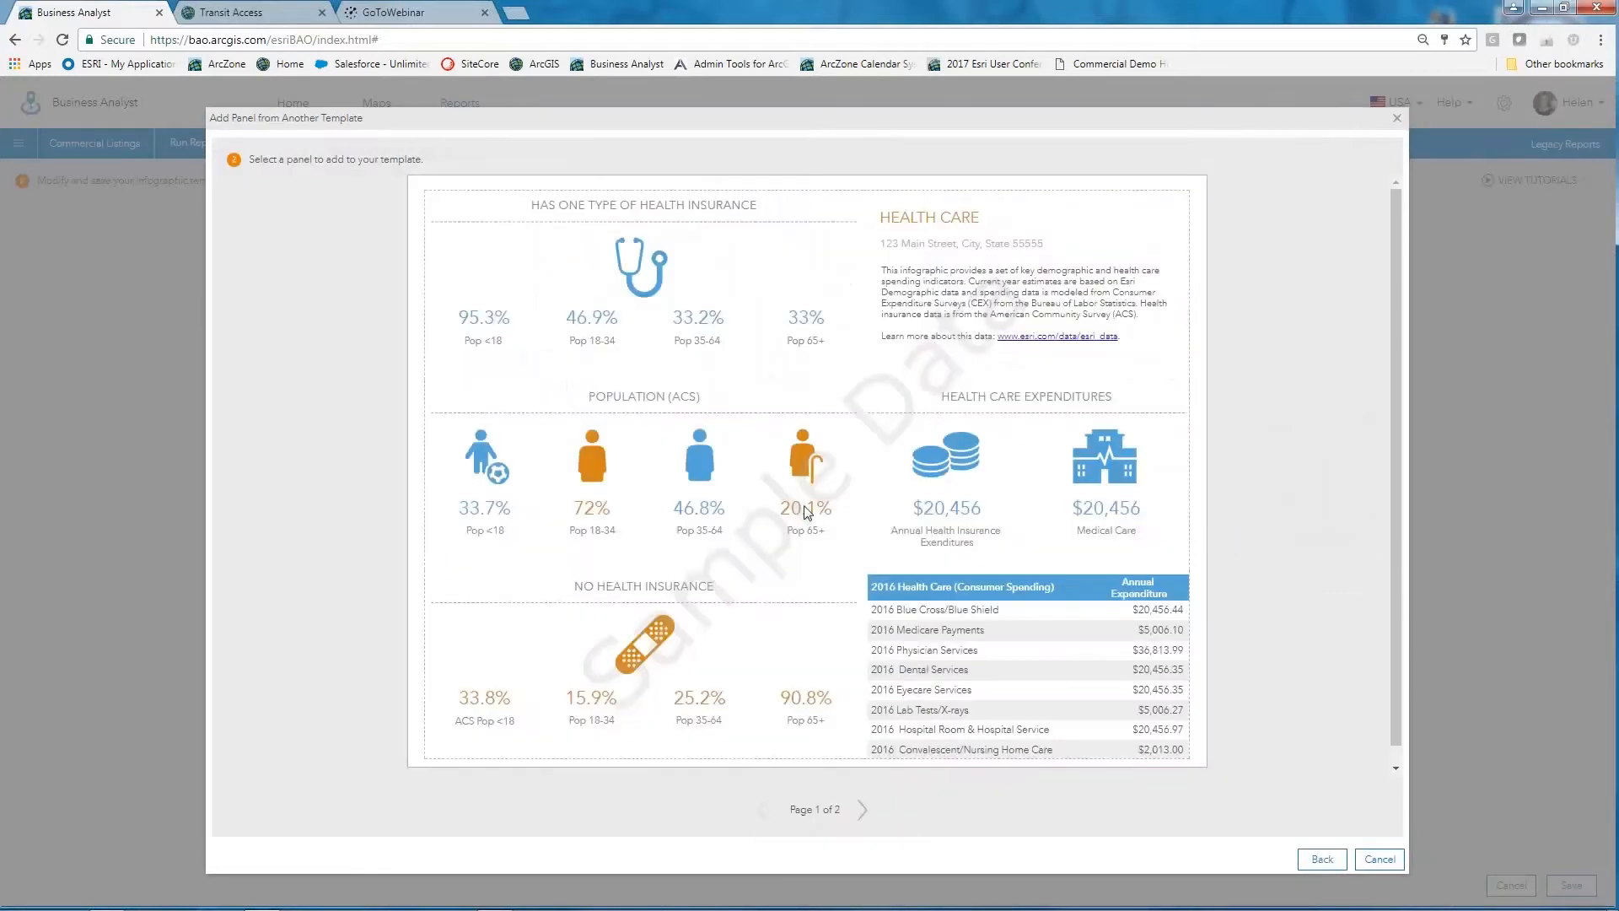
{"action": "mouse_move", "coordinate": [626, 505]}
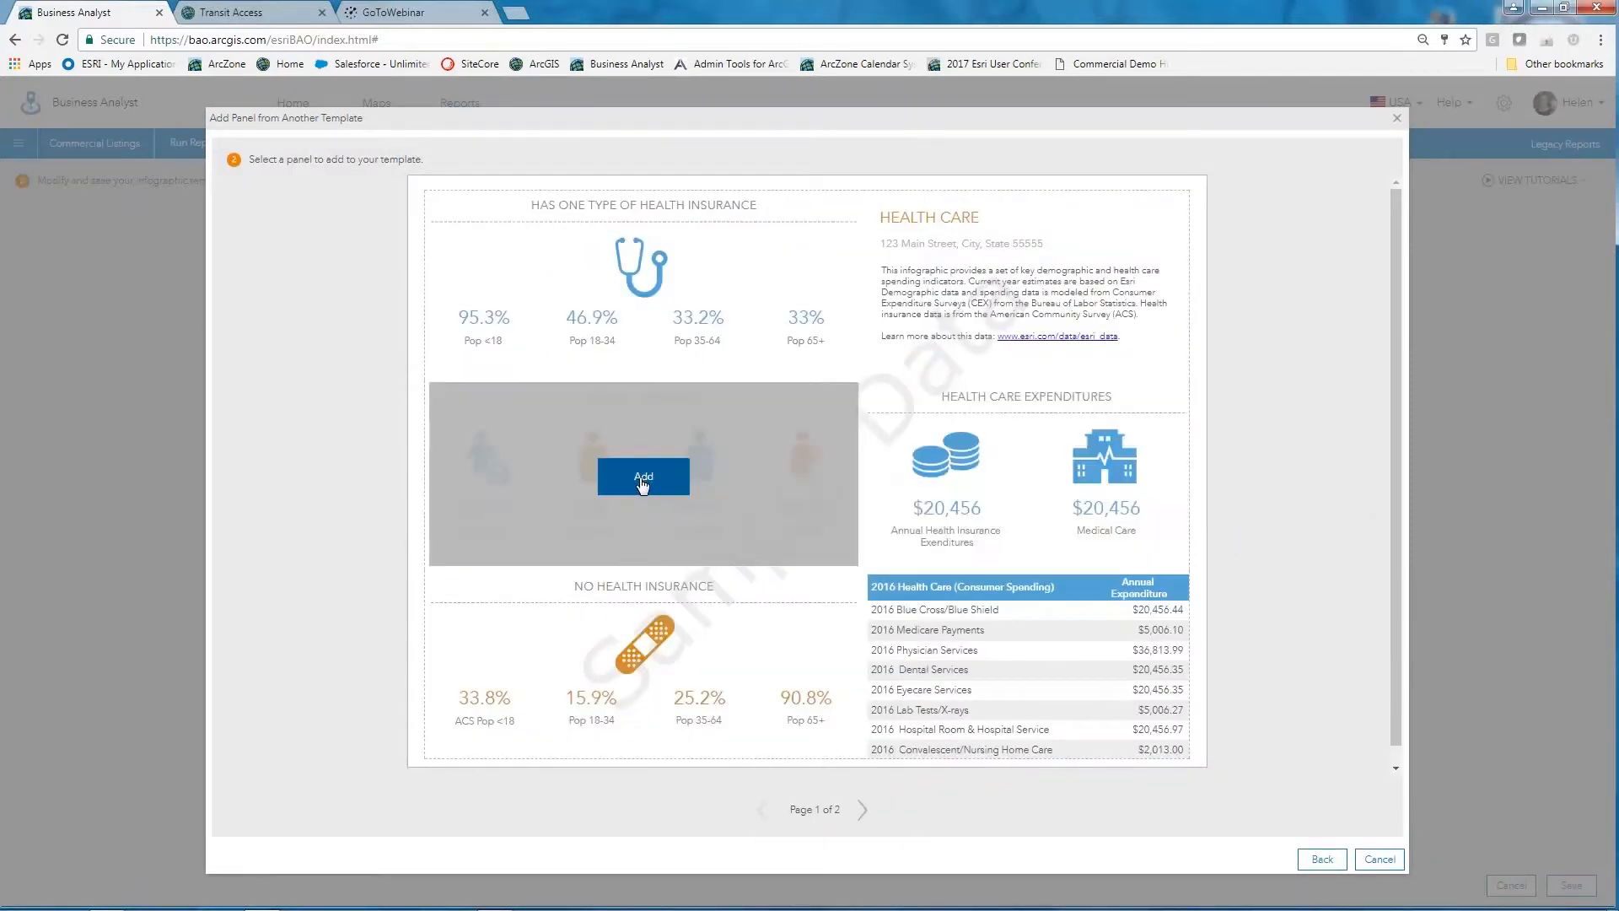
{"action": "left_click", "coordinate": [642, 478]}
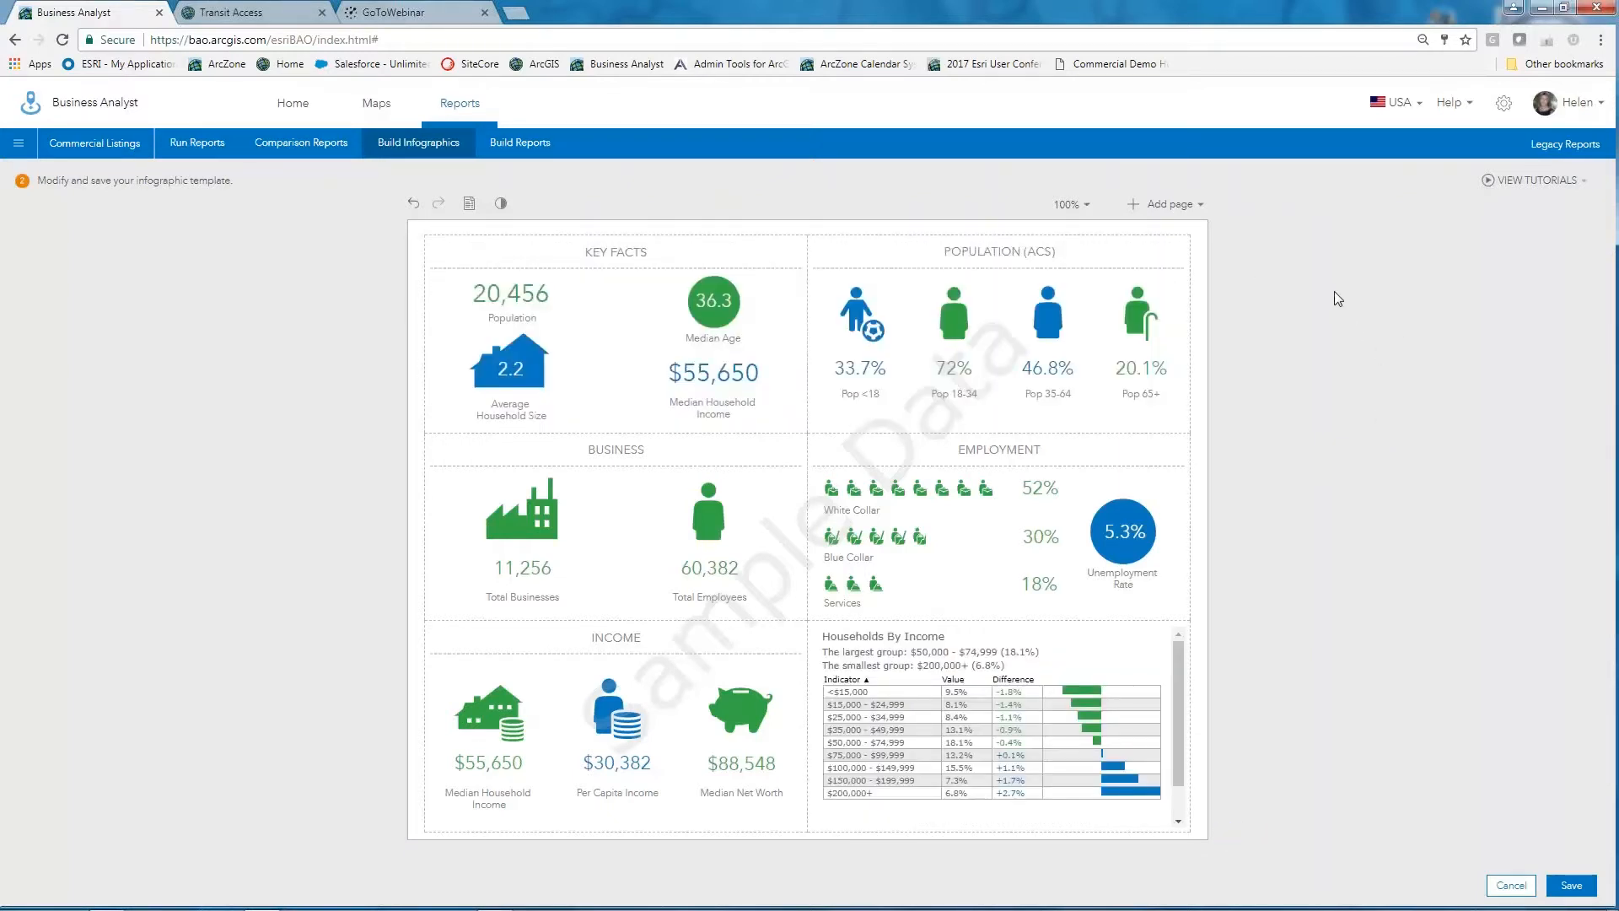
Step: Replace the Population (ACS) panel with the No Health Insurance panel from the Esri Health Care template
{"action": "mouse_move", "coordinate": [1000, 335]}
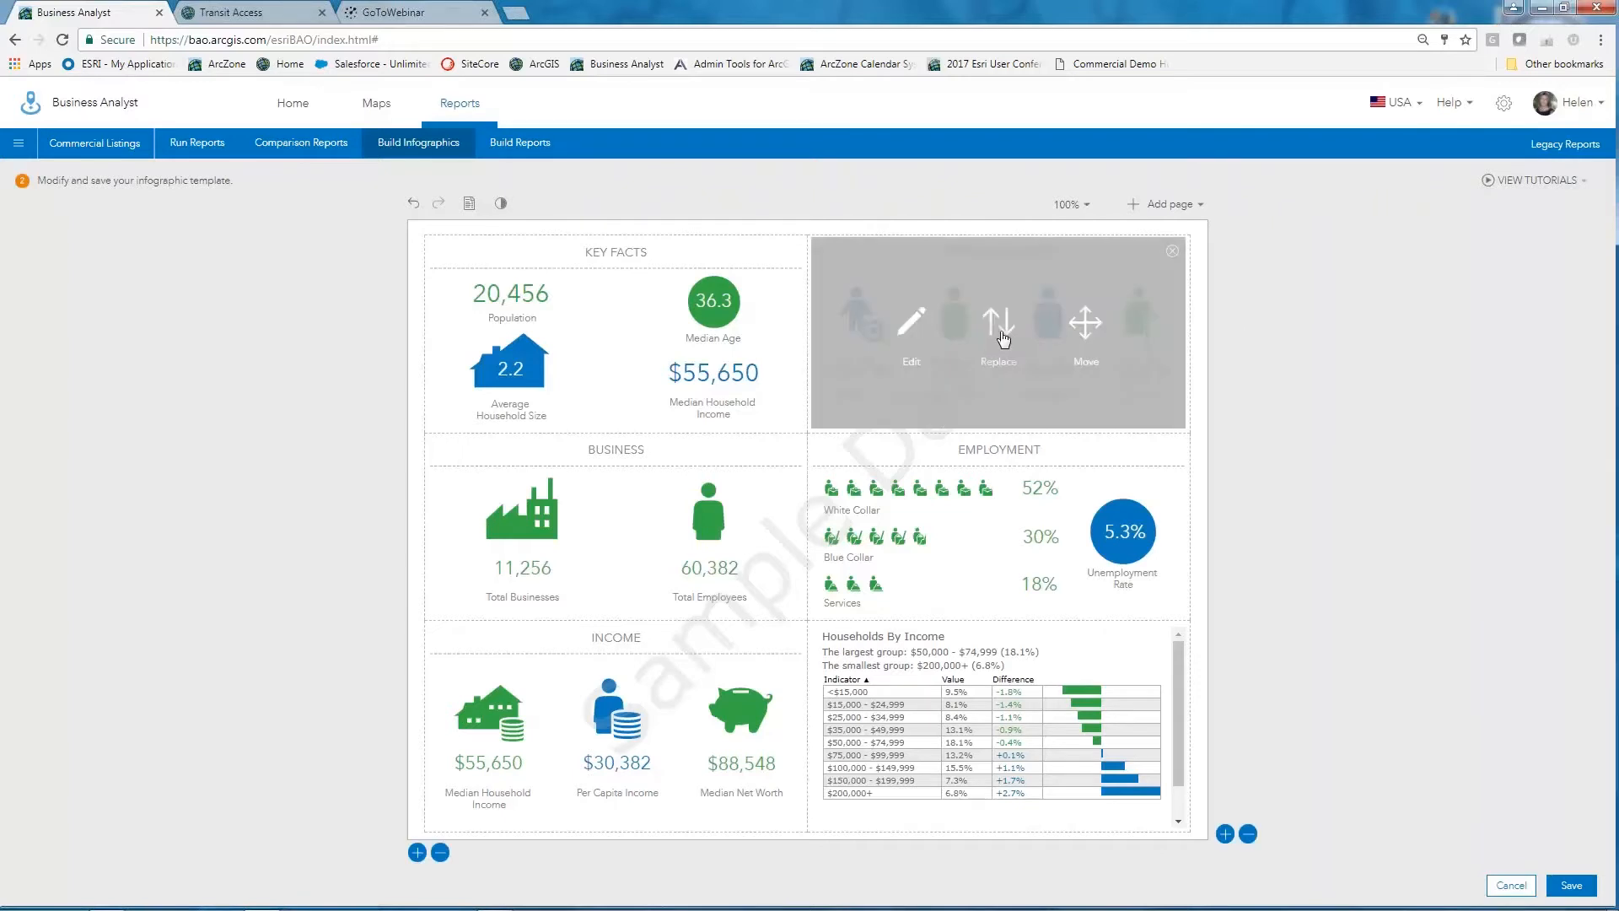
{"action": "left_click", "coordinate": [999, 336]}
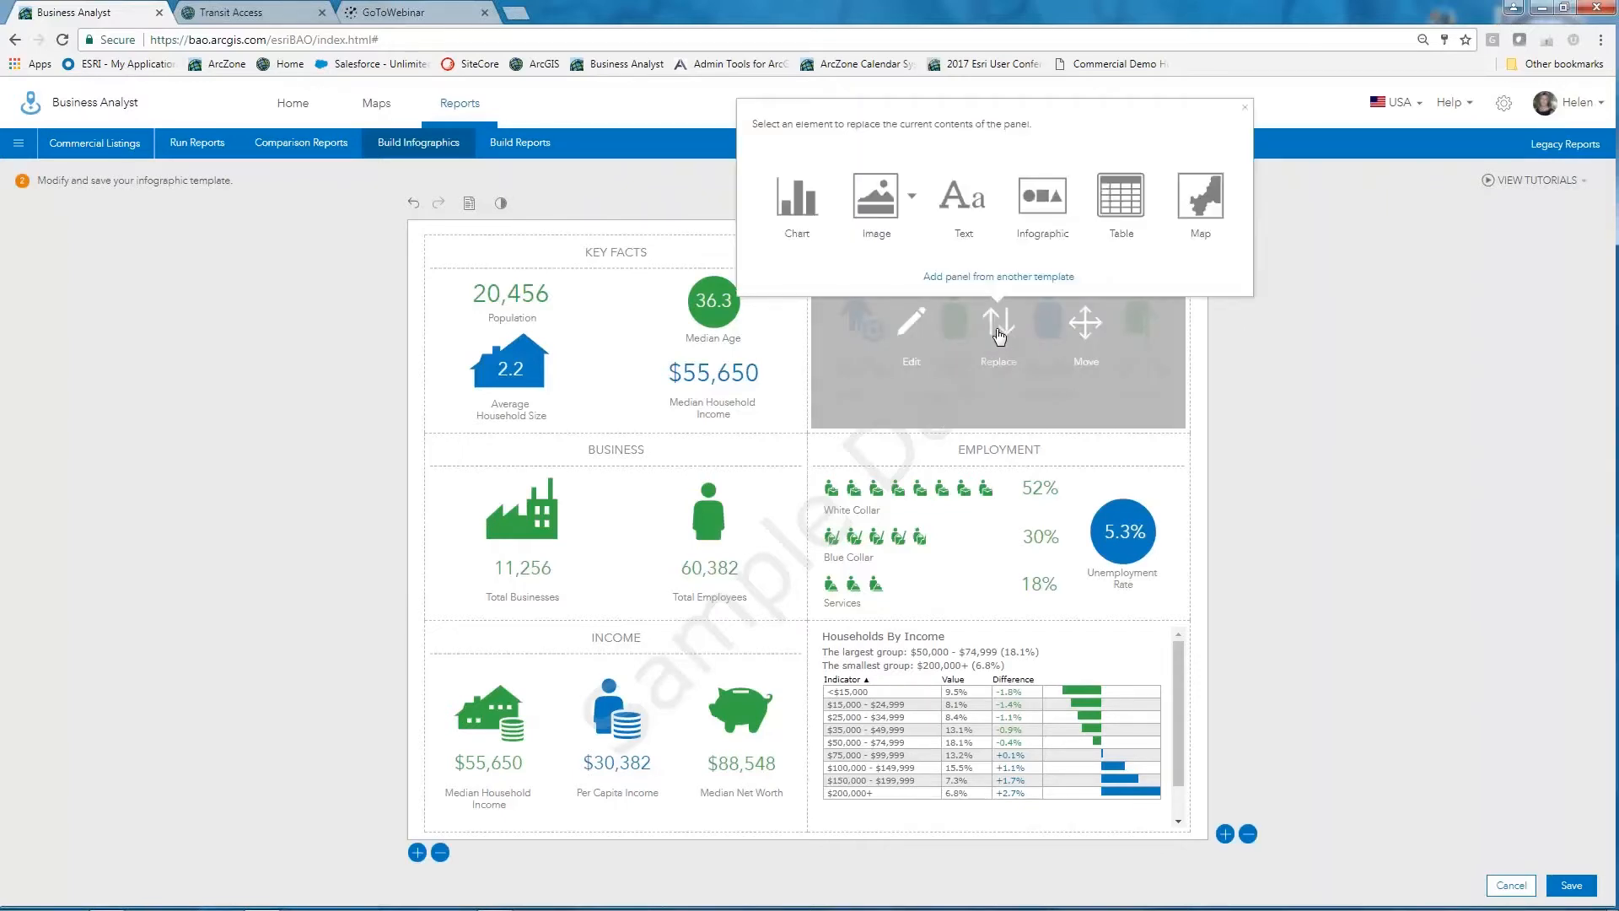
{"action": "left_click", "coordinate": [978, 278]}
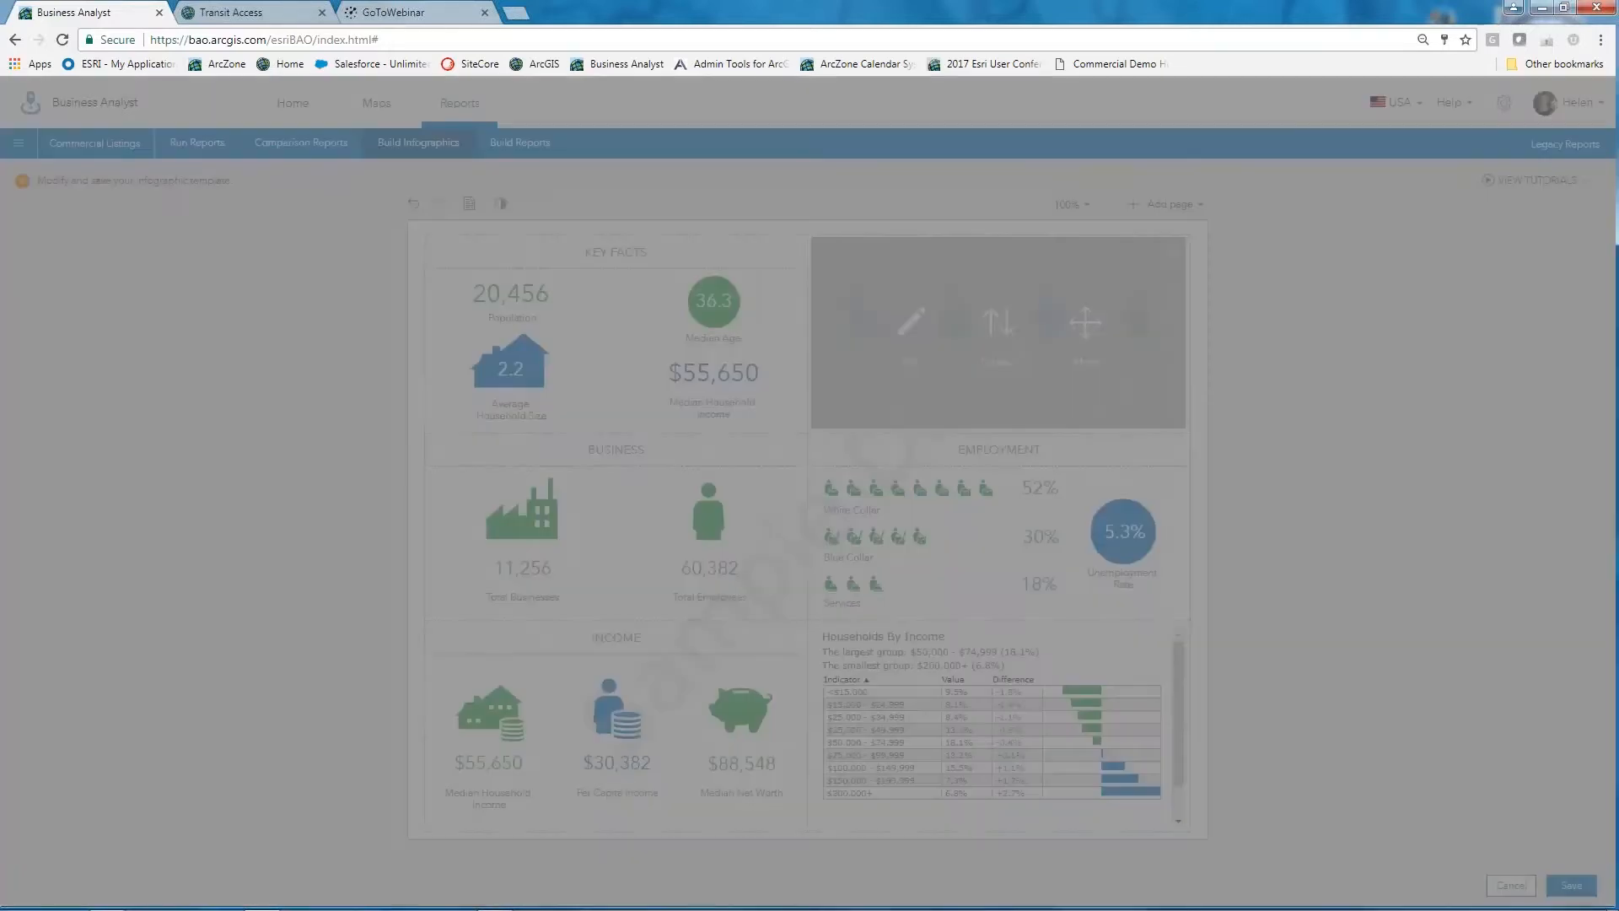
{"action": "mouse_move", "coordinate": [1221, 422]}
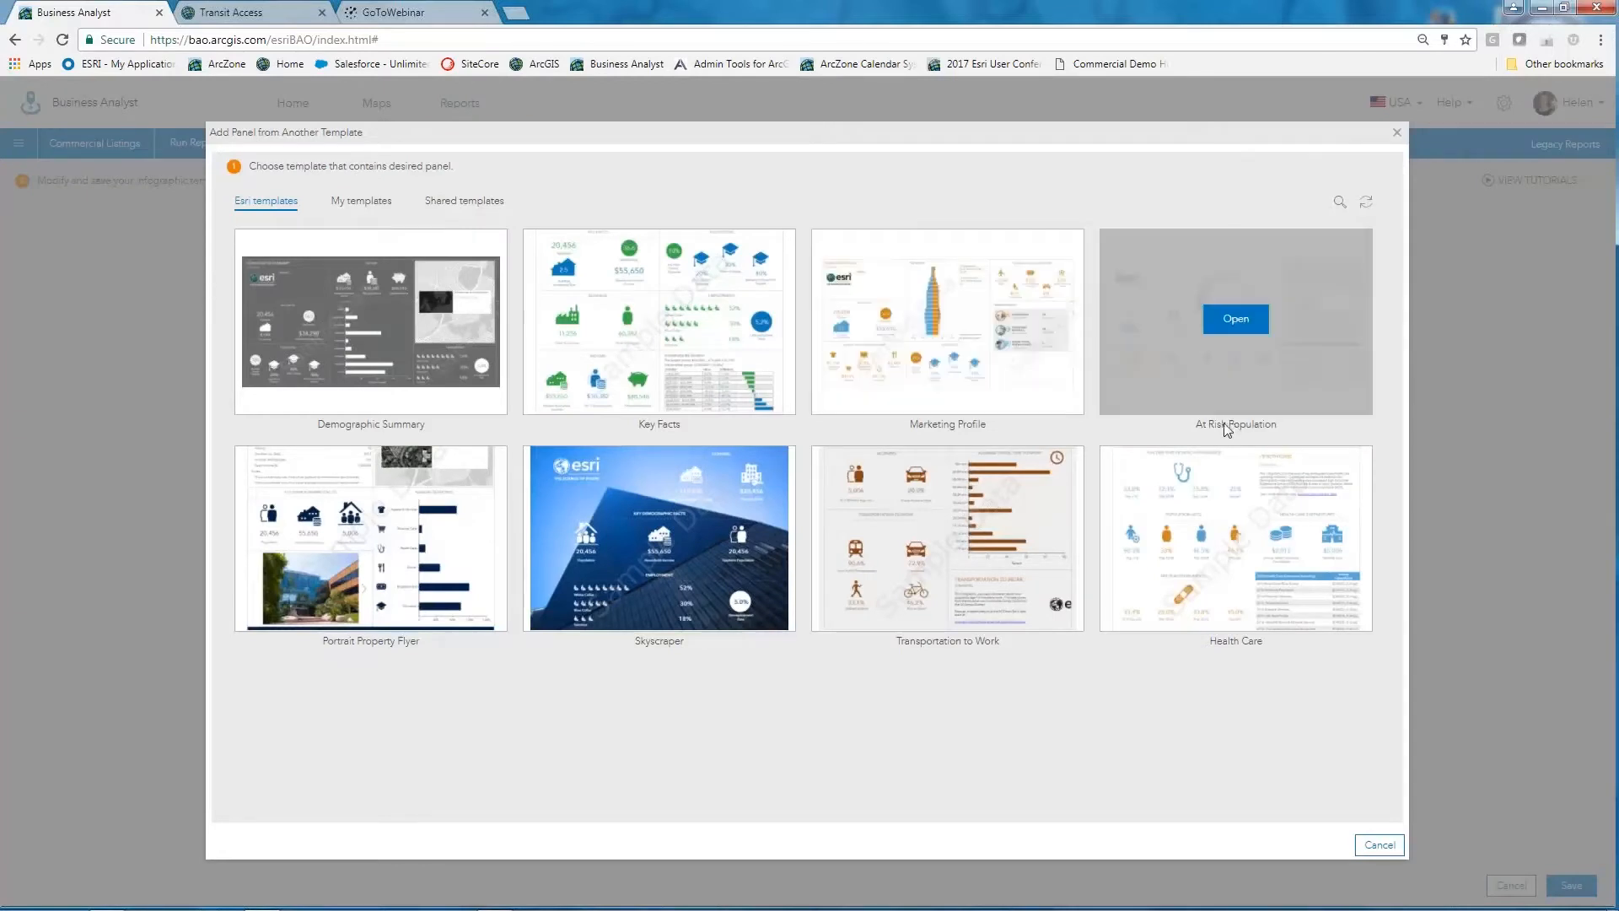
{"action": "mouse_move", "coordinate": [1235, 520]}
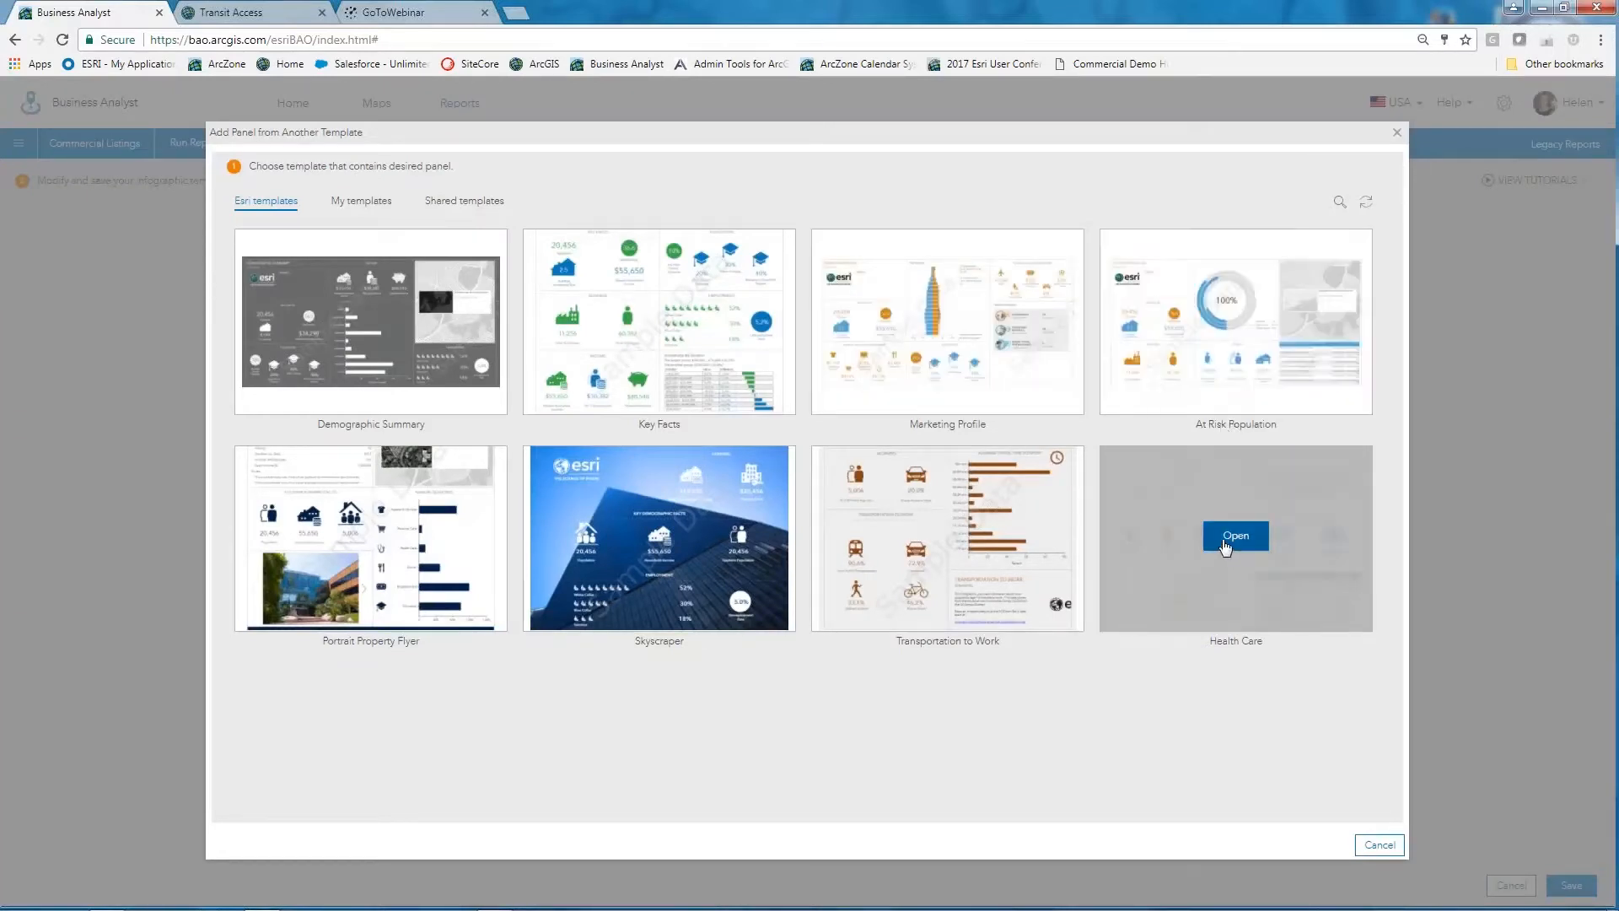
{"action": "left_click", "coordinate": [1233, 536]}
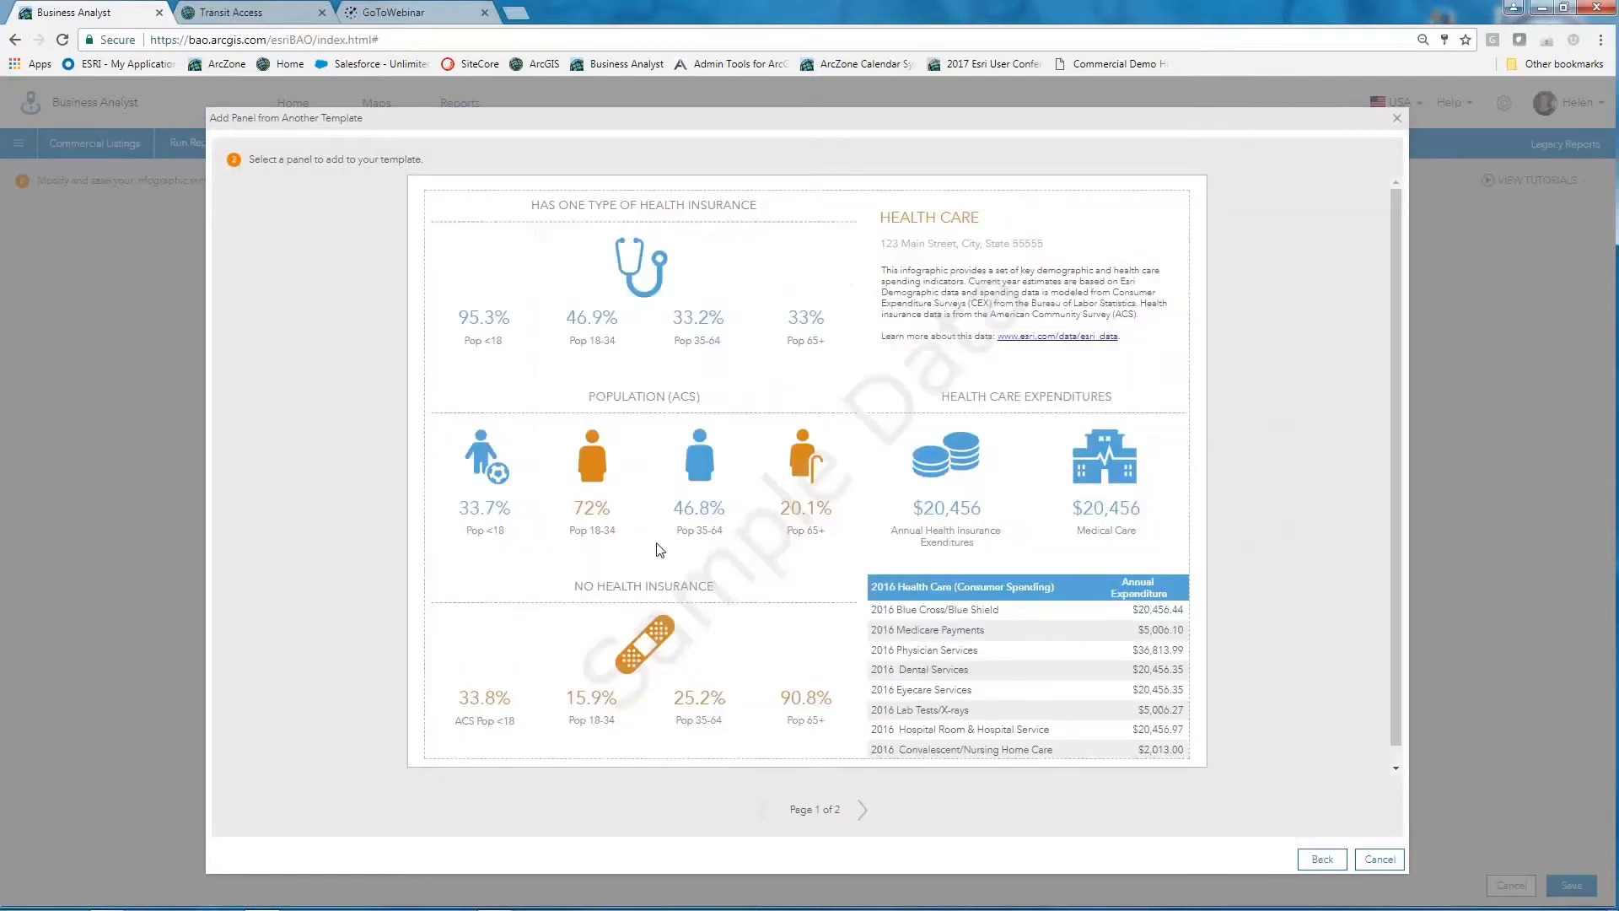
{"action": "mouse_move", "coordinate": [594, 499]}
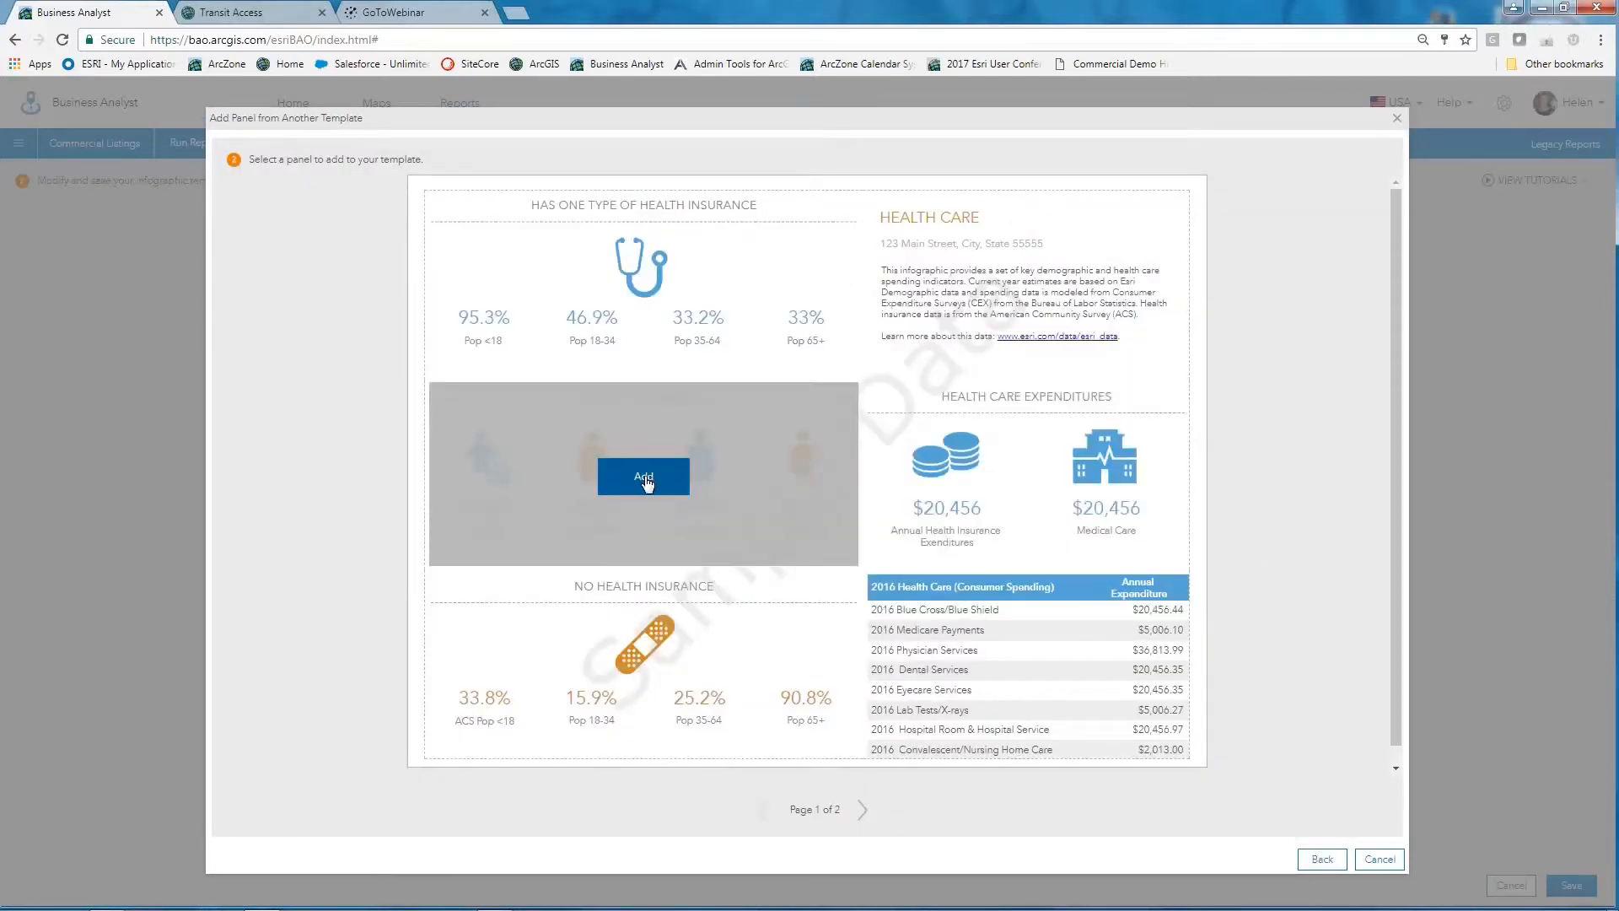
{"action": "mouse_move", "coordinate": [649, 663]}
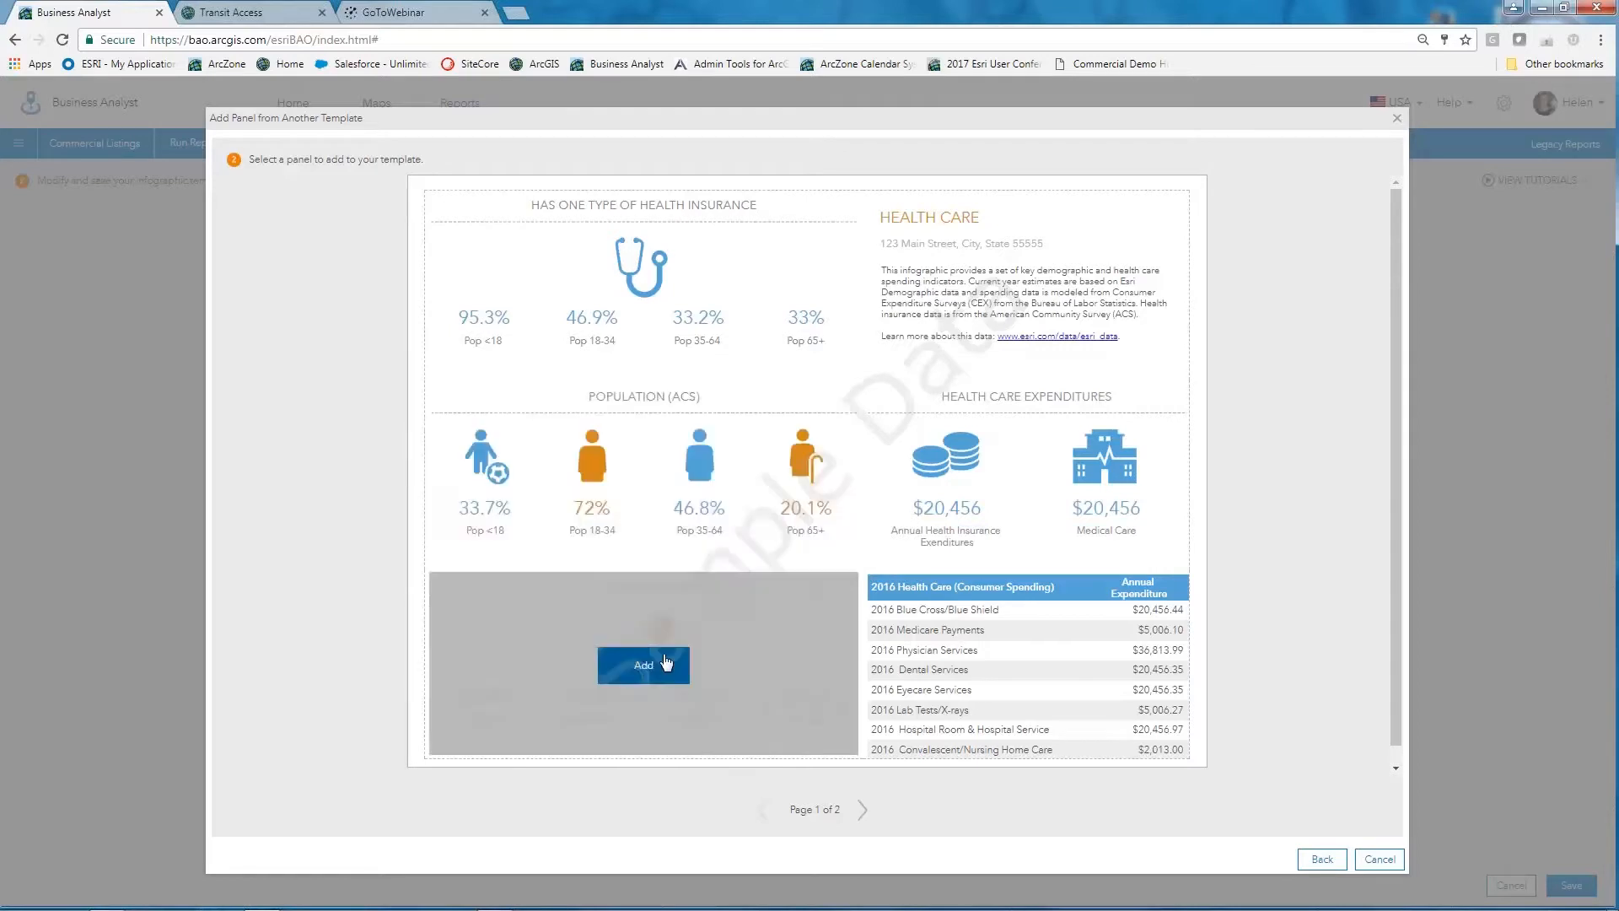
{"action": "left_click", "coordinate": [645, 667]}
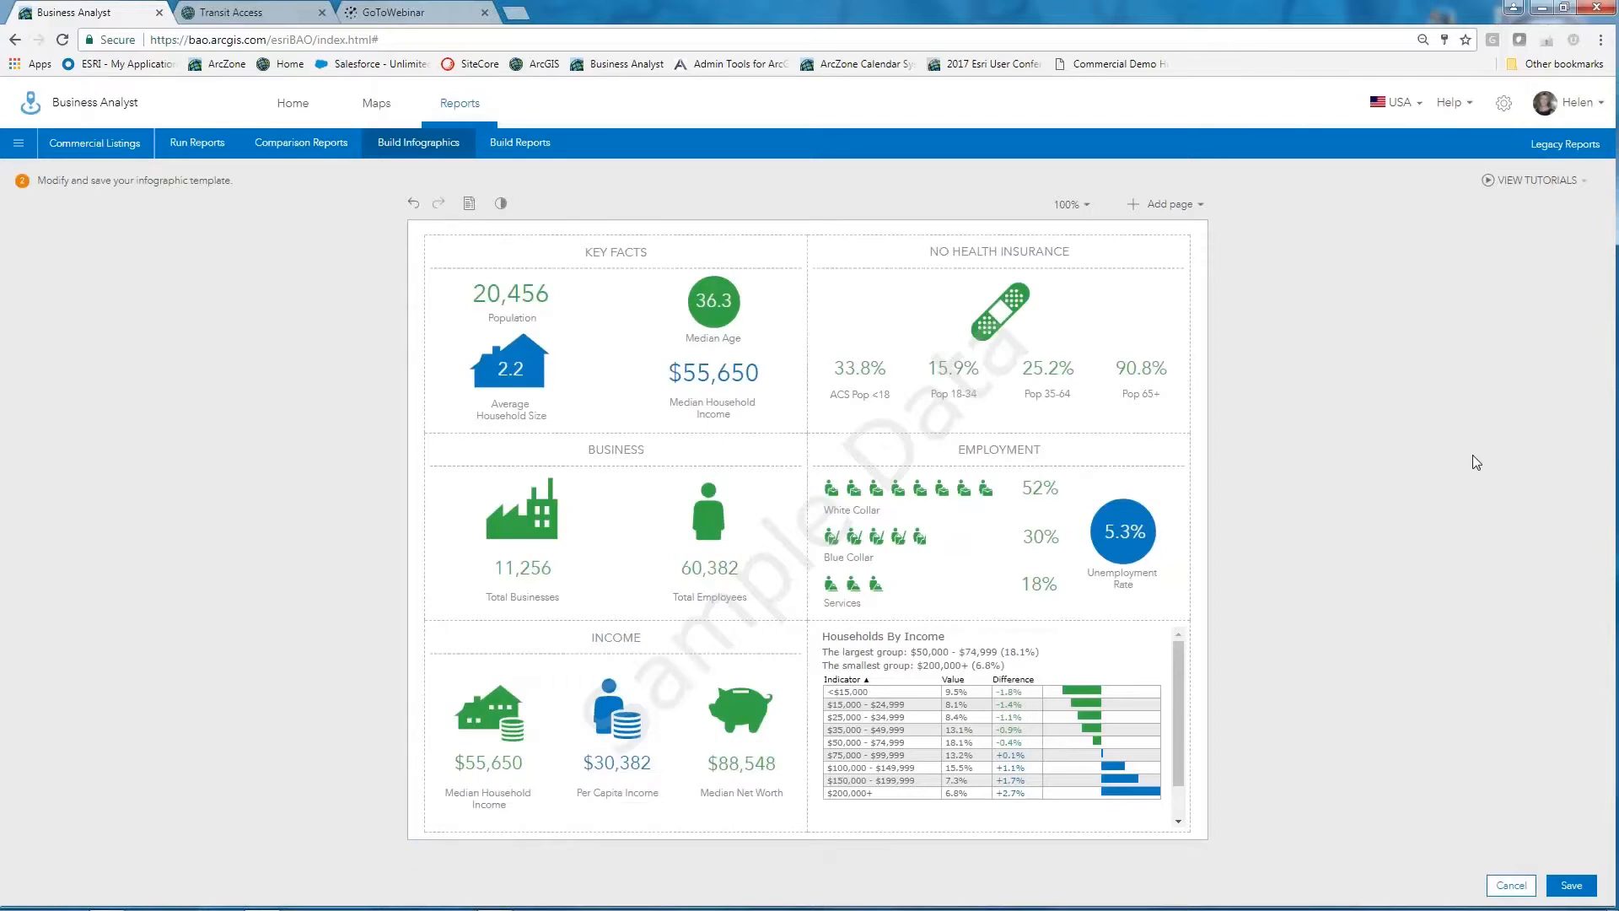
Step: Try the blue and orange color theme and the saved Green theme in the template theme settings, and cancel the changes
{"action": "left_click", "coordinate": [501, 205]}
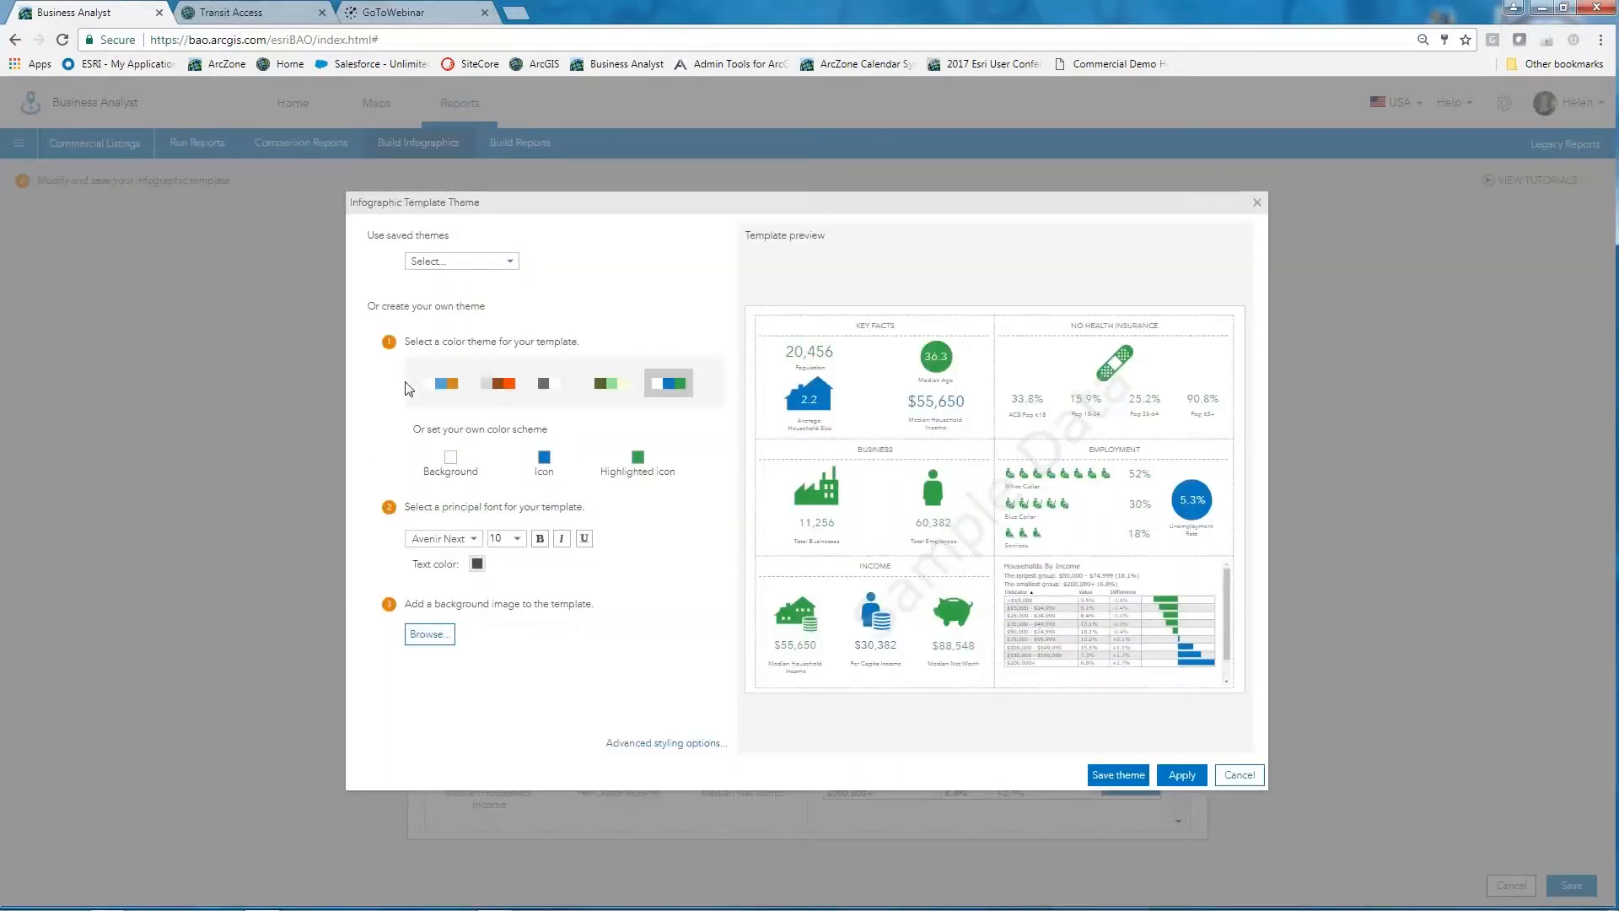
{"action": "left_click", "coordinate": [445, 391]}
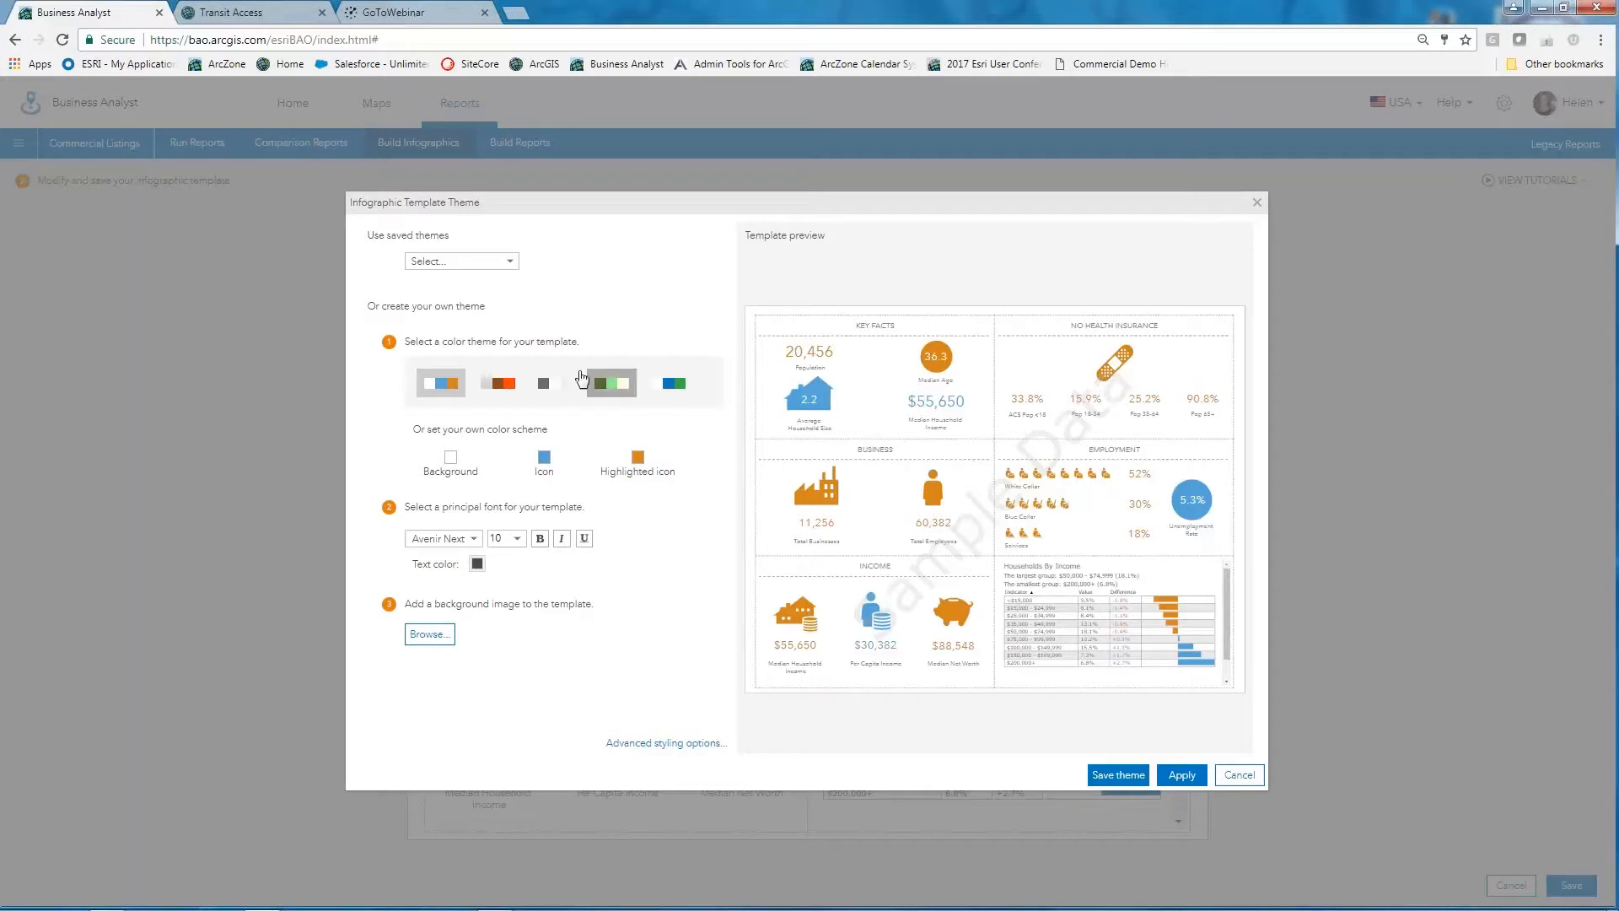
{"action": "left_click", "coordinate": [509, 263]}
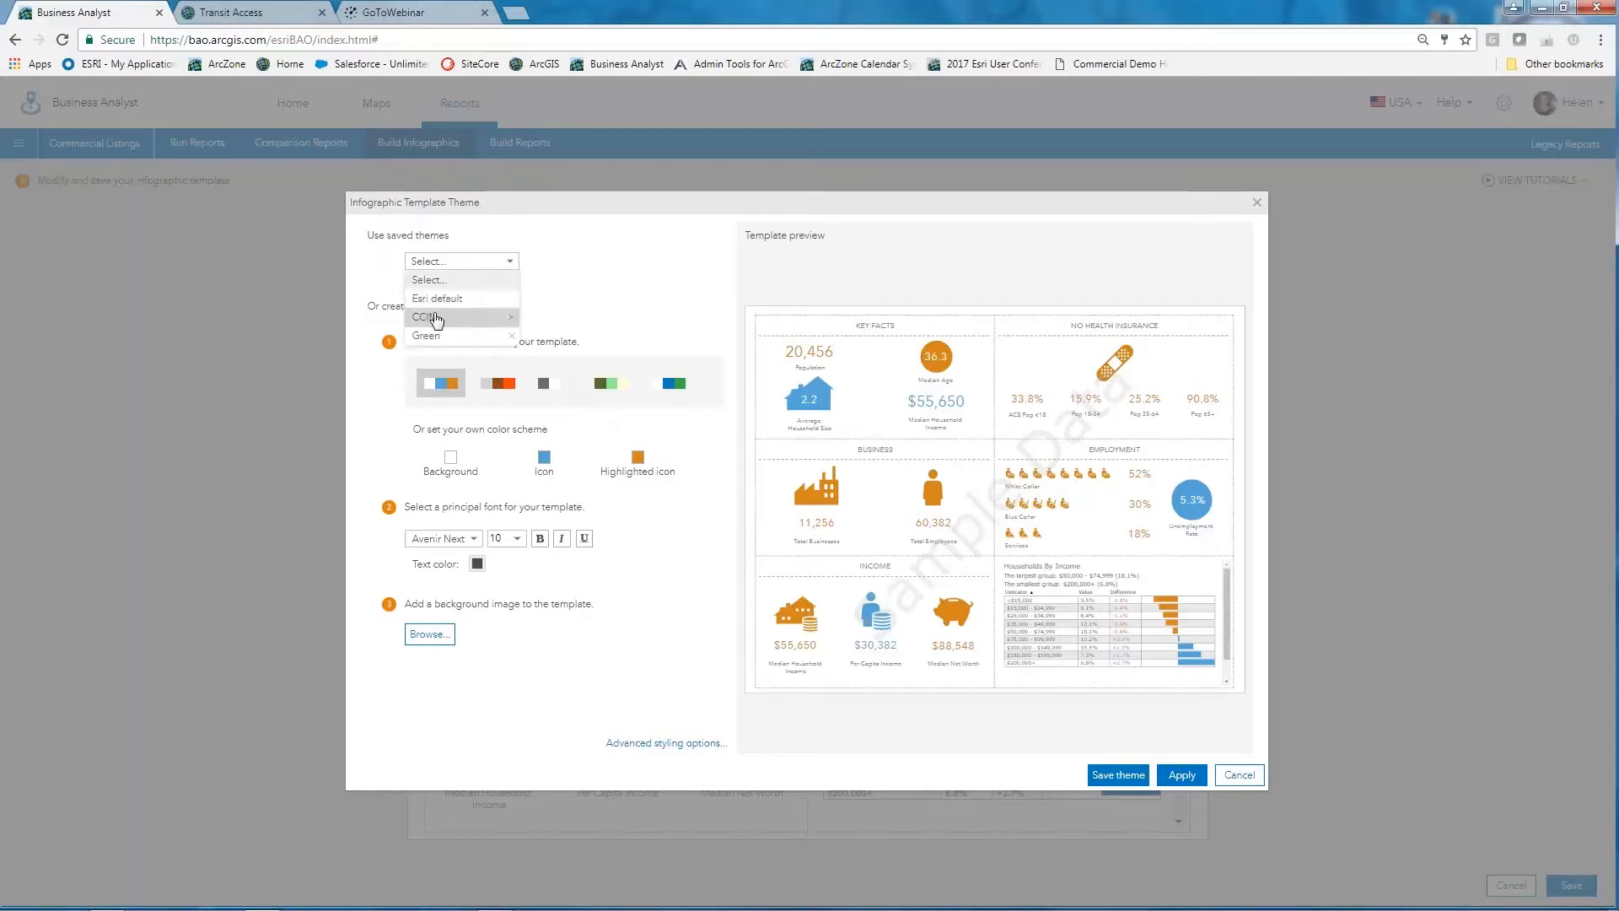
{"action": "left_click", "coordinate": [426, 336]}
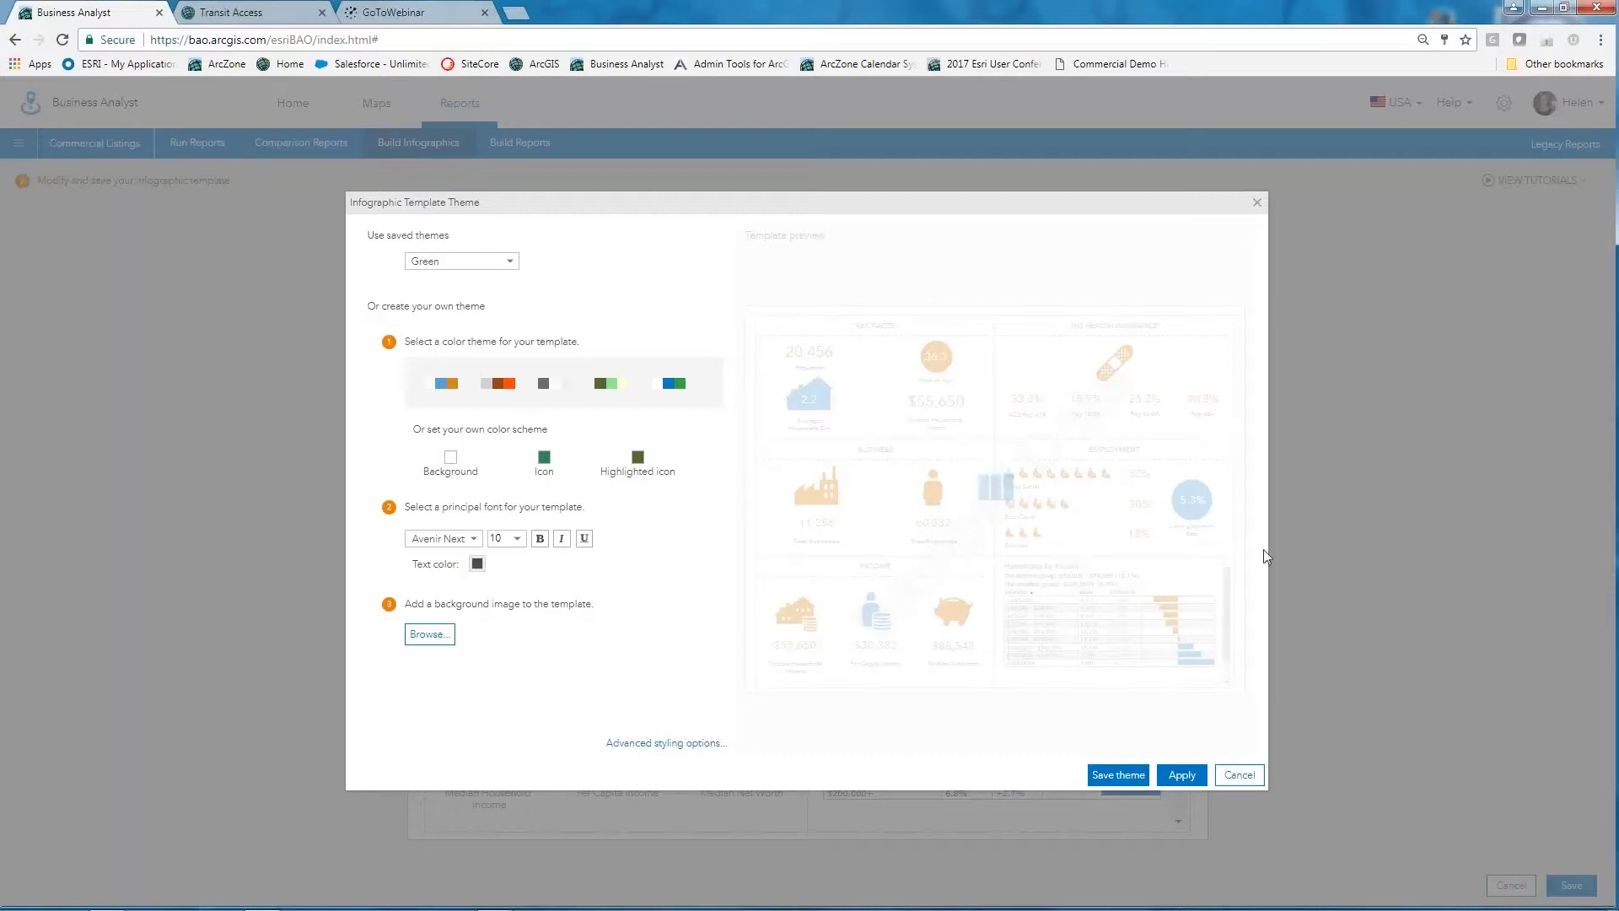
{"action": "left_click", "coordinate": [1238, 776]}
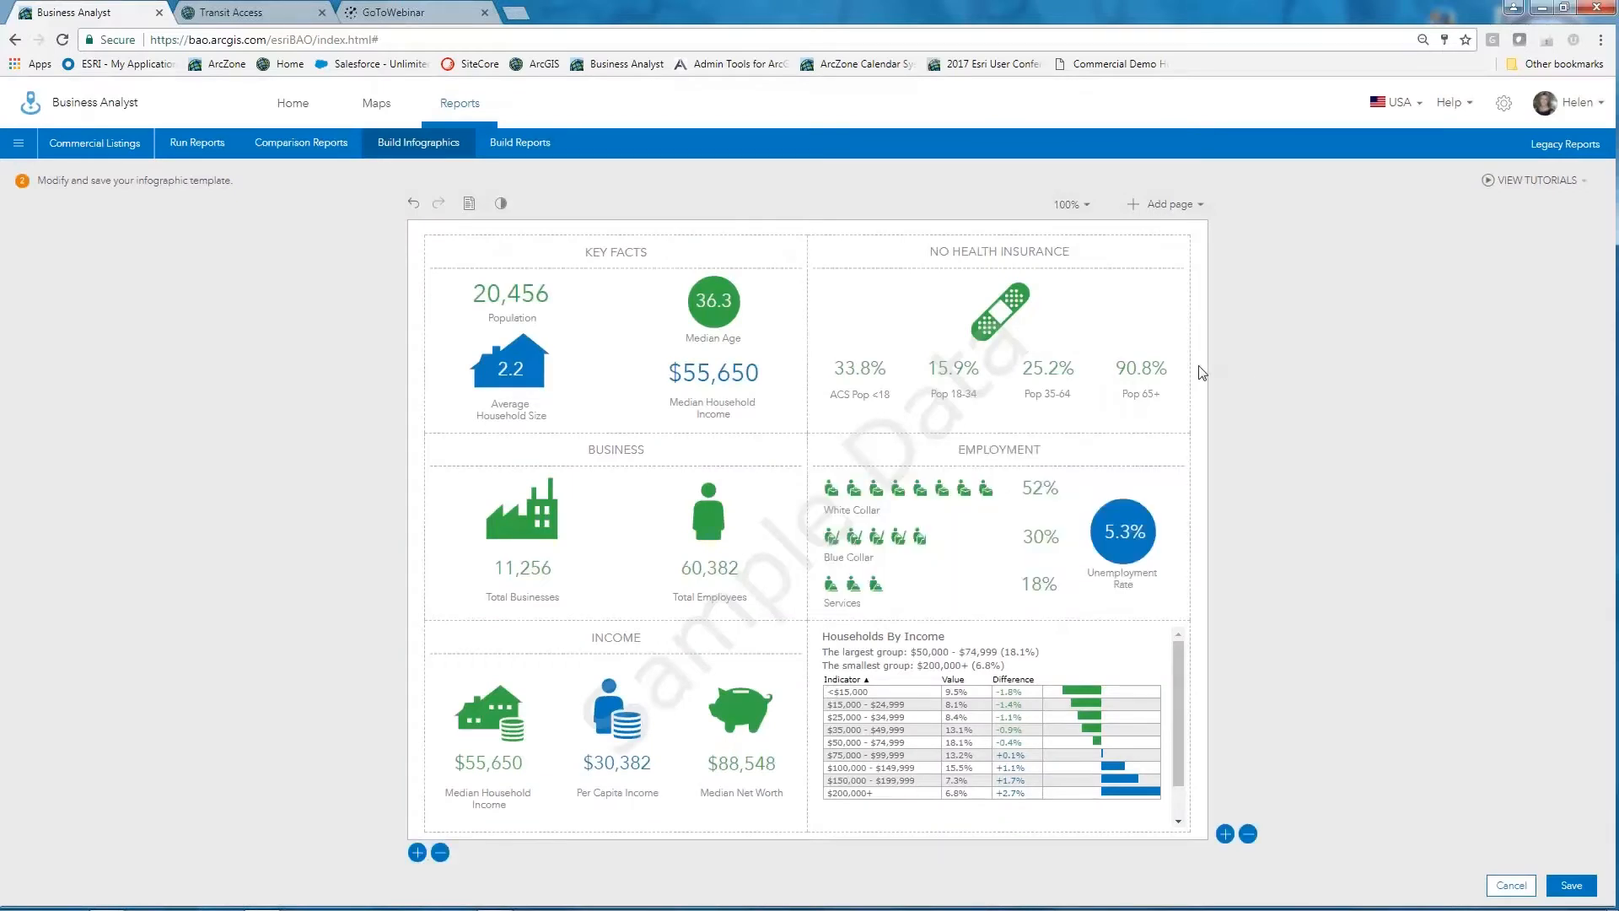
Step: Swap the Key Facts panel with No Health Insurance, and move the Business panel up into the first cell
{"action": "mouse_move", "coordinate": [1063, 479]}
{"action": "mouse_move", "coordinate": [663, 413]}
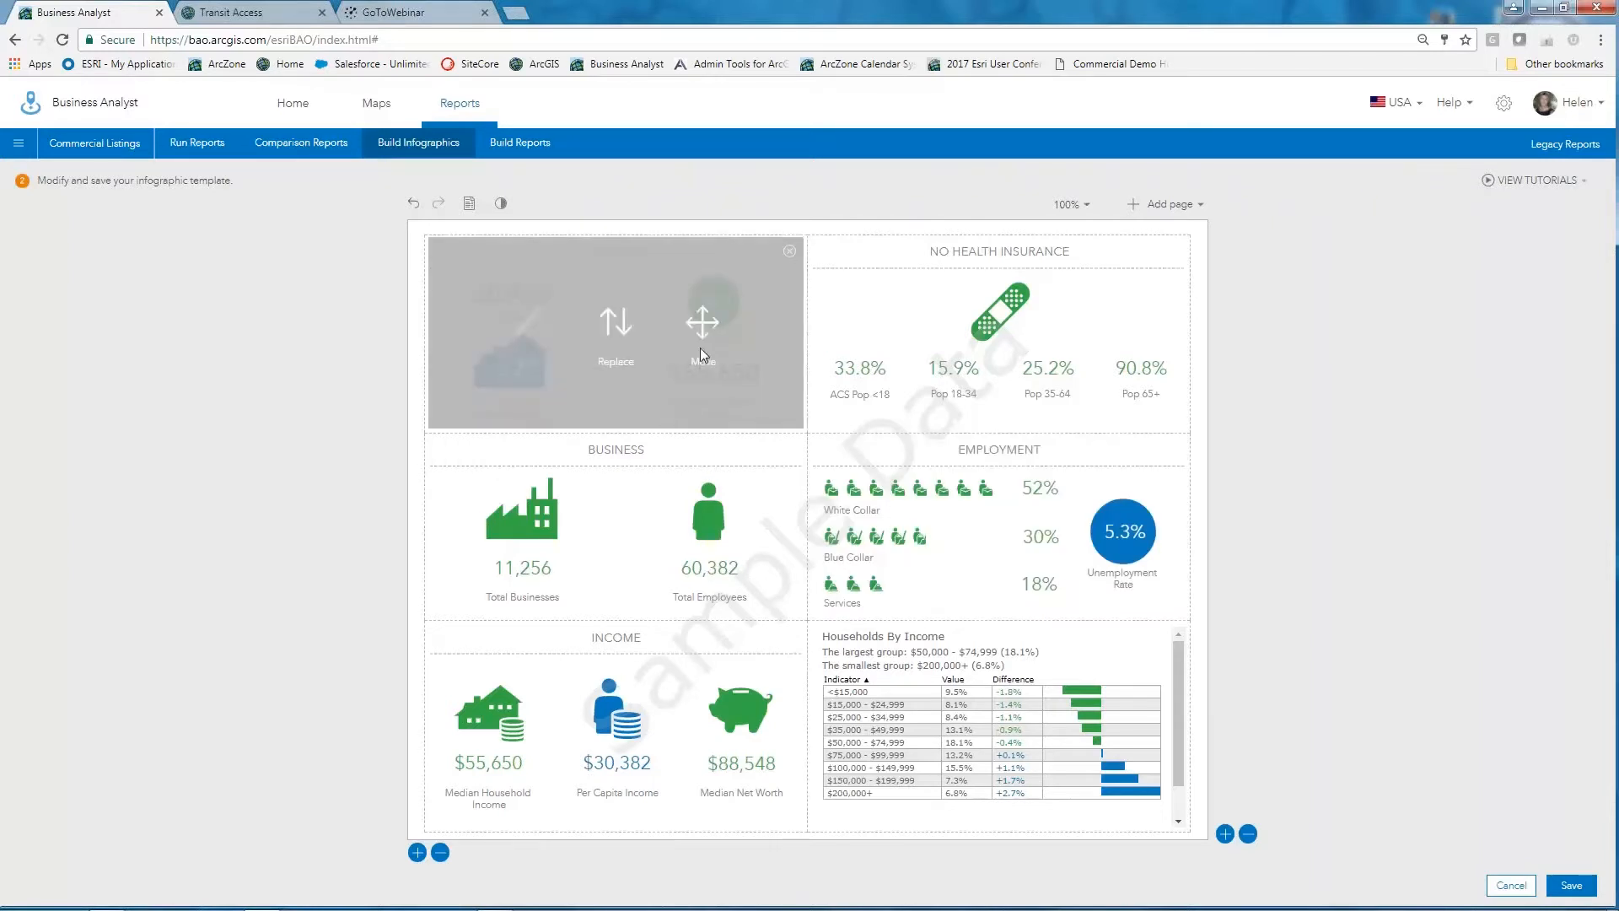
{"action": "left_click_drag", "start_coordinate": [703, 331], "coordinate": [1126, 329]}
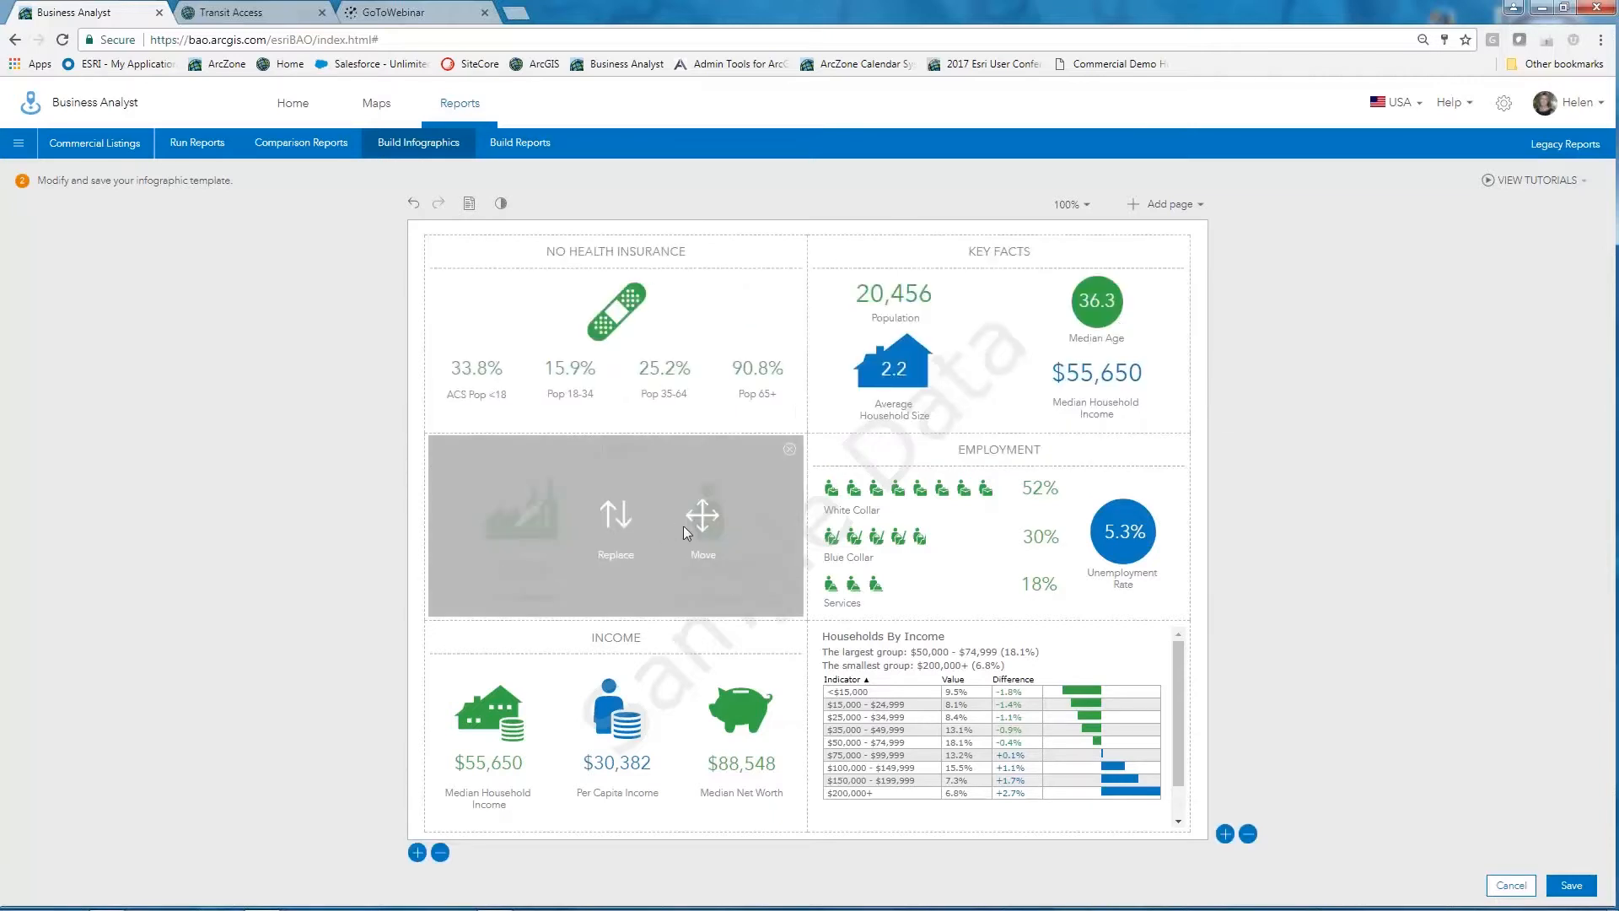
{"action": "left_click_drag", "start_coordinate": [703, 514], "coordinate": [692, 338]}
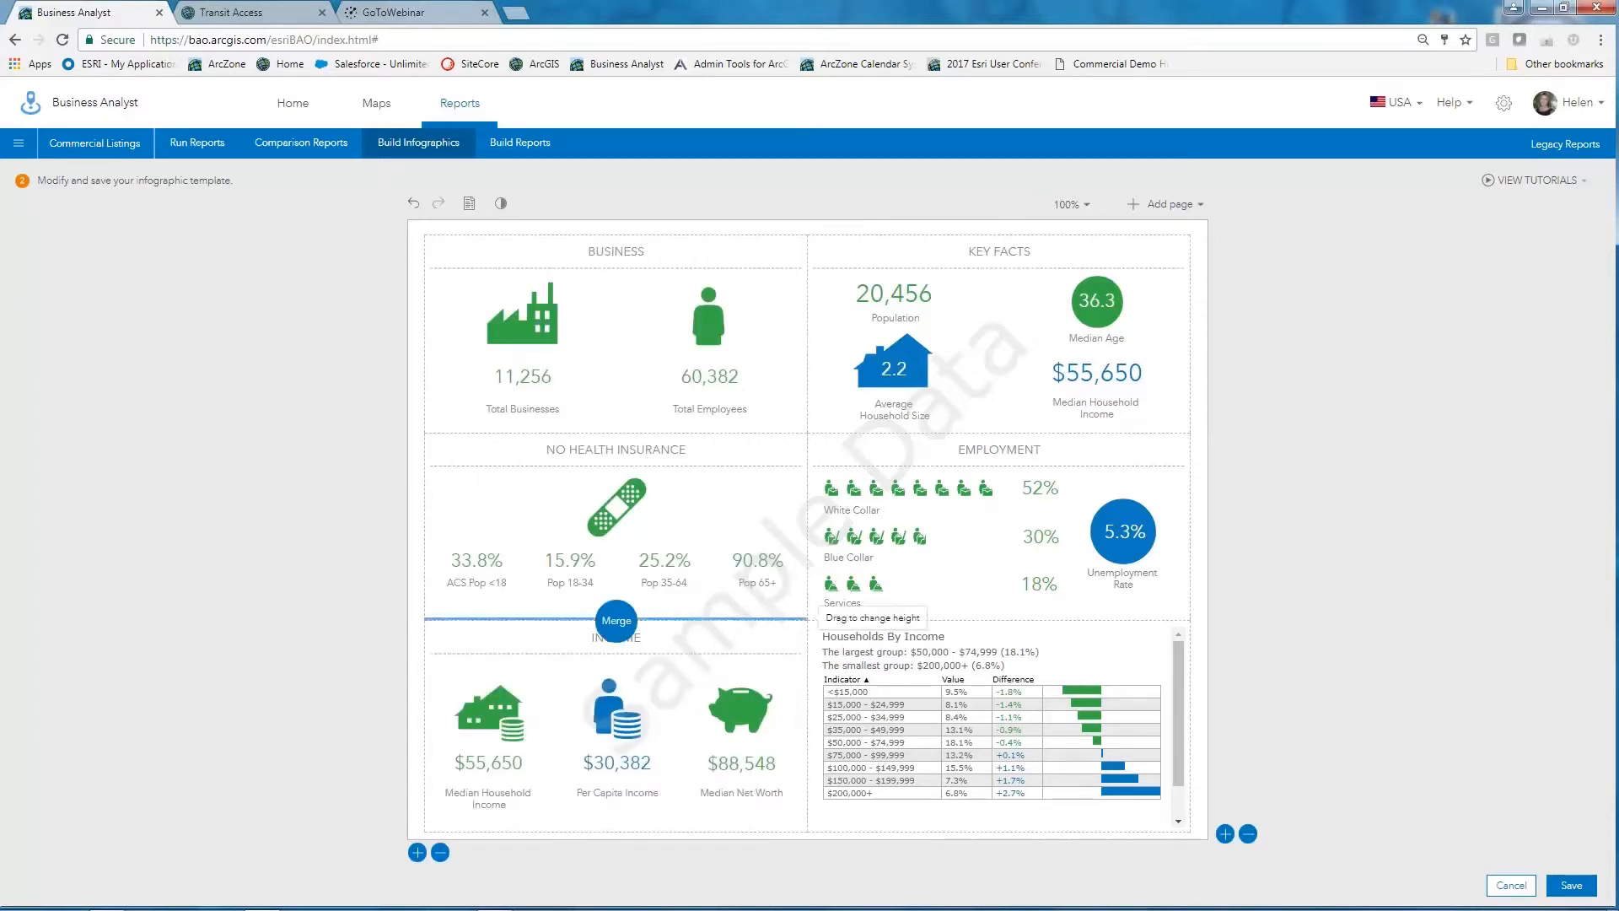
Step: Reduce the No Health Insurance panel's height to about half and swap the Households By Income table with the Income panel
{"action": "left_click_drag", "start_coordinate": [806, 620], "coordinate": [805, 524]}
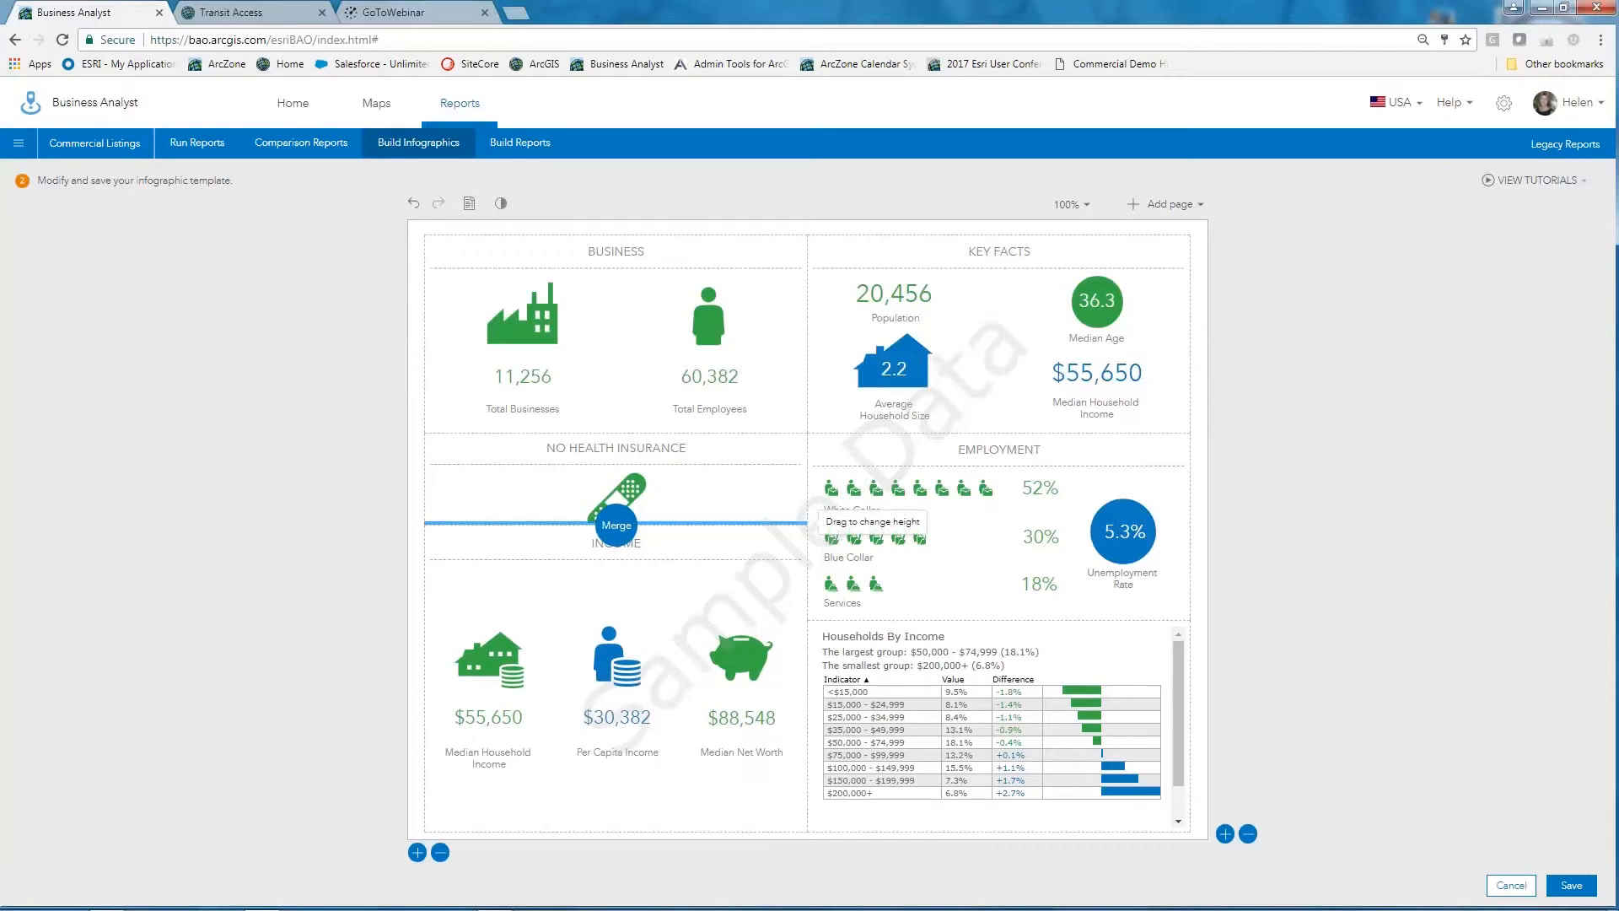
{"action": "mouse_move", "coordinate": [1006, 696]}
{"action": "left_click_drag", "start_coordinate": [1086, 716], "coordinate": [684, 713]}
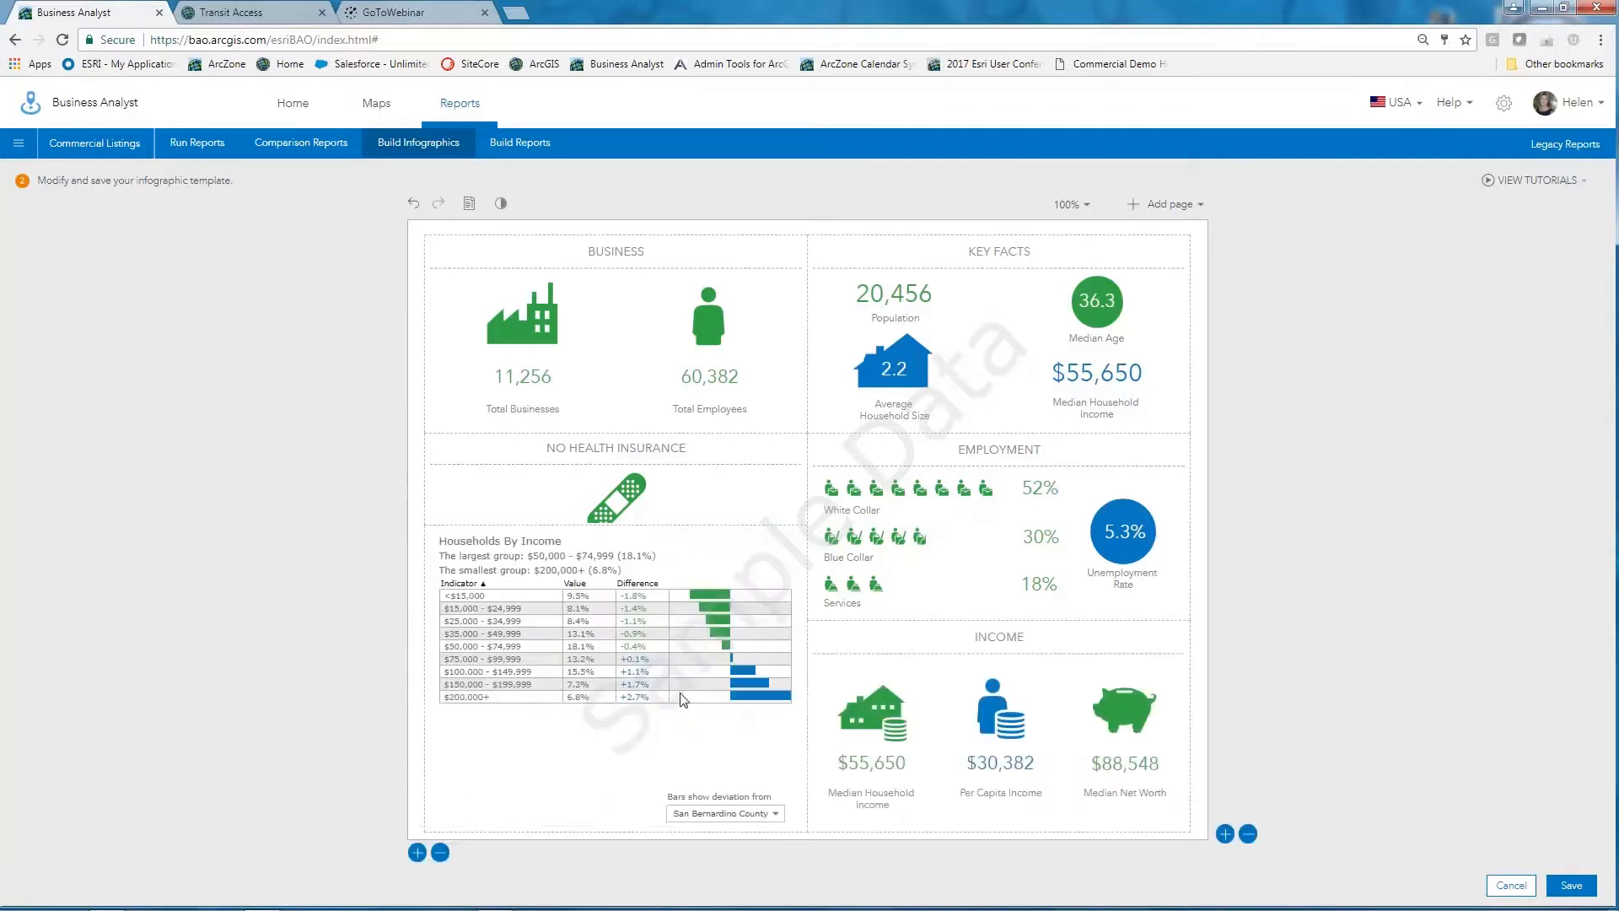
Step: Clear the No Health Insurance panel and merge its empty cell with the Households By Income panel below
{"action": "mouse_move", "coordinate": [617, 504]}
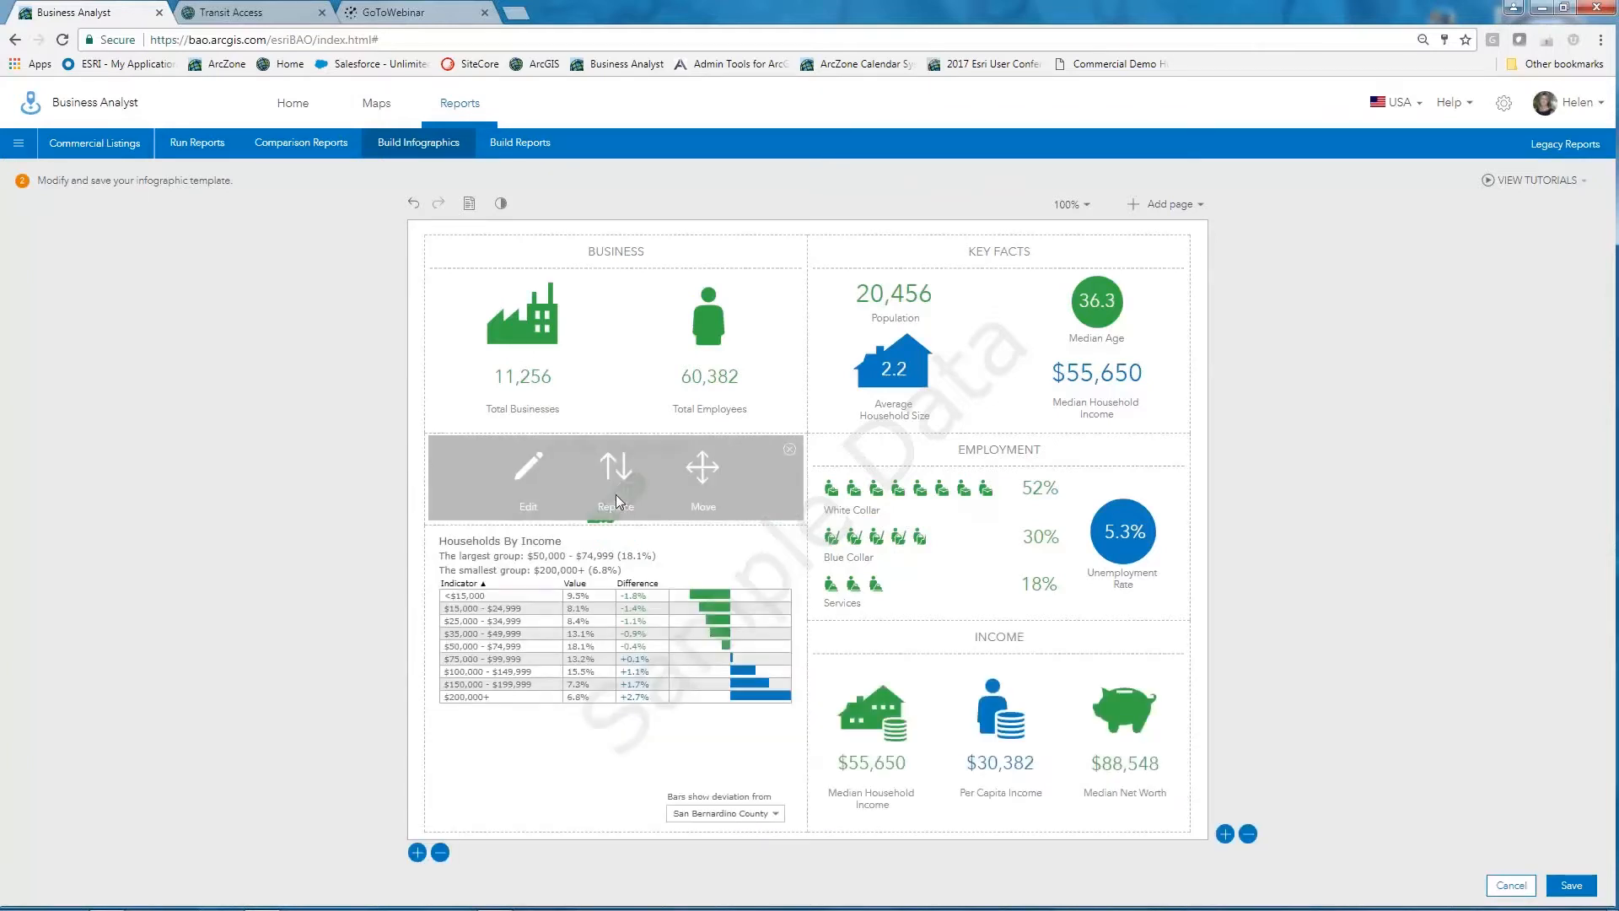
{"action": "left_click", "coordinate": [792, 452]}
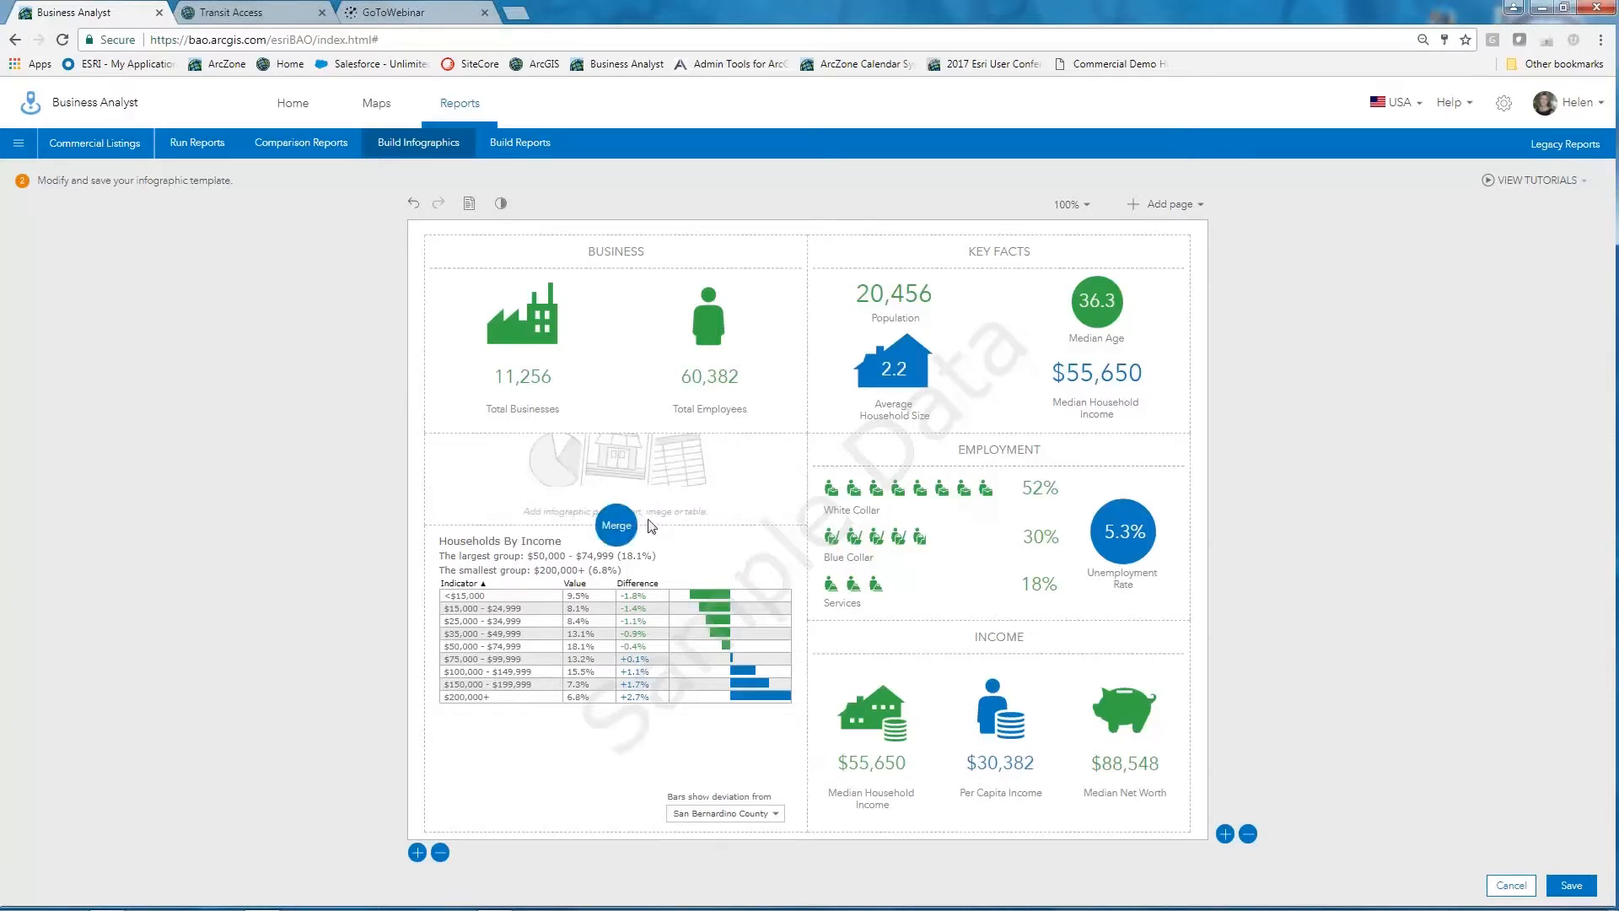
{"action": "mouse_move", "coordinate": [620, 538]}
{"action": "left_click", "coordinate": [618, 528]}
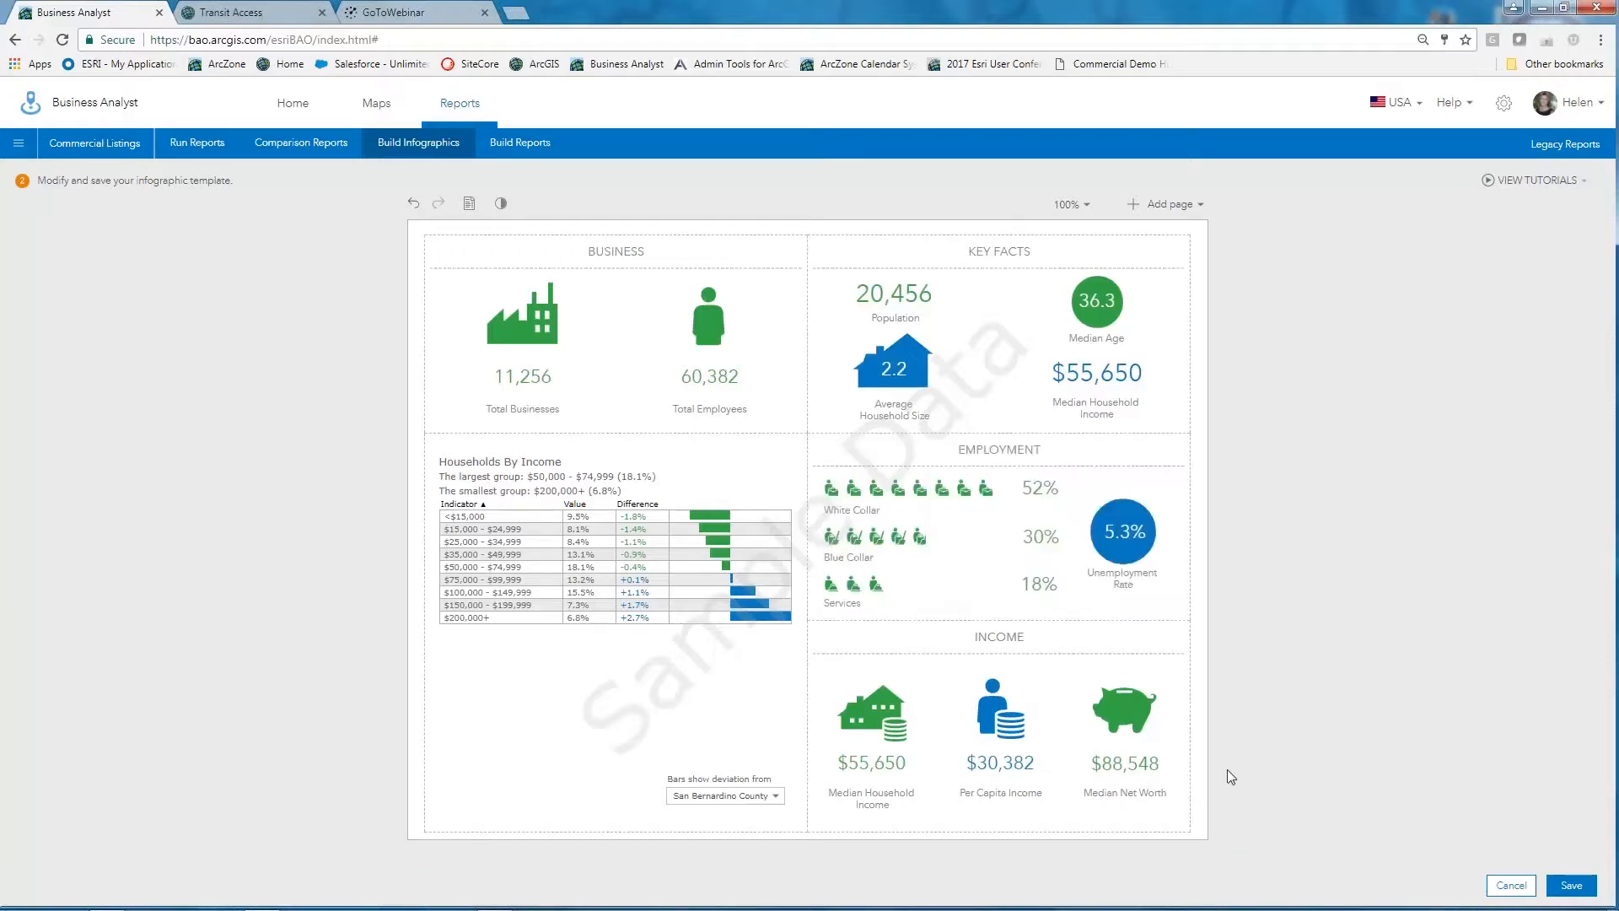
Step: Add a third column to the infographic, remove it, and add the column again
{"action": "mouse_move", "coordinate": [1226, 835]}
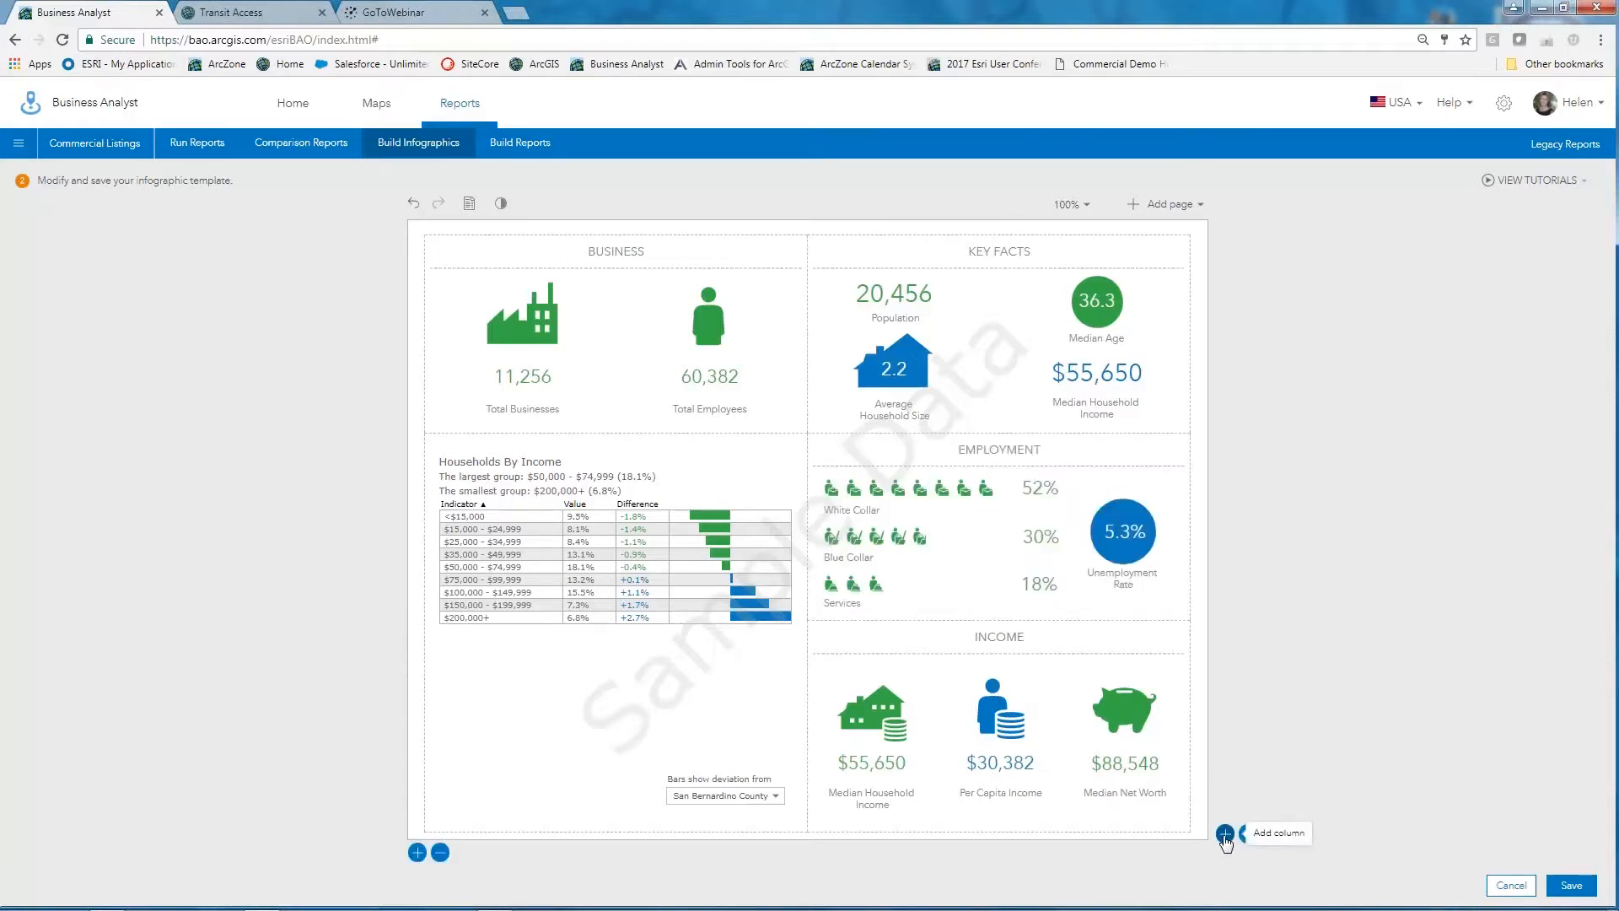
{"action": "left_click", "coordinate": [1226, 834]}
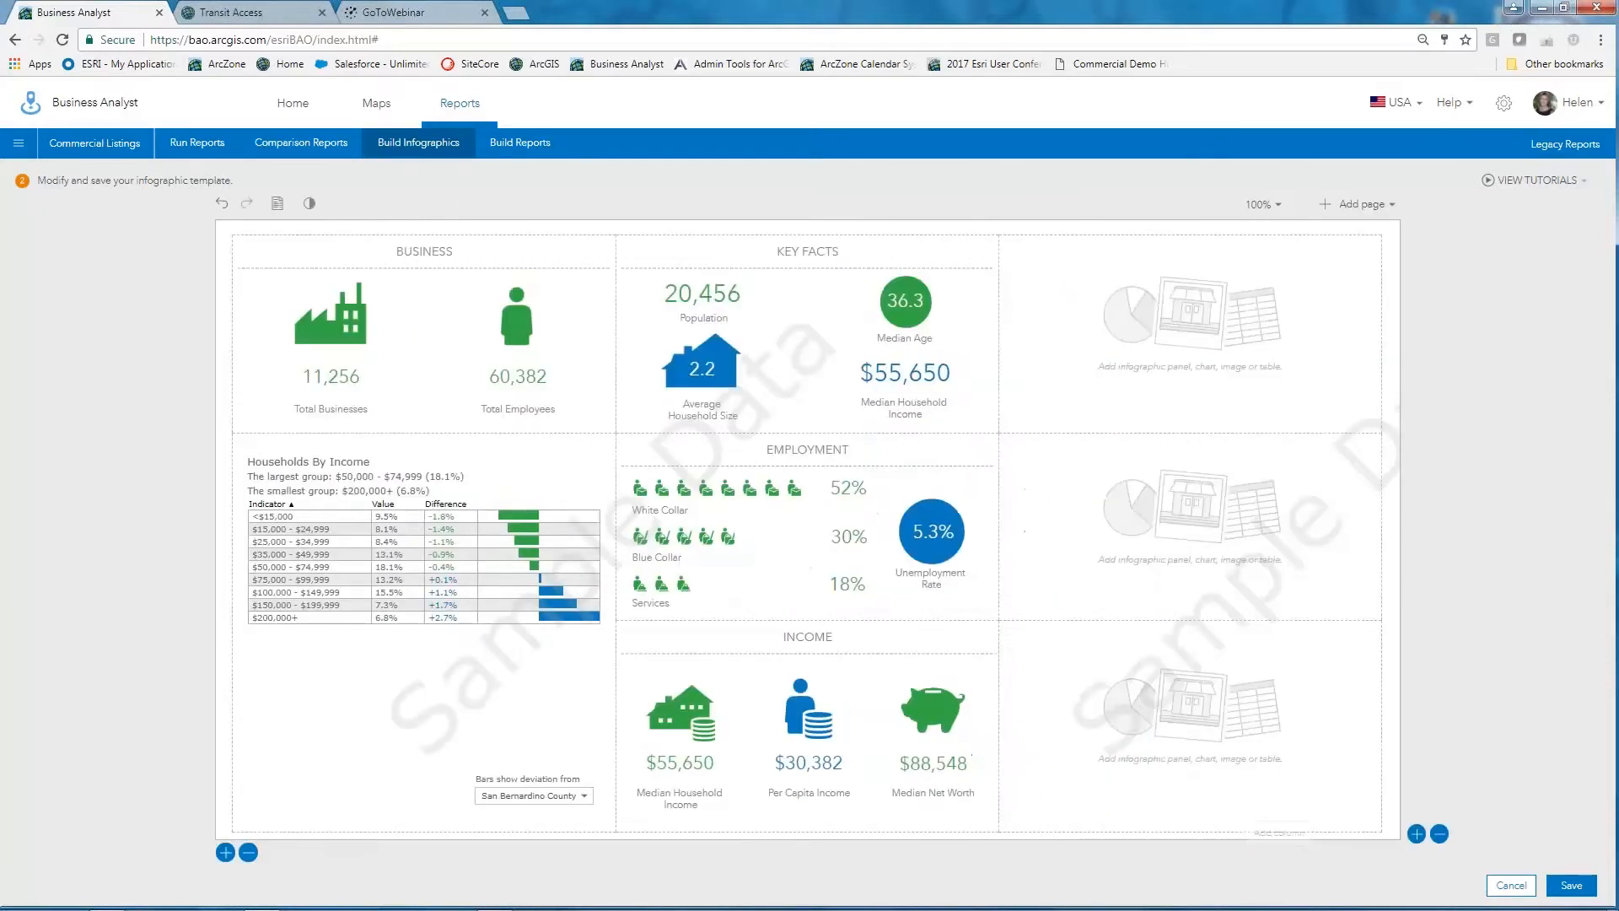
{"action": "left_click", "coordinate": [1440, 834]}
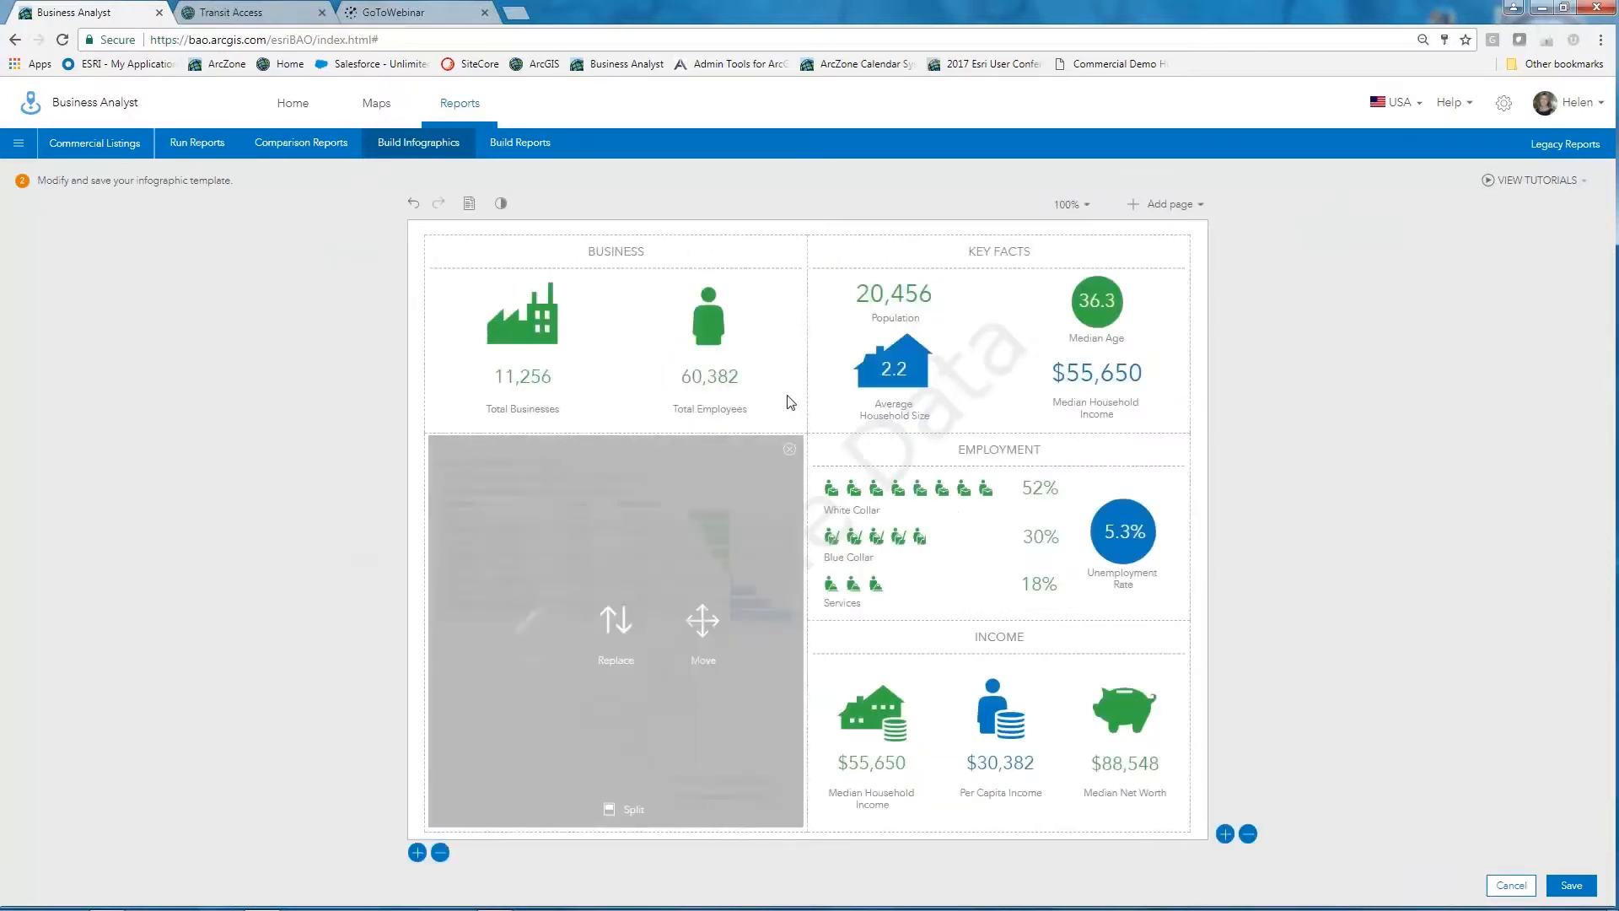
{"action": "left_click", "coordinate": [1224, 834]}
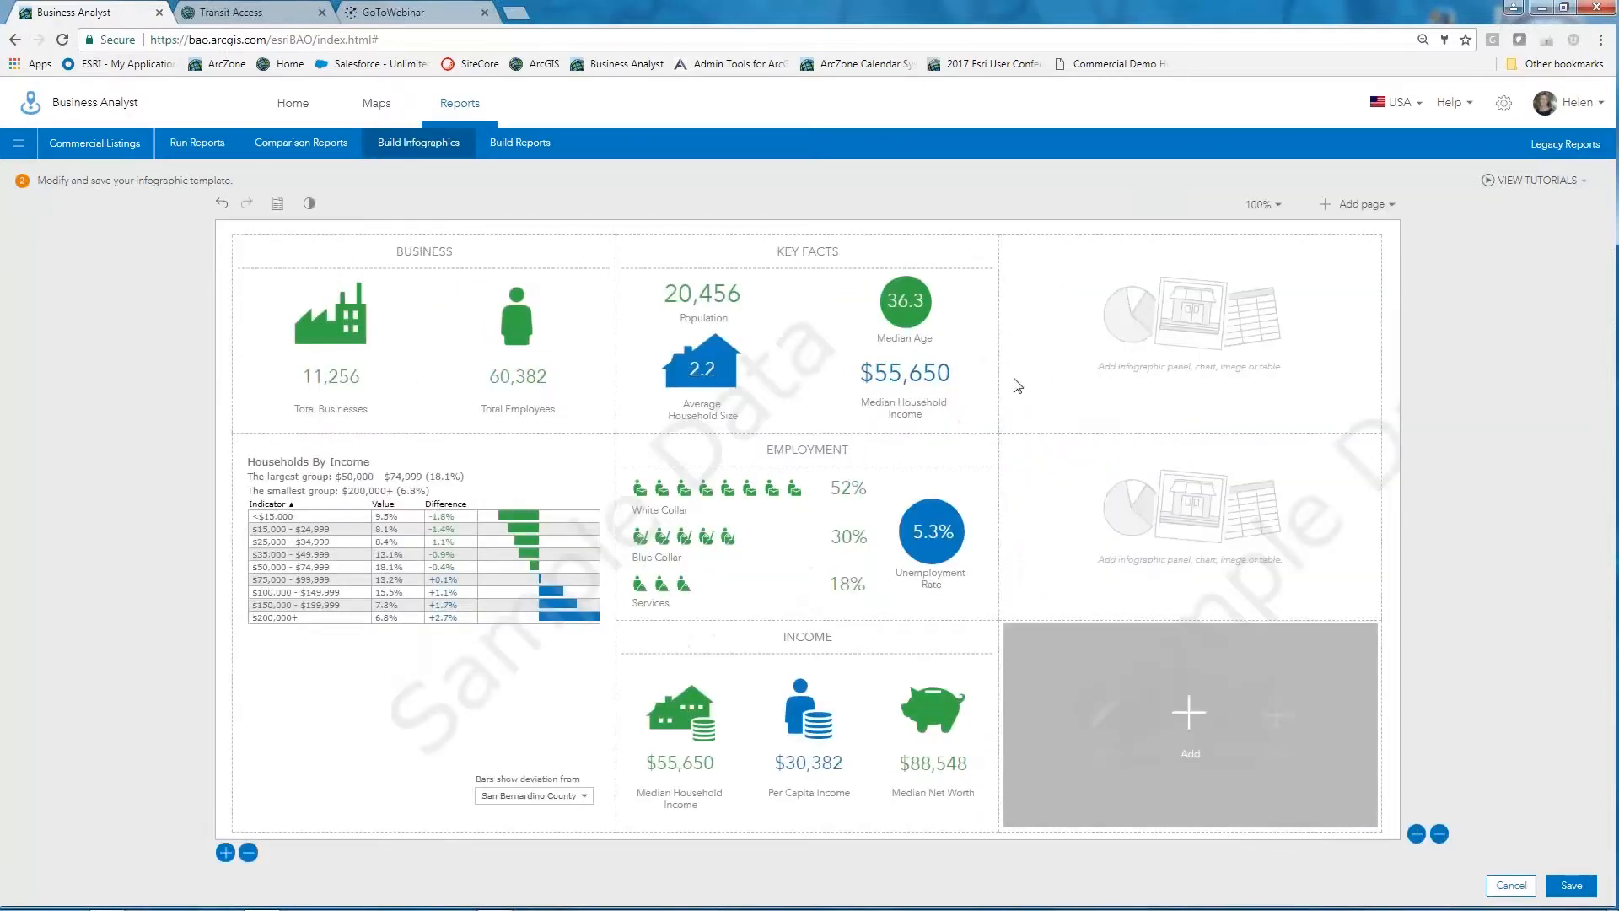
Step: Try the Landscape orientation in the page options and cancel the change
{"action": "left_click", "coordinate": [277, 203]}
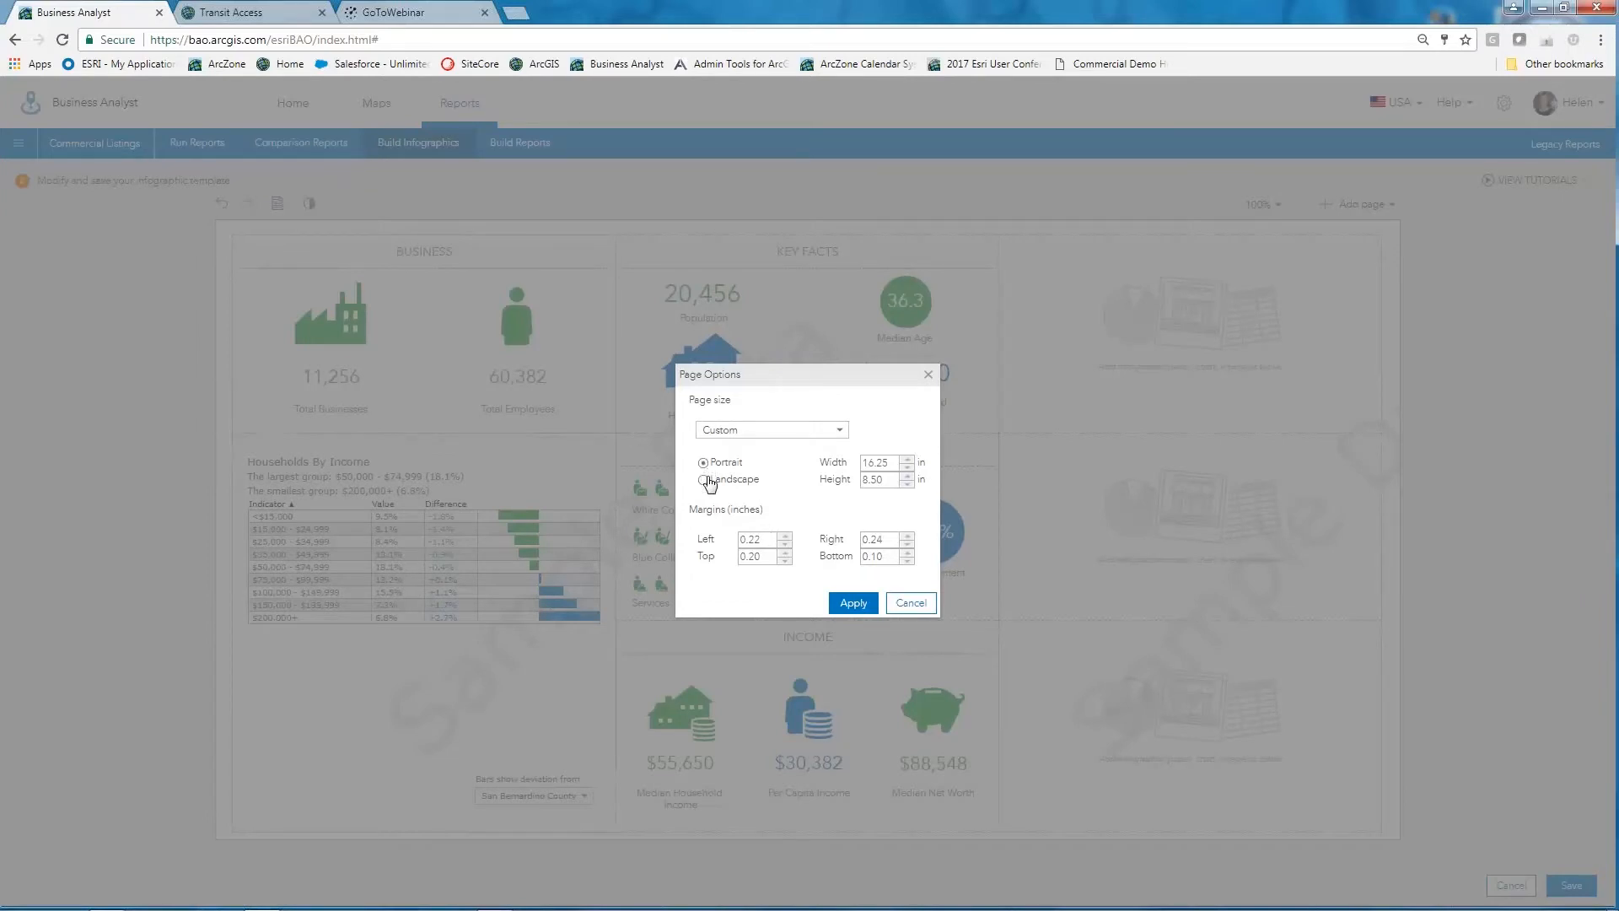
{"action": "left_click", "coordinate": [705, 480]}
{"action": "left_click", "coordinate": [912, 604]}
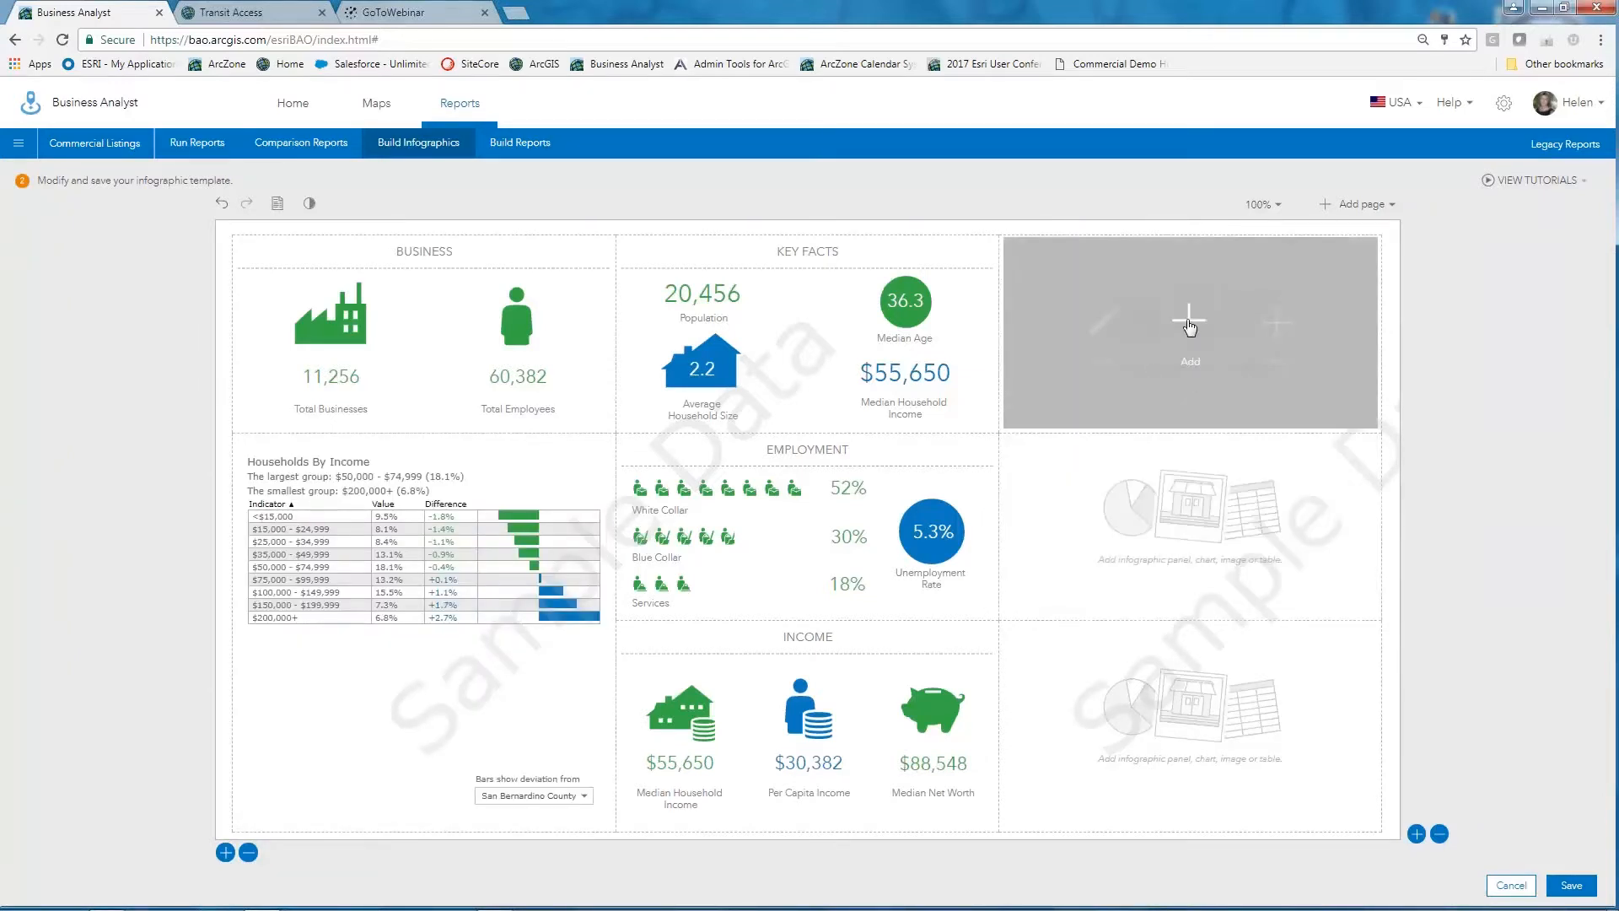
Step: Fill the third column's first cell with the public transit, carpool, walk and bike panel from the Transportation to Work template and make it taller
{"action": "left_click", "coordinate": [1191, 347]}
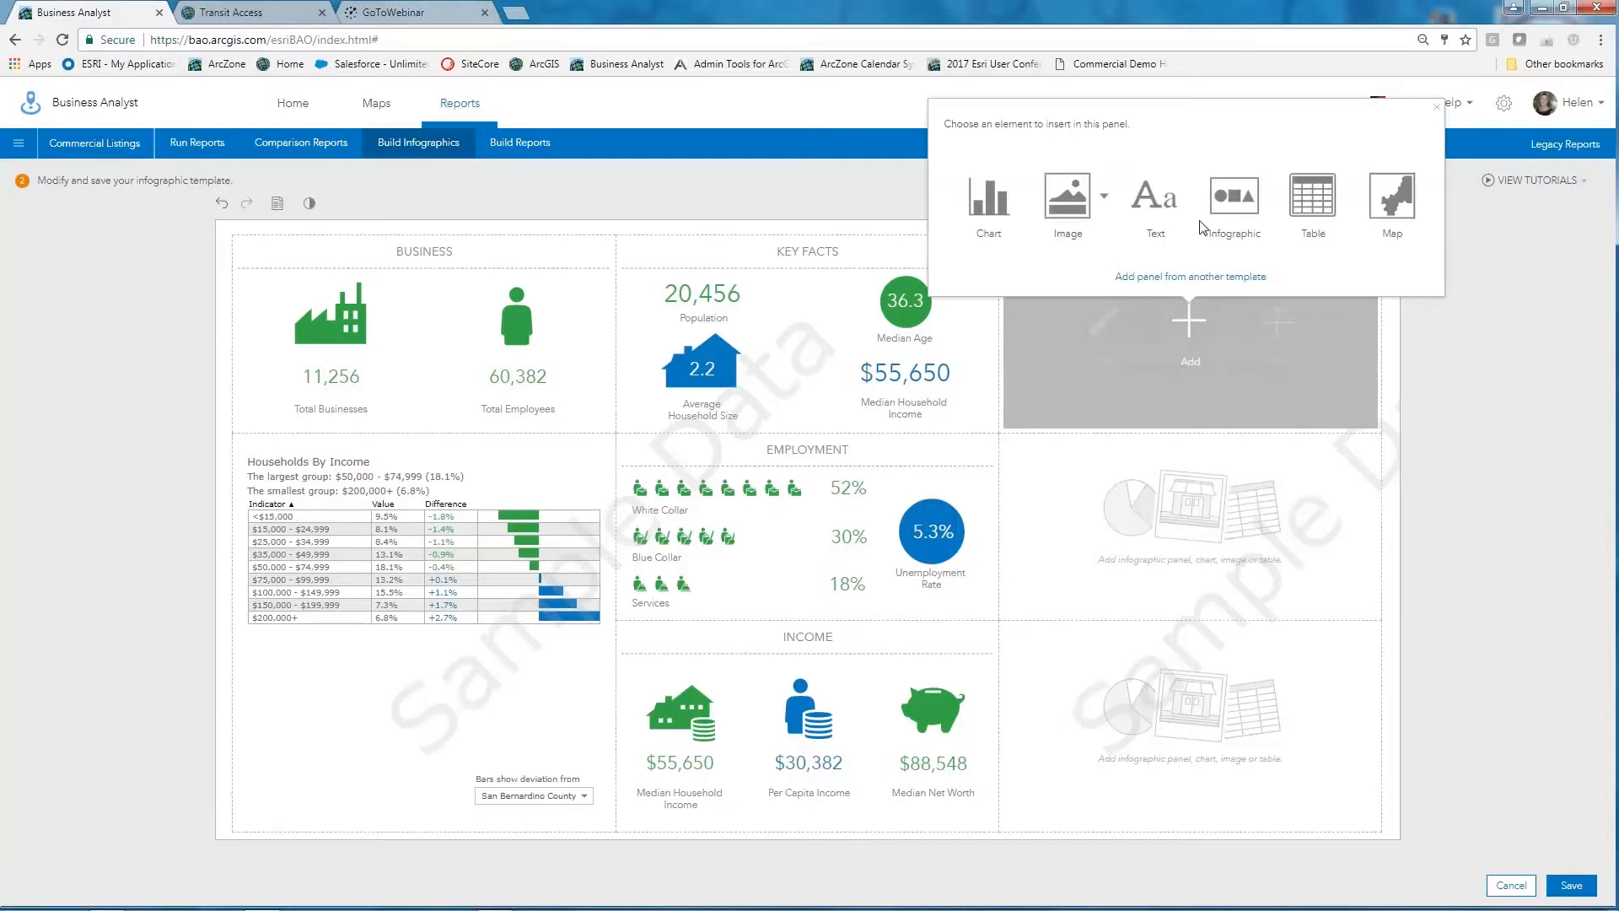
{"action": "left_click", "coordinate": [1200, 279]}
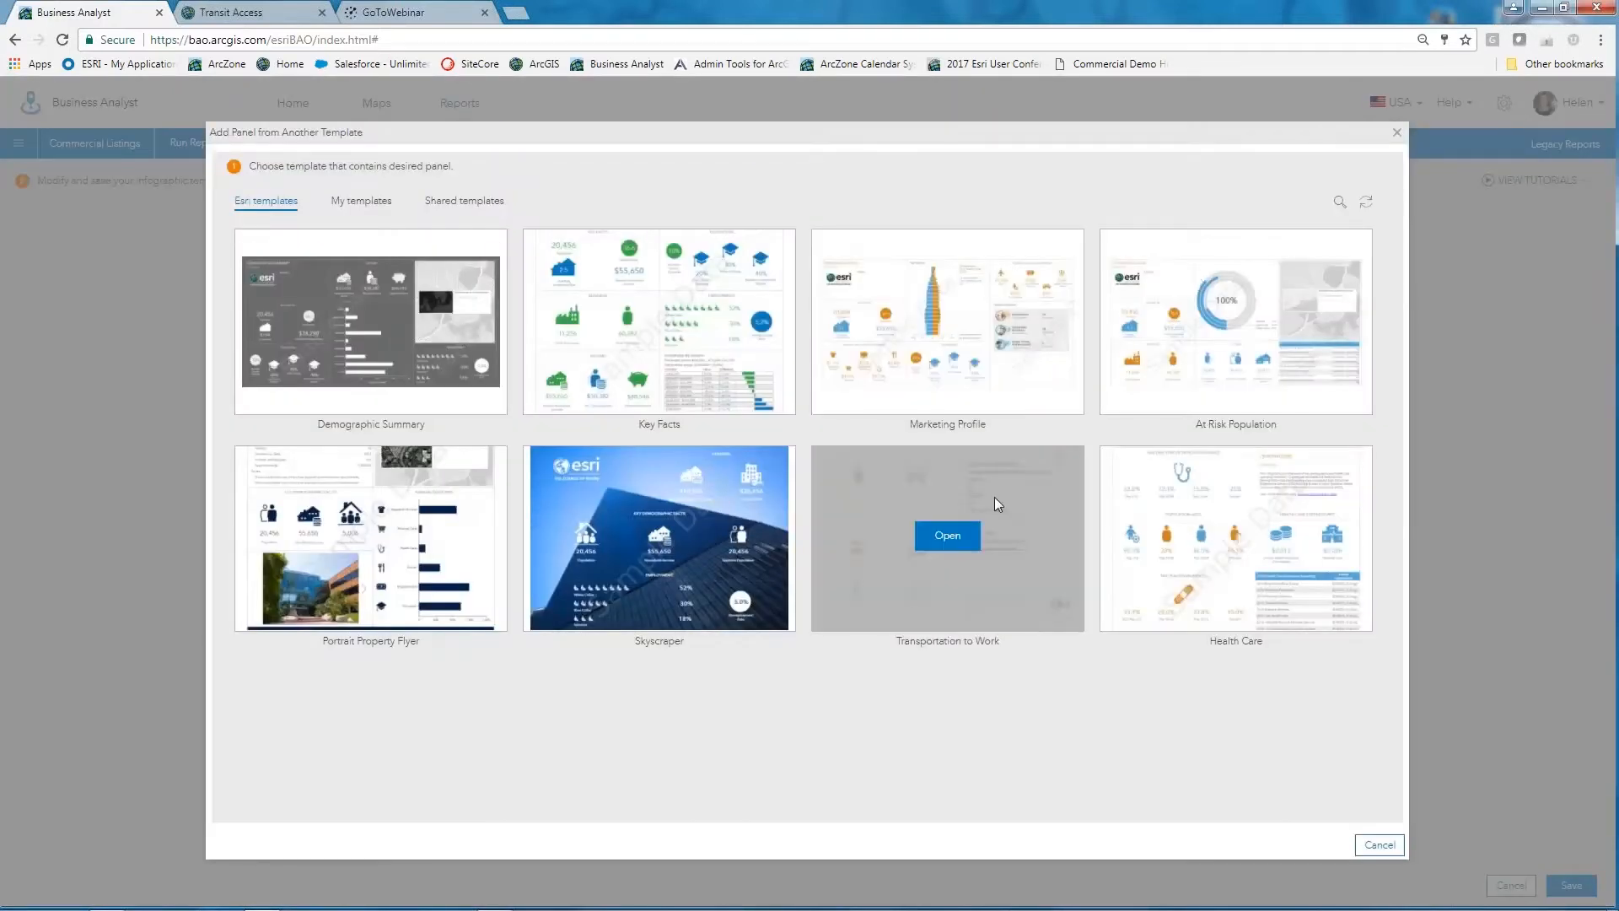
{"action": "left_click", "coordinate": [948, 537]}
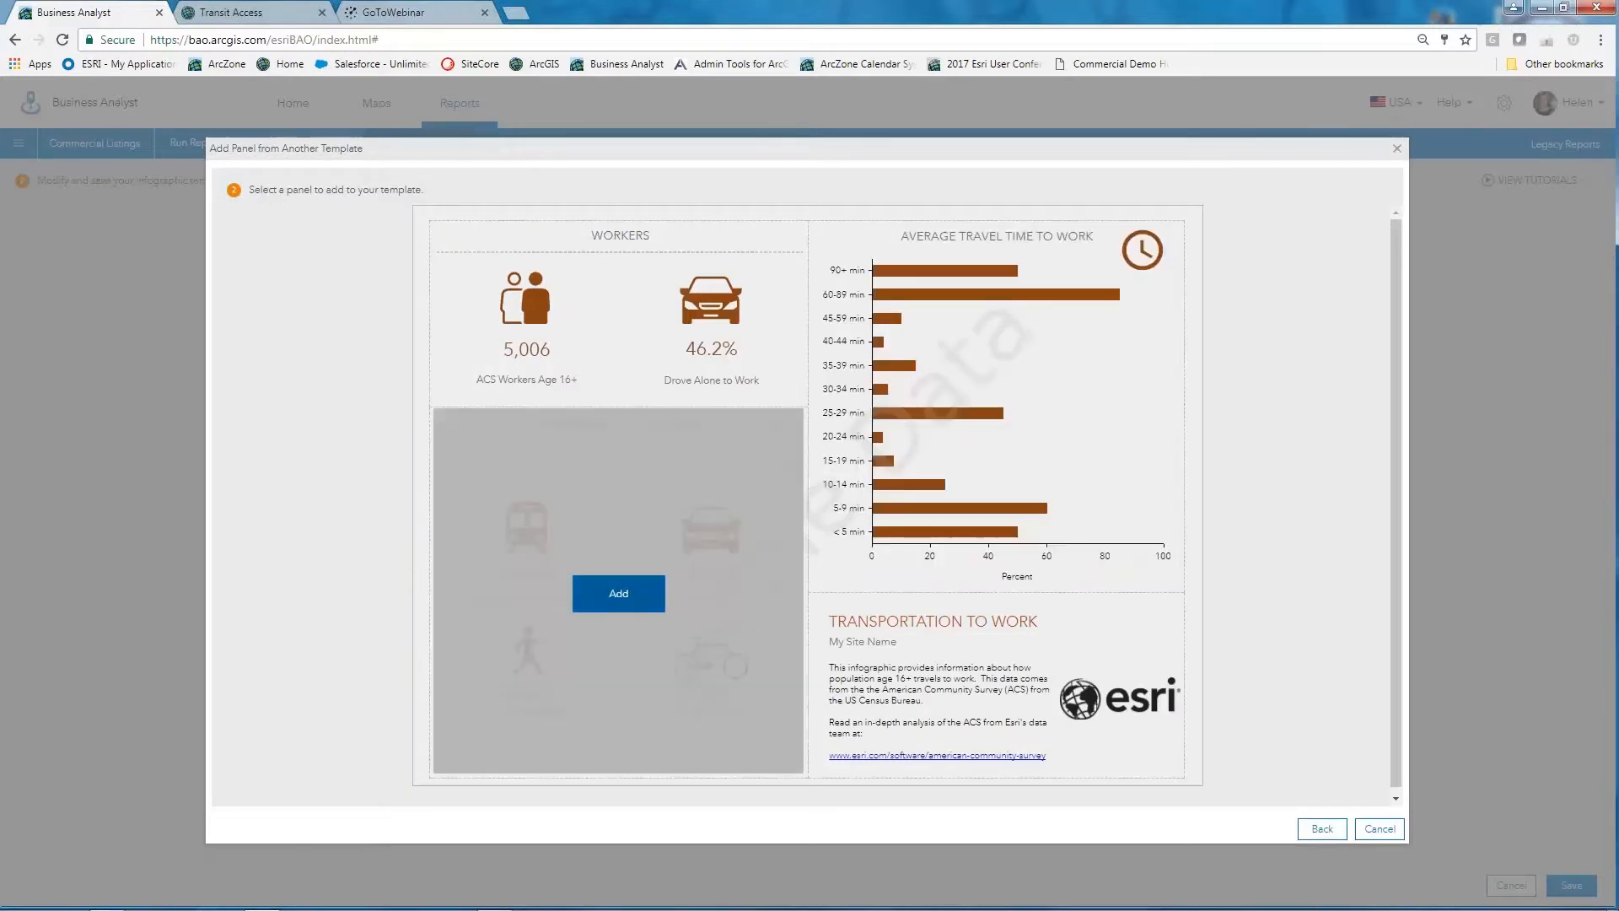
{"action": "left_click", "coordinate": [618, 593]}
{"action": "mouse_move", "coordinate": [1152, 437]}
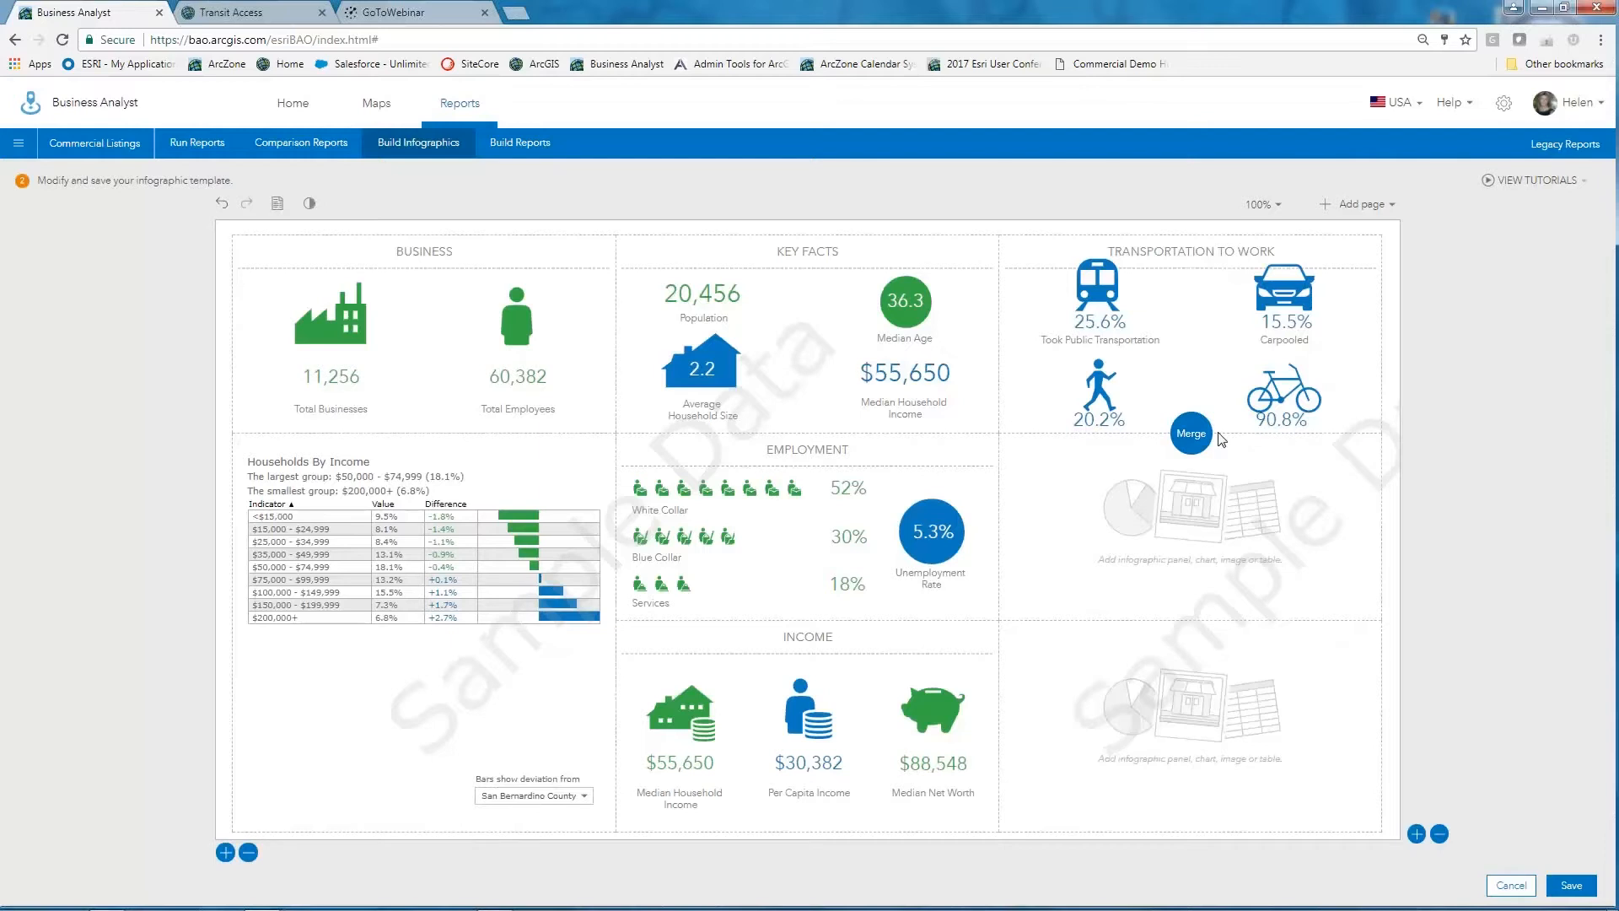
{"action": "left_click_drag", "start_coordinate": [1219, 433], "coordinate": [1218, 521]}
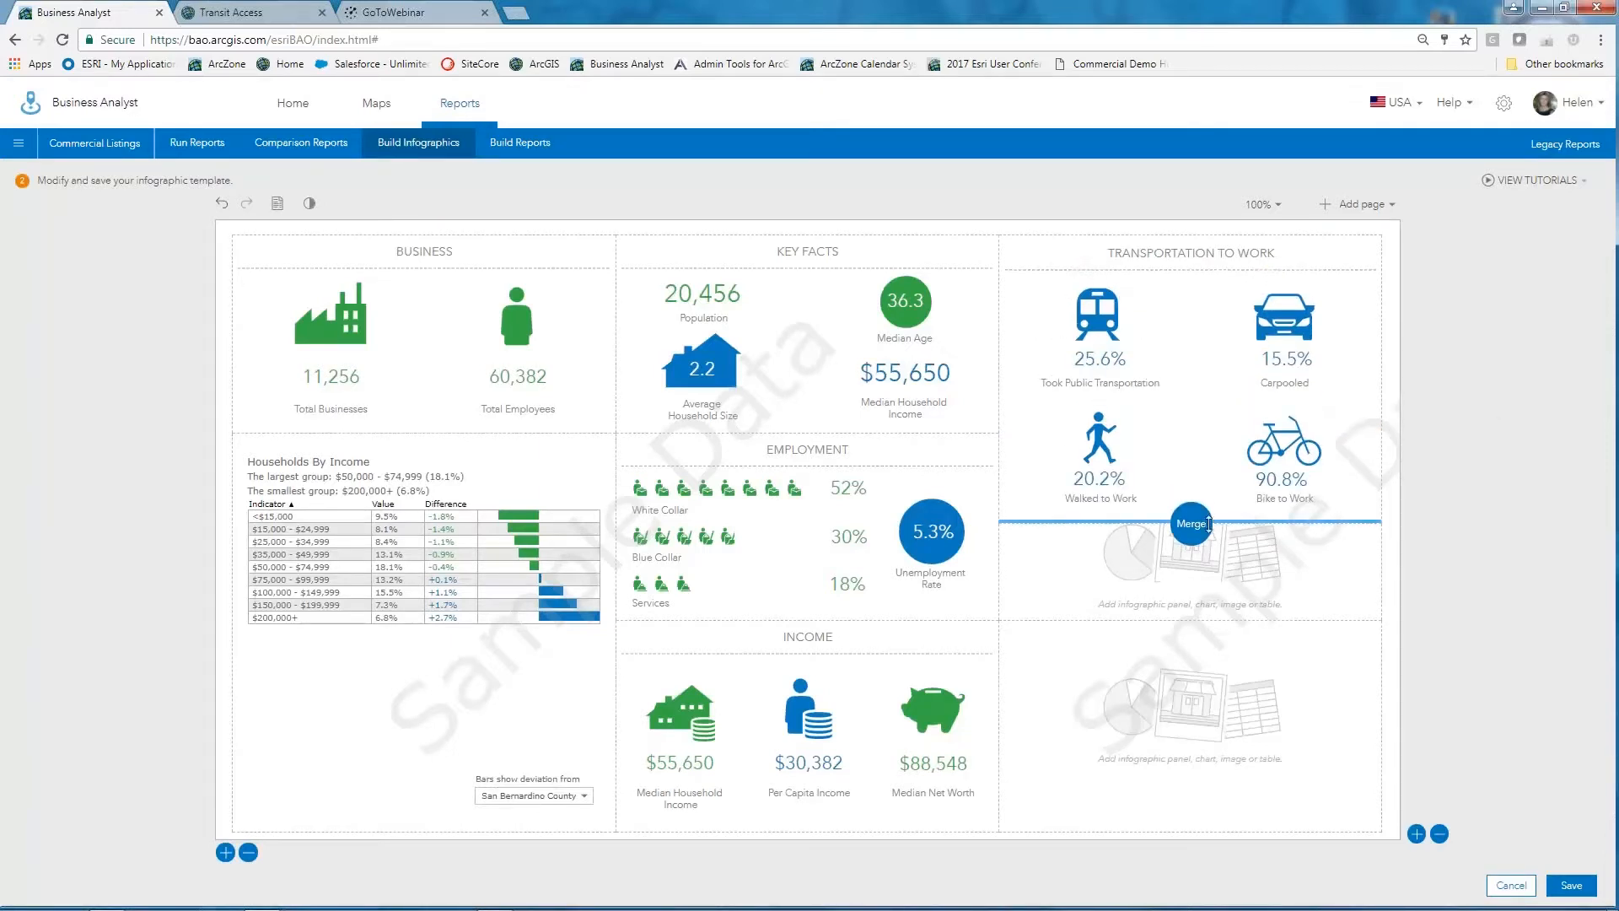
Step: Split the Households By Income panel into two cells and enlarge the upper cell to about half of the combined height
{"action": "mouse_move", "coordinate": [569, 592]}
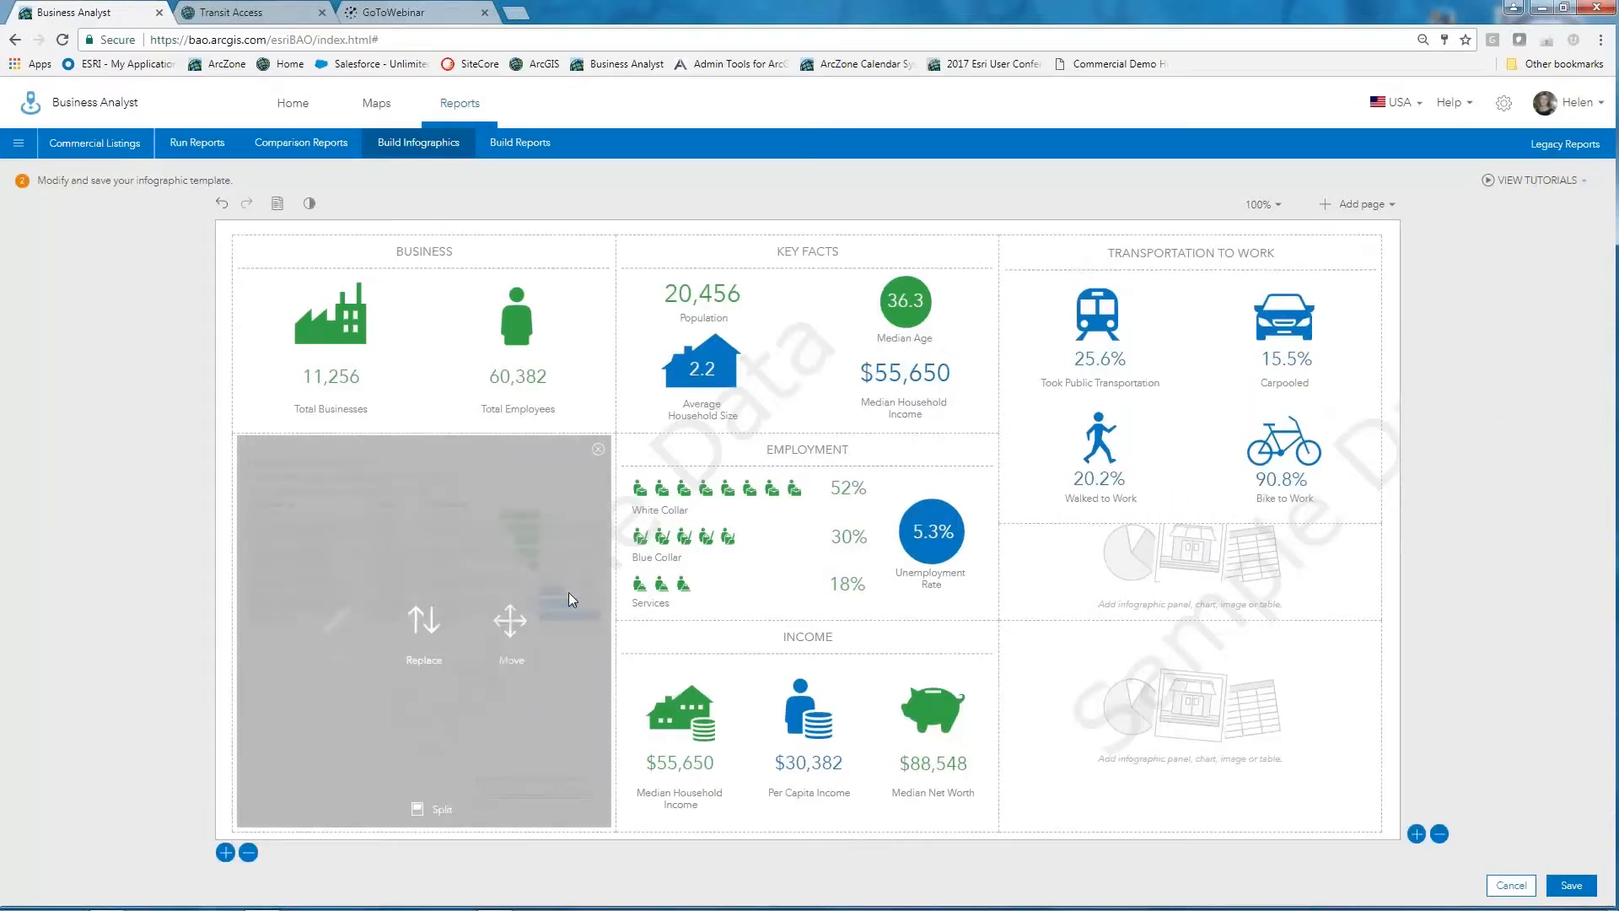
{"action": "left_click", "coordinate": [428, 811]}
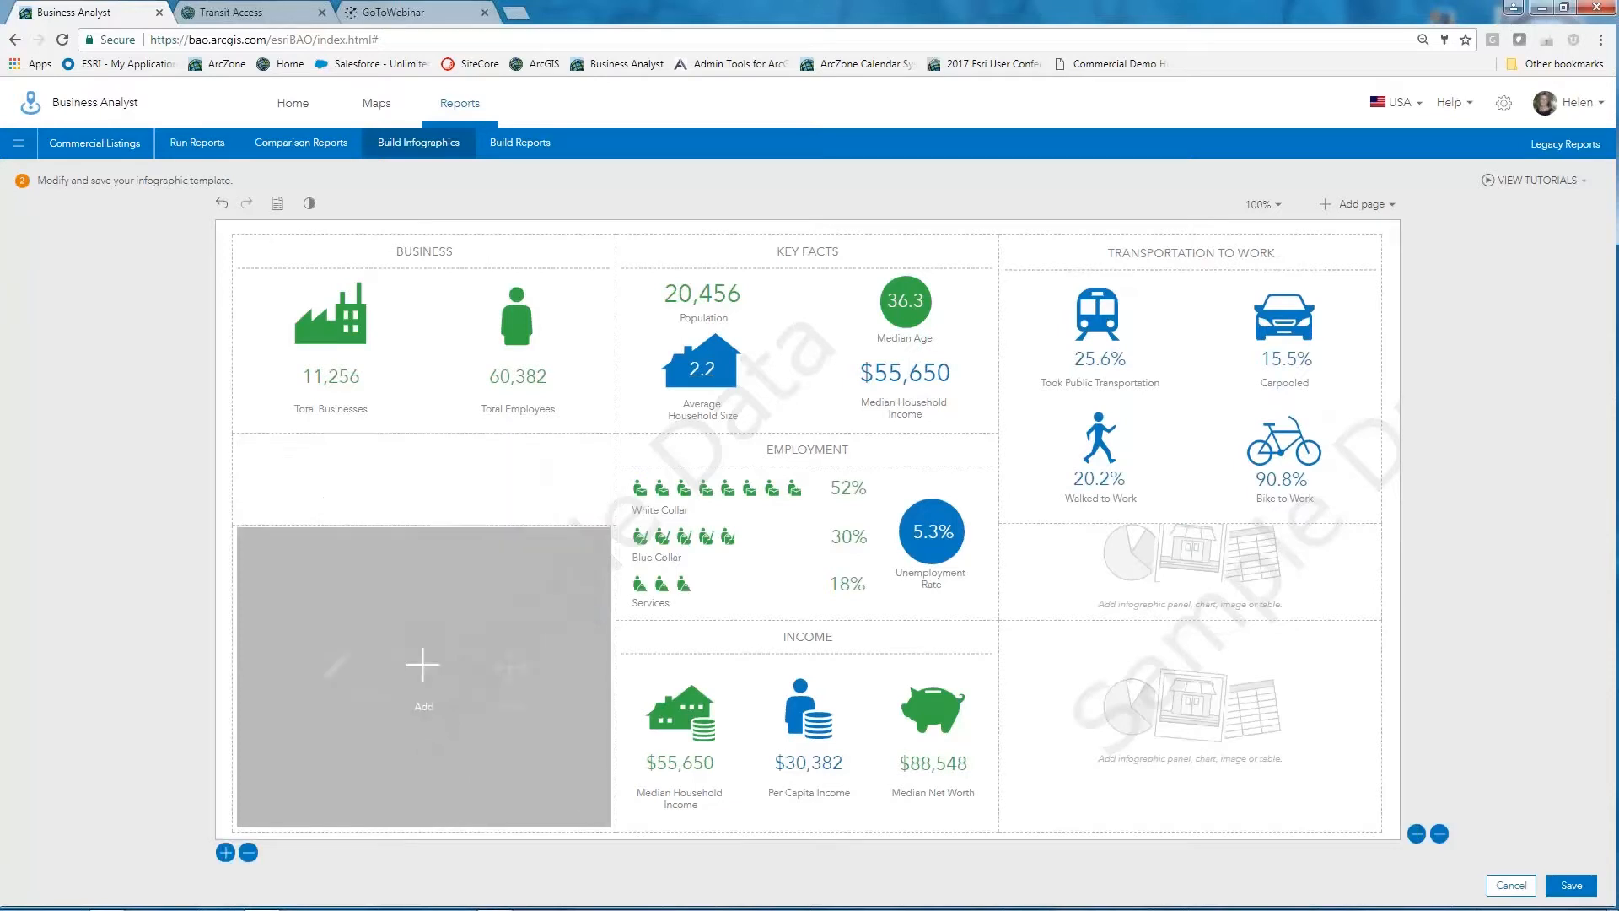
{"action": "mouse_move", "coordinate": [396, 528]}
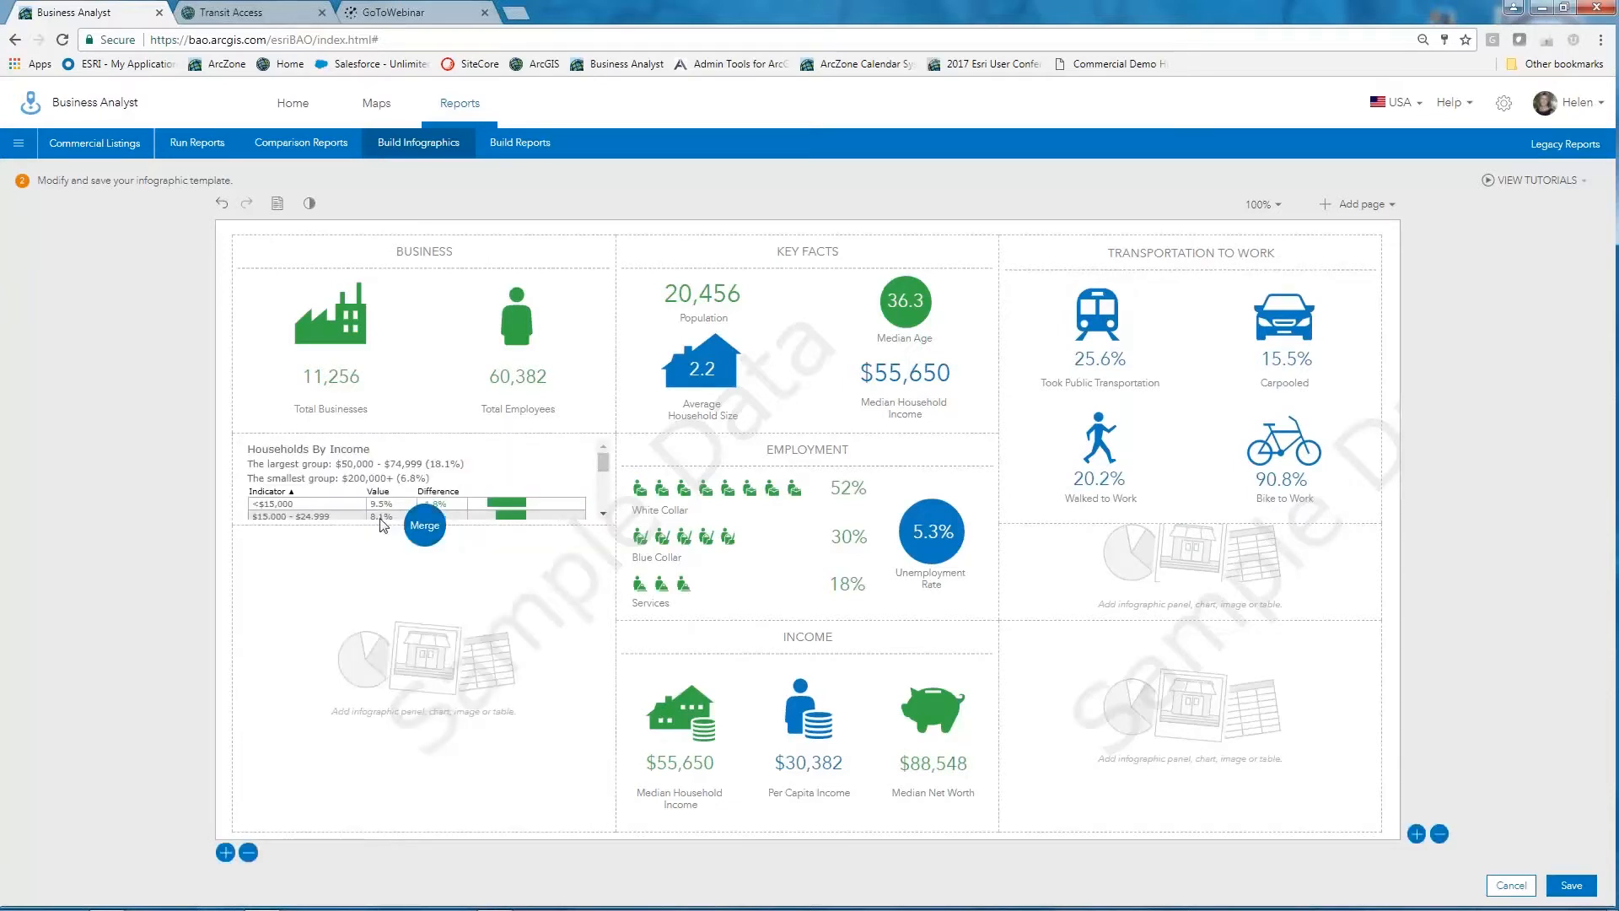
{"action": "left_click_drag", "start_coordinate": [388, 529], "coordinate": [387, 641]}
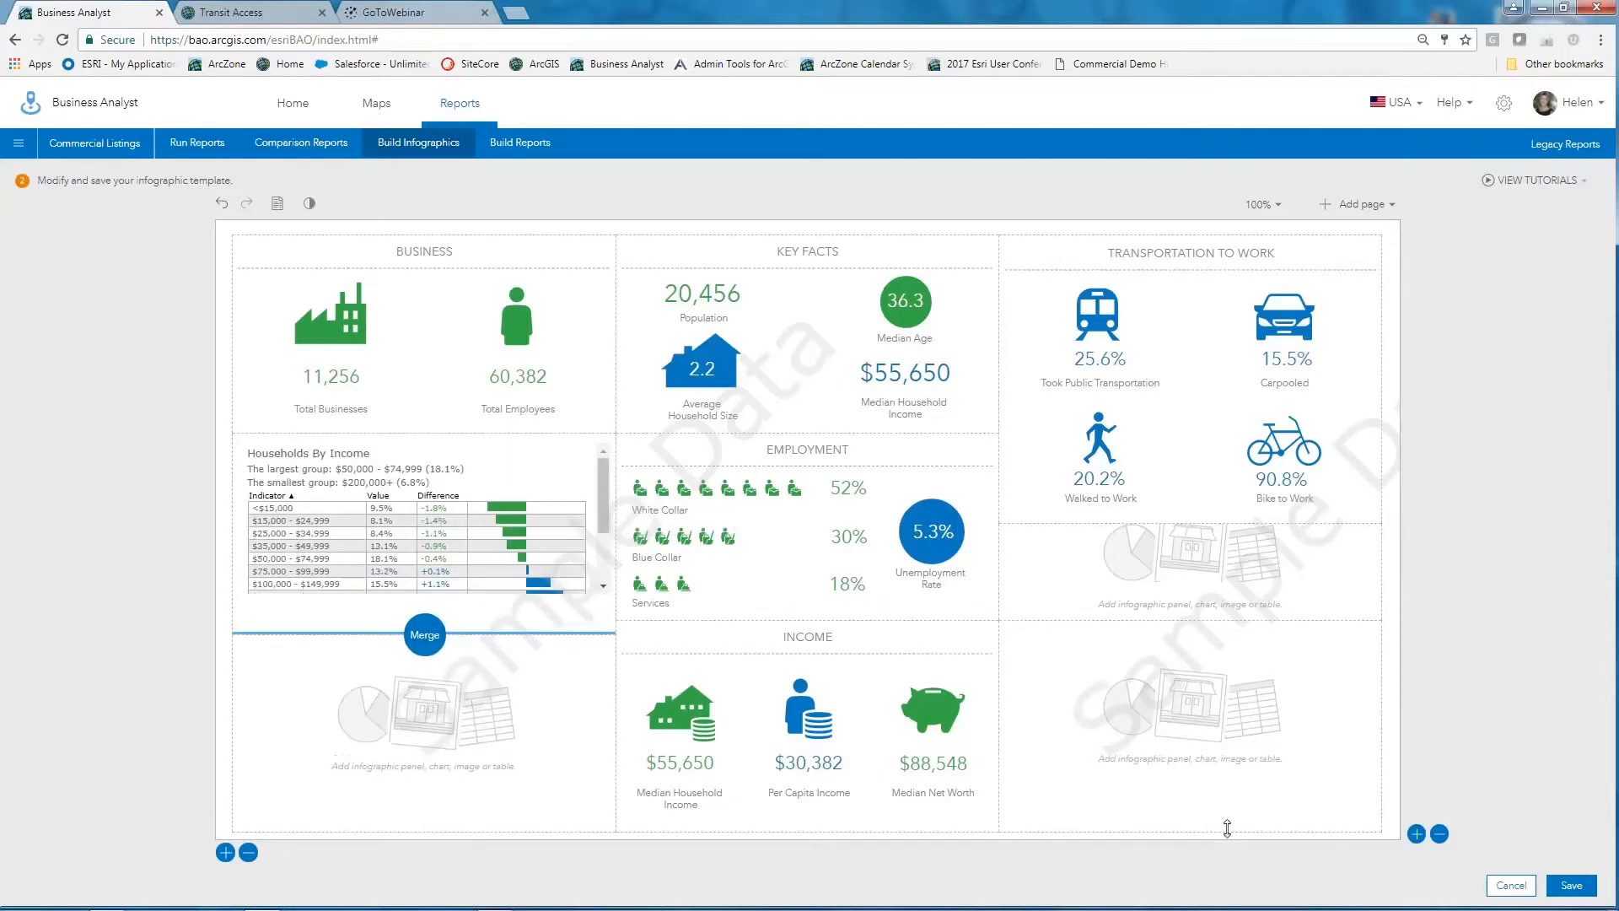
Step: Save the customized infographic template with the title Key Facts followed by the author's first name
{"action": "left_click", "coordinate": [1571, 885]}
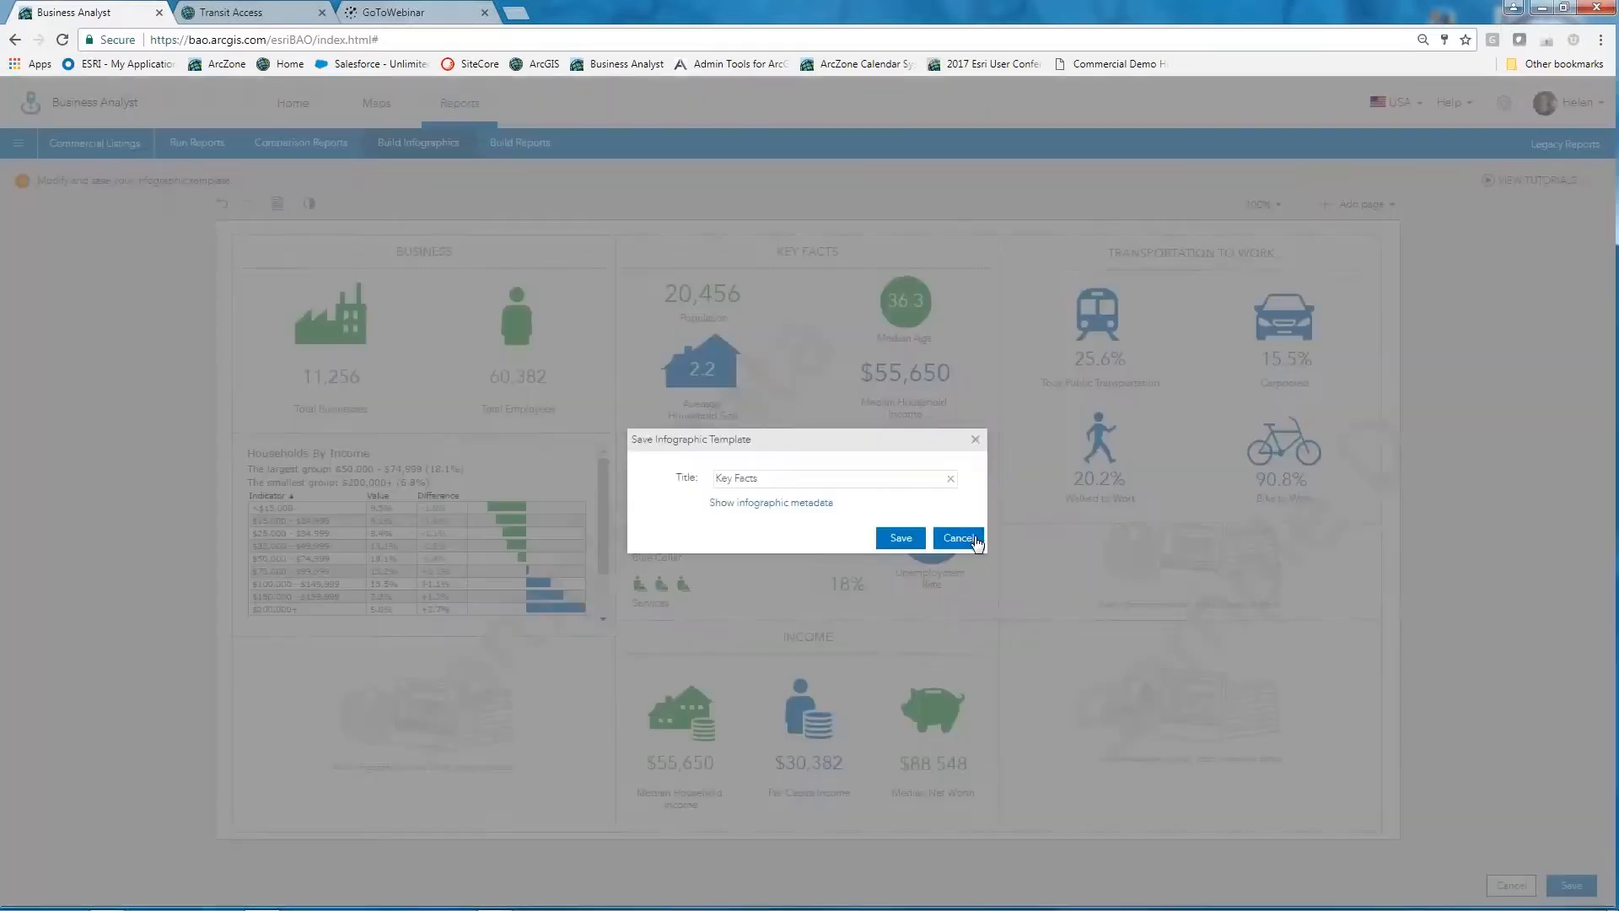
{"action": "type", "text": "helenHelen"}
{"action": "key", "text": "Return"}
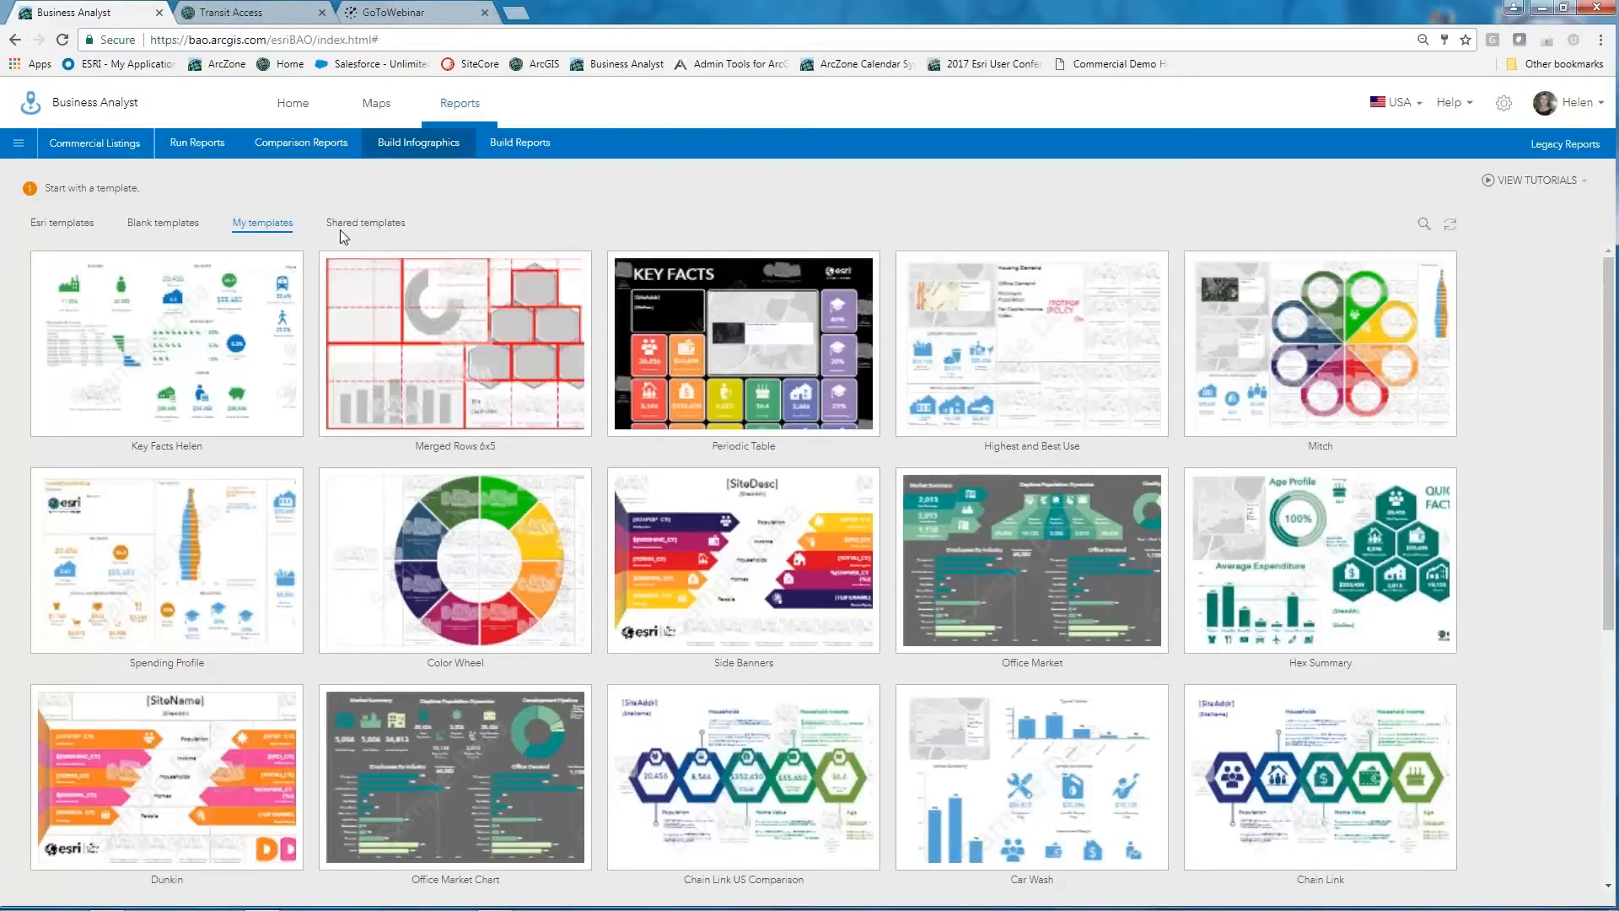
Step: Review the available Esri, blank and shared infographic templates
{"action": "left_click", "coordinate": [72, 225]}
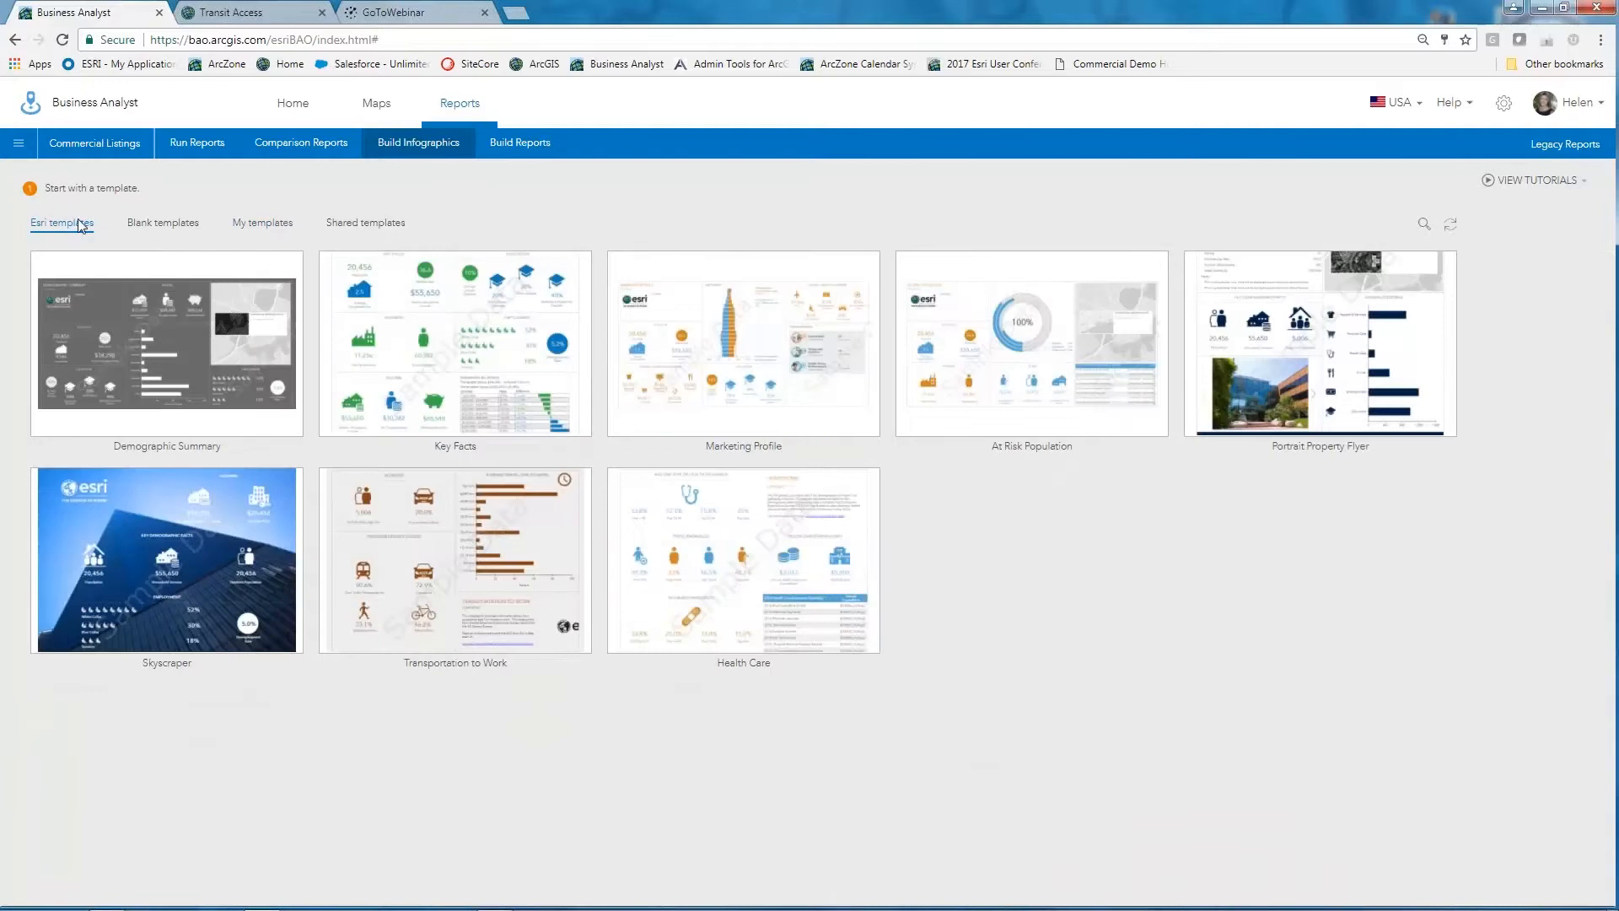
{"action": "left_click", "coordinate": [164, 225]}
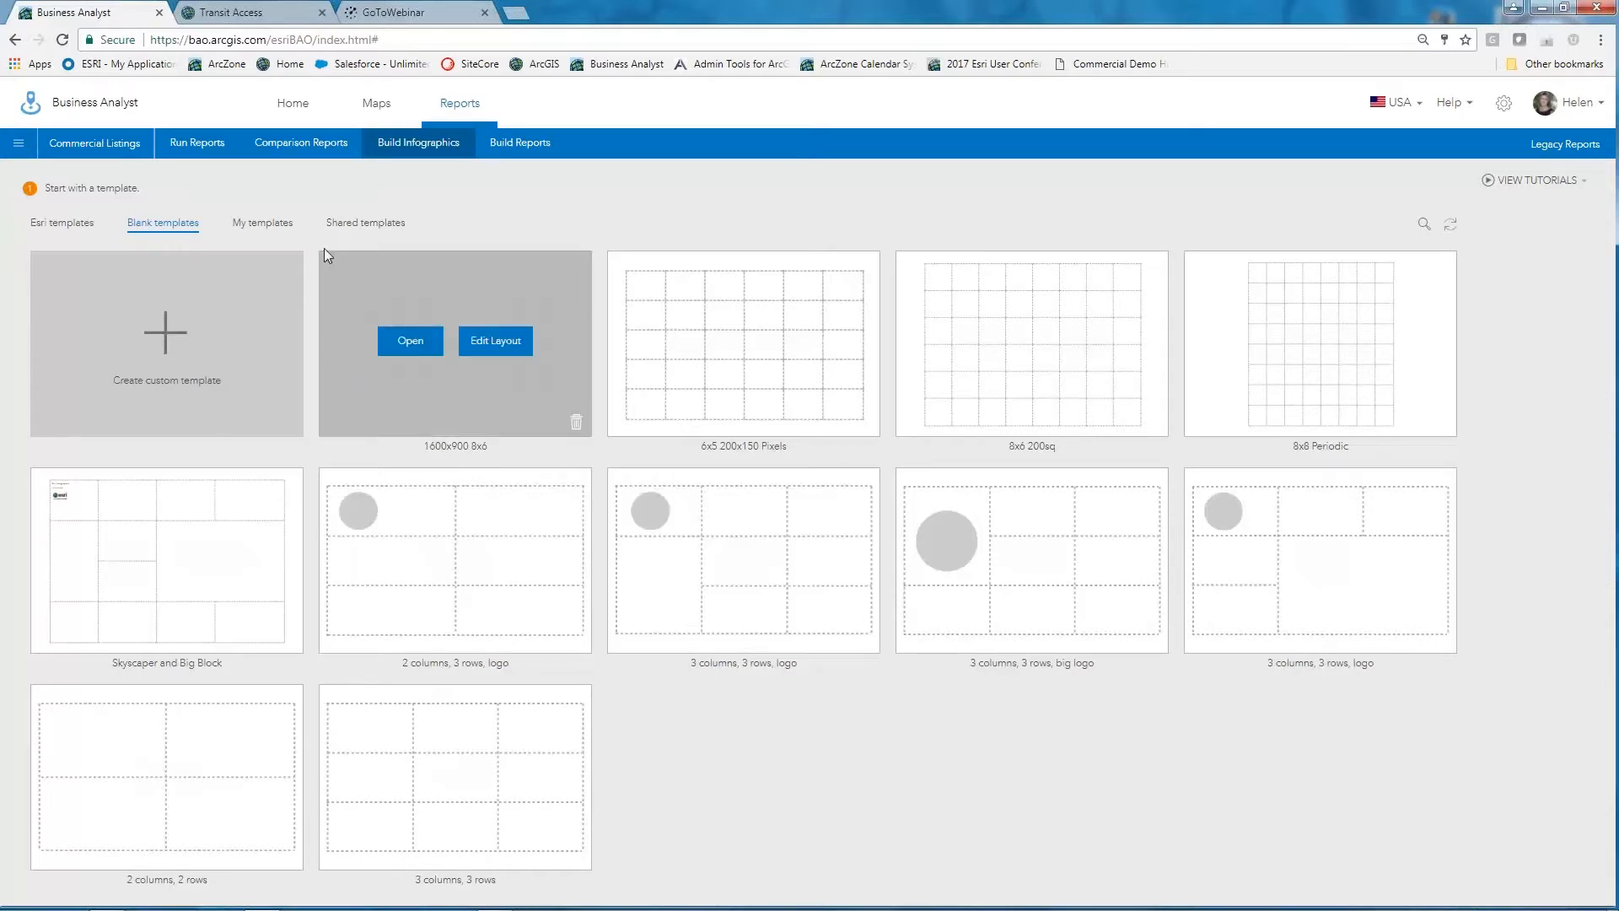
{"action": "left_click", "coordinate": [375, 224]}
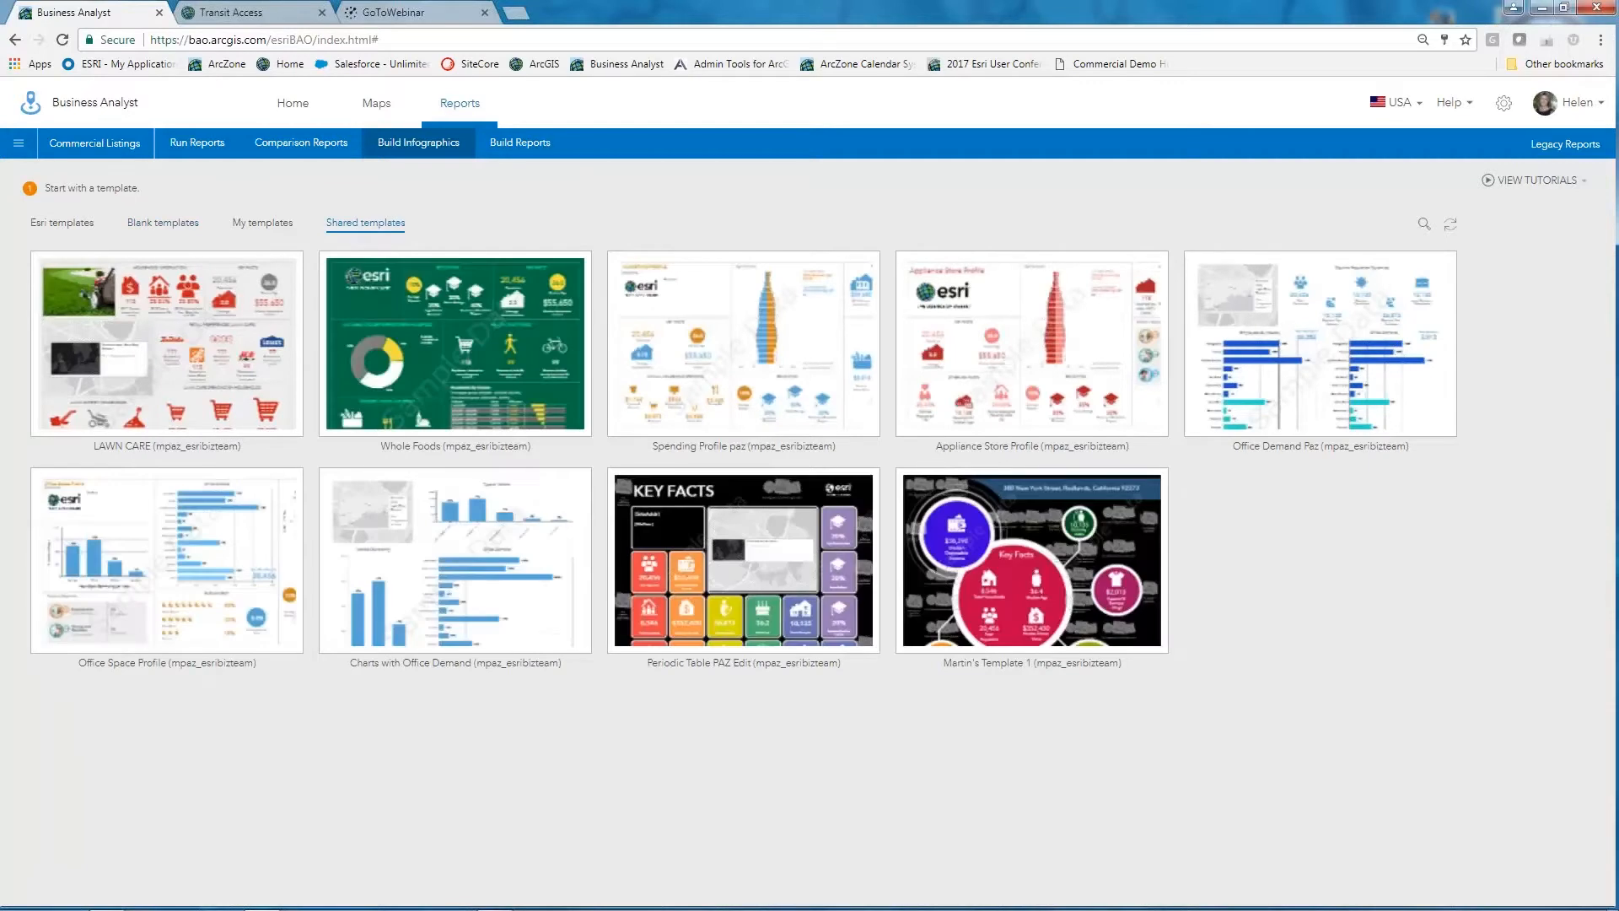
{"action": "mouse_move", "coordinate": [1071, 363]}
Step: Open the newly saved custom Key Facts template from the personal templates for further editing
{"action": "left_click", "coordinate": [270, 224]}
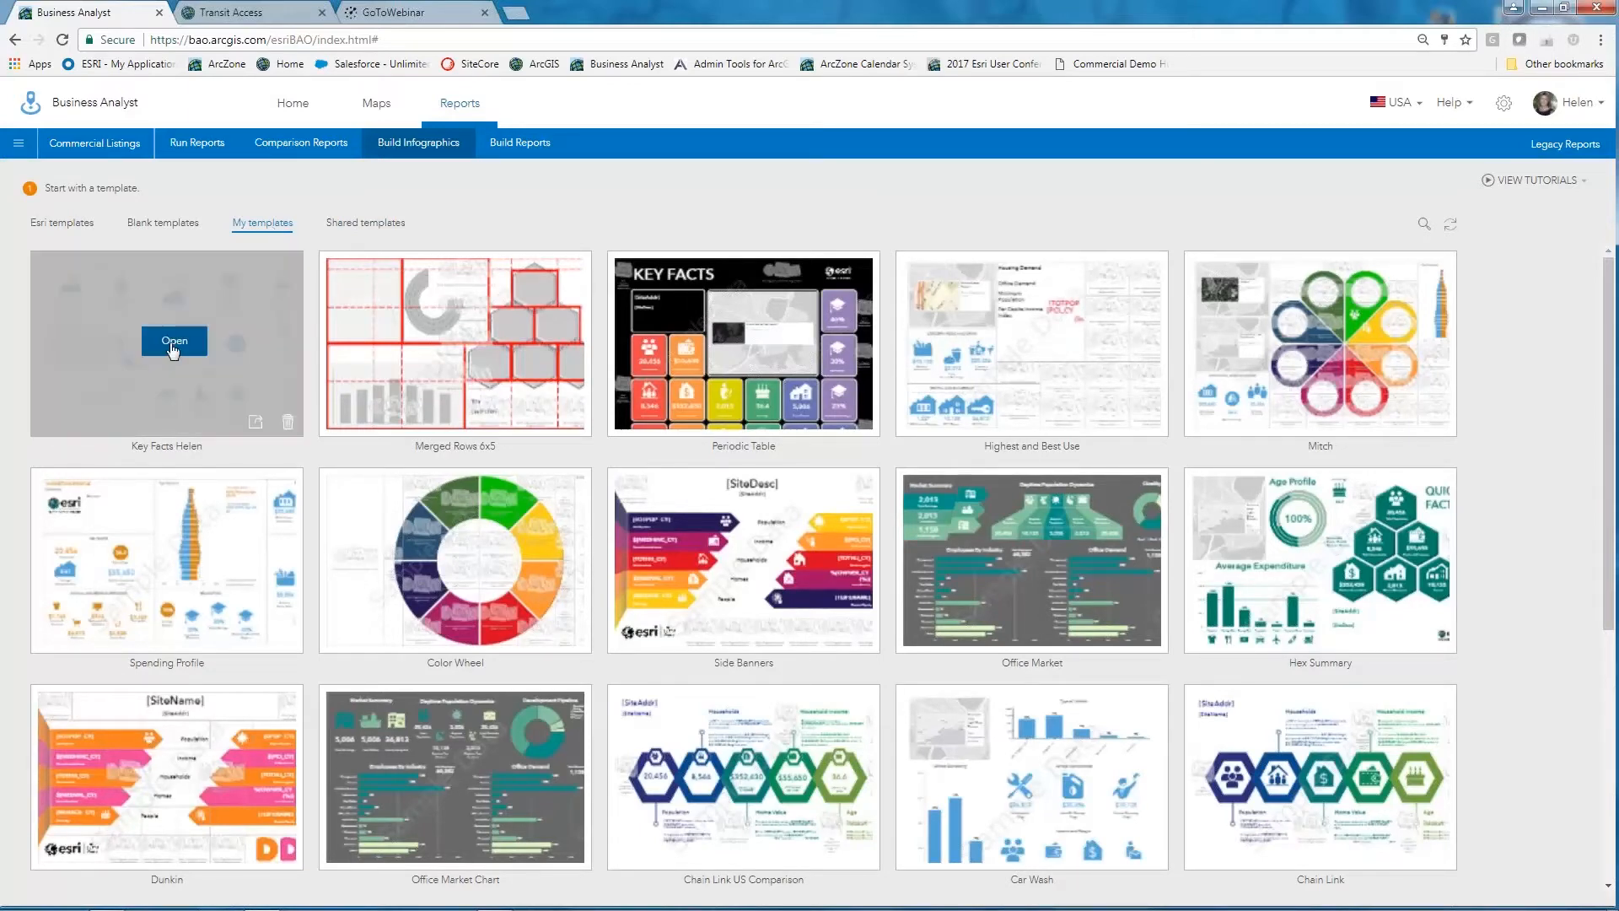
{"action": "left_click", "coordinate": [174, 339]}
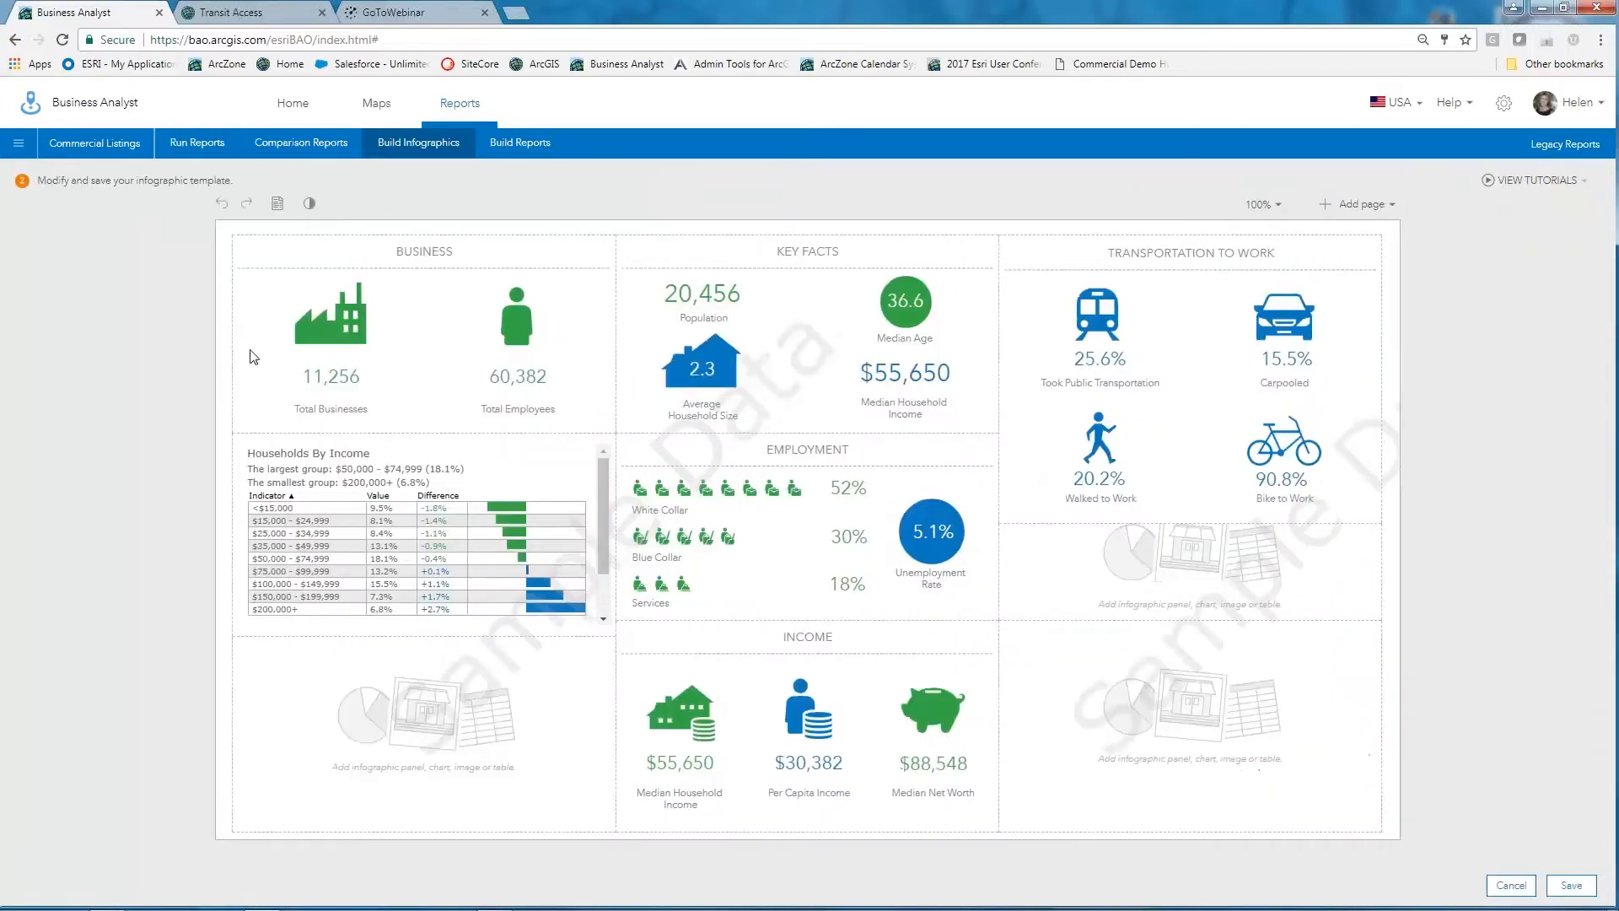
{"action": "mouse_move", "coordinate": [822, 358]}
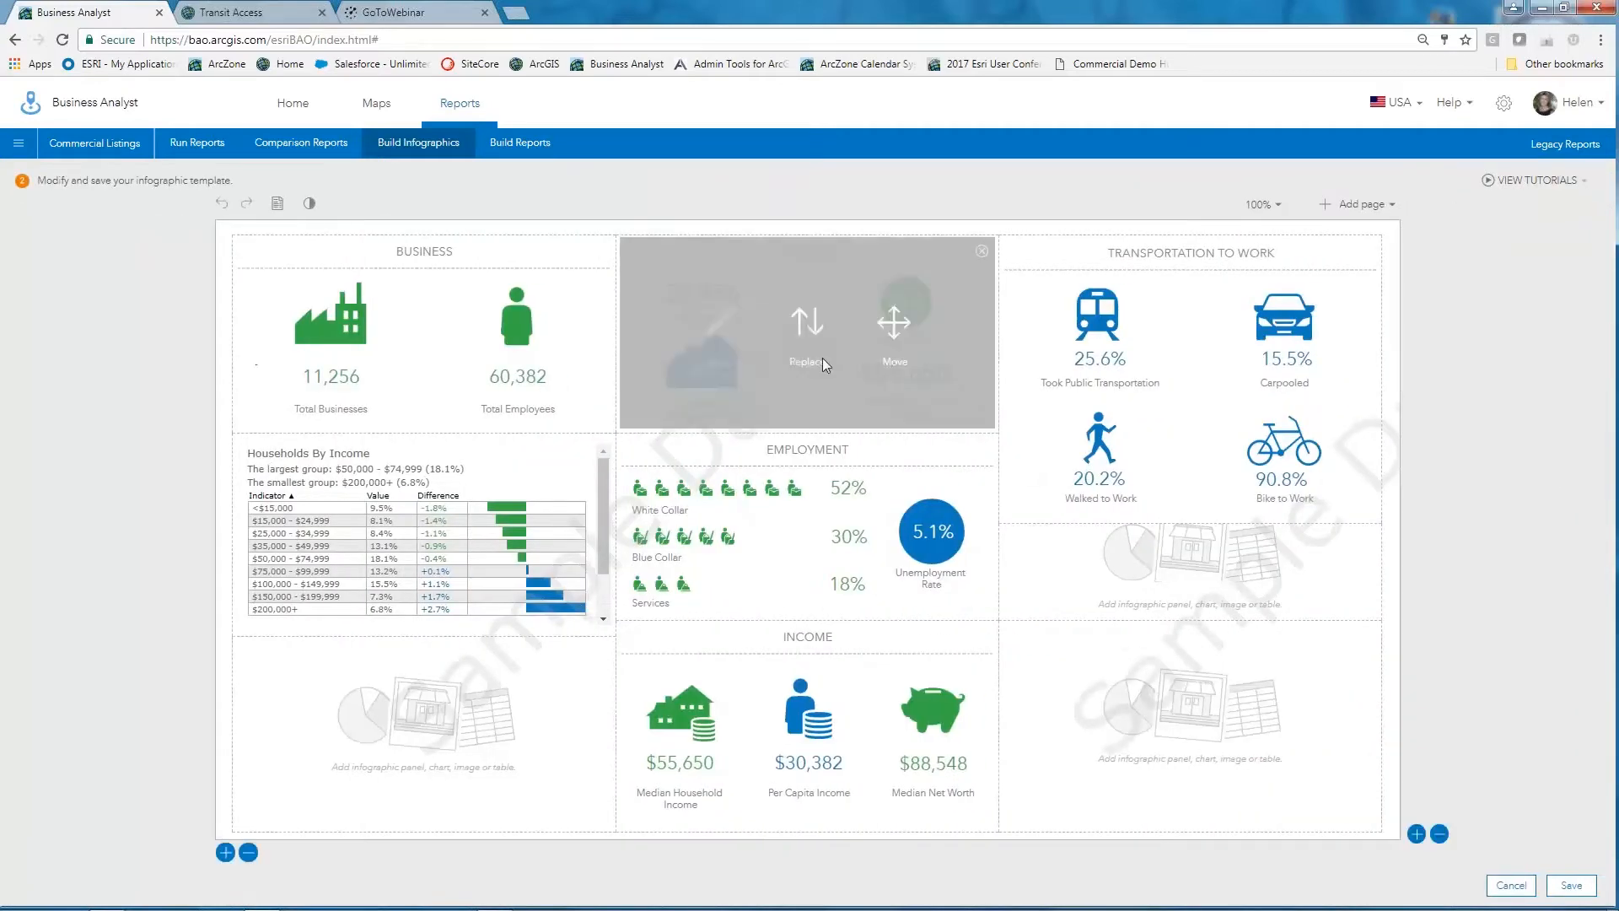
{"action": "mouse_move", "coordinate": [1171, 489]}
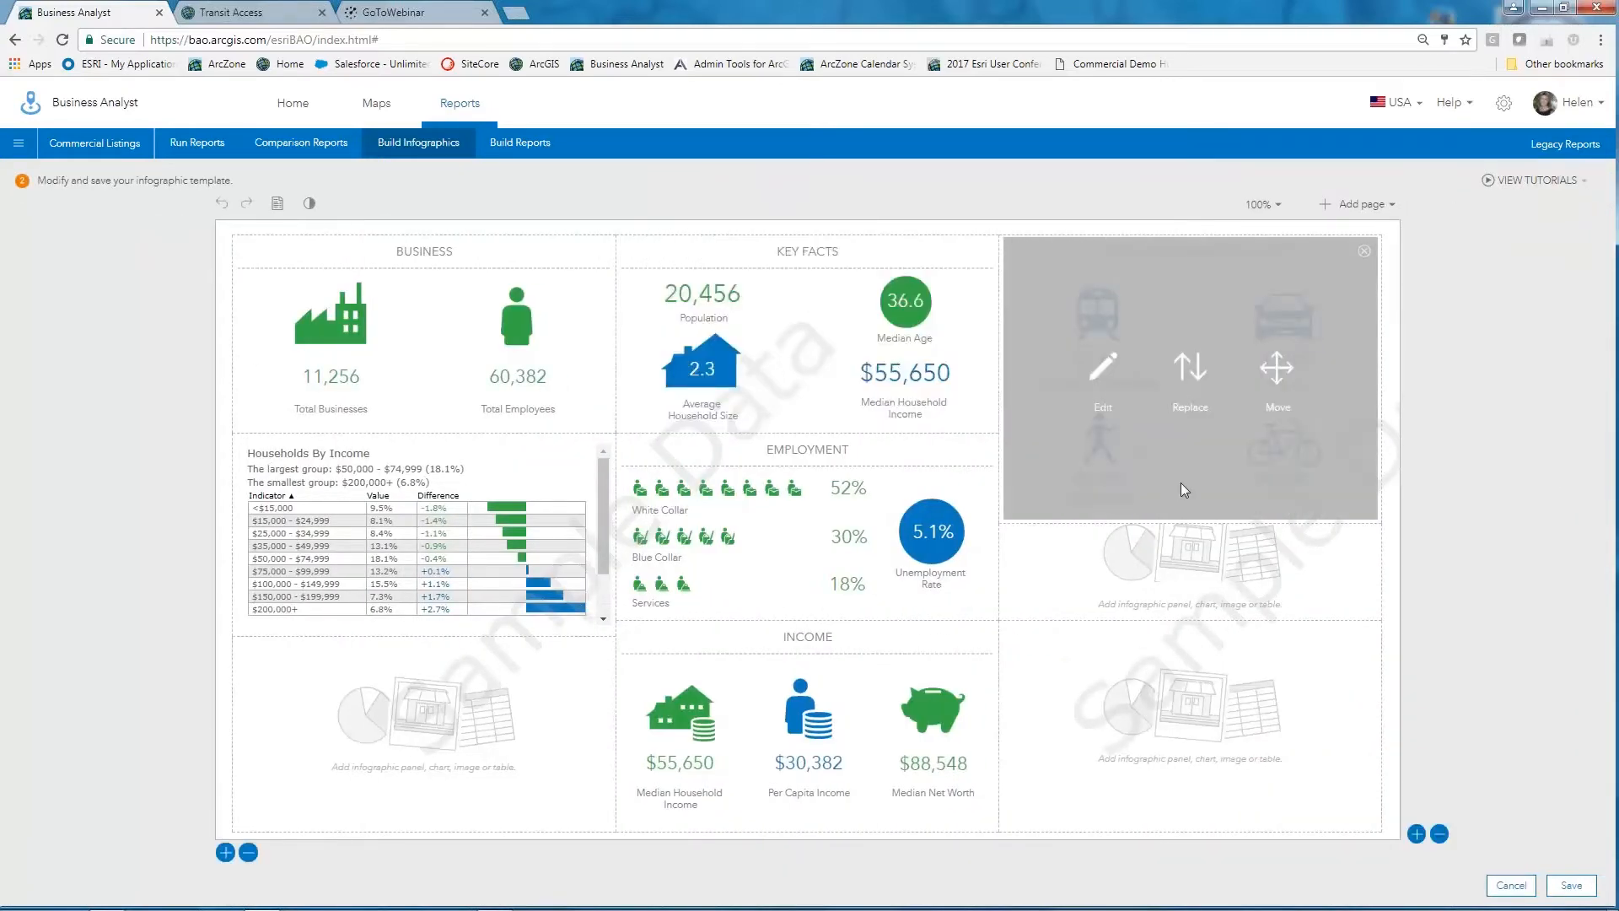
{"action": "mouse_move", "coordinate": [457, 730]}
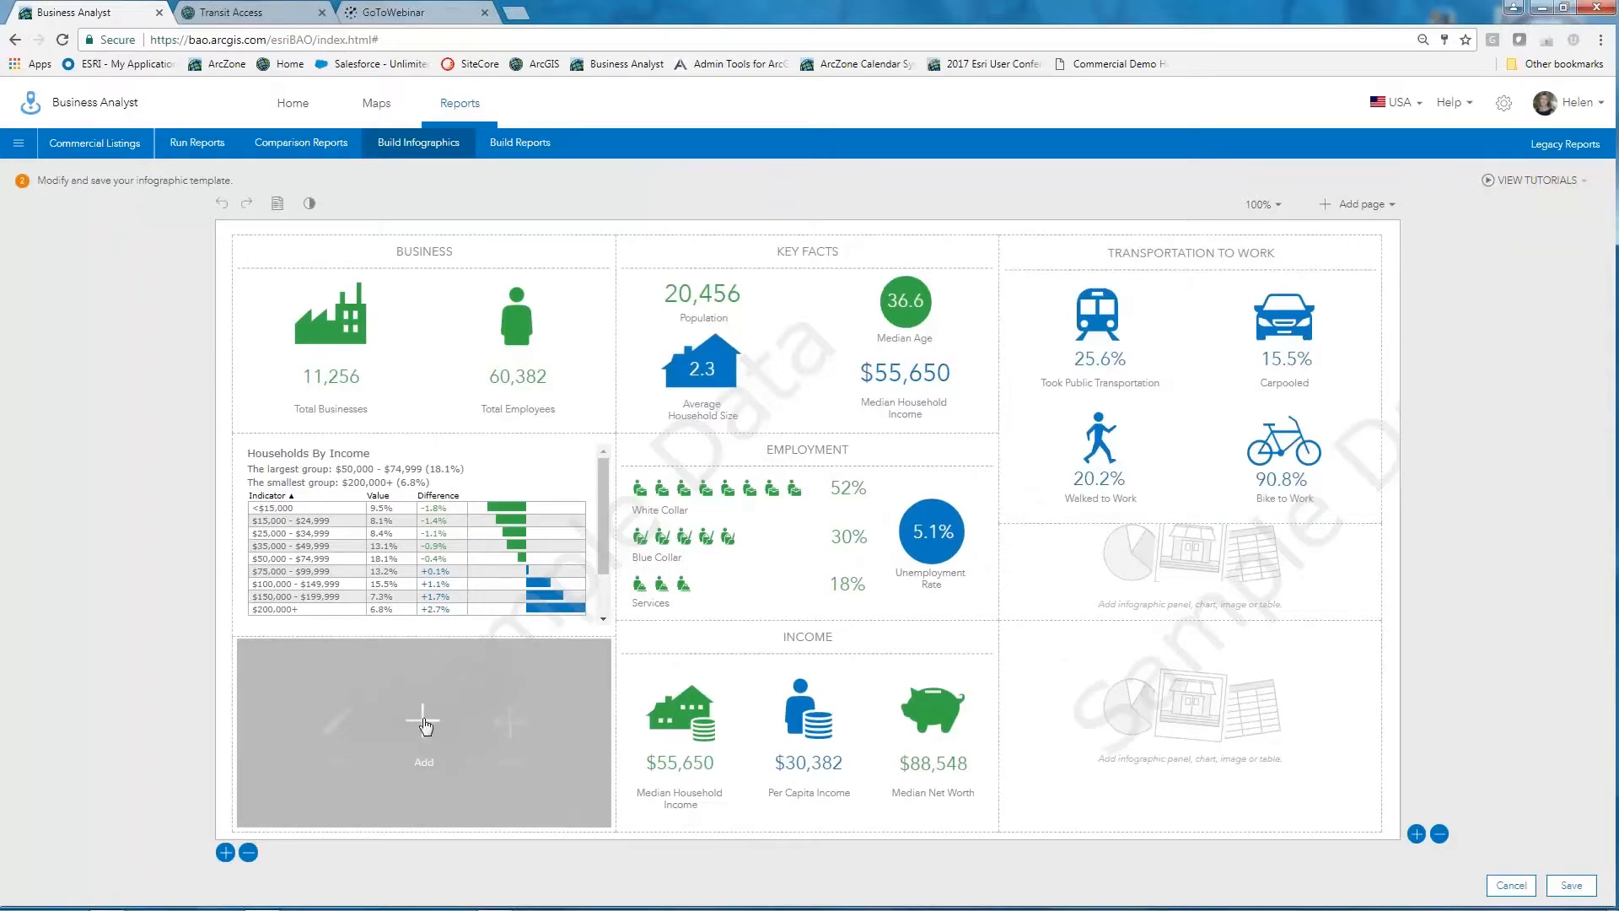
Step: Add the Employees By Industry panel from the personal Office Market Chart template below Households By Income and make it slightly taller
{"action": "left_click", "coordinate": [424, 724]}
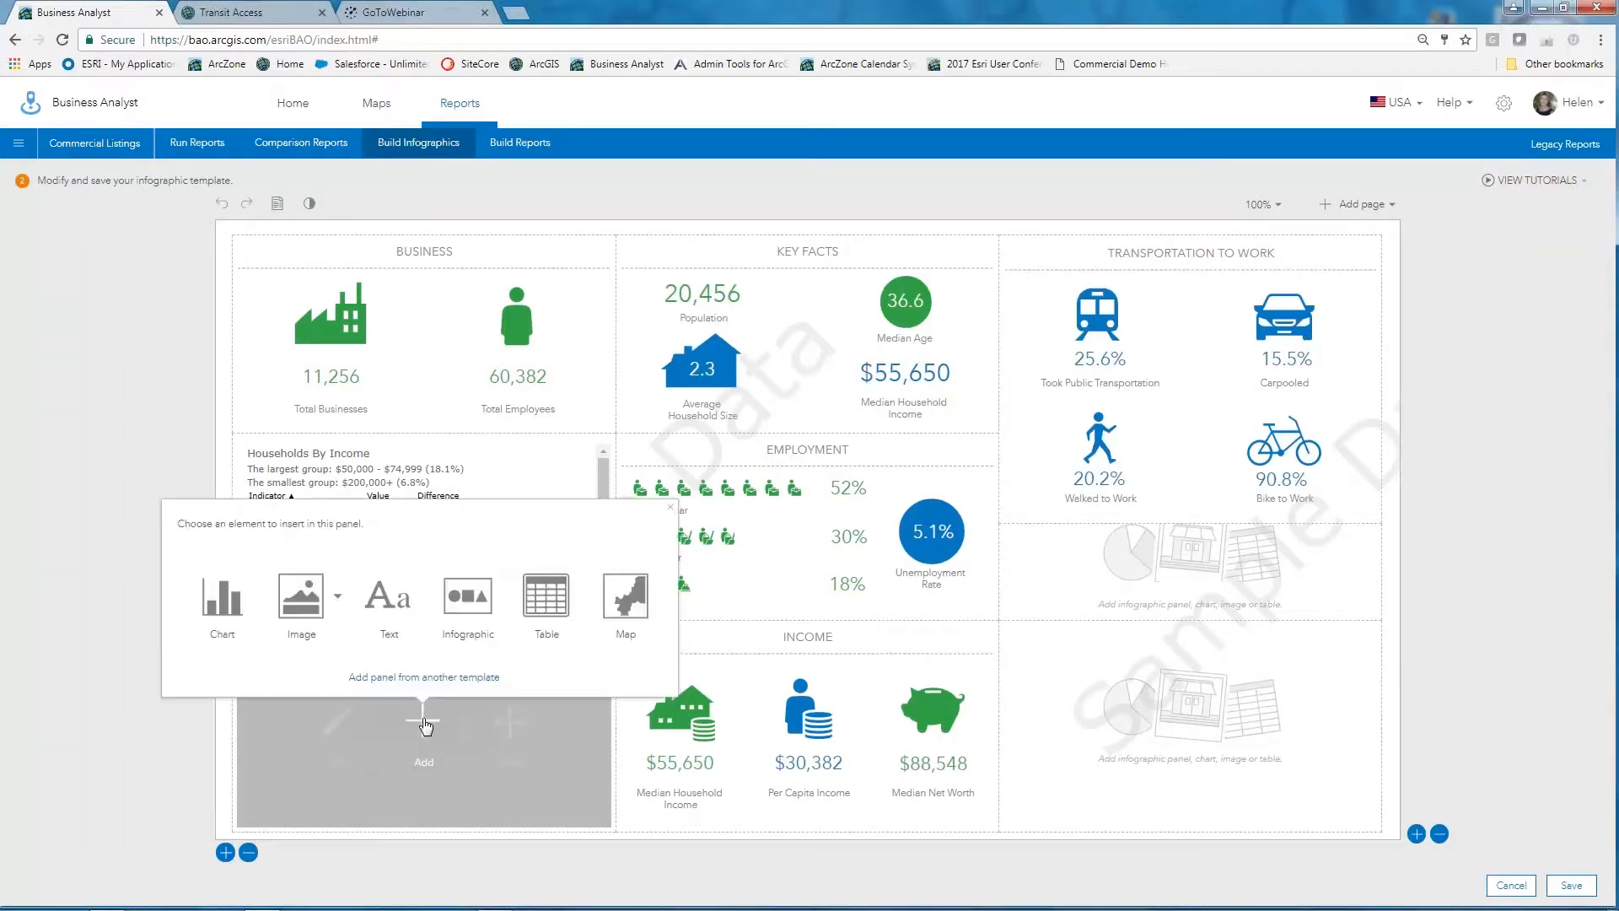
{"action": "left_click", "coordinate": [457, 677]}
{"action": "mouse_move", "coordinate": [331, 242]}
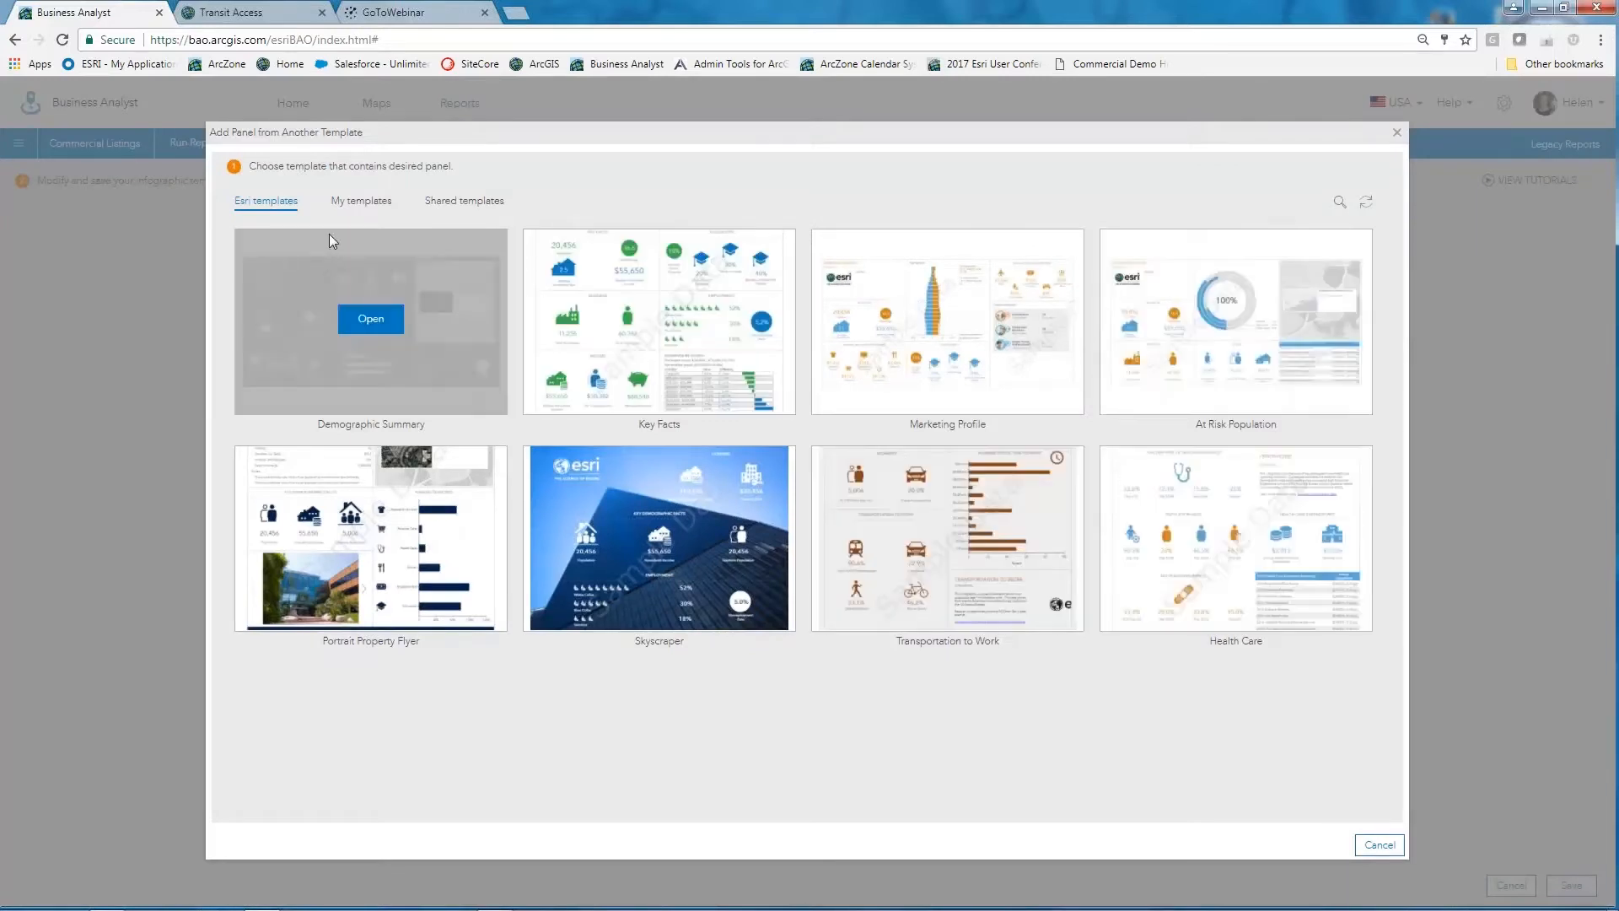
{"action": "left_click", "coordinate": [376, 207]}
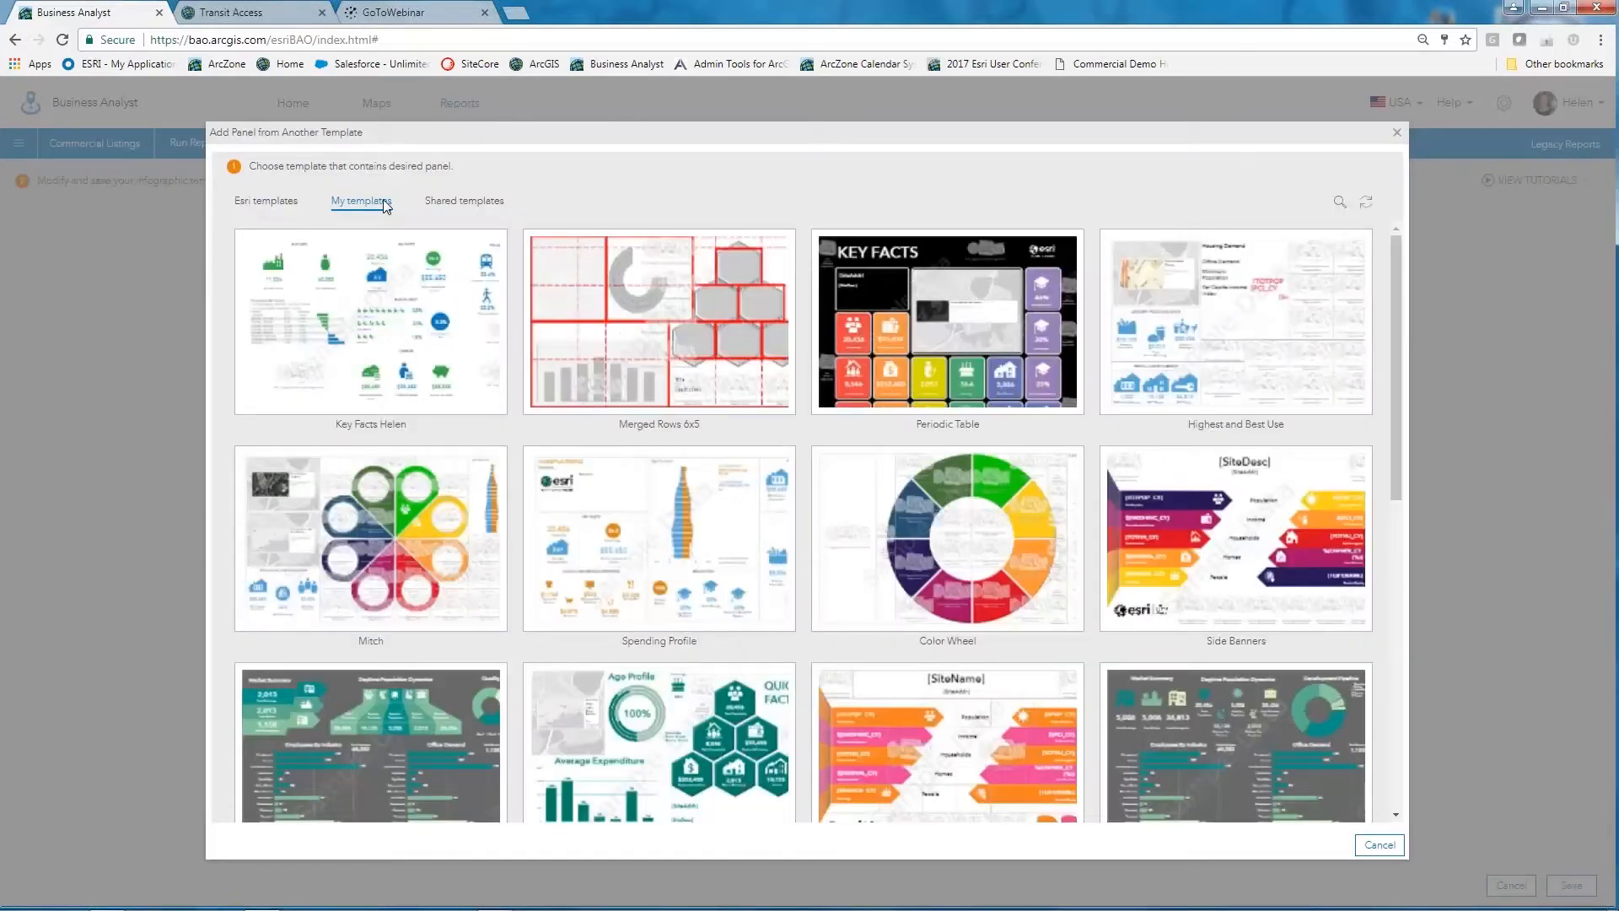
{"action": "mouse_move", "coordinate": [1014, 493]}
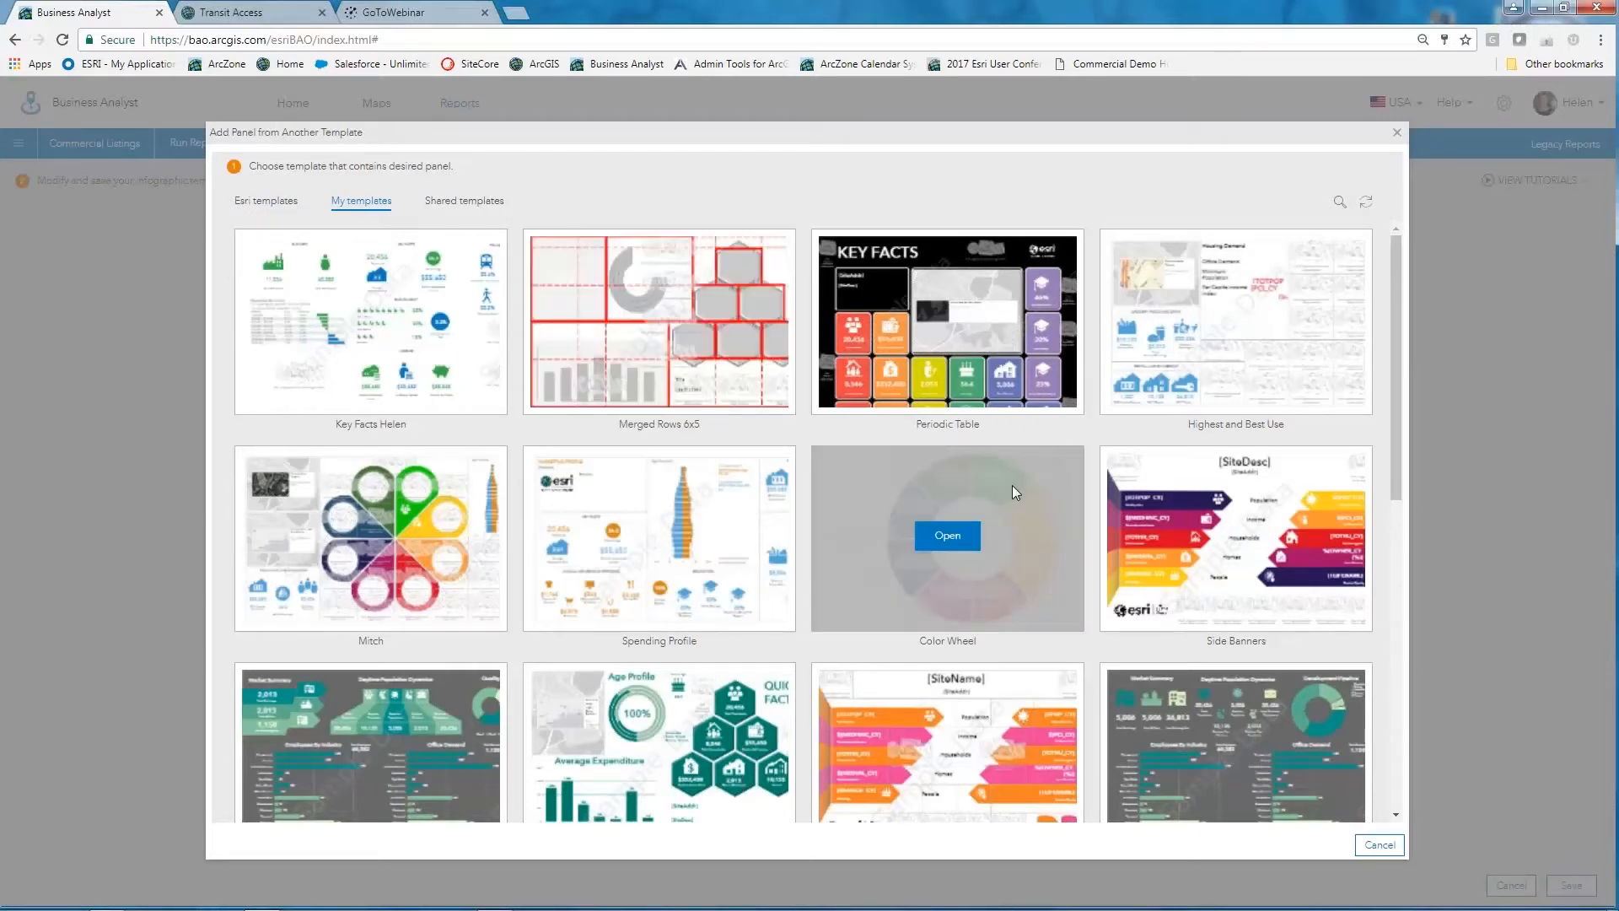
{"action": "scroll", "coordinate": [1012, 484], "scroll_direction": "down", "scroll_amount": 1}
{"action": "mouse_move", "coordinate": [1236, 675]}
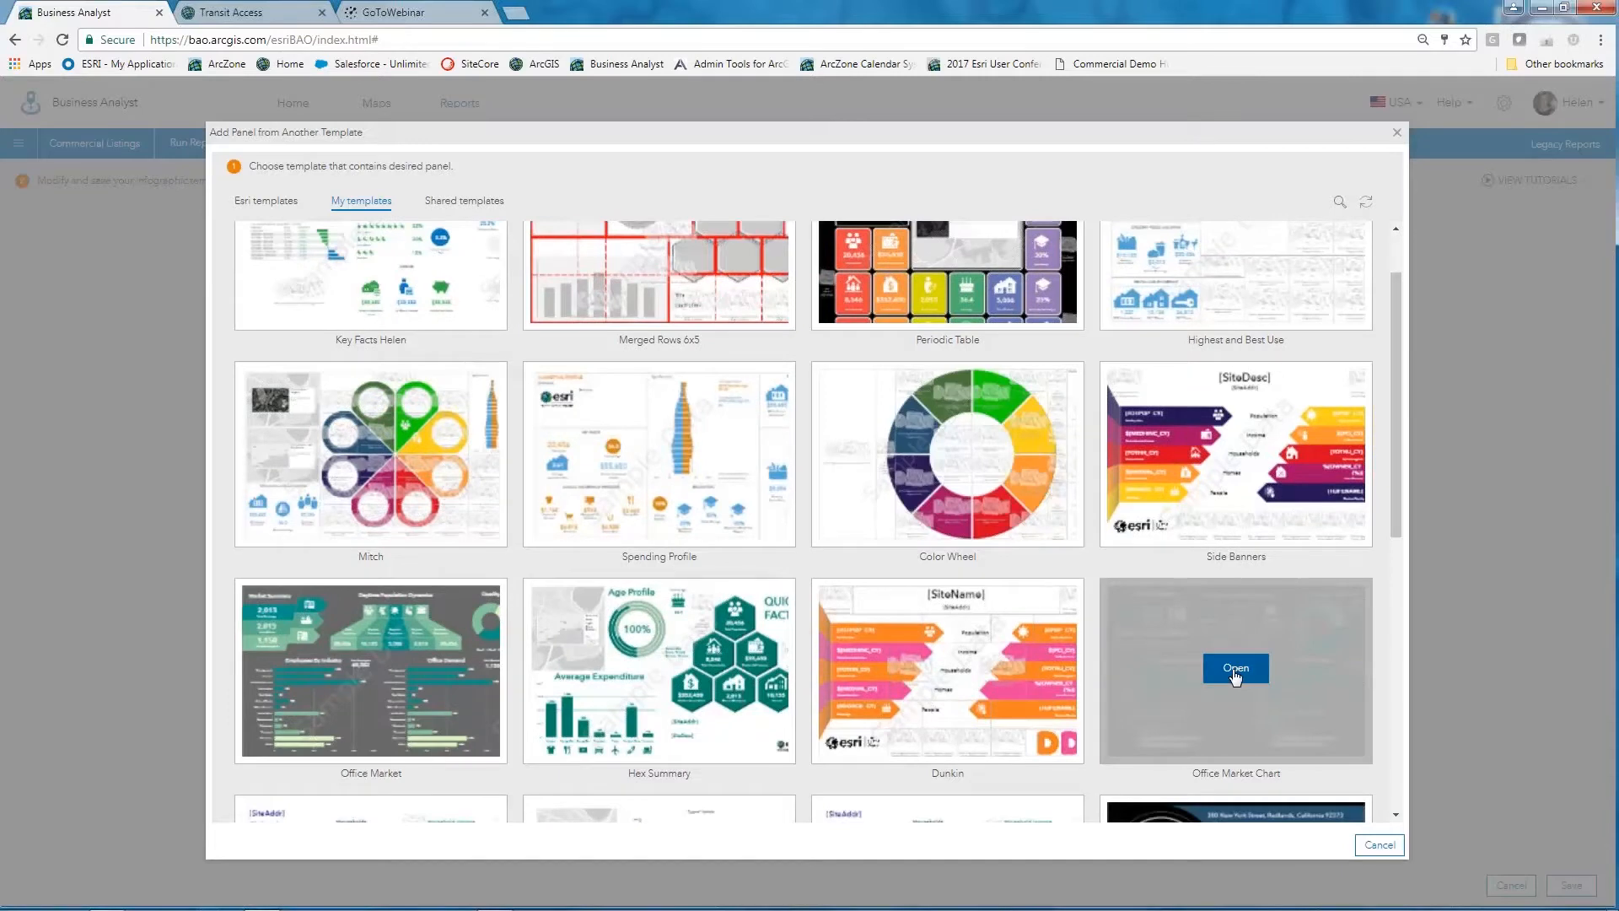
{"action": "left_click", "coordinate": [1236, 669]}
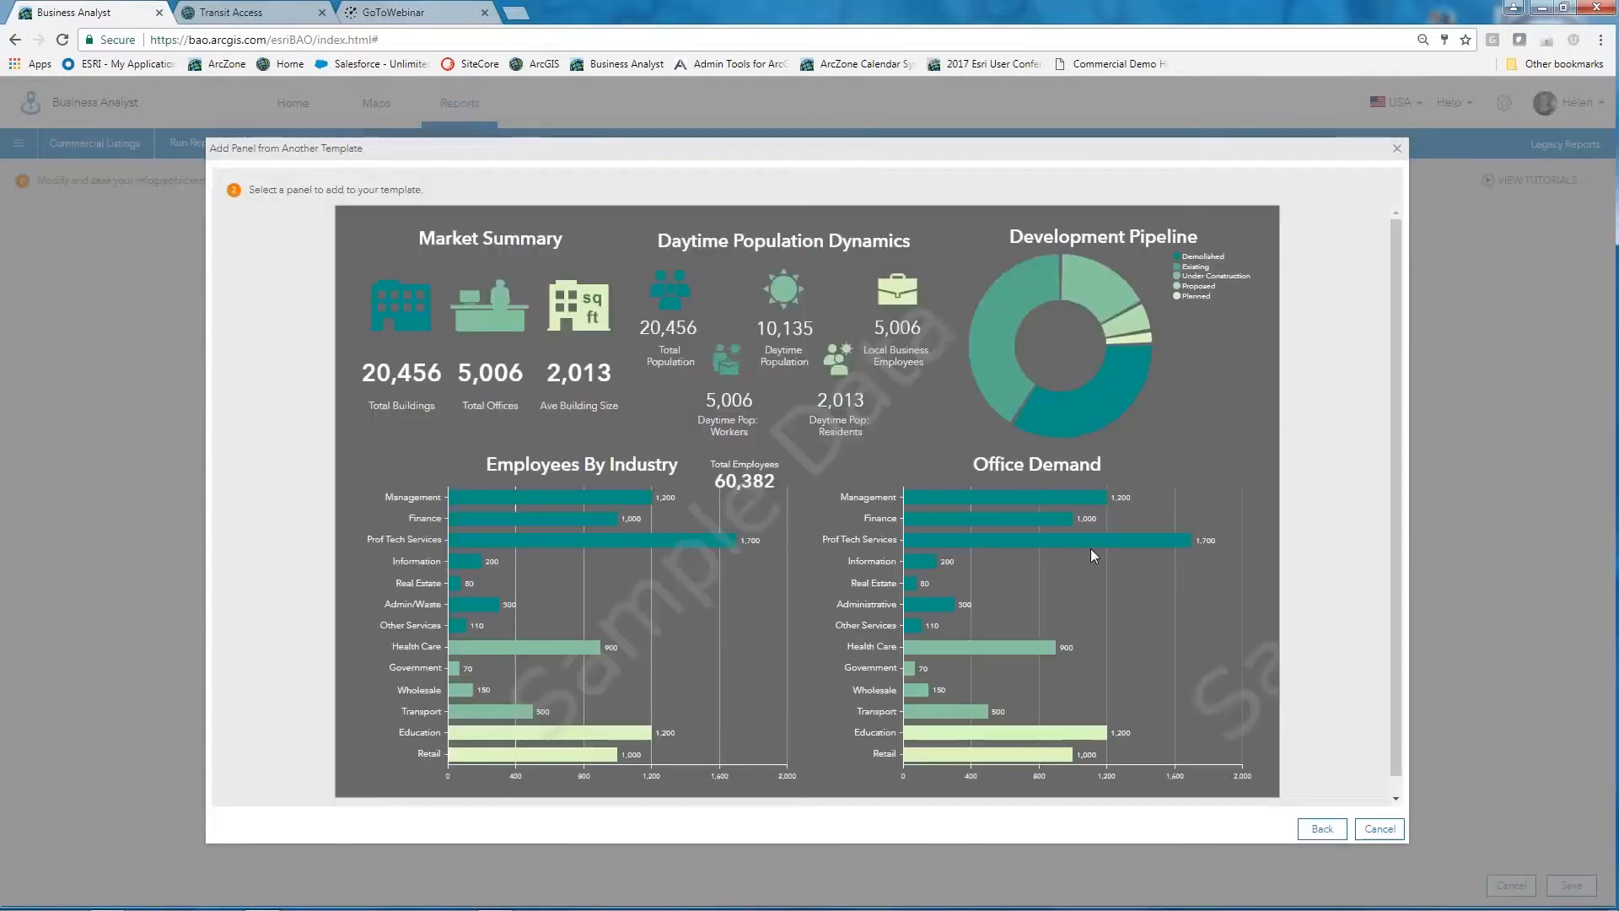
{"action": "mouse_move", "coordinate": [1051, 564]}
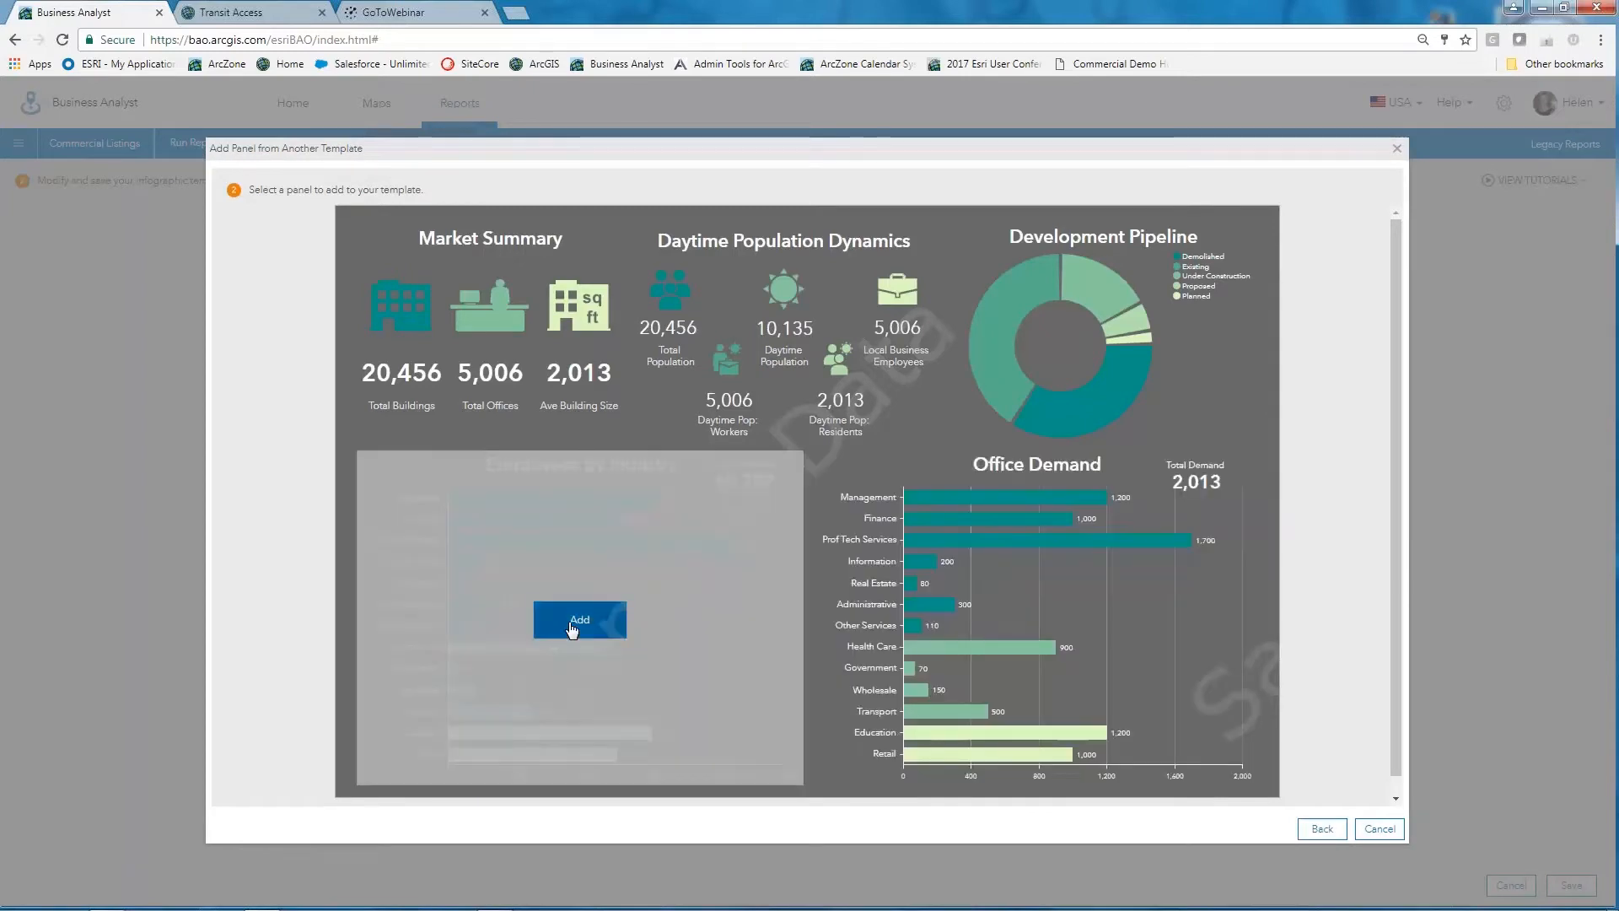
{"action": "left_click", "coordinate": [579, 619]}
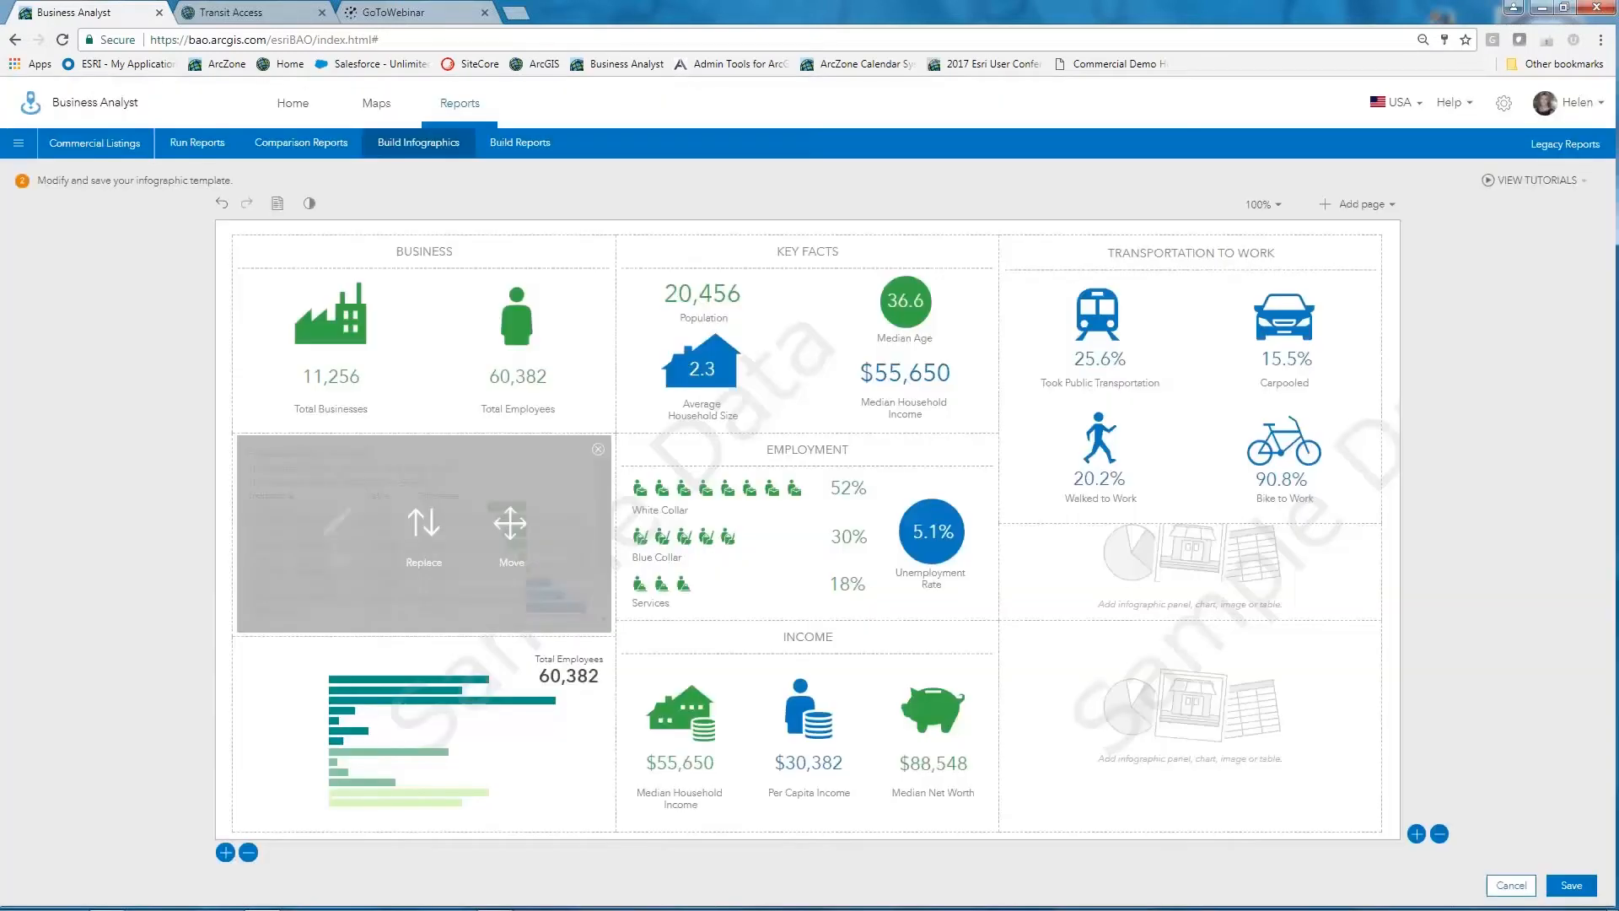
{"action": "mouse_move", "coordinate": [420, 638]}
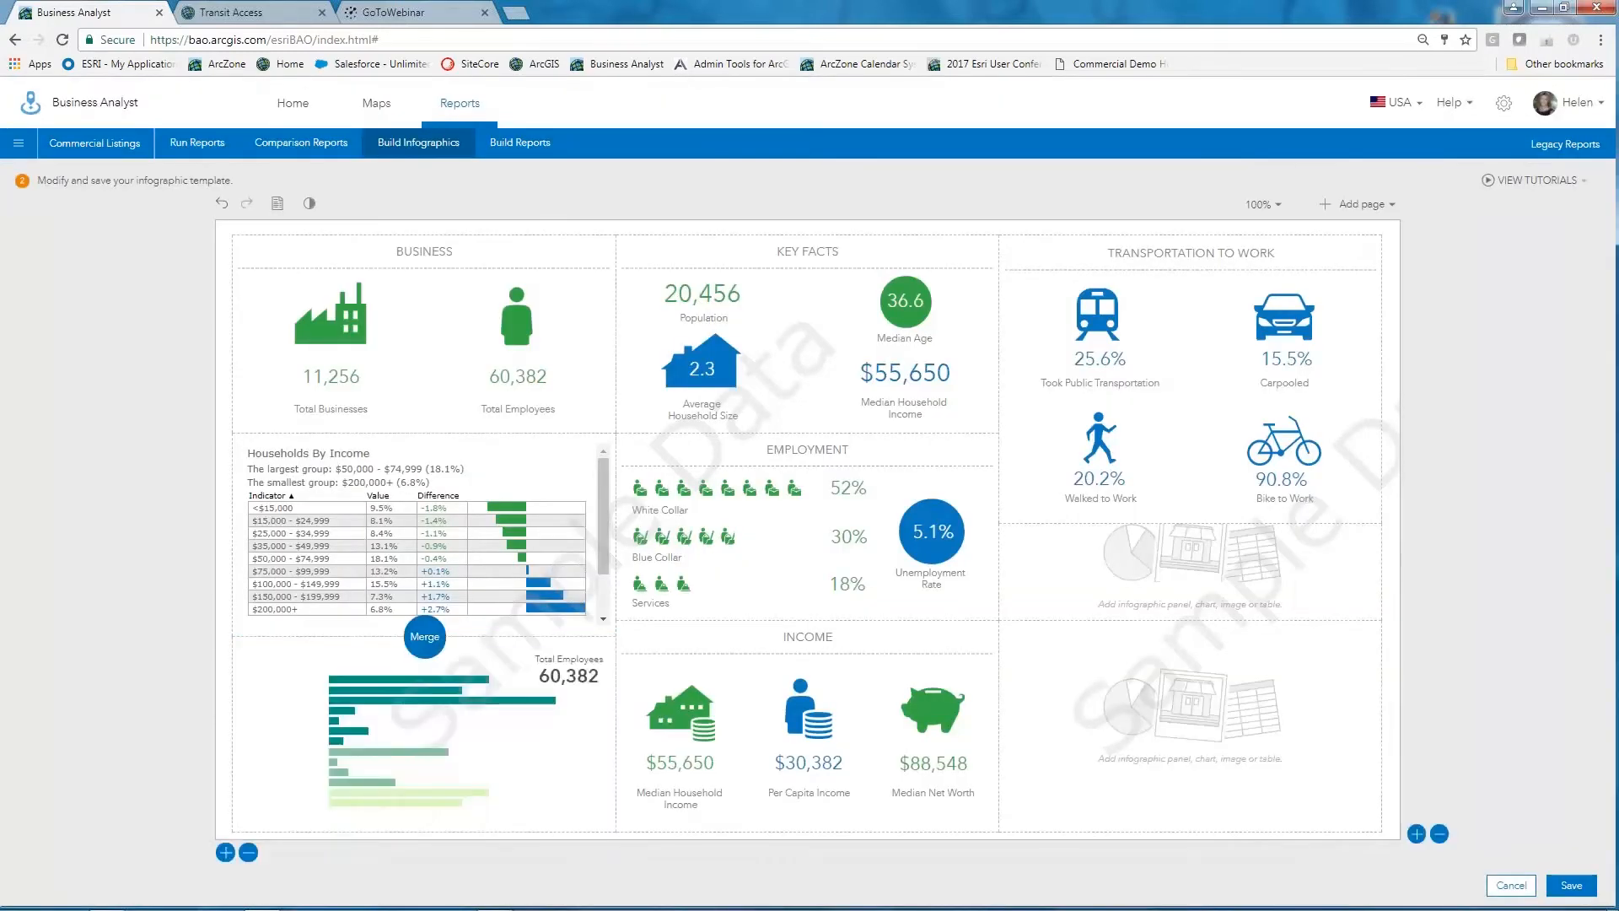
{"action": "left_click_drag", "start_coordinate": [362, 634], "coordinate": [363, 609]}
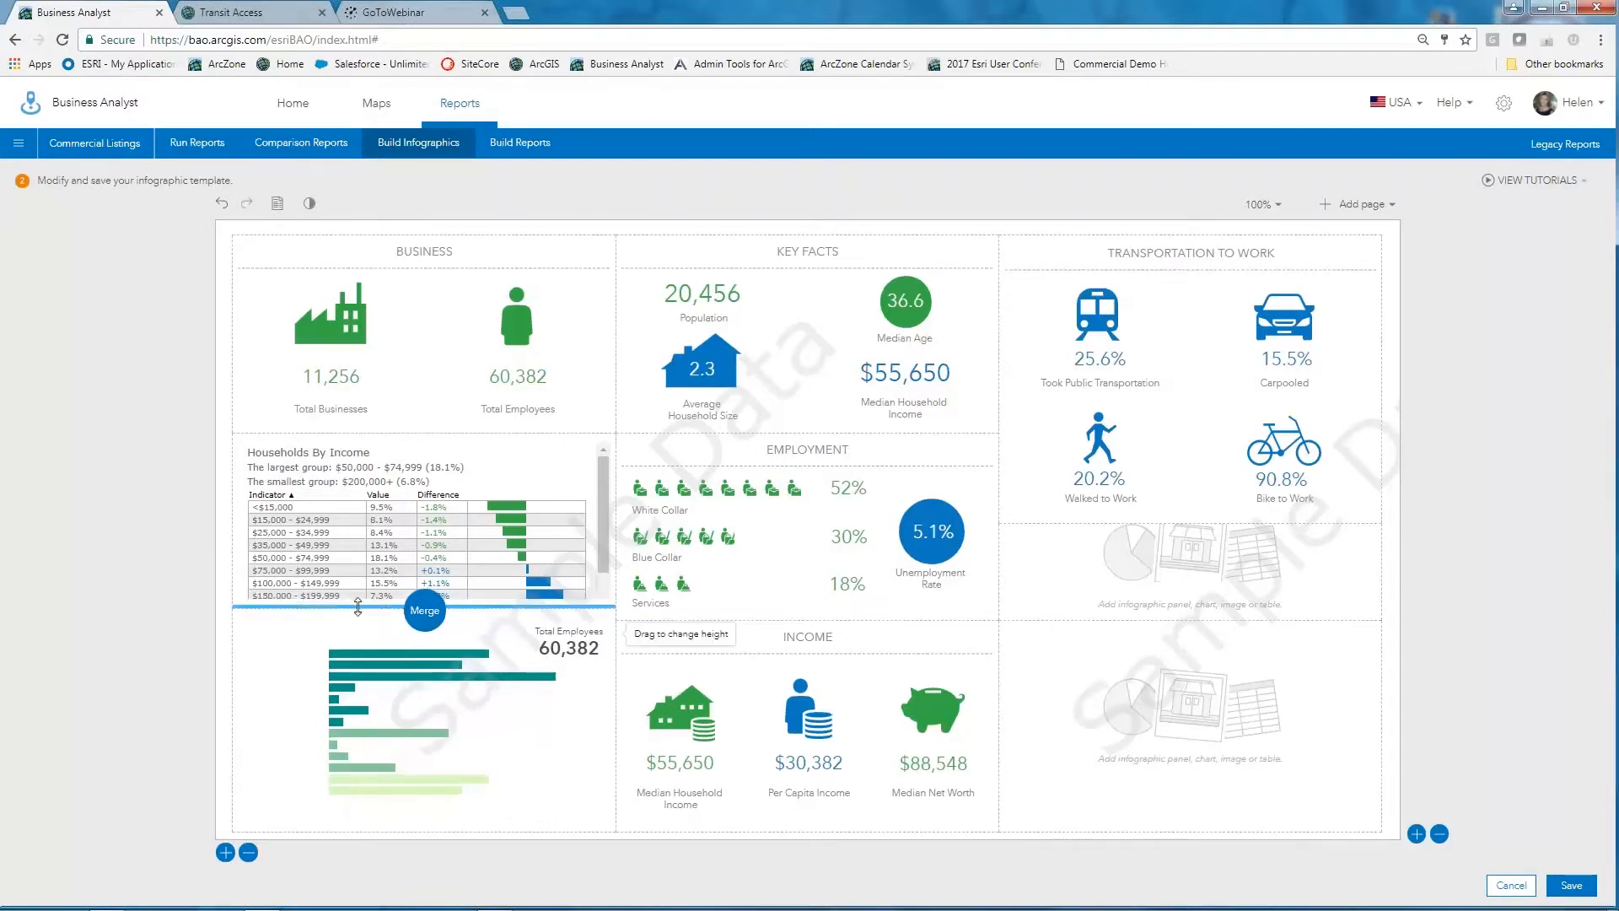
{"action": "mouse_move", "coordinate": [402, 783]}
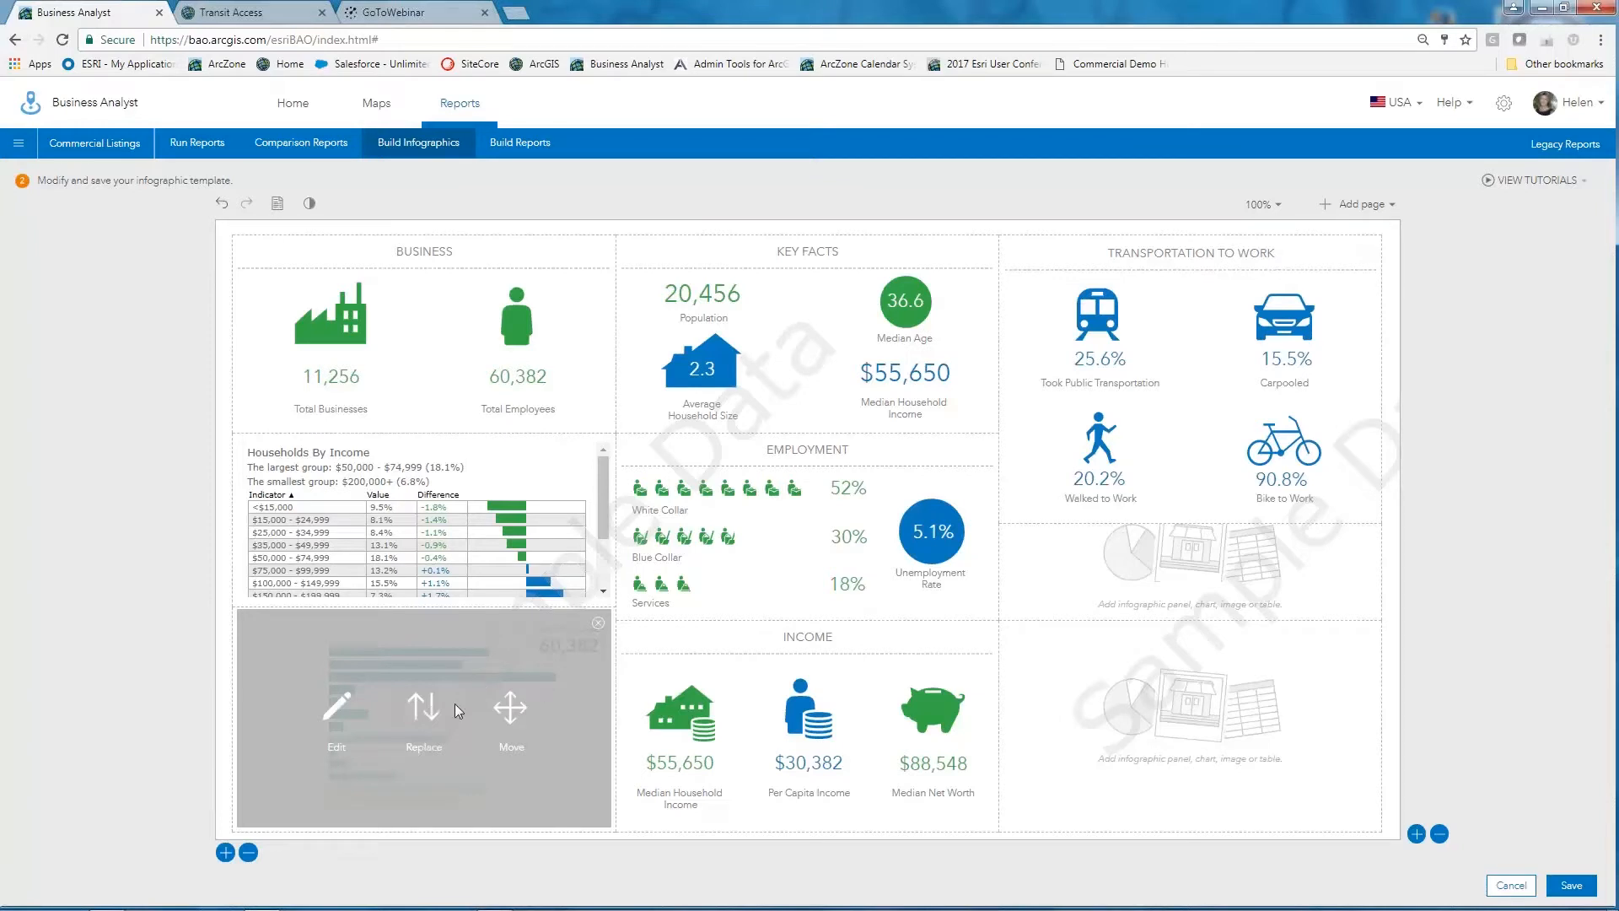
Step: Set the infographic theme's background color to dark gray and apply the theme to the template
{"action": "left_click", "coordinate": [308, 205]}
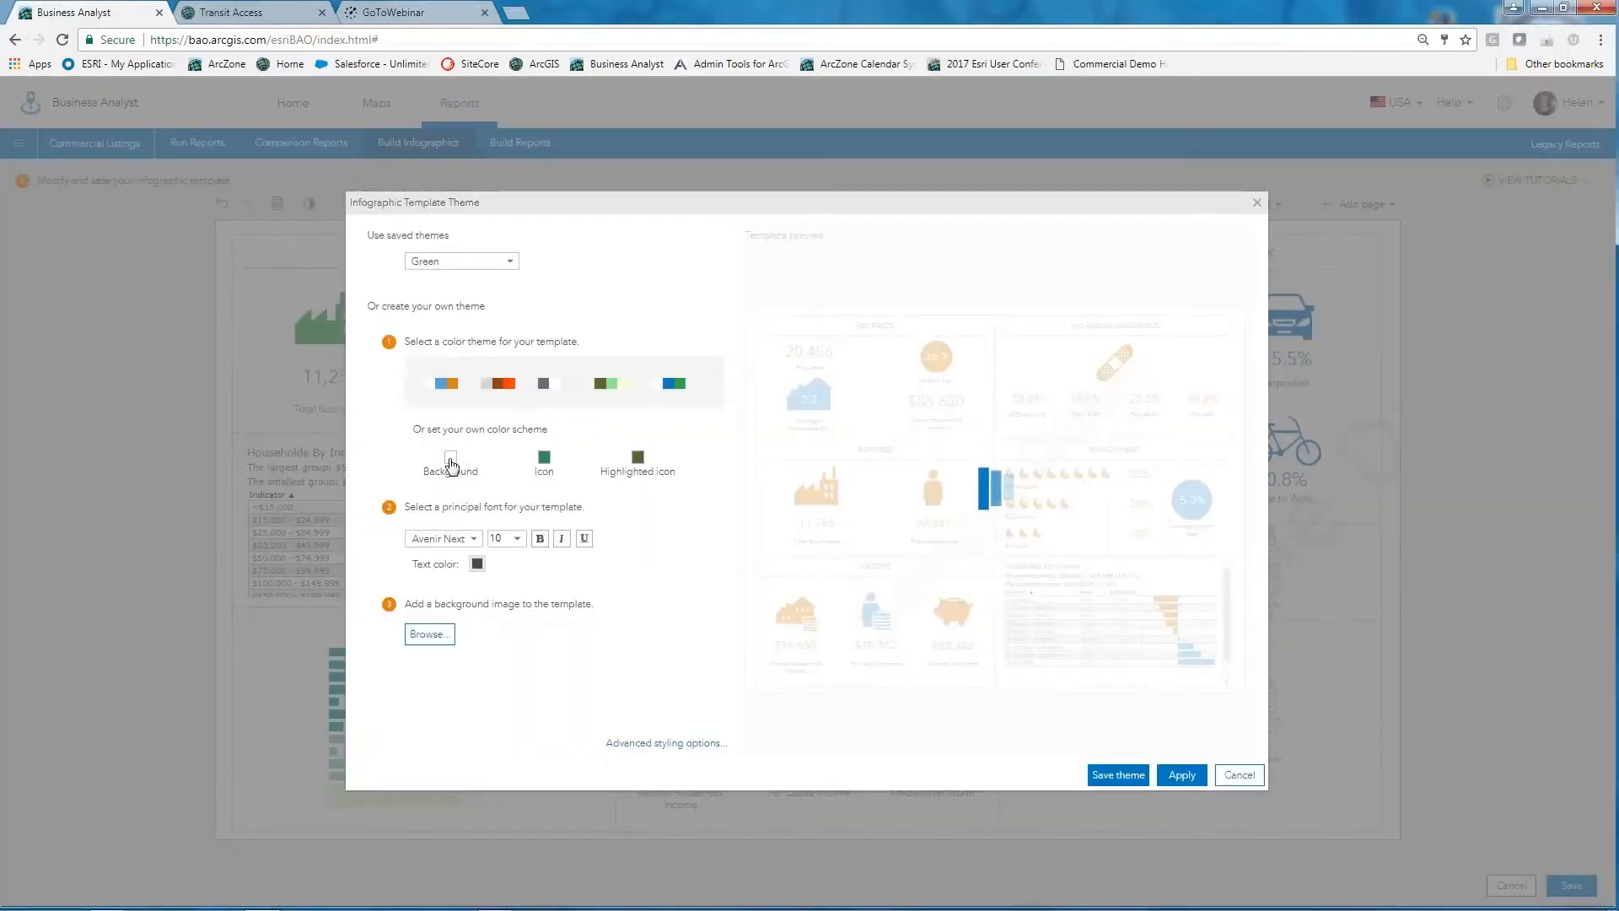
{"action": "left_click", "coordinate": [451, 459]}
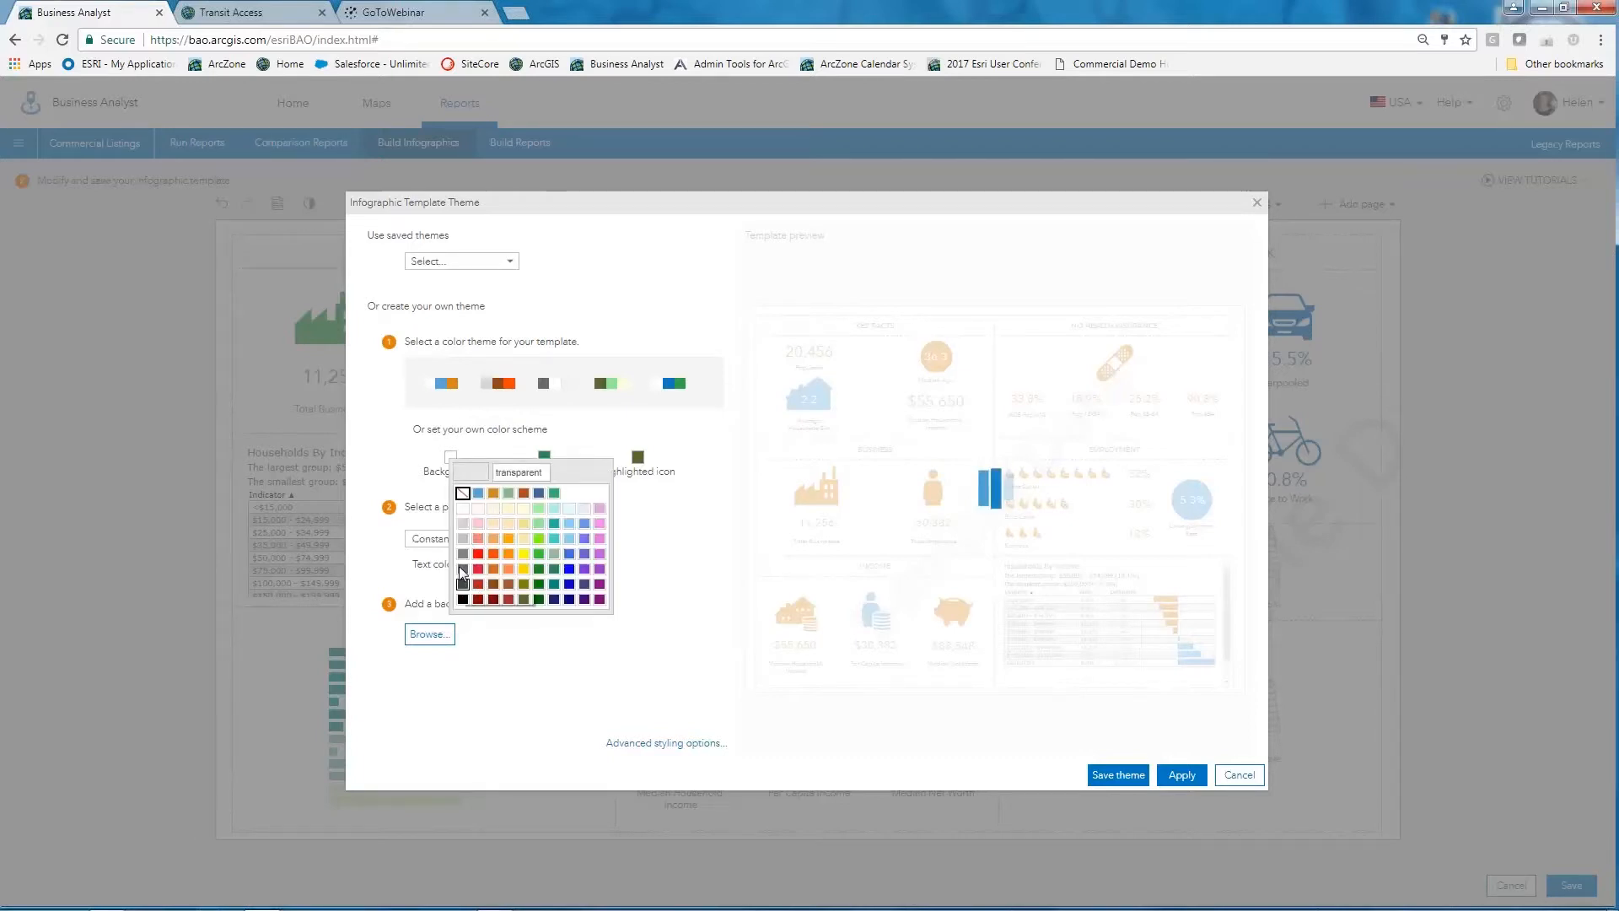
{"action": "left_click", "coordinate": [462, 569]}
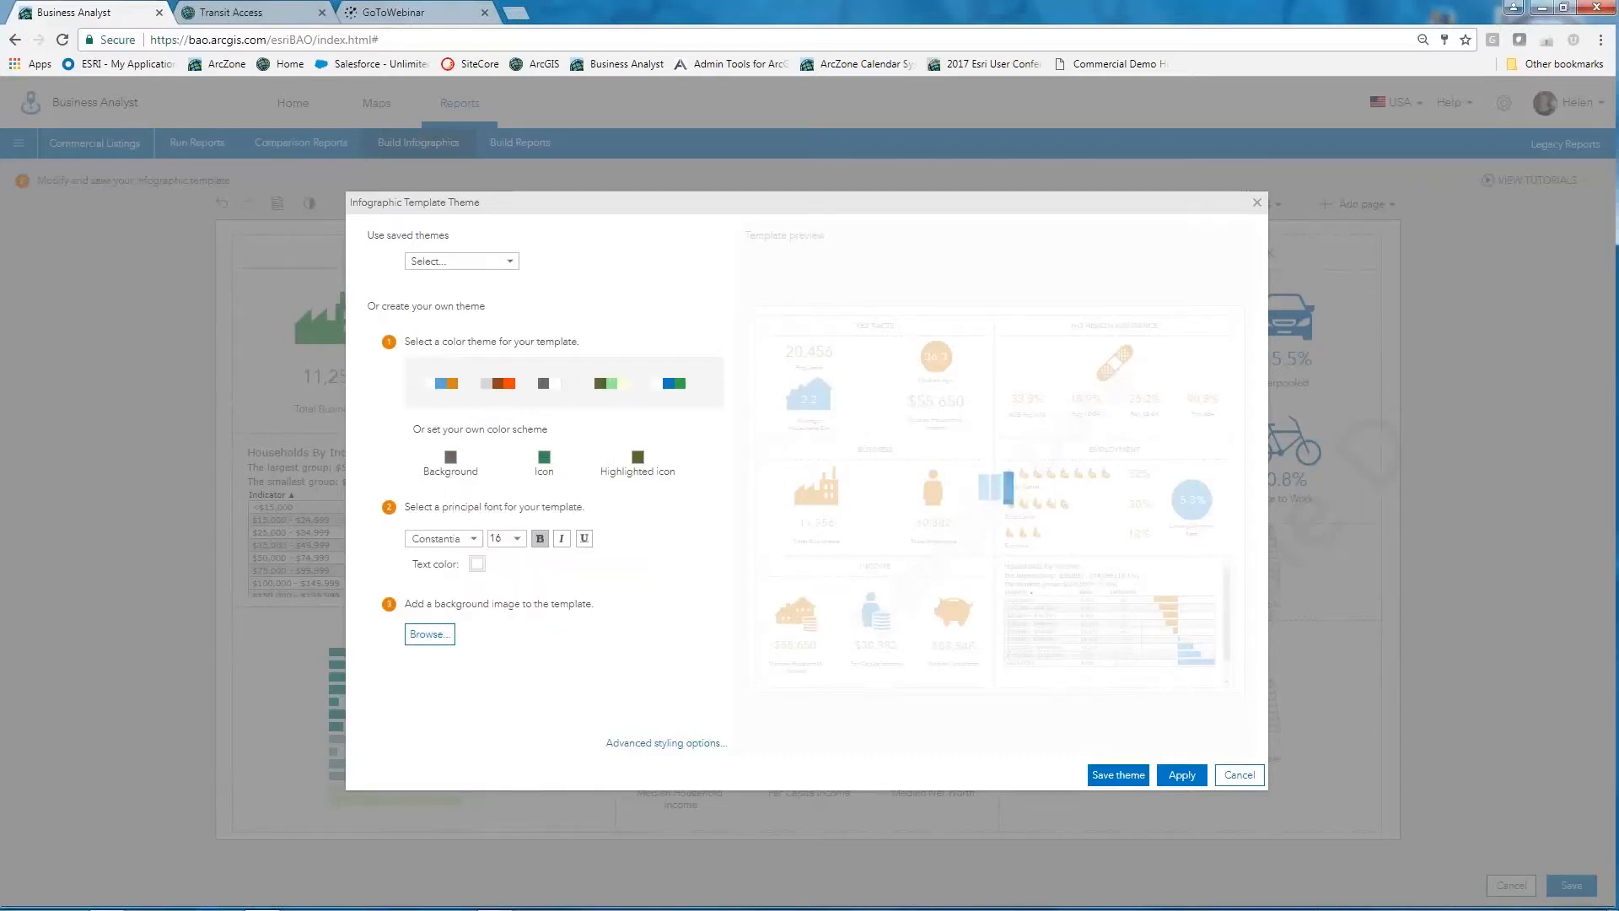
{"action": "left_click", "coordinate": [1182, 775]}
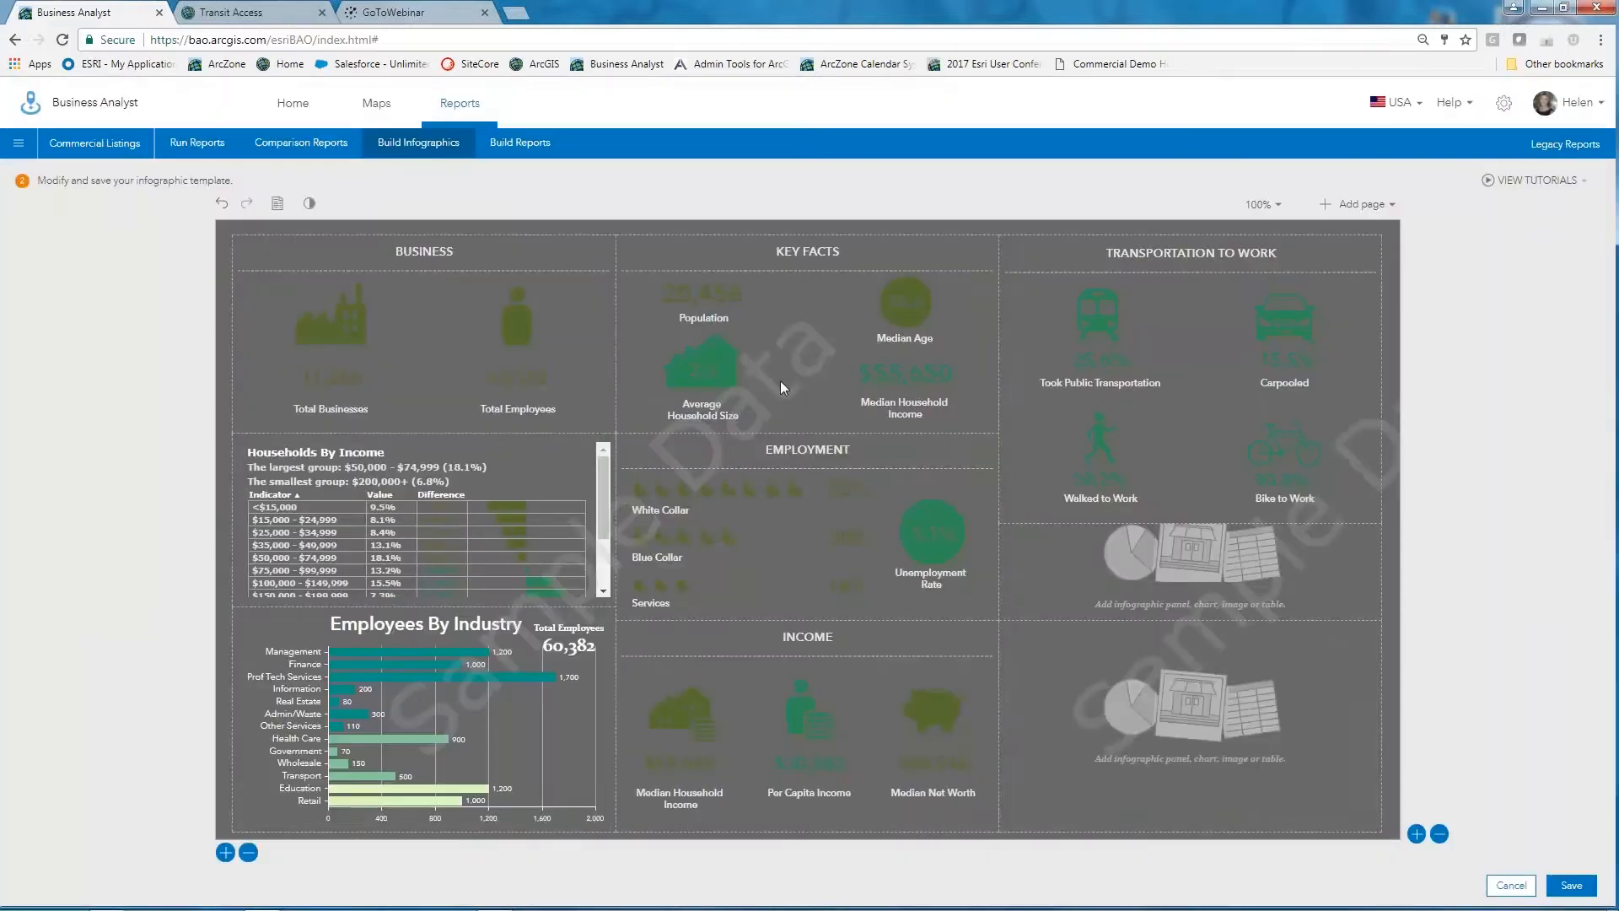
{"action": "mouse_move", "coordinate": [1134, 419]}
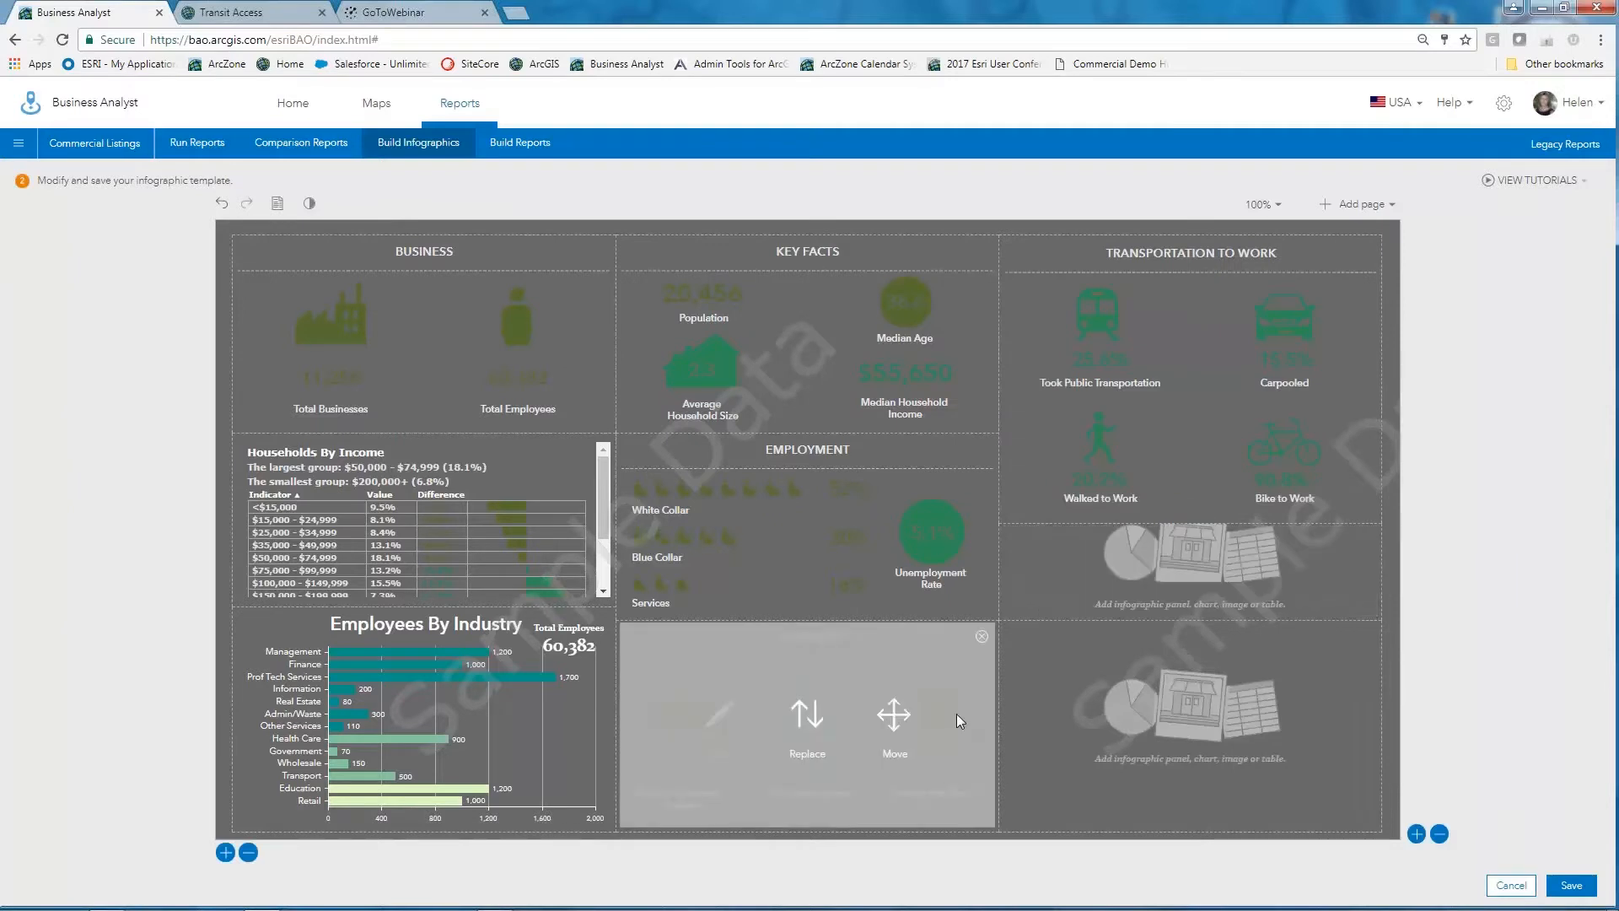
{"action": "mouse_move", "coordinate": [815, 525]}
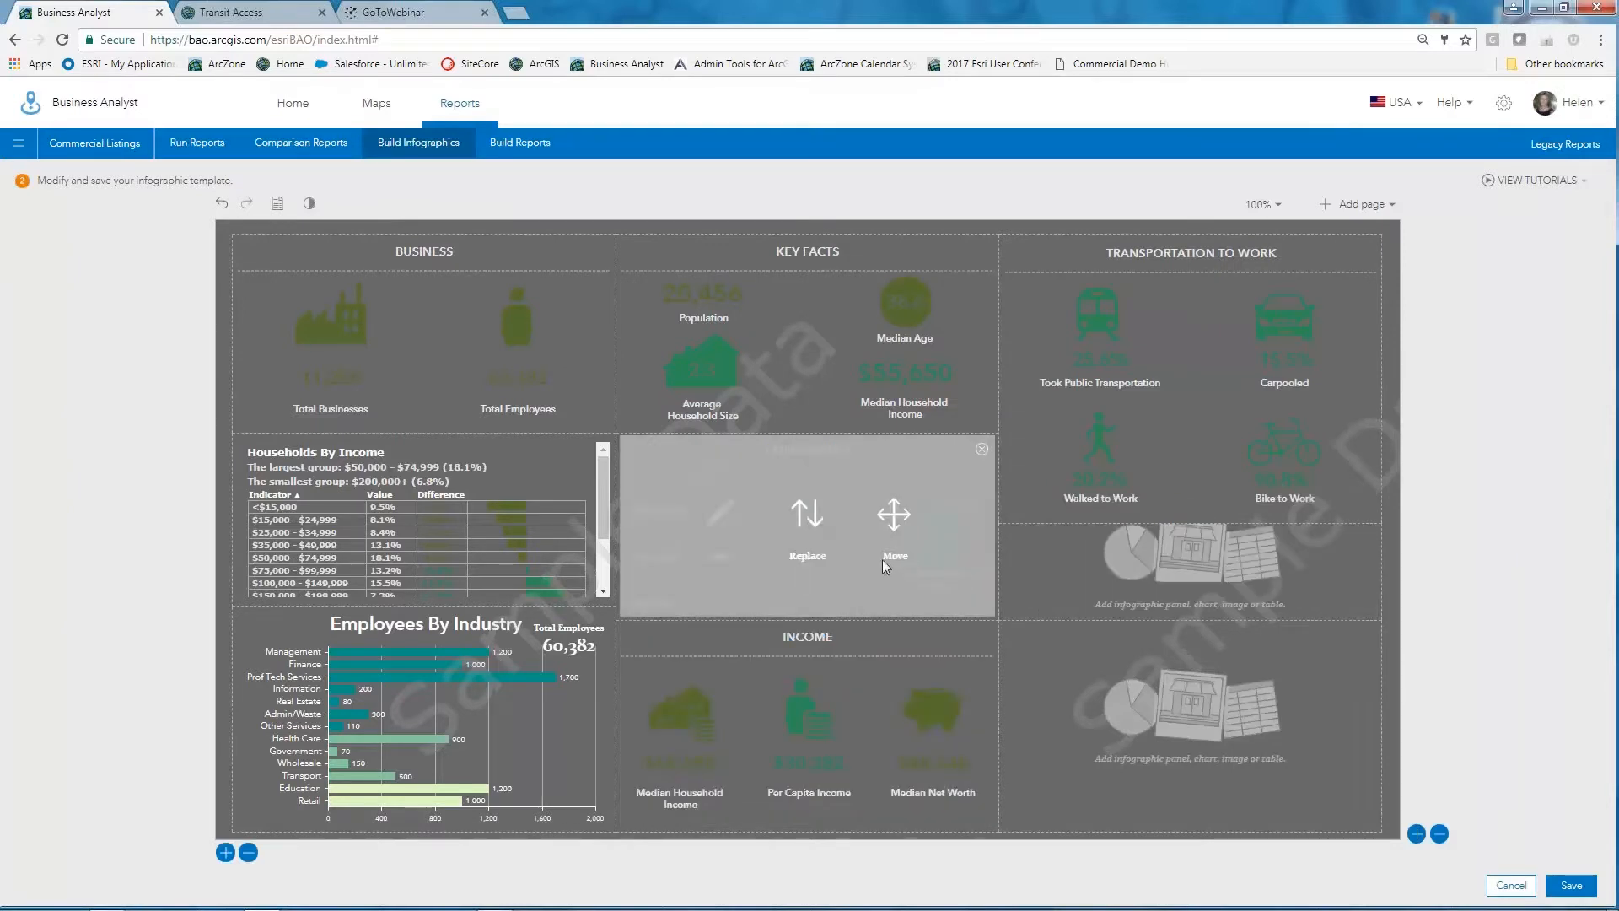
{"action": "left_click_drag", "start_coordinate": [883, 559], "coordinate": [788, 447]}
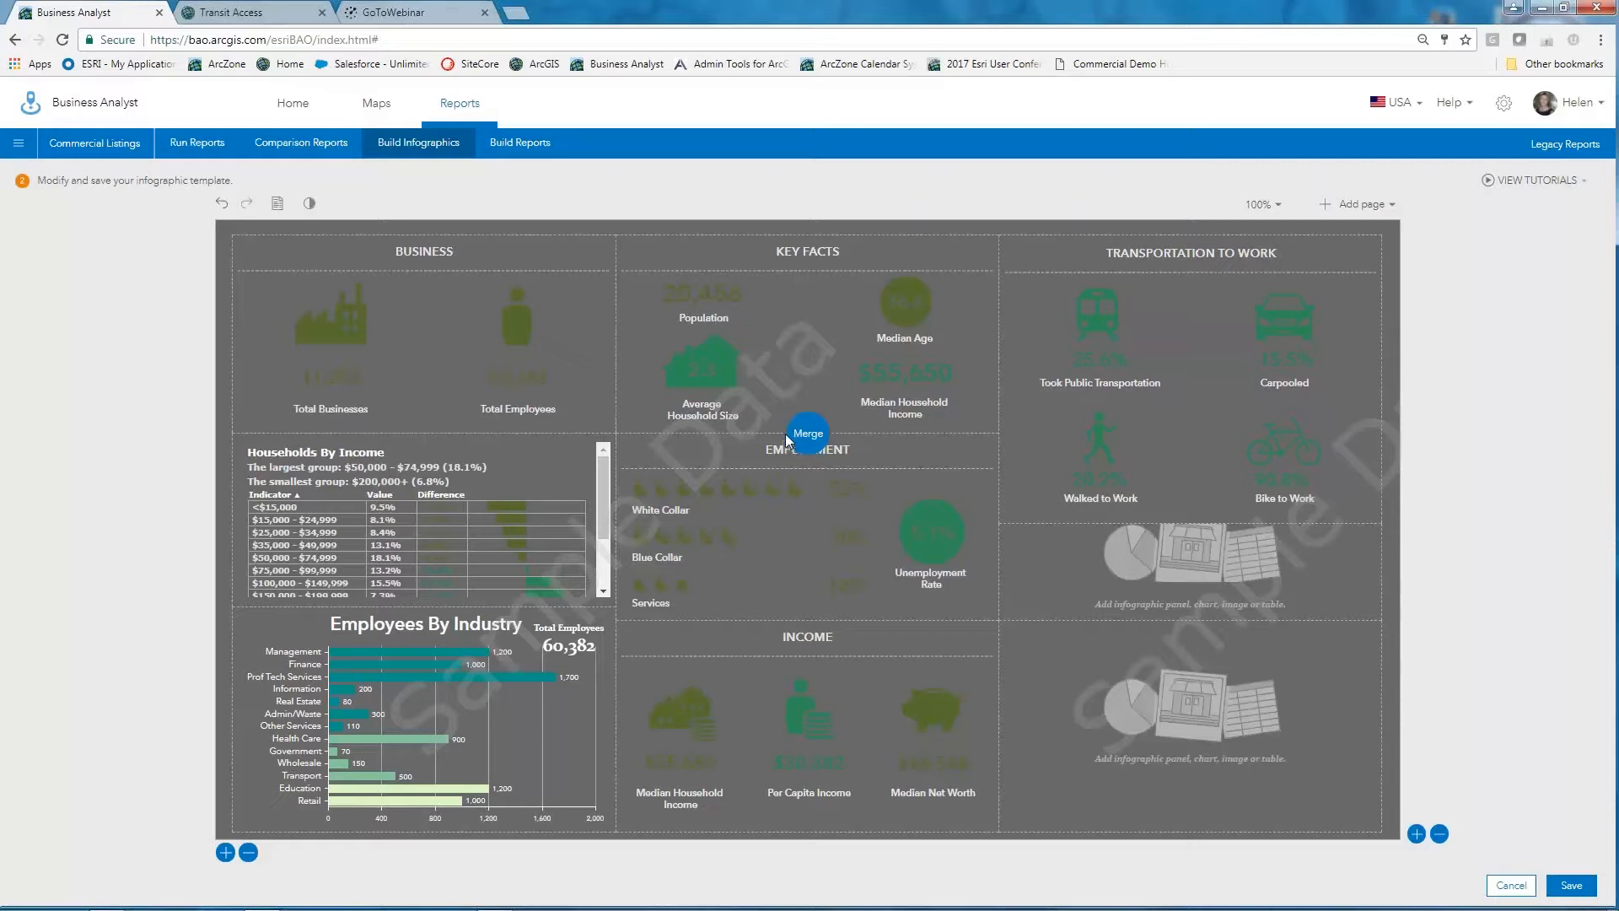
{"action": "left_click_drag", "start_coordinate": [786, 434], "coordinate": [746, 401]}
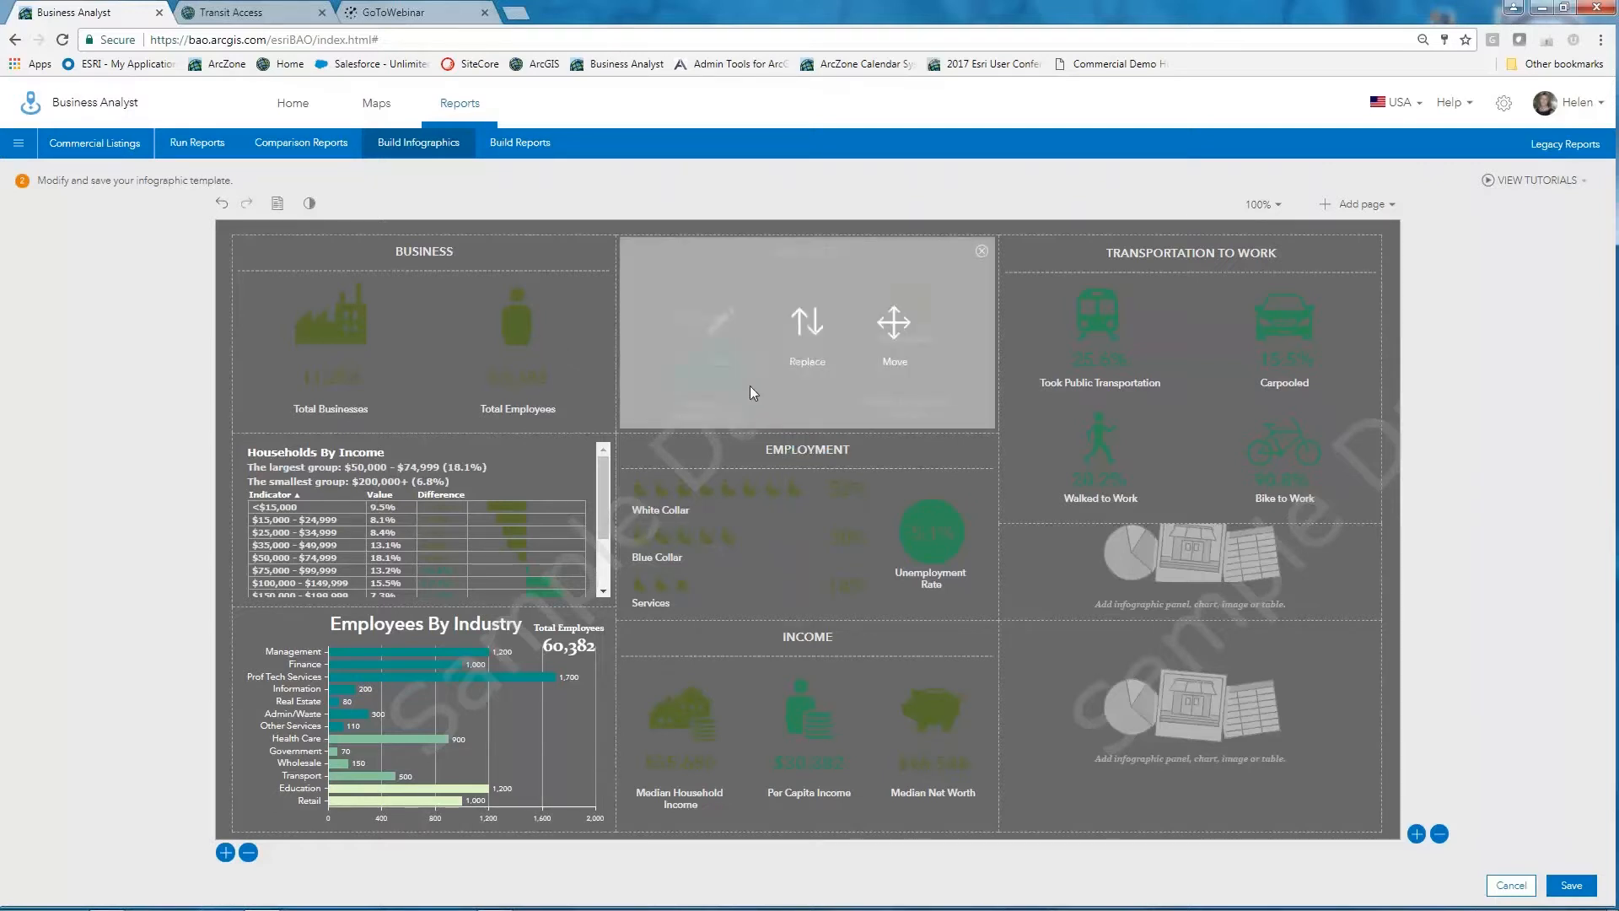
{"action": "mouse_move", "coordinate": [345, 757]}
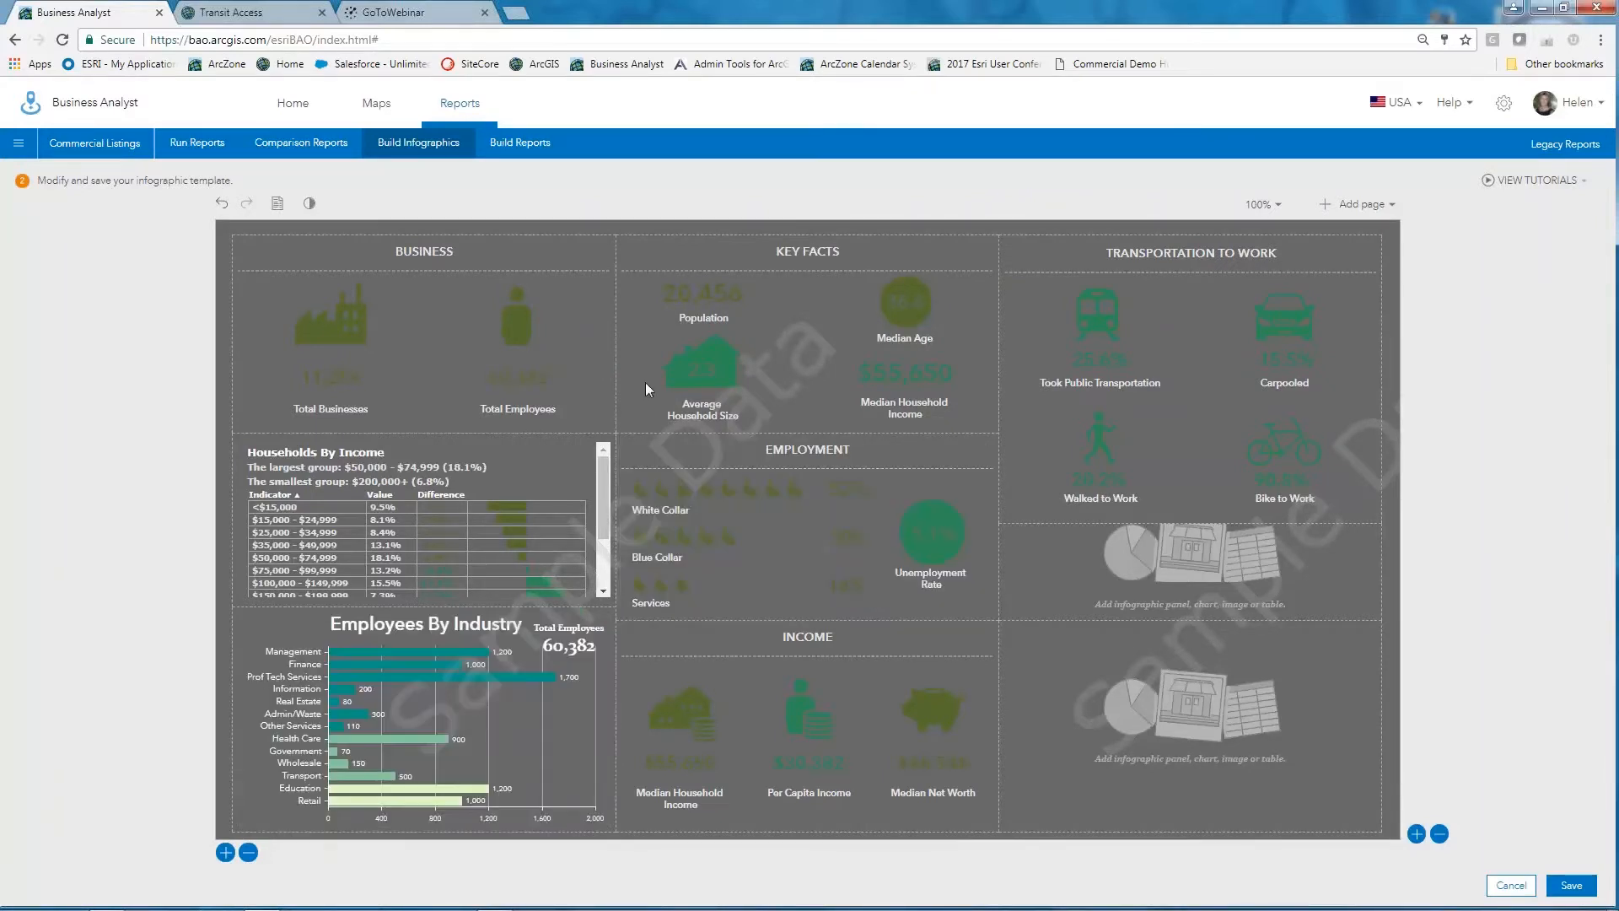
Step: Change the infographic theme's icon color to bright green and apply the theme to the template
{"action": "left_click", "coordinate": [309, 203]}
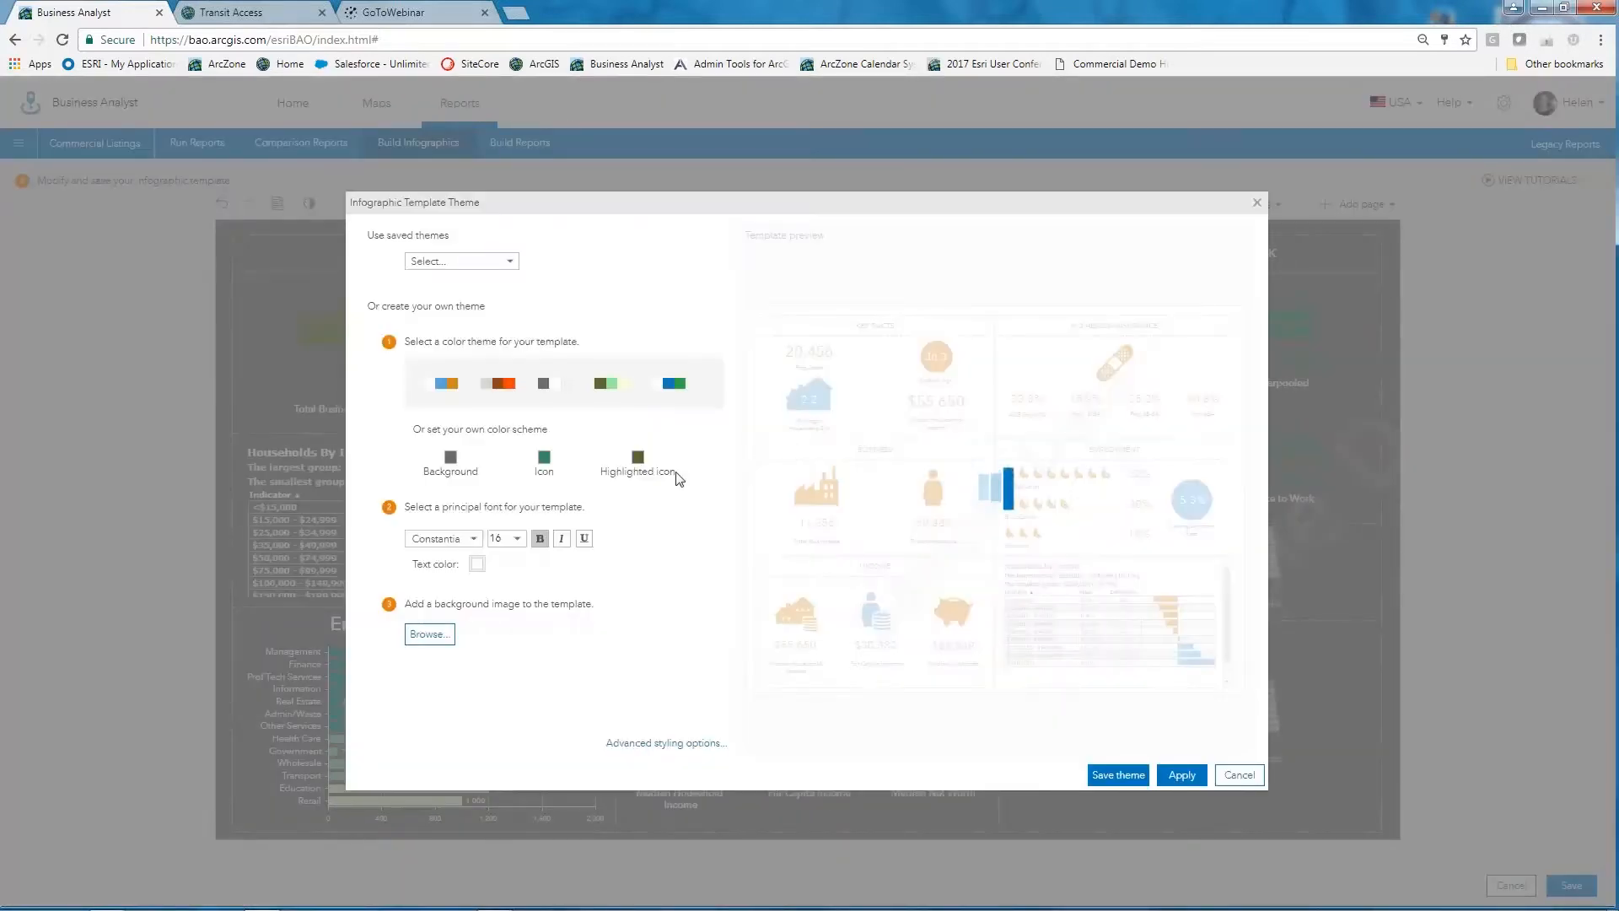
{"action": "left_click", "coordinate": [544, 460]}
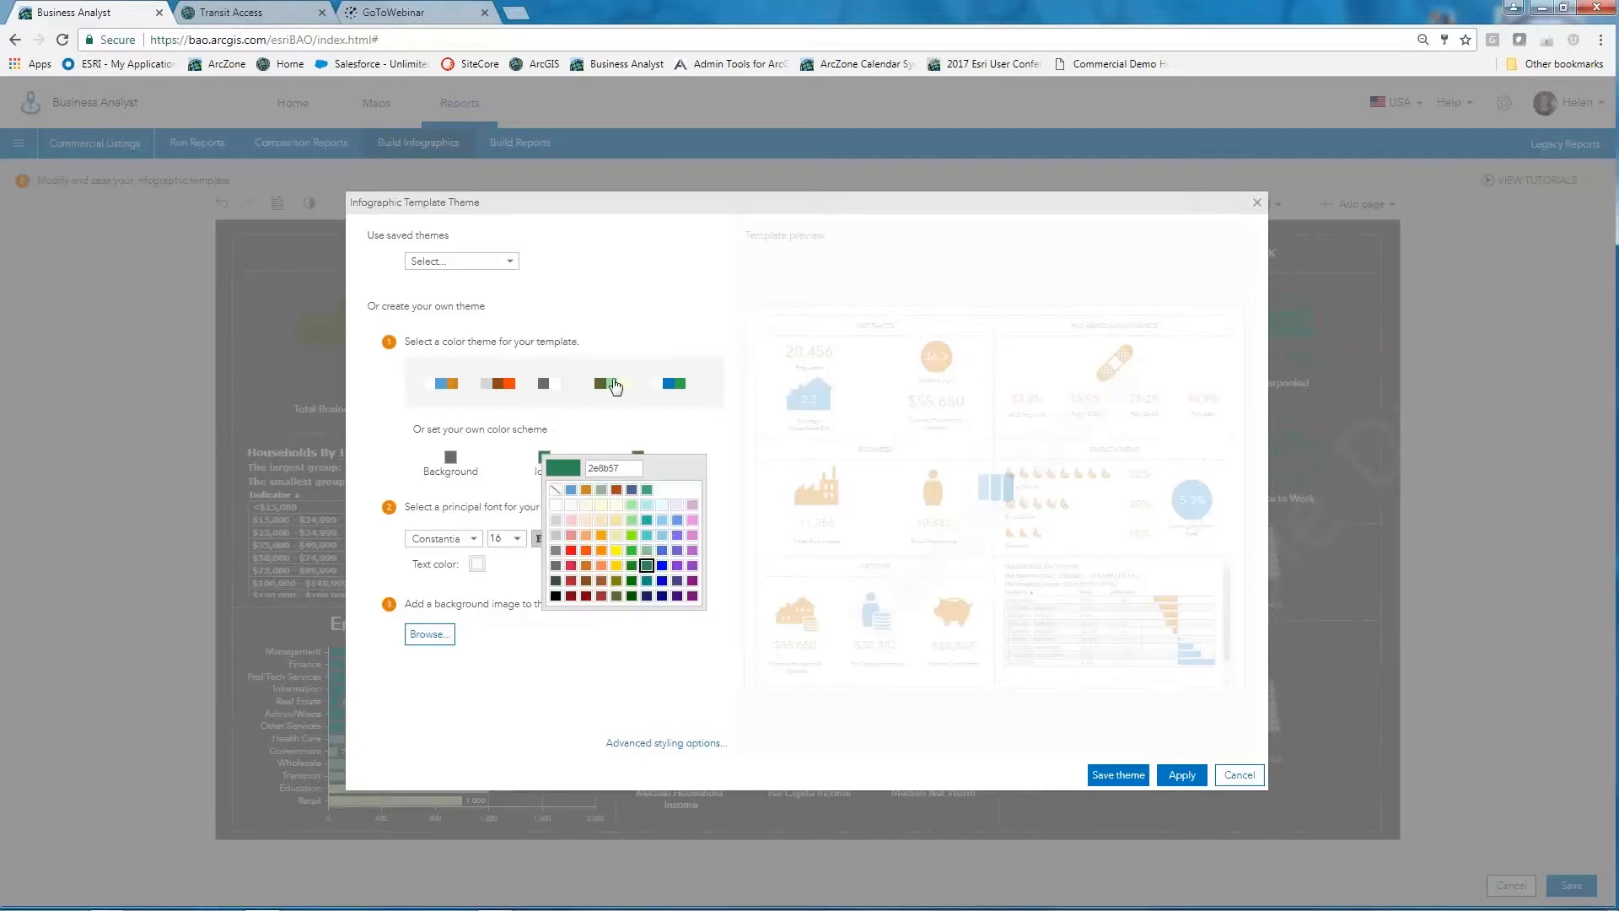
{"action": "left_click", "coordinate": [612, 384]}
{"action": "left_click", "coordinate": [631, 535]}
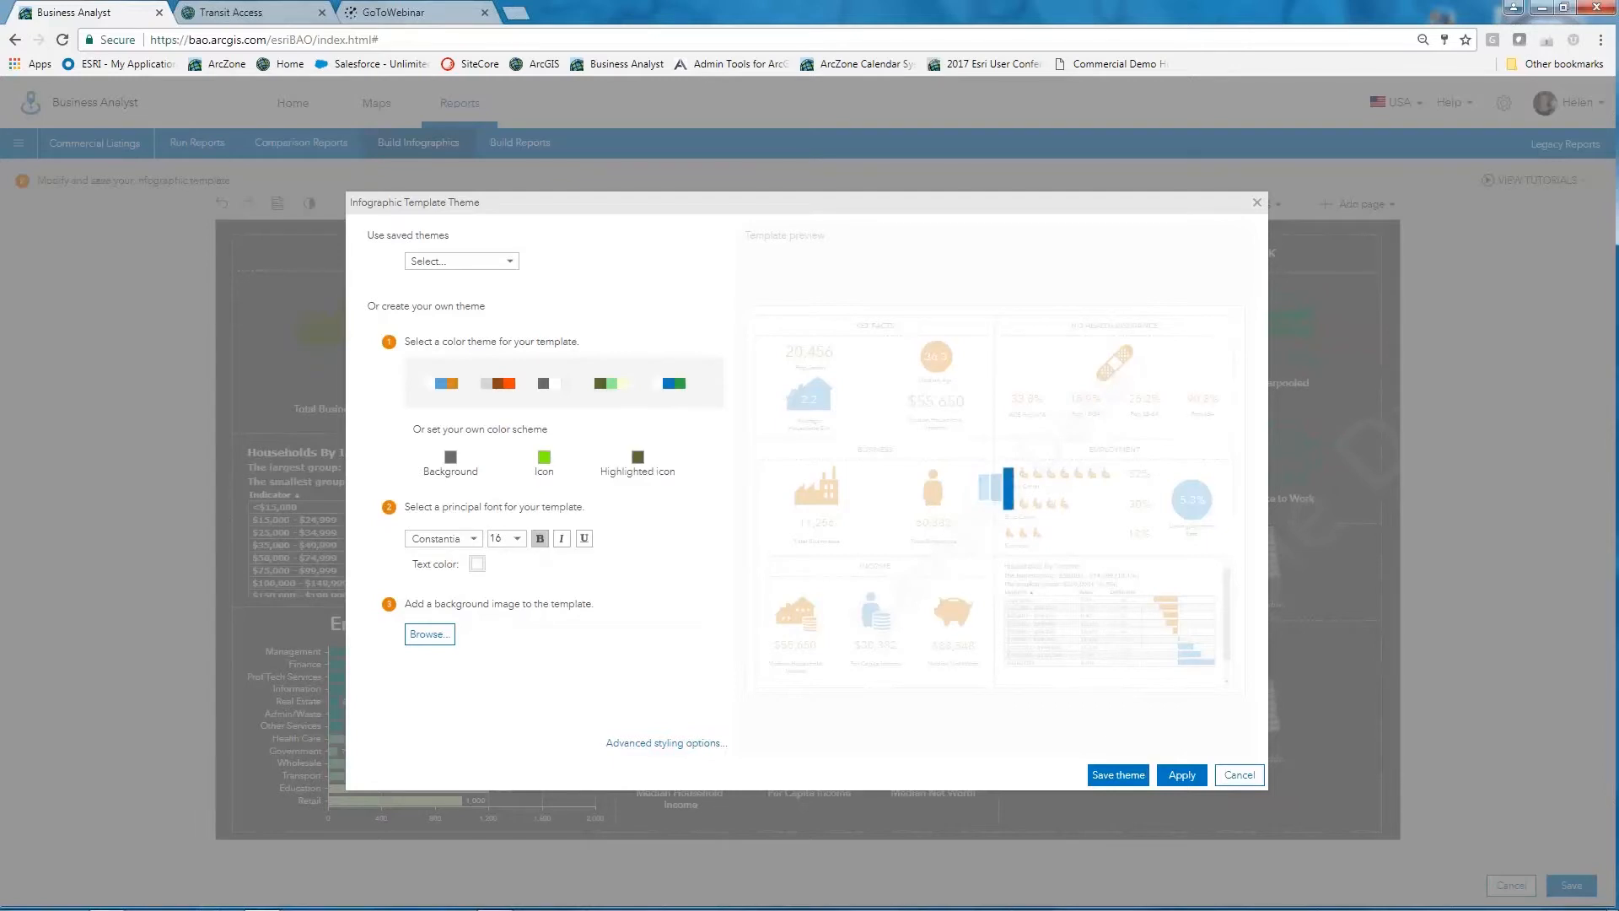
{"action": "left_click", "coordinate": [1181, 775]}
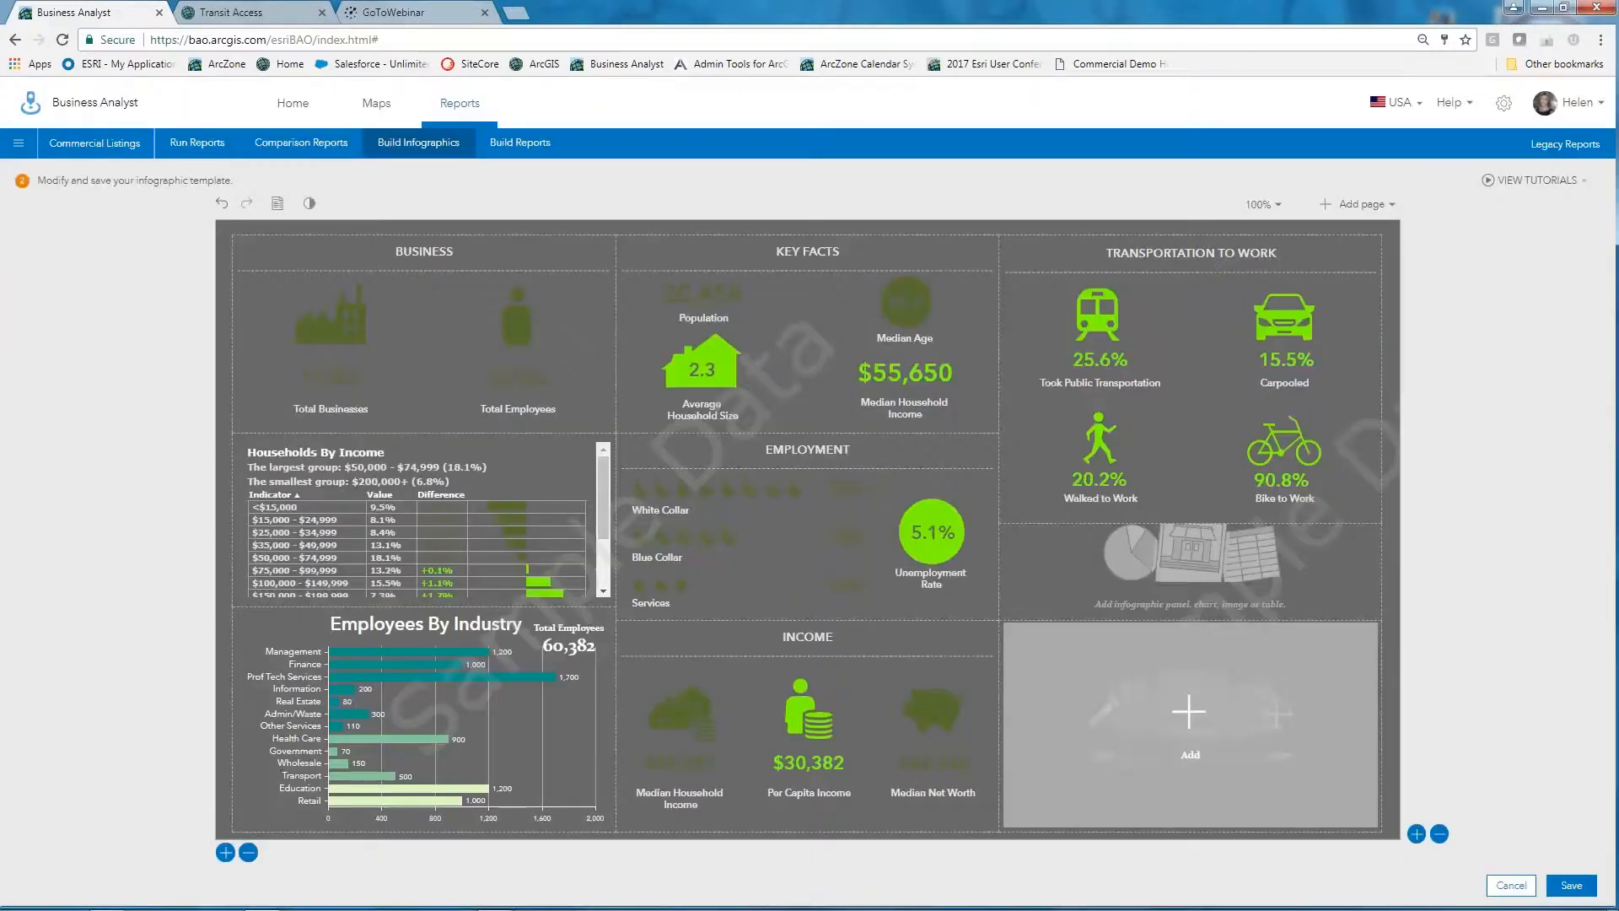
{"action": "mouse_move", "coordinate": [1187, 739]}
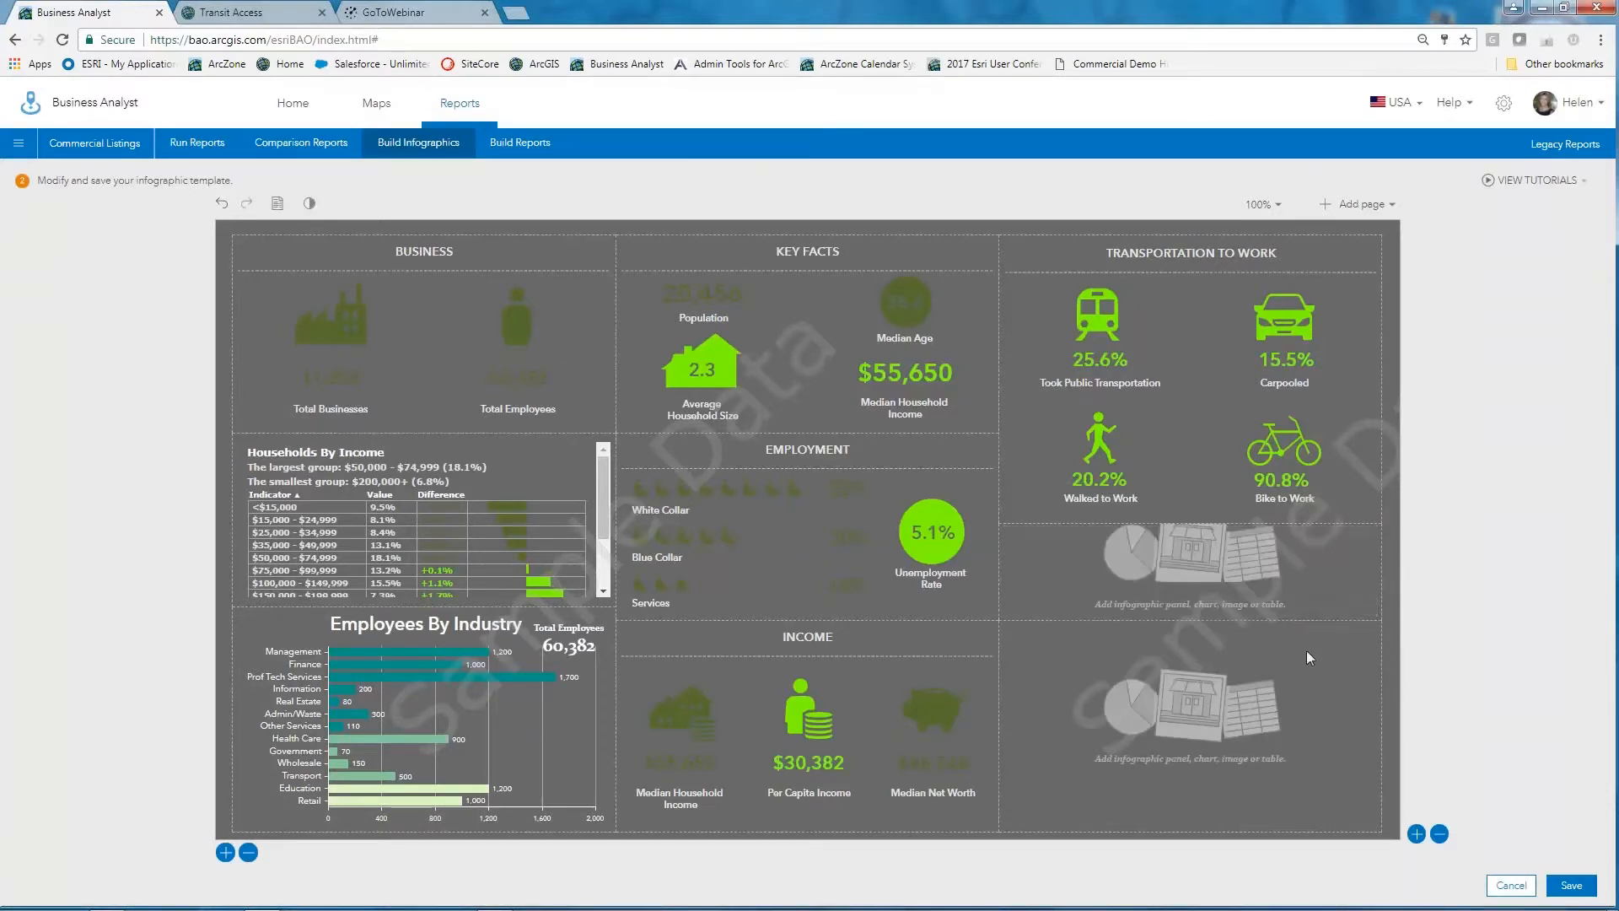
{"action": "left_click", "coordinate": [1250, 588]}
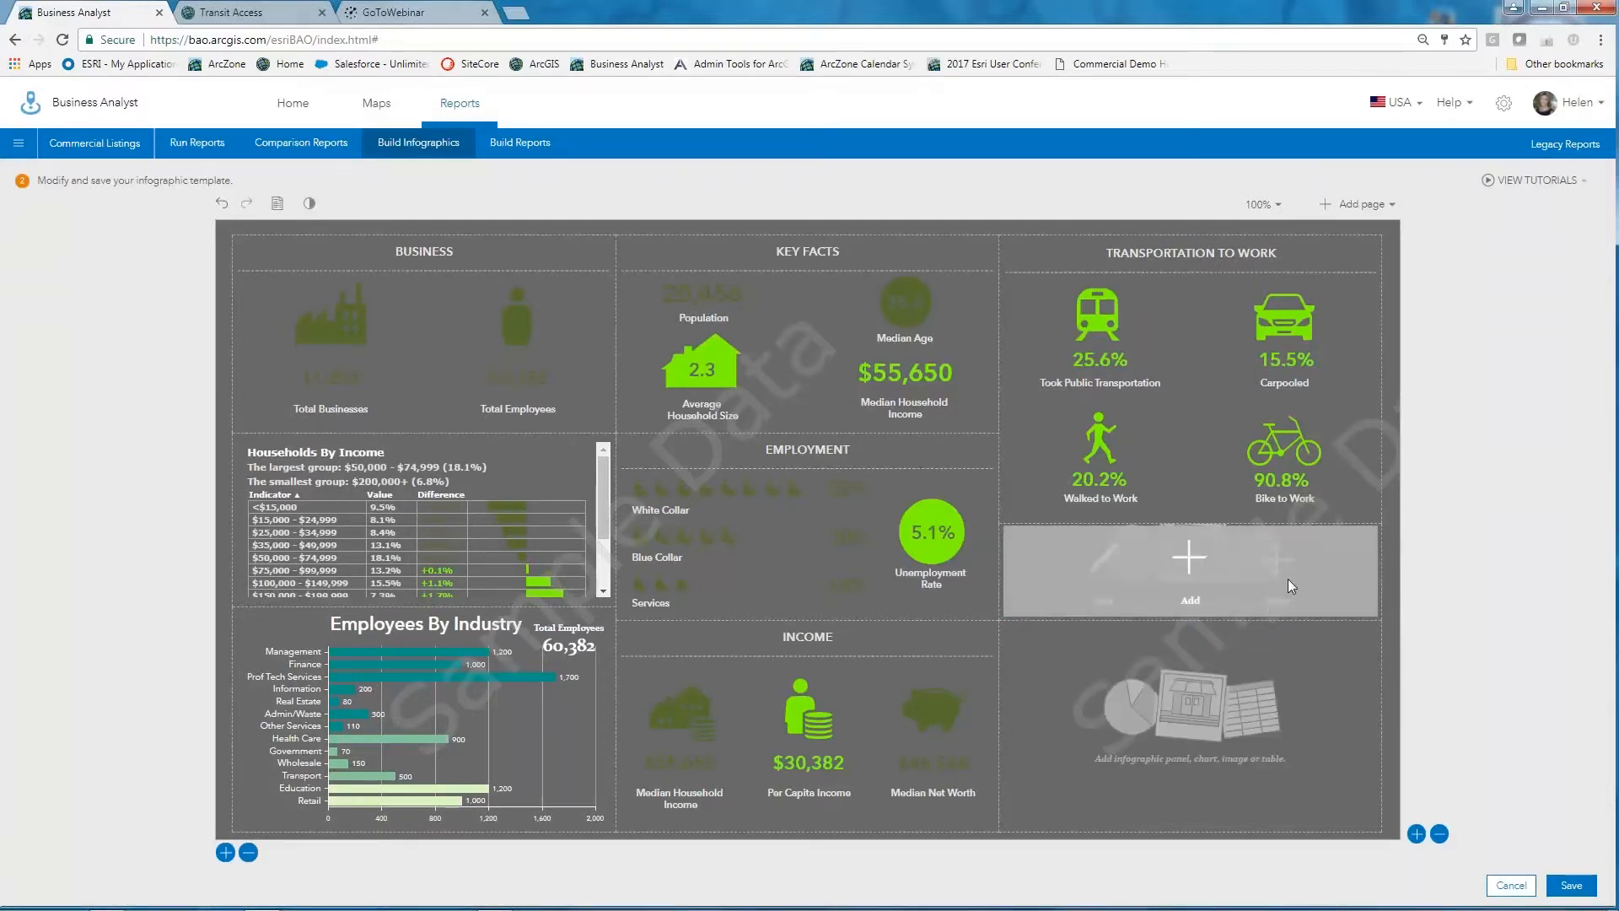
{"action": "mouse_move", "coordinate": [1225, 457]}
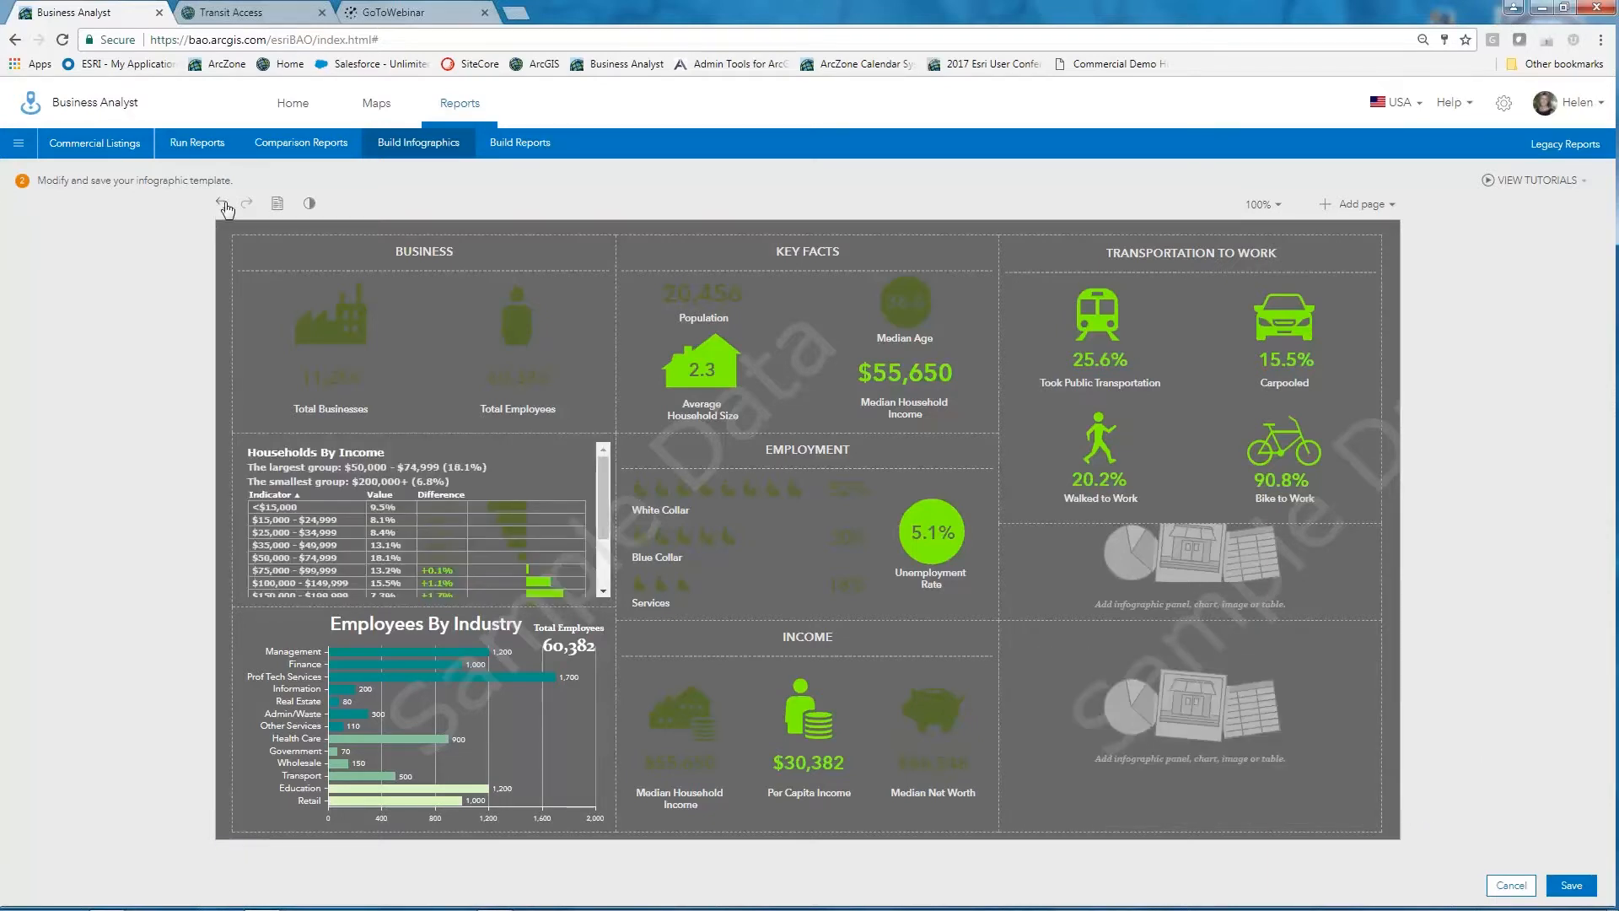
Step: Undo the theme changes, the row resize and the added Employees By Industry panel, and leave the template without saving
{"action": "left_click", "coordinate": [225, 204]}
{"action": "left_click", "coordinate": [224, 204]}
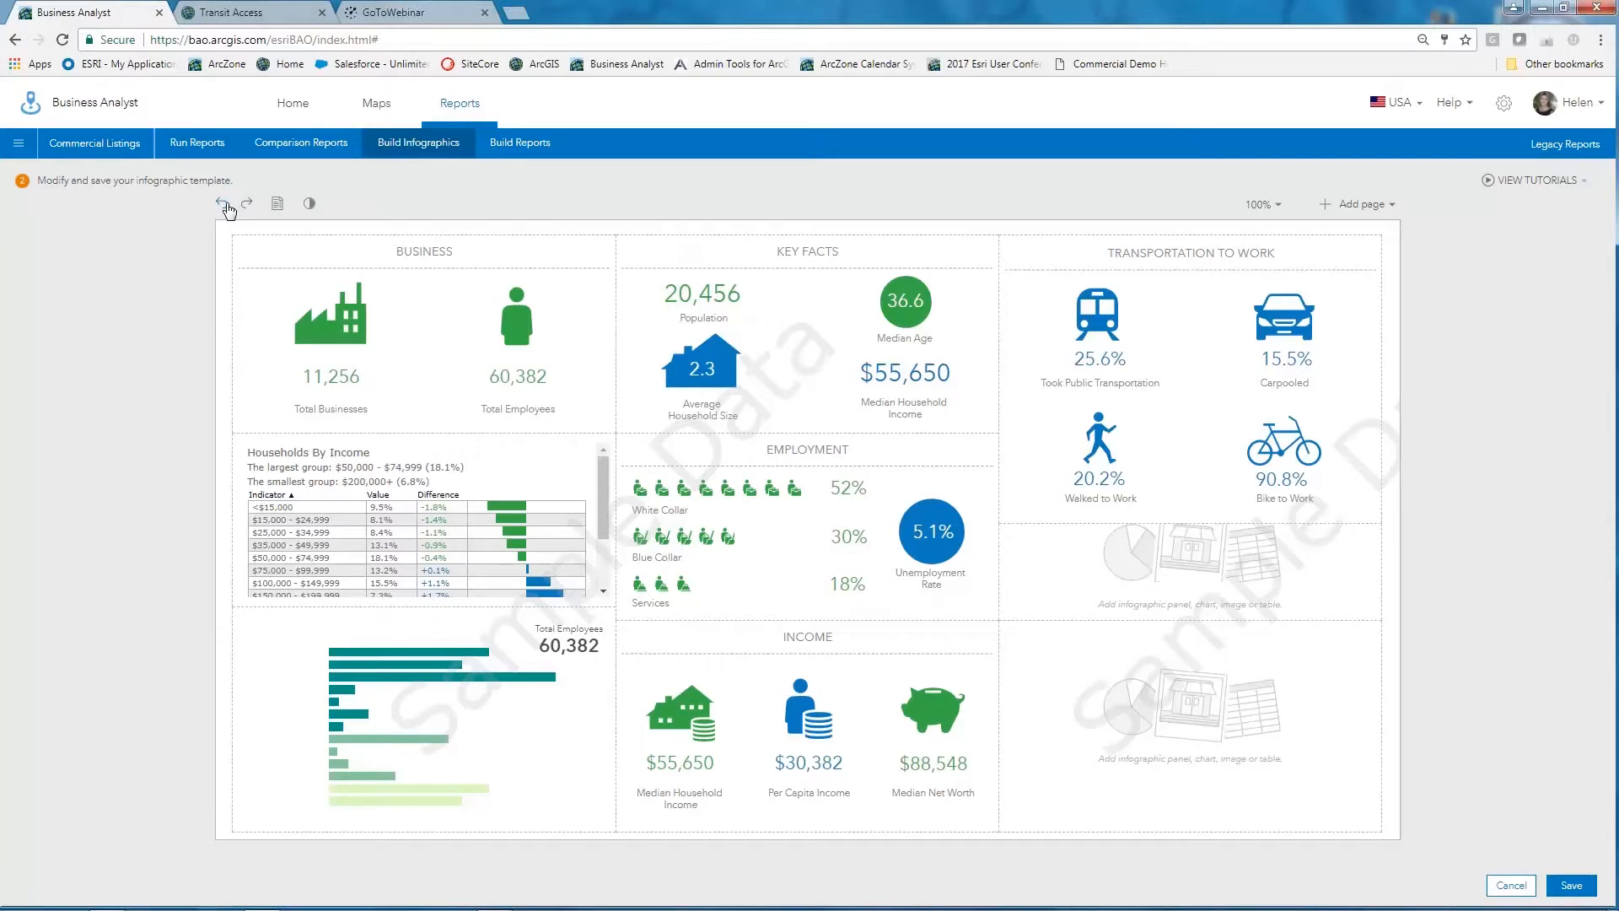
{"action": "left_click", "coordinate": [225, 205]}
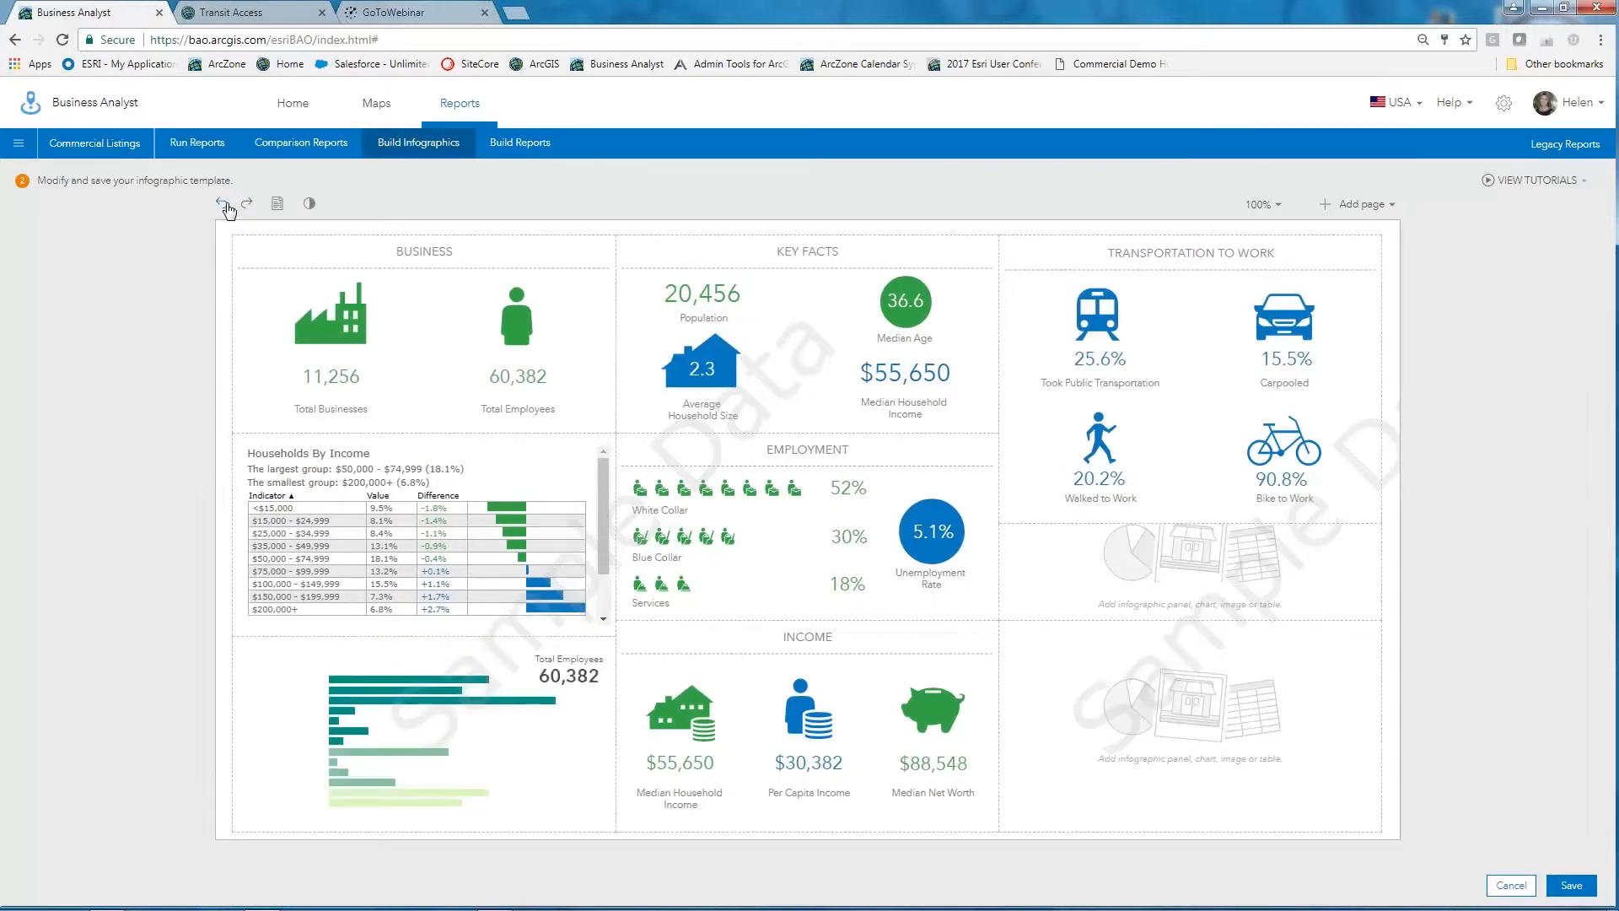
{"action": "left_click", "coordinate": [224, 204]}
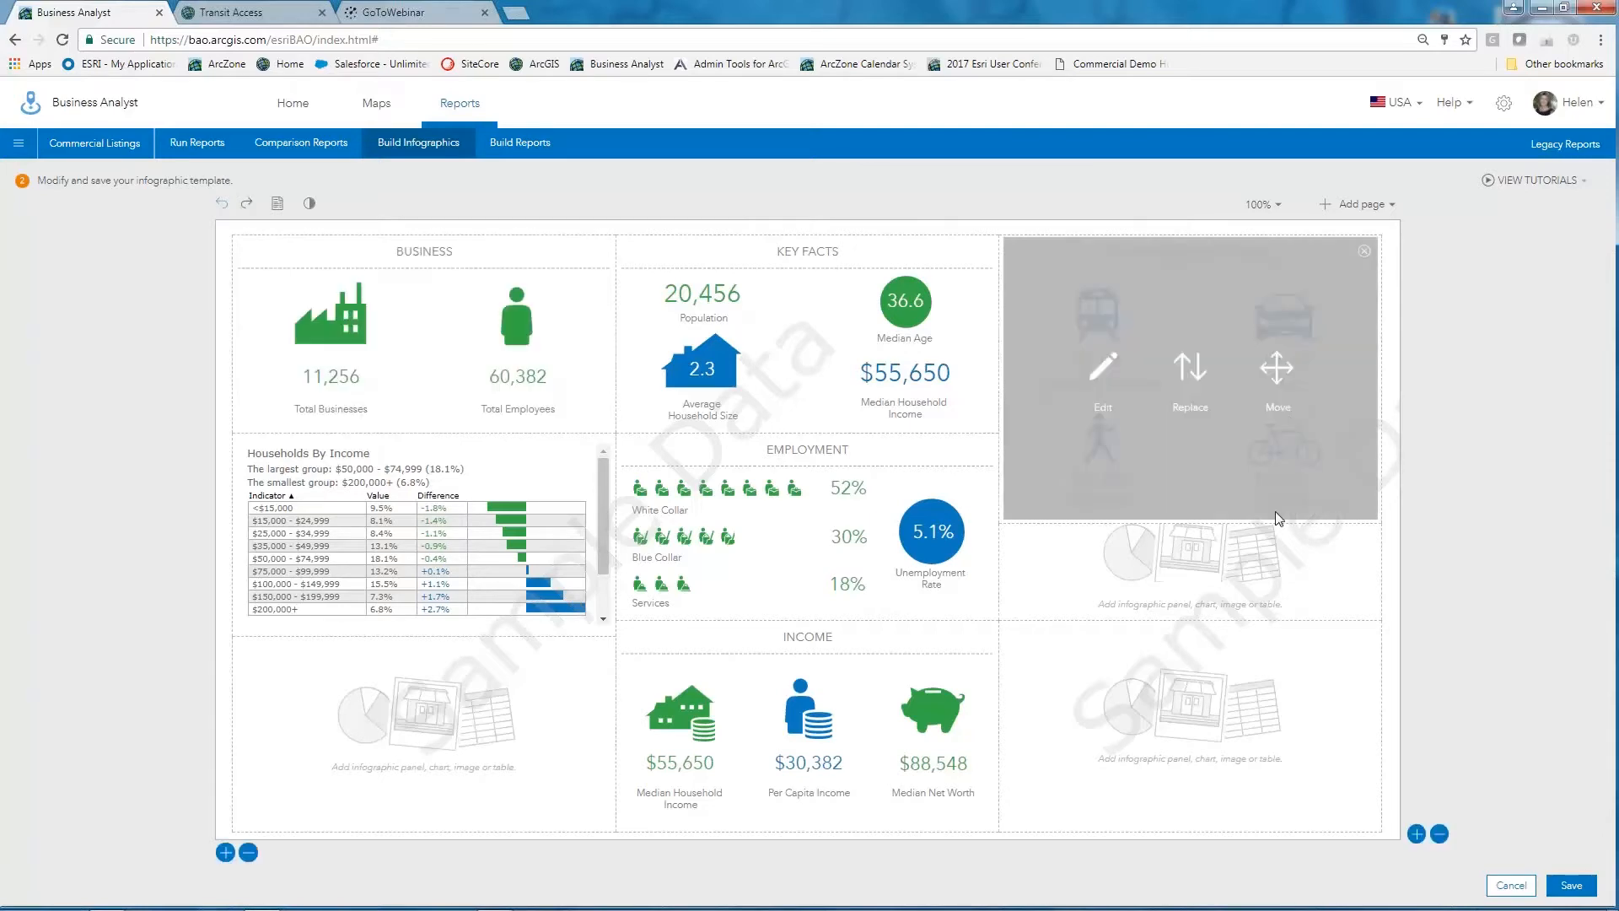
{"action": "left_click", "coordinate": [1511, 886]}
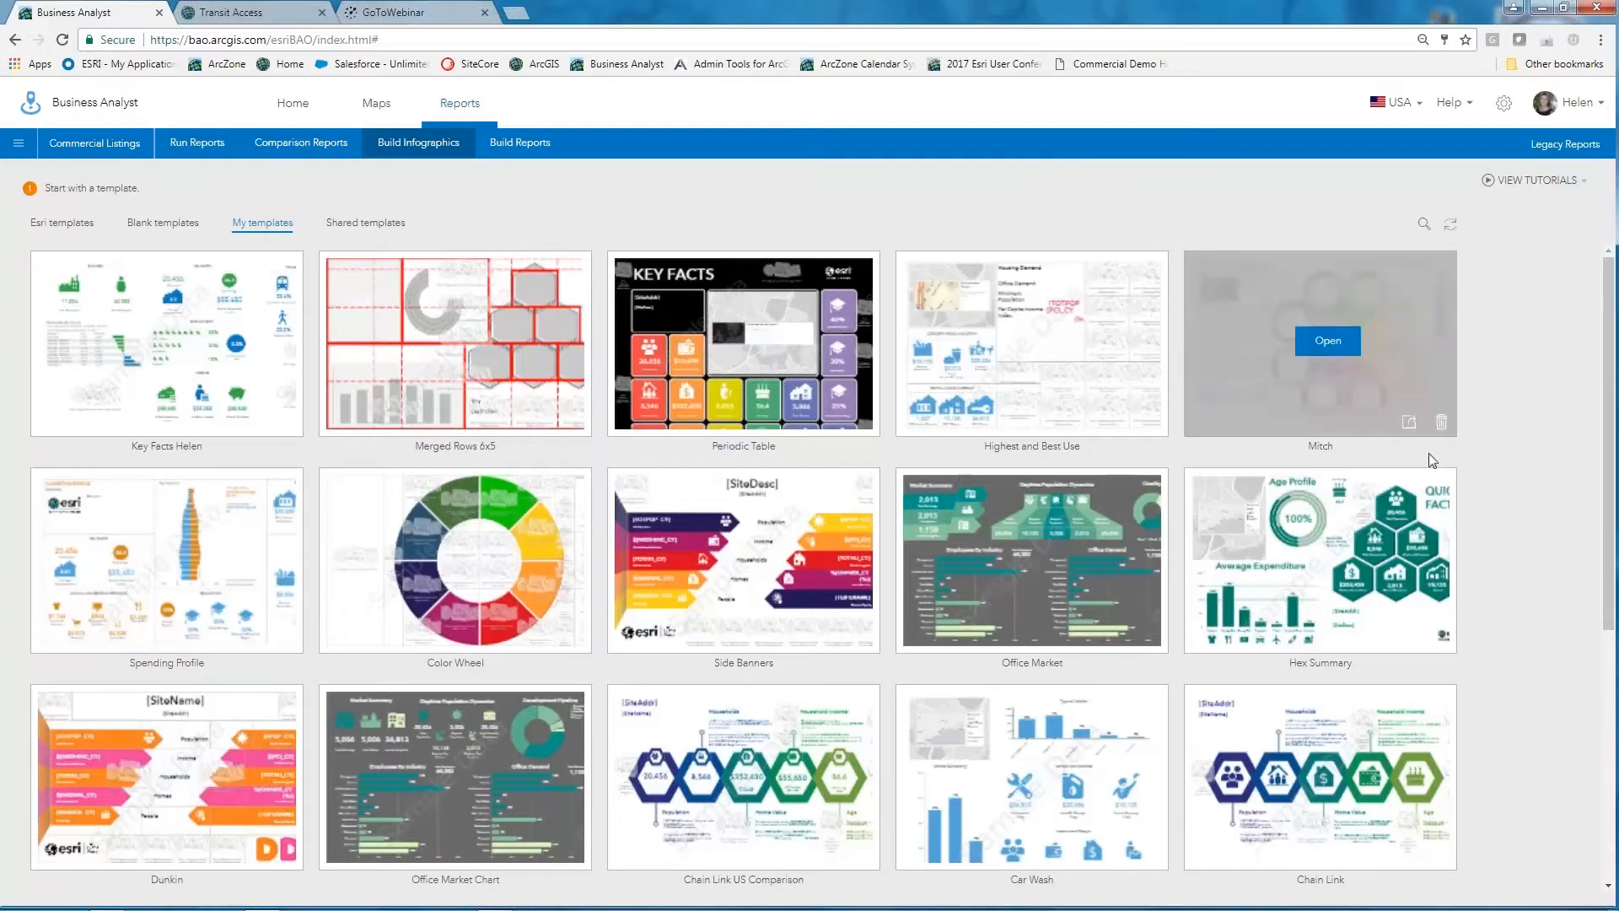
Step: Open the personal Side Banners template and examine its title and Population panels
{"action": "mouse_move", "coordinate": [520, 606]}
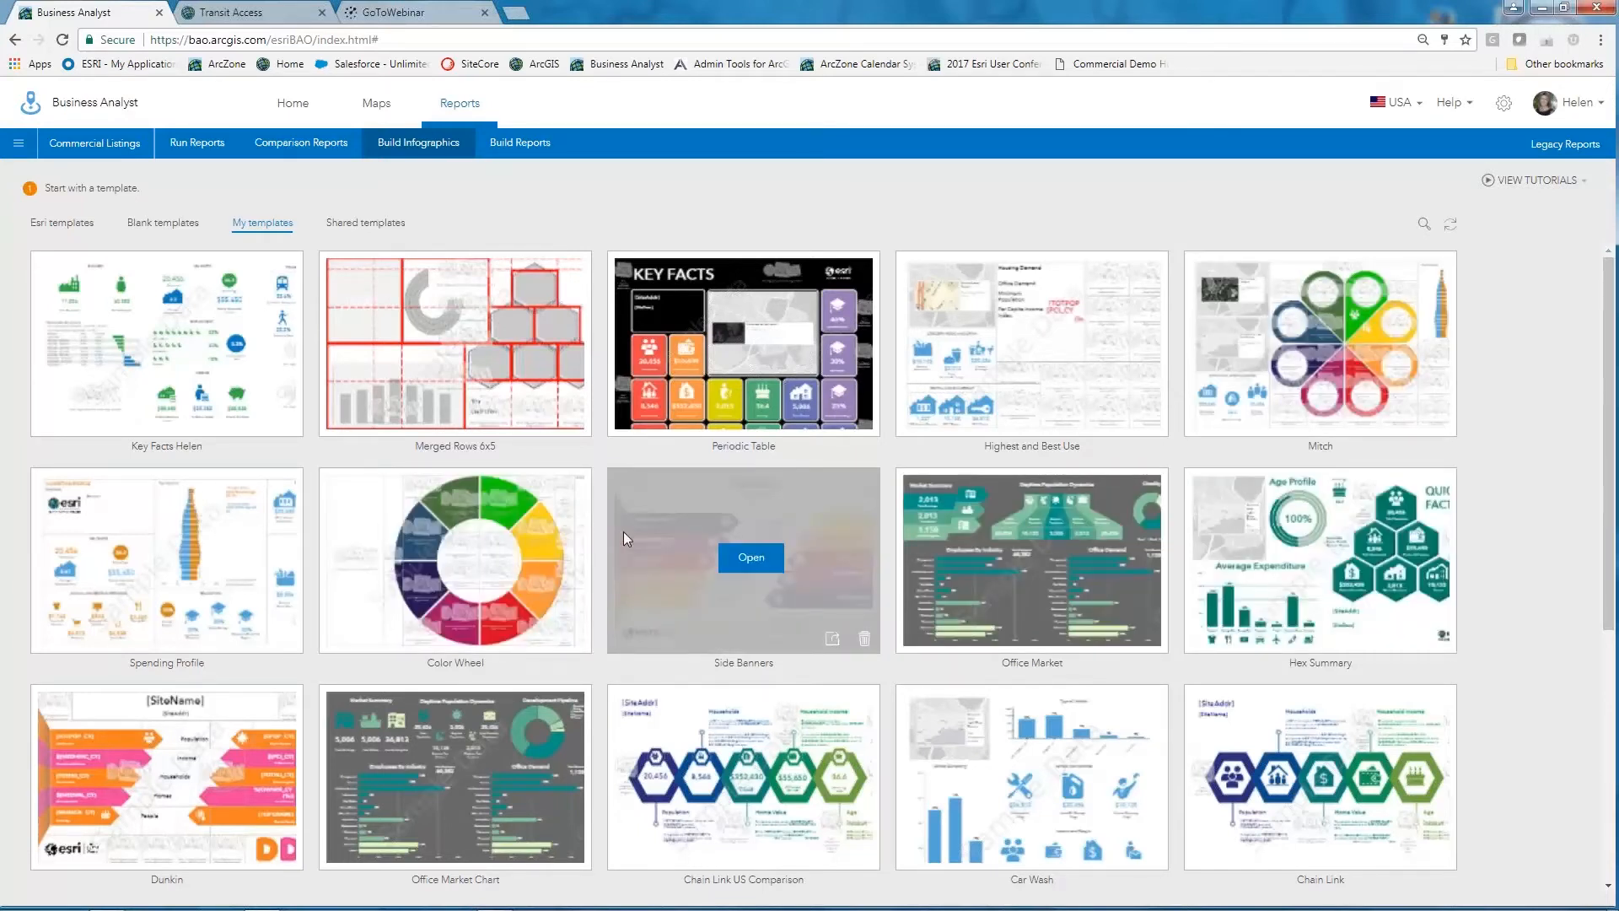
{"action": "left_click", "coordinate": [751, 558]}
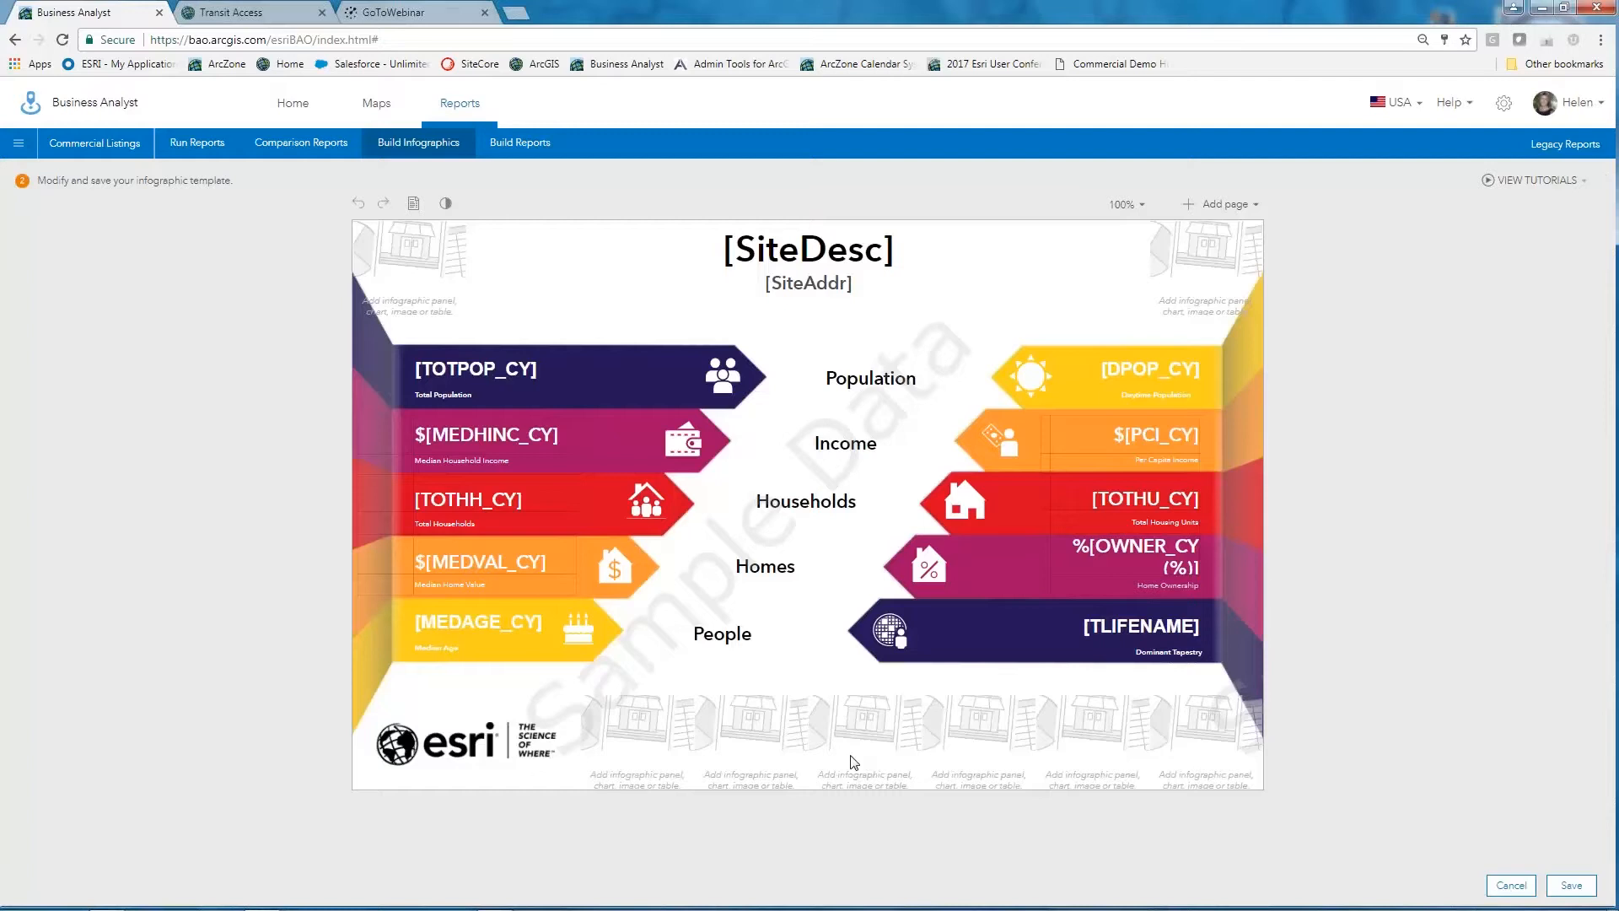
{"action": "mouse_move", "coordinate": [797, 278]}
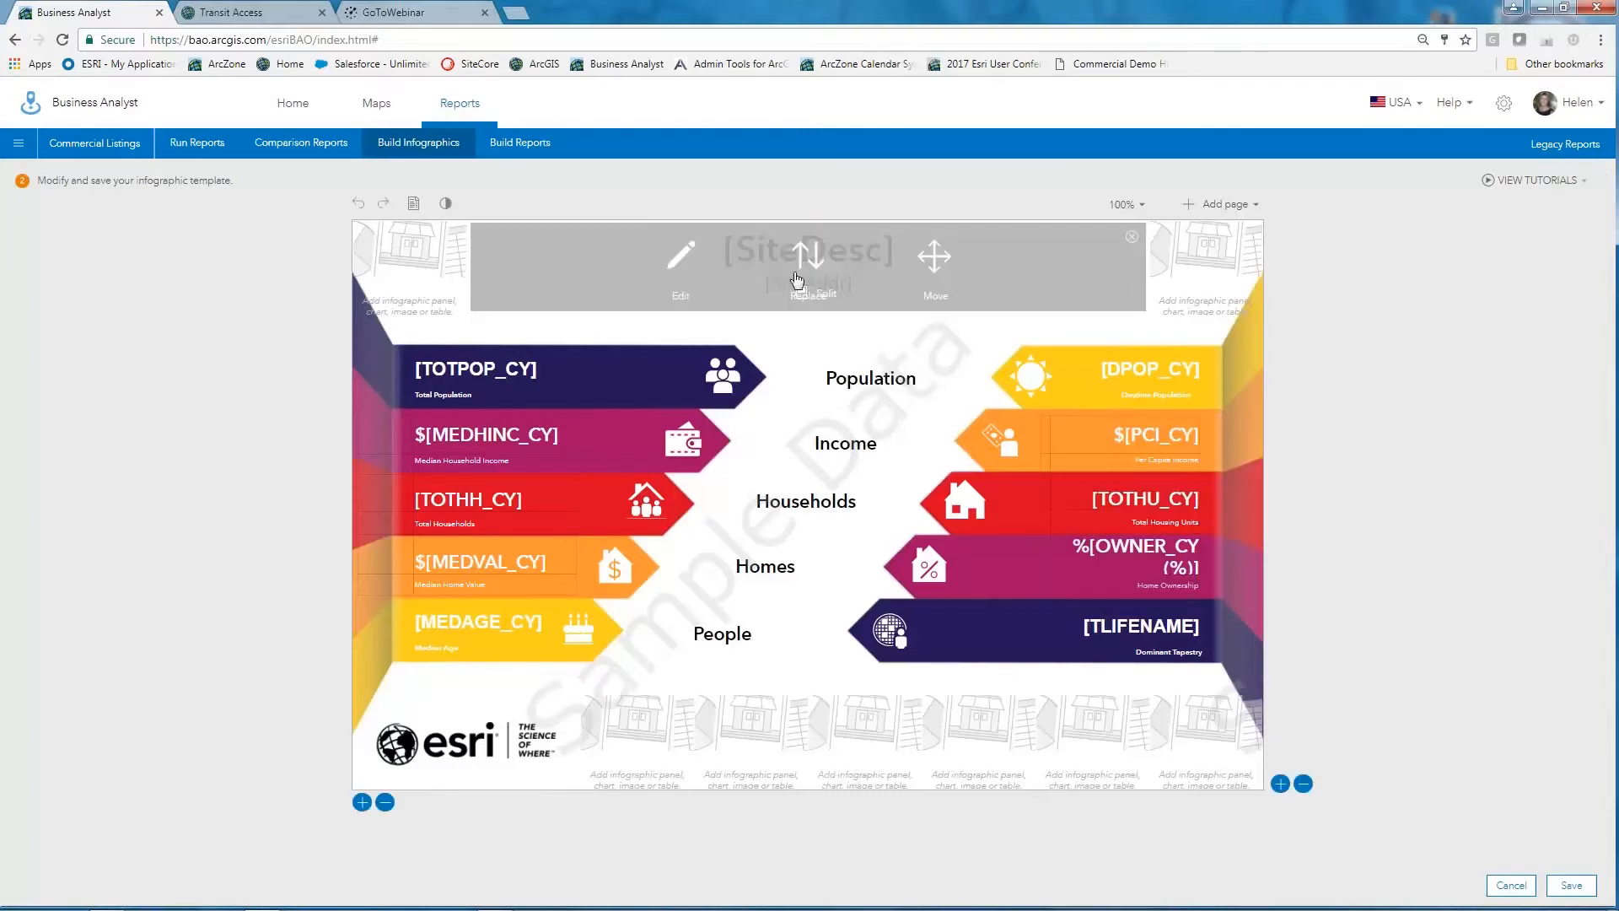
{"action": "mouse_move", "coordinate": [844, 355]}
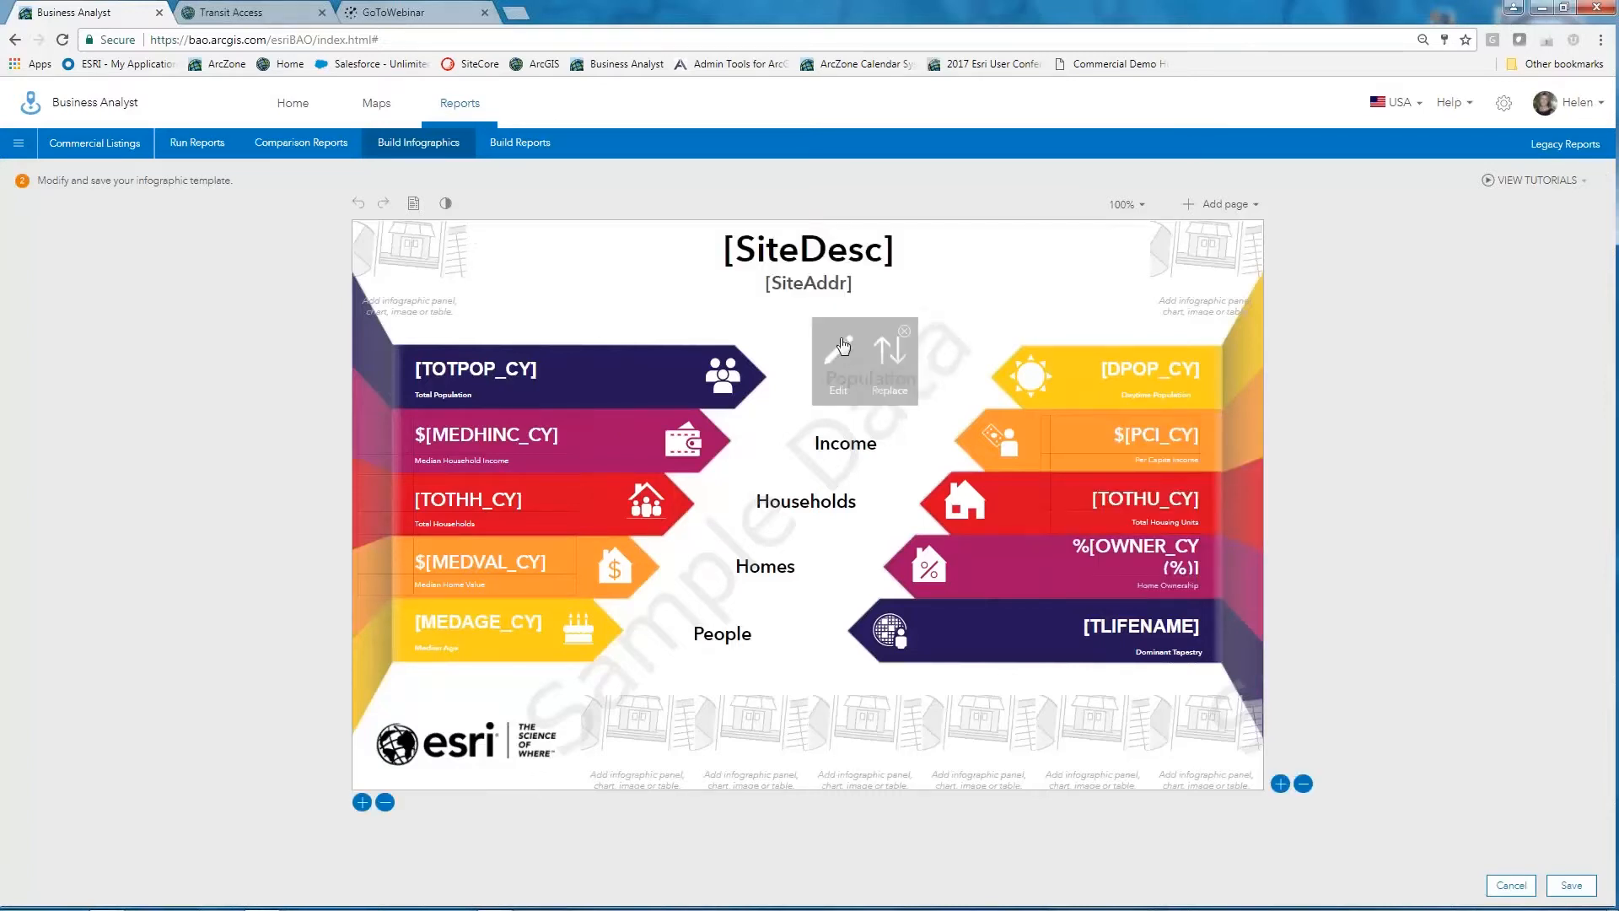
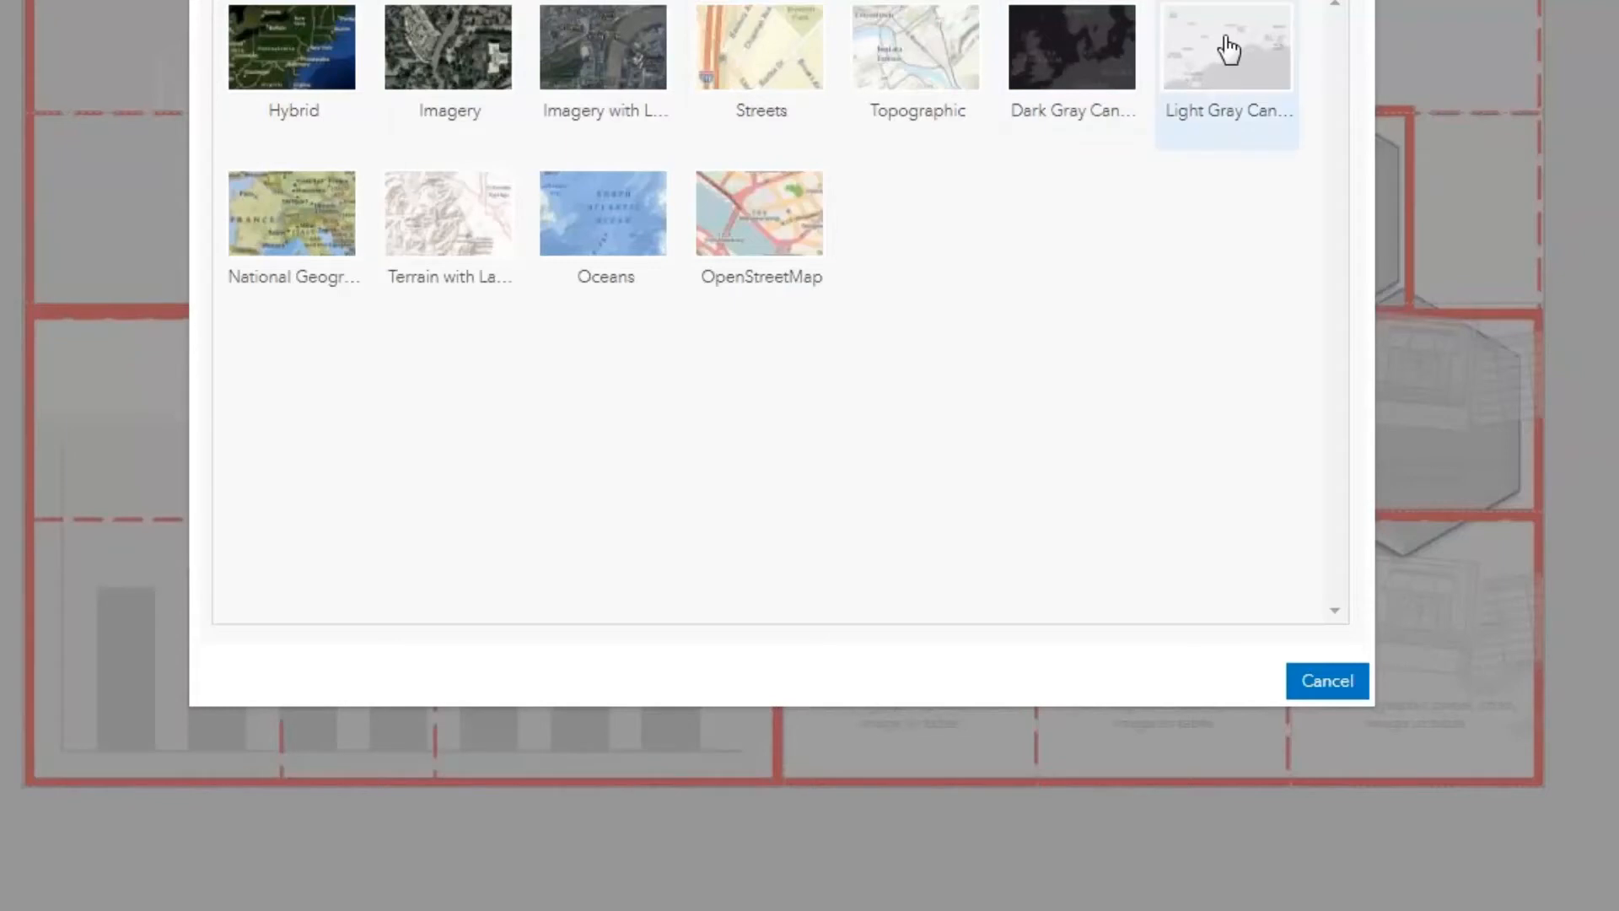
Step: Choose the Dark Gray Canvas basemap for the map panel and merge the three empty cells beside it in the last row
{"action": "left_click", "coordinate": [1067, 60]}
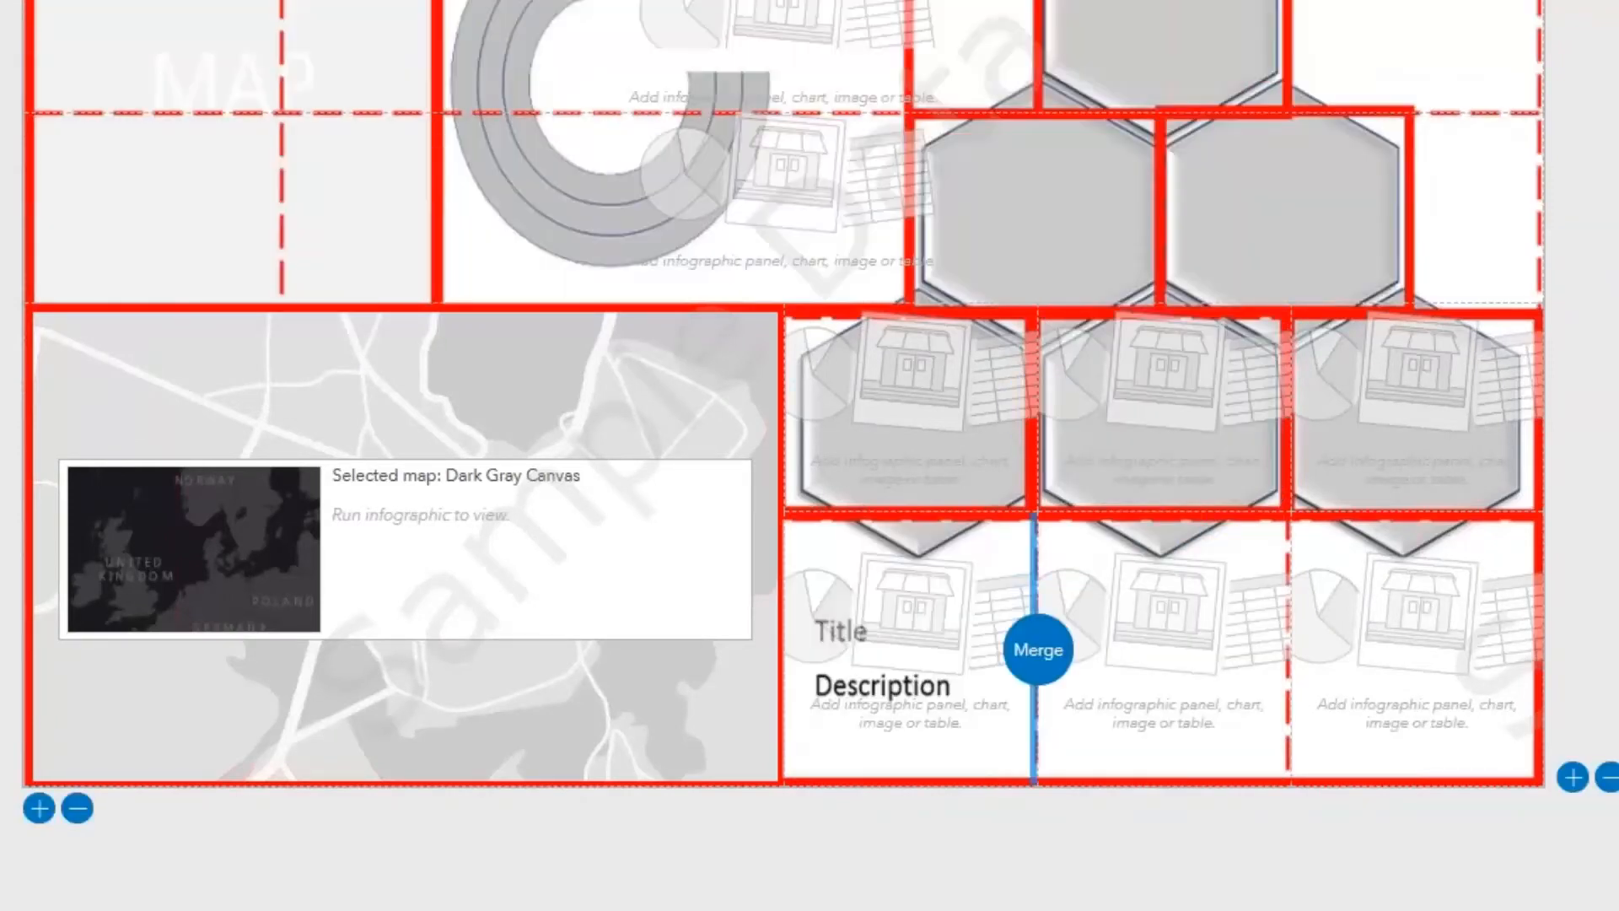
{"action": "left_click", "coordinate": [1039, 656]}
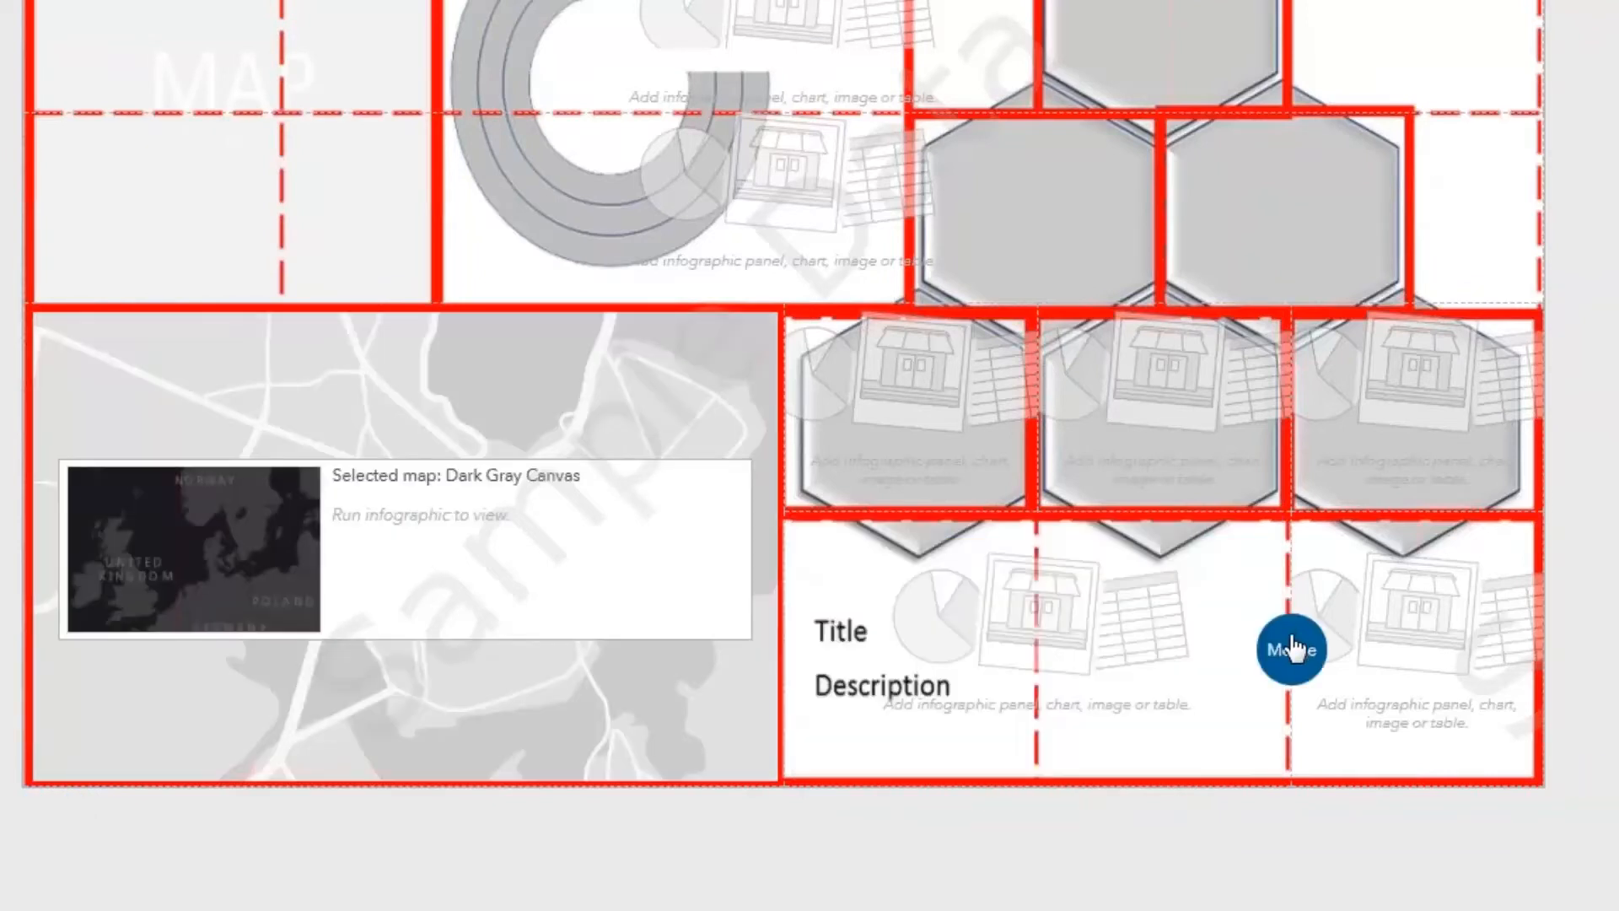
{"action": "left_click", "coordinate": [1290, 643]}
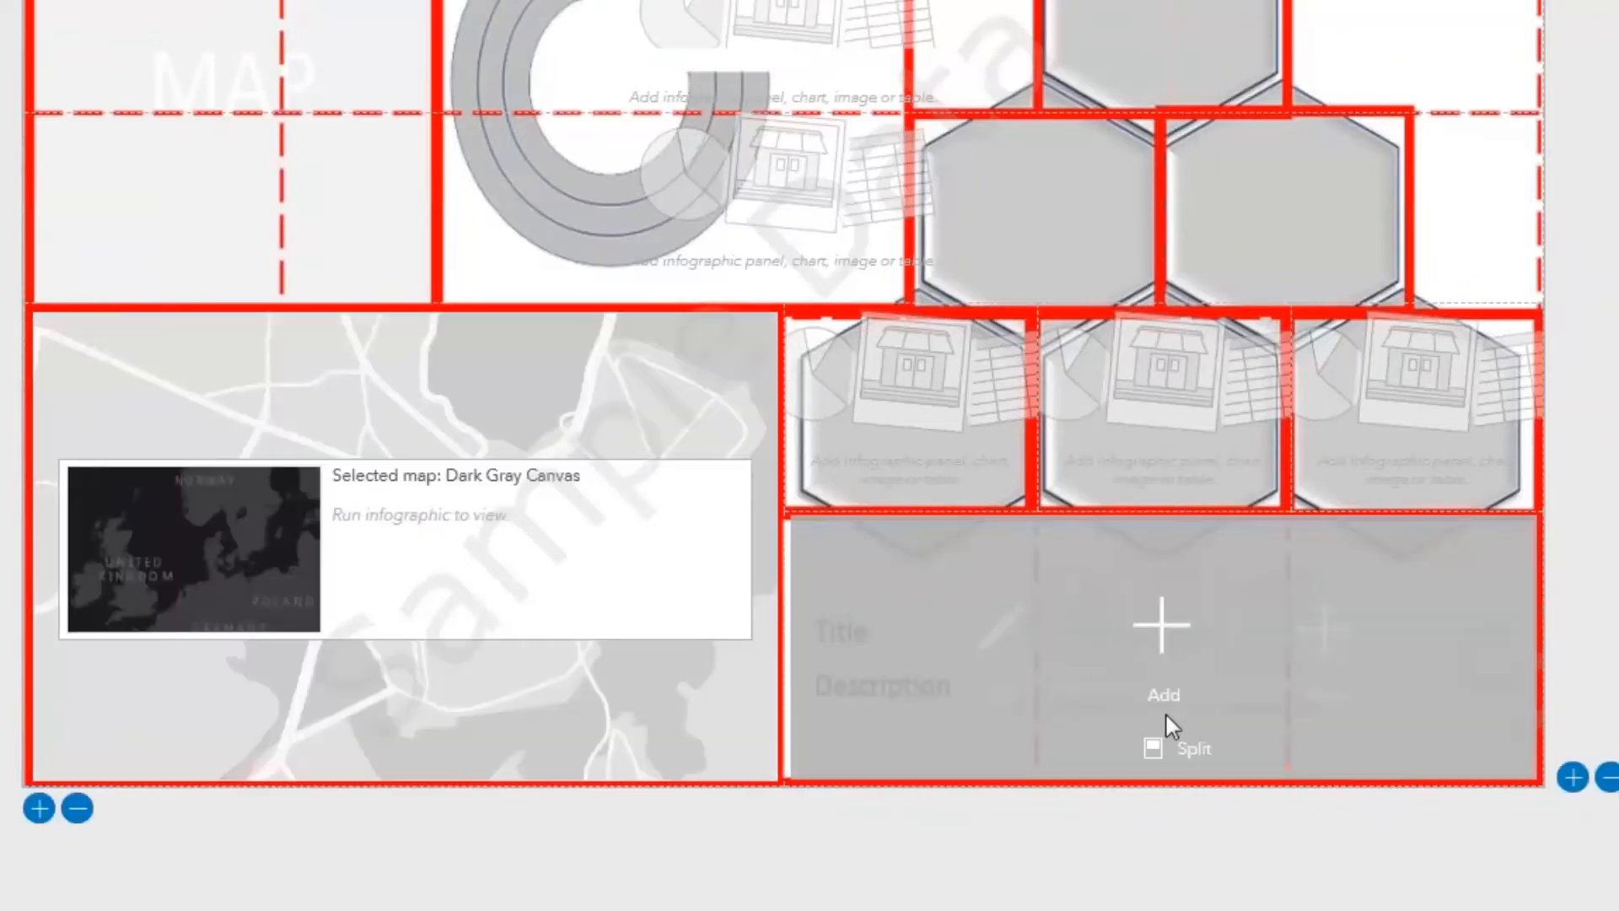
Step: Add the Site Details panel from the Portrait Property Flyer template to the merged cell
{"action": "left_click", "coordinate": [1162, 643]}
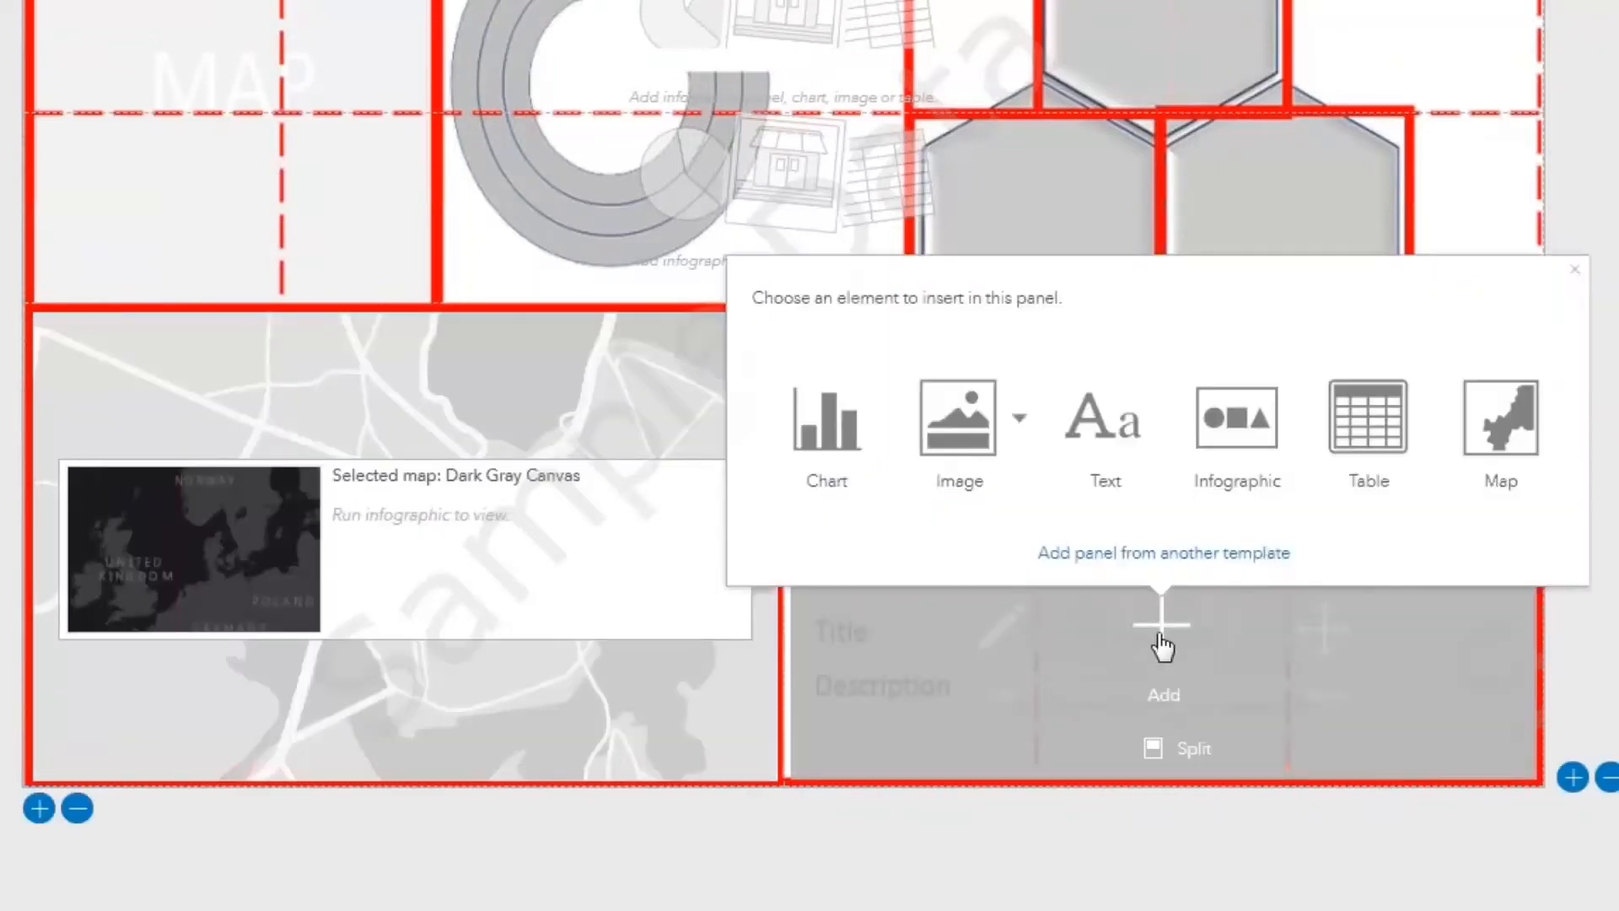
{"action": "left_click", "coordinate": [1130, 557]}
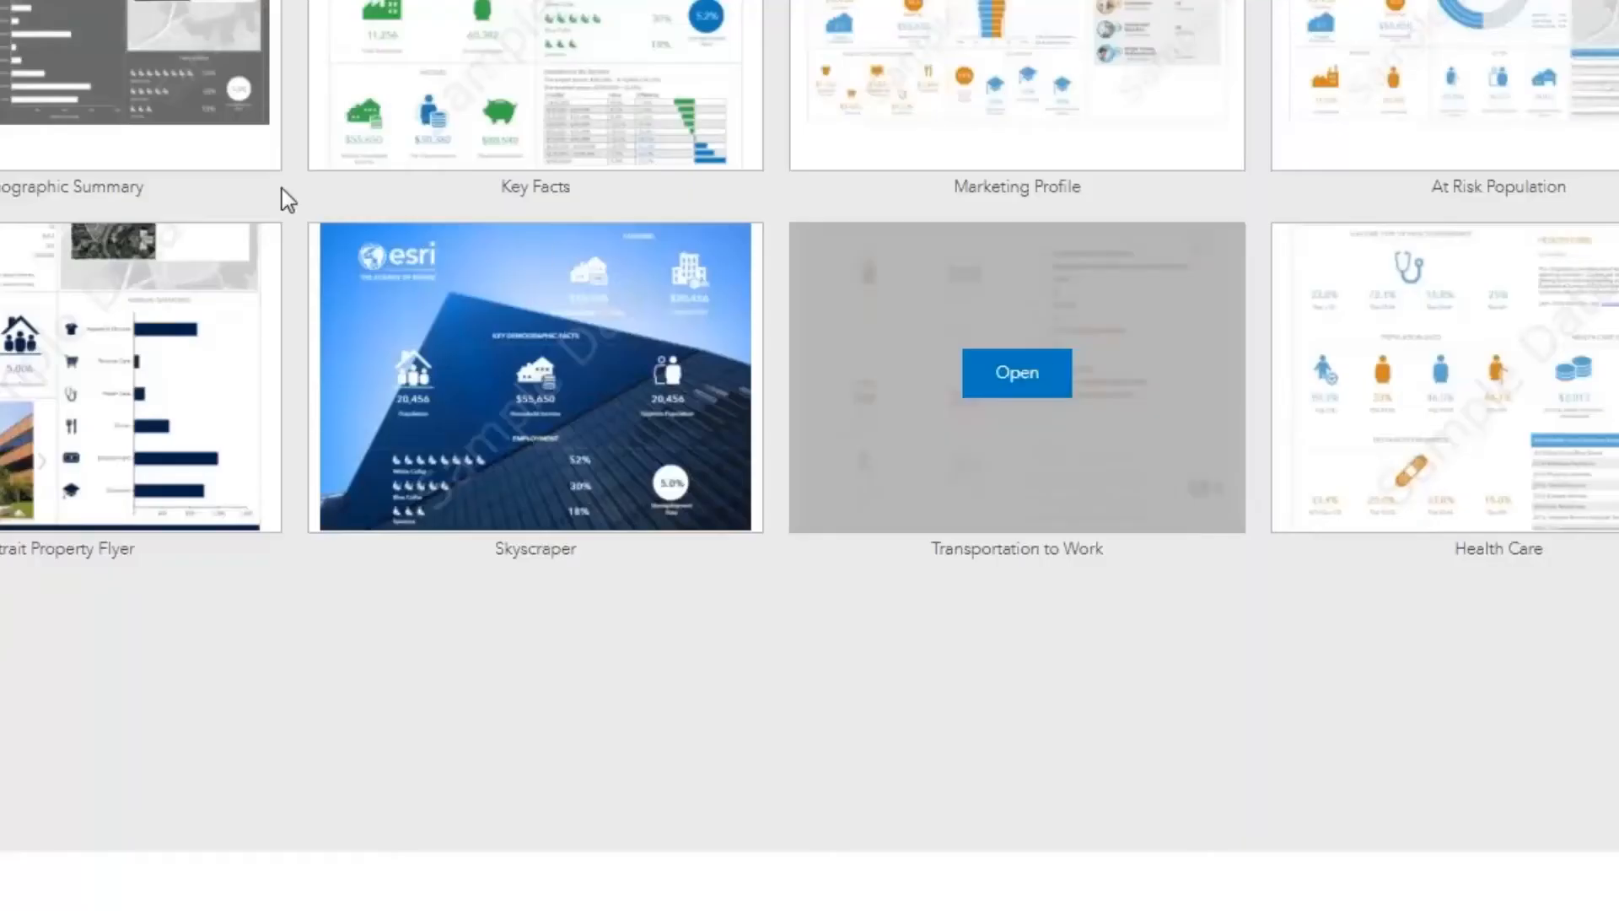
{"action": "left_click", "coordinate": [46, 371]}
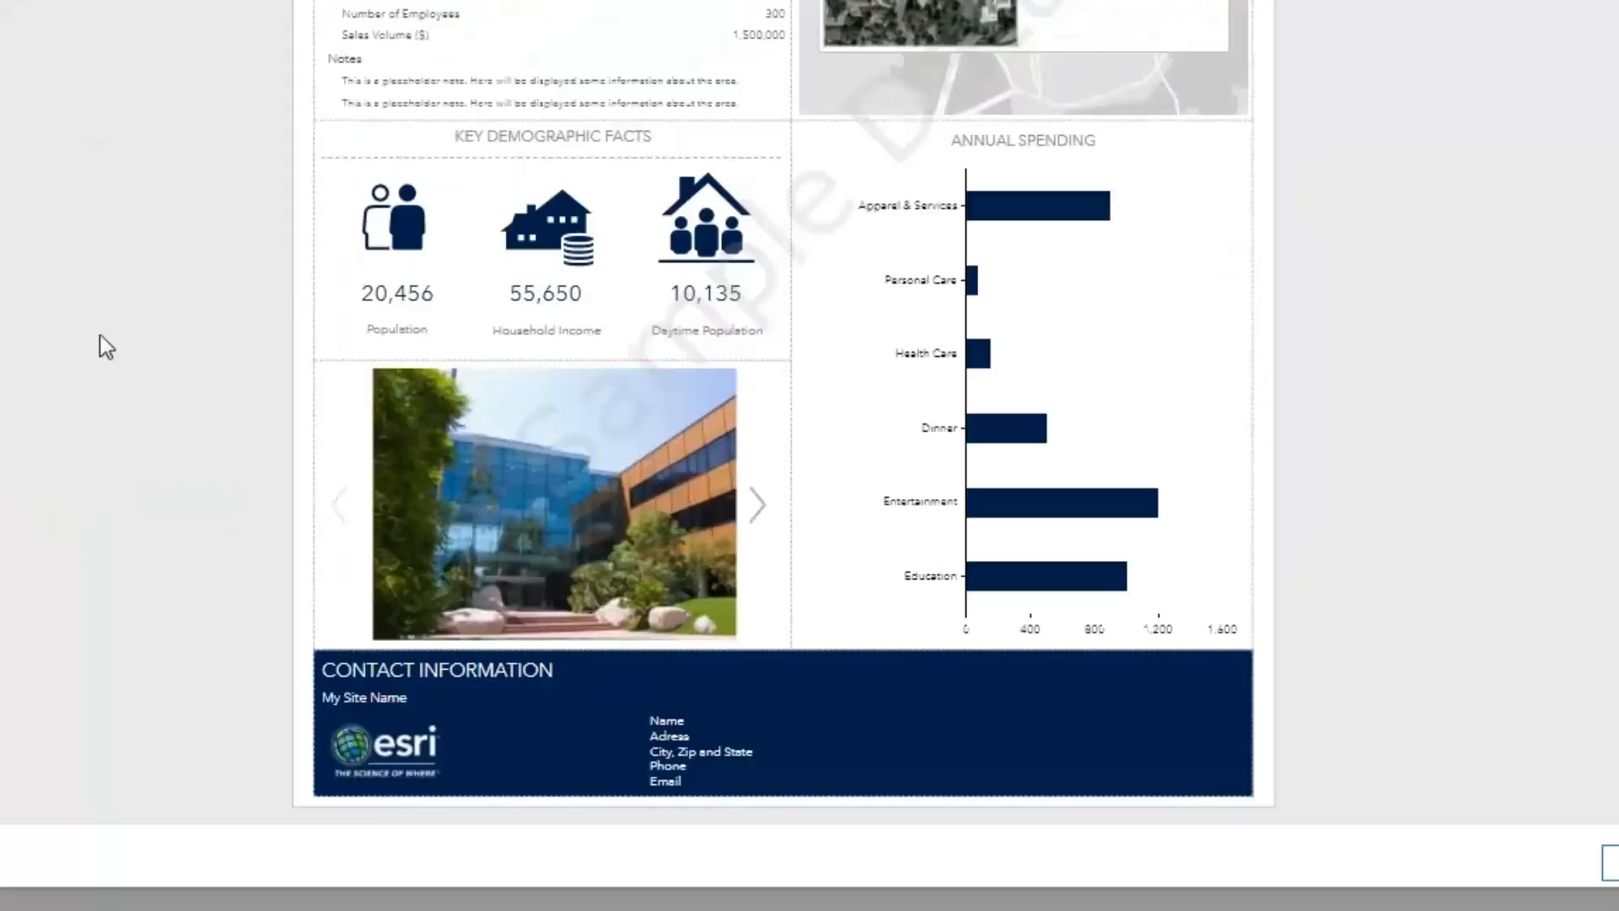
{"action": "left_click", "coordinate": [565, 6]}
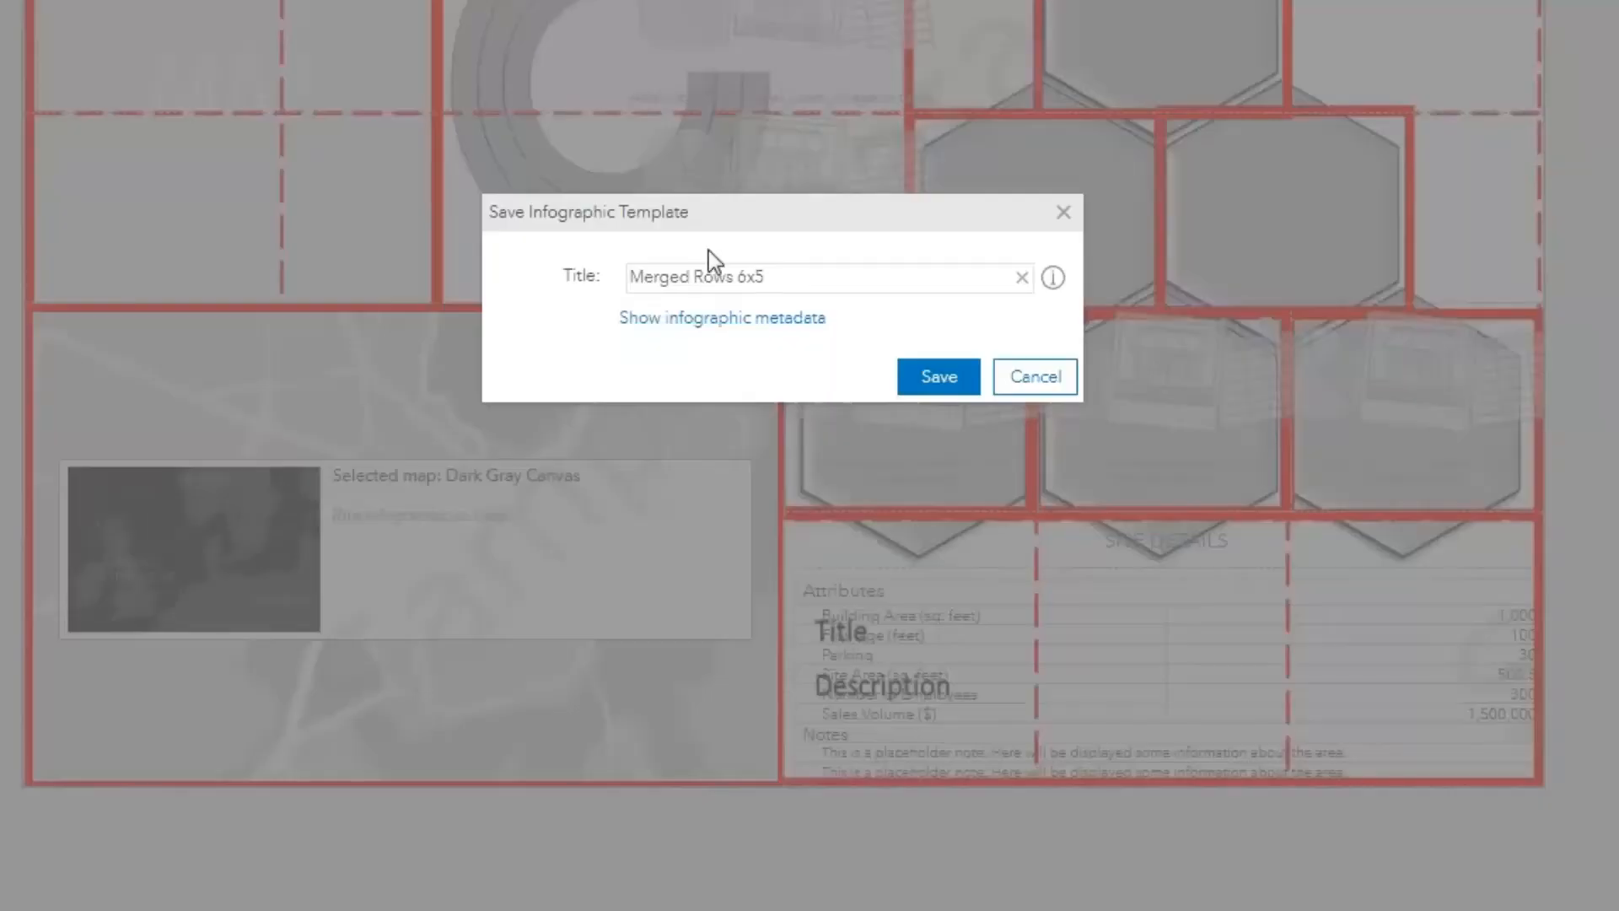
Step: Save the infographic template with the title "Custom Template for Property Flyer"
{"action": "key", "text": "ctrl+shift+Left"}
{"action": "key", "text": "ctrl+shift+Left"}
{"action": "key", "text": "ctrl+shift+Left"}
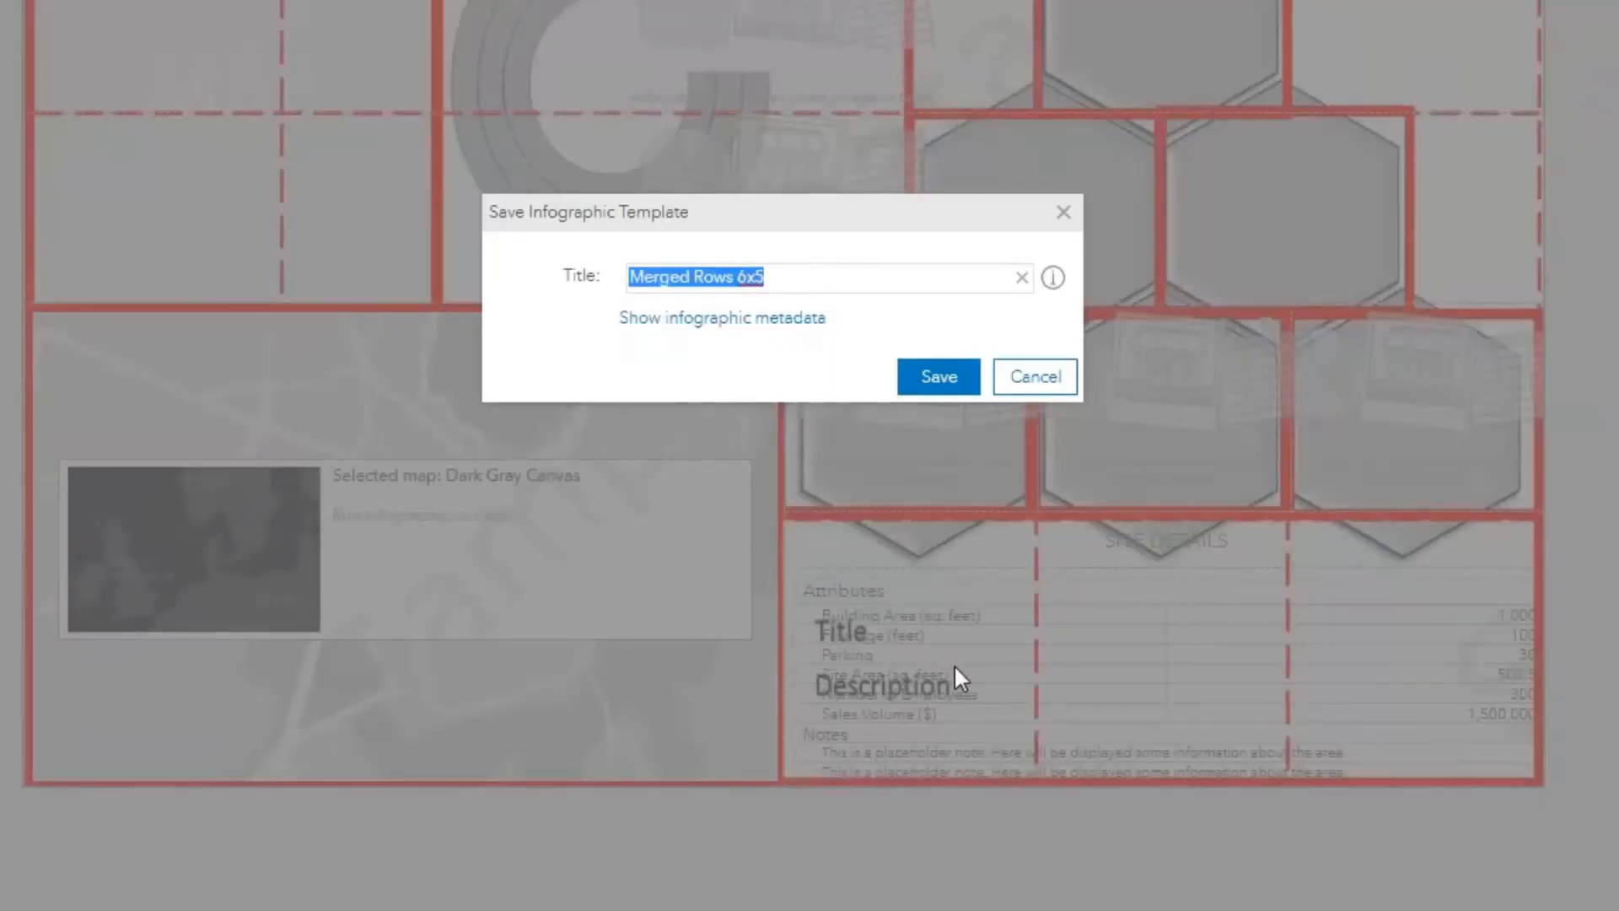
{"action": "type", "text": "Custom"}
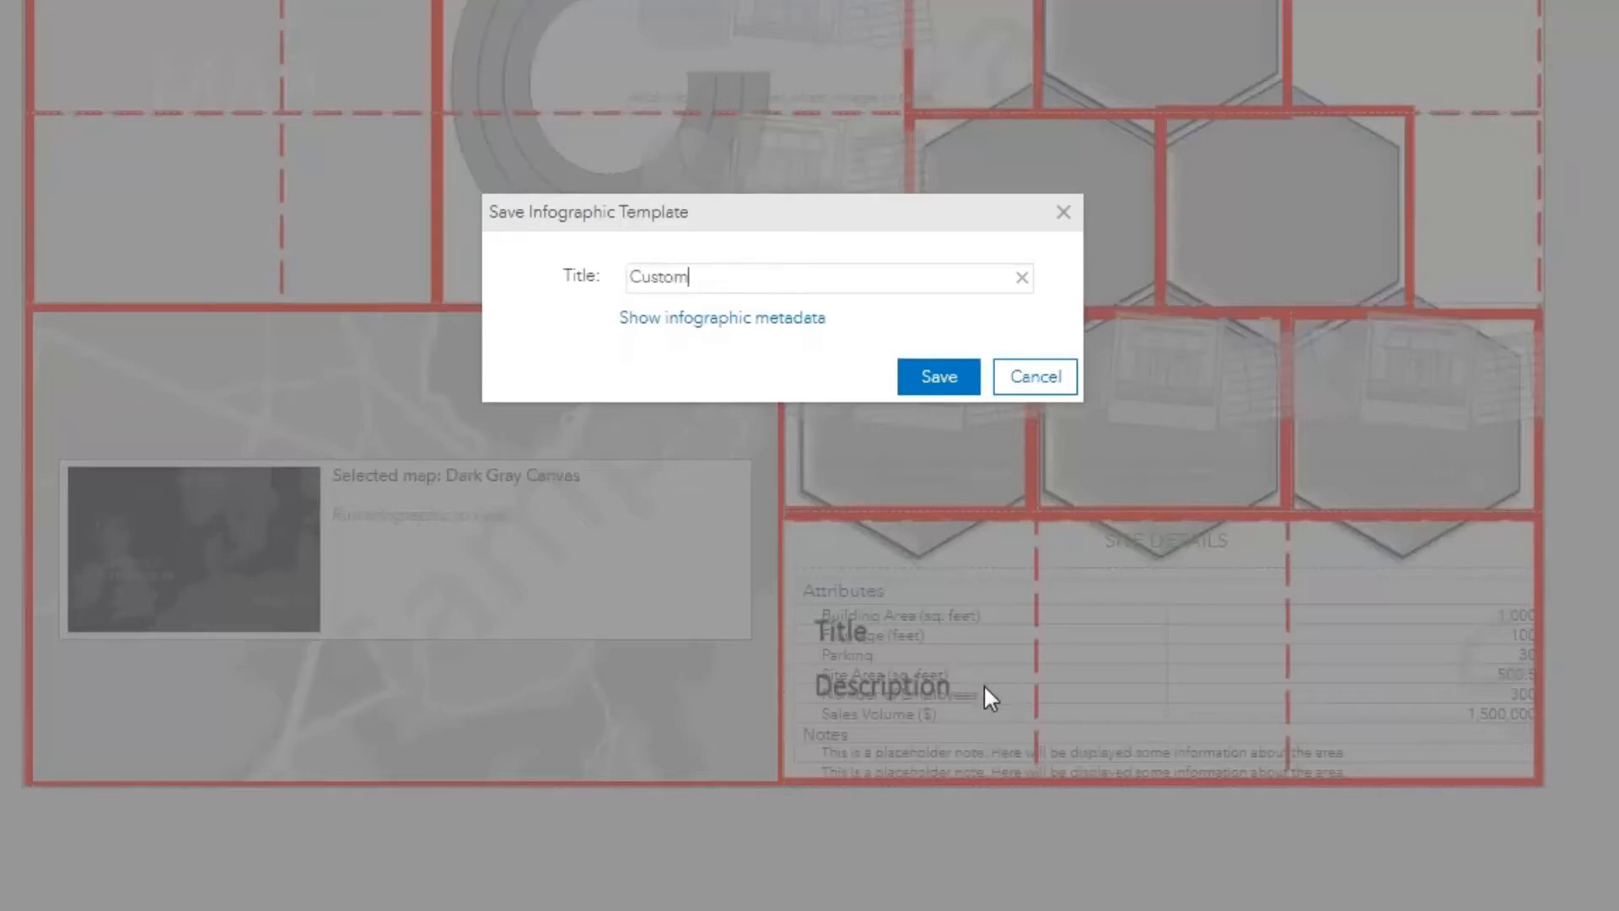
{"action": "type", "text": " Template for  Property Flyer"}
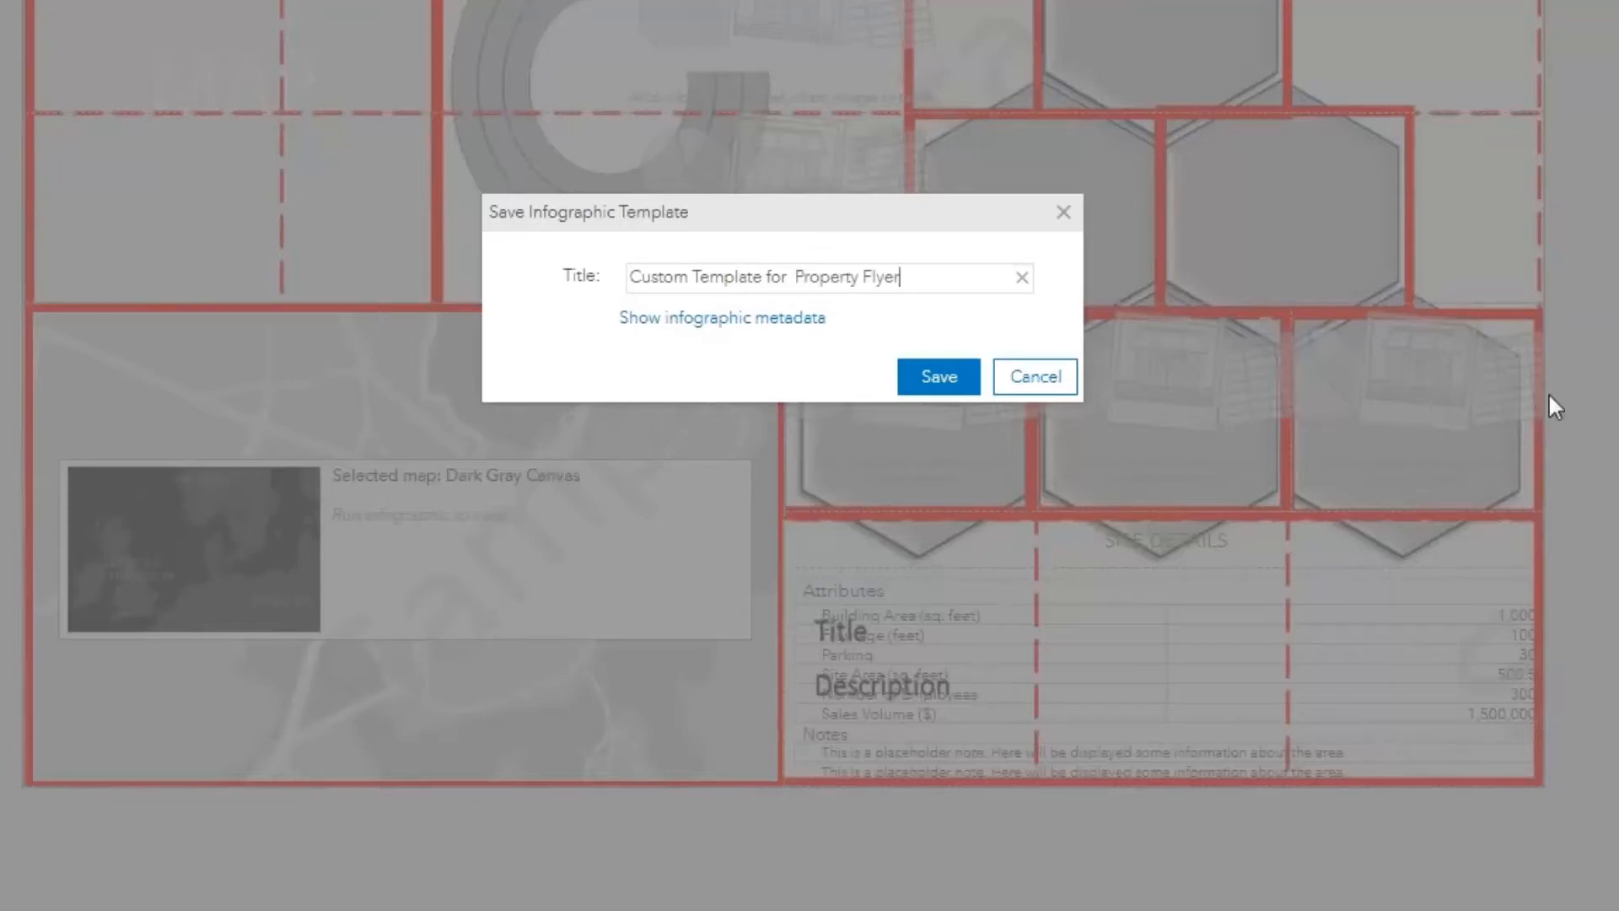
{"action": "left_click", "coordinate": [935, 377]}
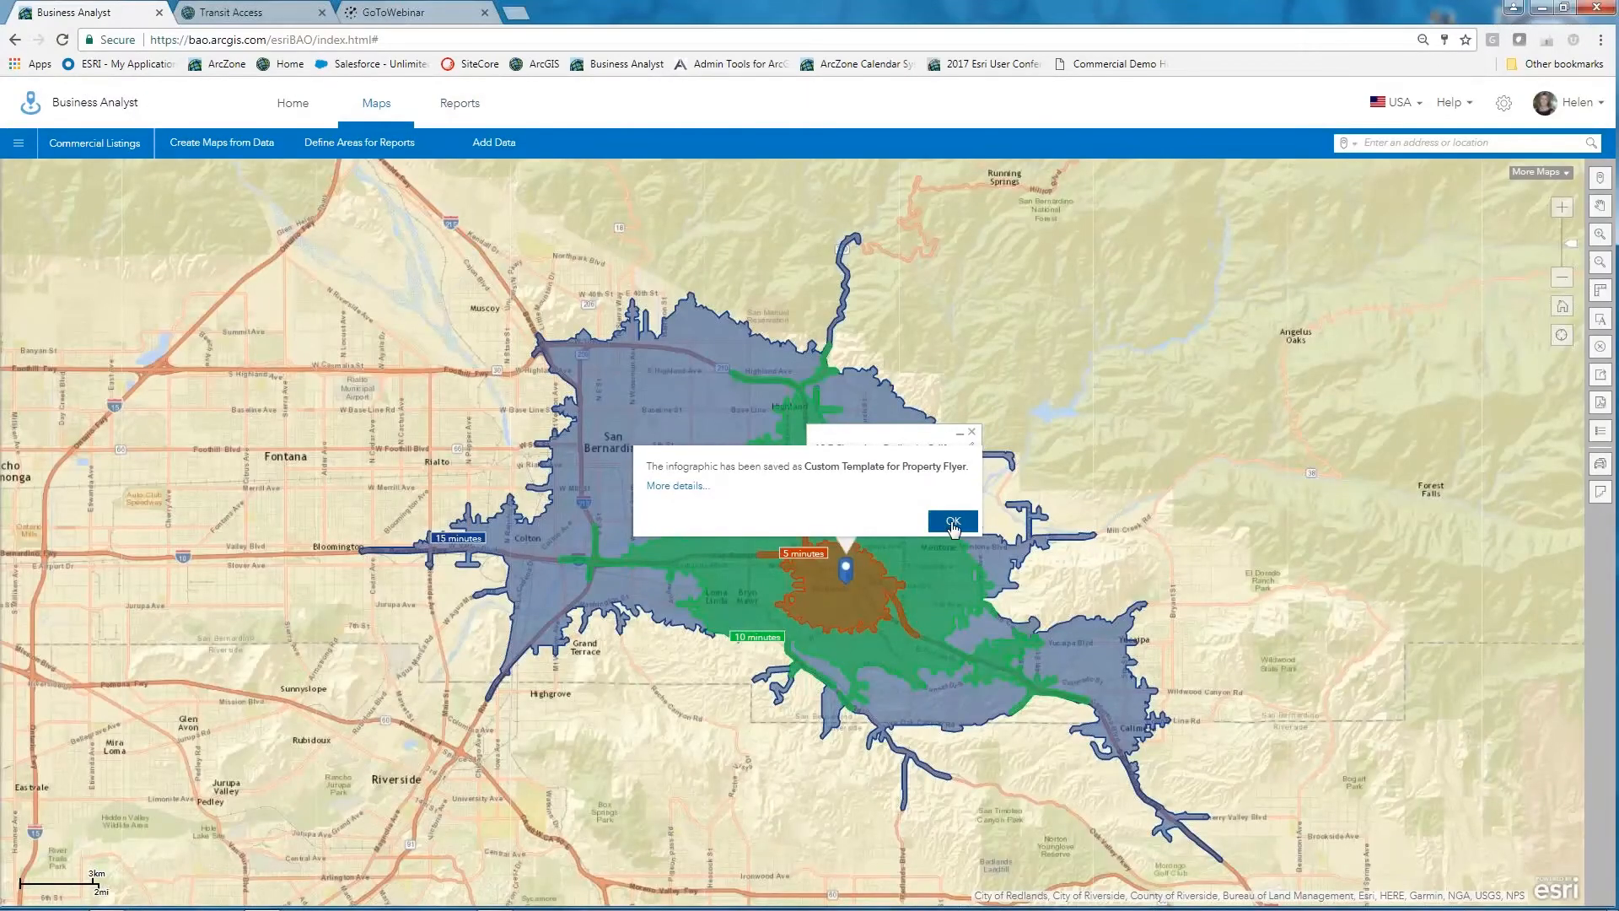
{"action": "left_click", "coordinate": [953, 520]}
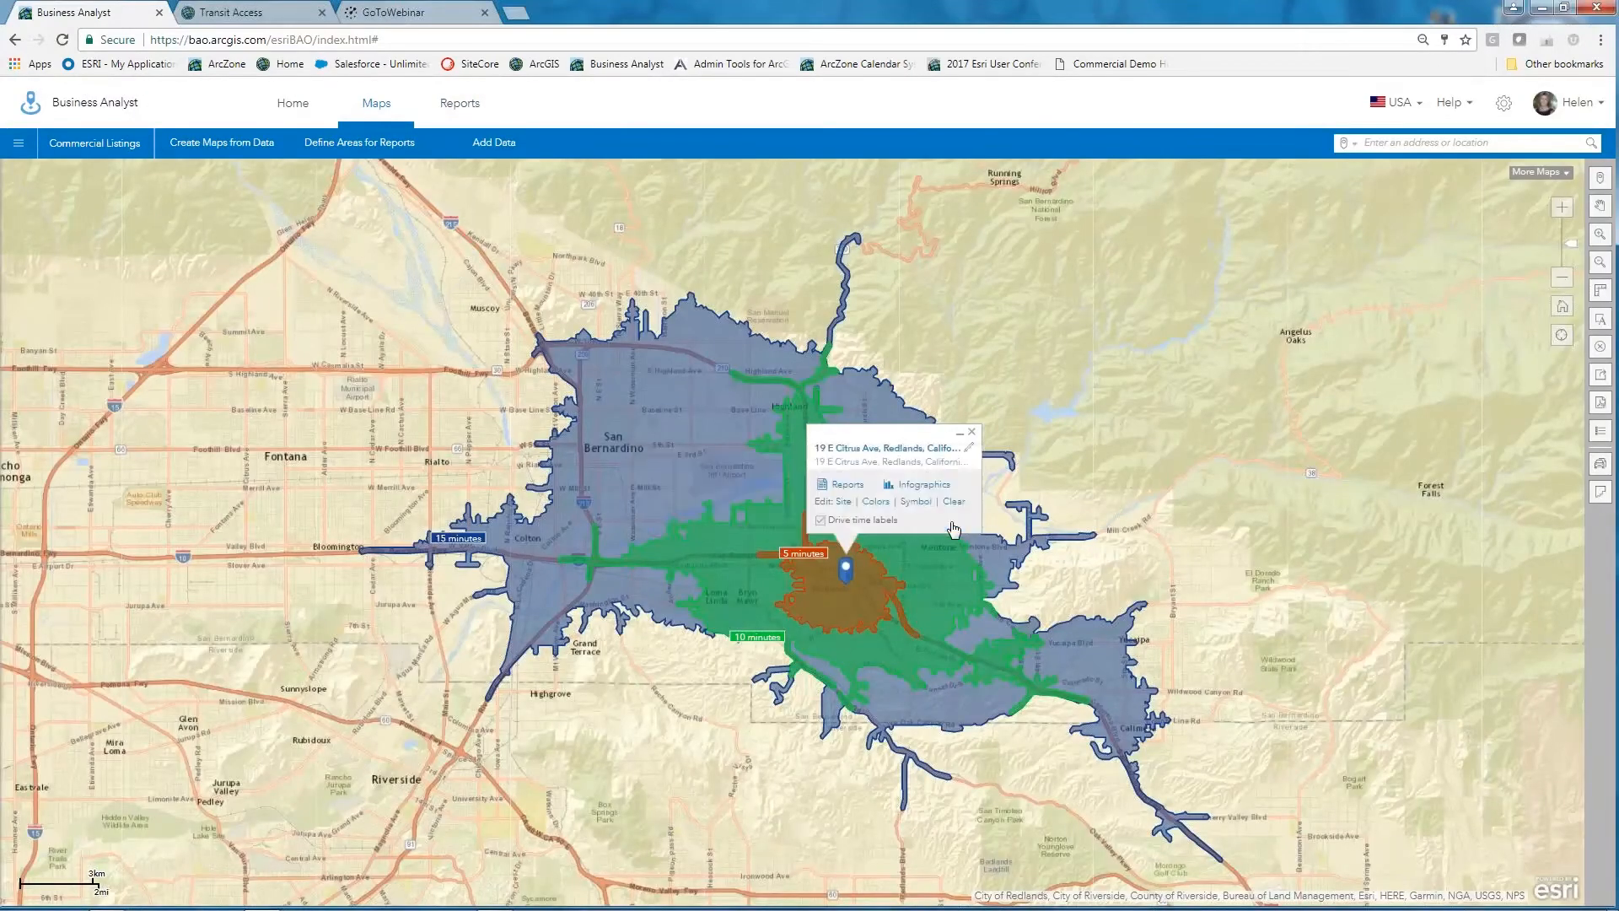
Step: Run the Custom Template for Property Flyer infographic for the Redlands site on the map
{"action": "left_click", "coordinate": [915, 486]}
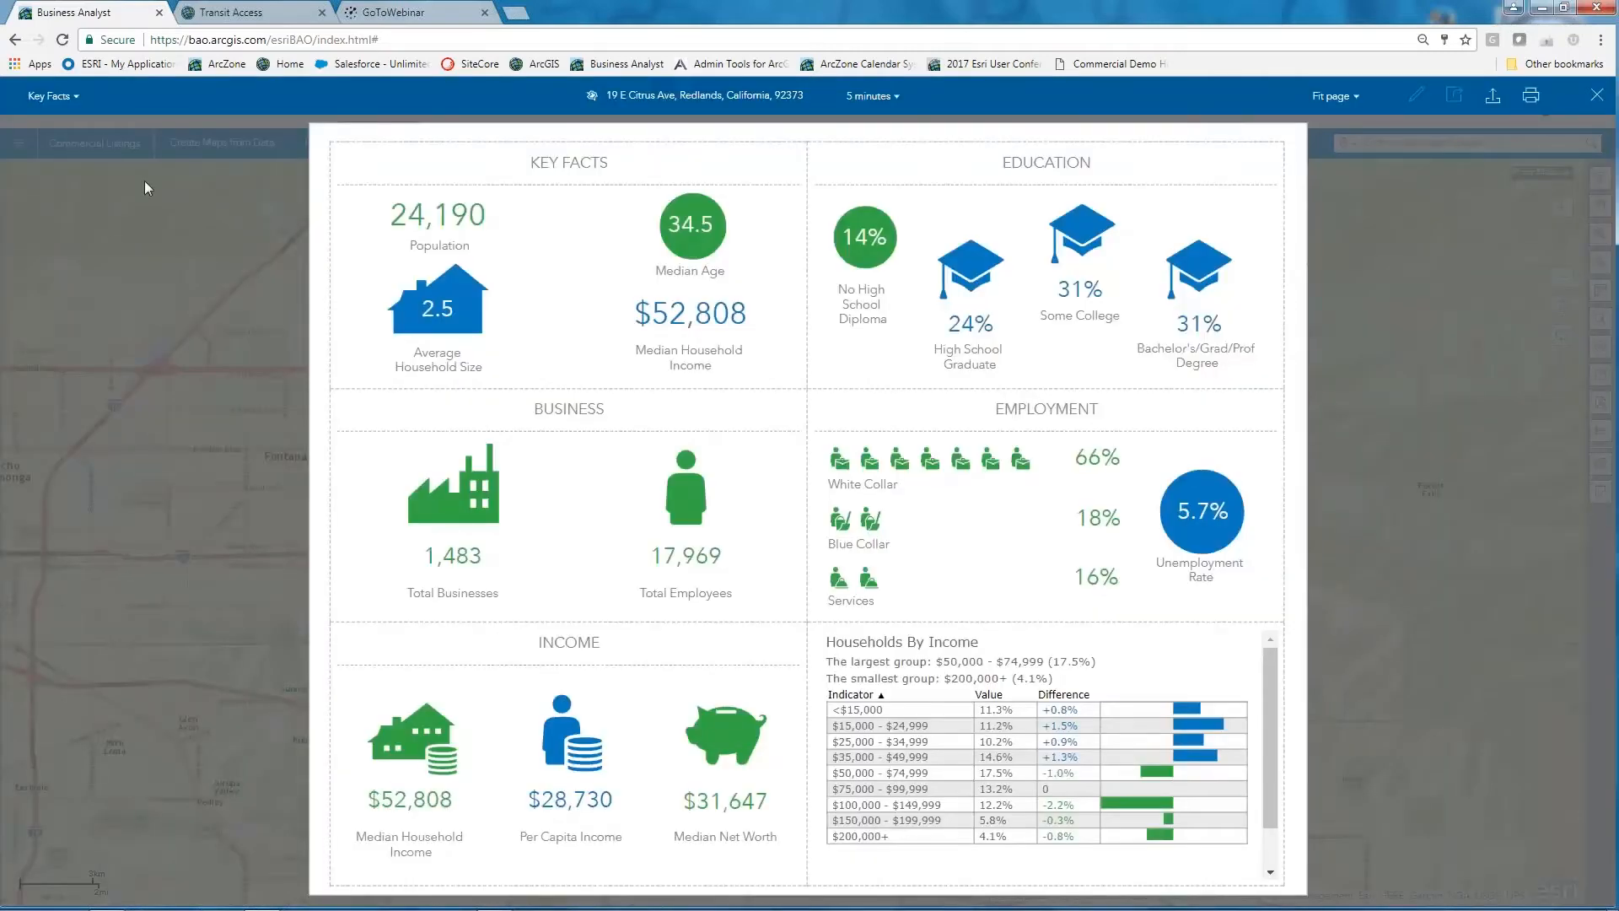
{"action": "left_click", "coordinate": [76, 106]}
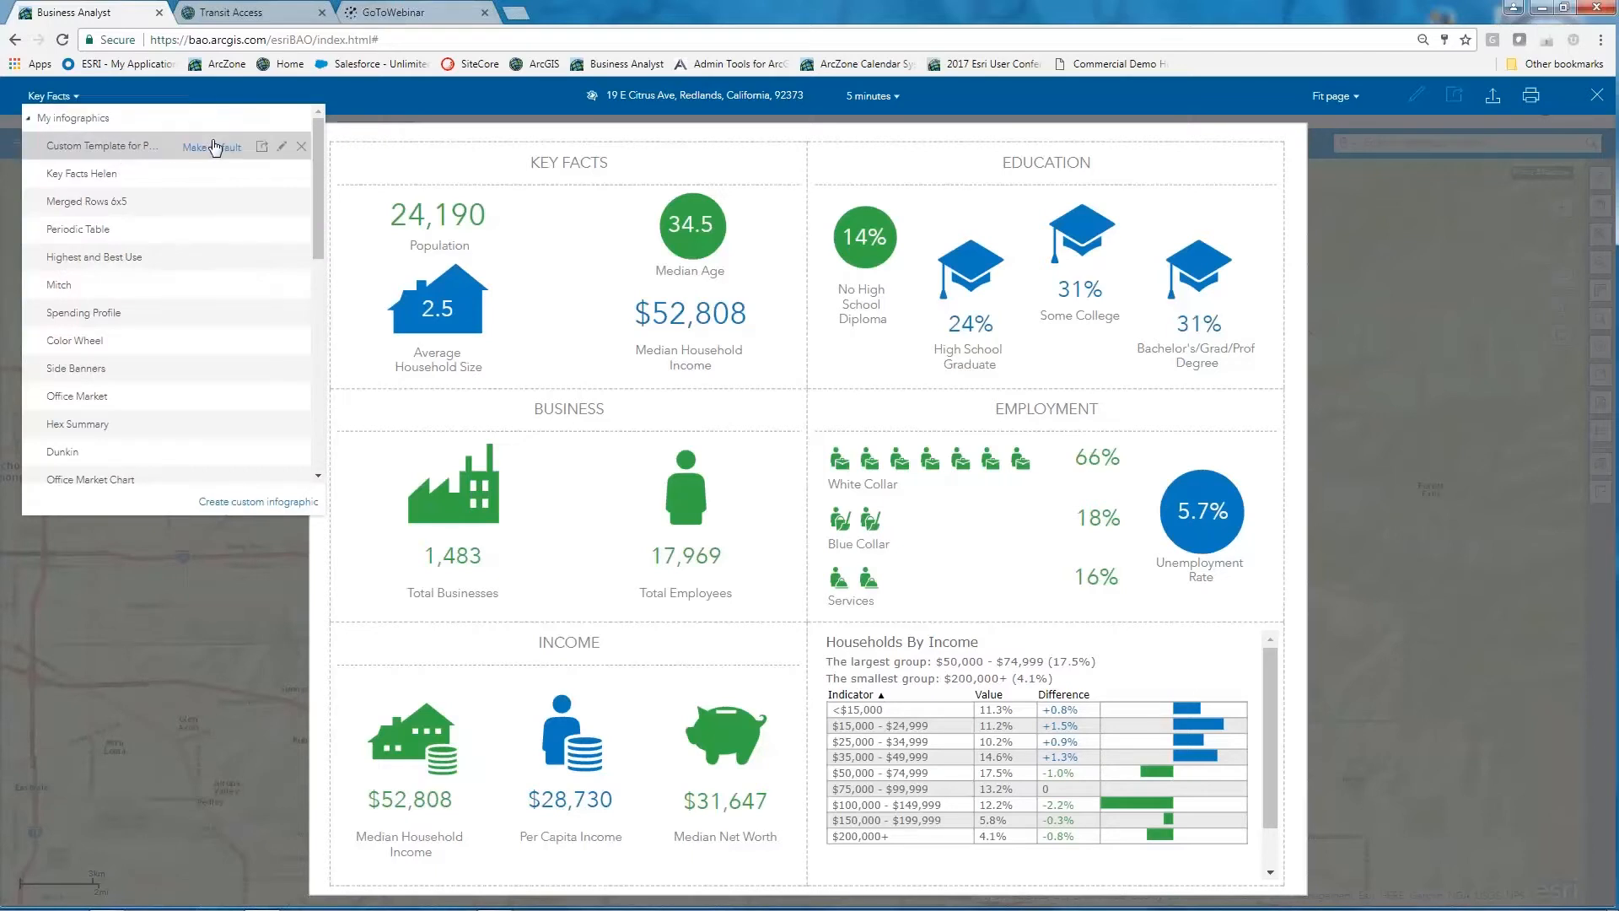
{"action": "left_click", "coordinate": [125, 148]}
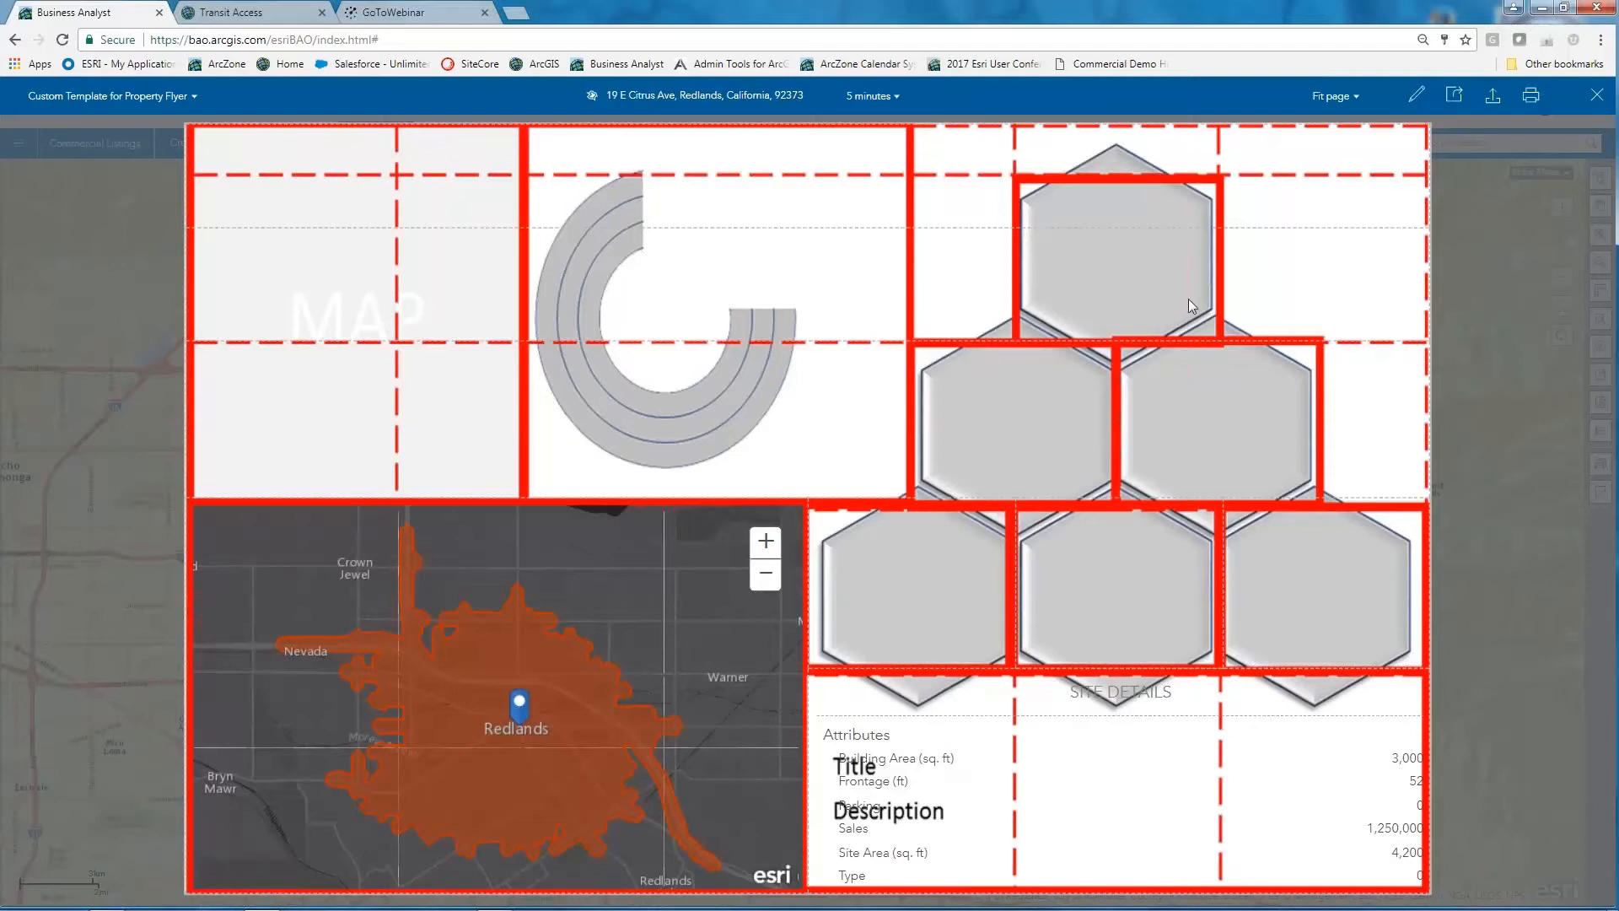
Step: Open the flyer template for editing, split its second and third rows, and merge the first two cells of both rows into one block
{"action": "left_click", "coordinate": [1419, 97]}
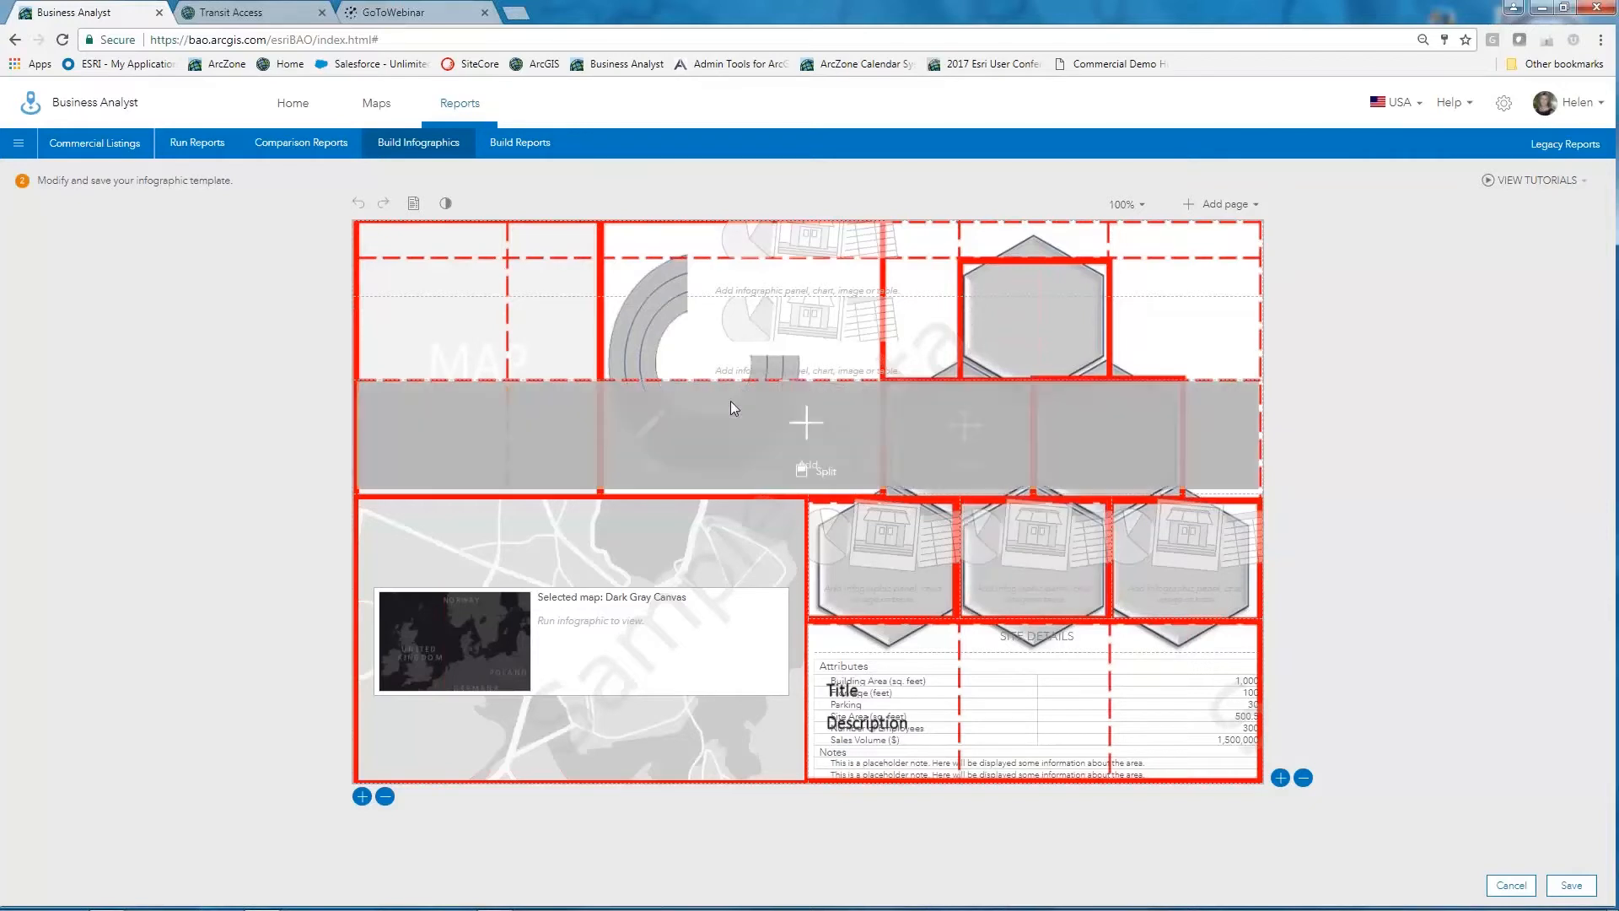
{"action": "left_click", "coordinate": [817, 471]}
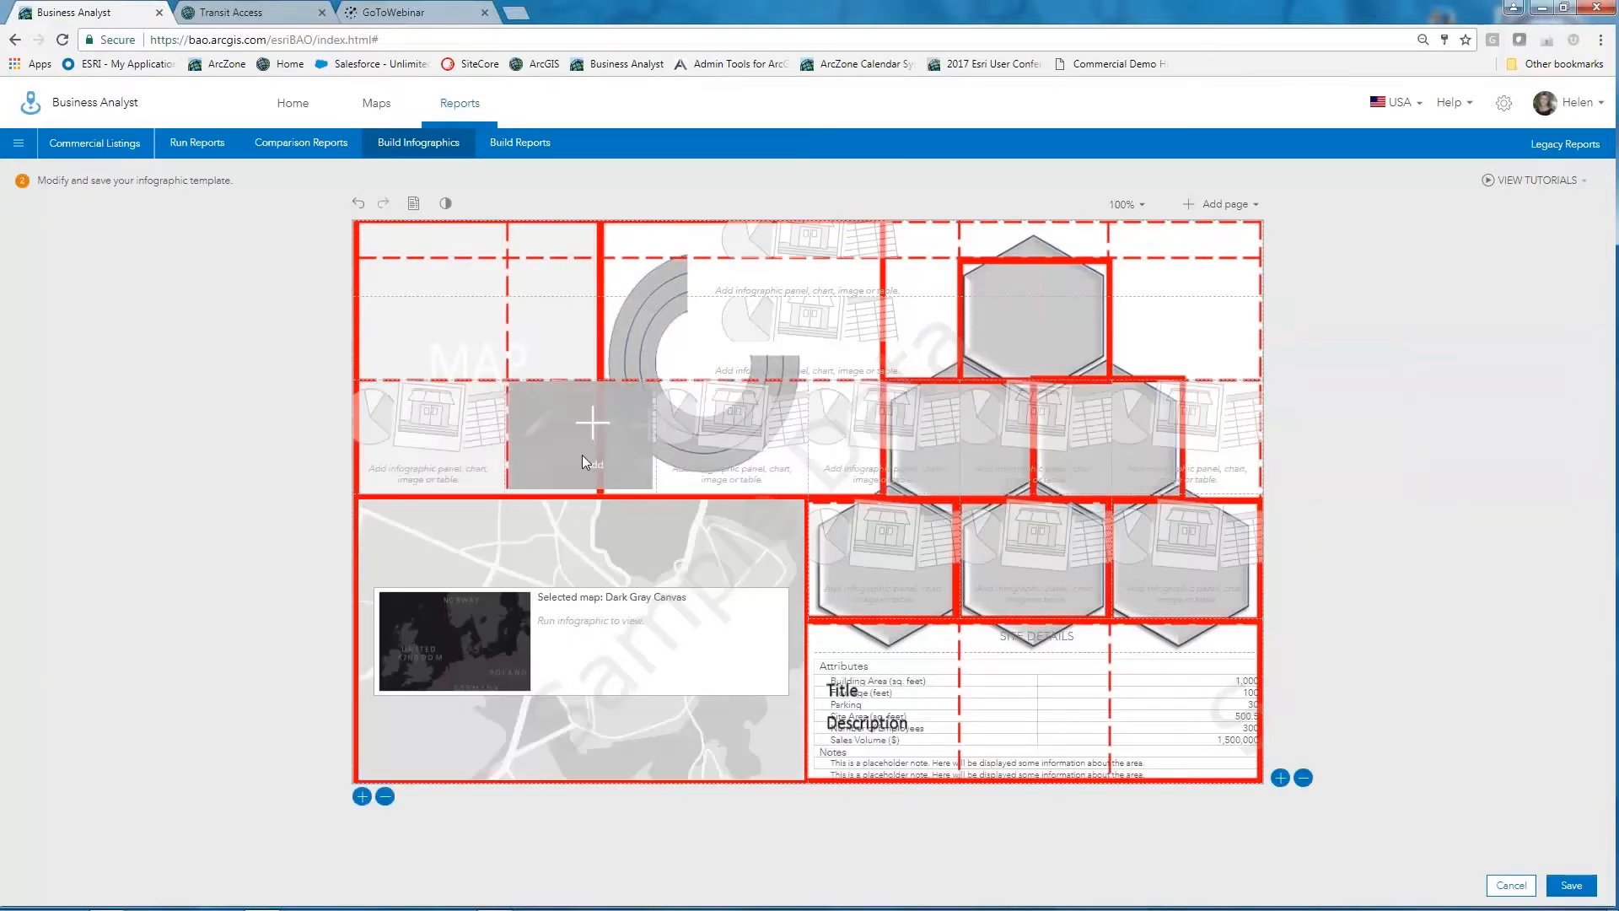
{"action": "mouse_move", "coordinate": [667, 453]}
{"action": "left_click", "coordinate": [505, 437]}
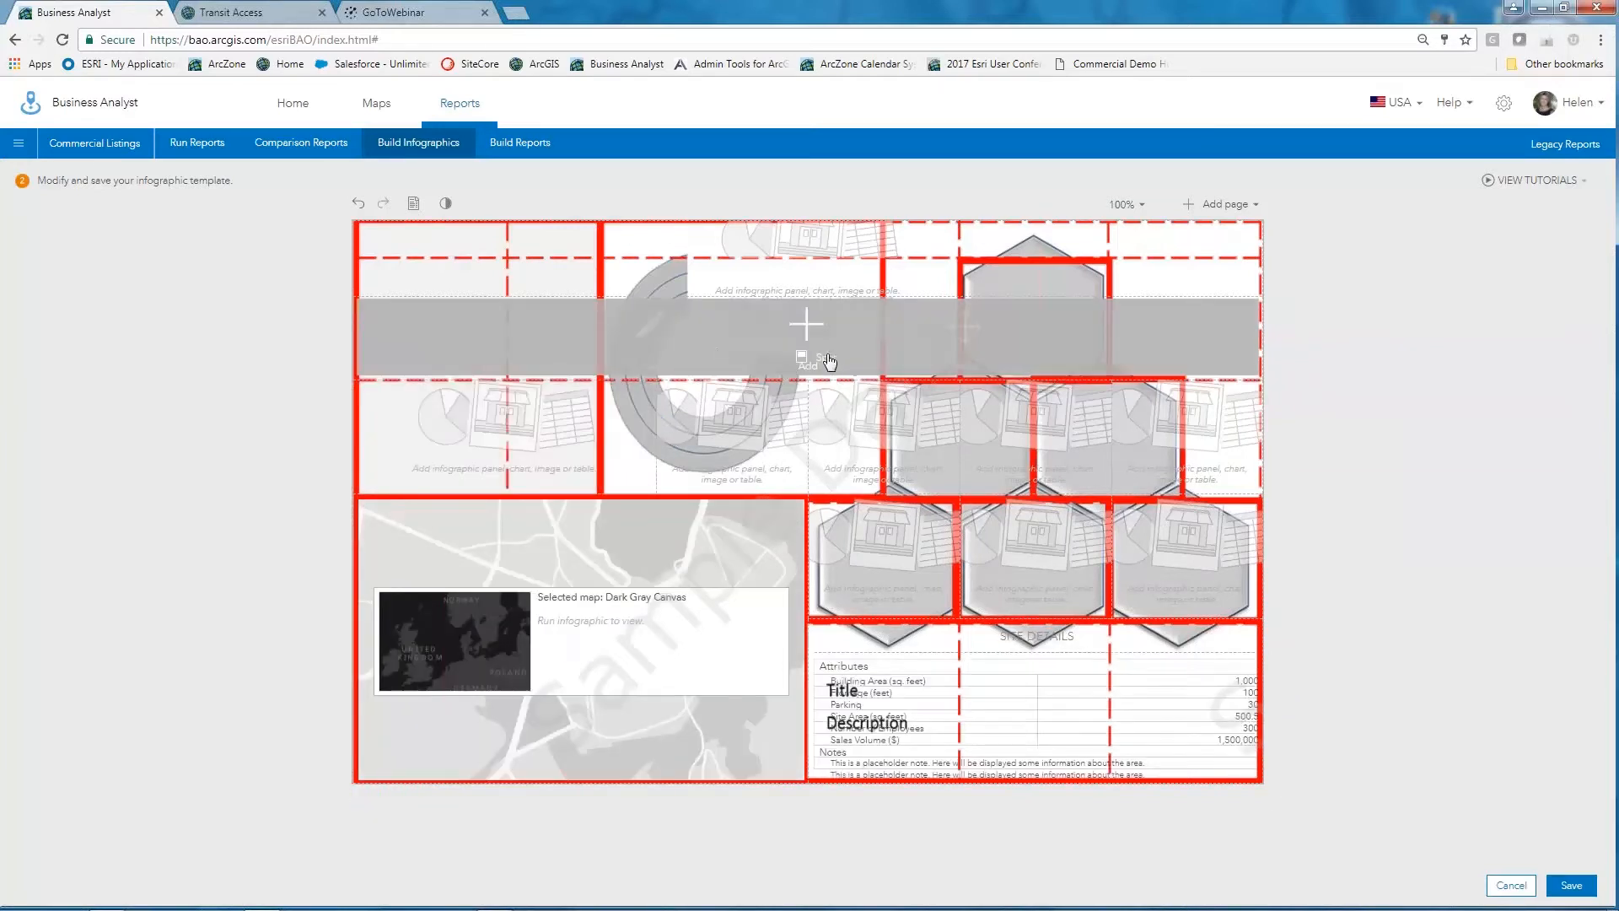
{"action": "left_click", "coordinate": [827, 359]}
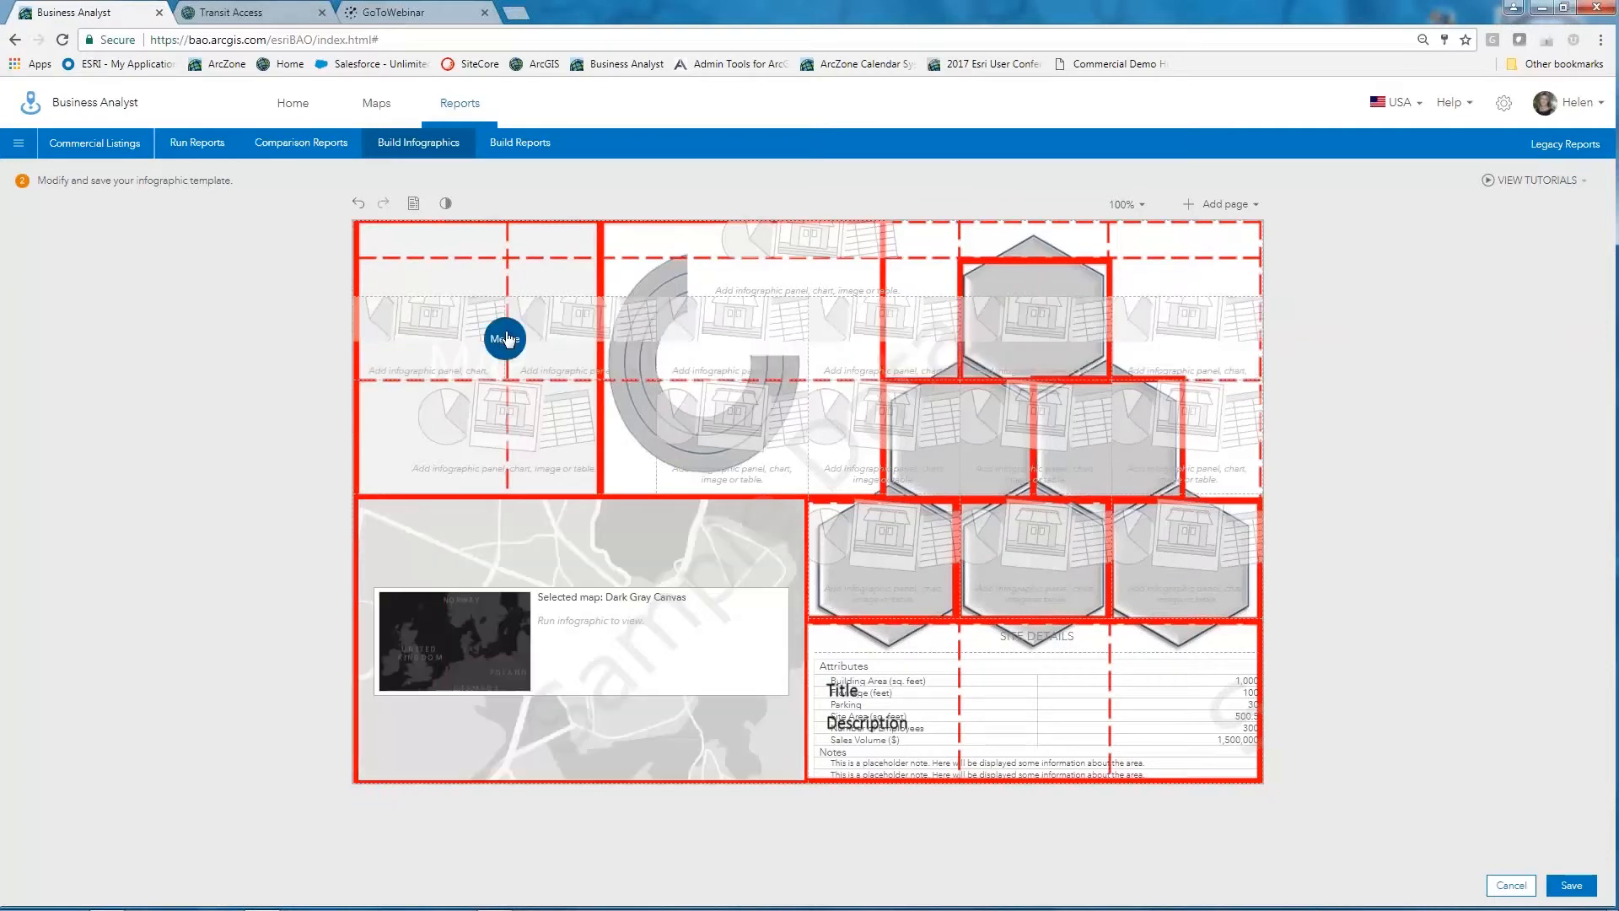
{"action": "left_click", "coordinate": [506, 338]}
{"action": "left_click", "coordinate": [506, 375]}
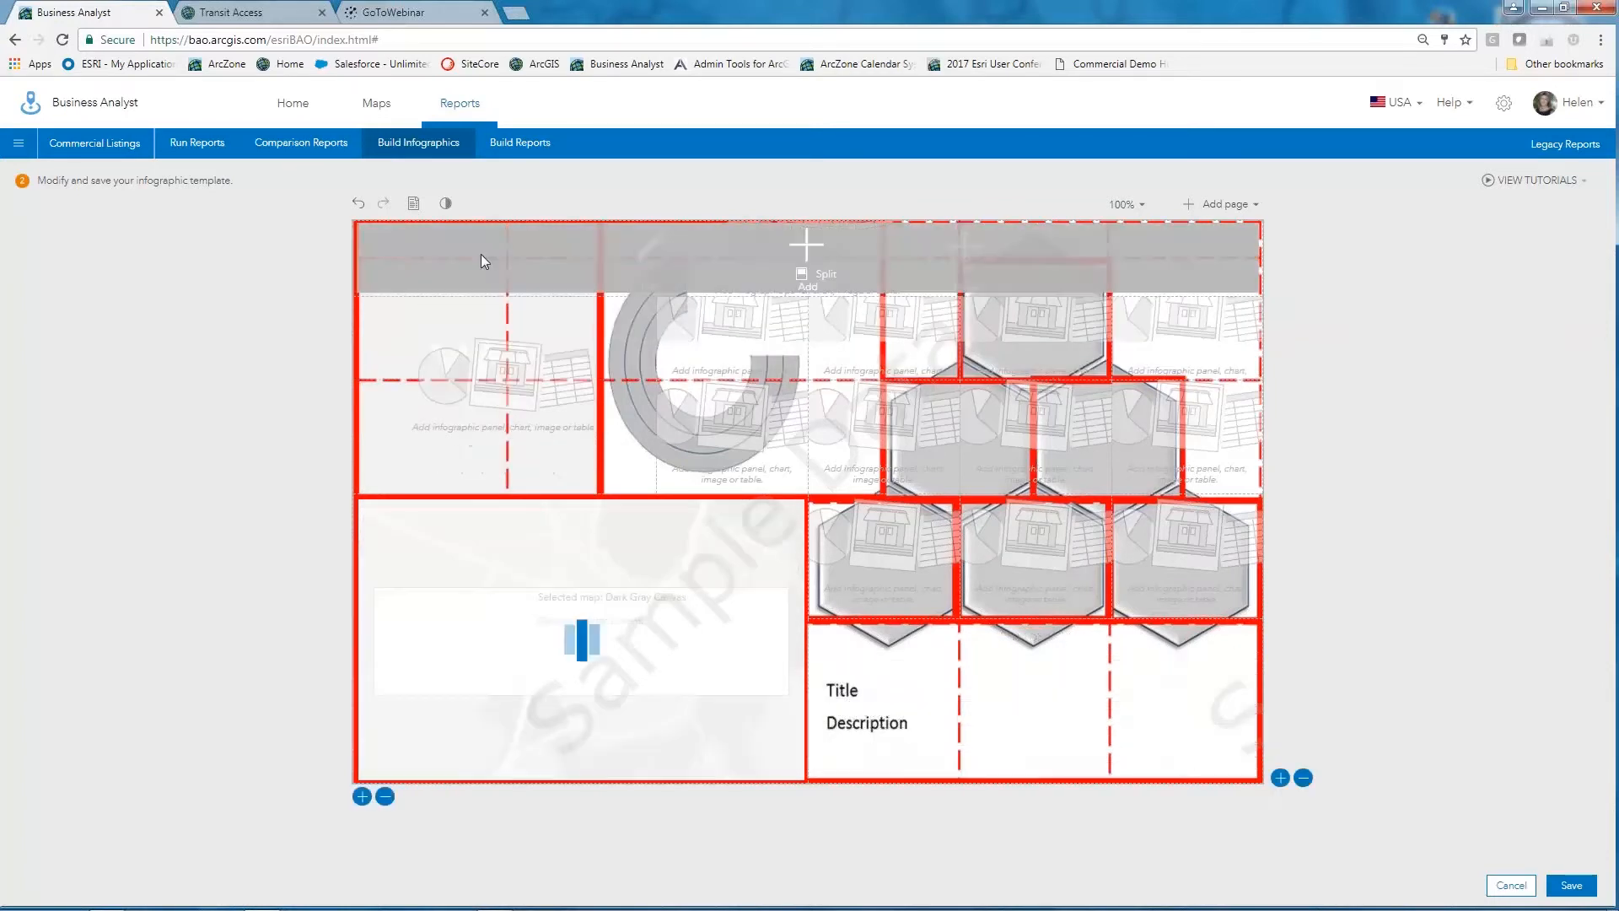
Step: Split the first row and merge its first two cells with the merged block below
{"action": "left_click", "coordinate": [818, 274]}
{"action": "mouse_move", "coordinate": [502, 267]}
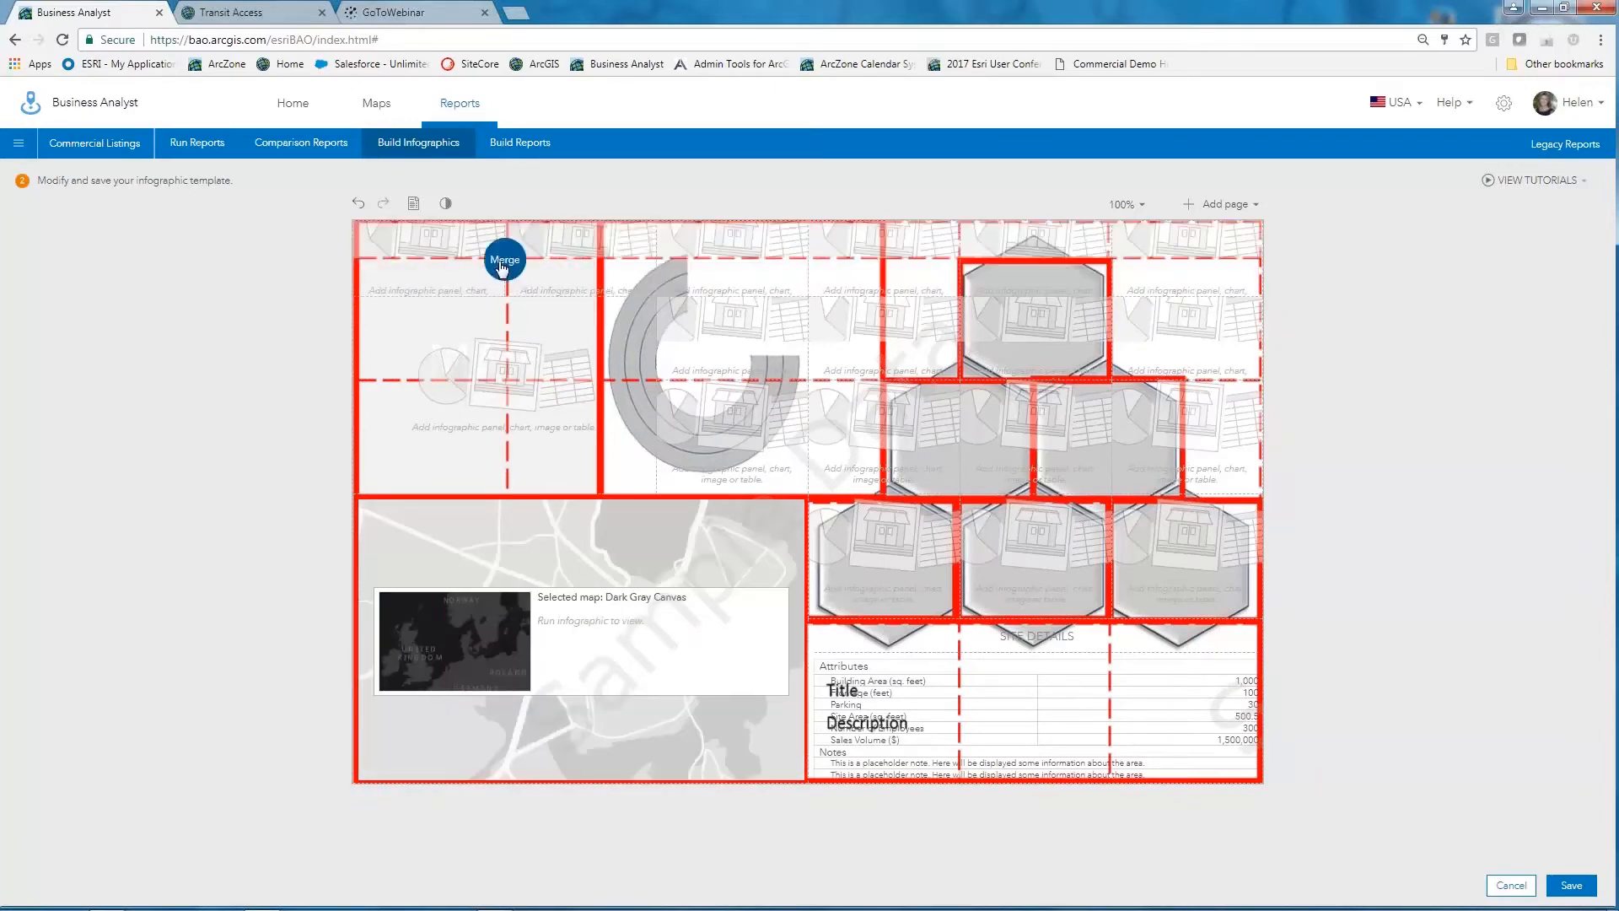
{"action": "left_click", "coordinate": [504, 380]}
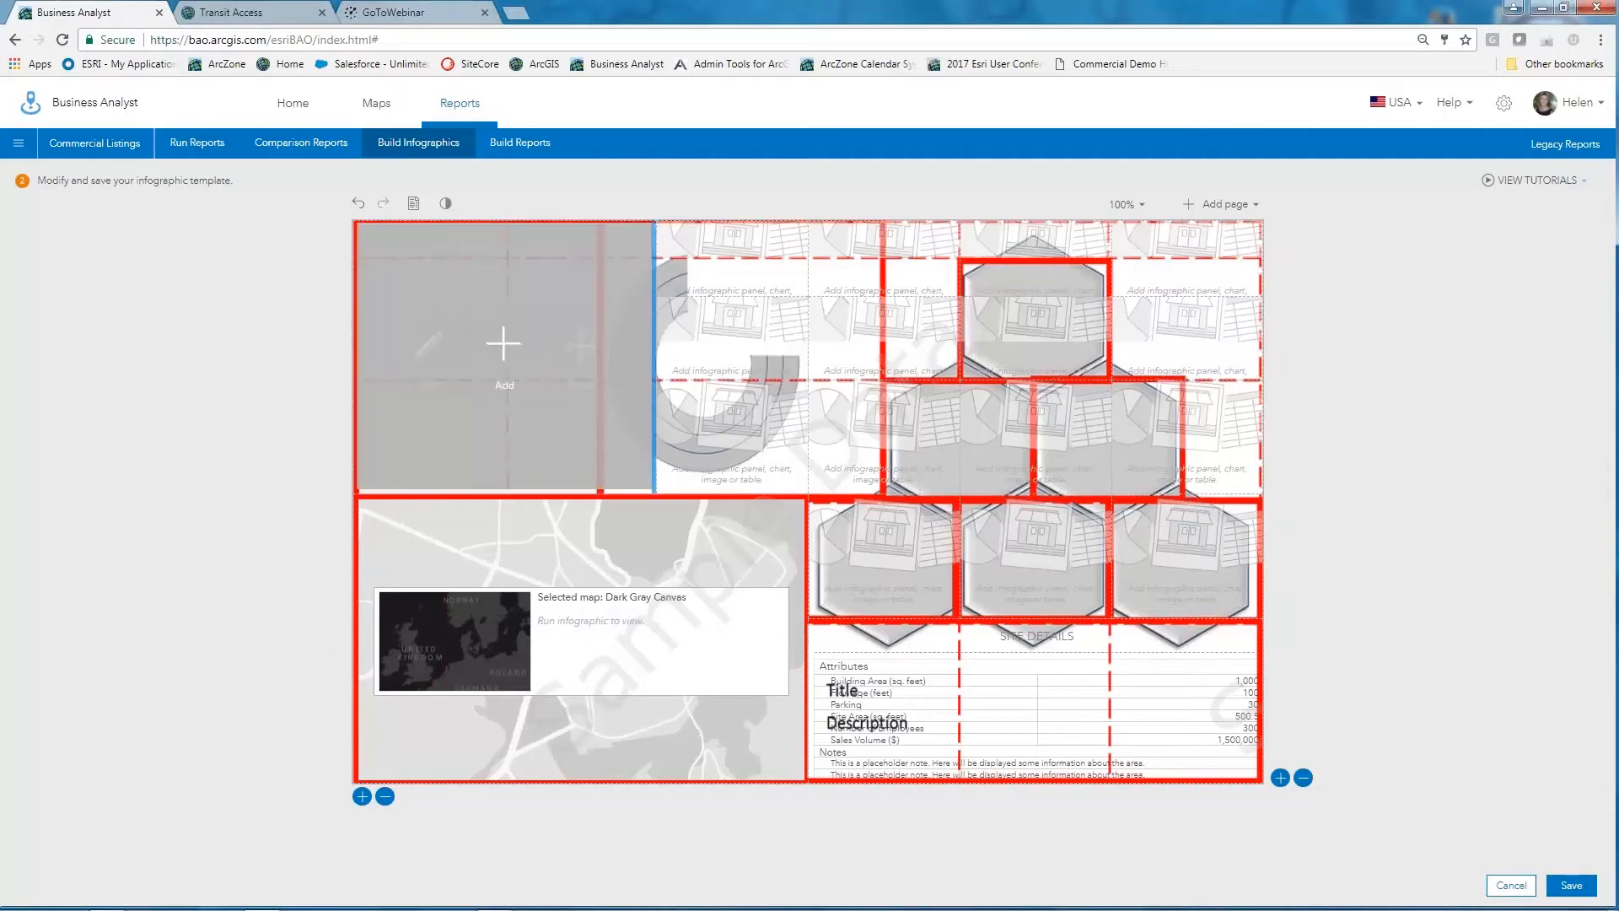
Step: Narrow the merged block to match the background image's MAP area and move the Dark Gray Canvas map panel into it
{"action": "left_click_drag", "start_coordinate": [655, 350], "coordinate": [595, 350]}
{"action": "mouse_move", "coordinate": [576, 681]}
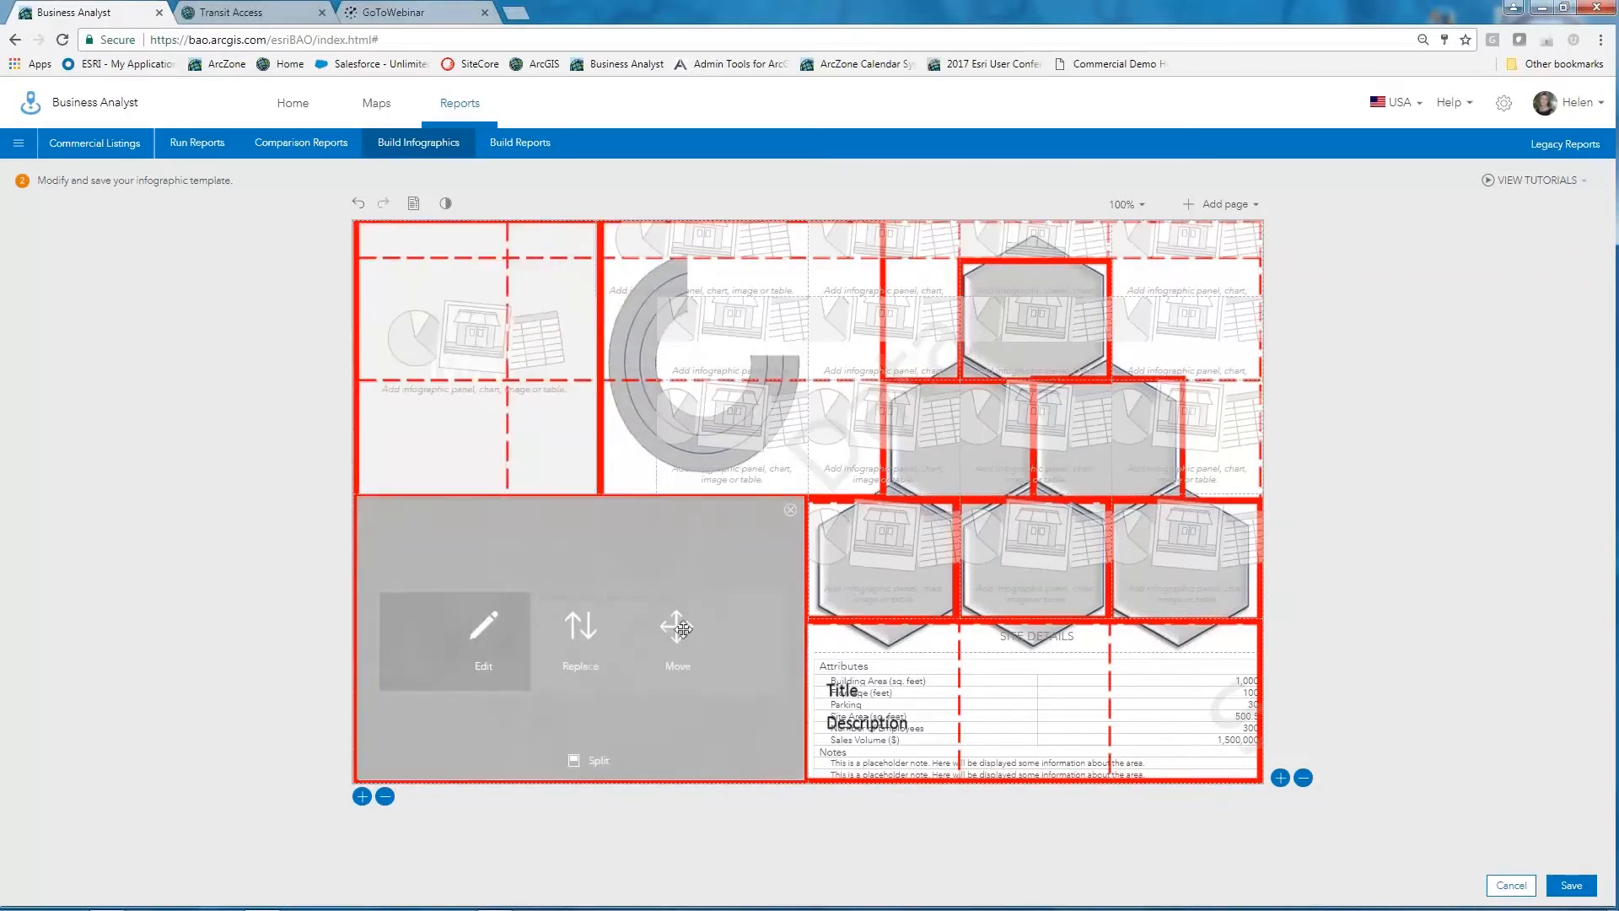
{"action": "left_click_drag", "start_coordinate": [677, 628], "coordinate": [489, 351]}
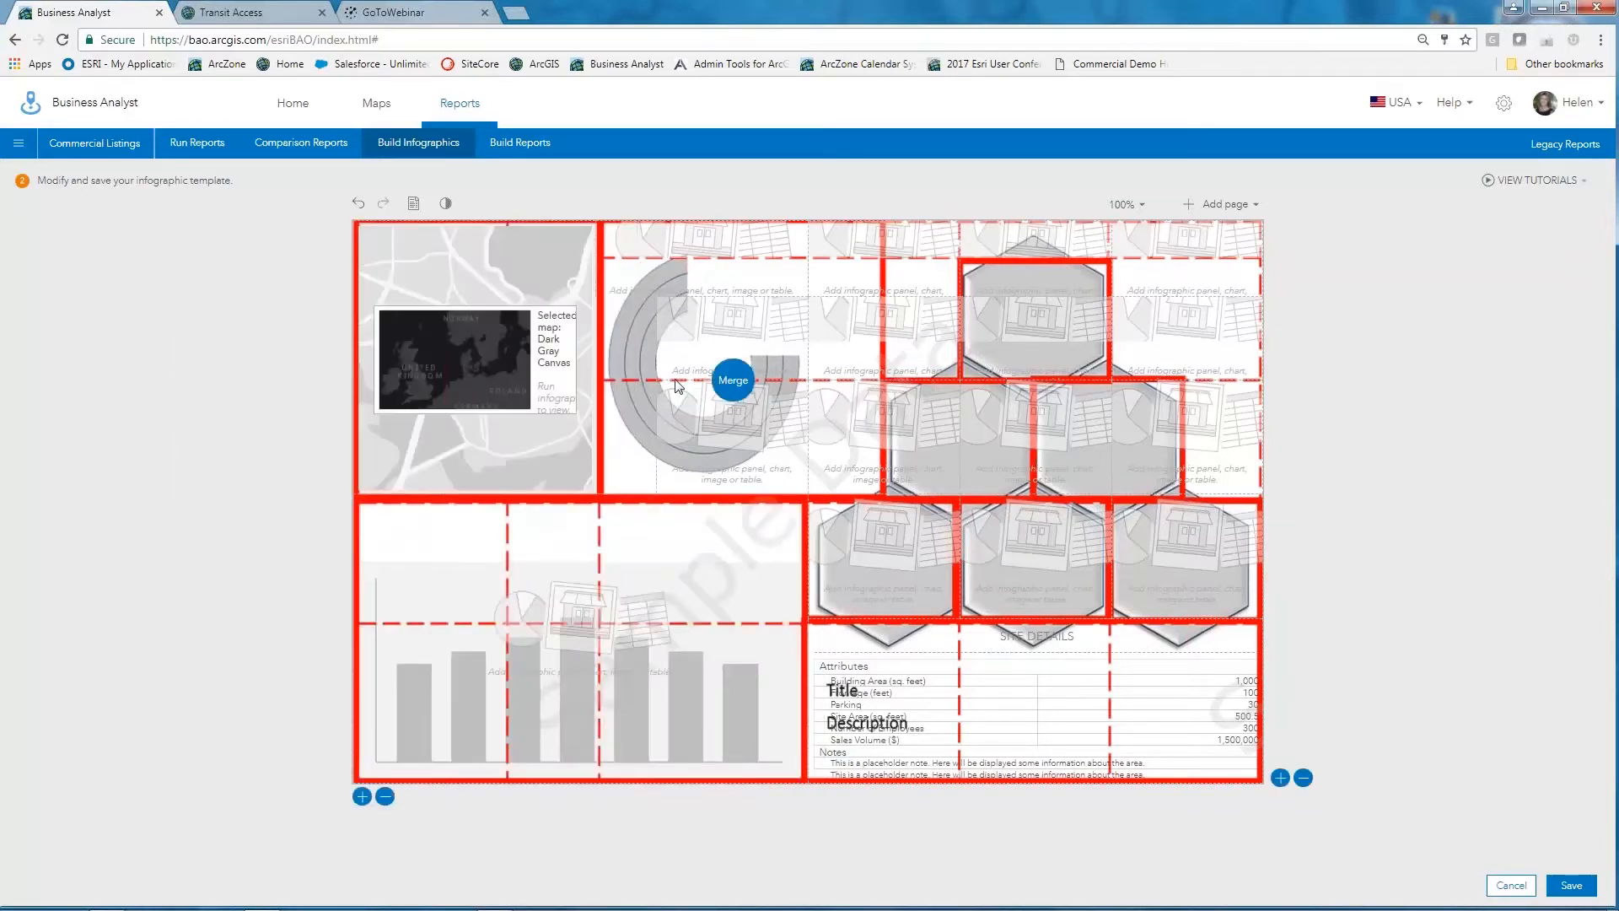
{"action": "mouse_move", "coordinate": [598, 619]}
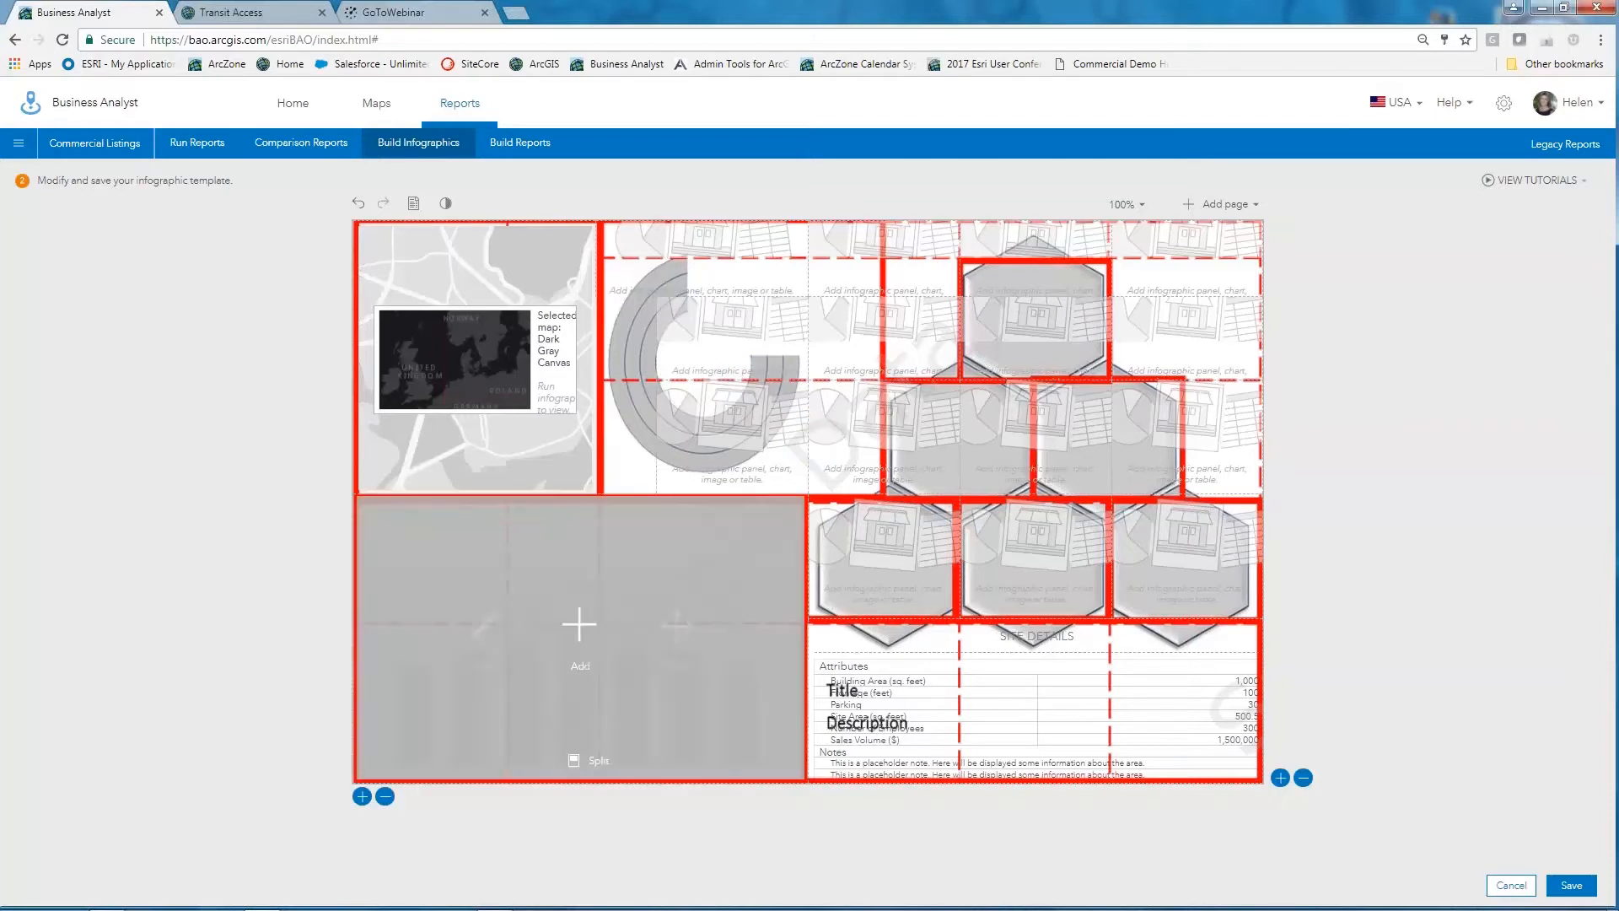
{"action": "left_click", "coordinate": [582, 627]}
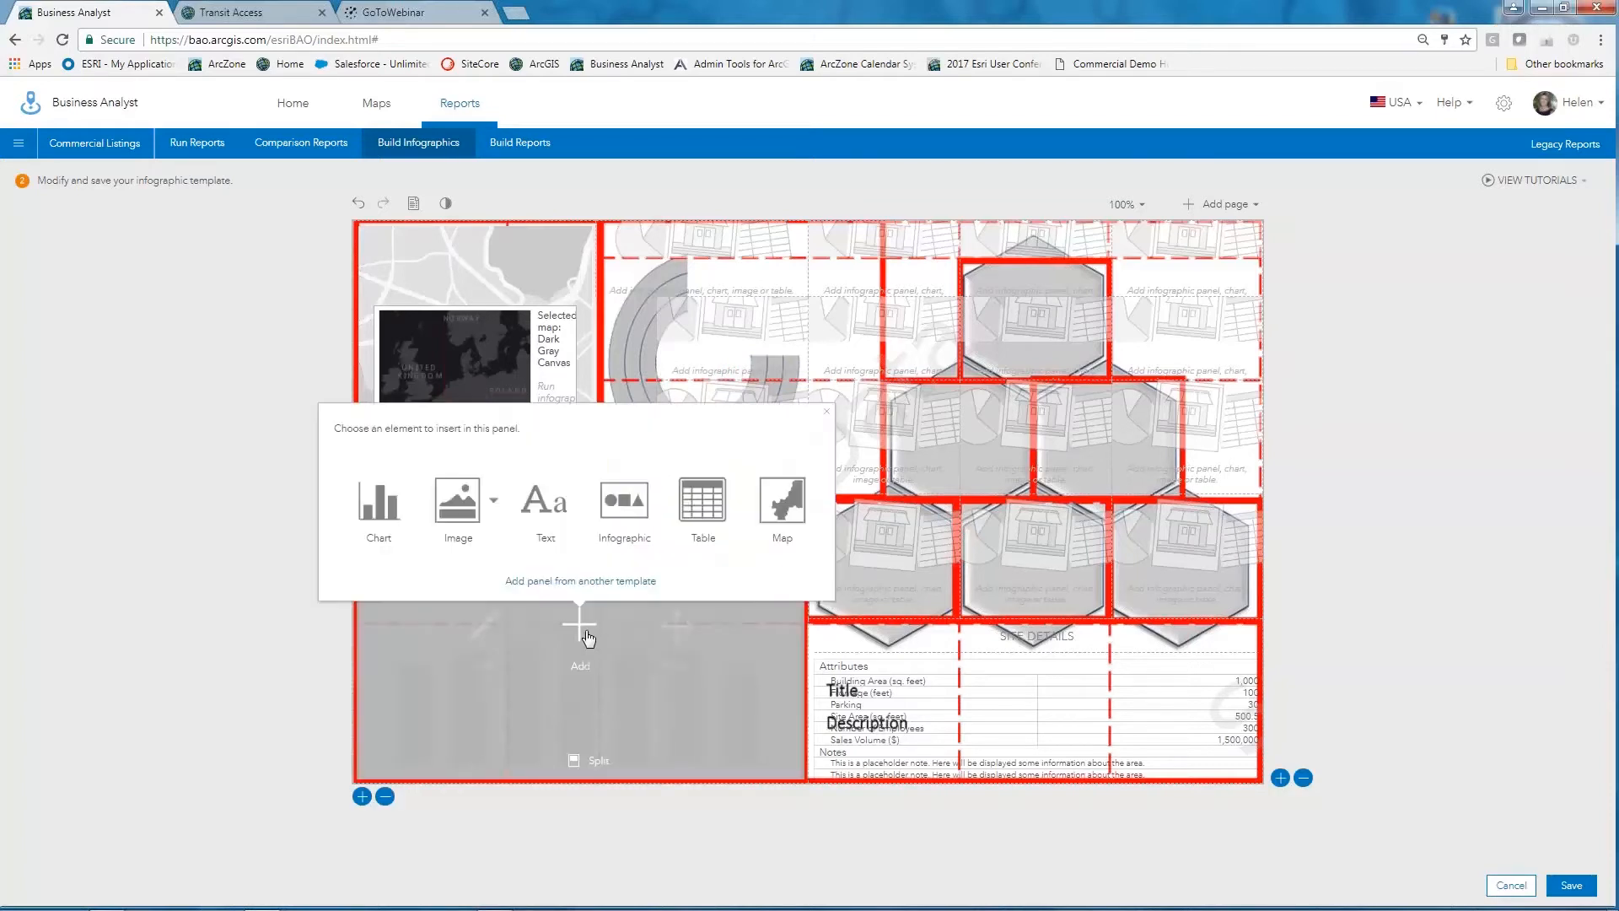
{"action": "left_click", "coordinate": [699, 547]}
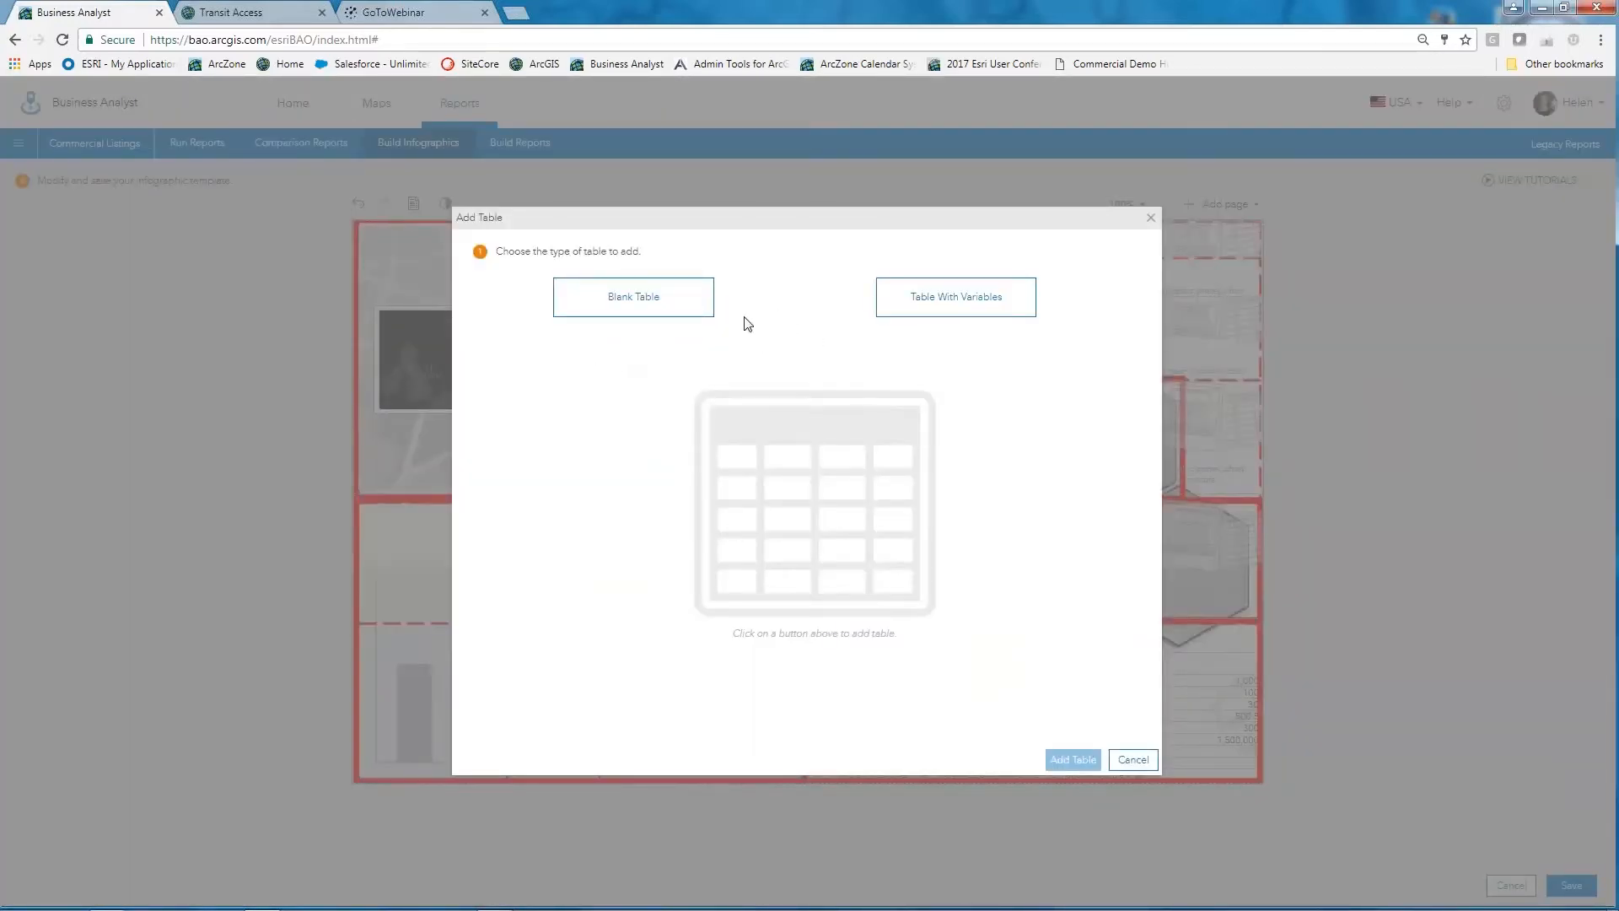
{"action": "left_click", "coordinate": [1134, 759]}
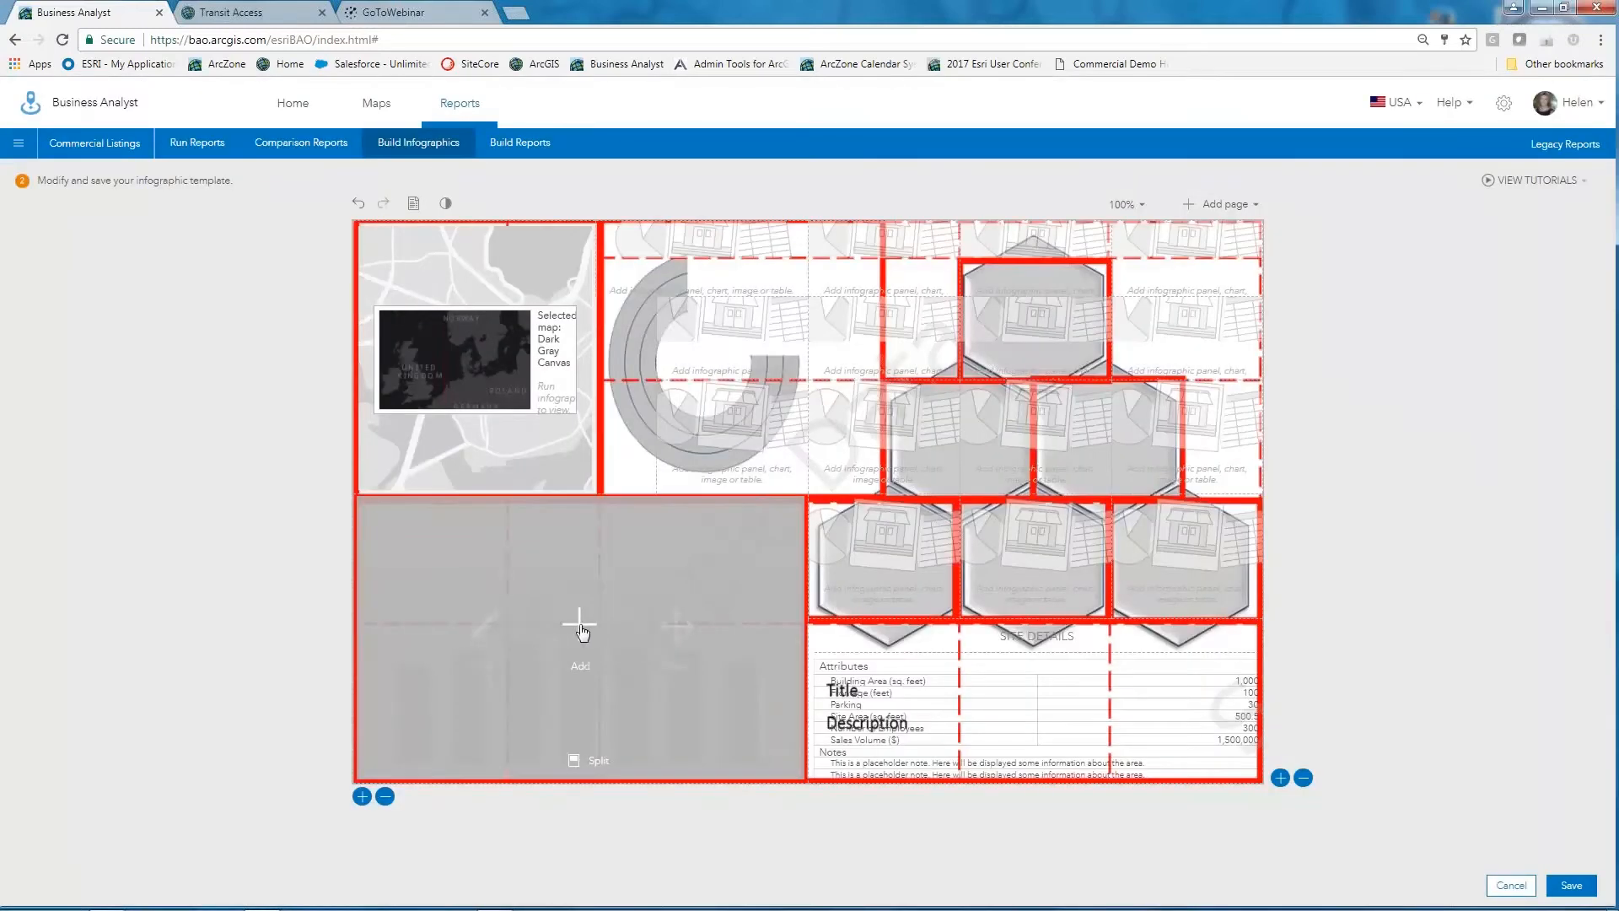
Step: Start a vertical bar chart in the empty panel below the map with the average of the 2017 Apparel & Services spending variable
{"action": "left_click", "coordinate": [580, 629]}
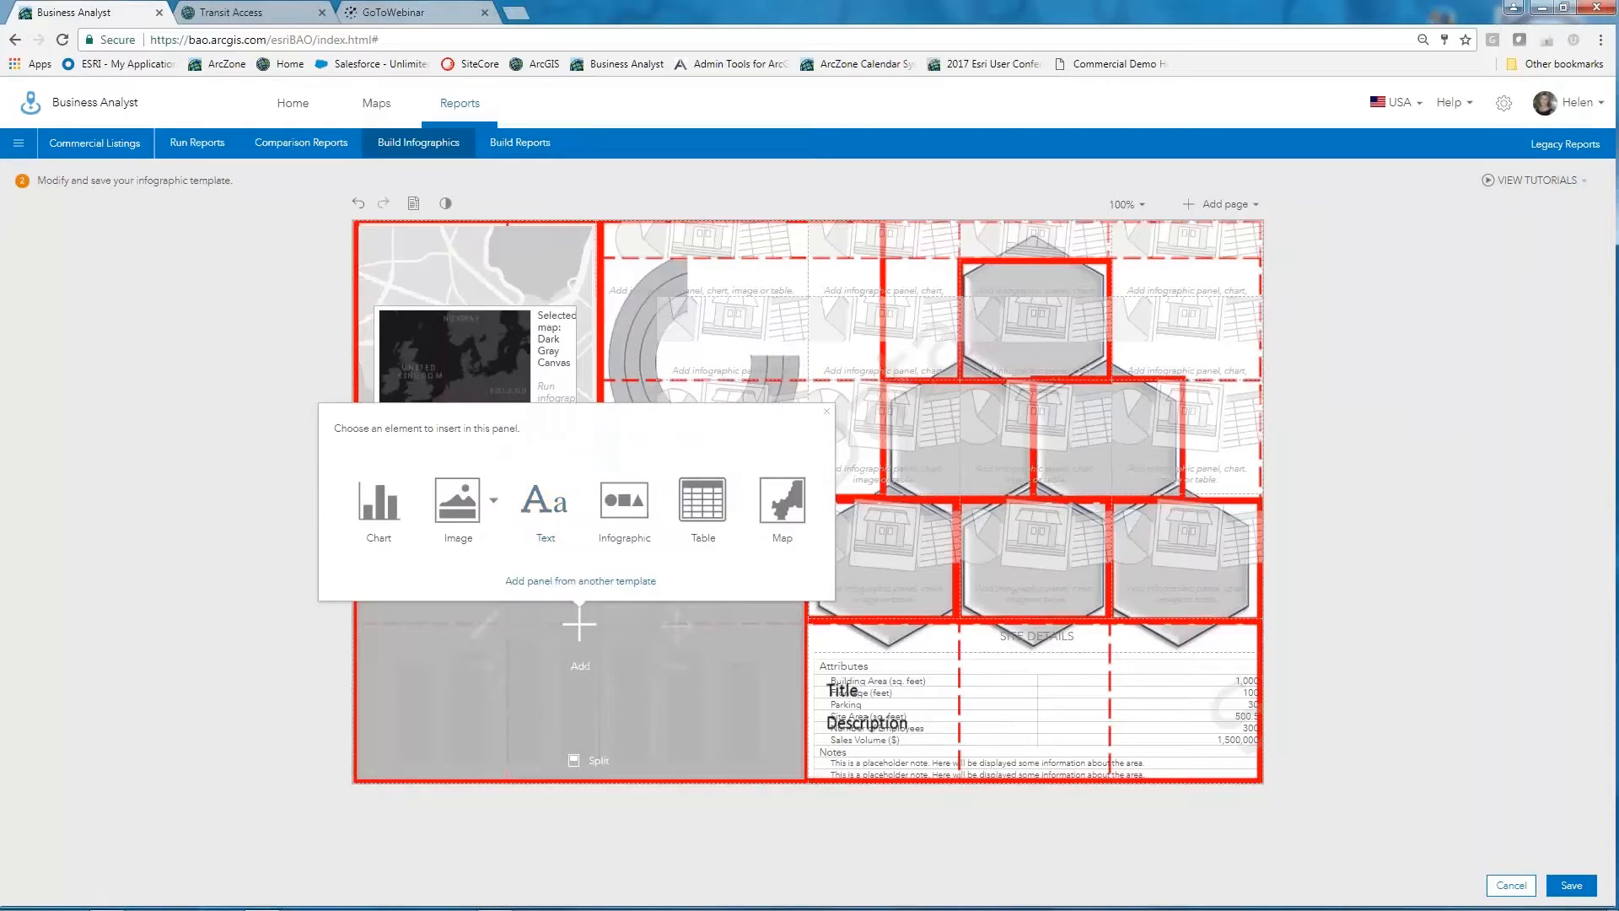
{"action": "left_click", "coordinate": [376, 514]}
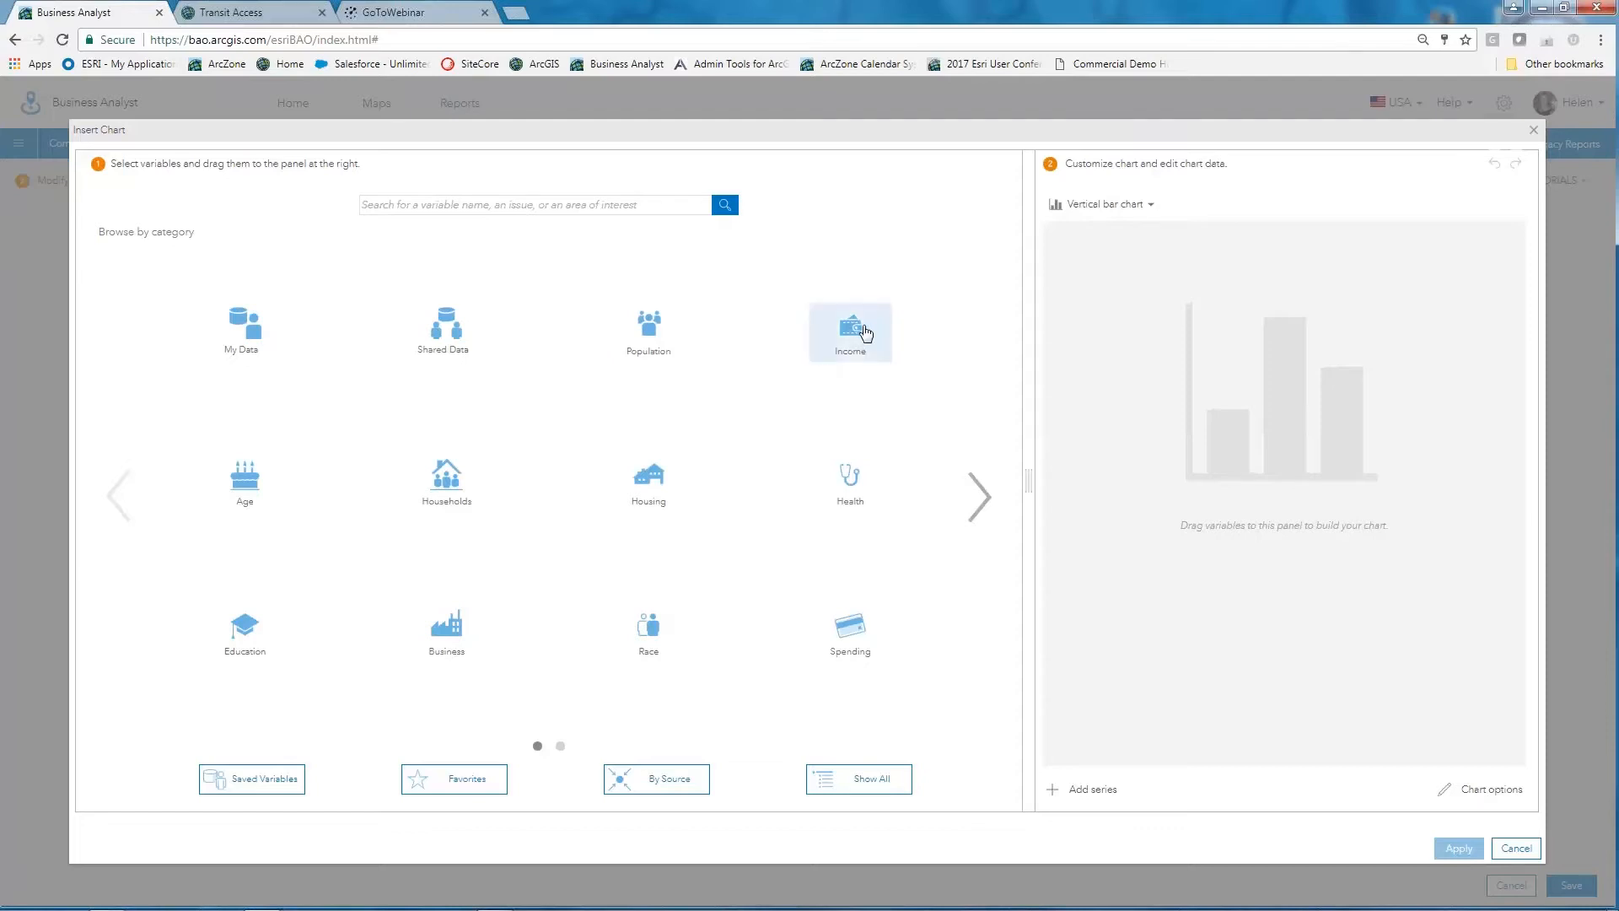
{"action": "left_click", "coordinate": [853, 639]}
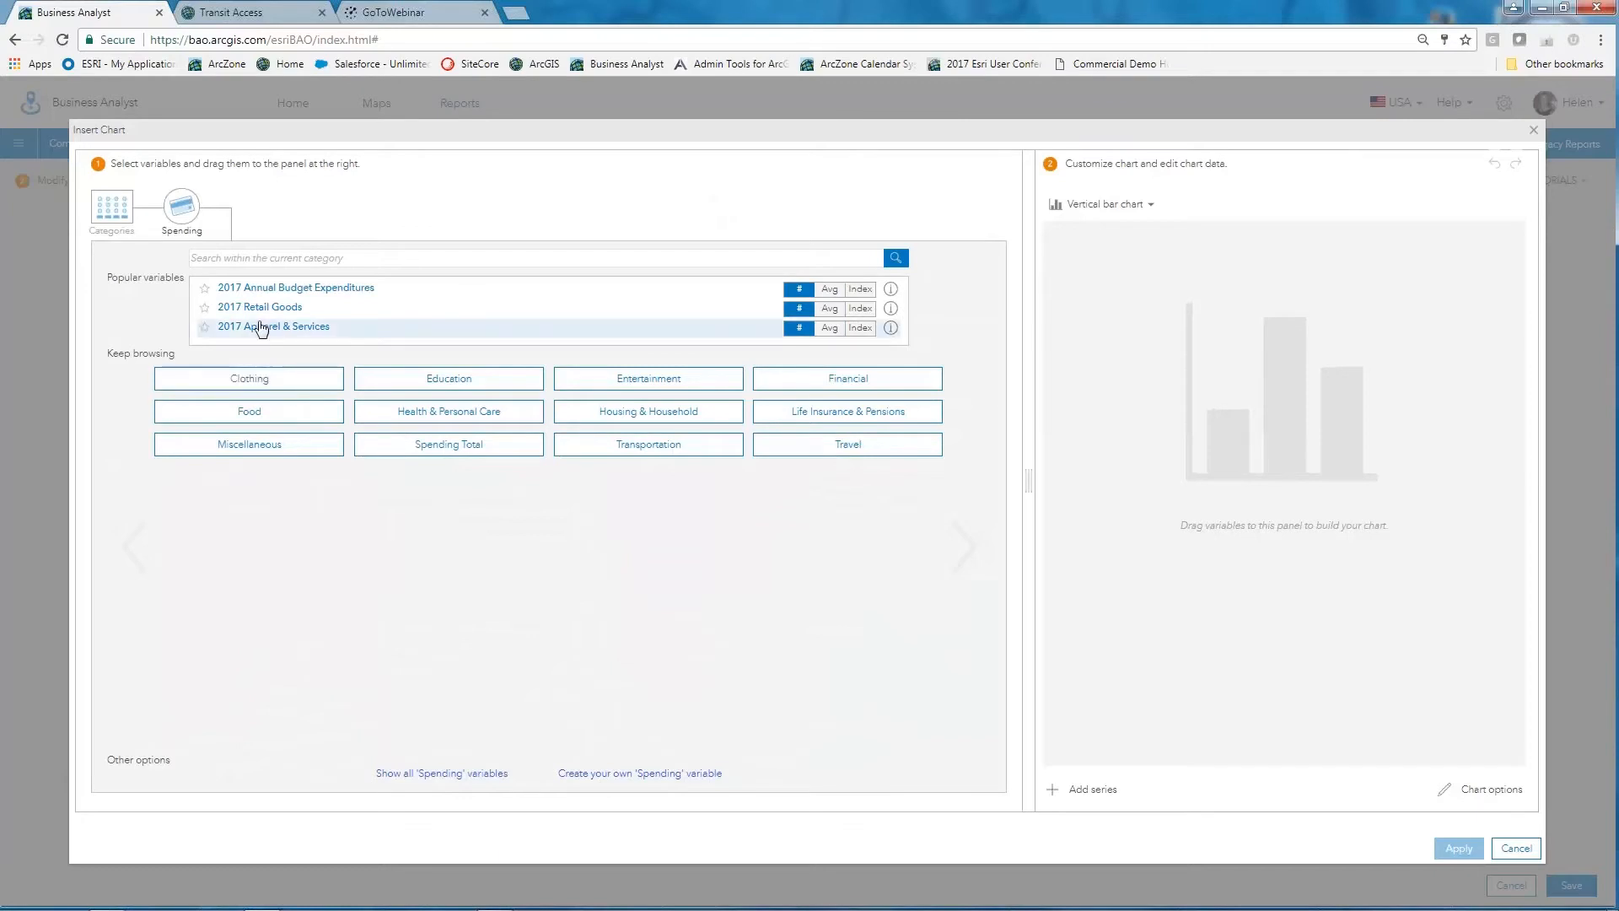
{"action": "left_click", "coordinate": [253, 376]}
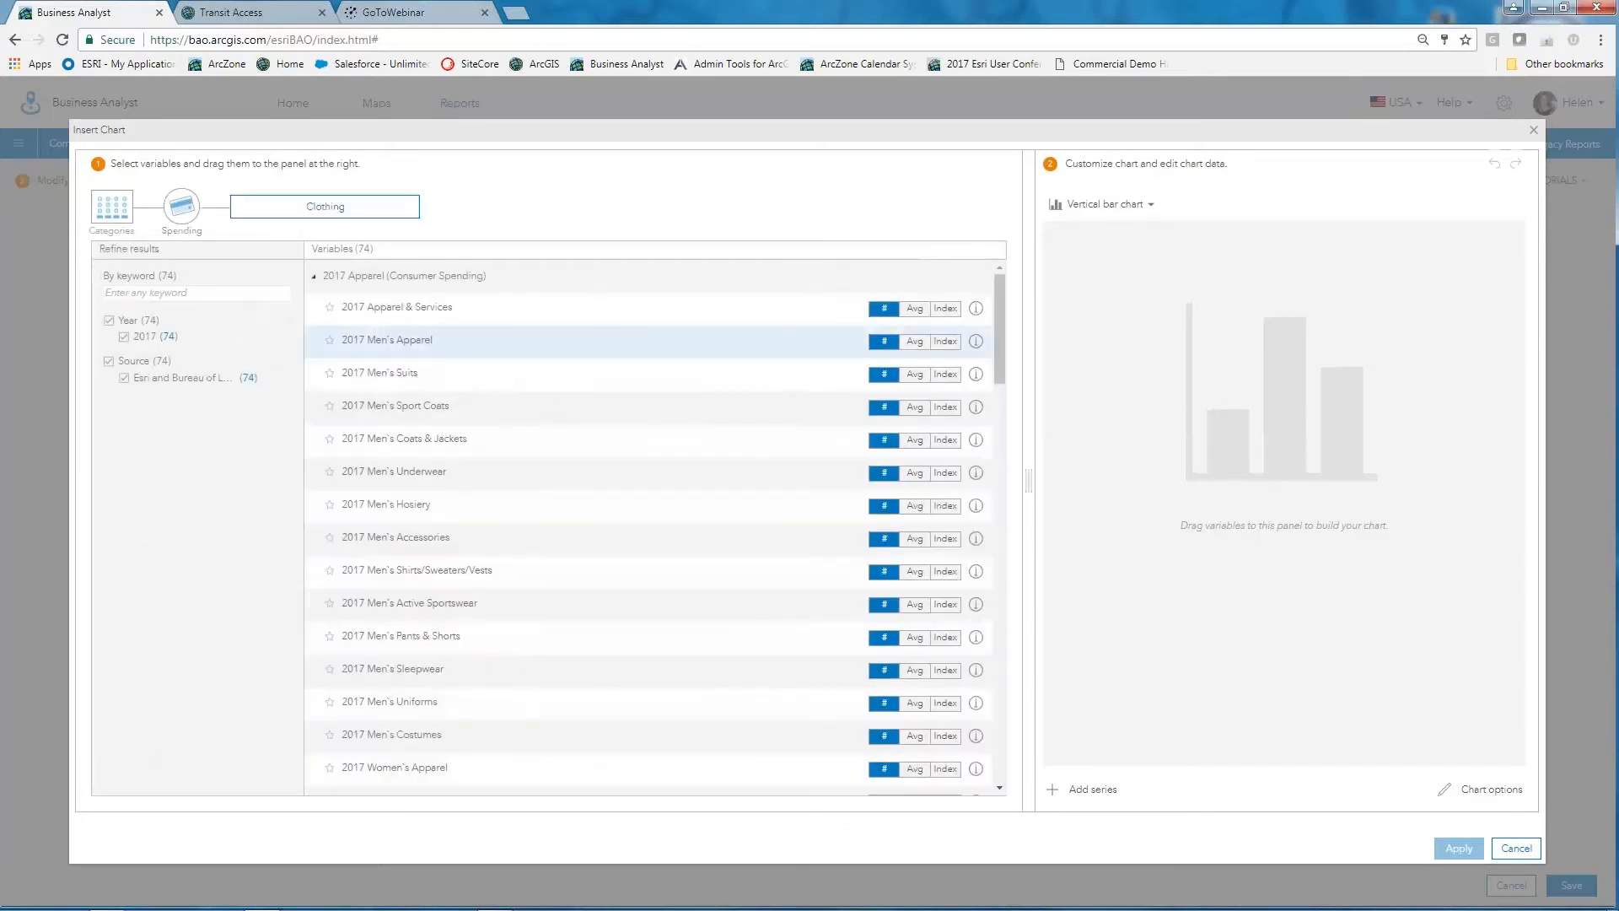
{"action": "left_click", "coordinate": [946, 312]}
{"action": "left_click", "coordinate": [915, 308]}
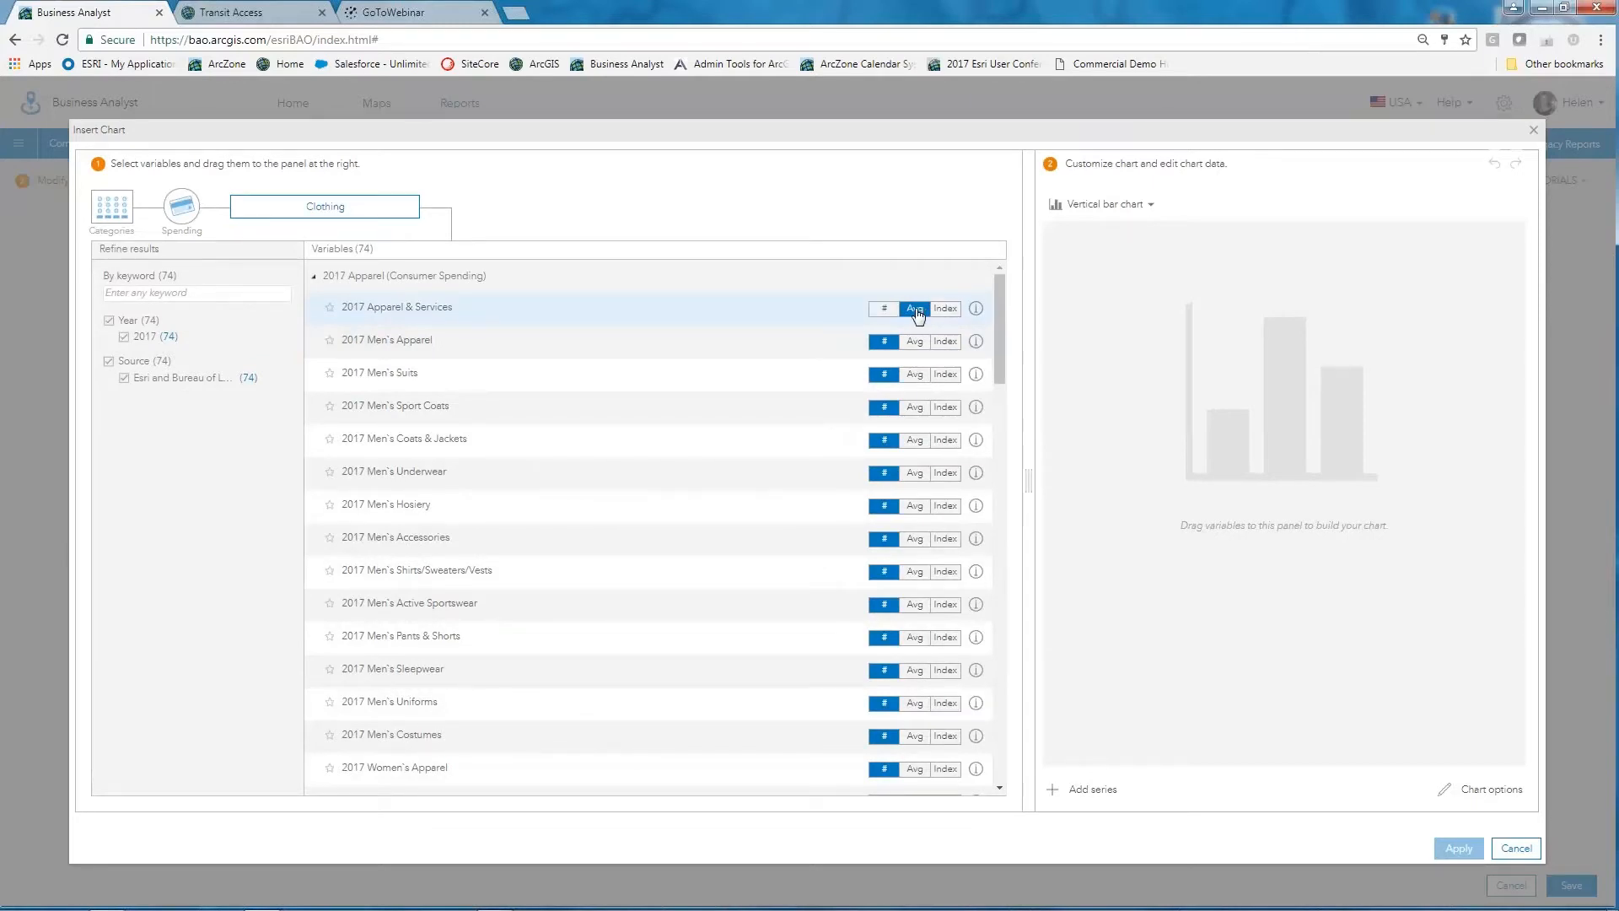
{"action": "left_click_drag", "start_coordinate": [392, 312], "coordinate": [1346, 377]}
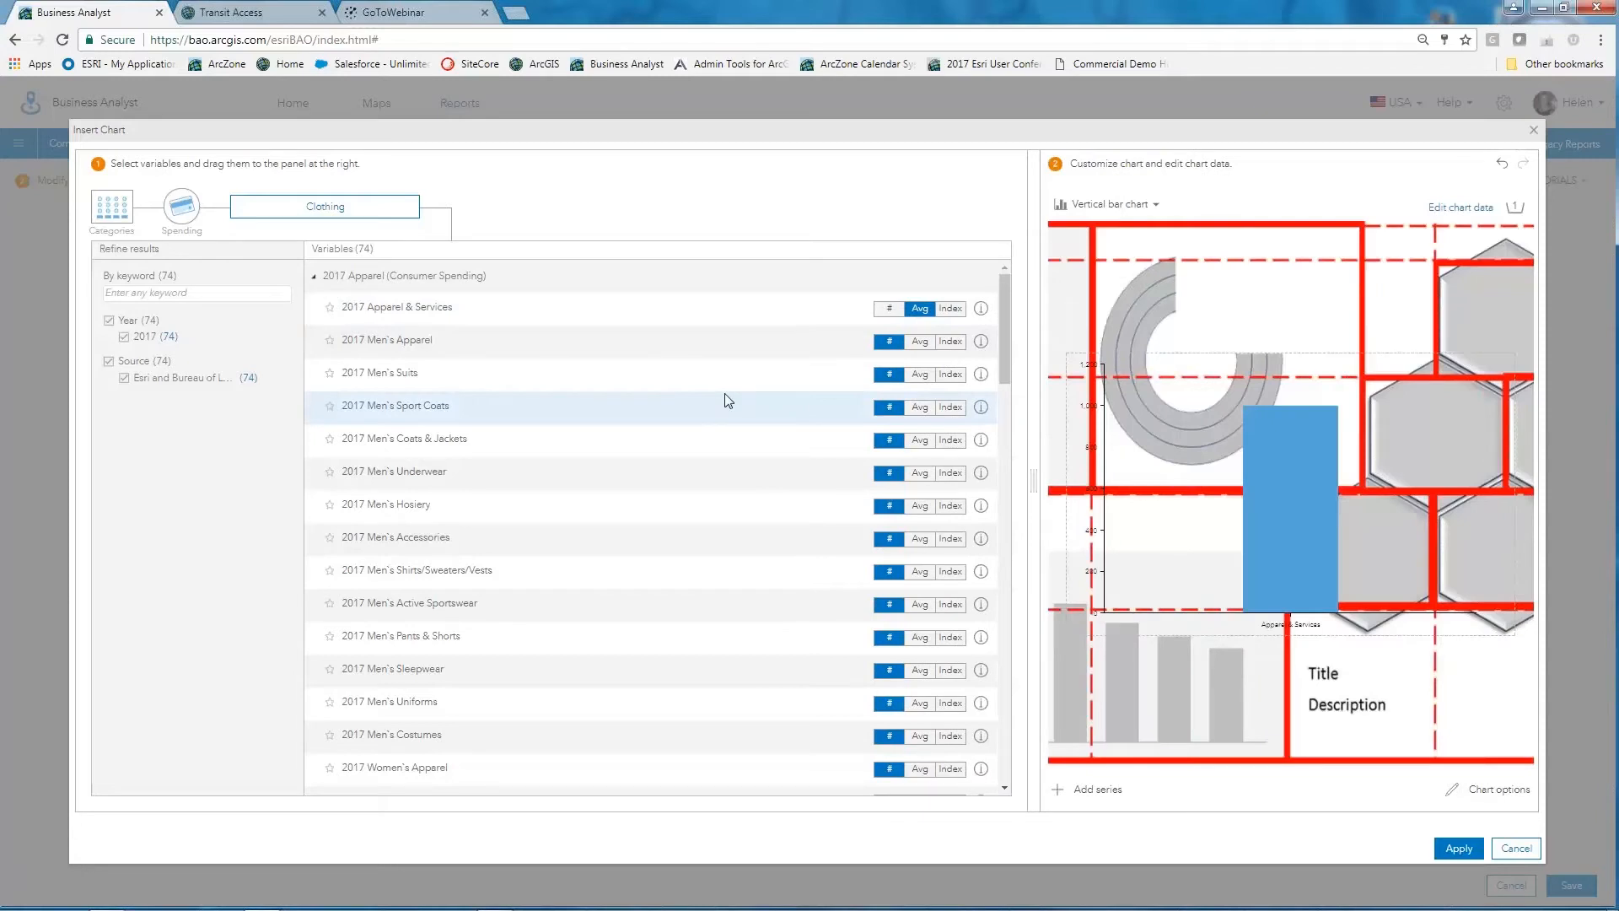
Step: Add the average of the 2017 Transportation spending variable to the chart
{"action": "left_click", "coordinate": [190, 207]}
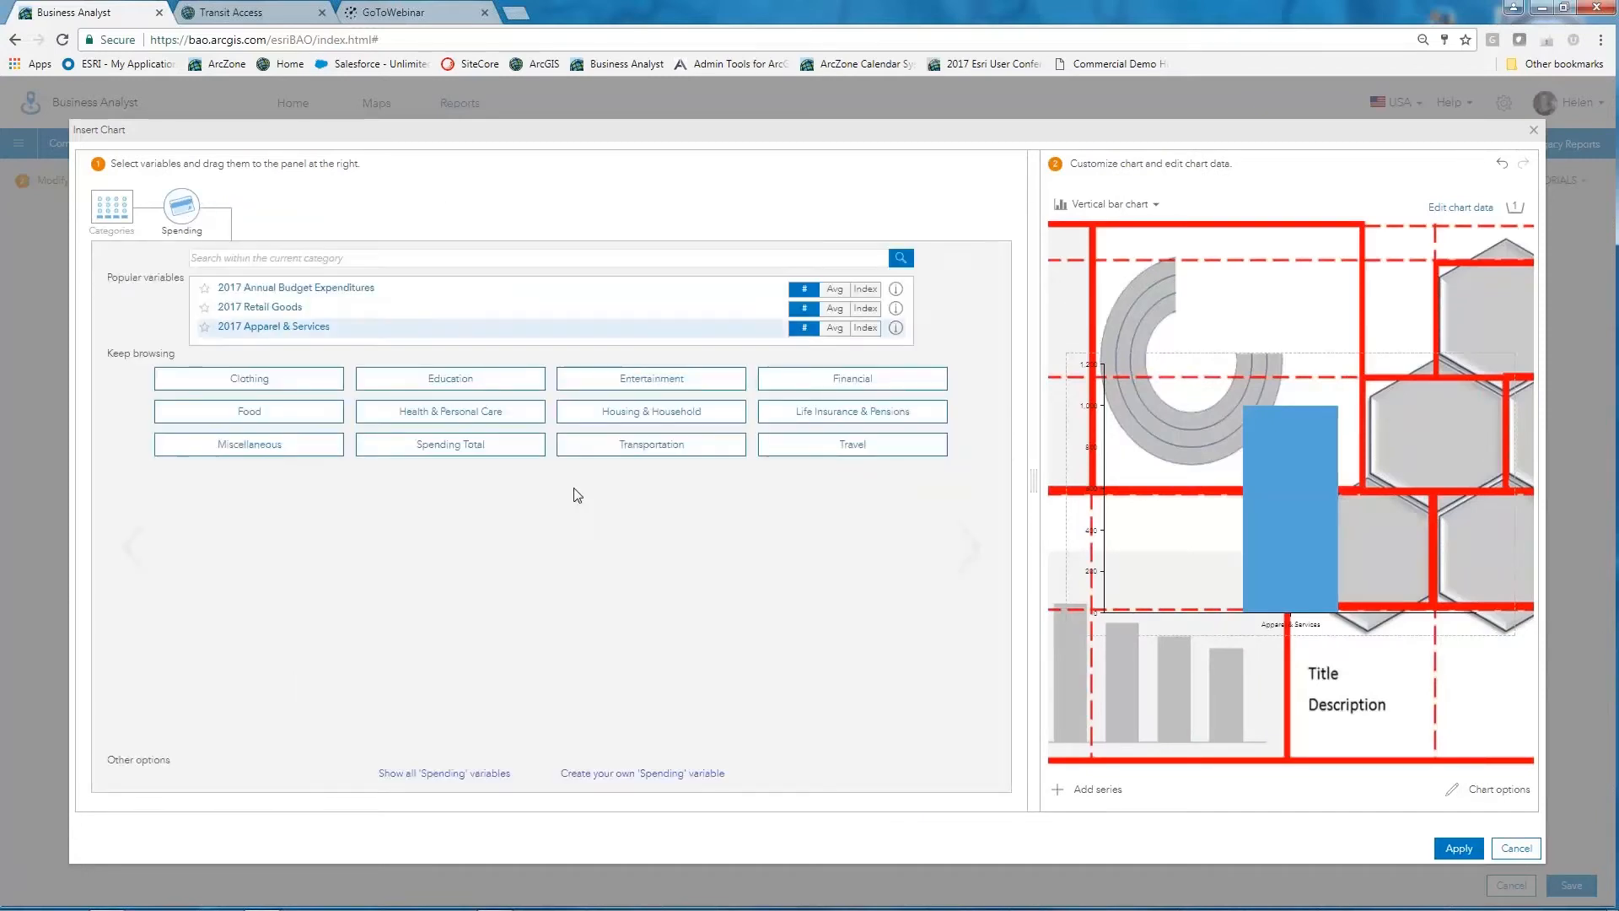
{"action": "left_click", "coordinate": [647, 448]}
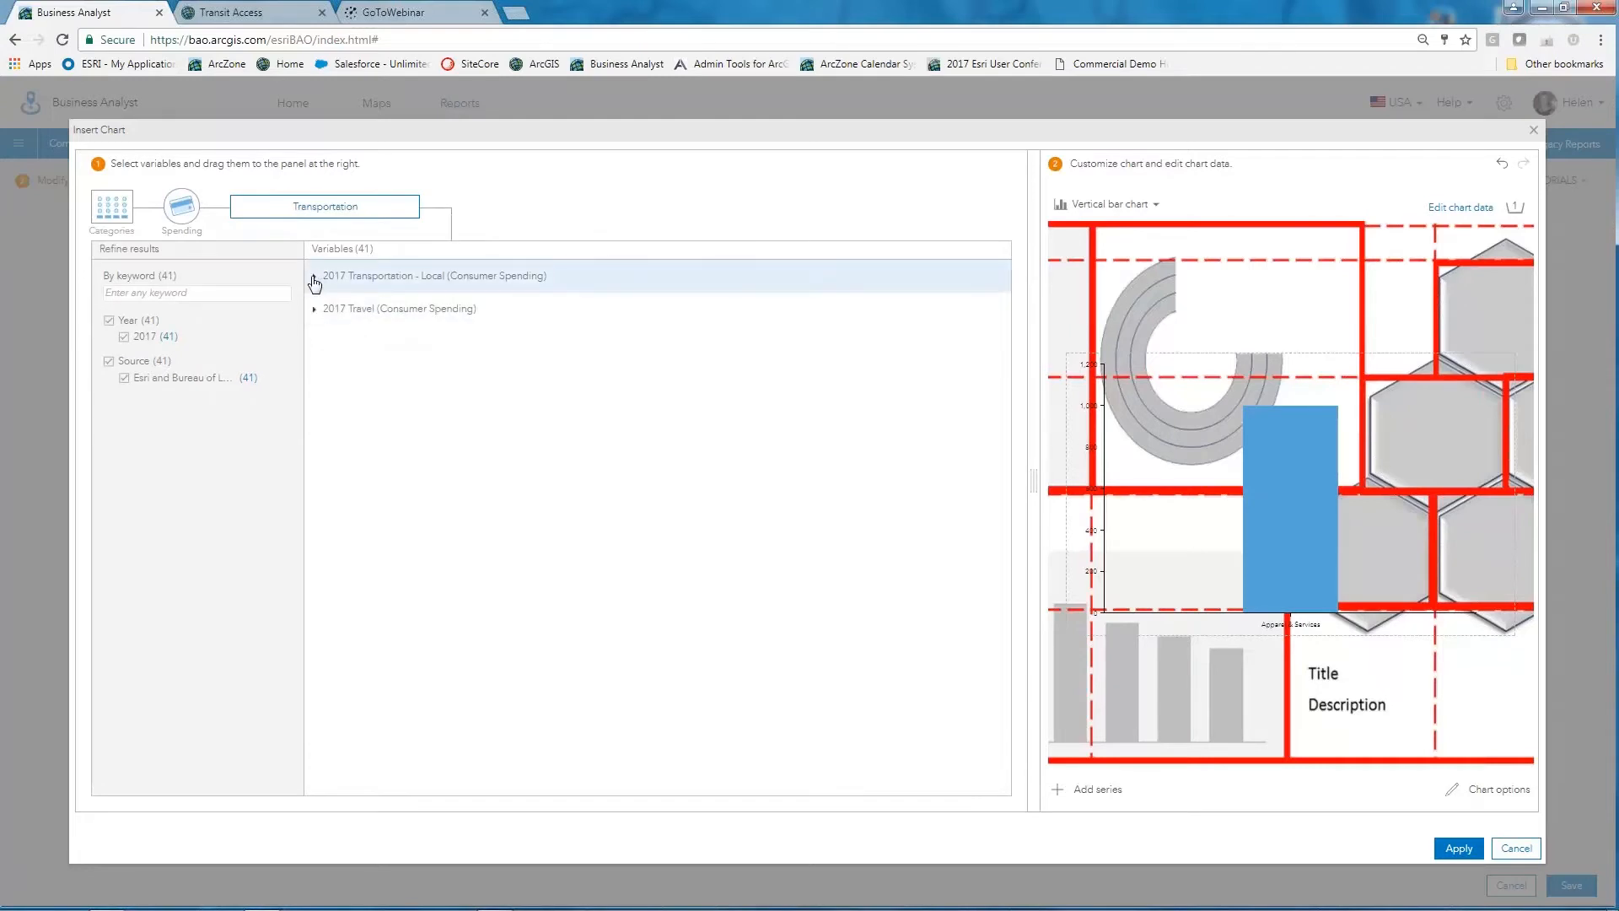
{"action": "left_click", "coordinate": [315, 276]}
{"action": "left_click", "coordinate": [919, 309]}
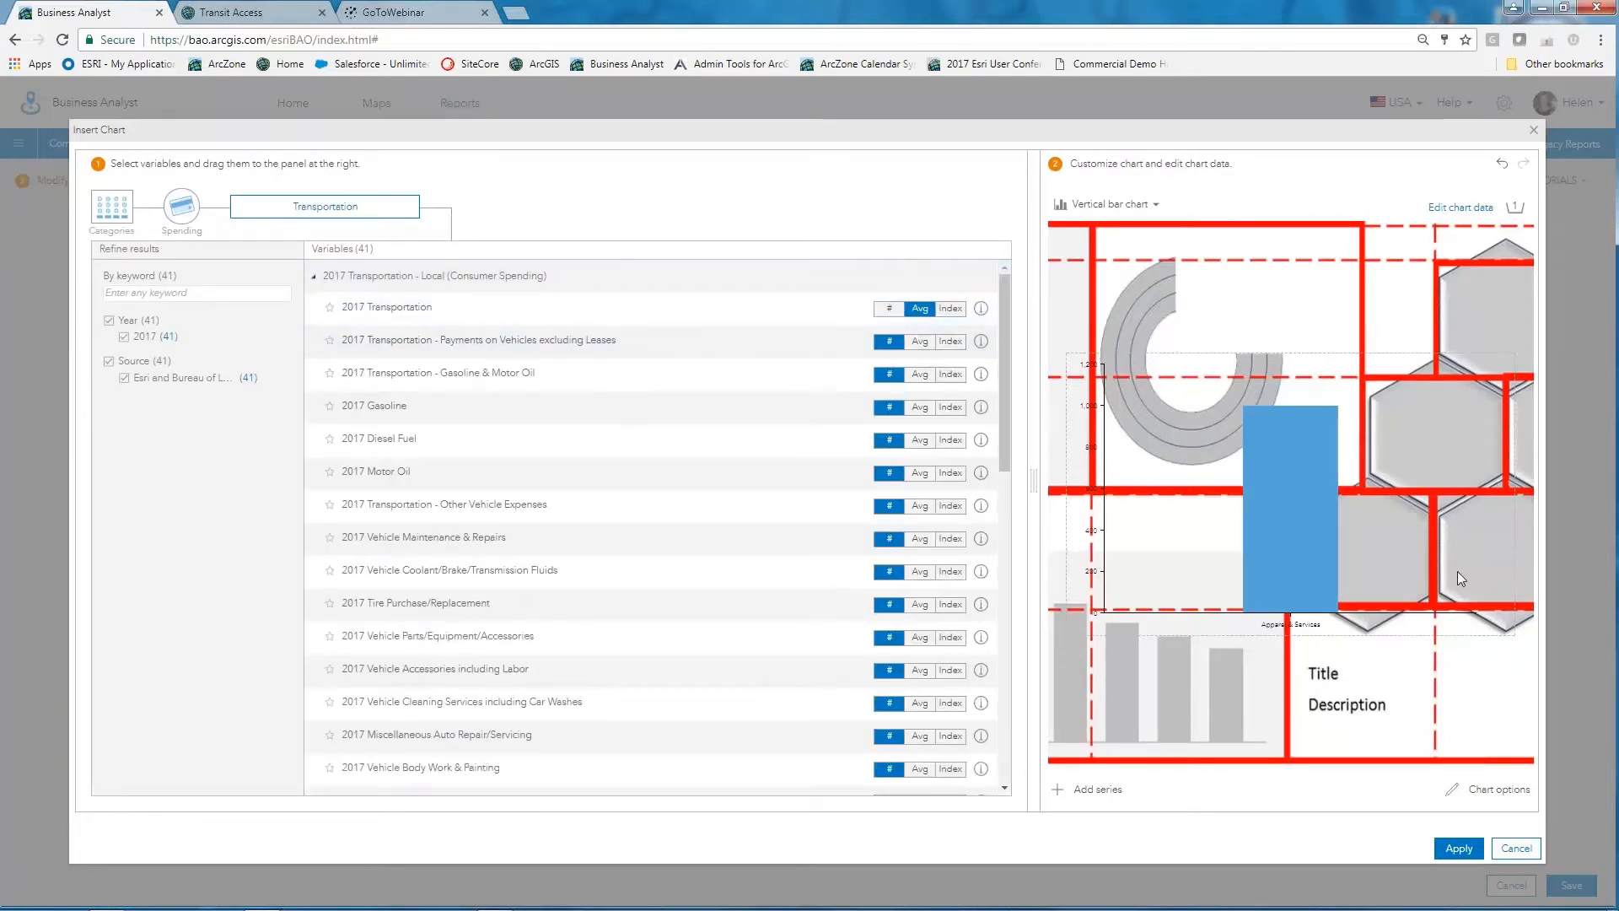
{"action": "left_click_drag", "start_coordinate": [580, 307], "coordinate": [1176, 471]}
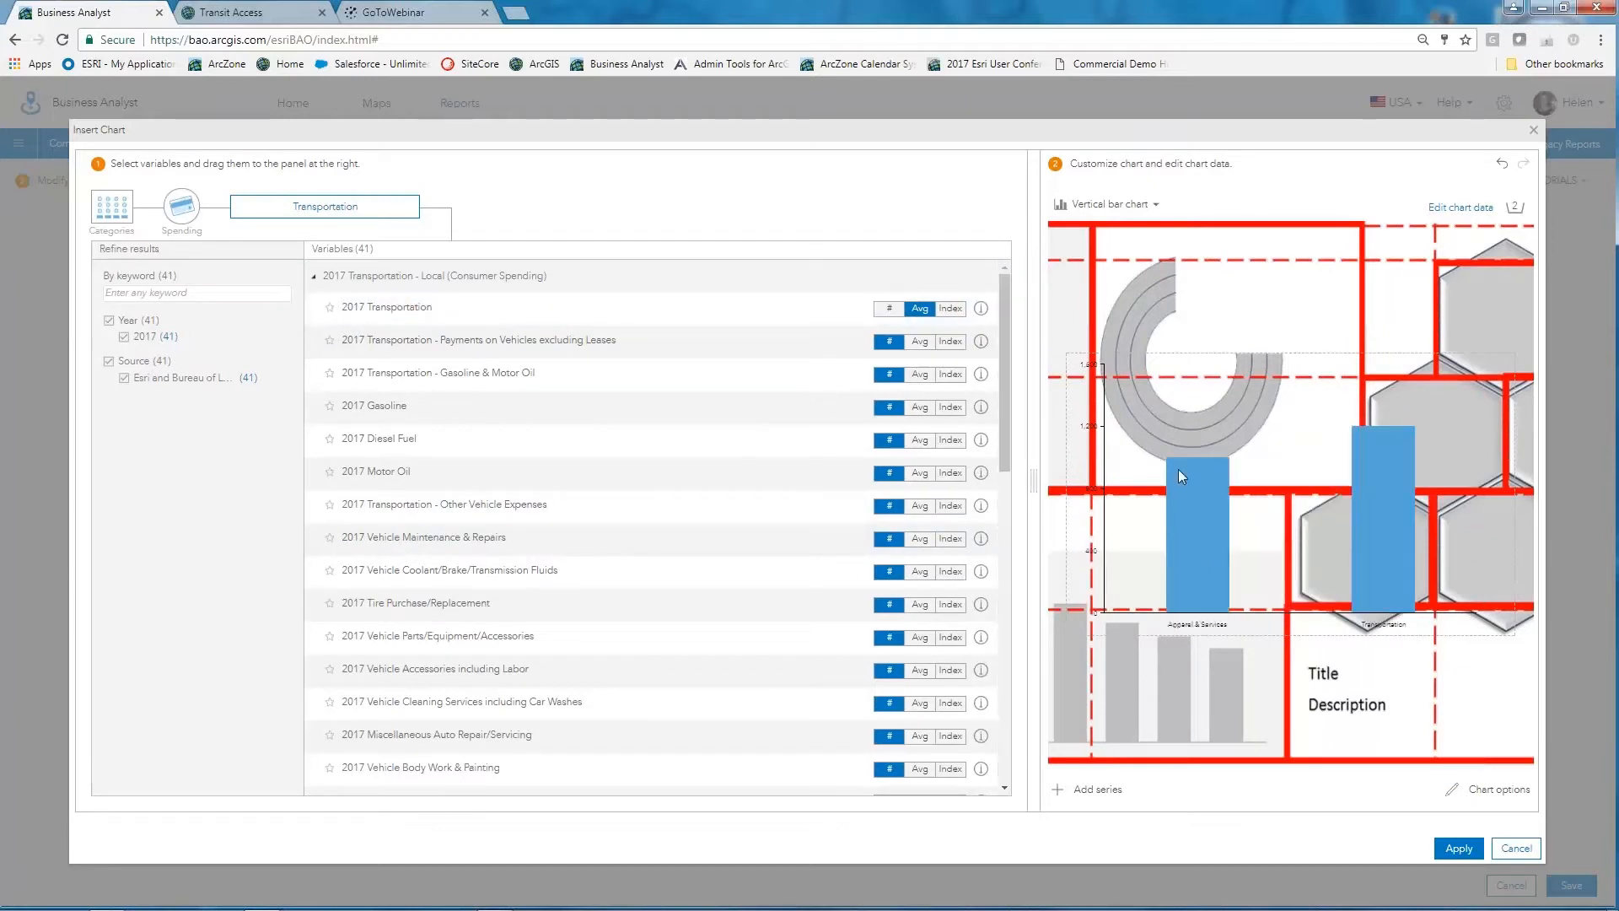
Step: Add the average of the 2017 Entertainment/Recreation spending variable to the chart and apply the chart to the panel
{"action": "left_click", "coordinate": [182, 206]}
{"action": "left_click", "coordinate": [455, 410]}
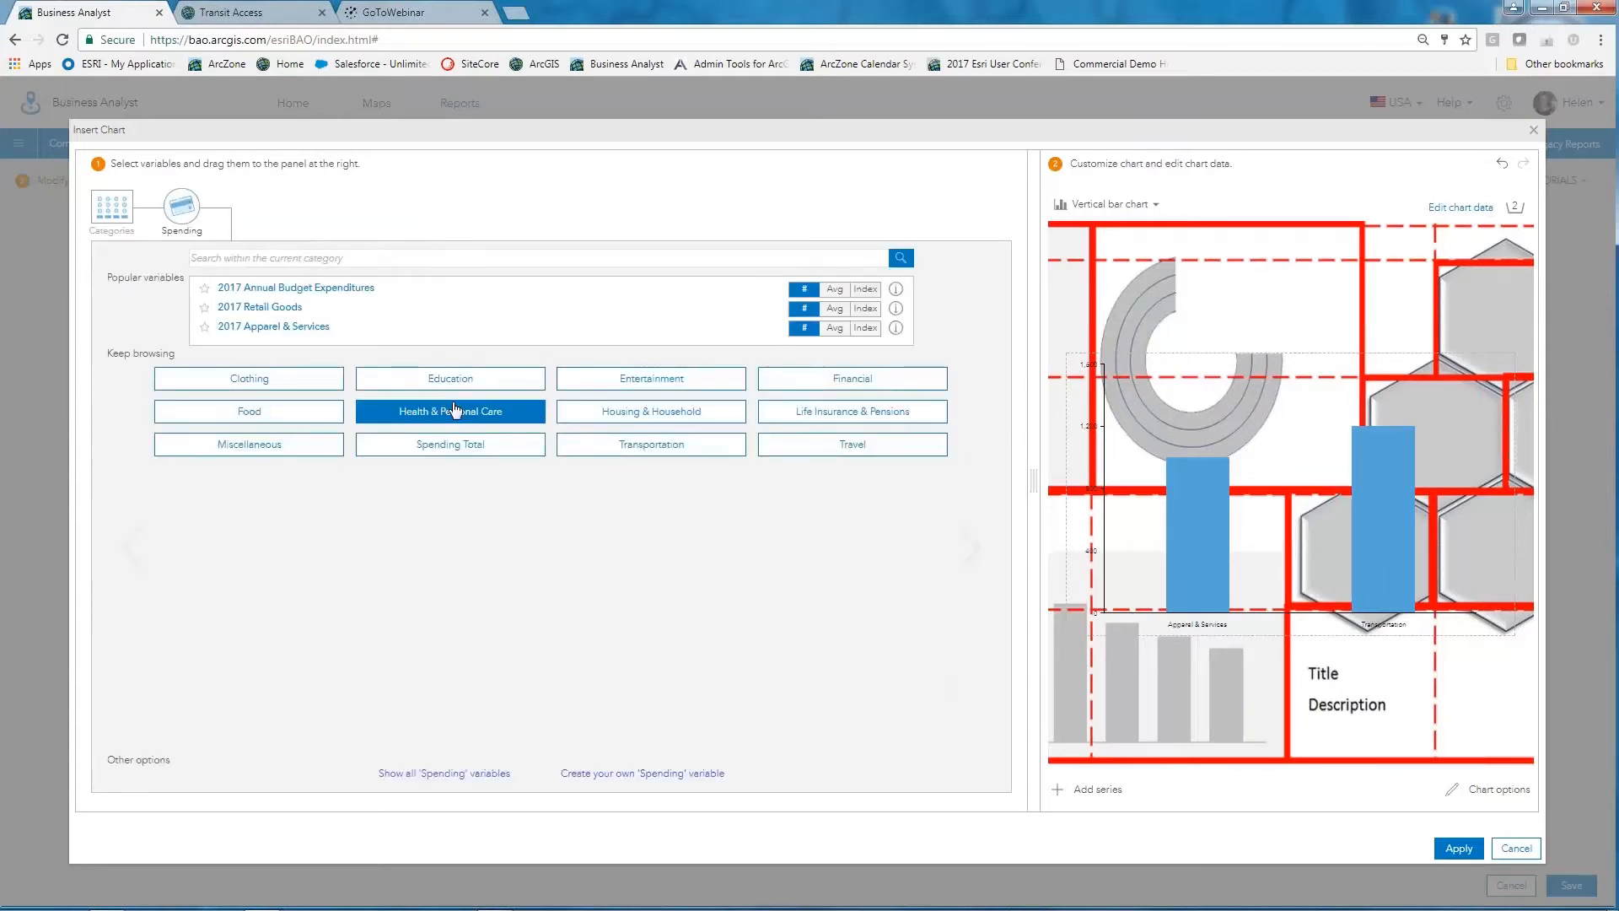
{"action": "left_click", "coordinate": [647, 384]}
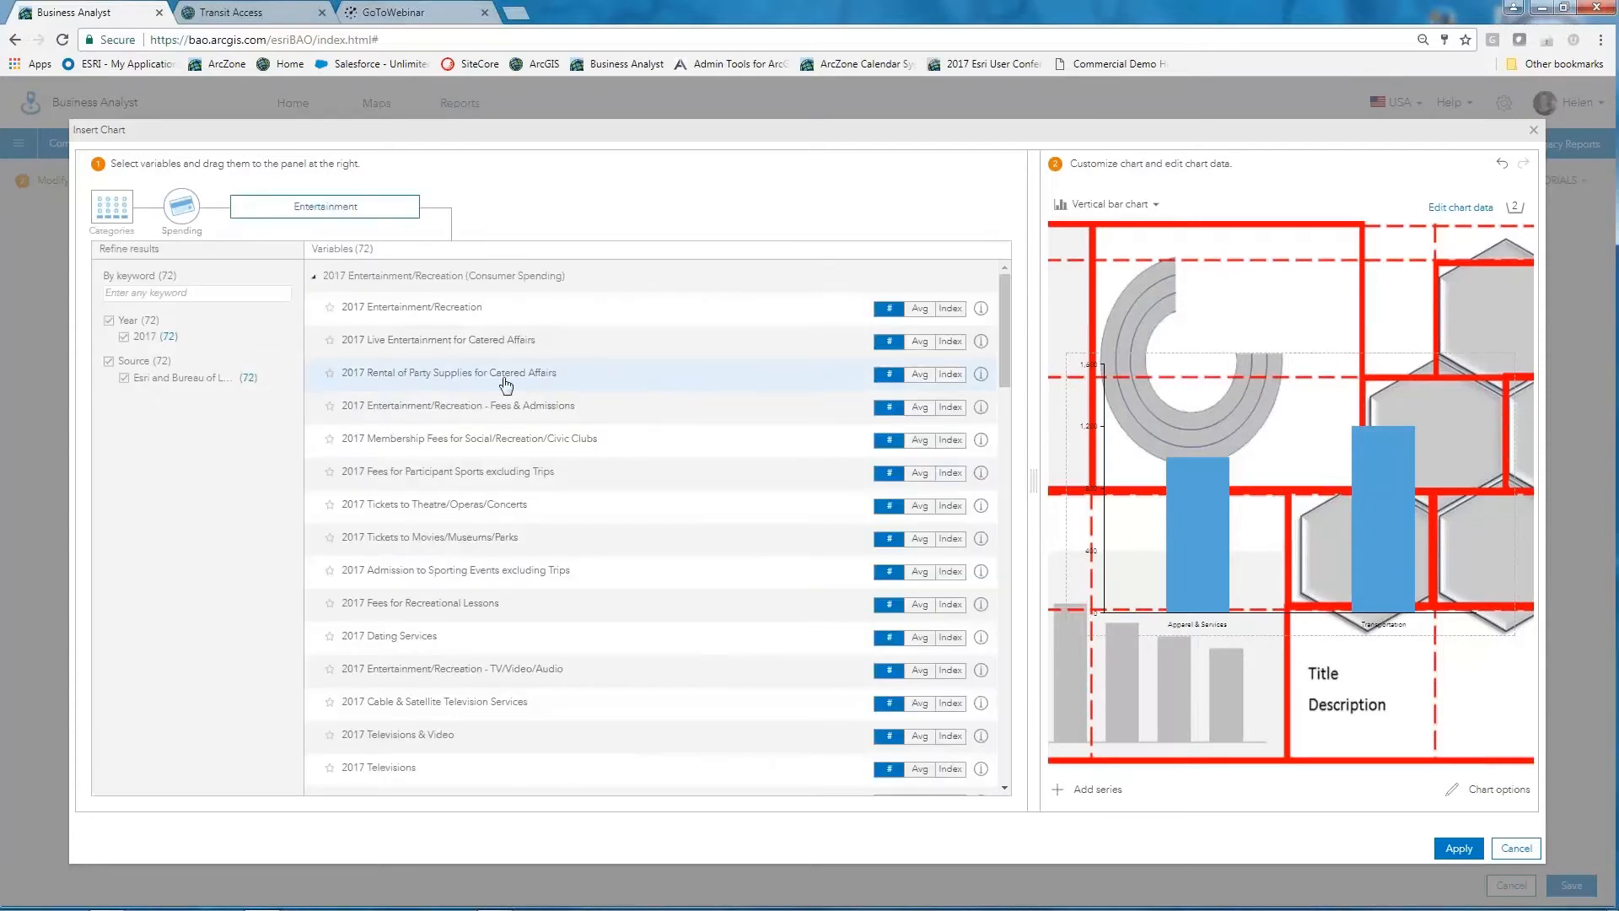
{"action": "left_click", "coordinate": [921, 309]}
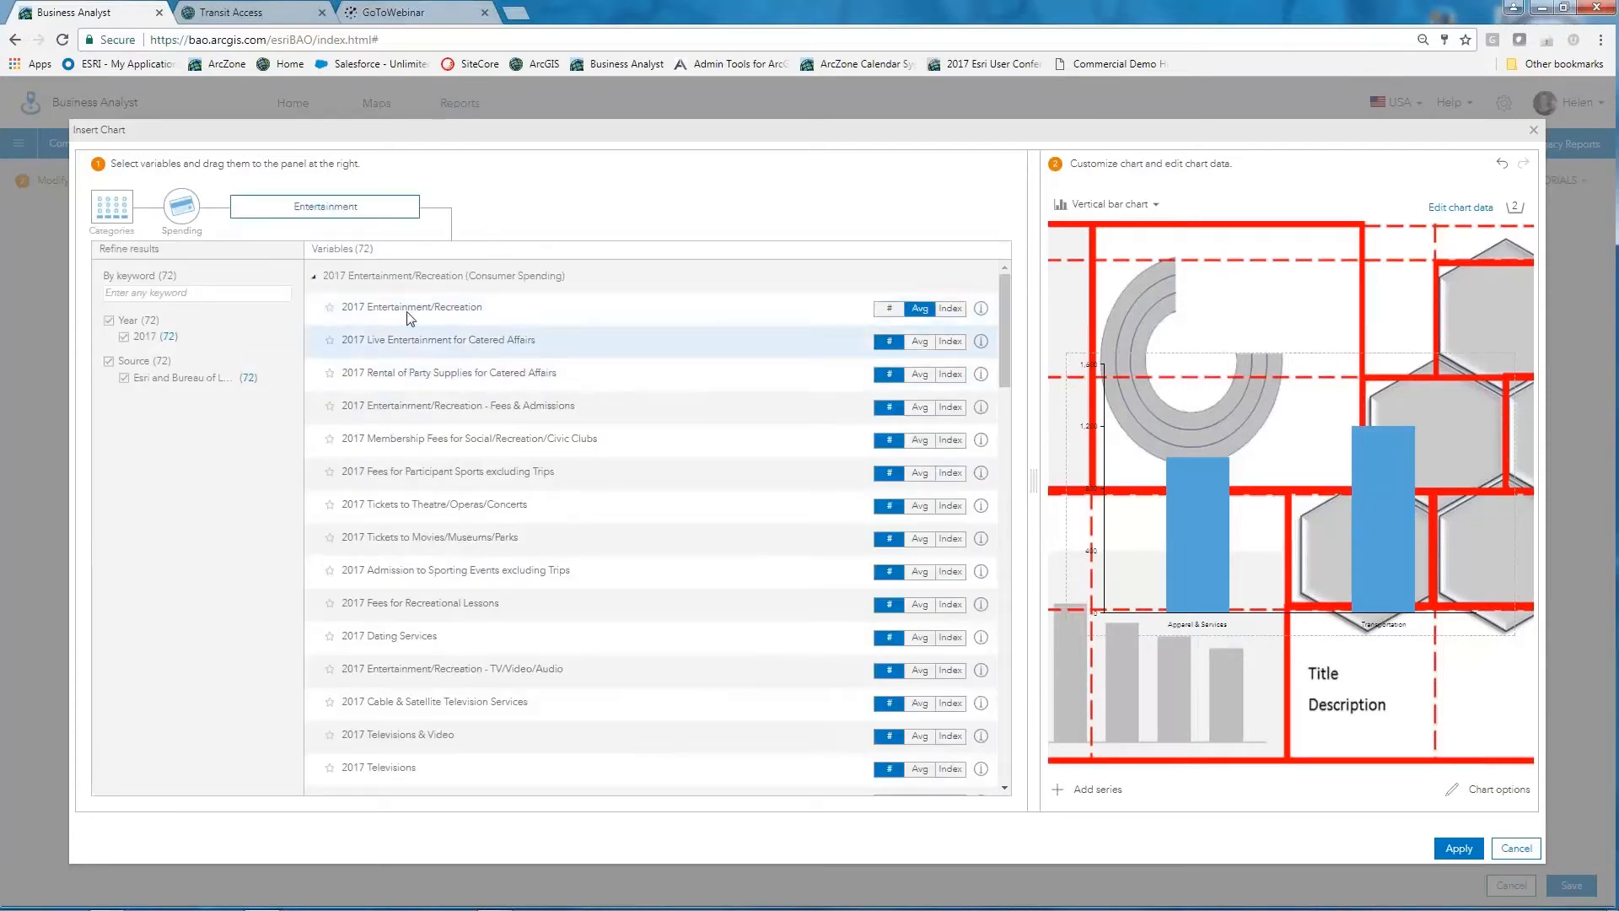
{"action": "left_click_drag", "start_coordinate": [1135, 396], "coordinate": [1322, 366]}
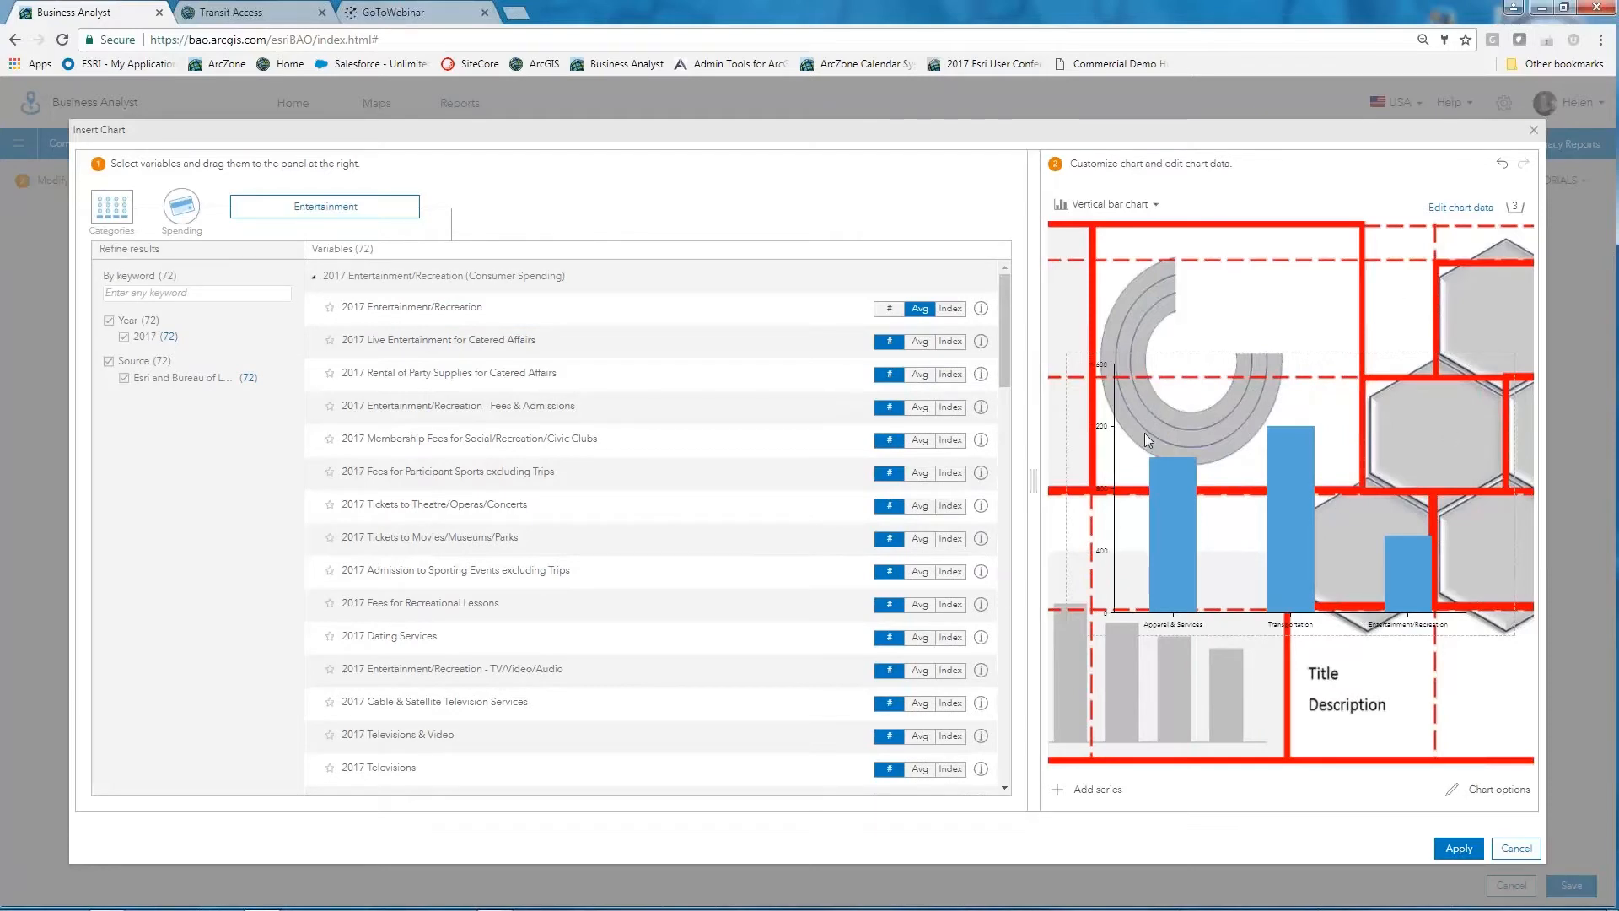
{"action": "left_click", "coordinate": [1454, 853]}
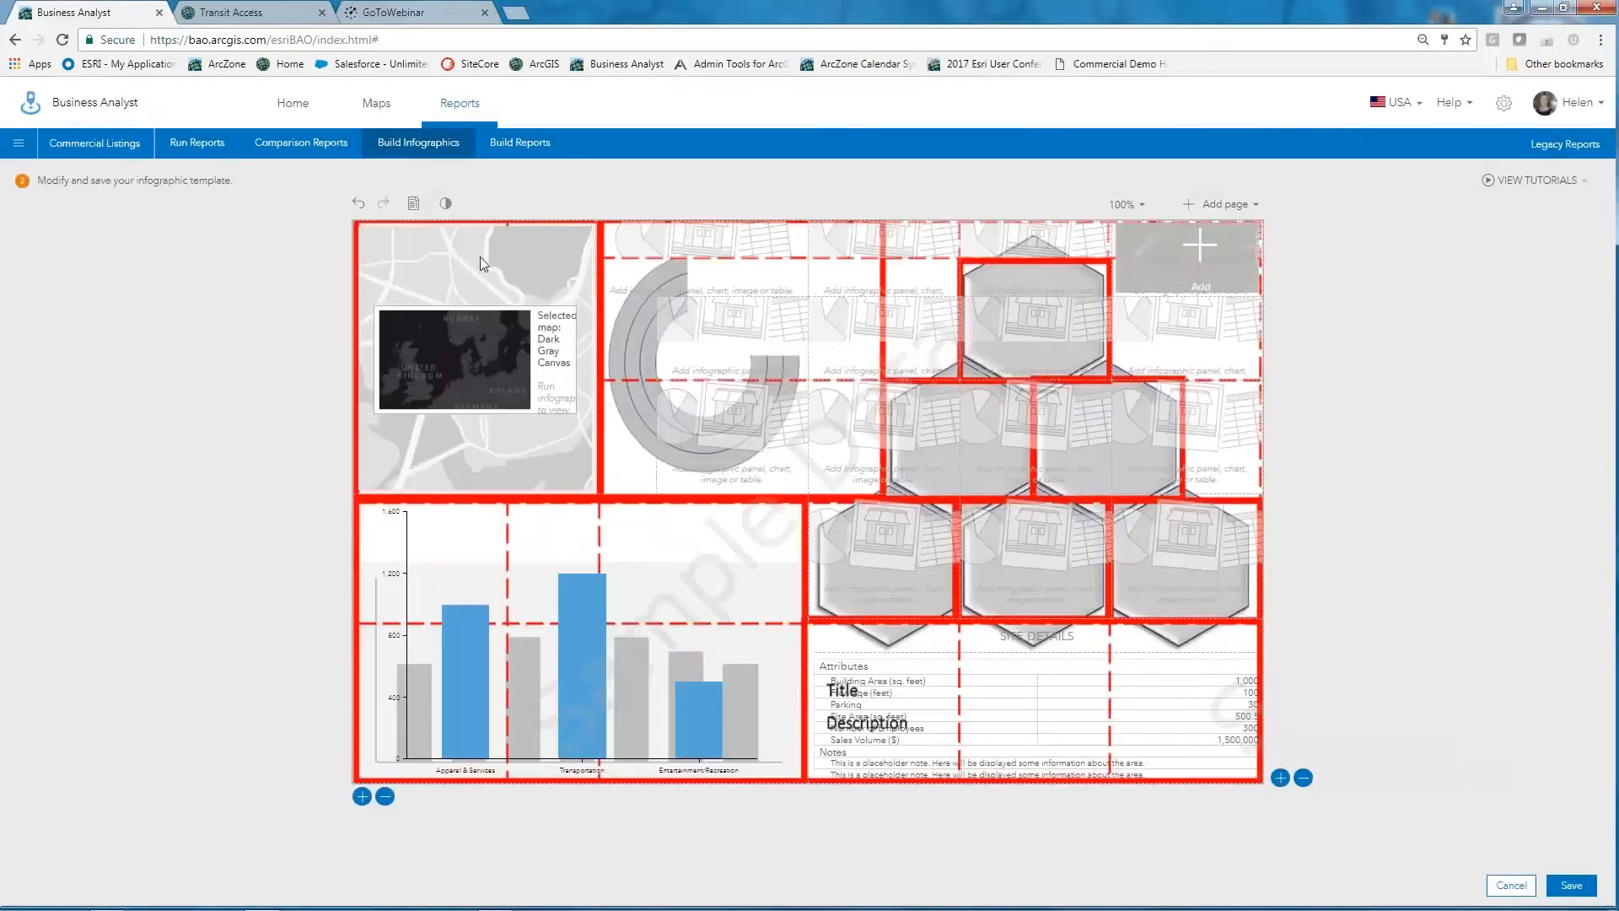
Step: Remove the background image from the infographic template theme and apply the theme
{"action": "left_click", "coordinate": [445, 205]}
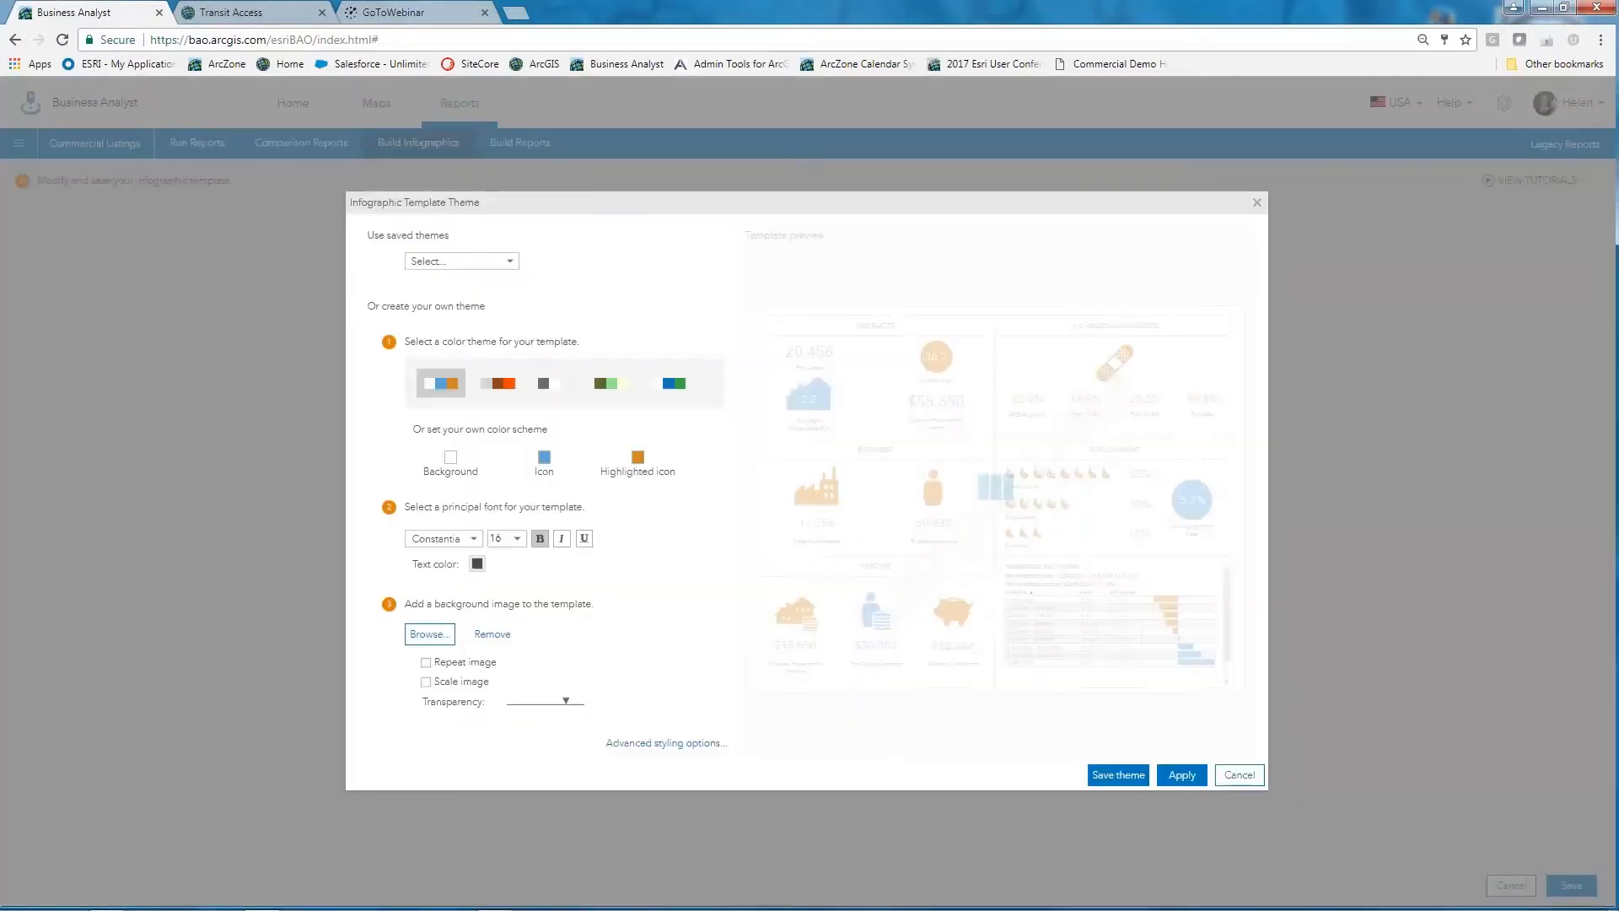
{"action": "left_click", "coordinate": [492, 636]}
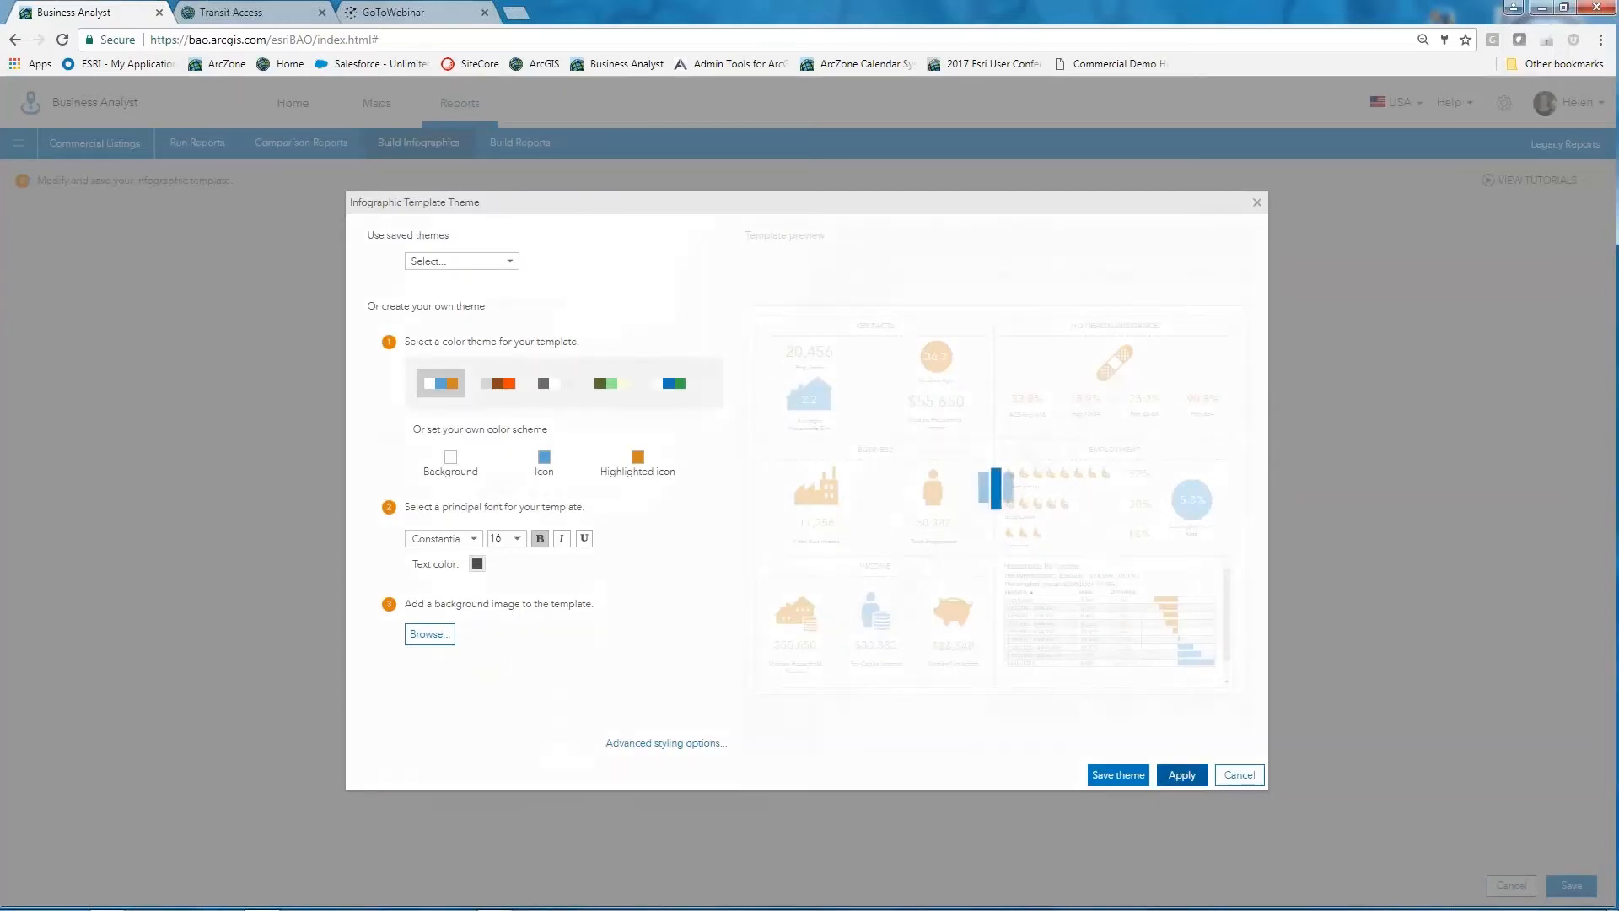
{"action": "left_click", "coordinate": [1182, 775]}
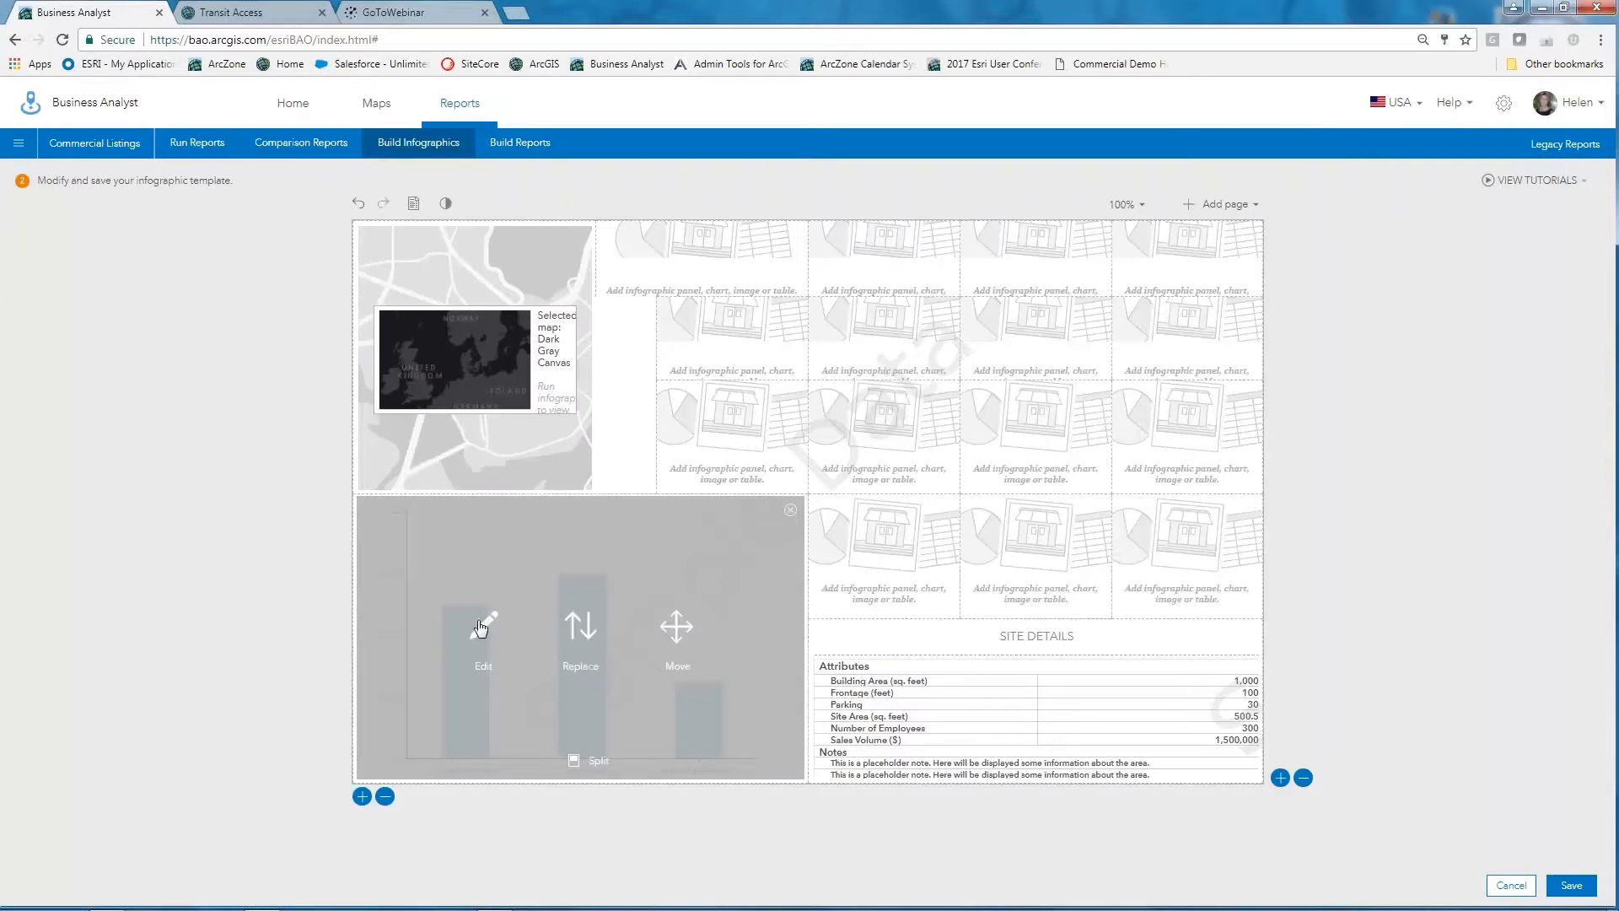
Step: Open the spending chart below the map for editing, preview it as a donut chart and return it to a vertical bar chart
{"action": "left_click", "coordinate": [482, 628]}
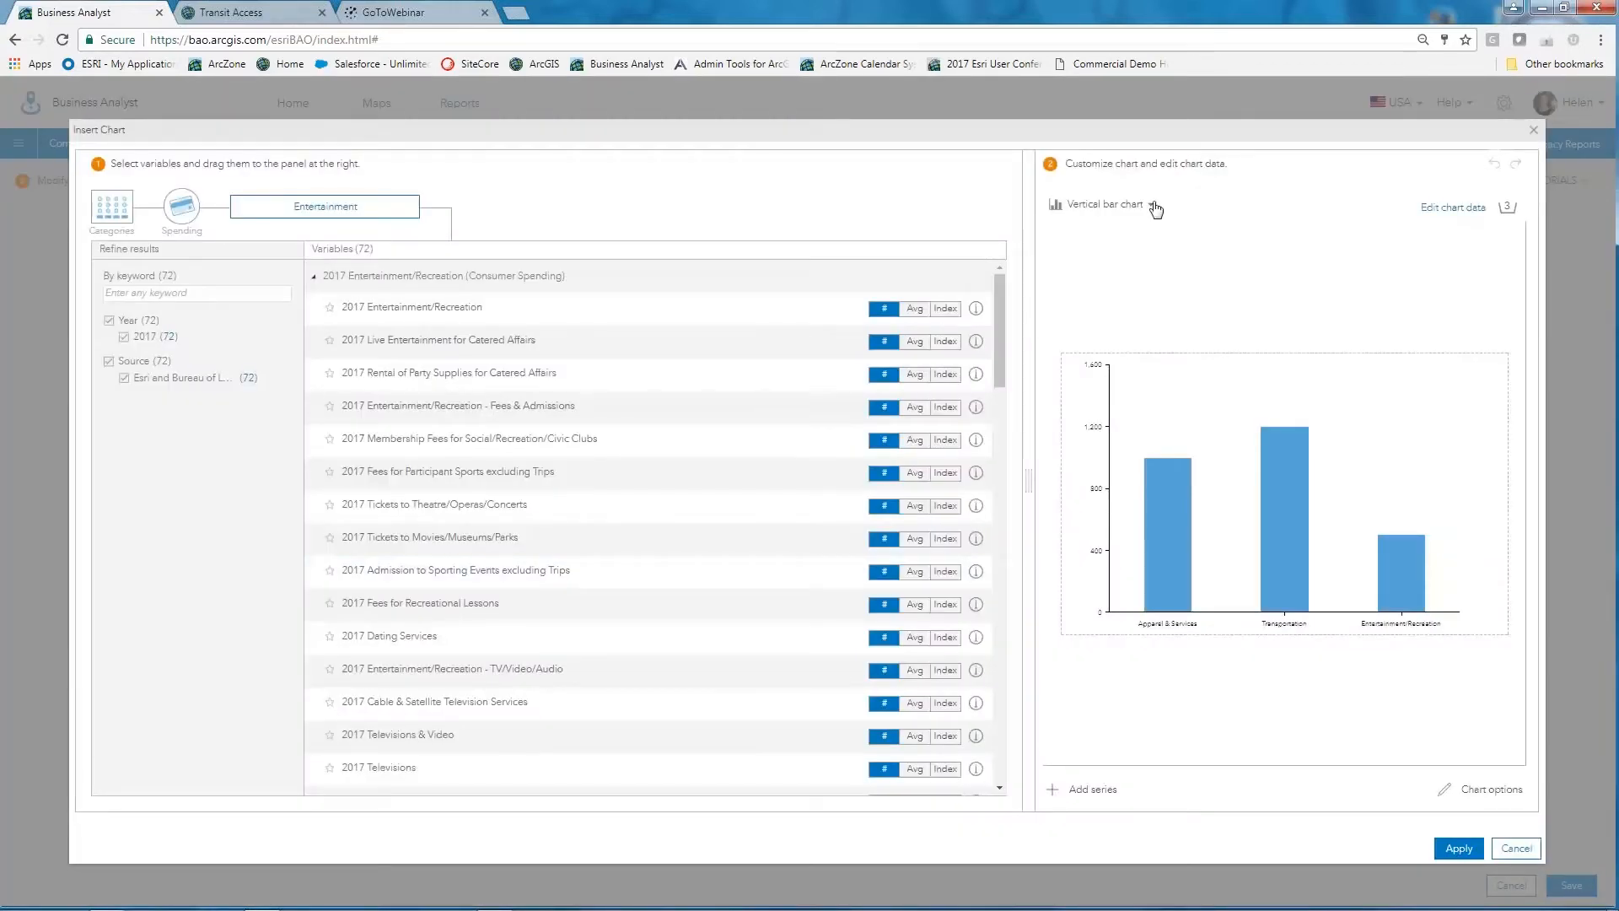
{"action": "left_click", "coordinate": [1152, 205]}
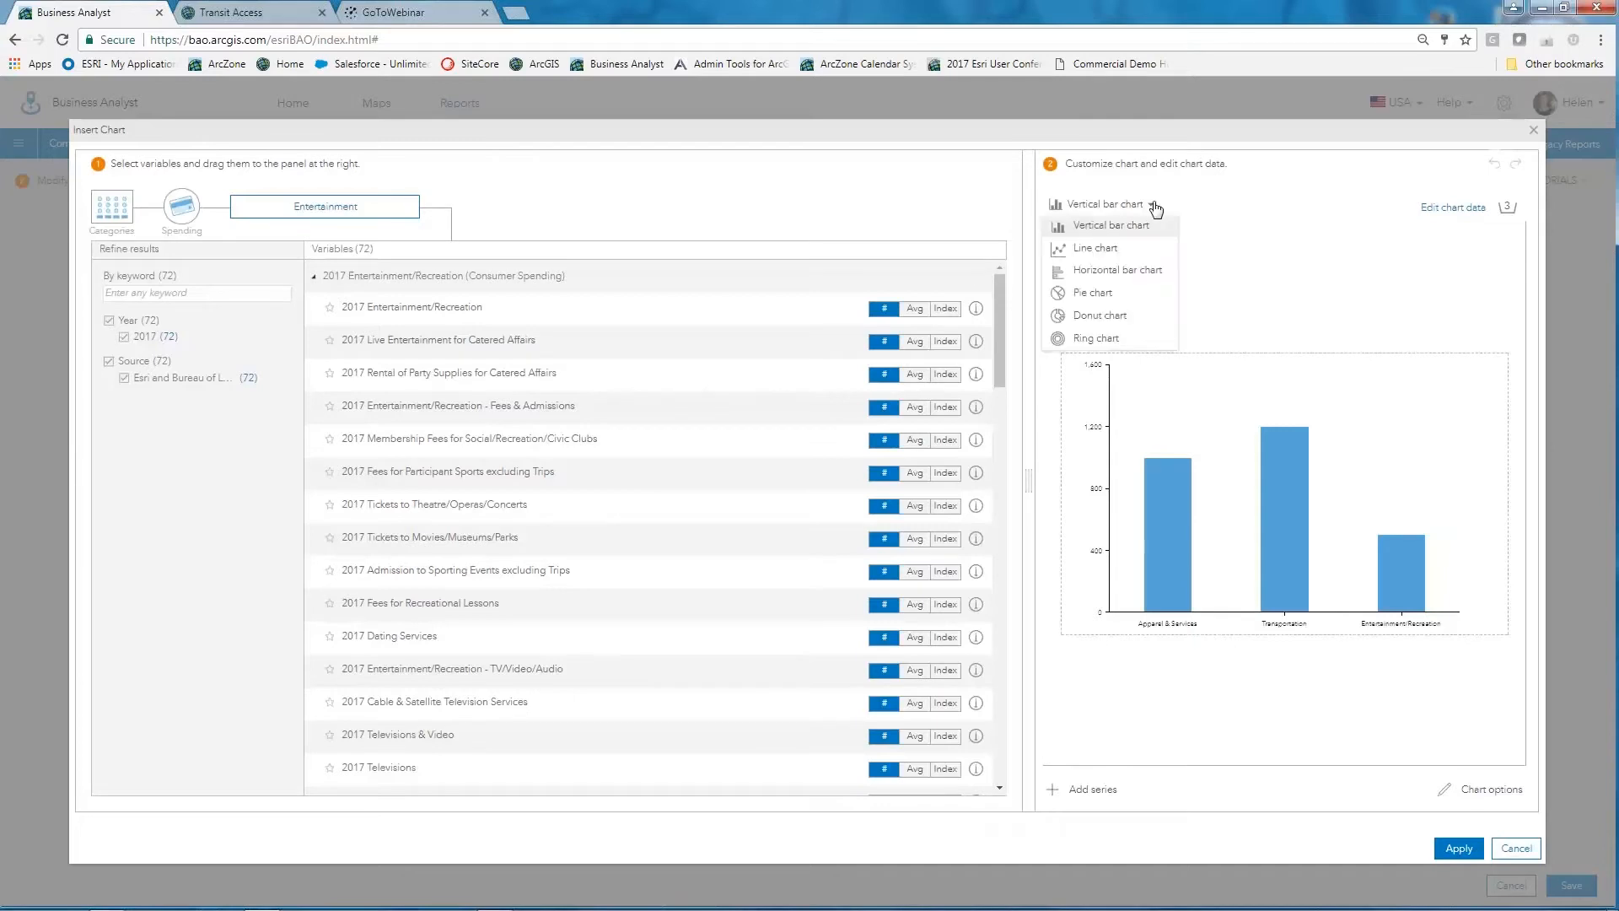
{"action": "left_click", "coordinate": [1104, 317]}
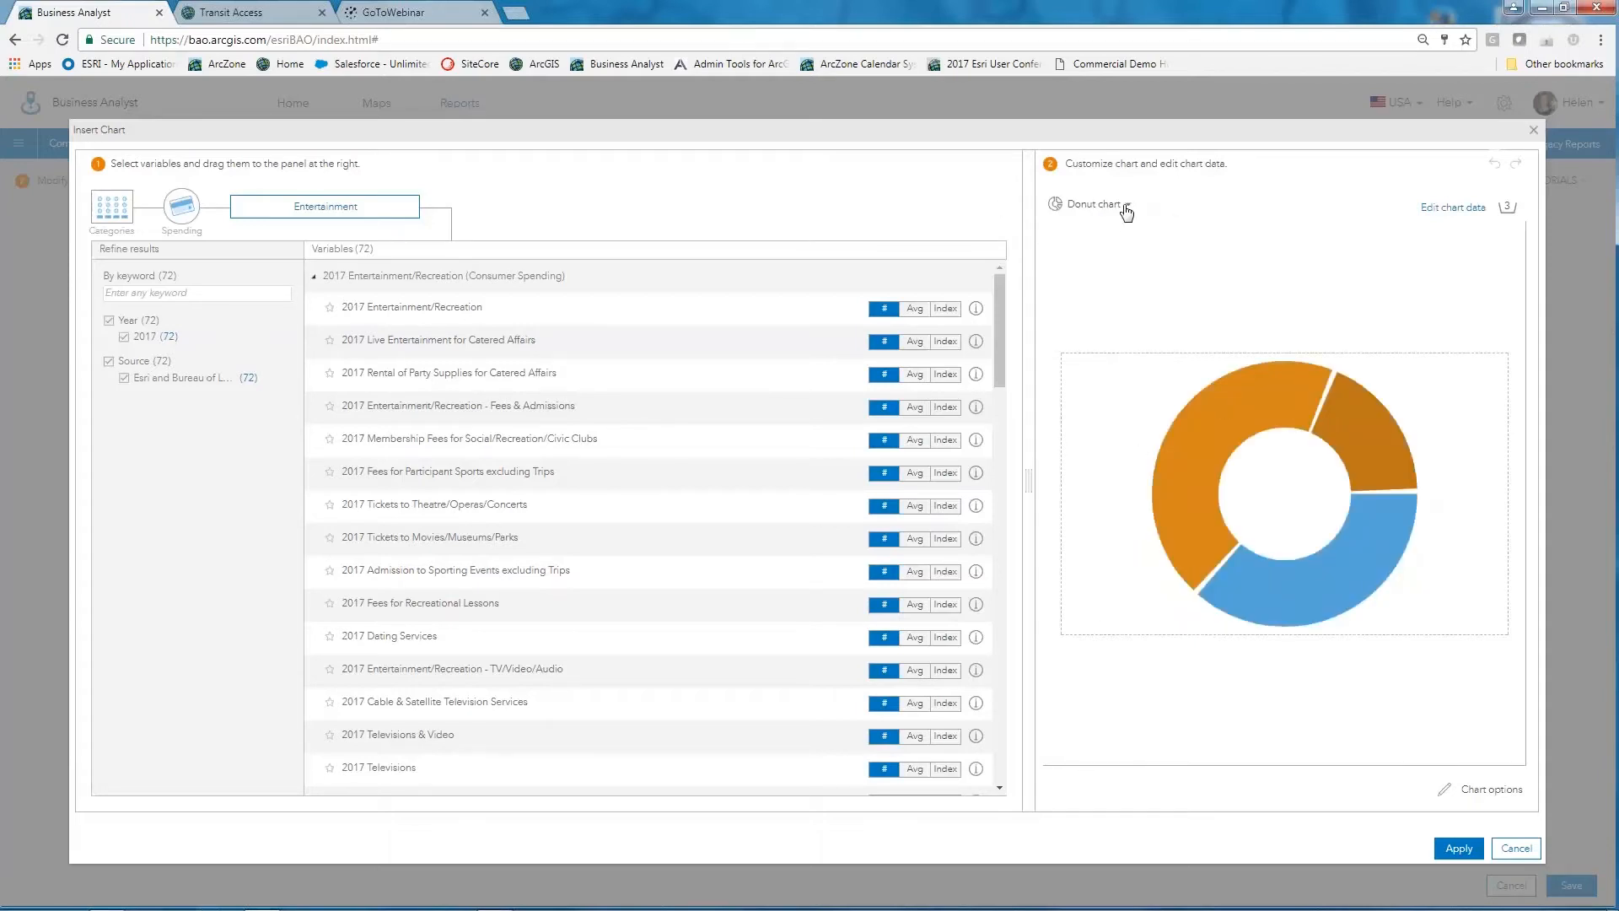
{"action": "left_click", "coordinate": [1125, 205]}
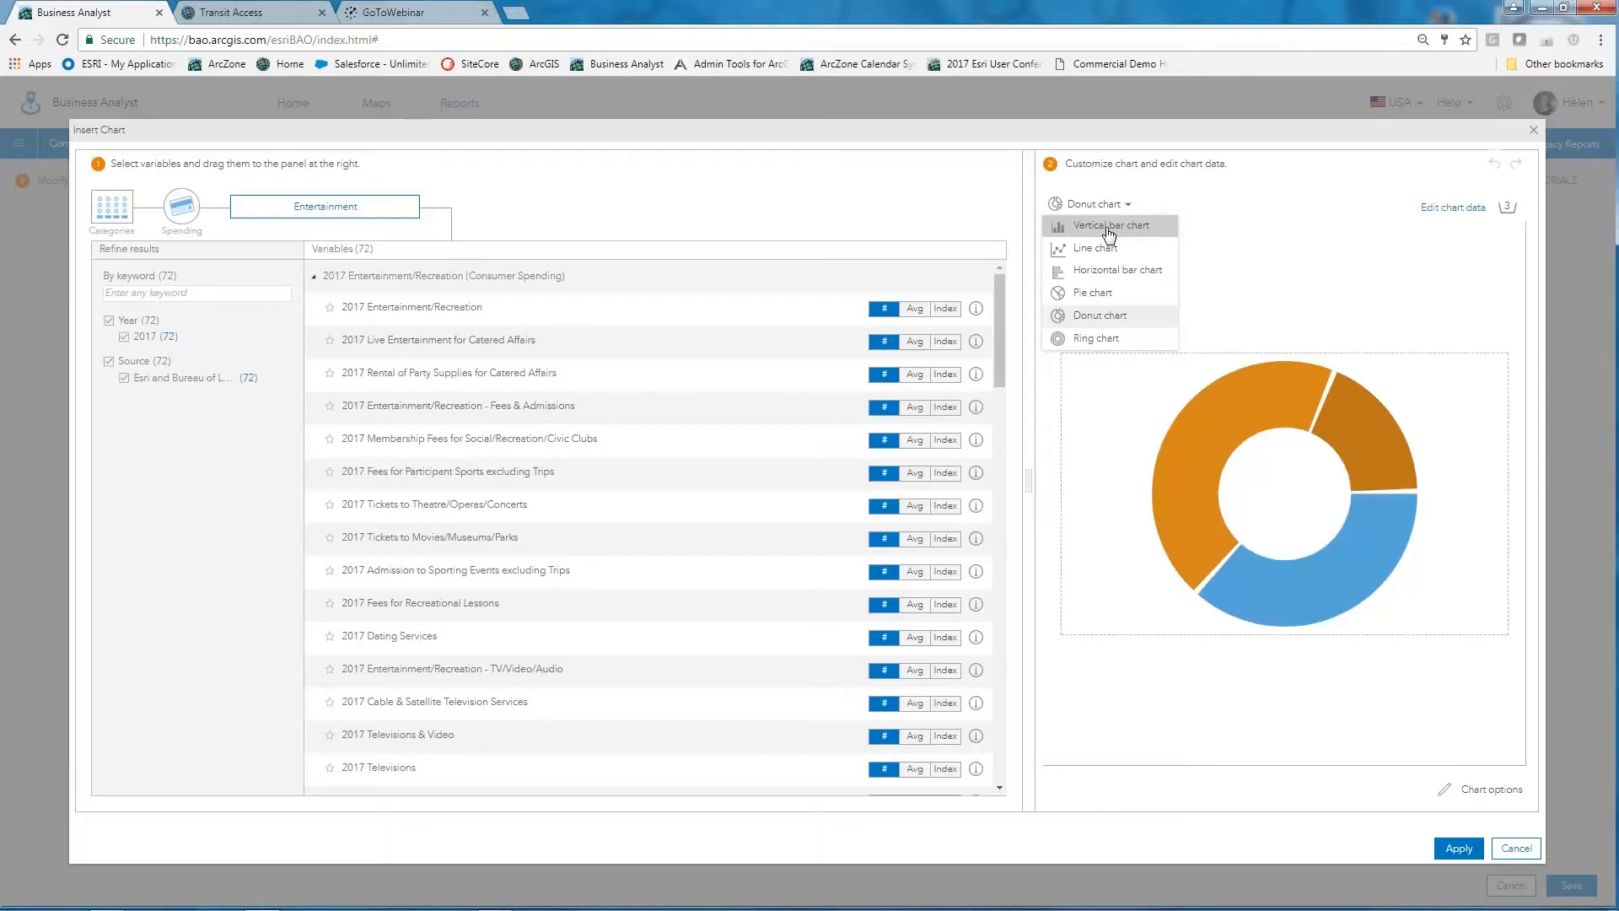
{"action": "left_click", "coordinate": [1110, 227]}
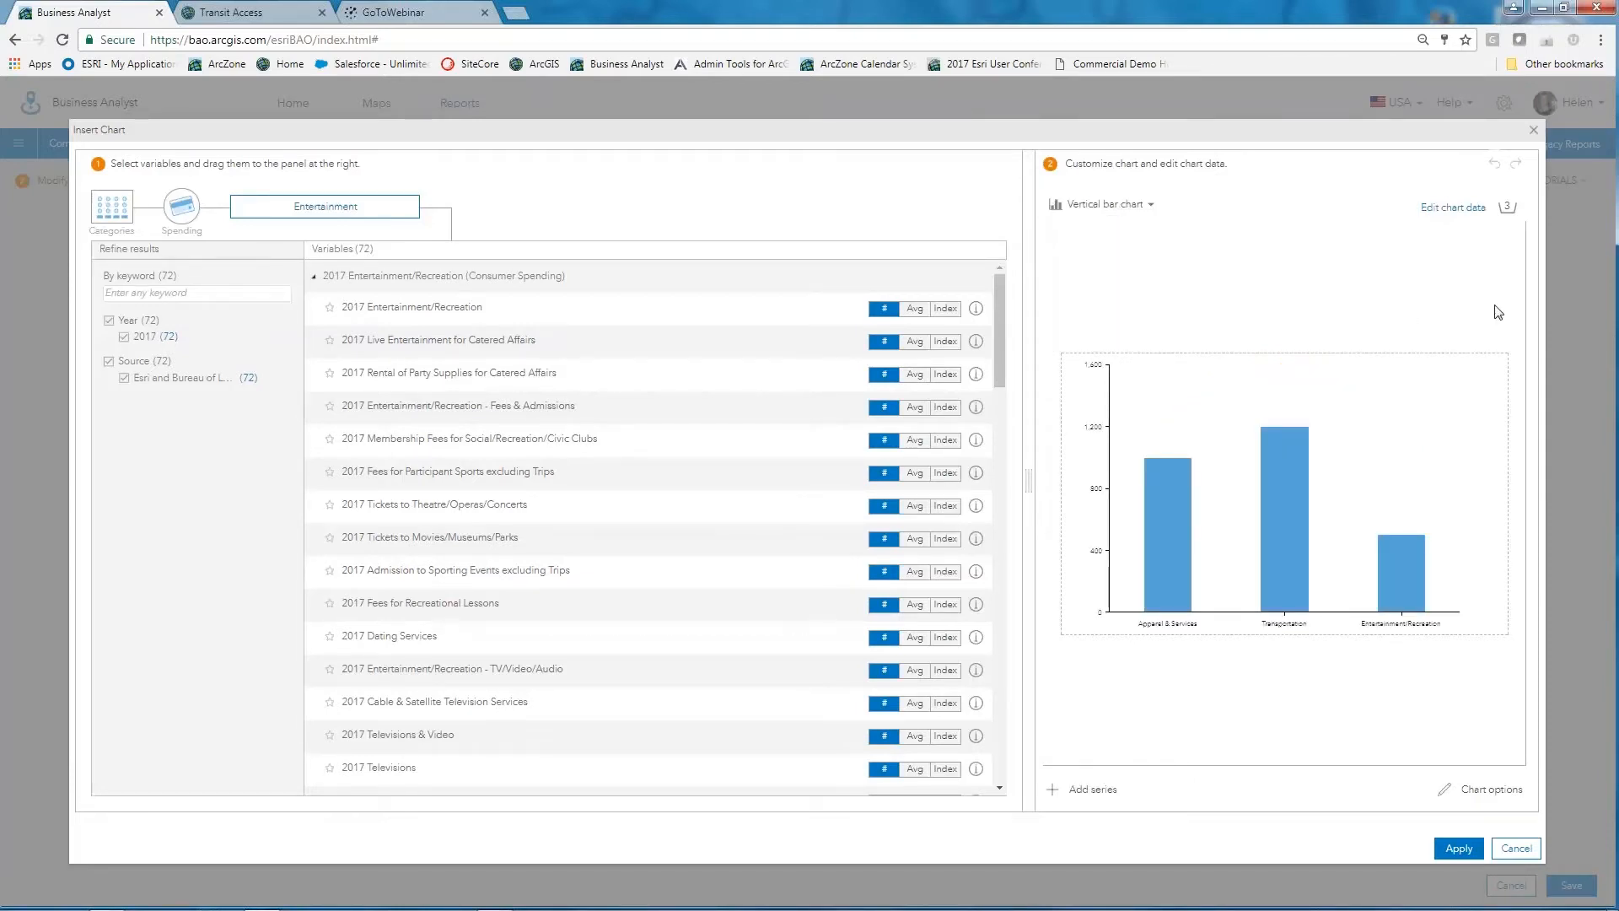
Step: Set the colour of all Series 1 bars to e2e3e5 and switch the series from average to # values
{"action": "left_click", "coordinate": [1508, 210]}
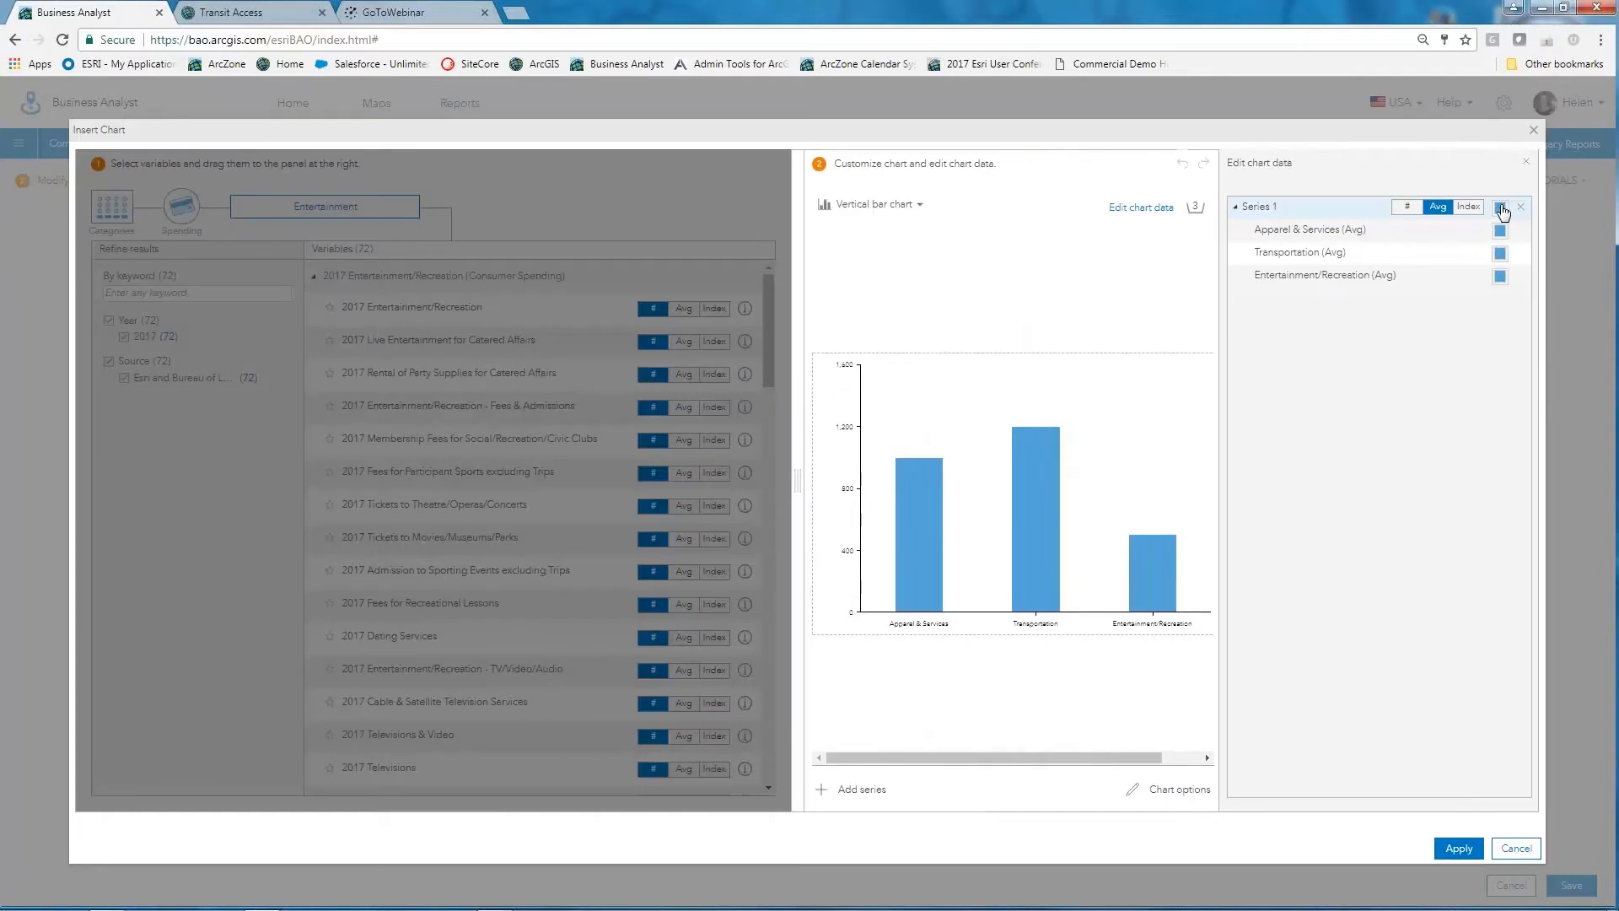
{"action": "left_click", "coordinate": [1502, 211]}
{"action": "left_click", "coordinate": [1393, 335]}
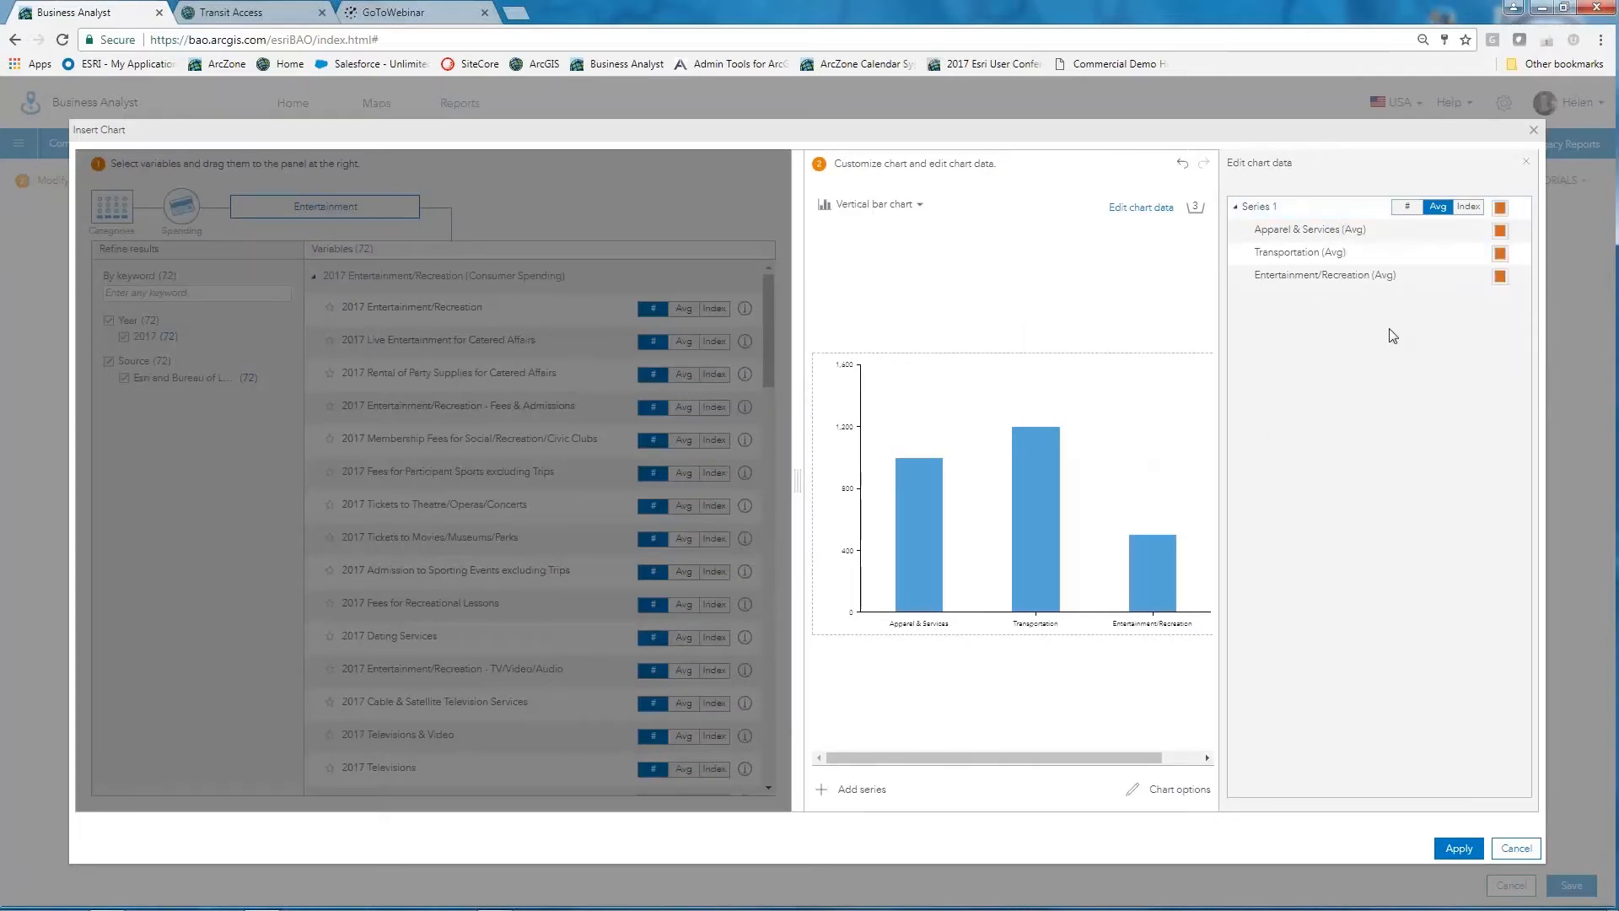
{"action": "left_click", "coordinate": [1501, 210]}
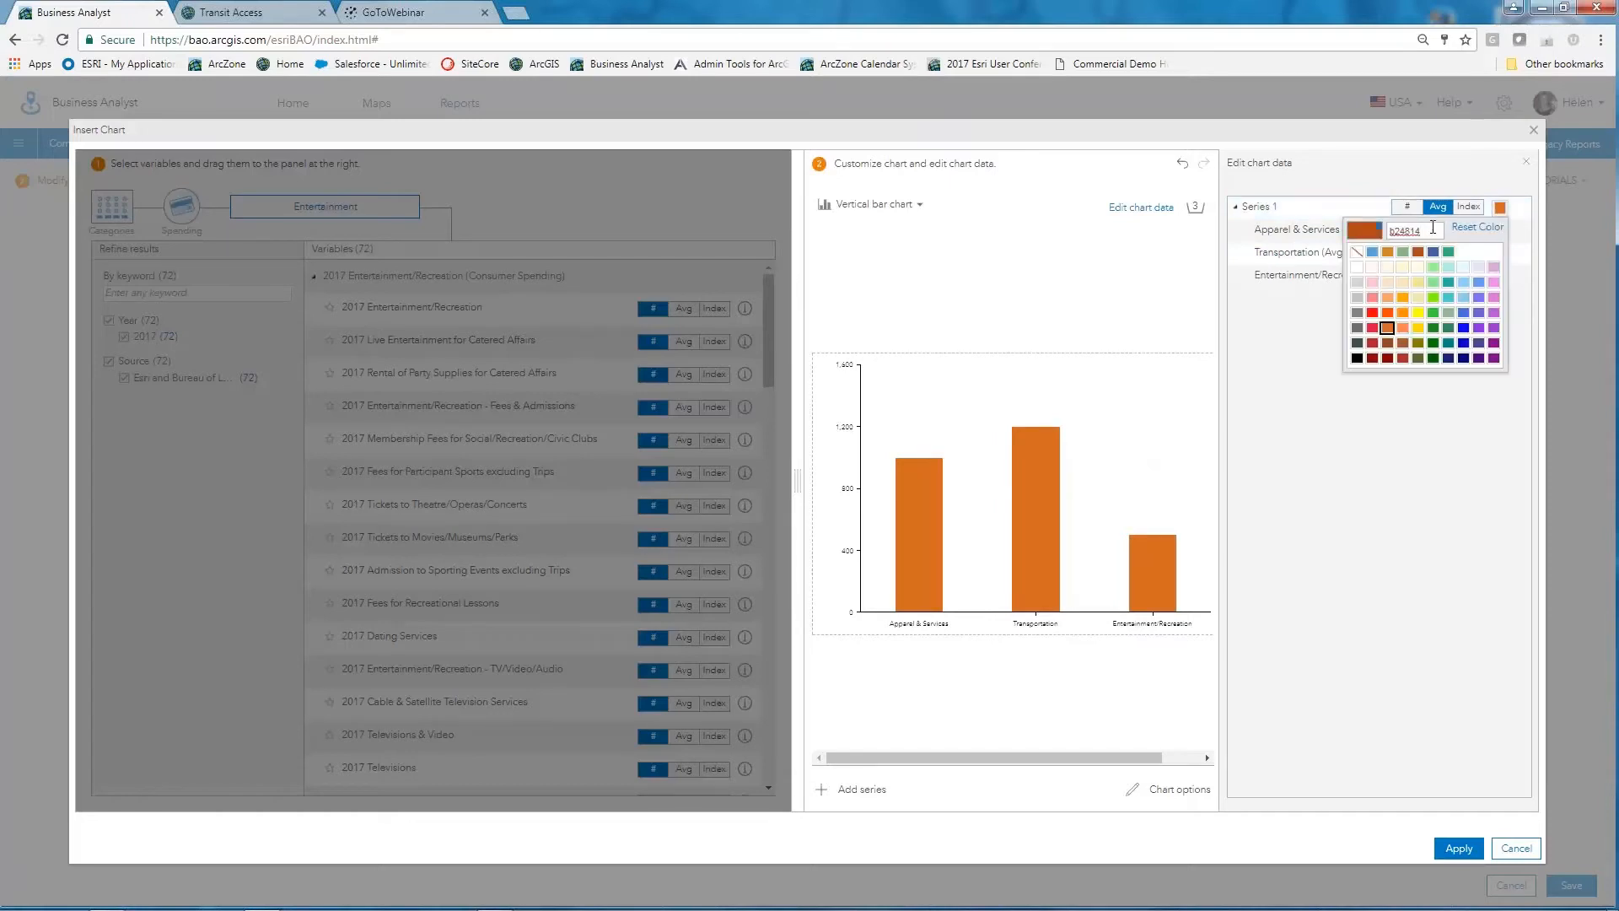
{"action": "left_click_drag", "start_coordinate": [1422, 231], "coordinate": [1373, 236]}
{"action": "type", "text": "e2e3e5"}
{"action": "key", "text": "Return"}
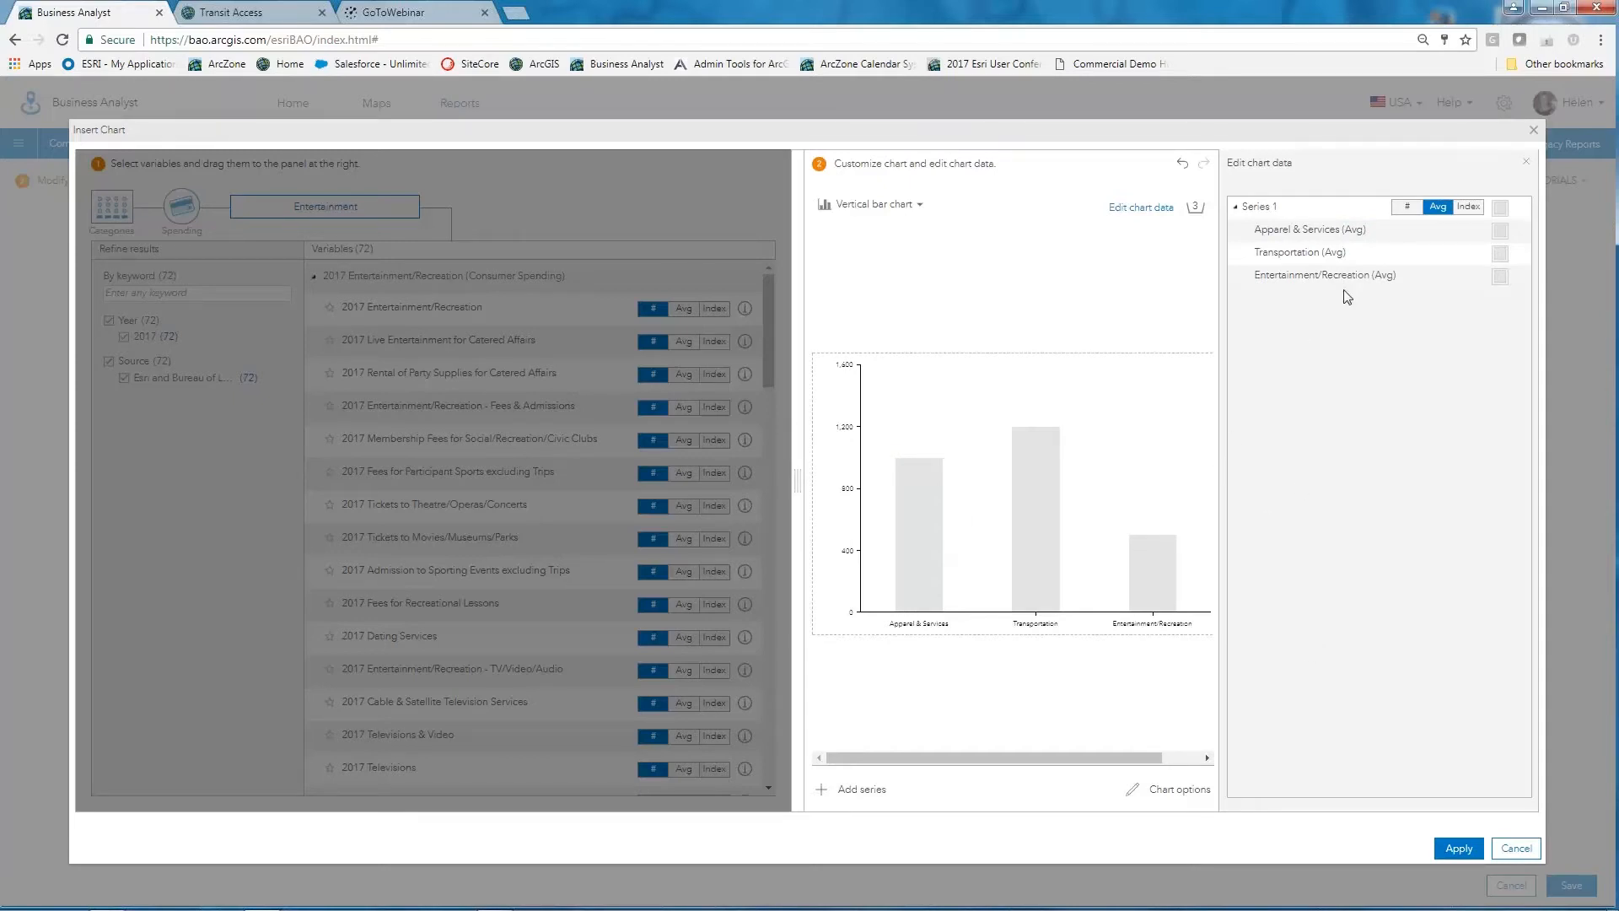
{"action": "left_click", "coordinate": [1407, 207]}
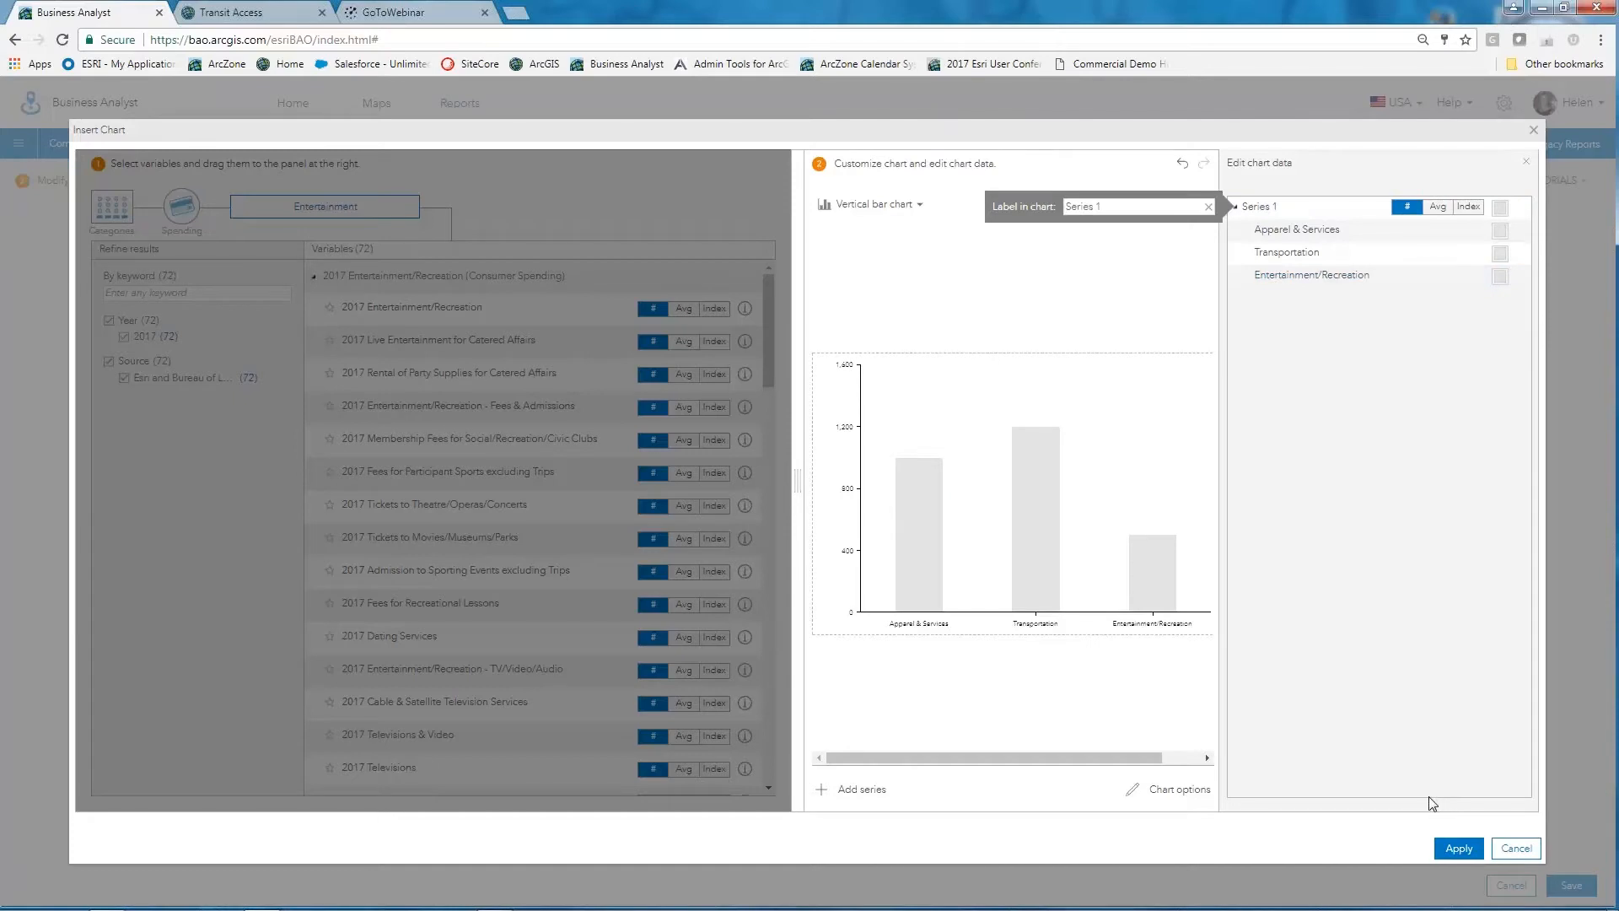
Step: Title the chart "Expenditure"
{"action": "left_click", "coordinate": [1155, 791]}
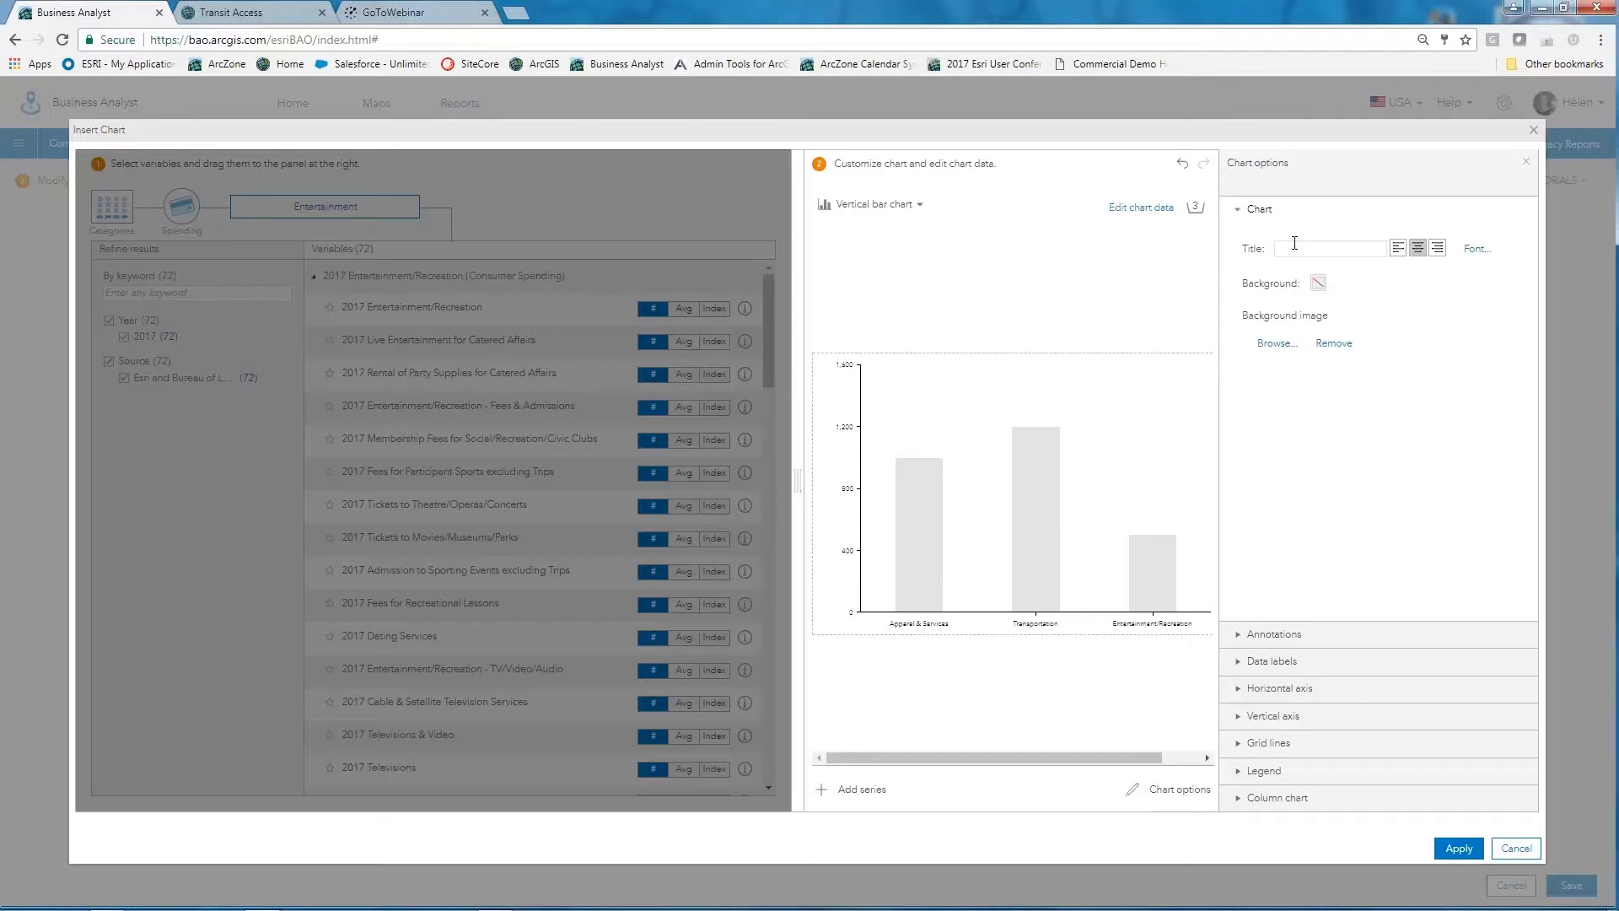
{"action": "type", "text": "Ex"}
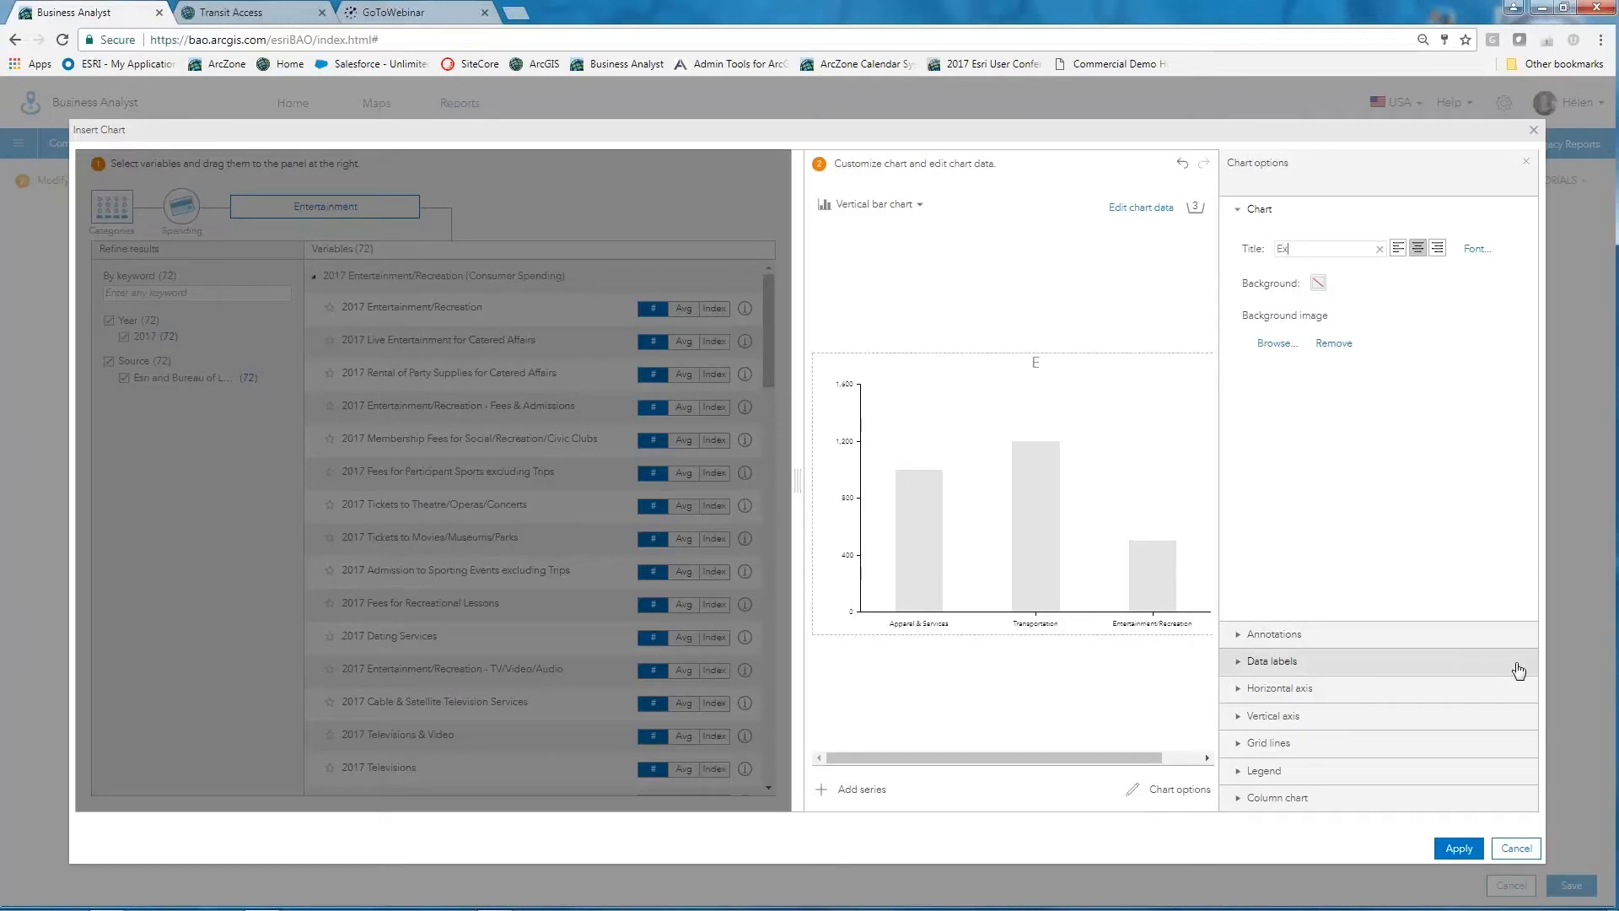
{"action": "type", "text": "pens"}
{"action": "key", "text": "BackSpace"}
{"action": "type", "text": "diture"}
Step: Turn on both horizontal and vertical grid lines for the chart
{"action": "left_click", "coordinate": [1335, 687]}
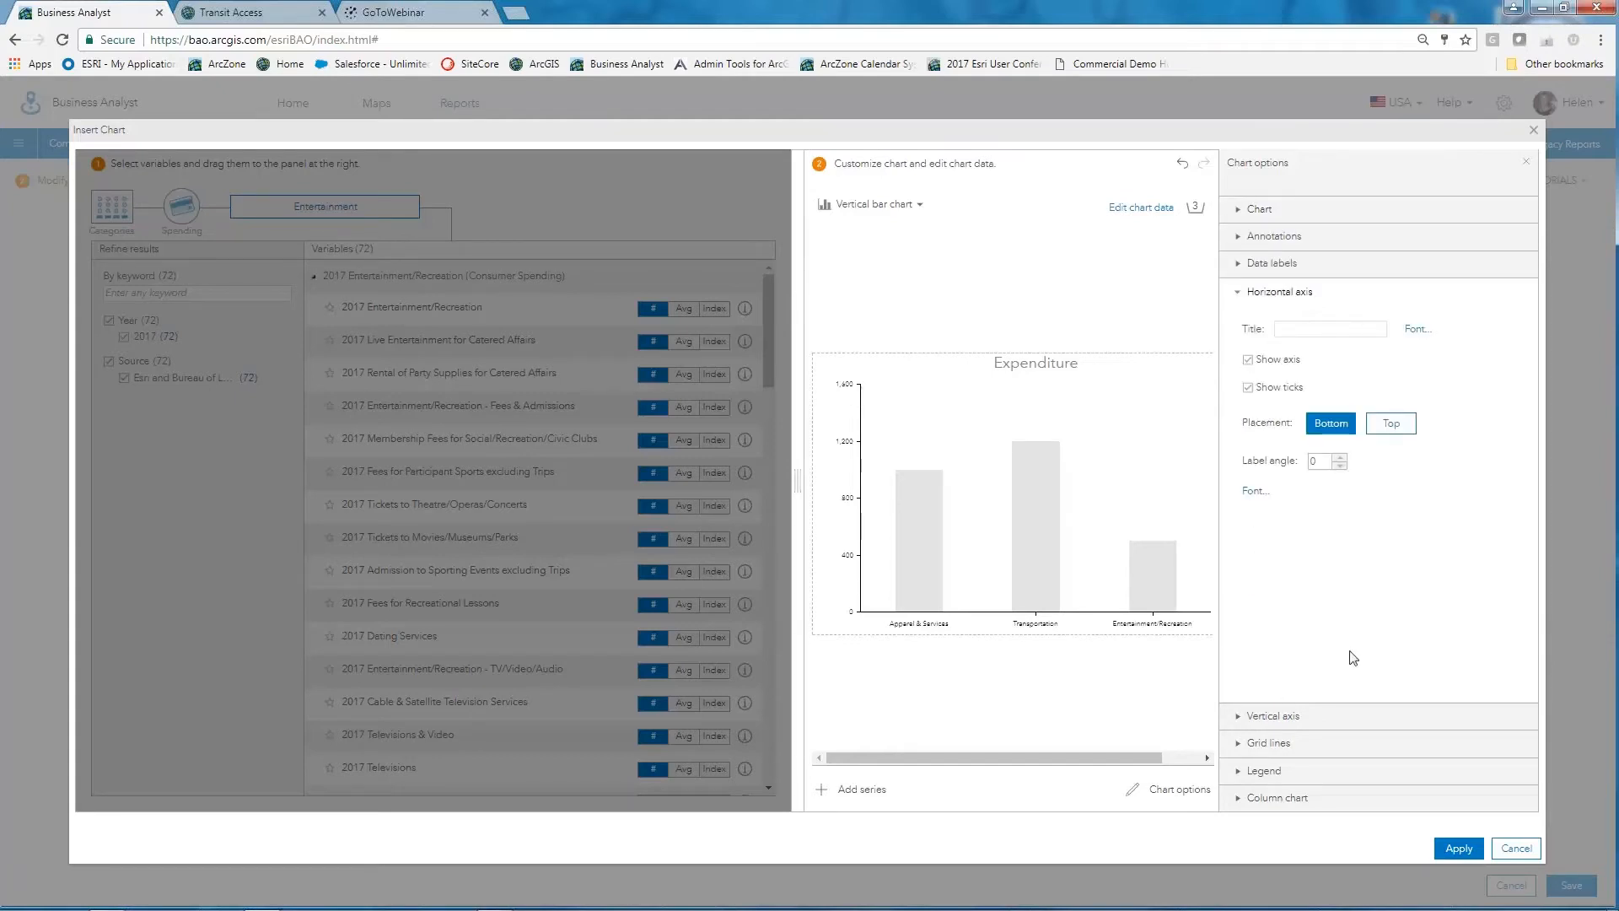
{"action": "left_click", "coordinate": [1270, 743]}
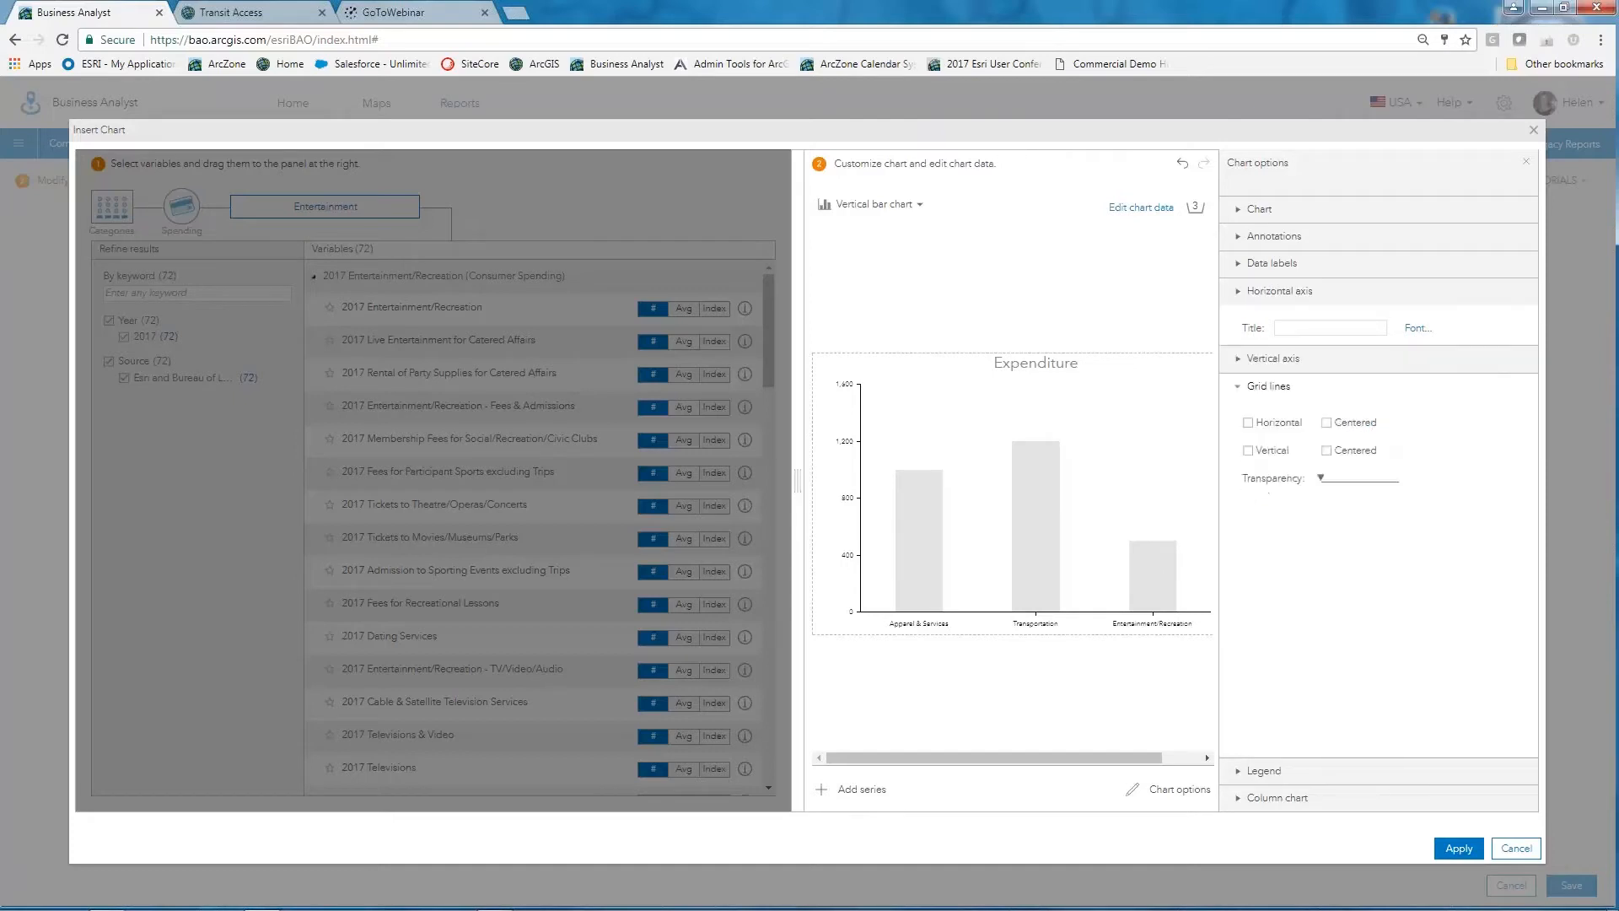
{"action": "left_click", "coordinate": [1248, 382]}
{"action": "left_click", "coordinate": [1251, 412]}
Step: Show the chart's legend and recolour only the Transportation bar orange
{"action": "left_click", "coordinate": [1263, 770]}
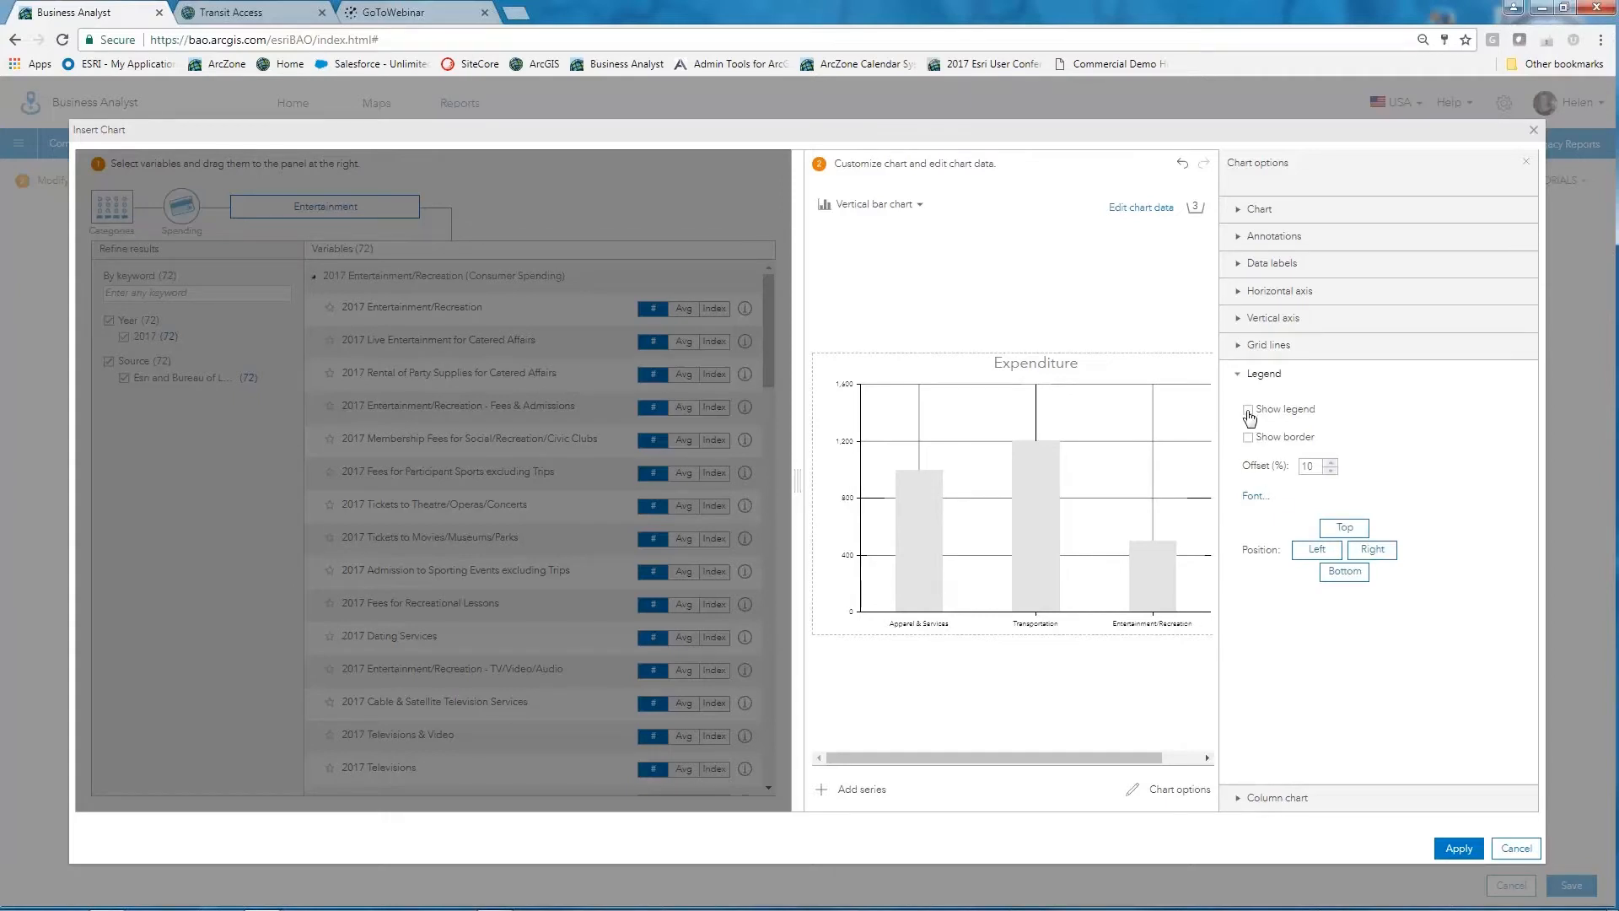
{"action": "left_click", "coordinate": [1249, 410]}
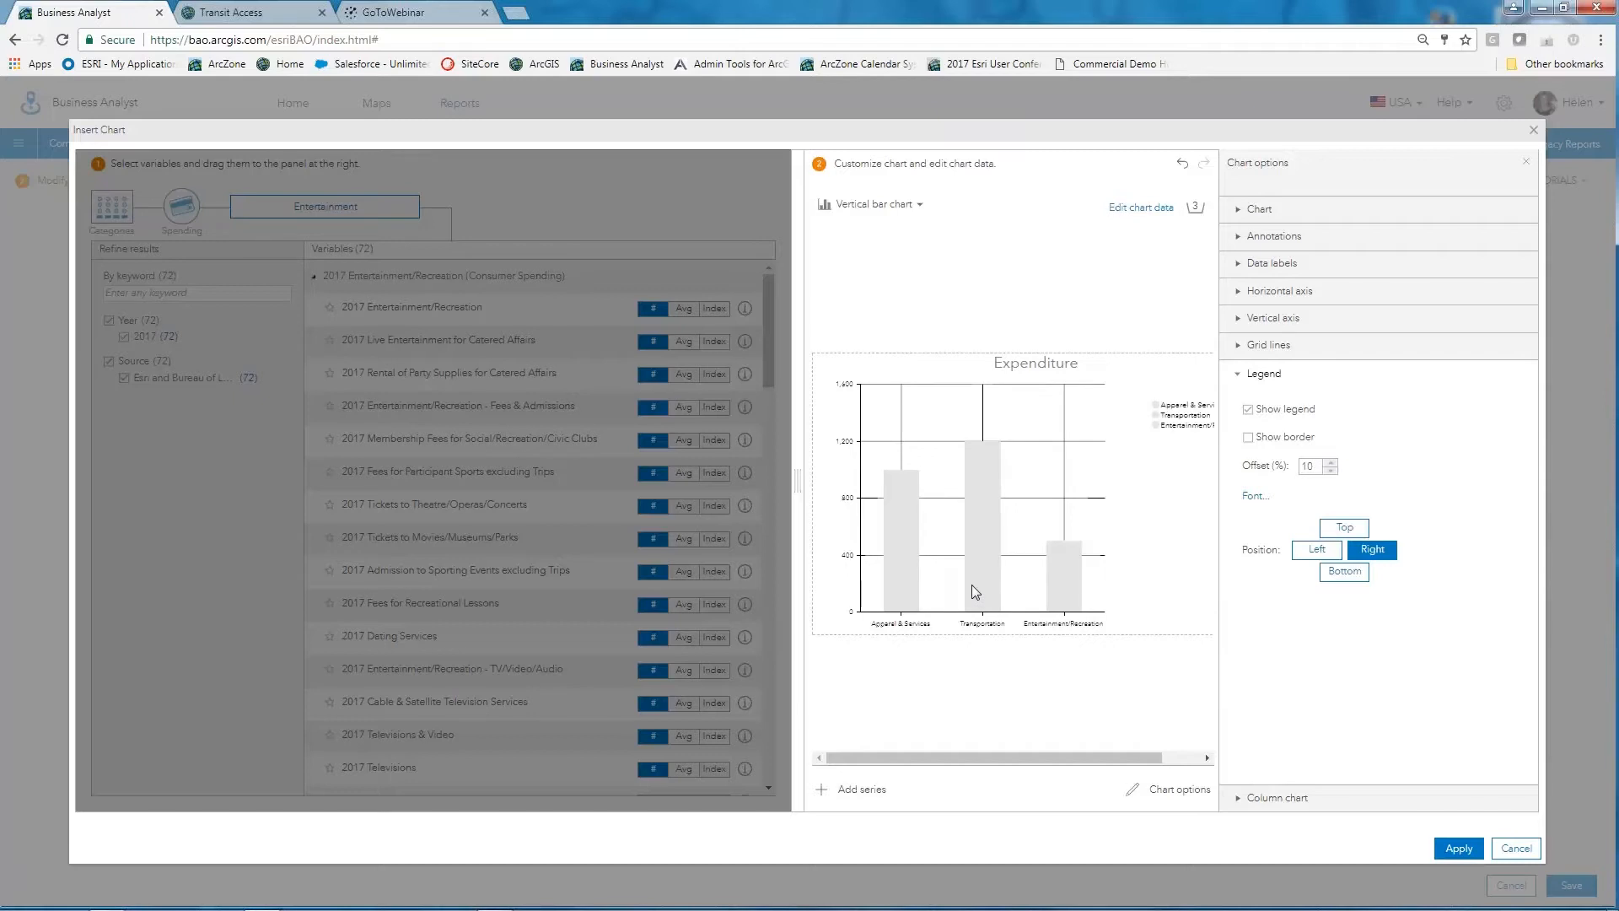
{"action": "left_click", "coordinate": [973, 586]}
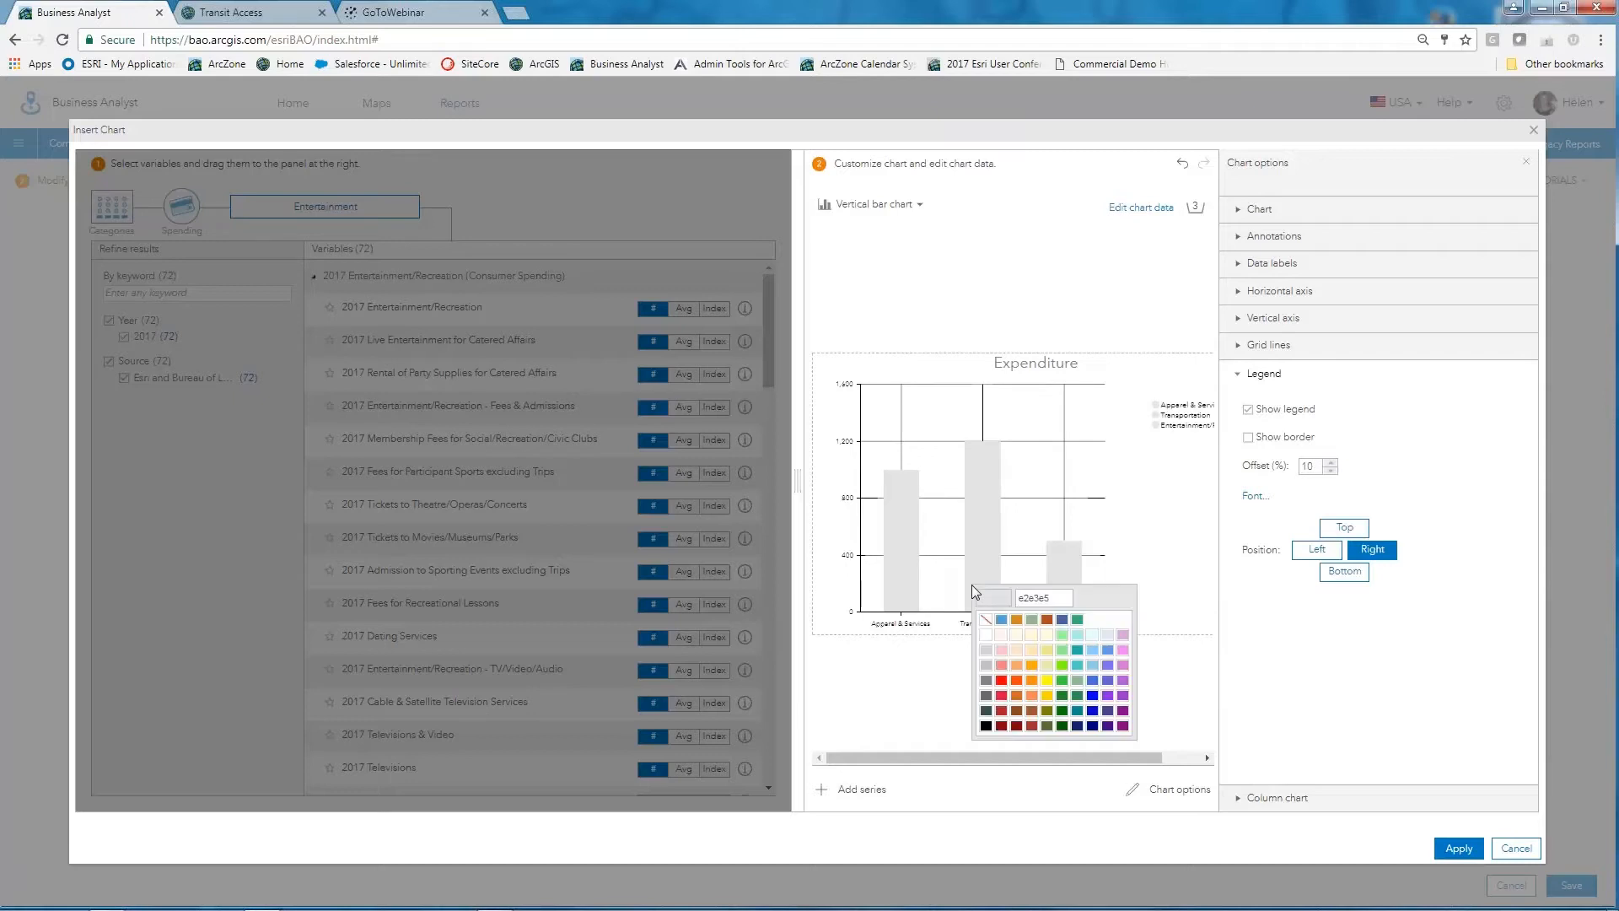
{"action": "left_click", "coordinate": [1030, 668]}
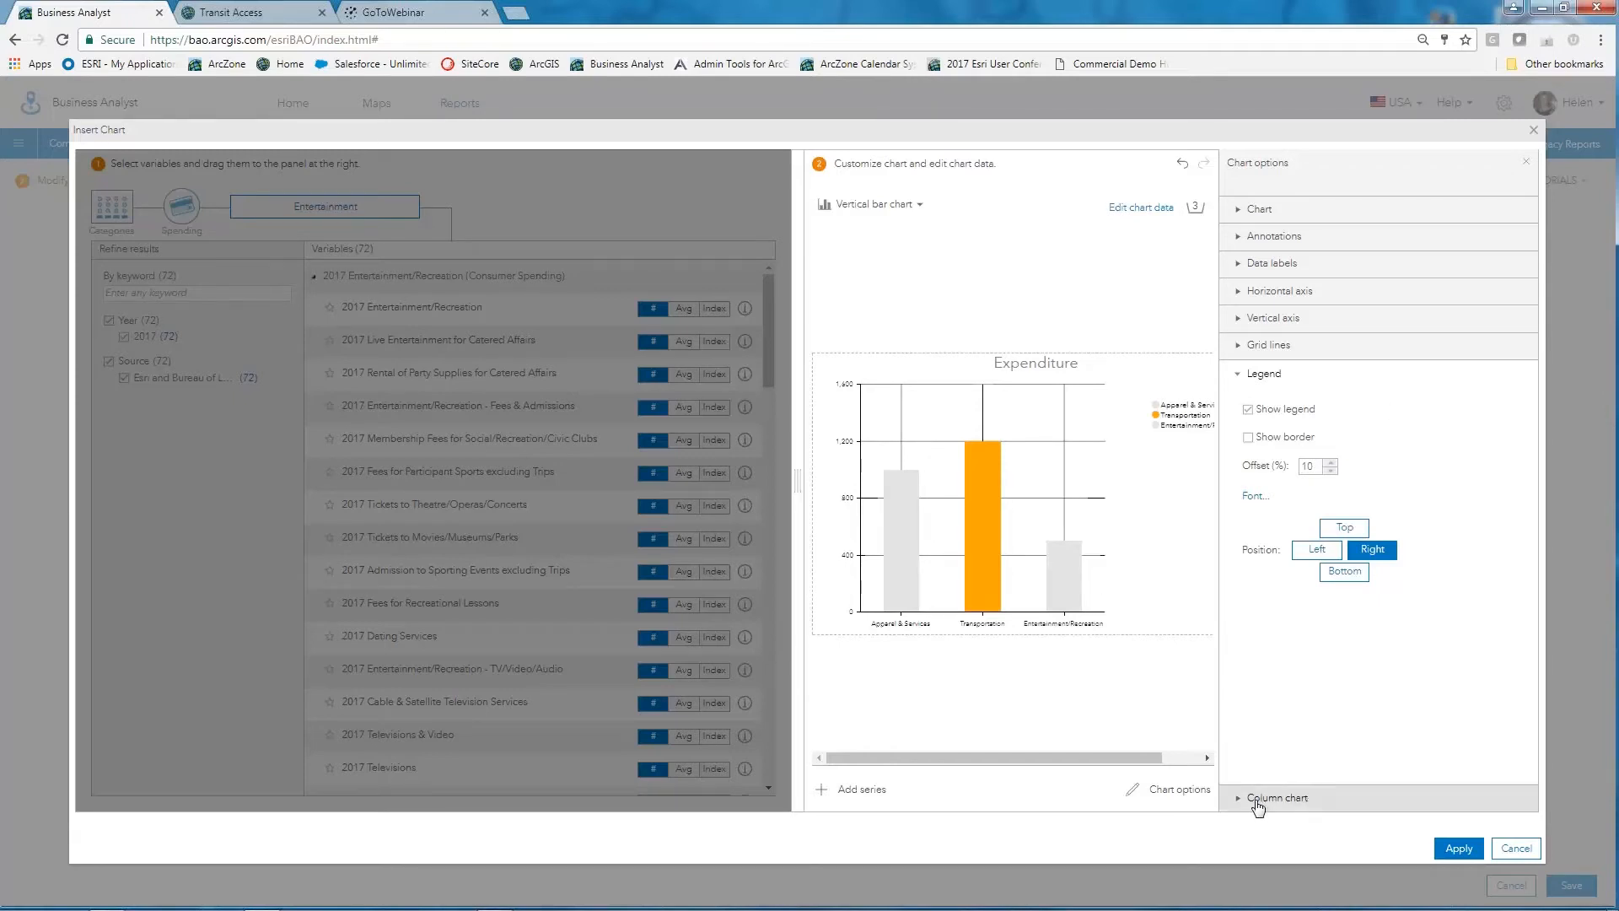
Step: Show the data values with their labels inside the bars and apply the chart changes to the panel
{"action": "left_click", "coordinate": [1258, 319]}
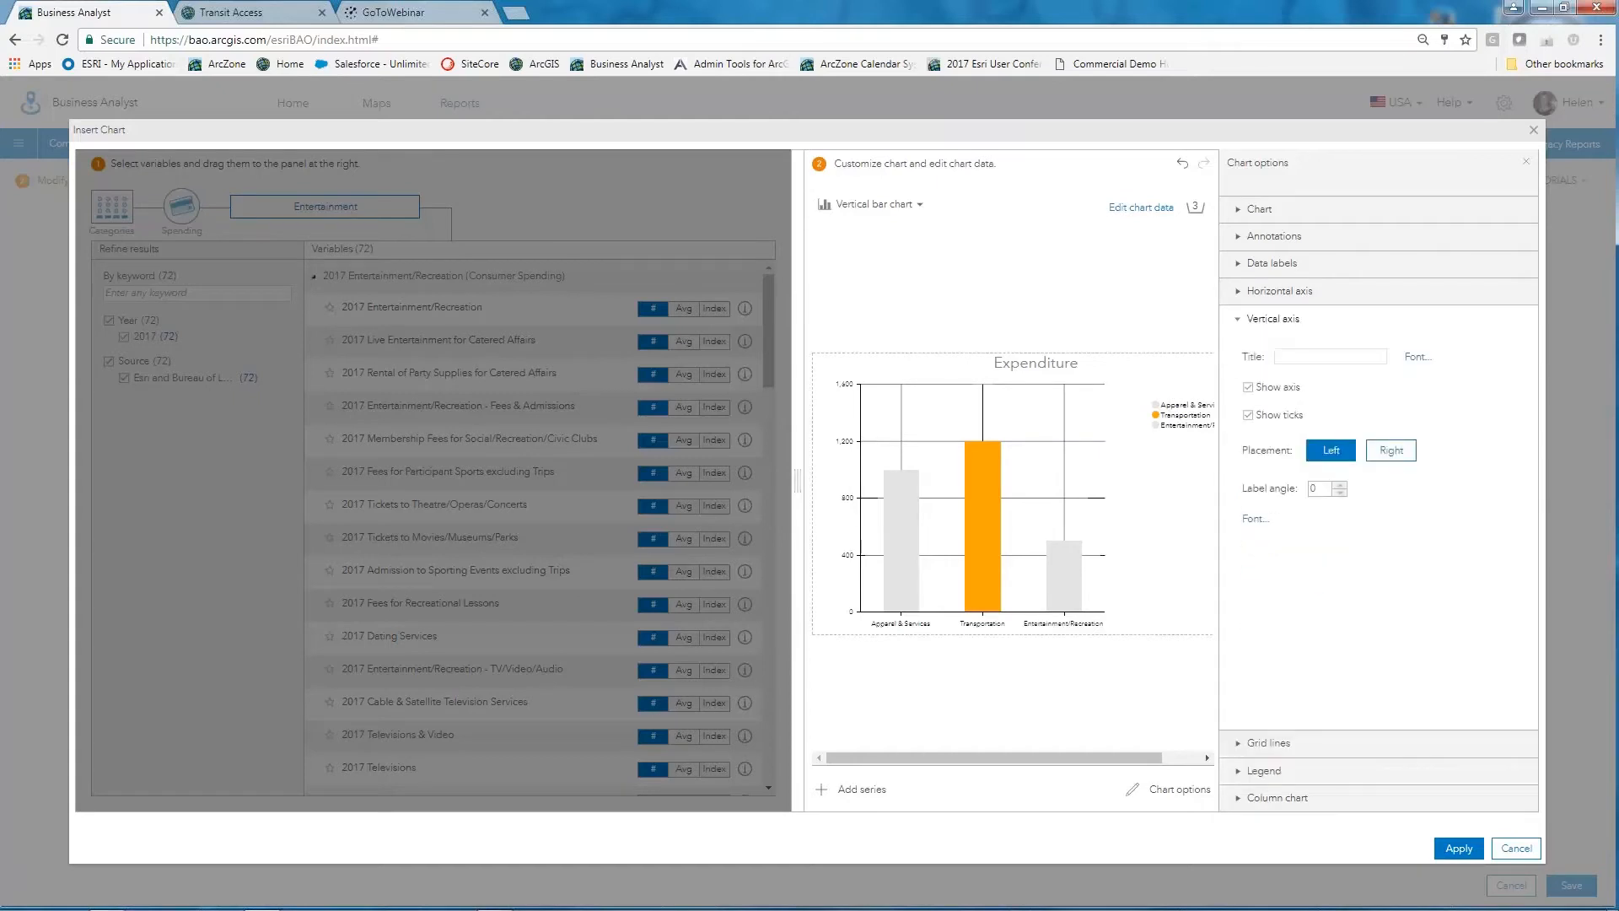
{"action": "left_click", "coordinate": [1259, 264]}
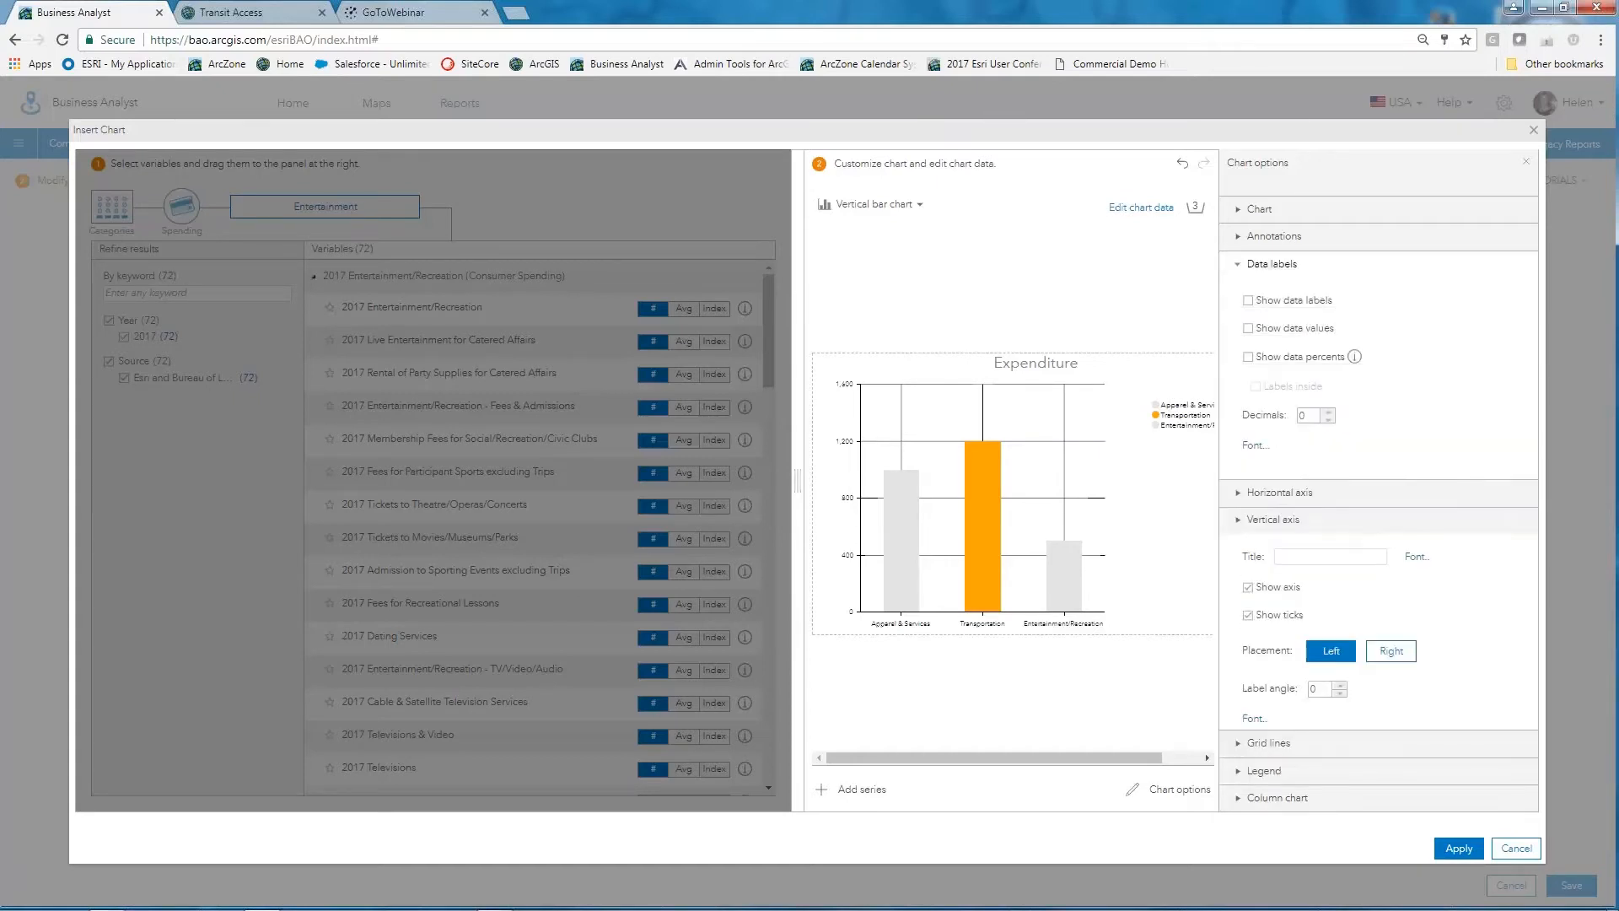
{"action": "left_click", "coordinate": [1263, 335]}
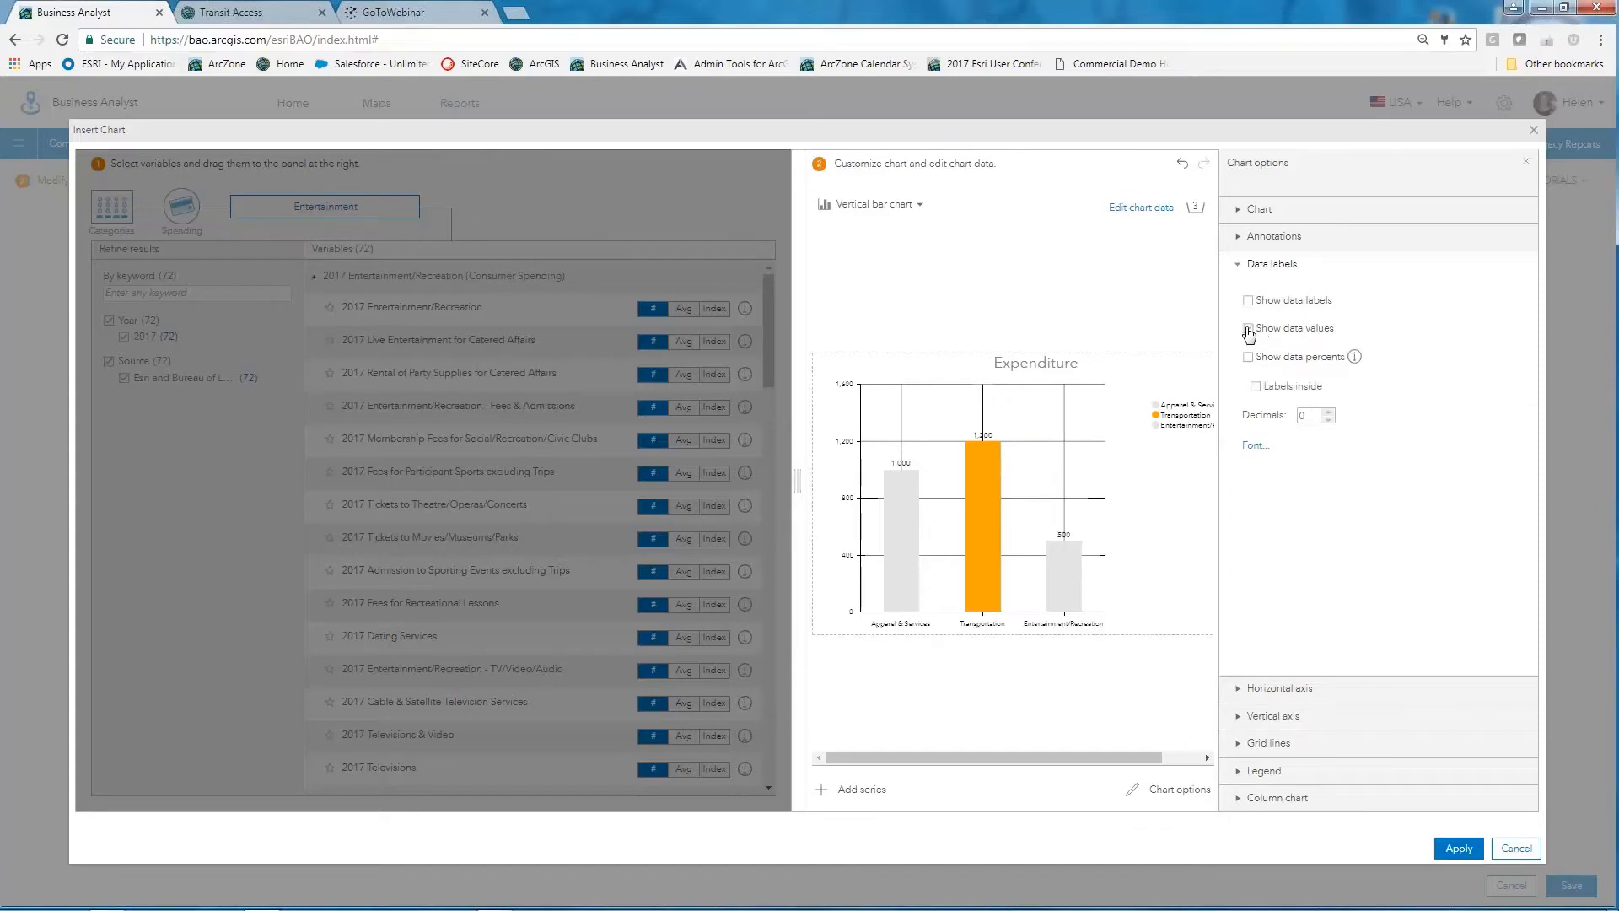
{"action": "left_click", "coordinate": [1257, 386]}
{"action": "left_click", "coordinate": [1459, 848]}
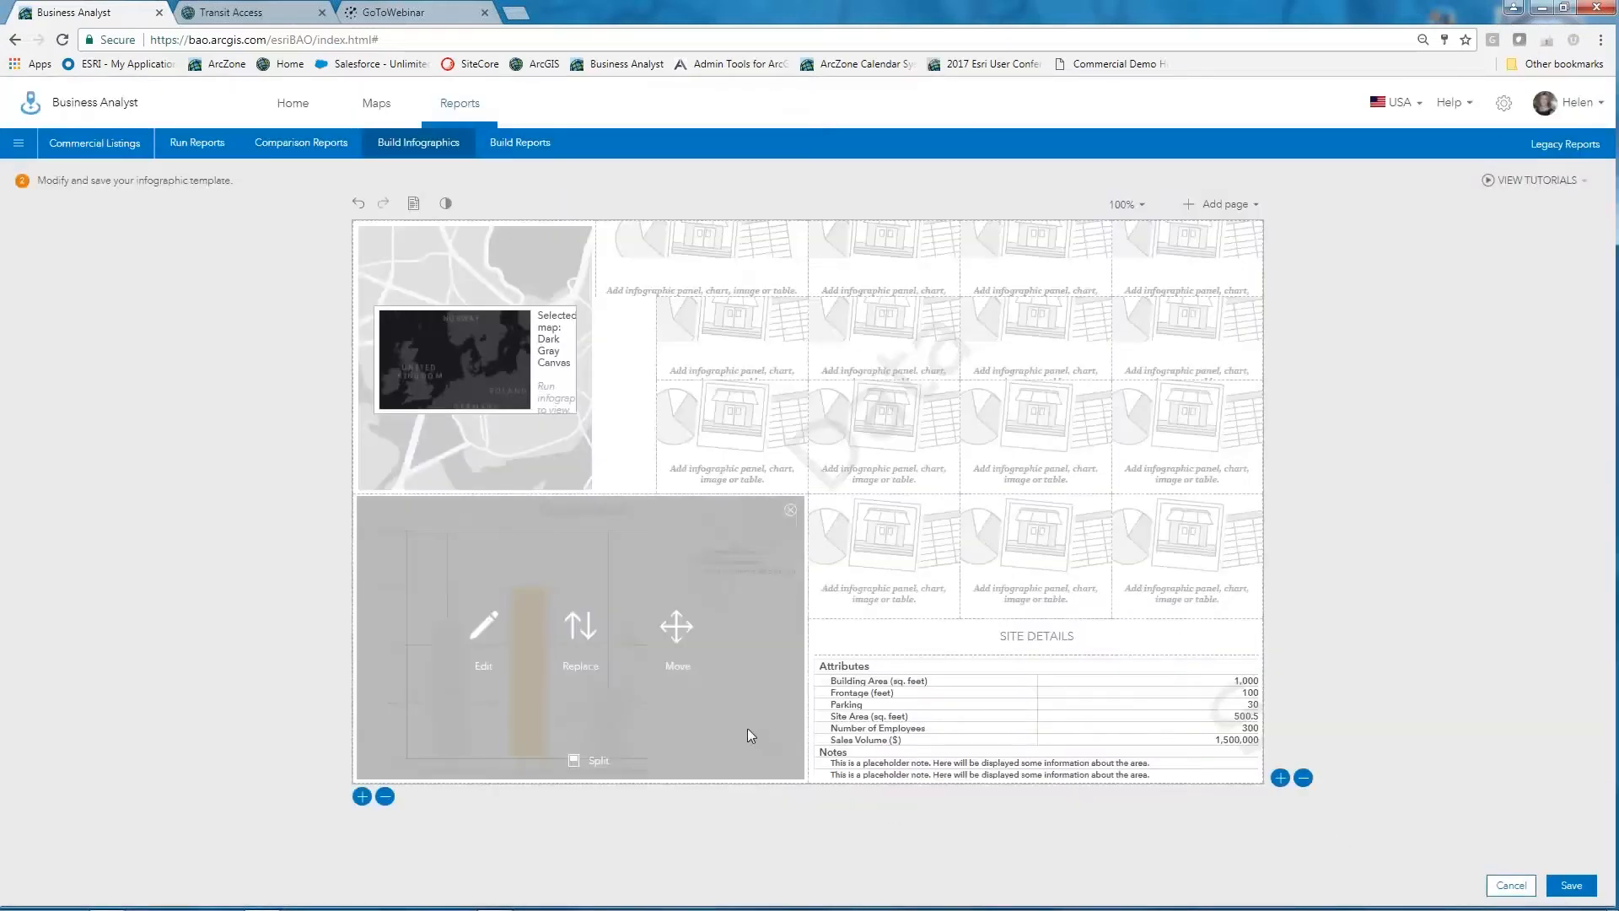
Step: Save the infographic template under the title "Custom Template for Property Flyer"
{"action": "mouse_move", "coordinate": [960, 713]}
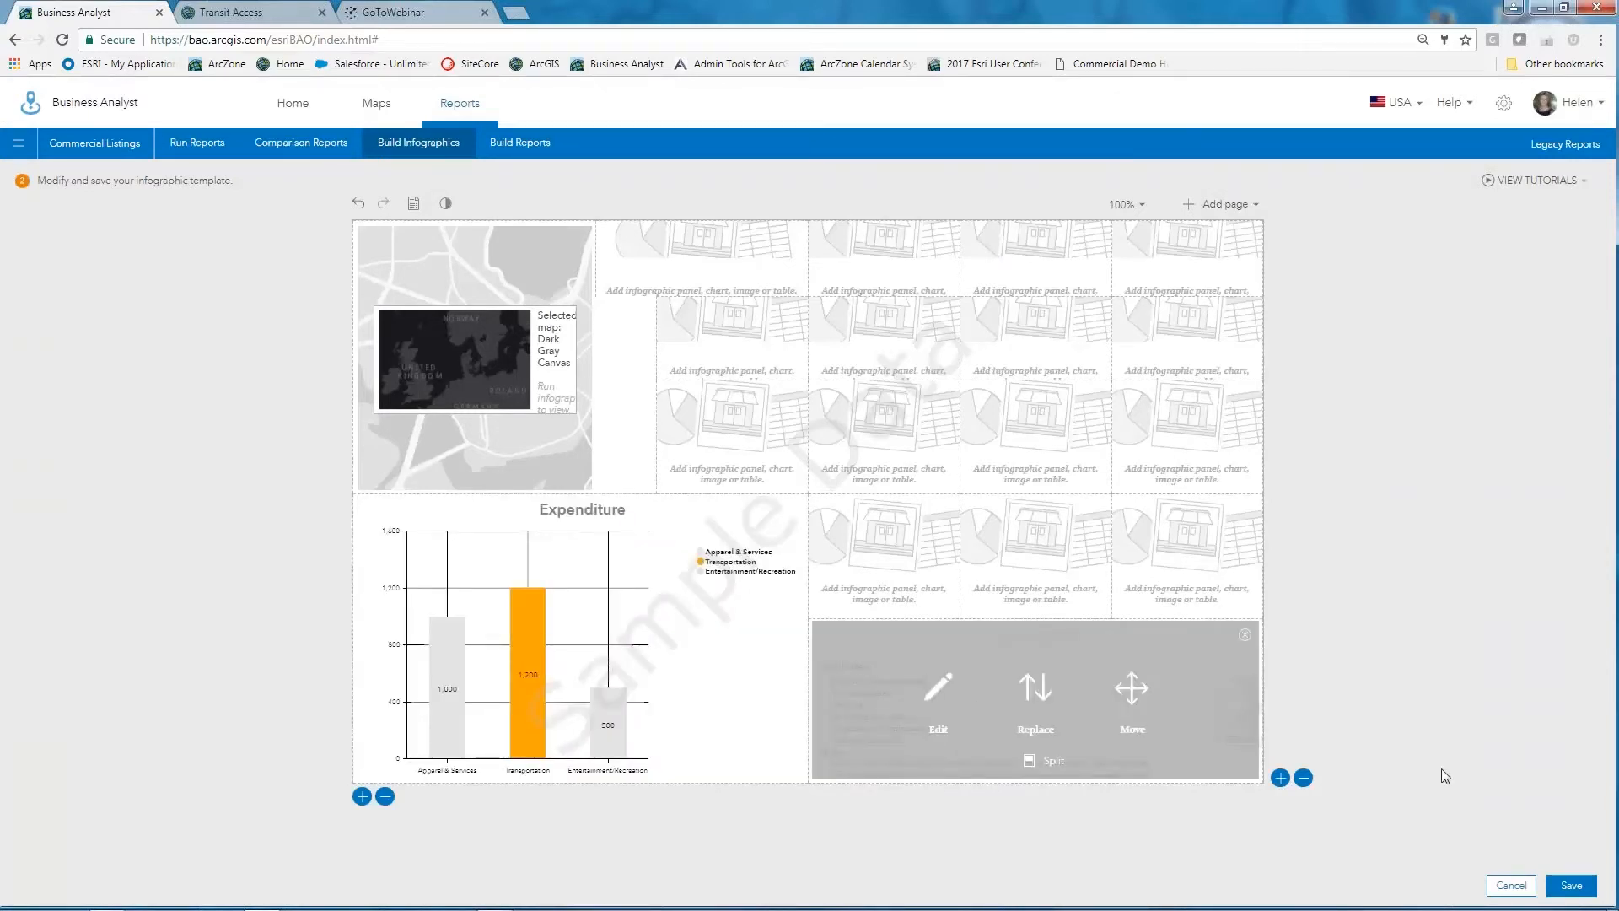
{"action": "left_click", "coordinate": [1569, 886]}
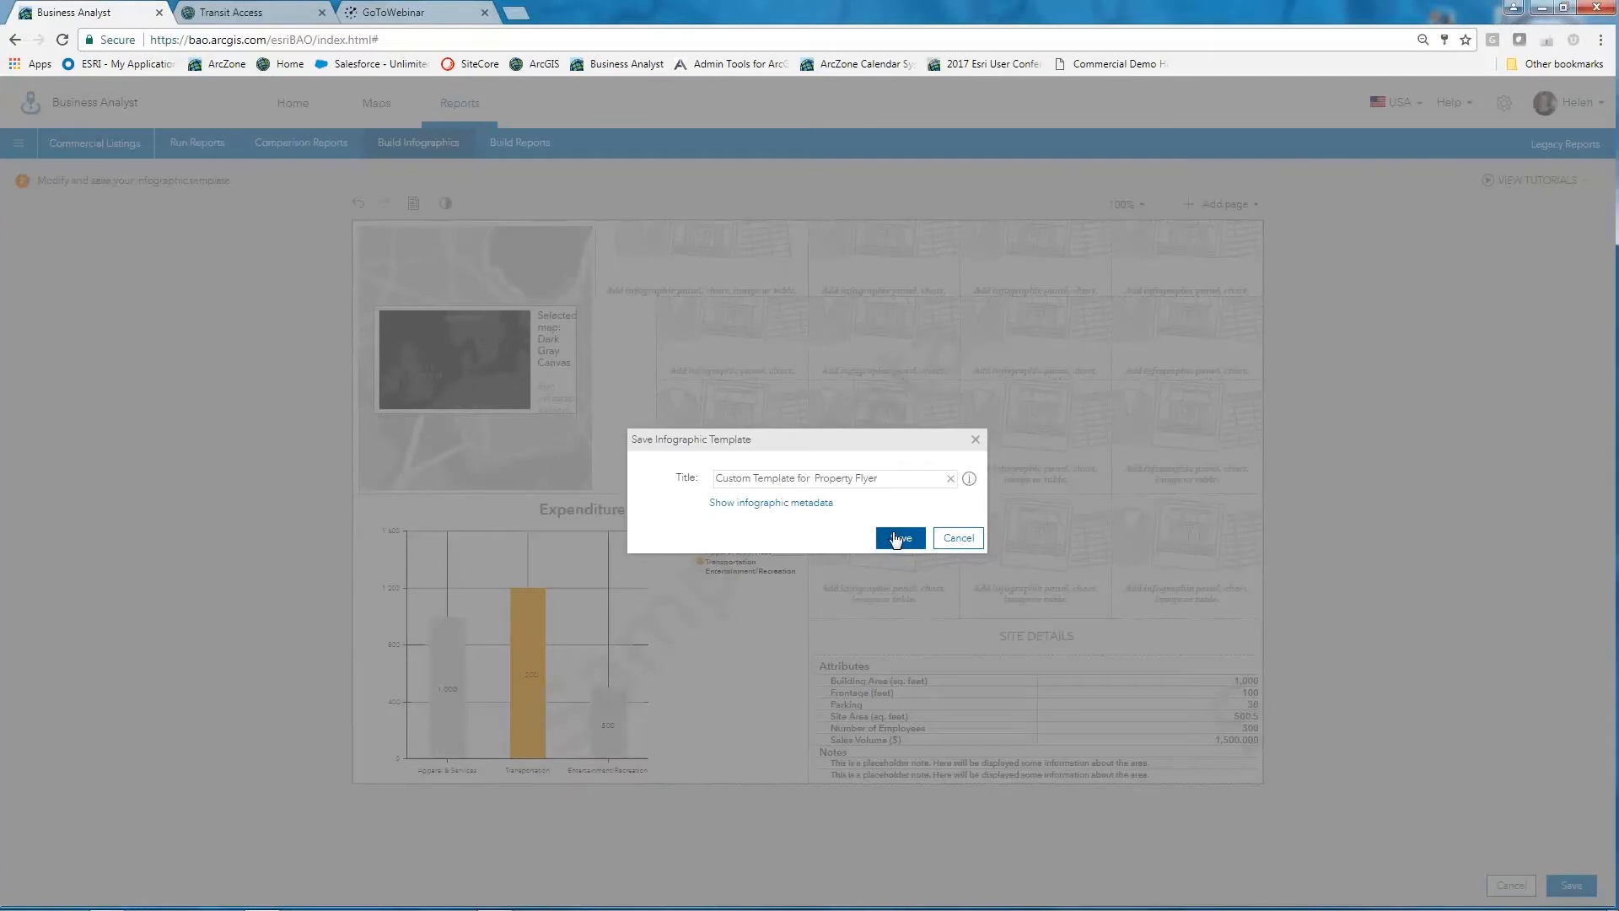
{"action": "left_click", "coordinate": [896, 539]}
{"action": "left_click", "coordinate": [922, 530]}
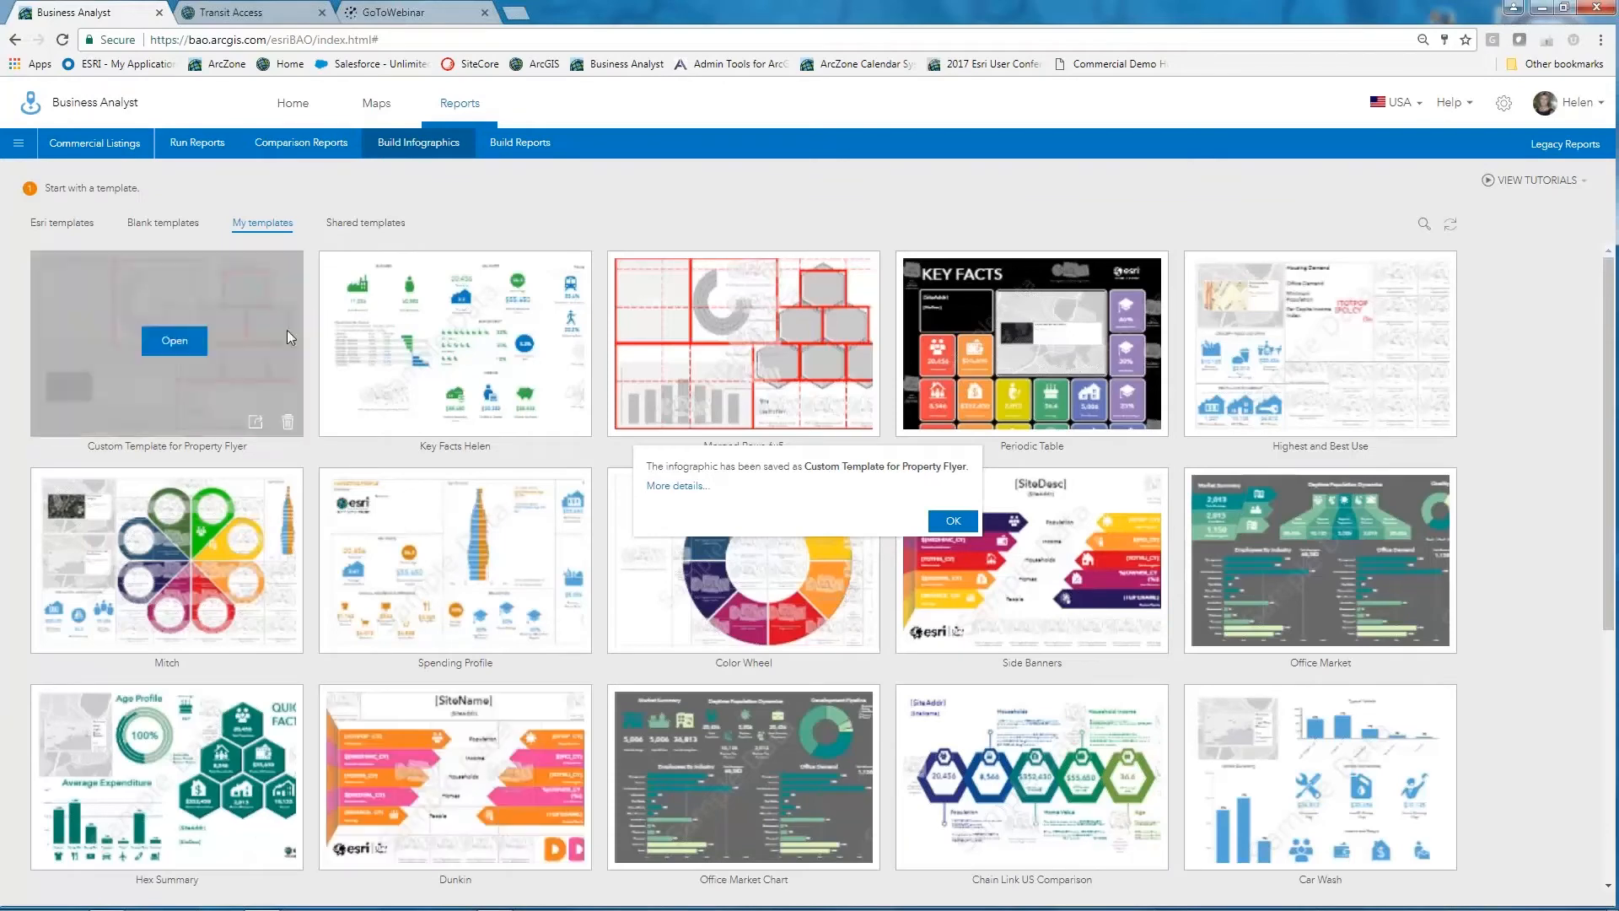
Step: Go to the maps and run the Custom Template for Property Flyer infographic for the mapped Redlands site
{"action": "mouse_move", "coordinate": [415, 350]}
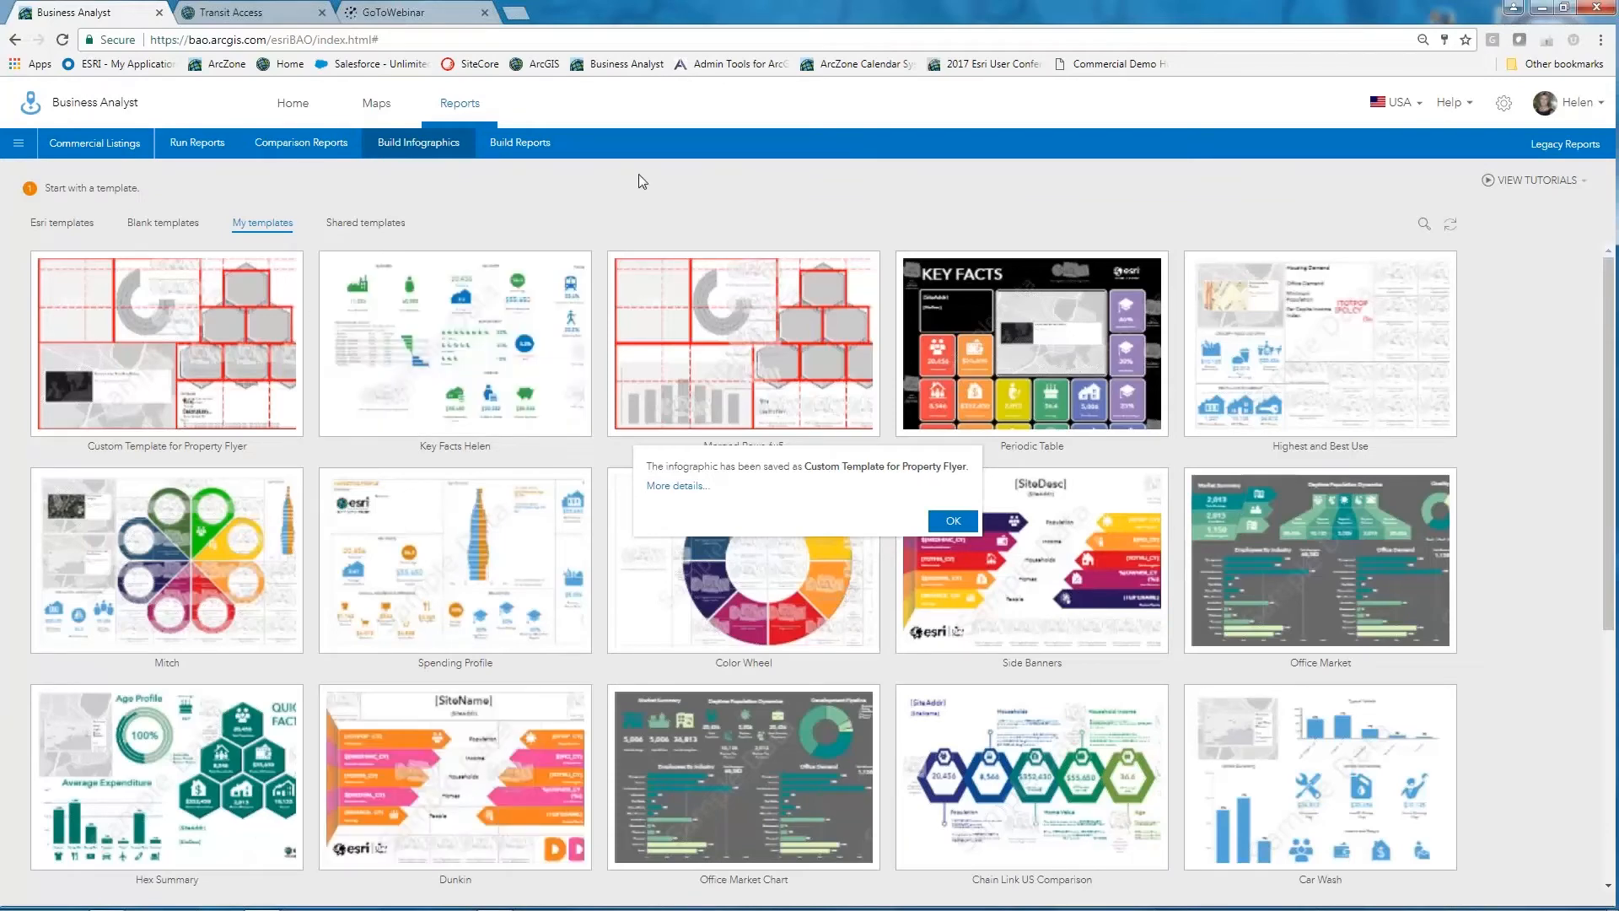
{"action": "left_click", "coordinate": [373, 103]}
{"action": "left_click", "coordinate": [924, 493]}
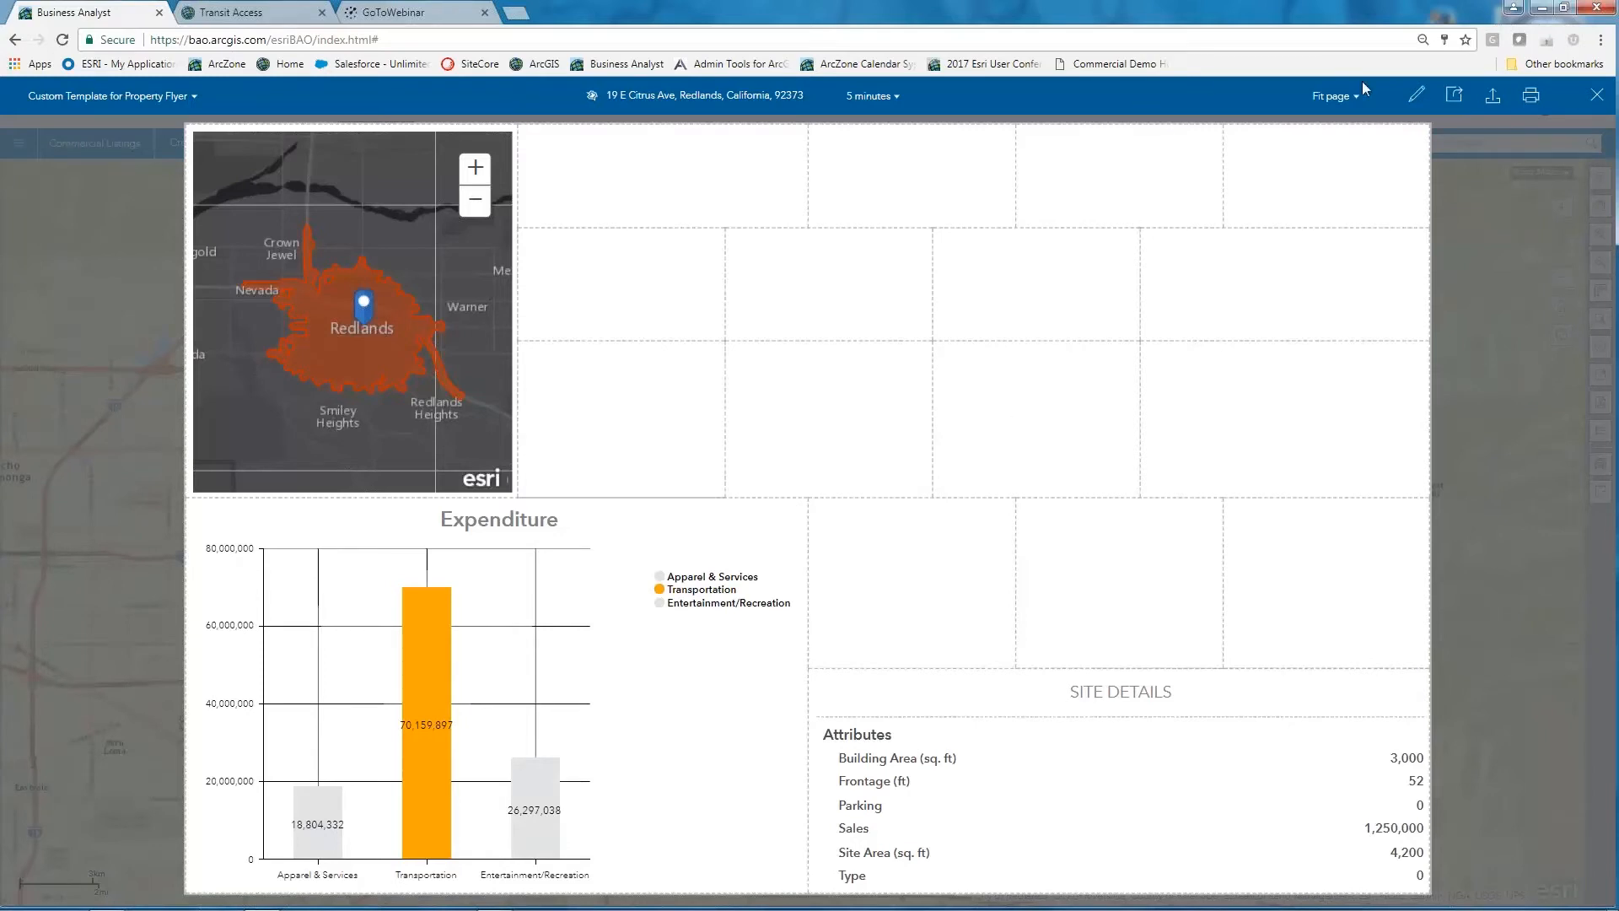
Step: View the infographic at Fit width and return it to Fit page
{"action": "left_click", "coordinate": [1343, 99]}
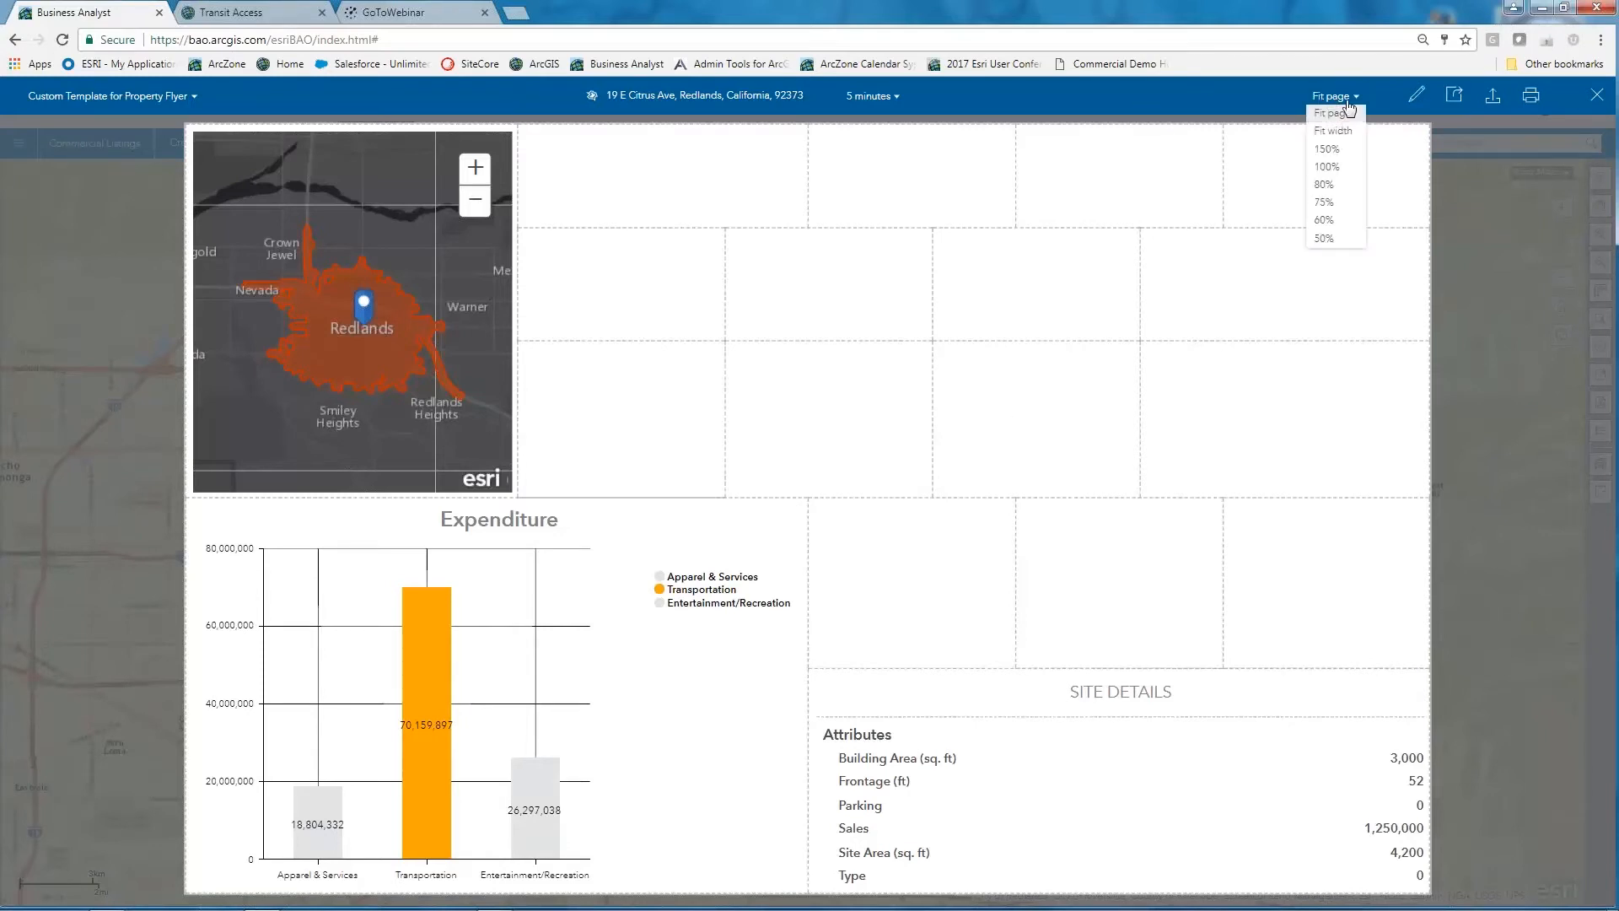
{"action": "left_click", "coordinate": [1334, 131]}
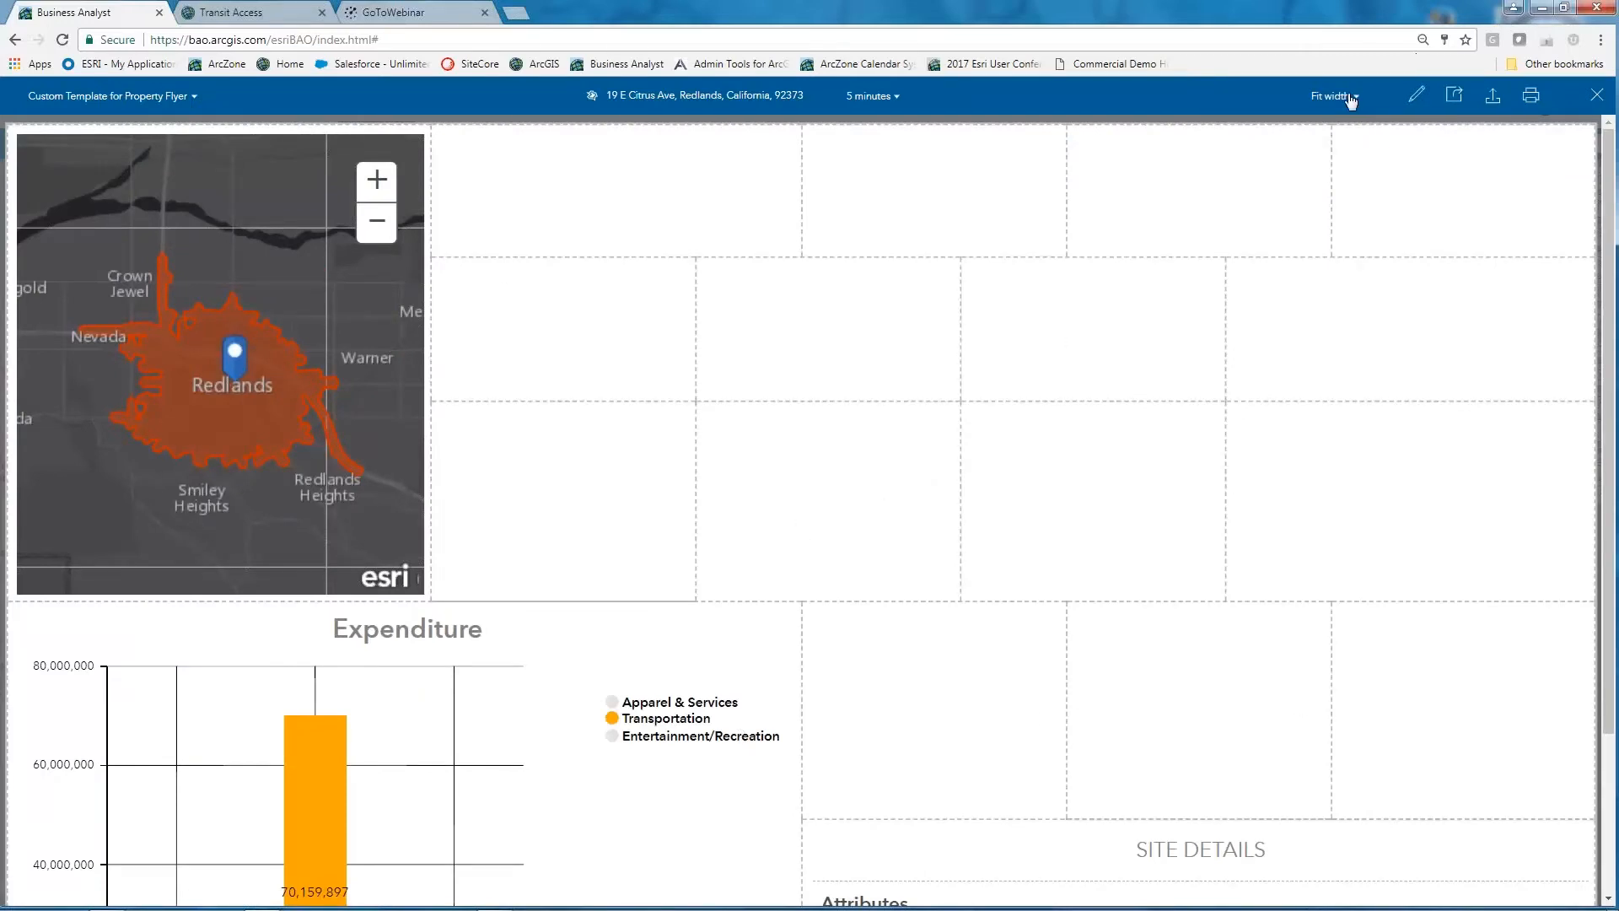
{"action": "left_click", "coordinate": [871, 103]}
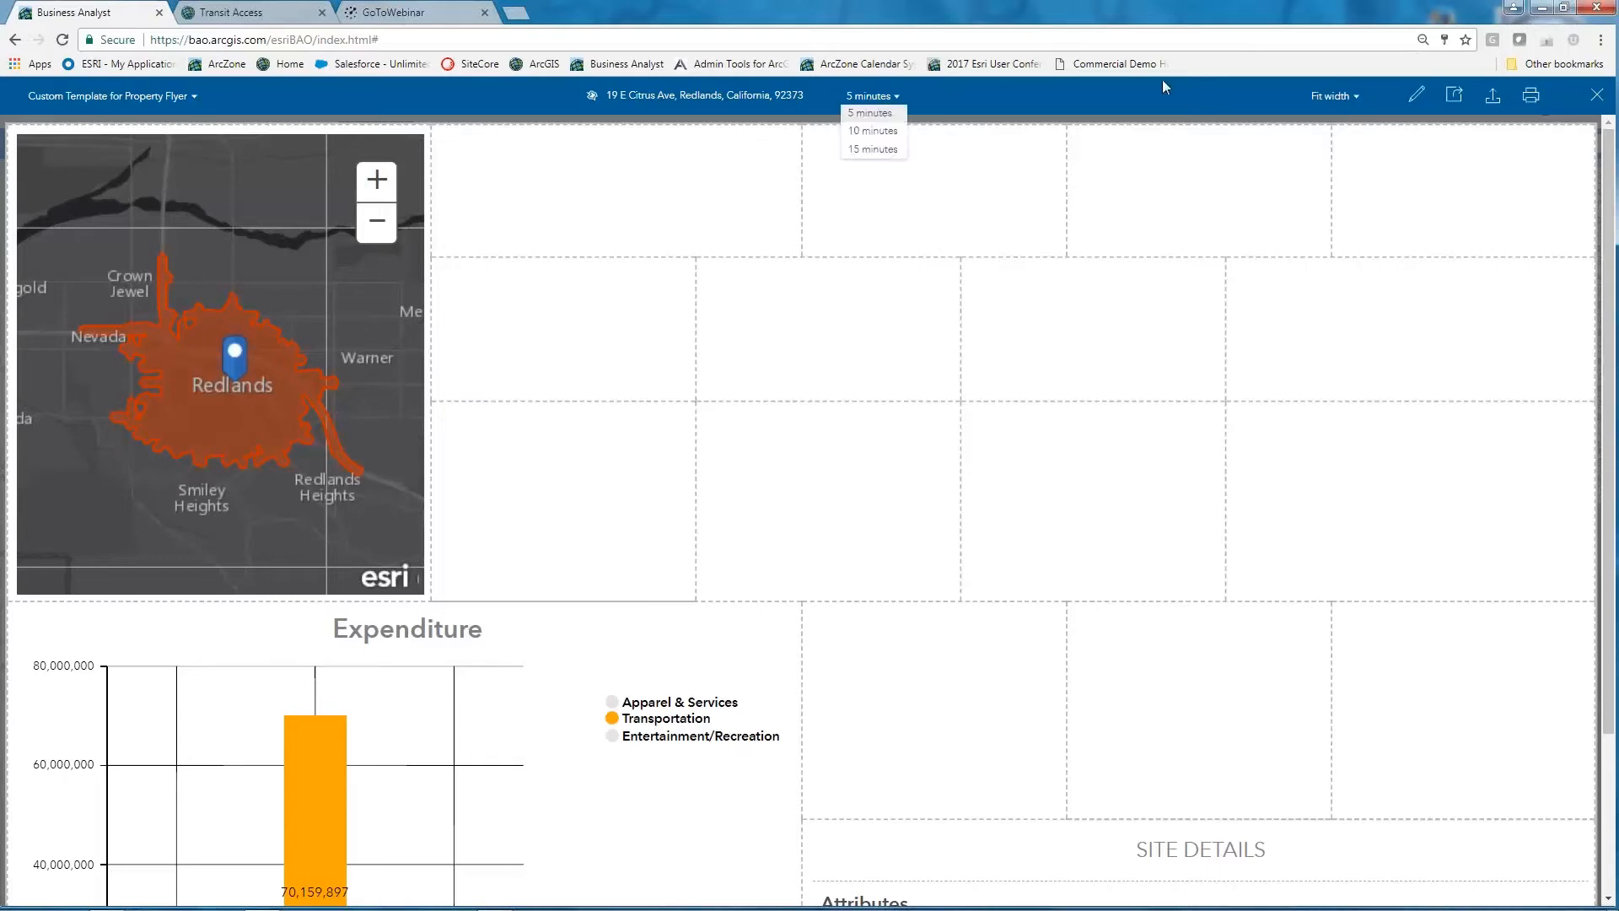
{"action": "left_click", "coordinate": [1335, 96]}
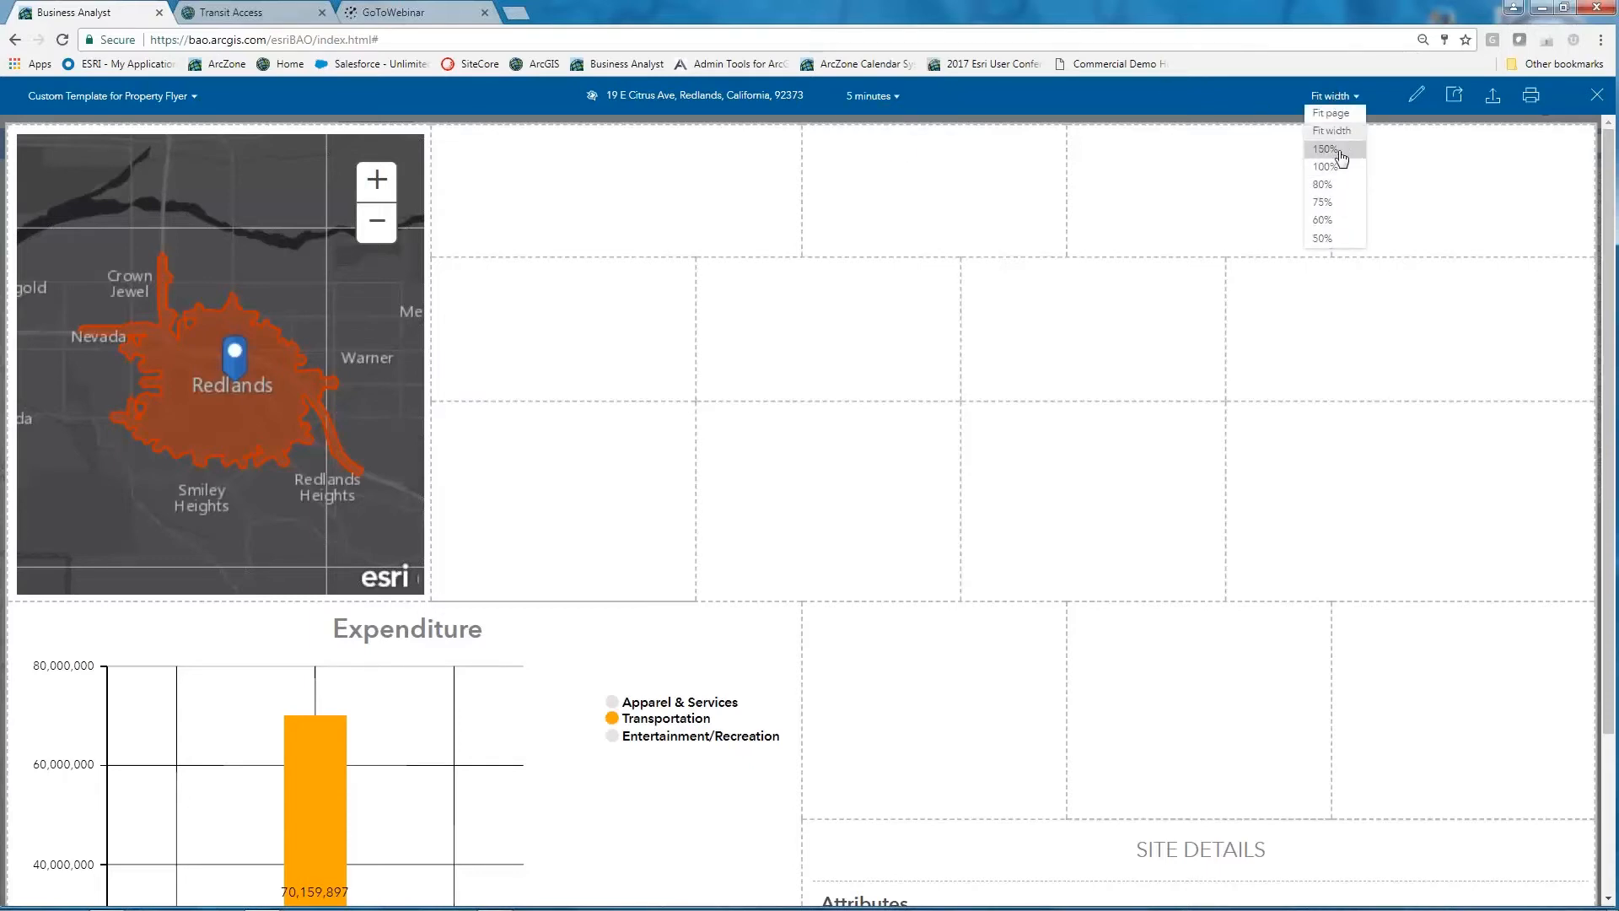
{"action": "left_click", "coordinate": [1326, 115]}
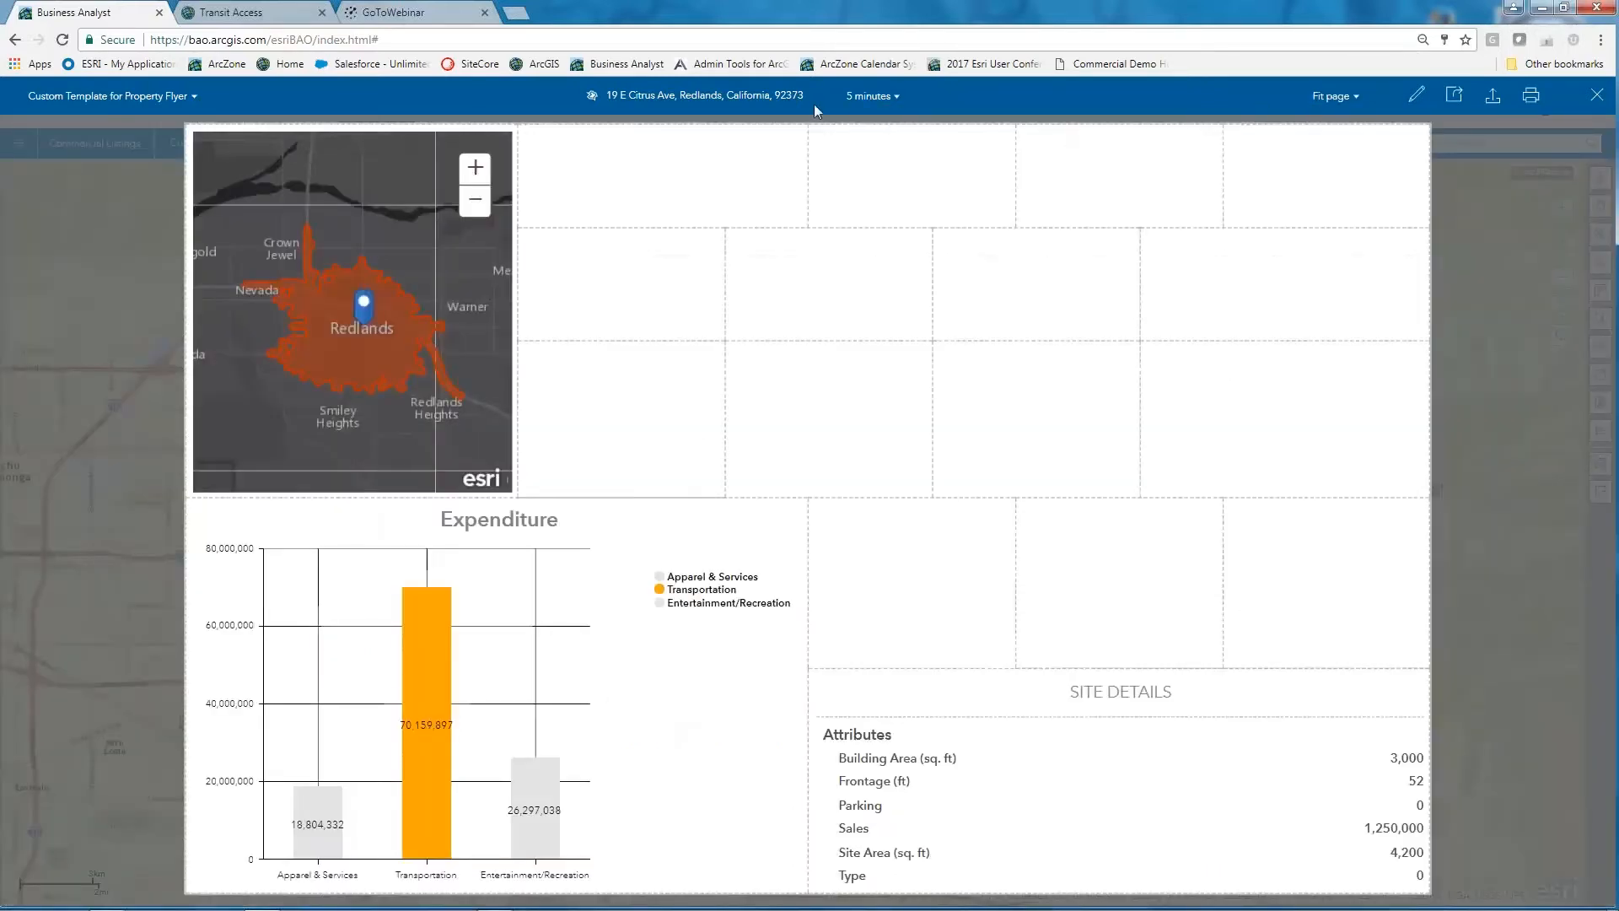
Step: View the infographic for the 10 minutes area and the 15 minutes area
{"action": "left_click", "coordinate": [873, 97]}
{"action": "left_click", "coordinate": [875, 127]}
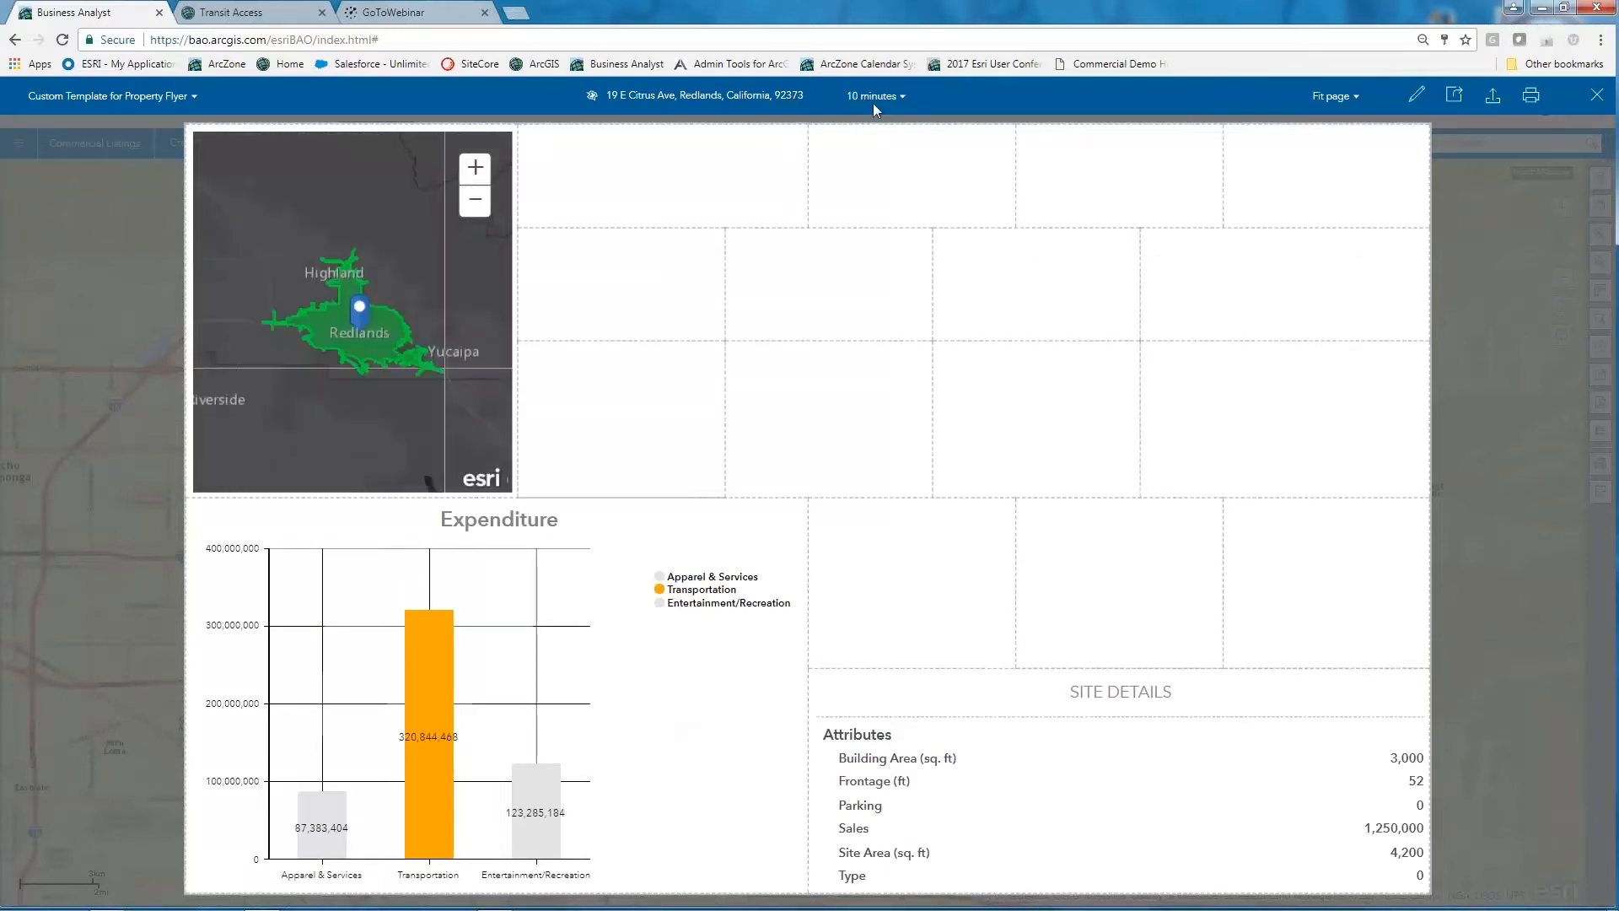
{"action": "left_click", "coordinate": [883, 99]}
{"action": "left_click", "coordinate": [877, 150]}
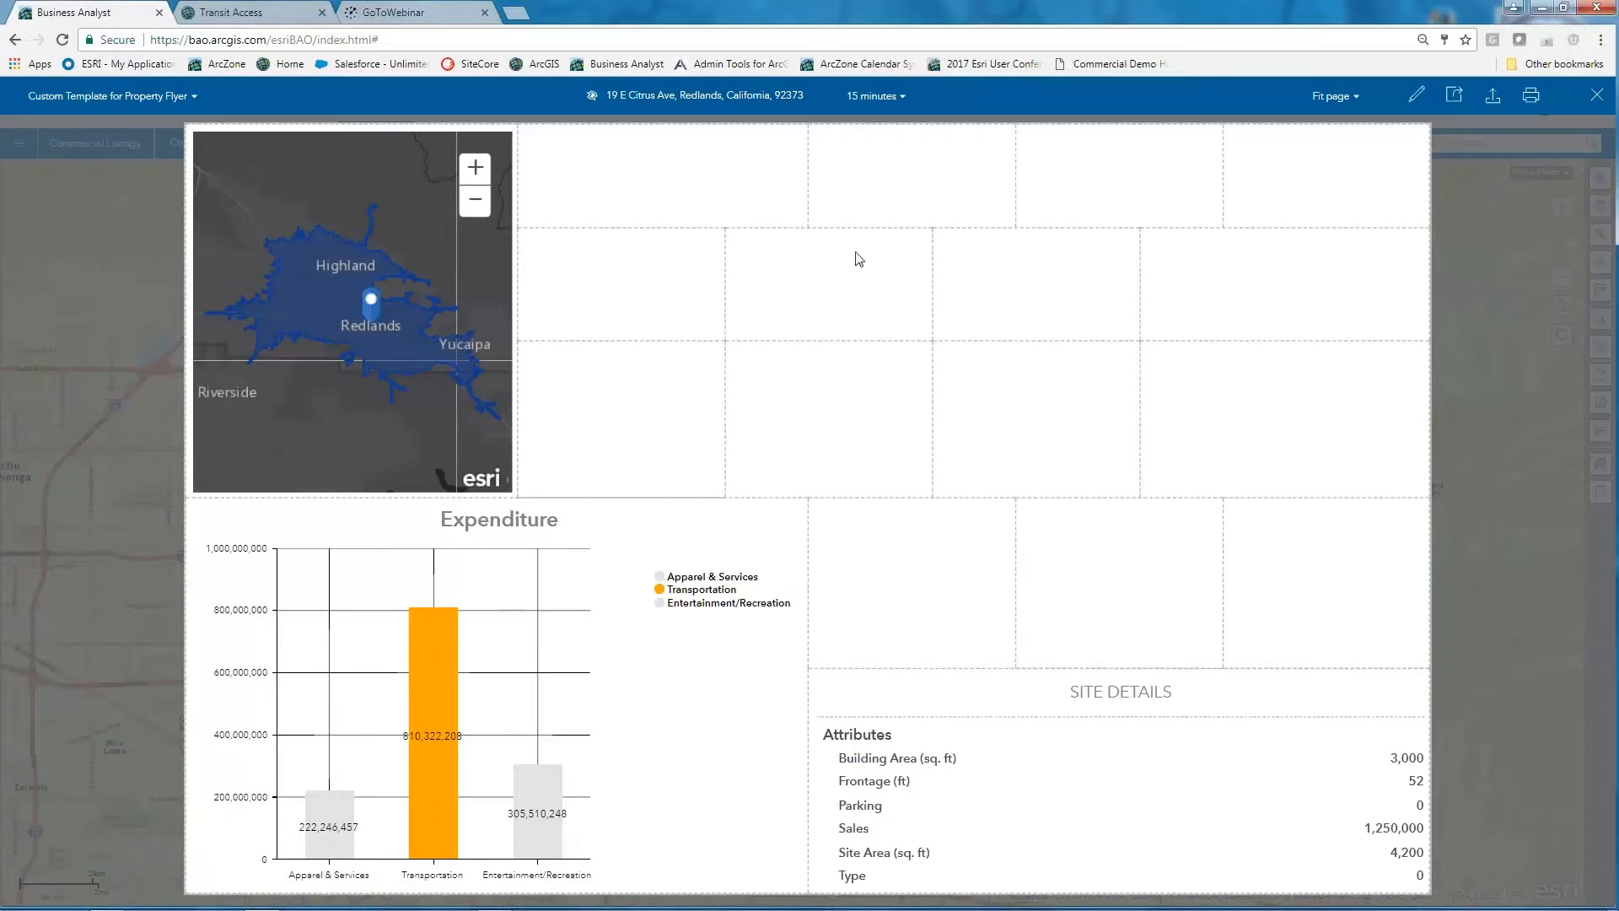
Step: Open the property flyer template for editing from the infographic preview
{"action": "left_click", "coordinate": [1415, 97]}
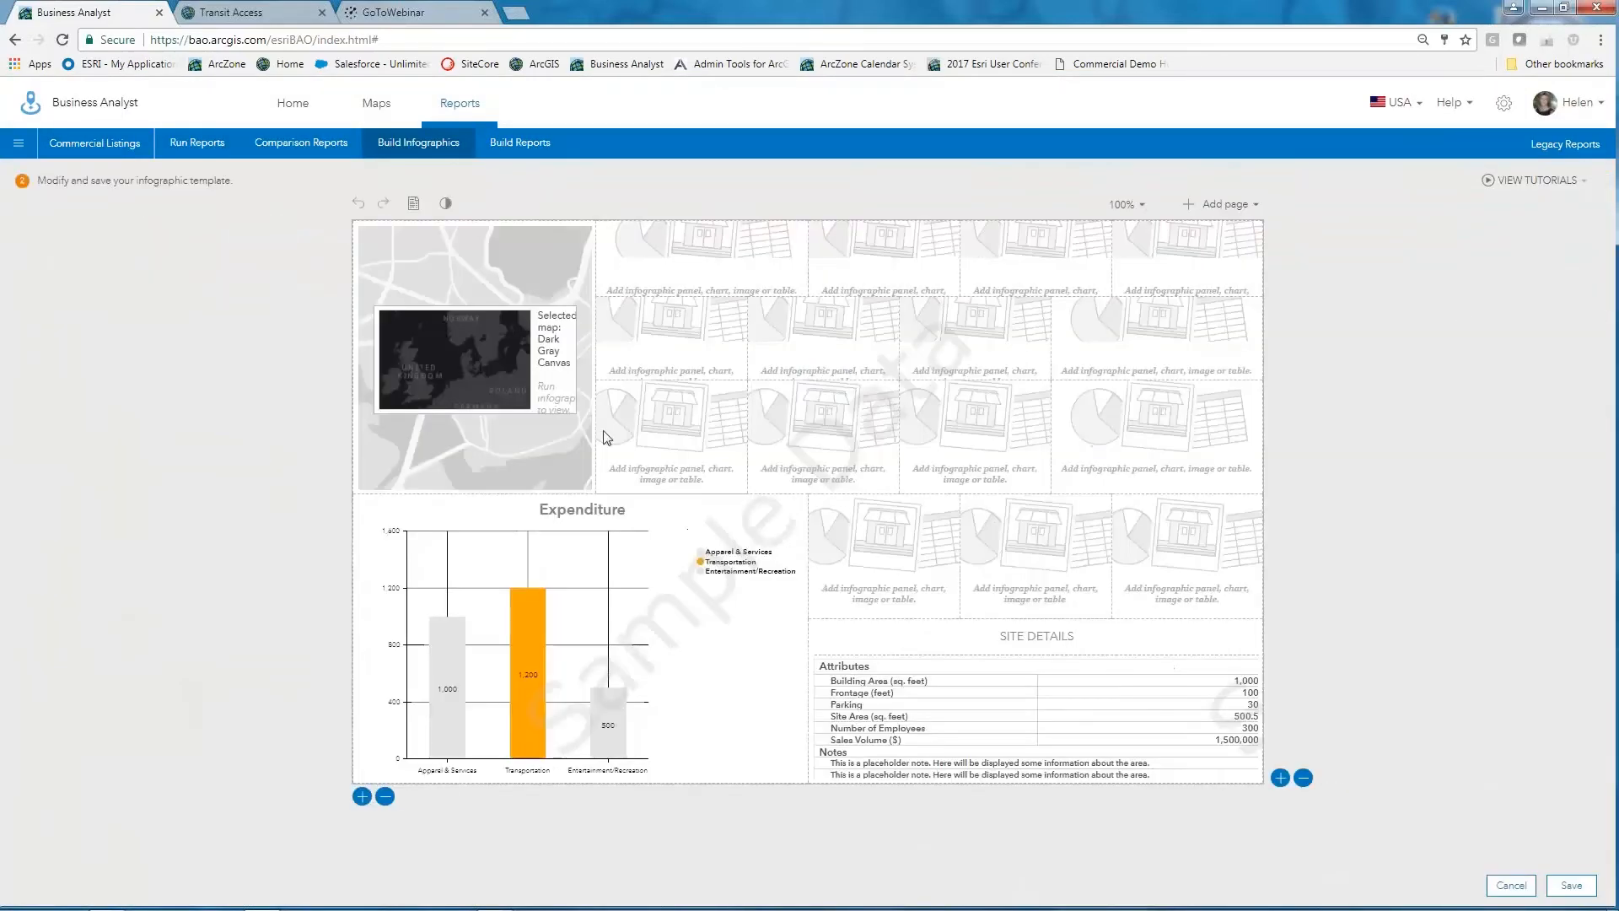
Step: Switch to the Transit Access web map and examine its coverage around Redlands, San Bernardino and Fontana
{"action": "mouse_move", "coordinate": [479, 366]}
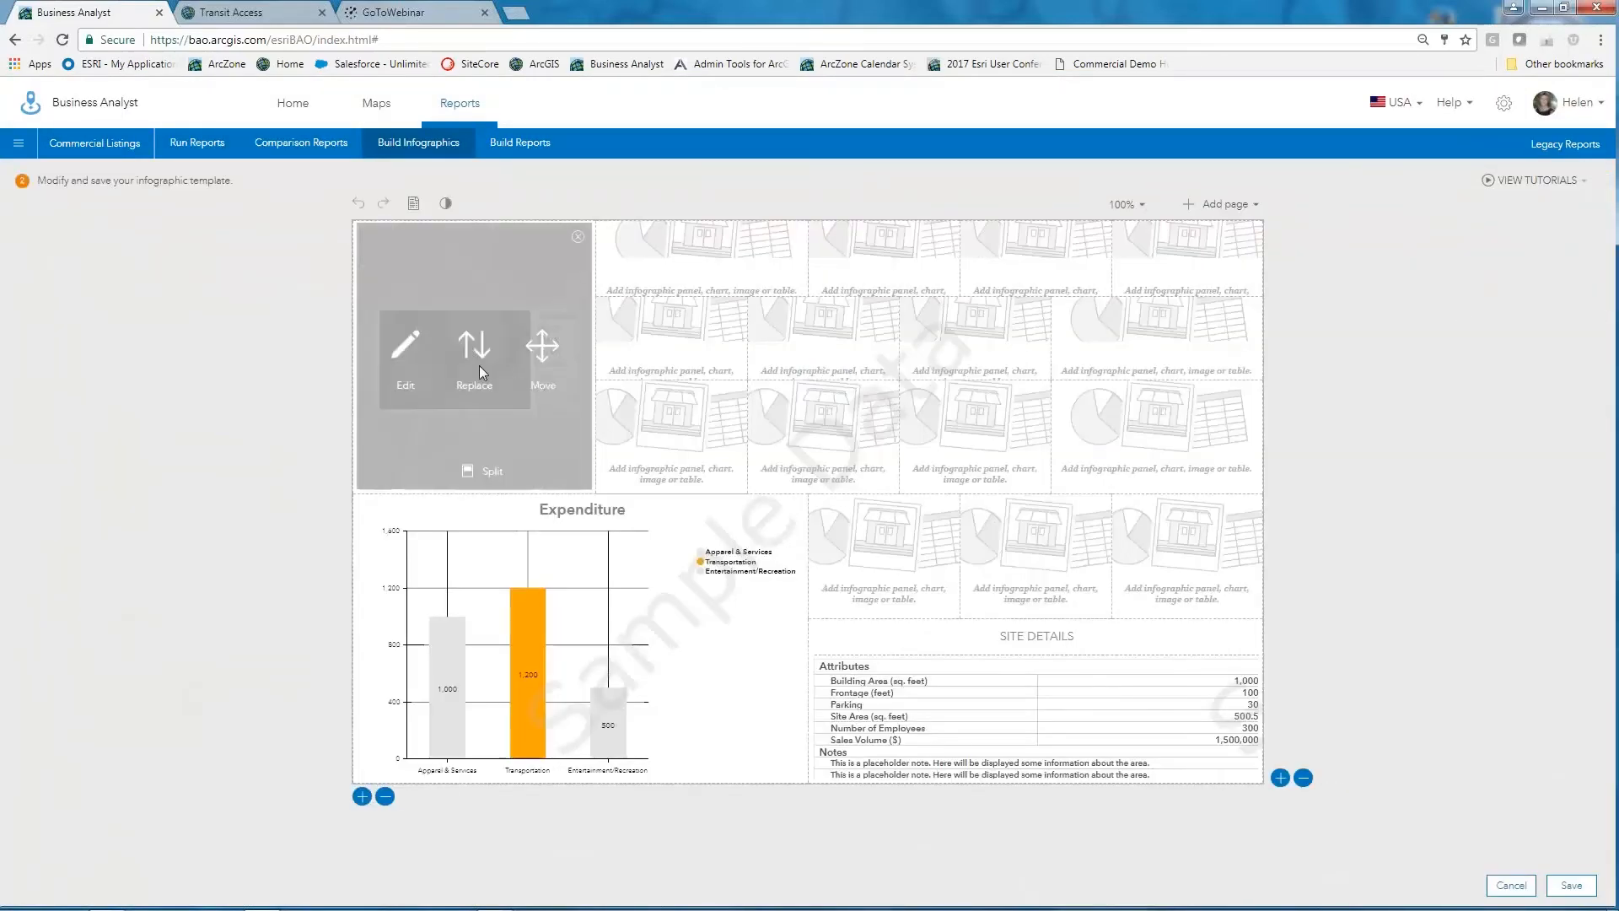
{"action": "left_click", "coordinate": [225, 15]}
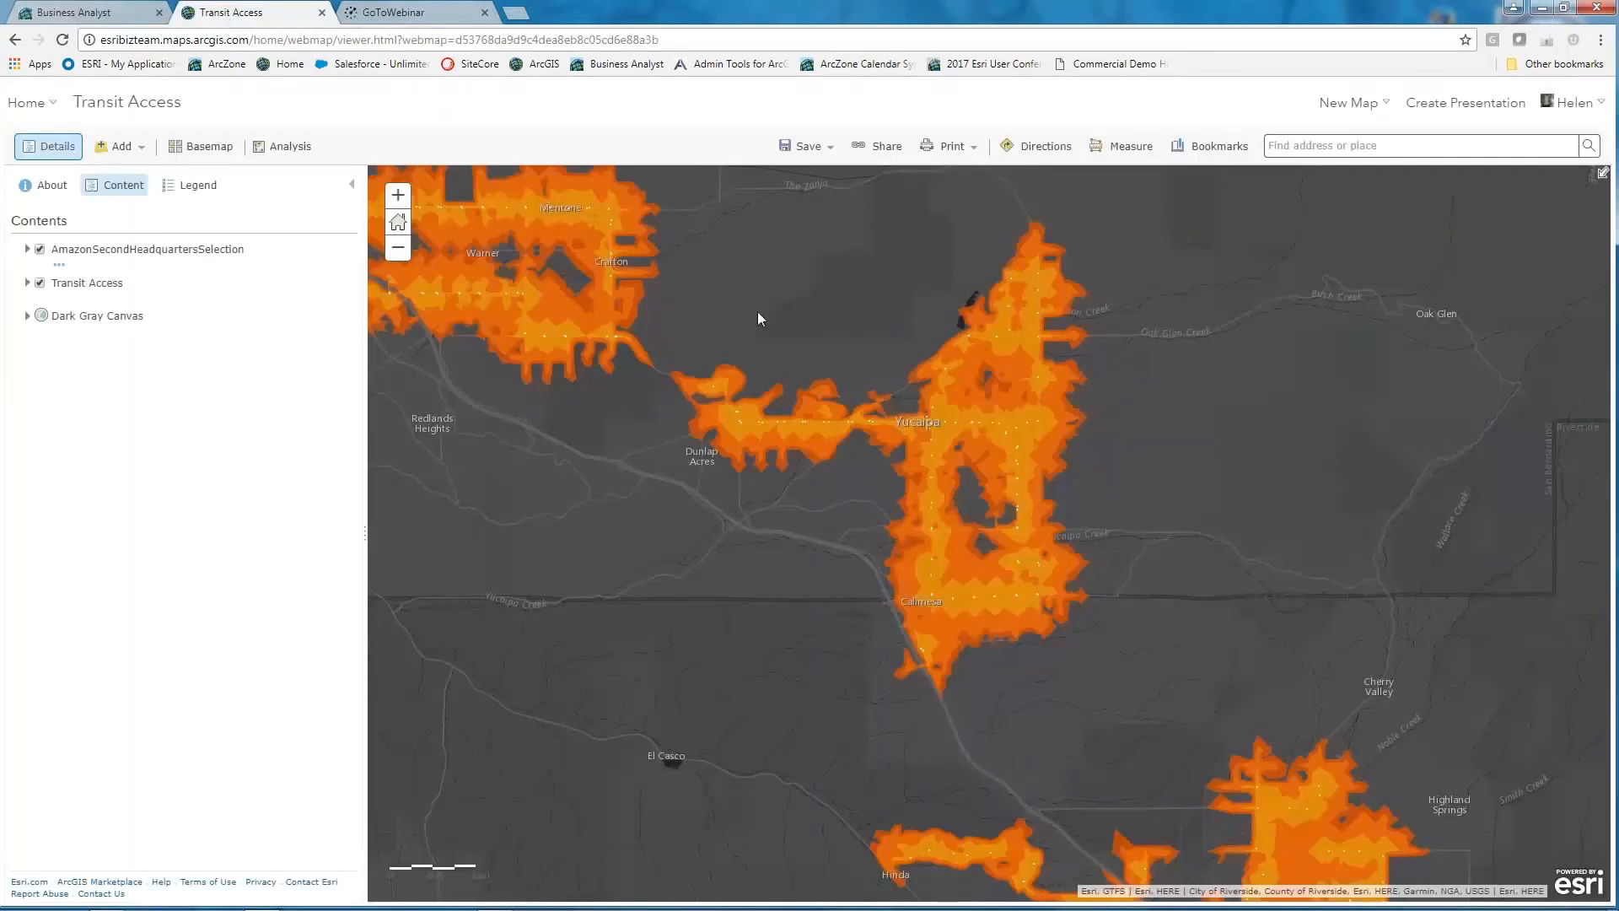
{"action": "left_click_drag", "start_coordinate": [670, 324], "coordinate": [1518, 512]}
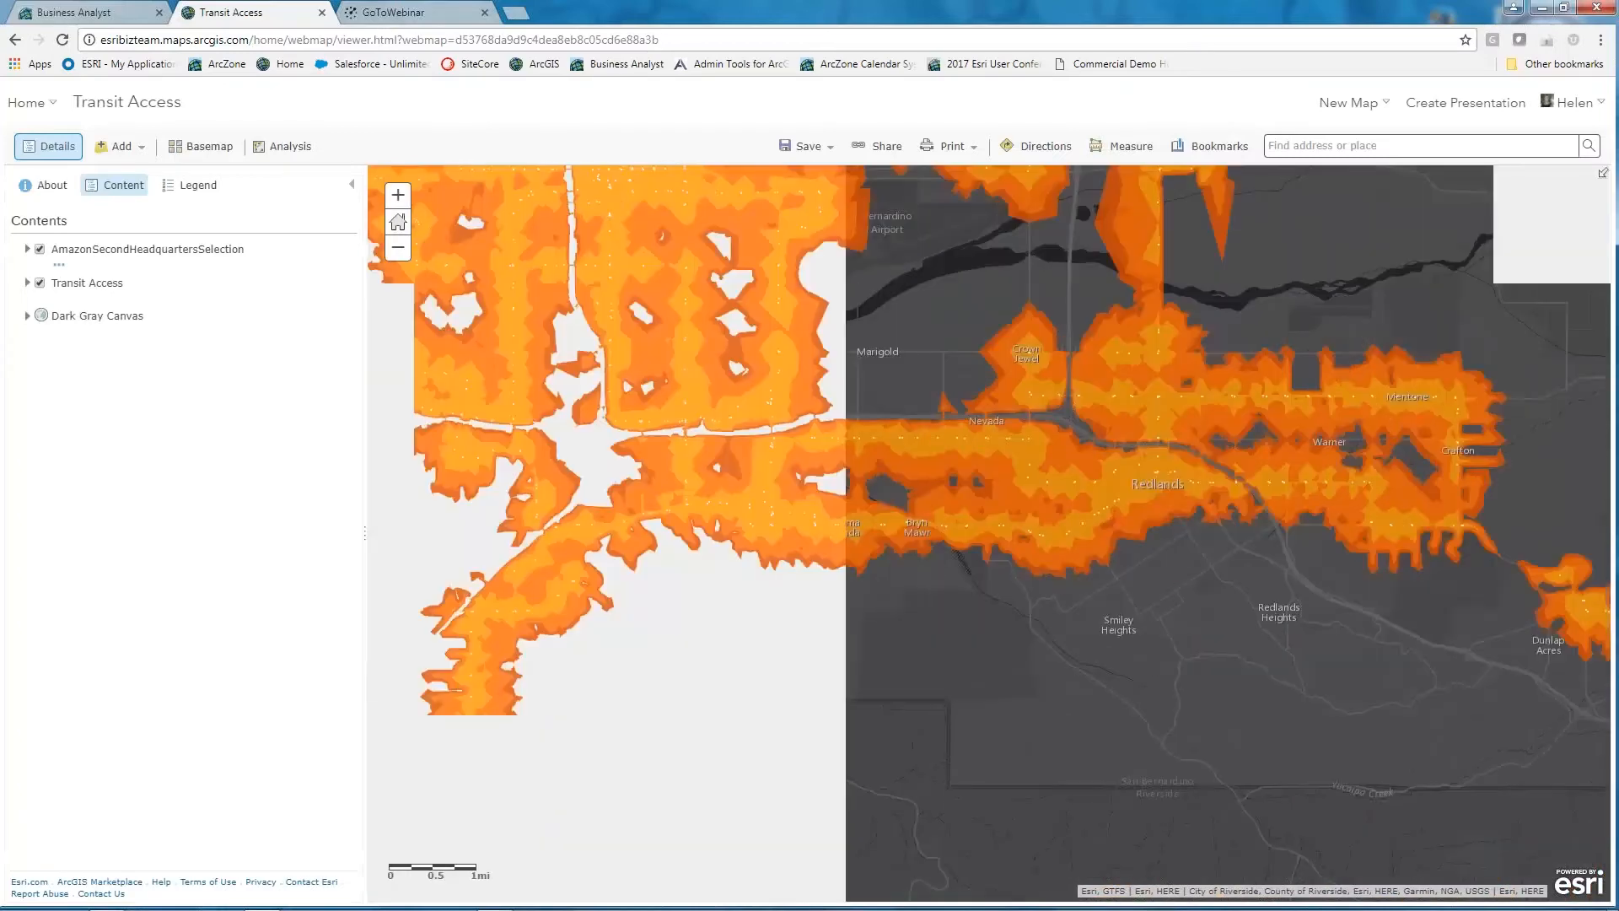
{"action": "left_click_drag", "start_coordinate": [620, 320], "coordinate": [1172, 688]}
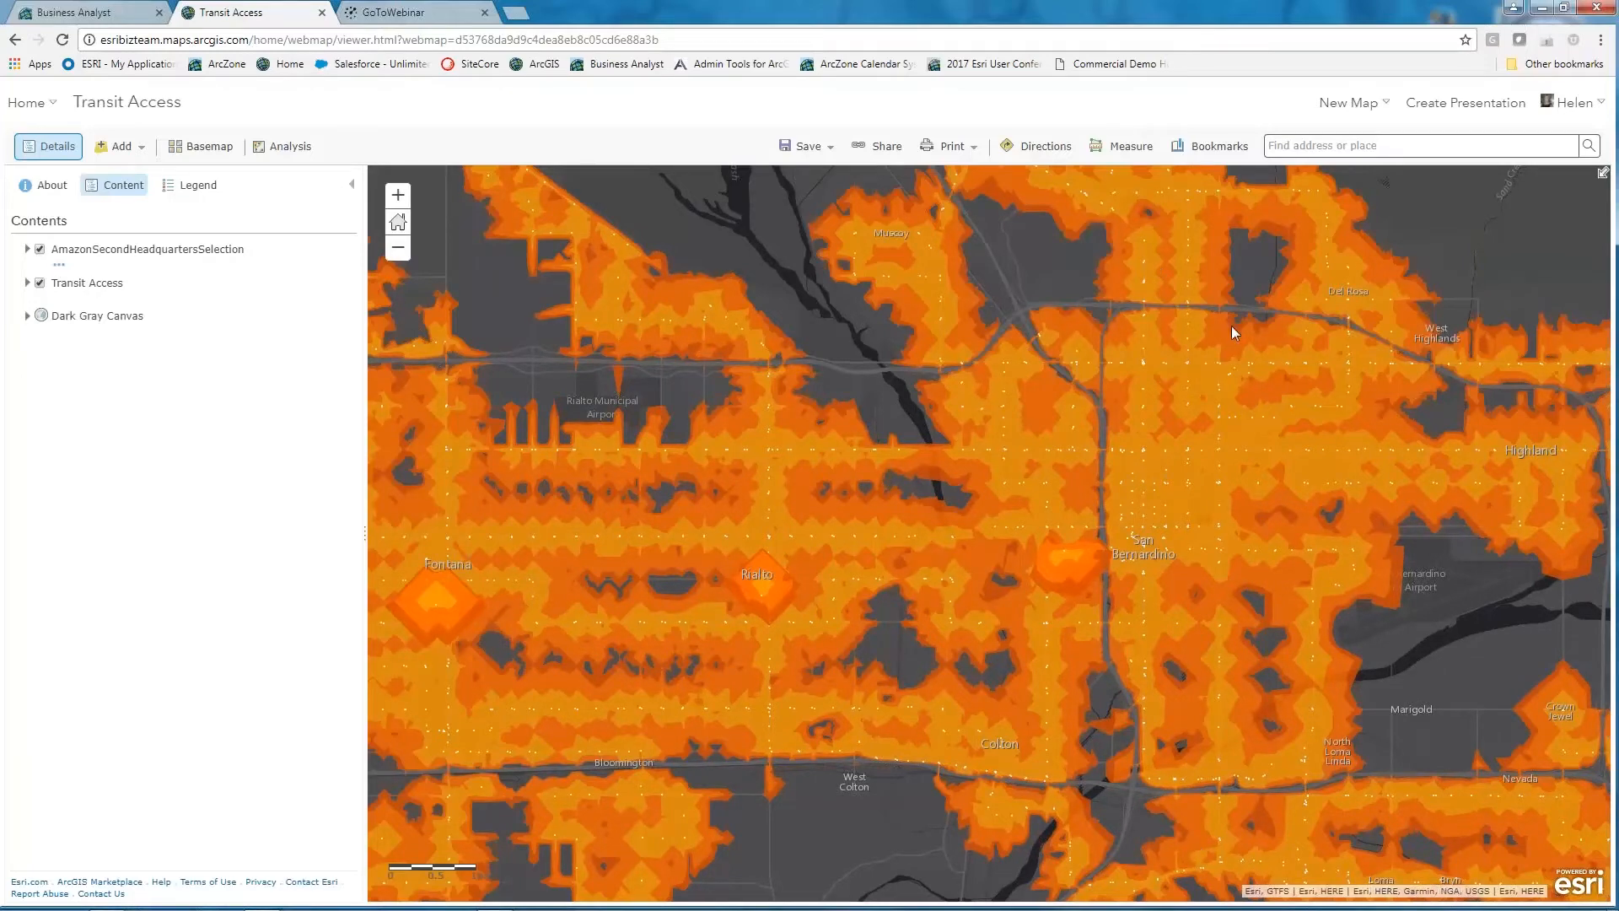
{"action": "scroll", "coordinate": [1172, 435], "scroll_direction": "down", "scroll_amount": 1}
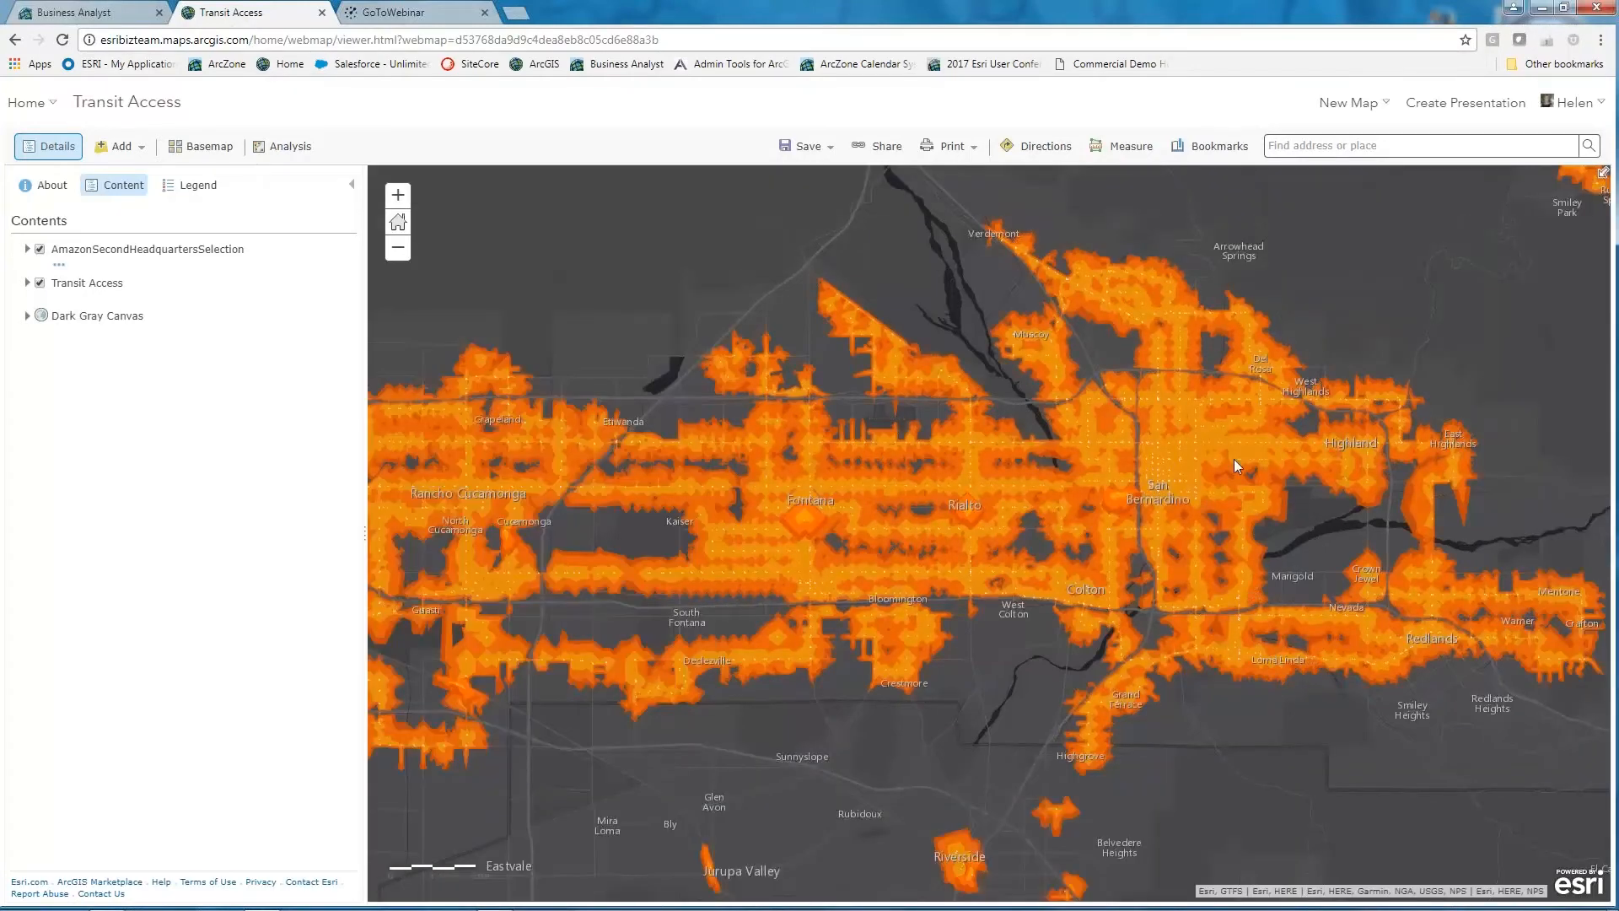
{"action": "left_click_drag", "start_coordinate": [1200, 481], "coordinate": [1087, 472]}
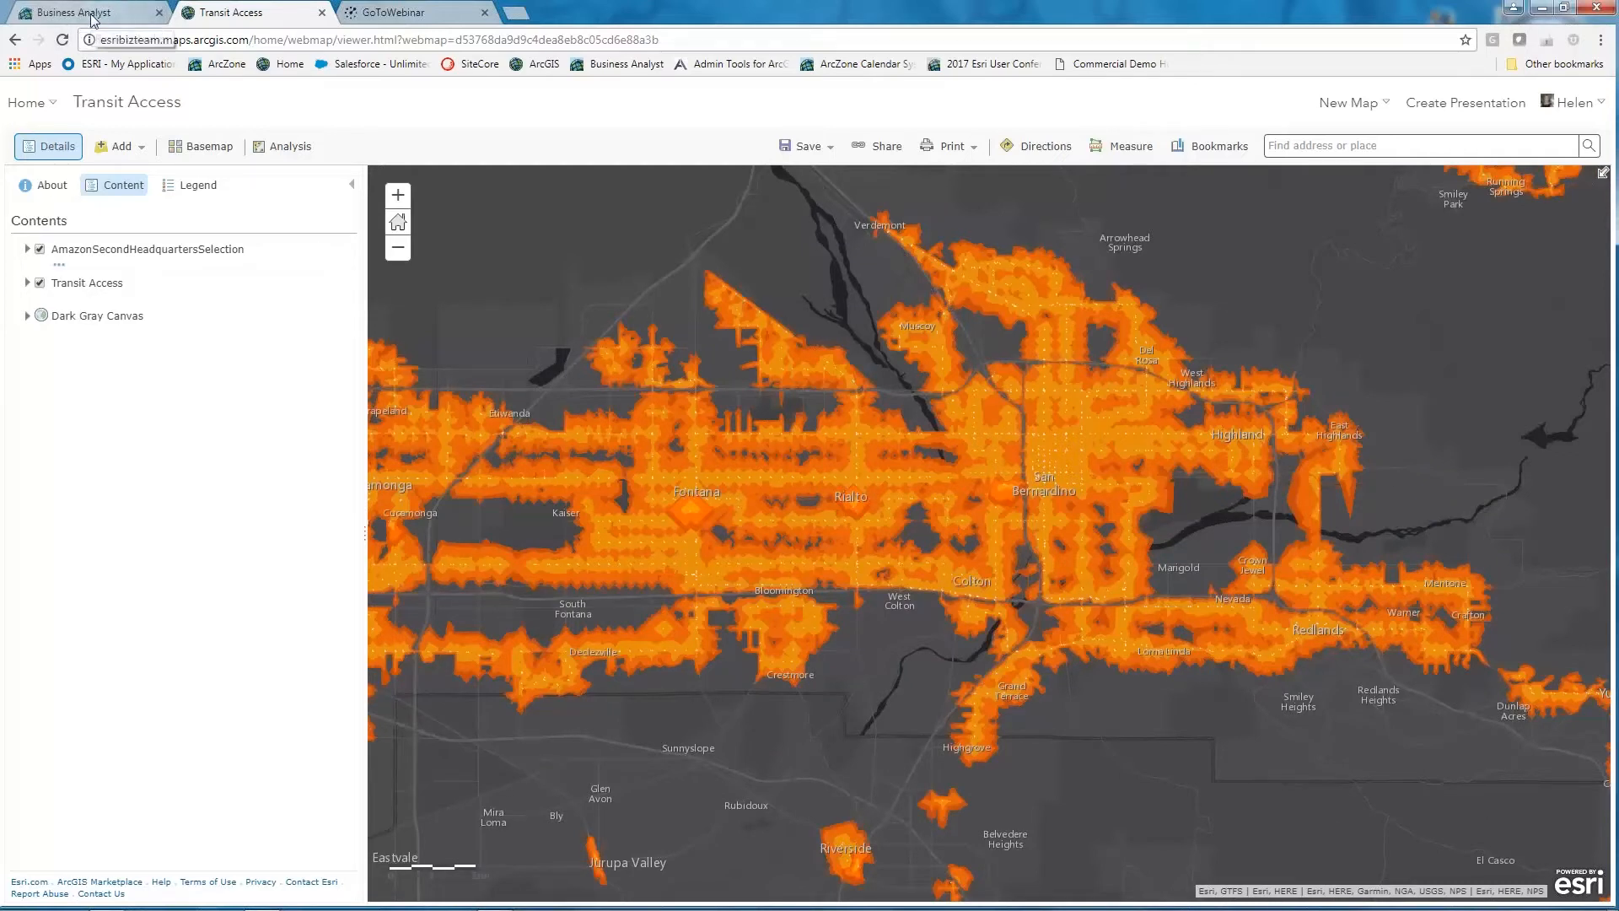
Step: Return to the infographic template, edit its map panel and browse ArcGIS for a replacement map
{"action": "left_click", "coordinate": [122, 11]}
{"action": "mouse_move", "coordinate": [472, 367]}
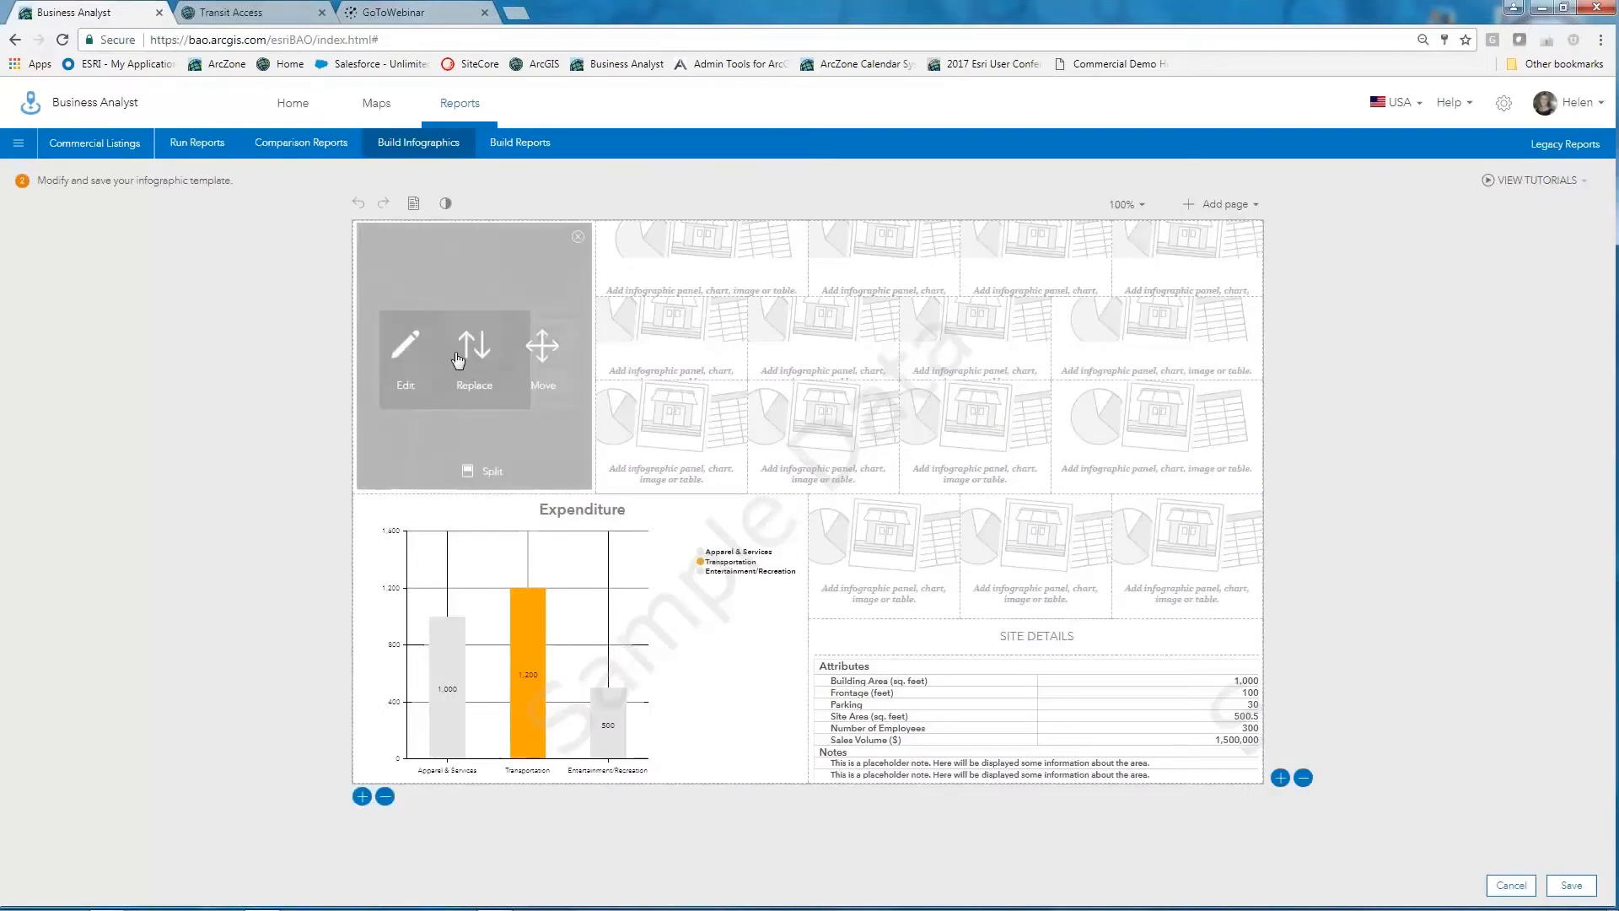
{"action": "left_click", "coordinate": [402, 352]}
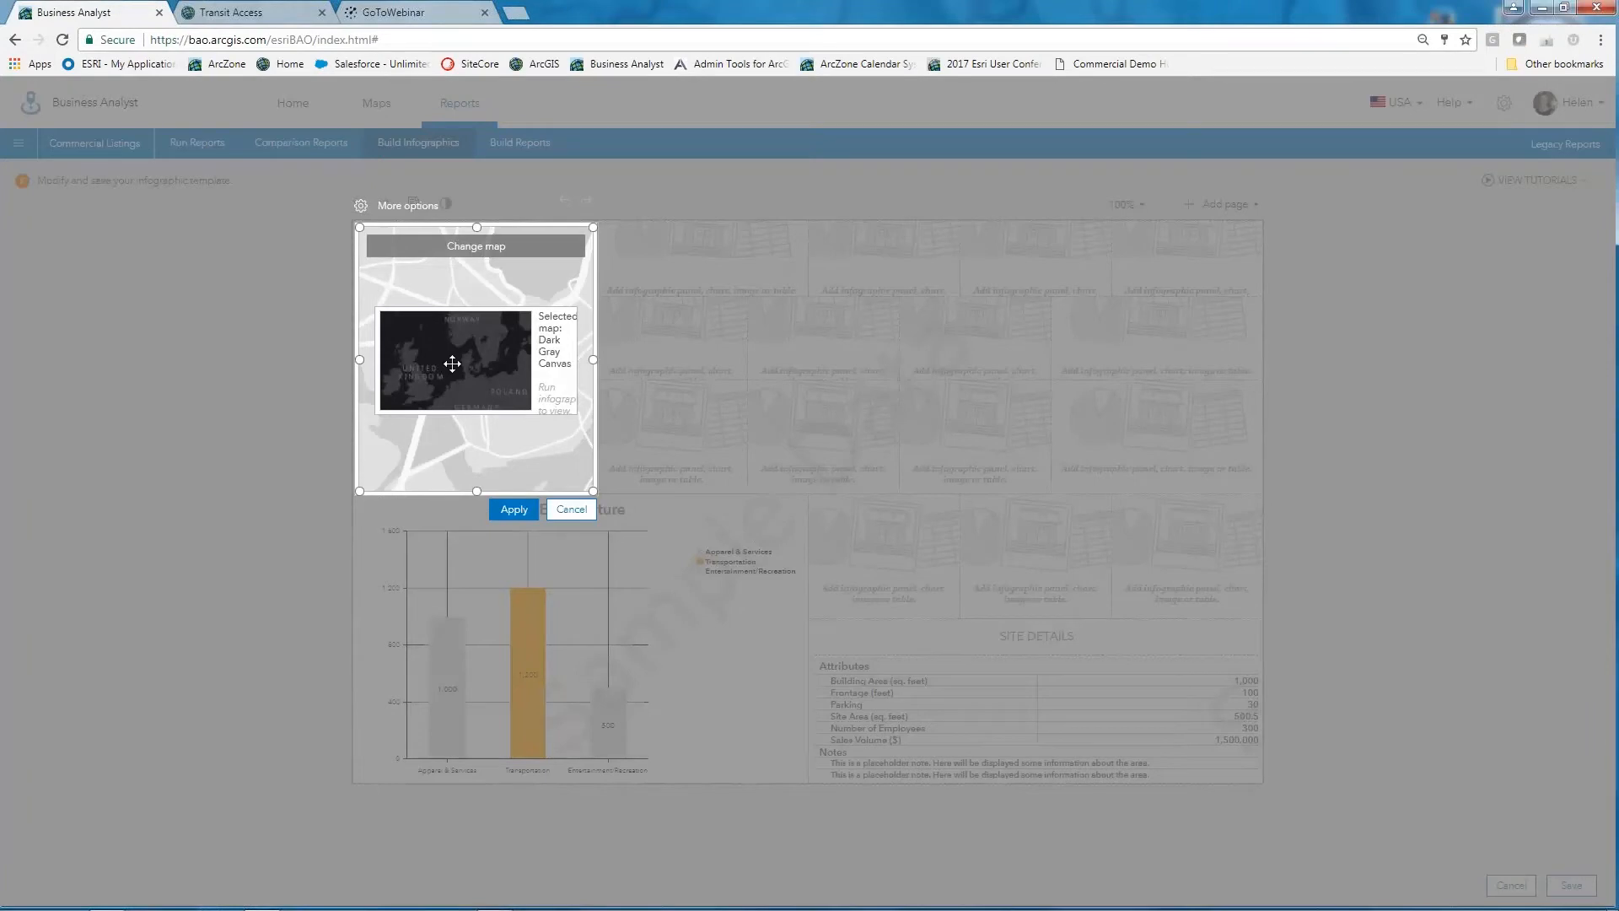
{"action": "left_click", "coordinate": [474, 248]}
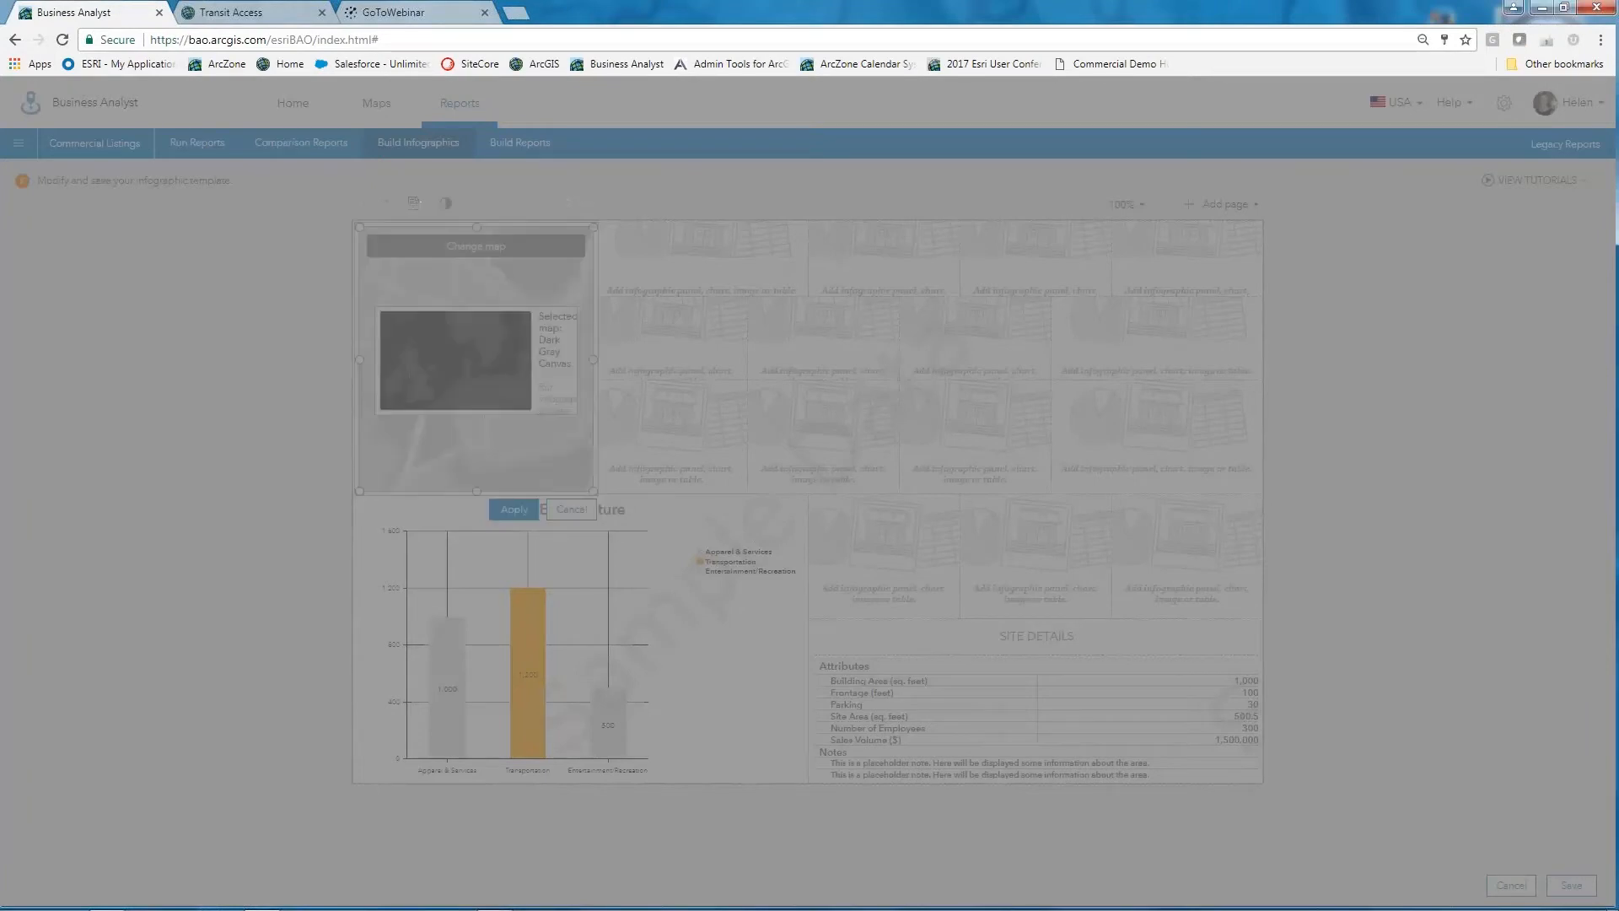
{"action": "left_click", "coordinate": [827, 295]}
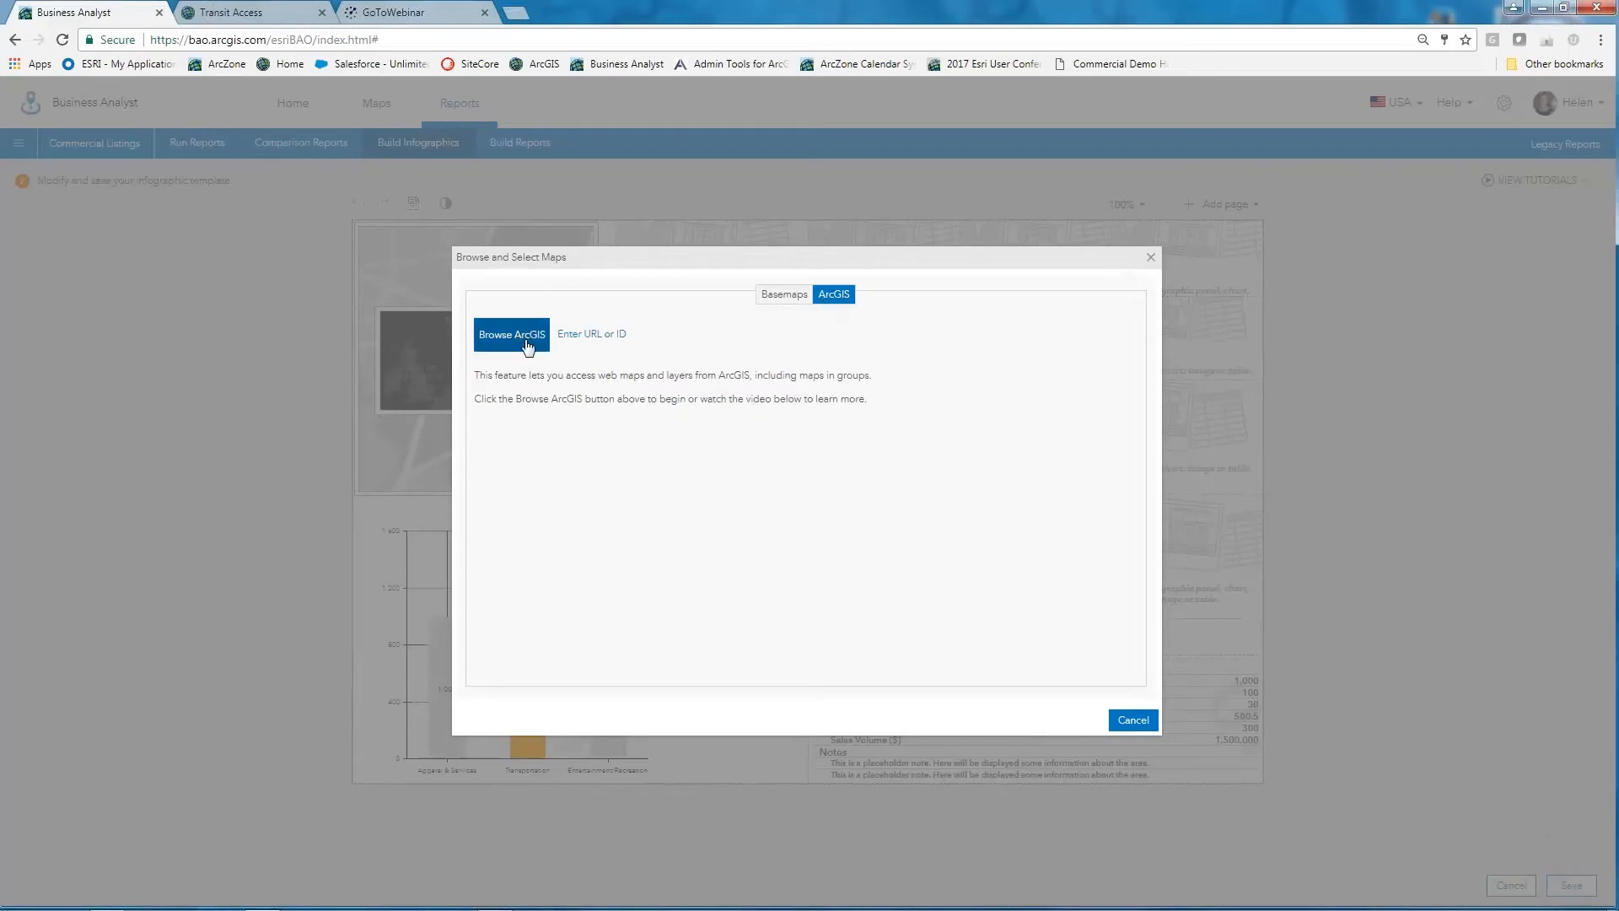
{"action": "left_click", "coordinate": [510, 338]}
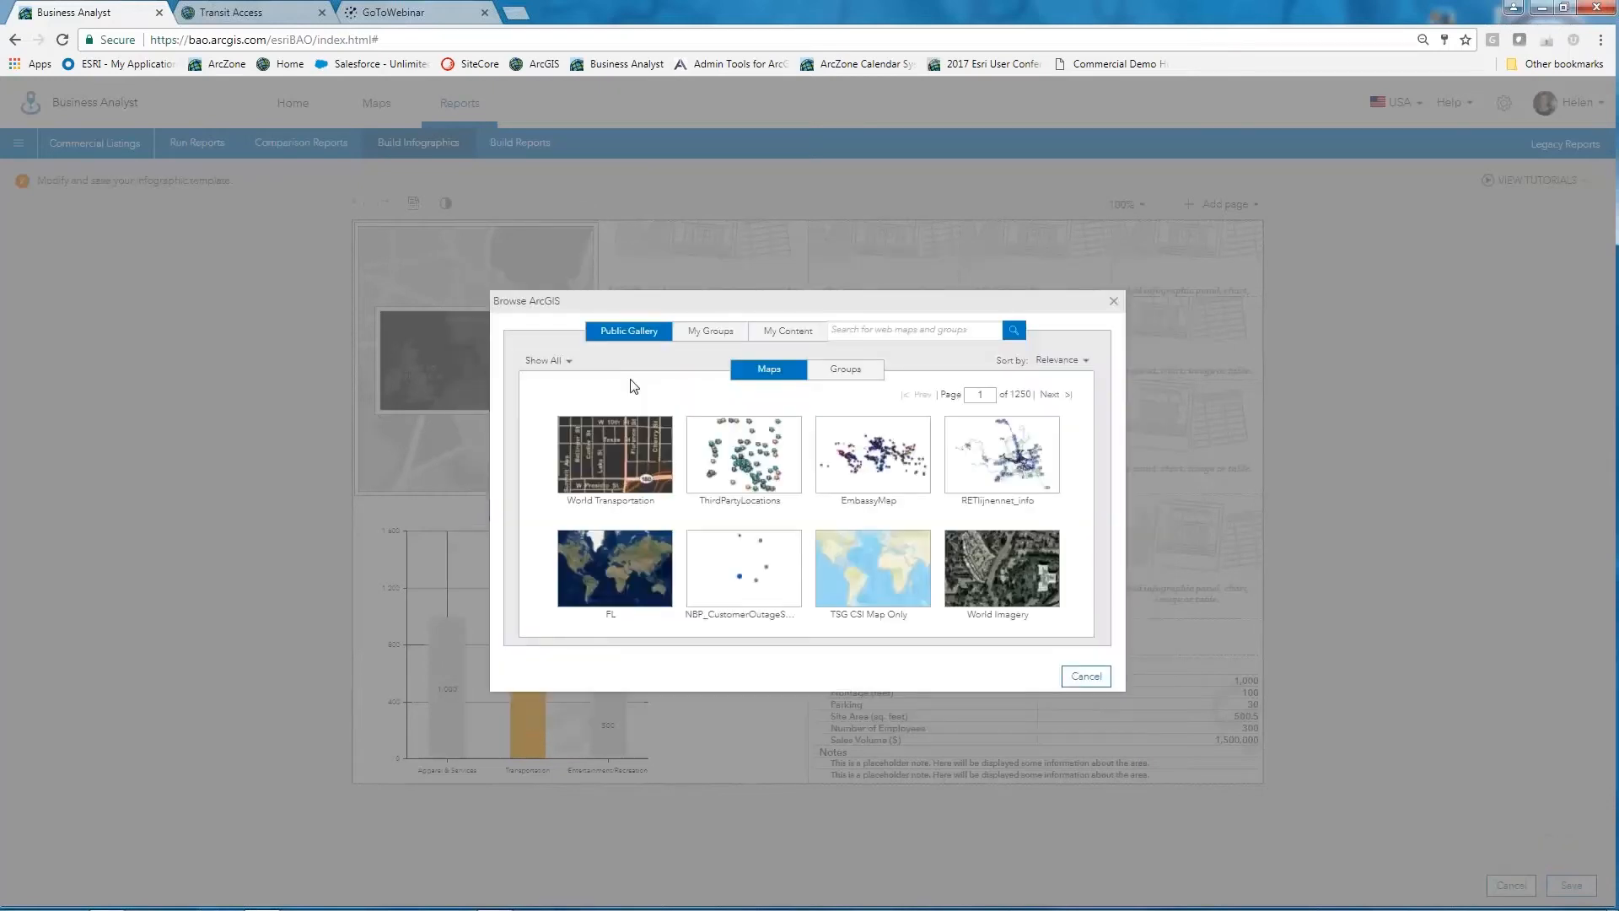
Step: Search the ArcGIS public maps for "Transit Access" and select the Transit Access map with the dark basemap
{"action": "type", "text": "Transit Access"}
{"action": "key", "text": "Return"}
{"action": "left_click", "coordinate": [981, 601]}
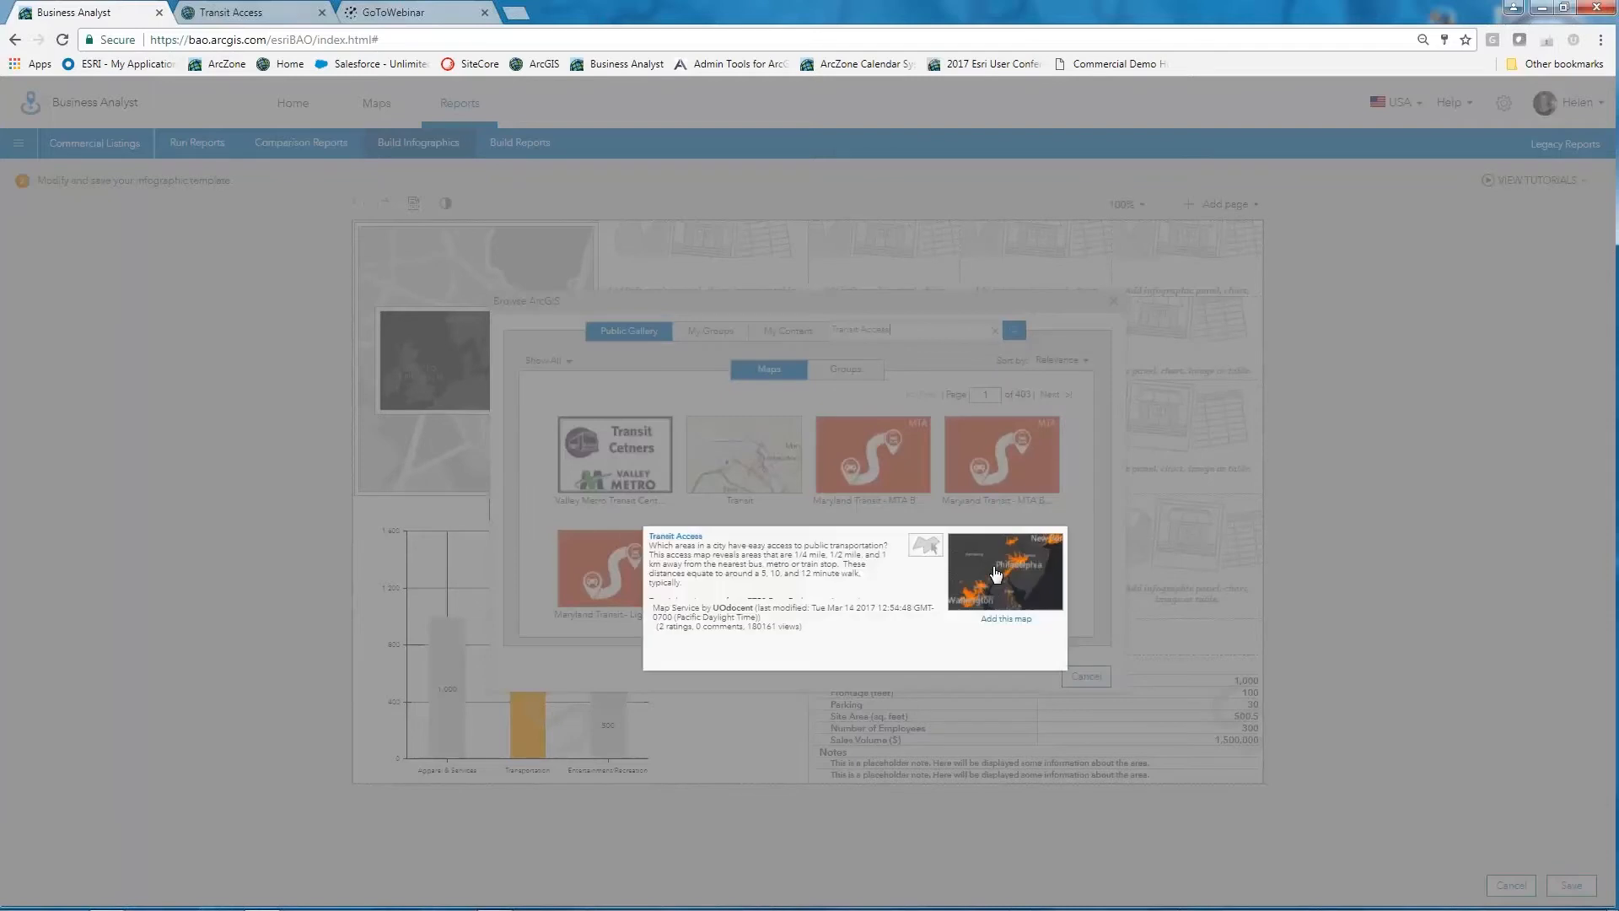
Step: Use the Transit Access map for the infographic's map panel and save the template as Custom Template for Property Flyer
{"action": "left_click", "coordinate": [1009, 619]}
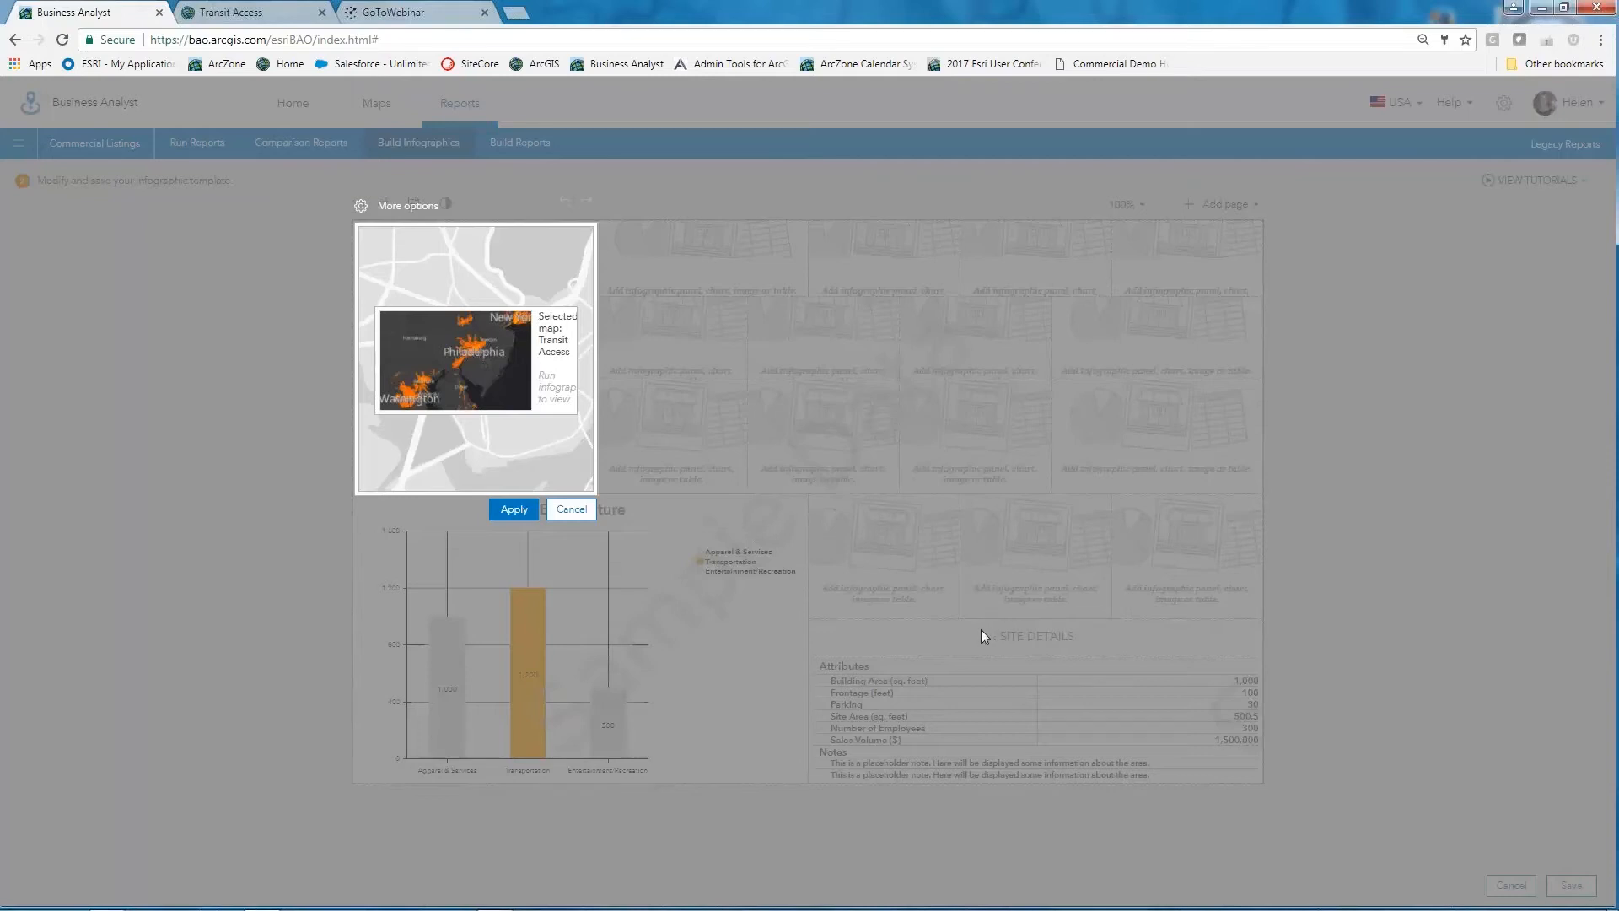
{"action": "left_click", "coordinate": [512, 510]}
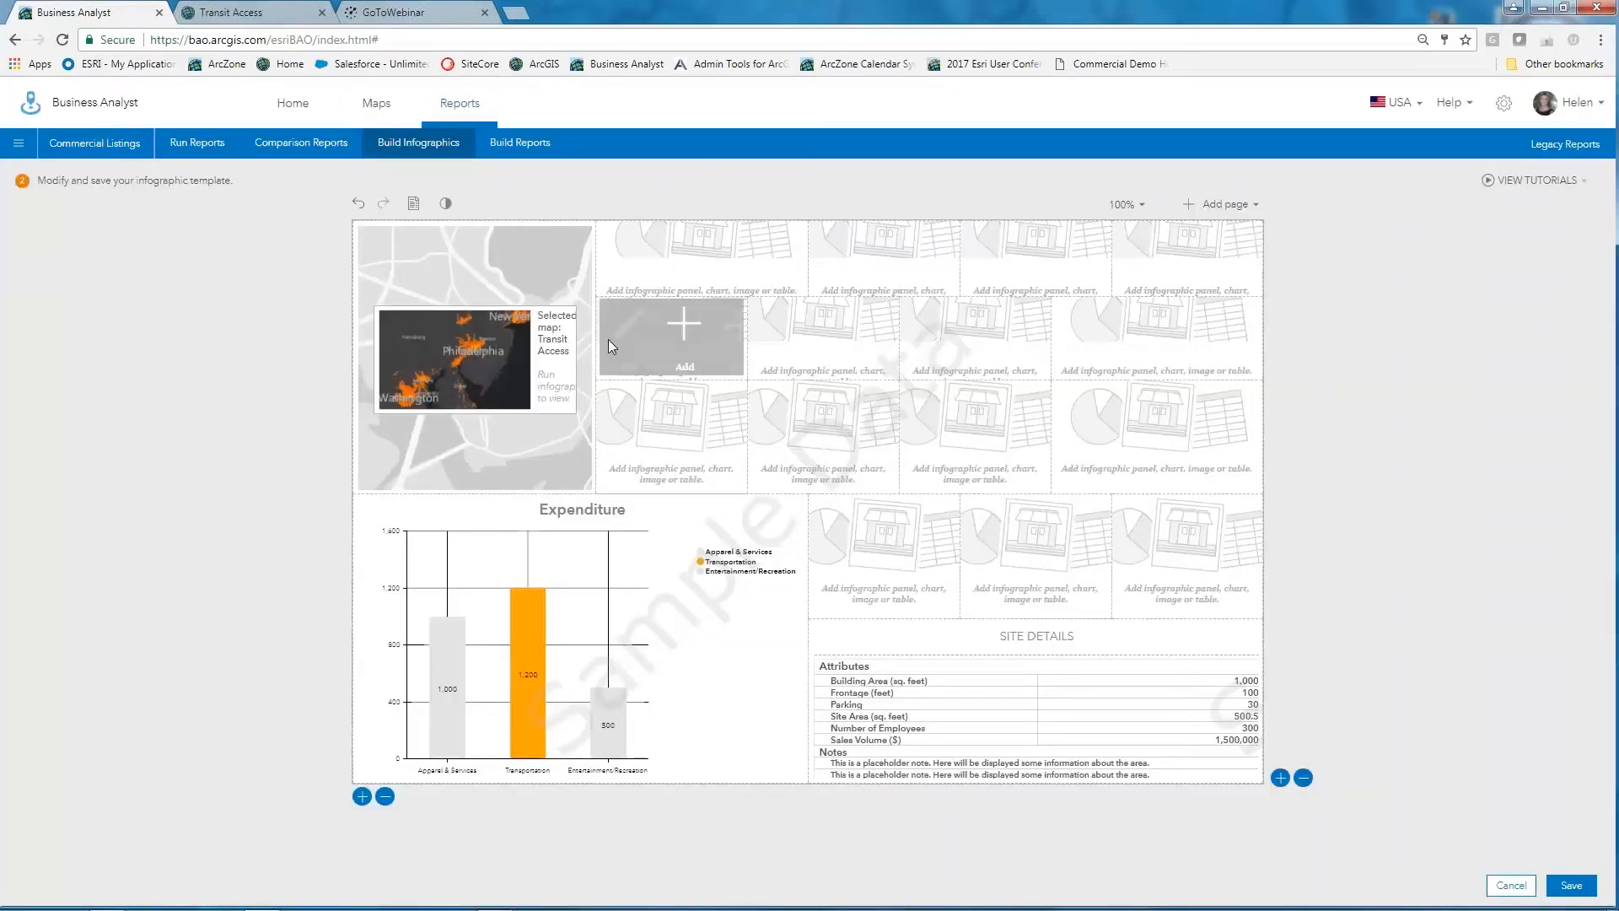
{"action": "left_click", "coordinate": [1572, 886]}
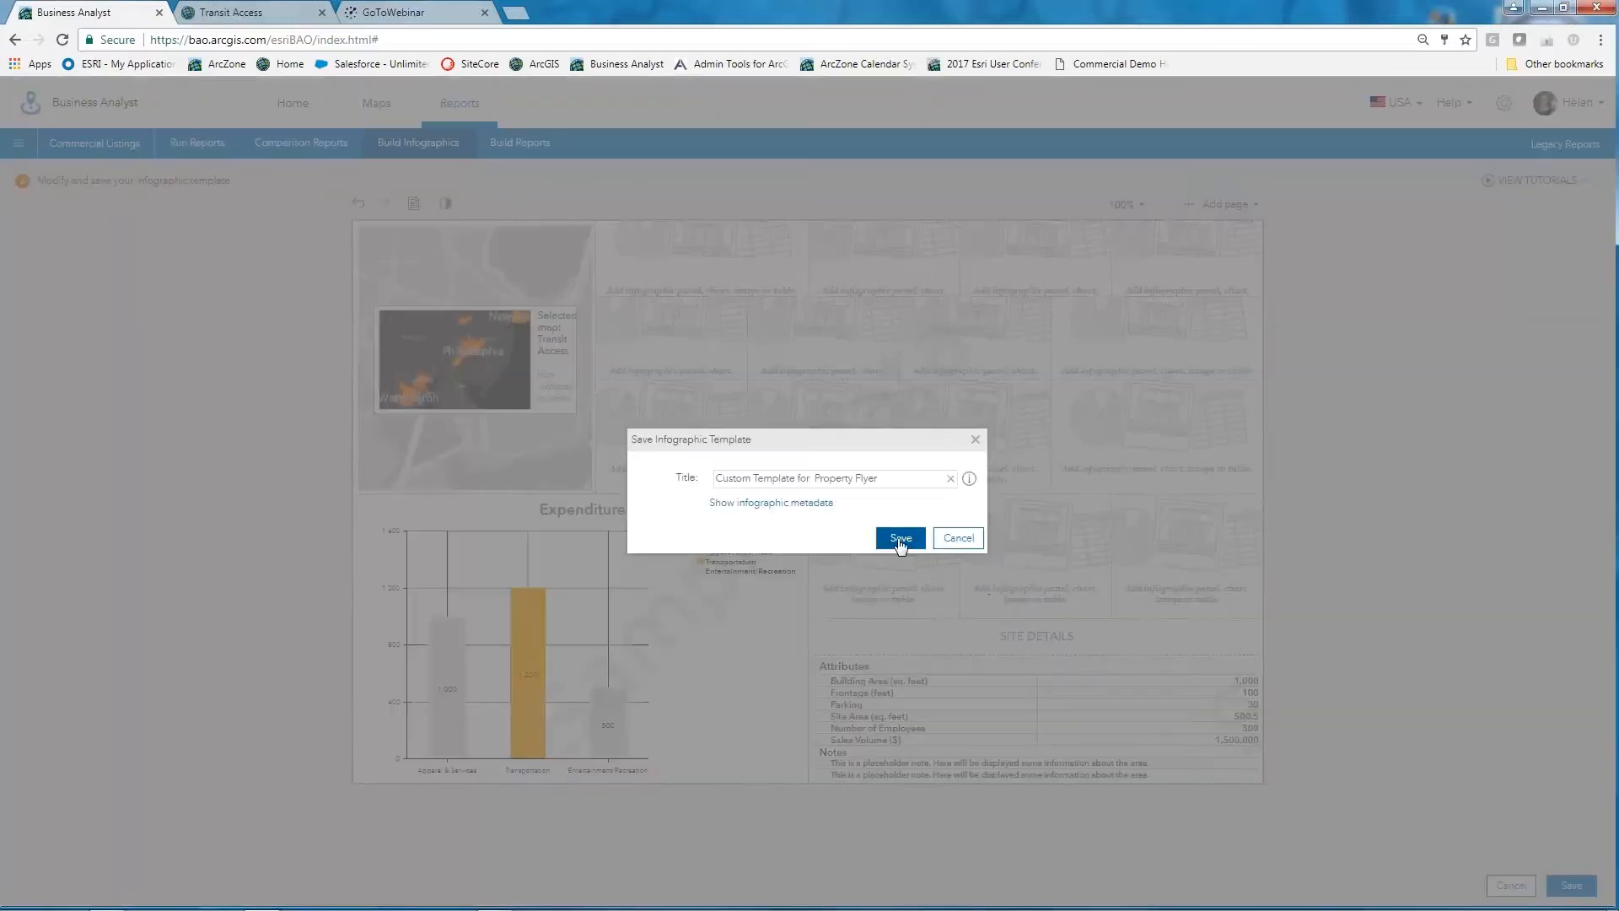
{"action": "left_click", "coordinate": [902, 542]}
{"action": "left_click", "coordinate": [924, 534]}
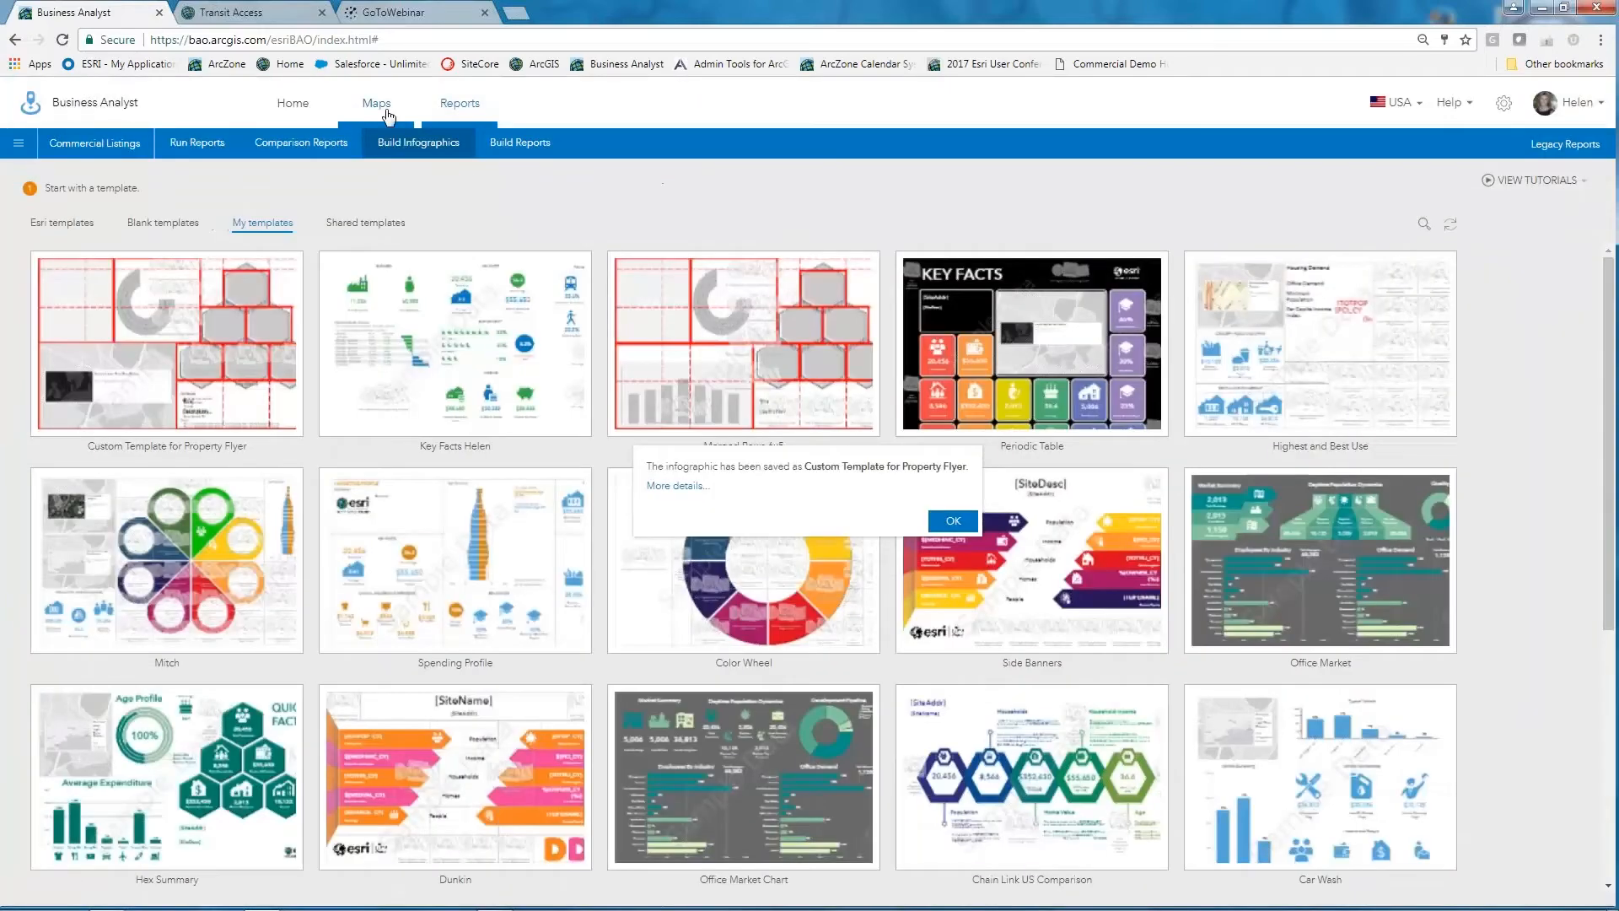
Step: Return to the drive-time map and run the infographic for the Redlands site
{"action": "left_click", "coordinate": [386, 108]}
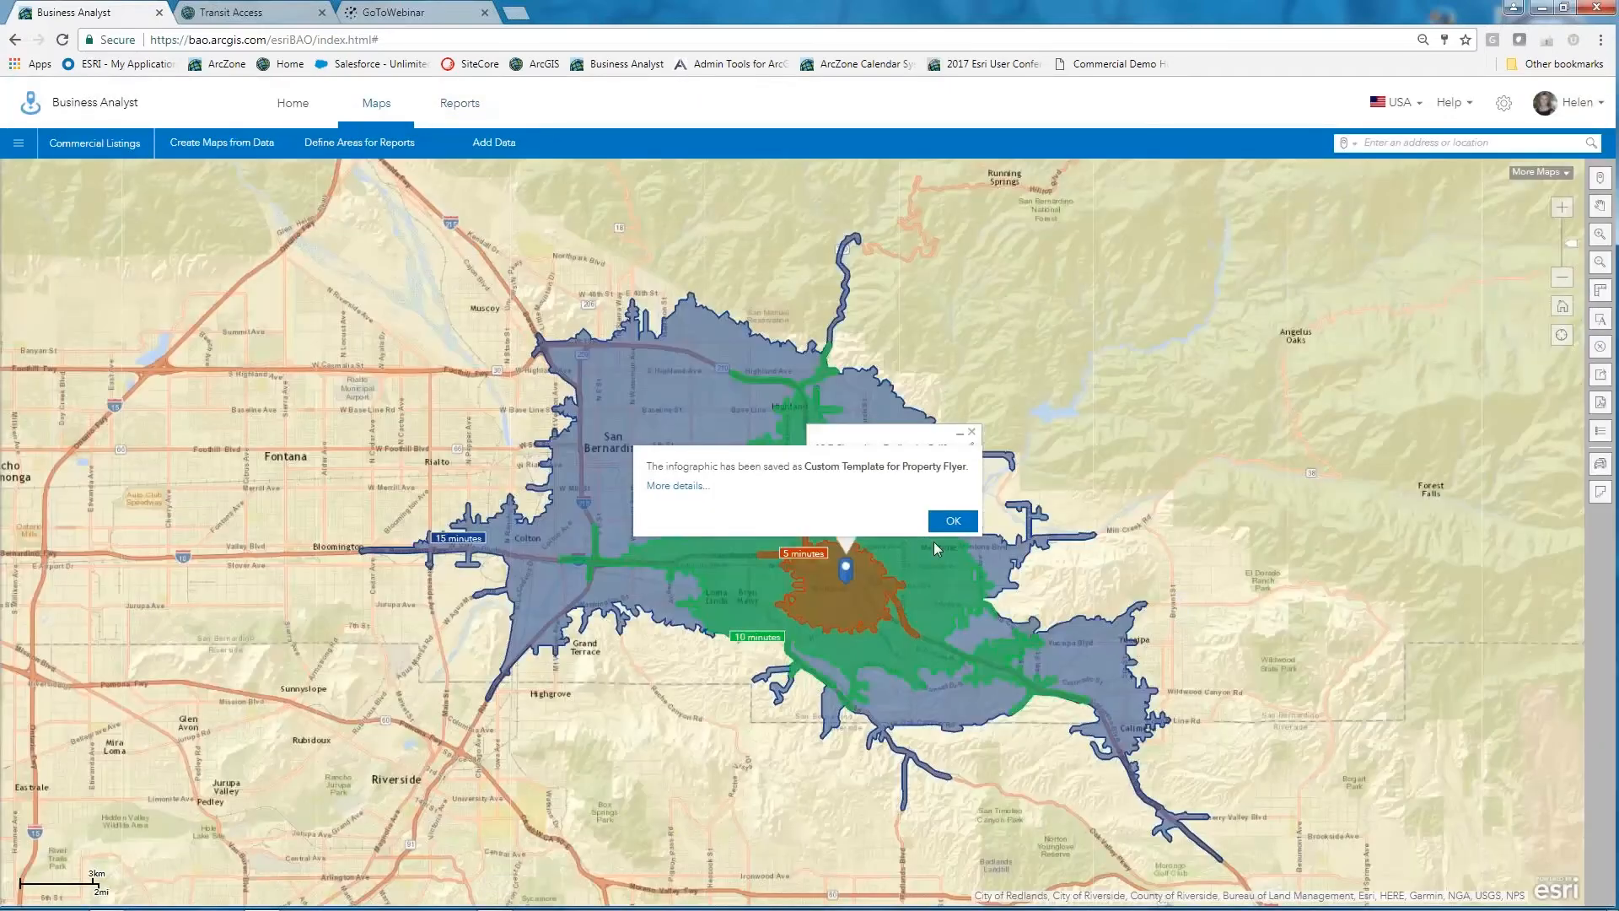
{"action": "left_click", "coordinate": [940, 521]}
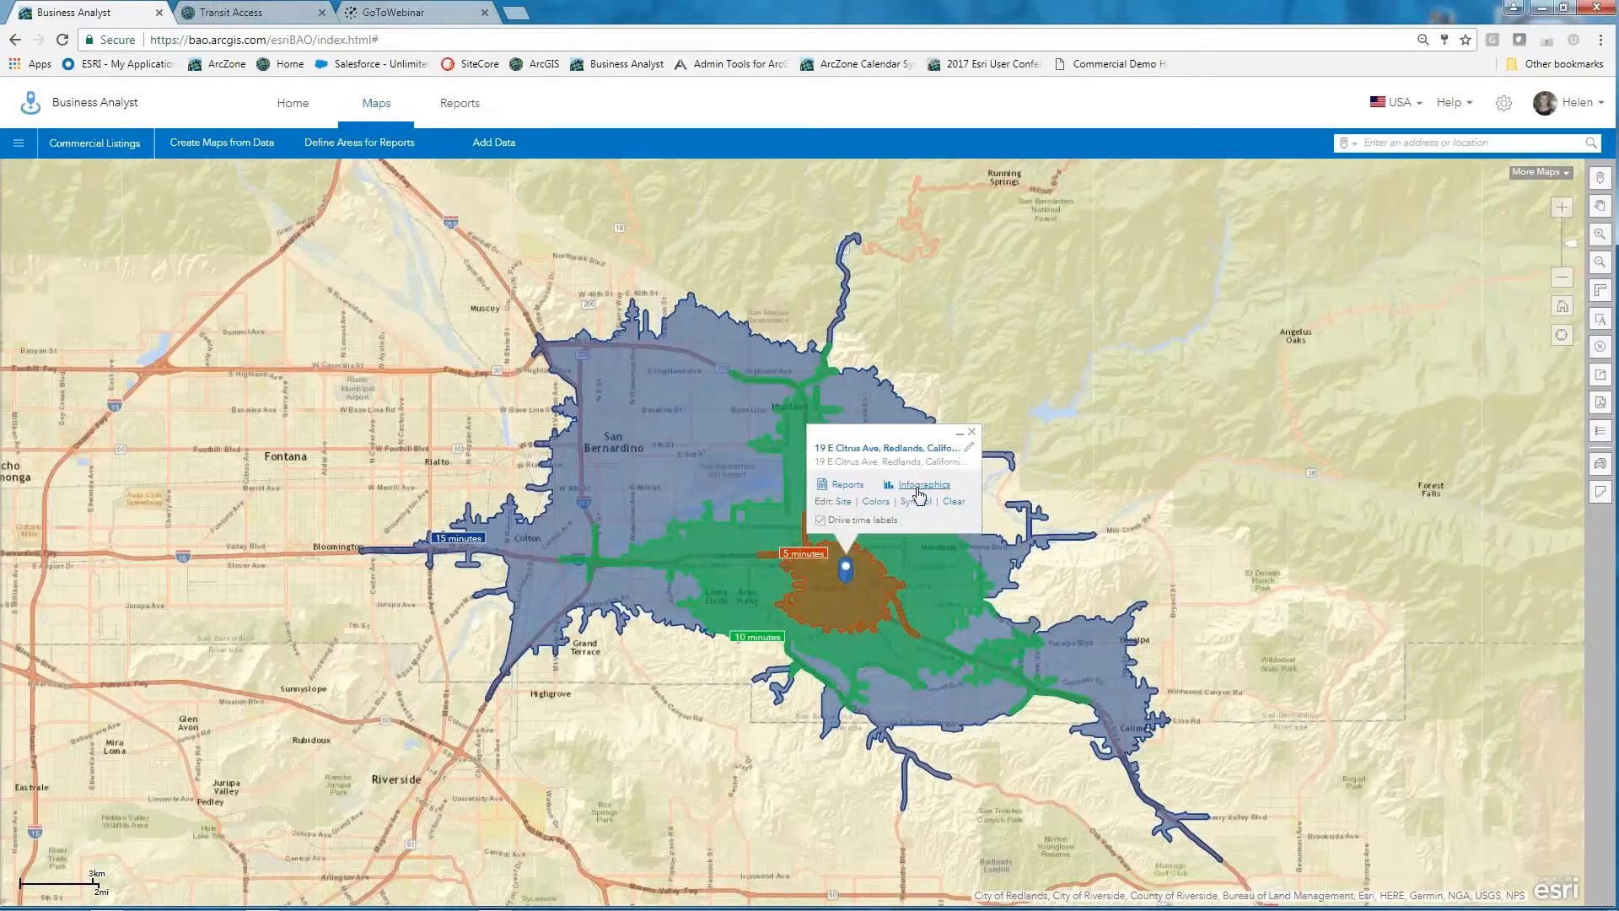
{"action": "left_click", "coordinate": [920, 488]}
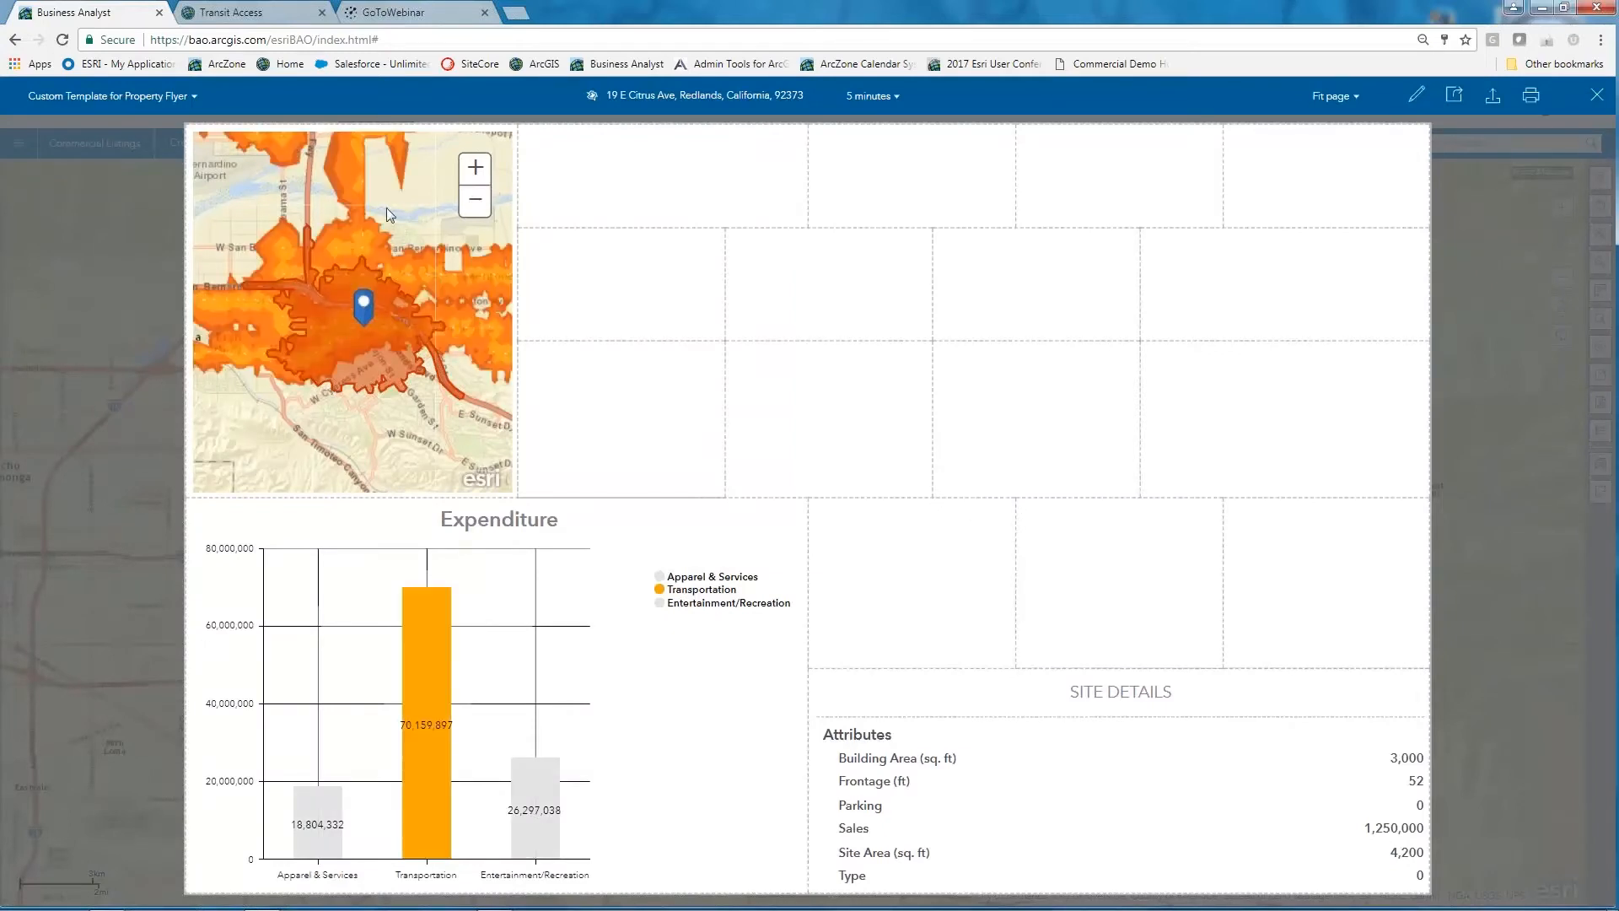
Step: Examine transit access around the site and across the surrounding region in the infographic's map panel
{"action": "left_click", "coordinate": [475, 203]}
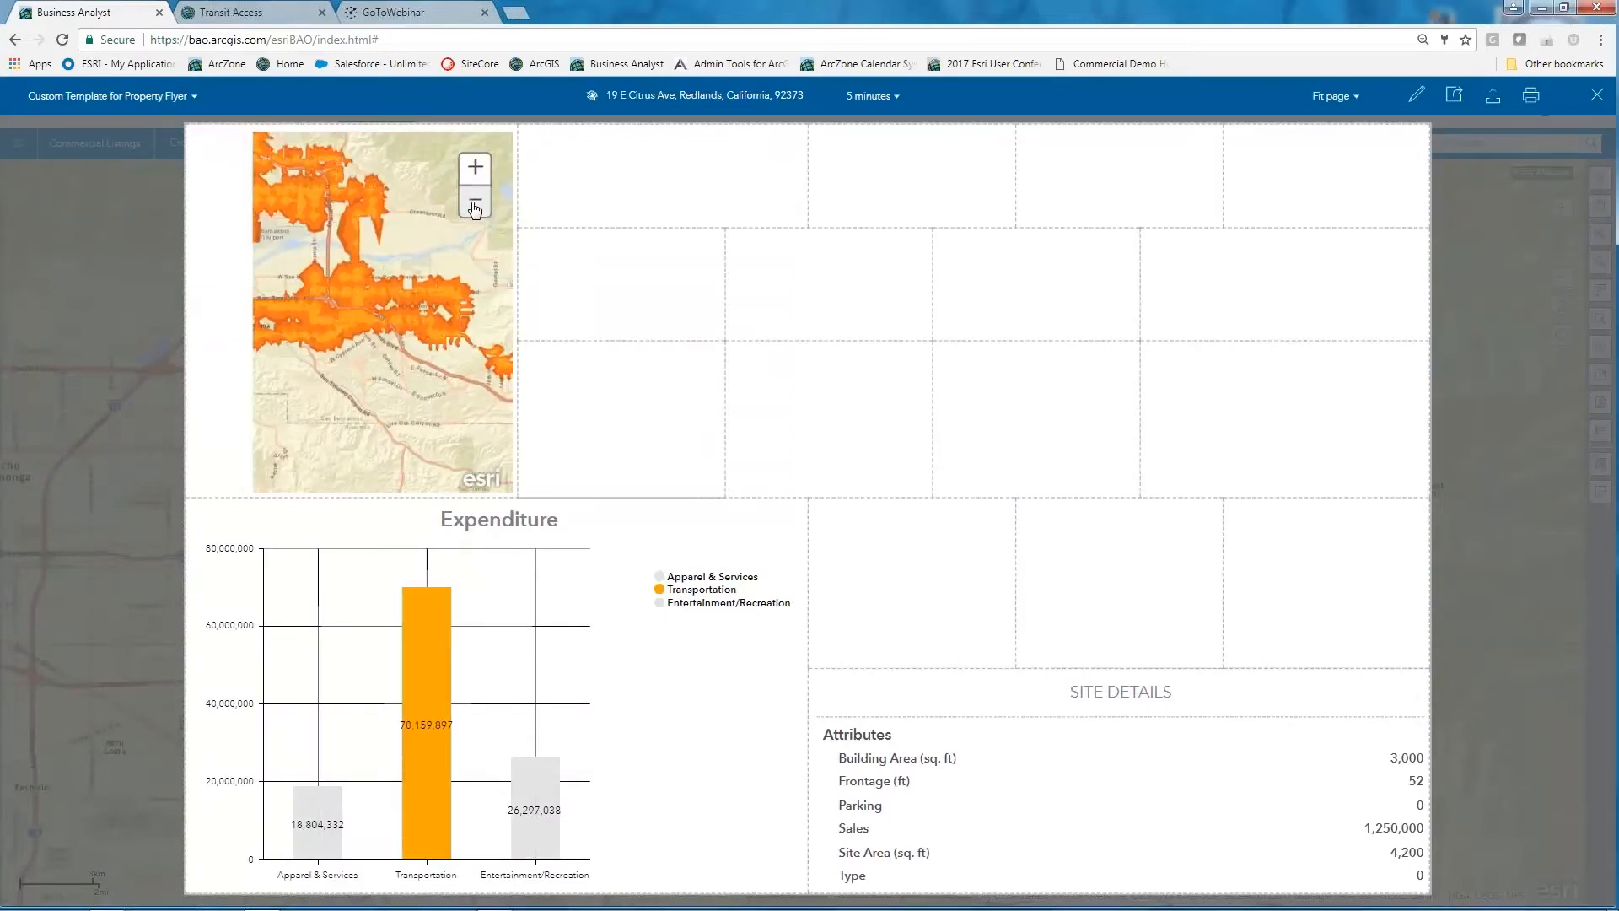
{"action": "left_click", "coordinate": [474, 202]}
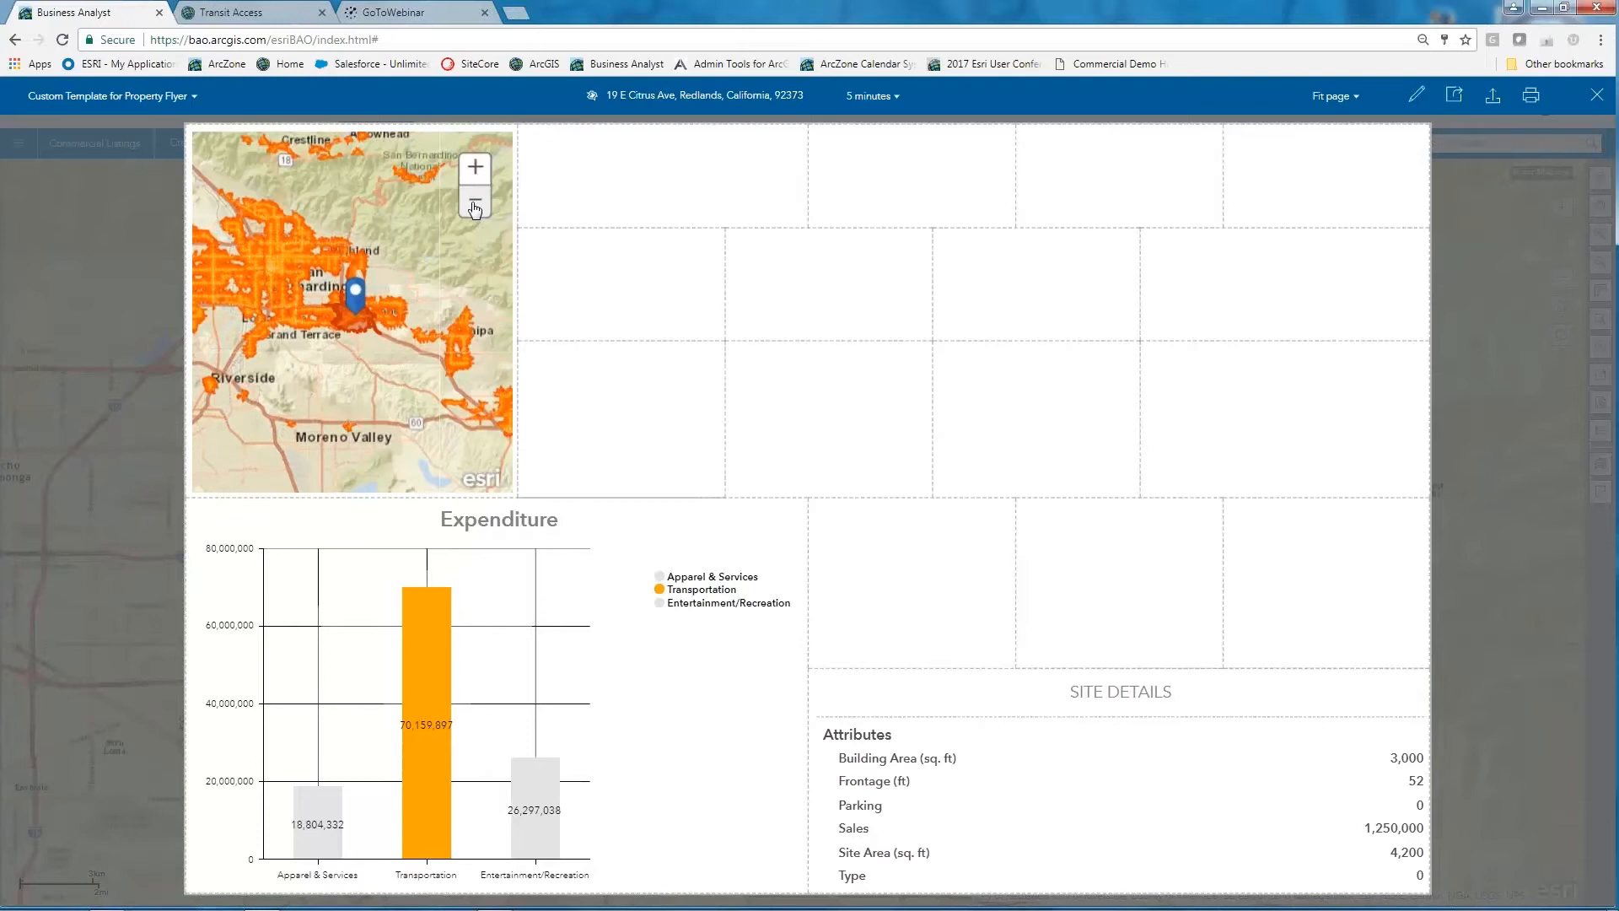
{"action": "left_click_drag", "start_coordinate": [290, 357], "coordinate": [433, 420]}
{"action": "left_click_drag", "start_coordinate": [430, 338], "coordinate": [327, 350]}
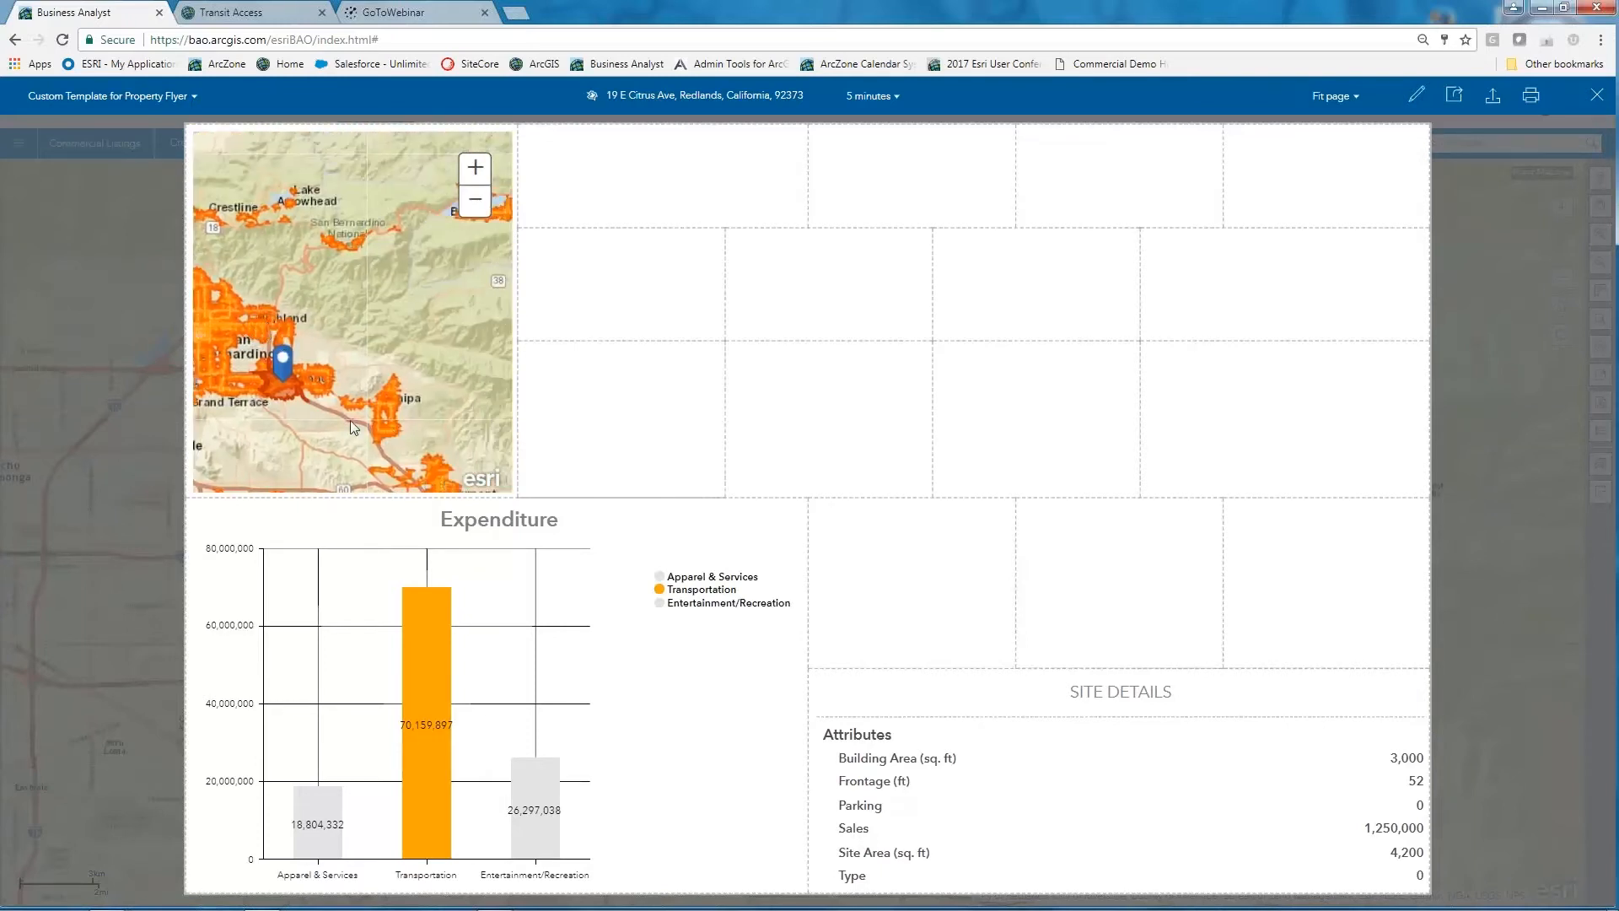
{"action": "left_click_drag", "start_coordinate": [351, 420], "coordinate": [450, 363]}
{"action": "left_click", "coordinate": [475, 169]}
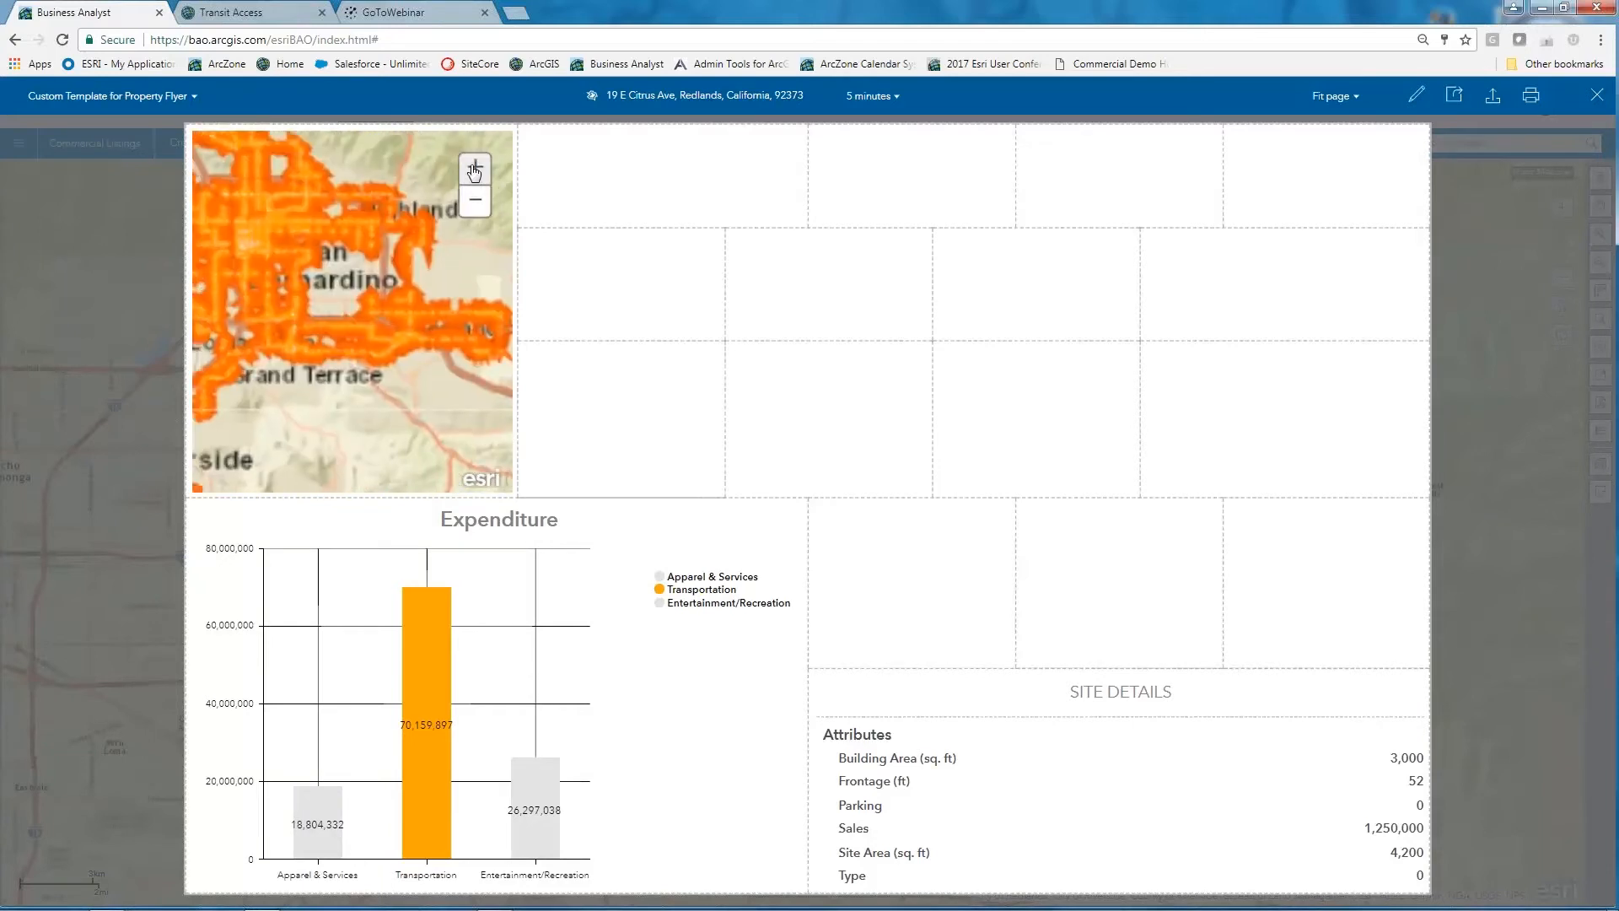
{"action": "left_click", "coordinate": [475, 170]}
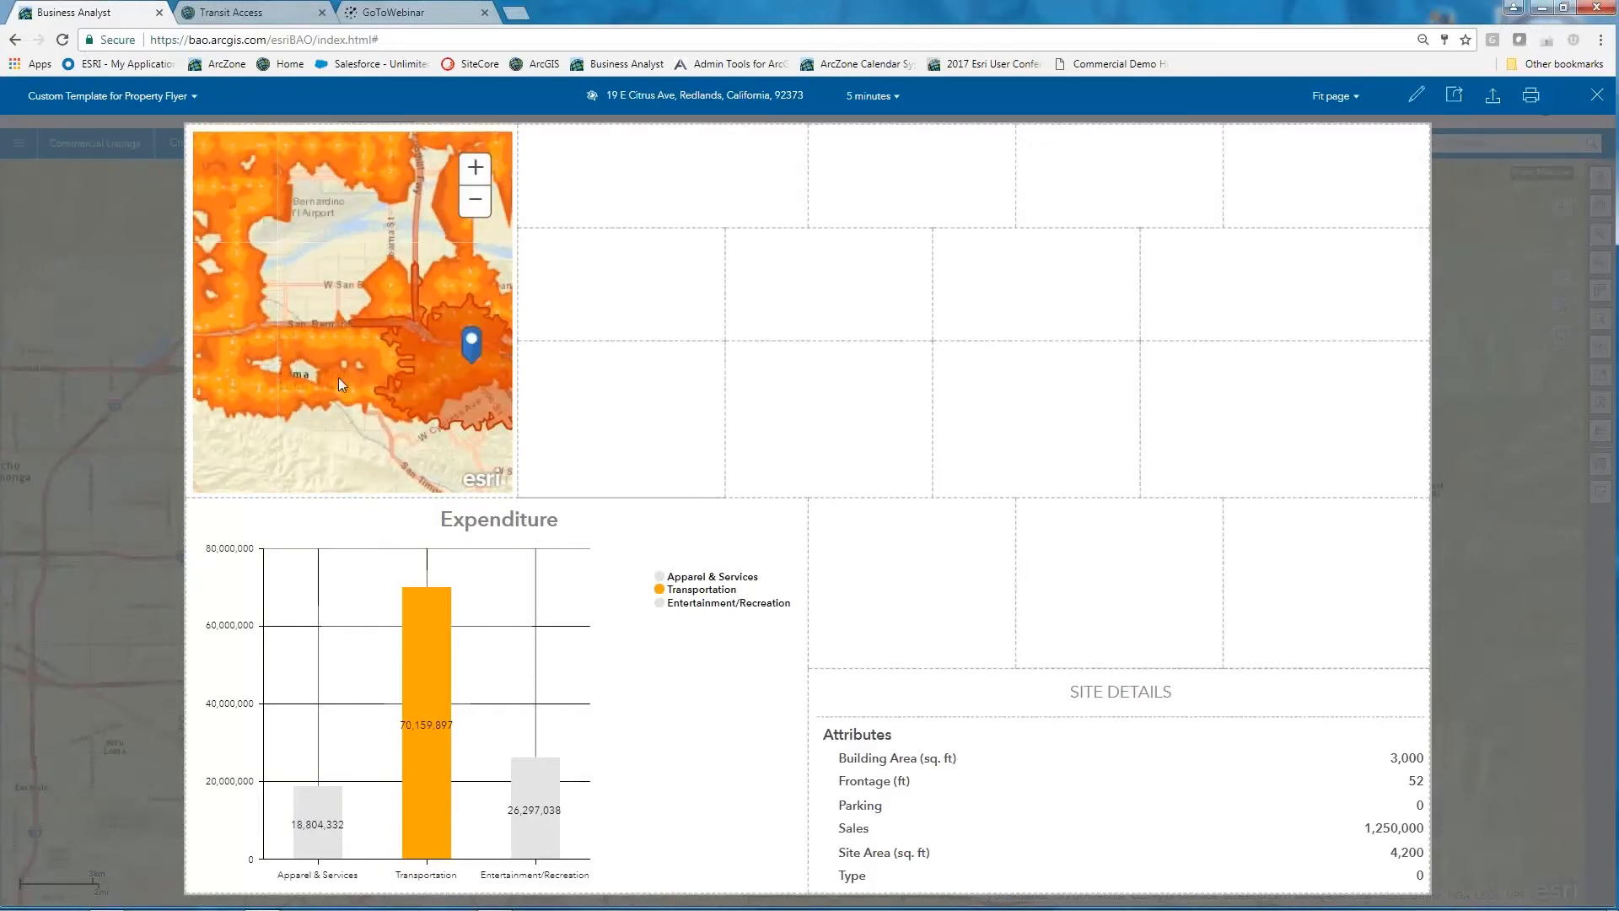
{"action": "left_click_drag", "start_coordinate": [341, 384], "coordinate": [305, 385]}
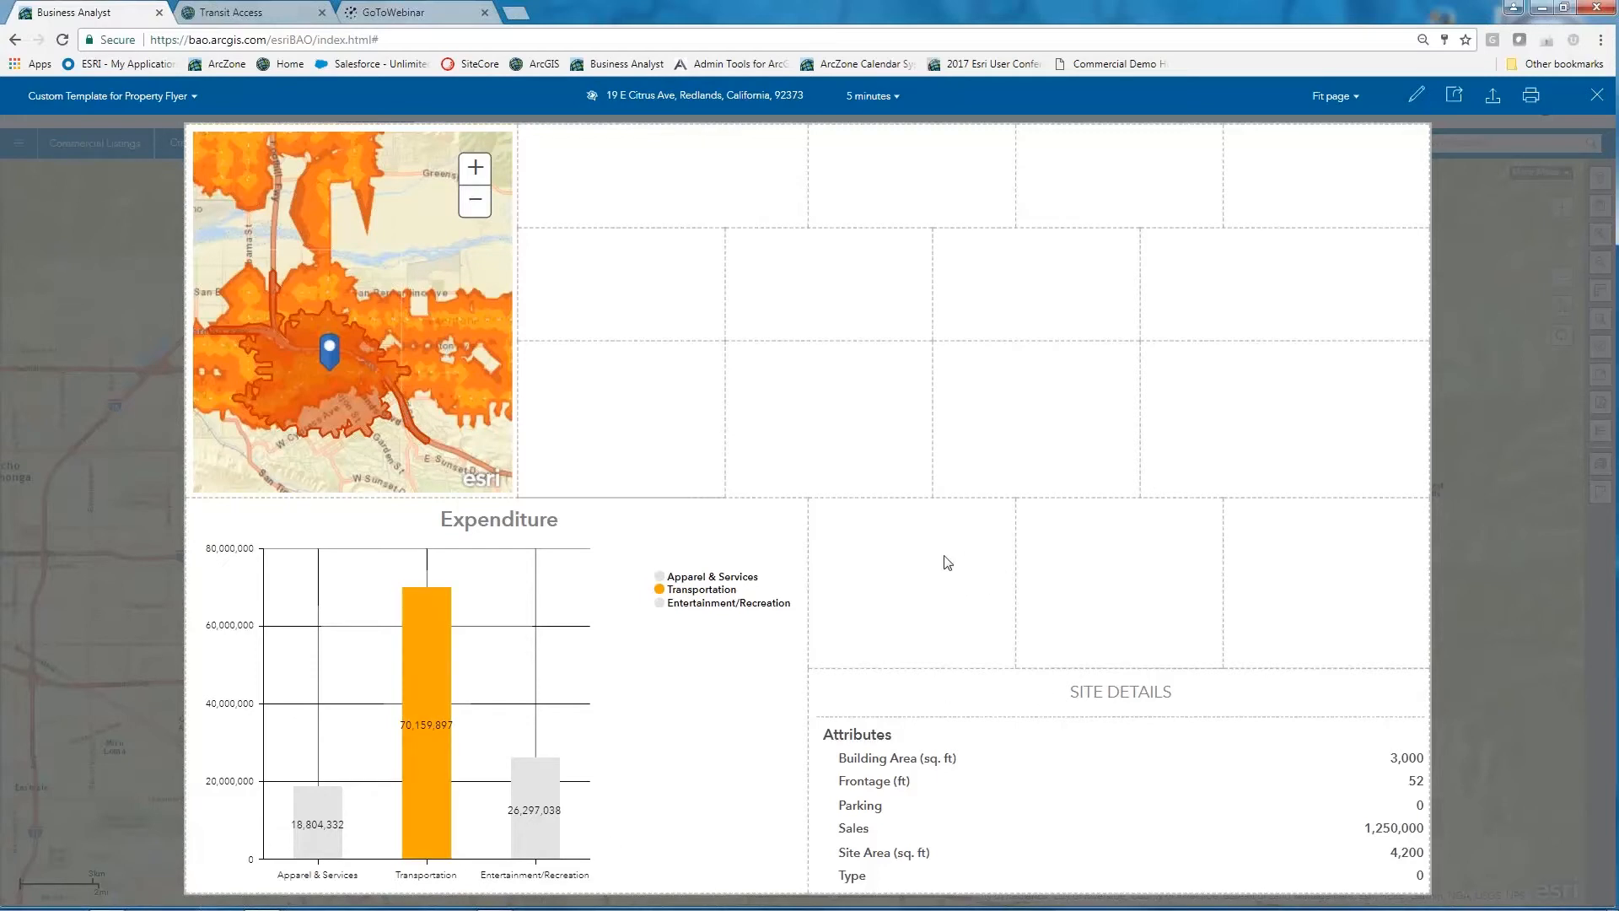
Step: Return to the saved infographic templates by way of the template editor and open the Hex Summary template
{"action": "left_click", "coordinate": [1415, 98]}
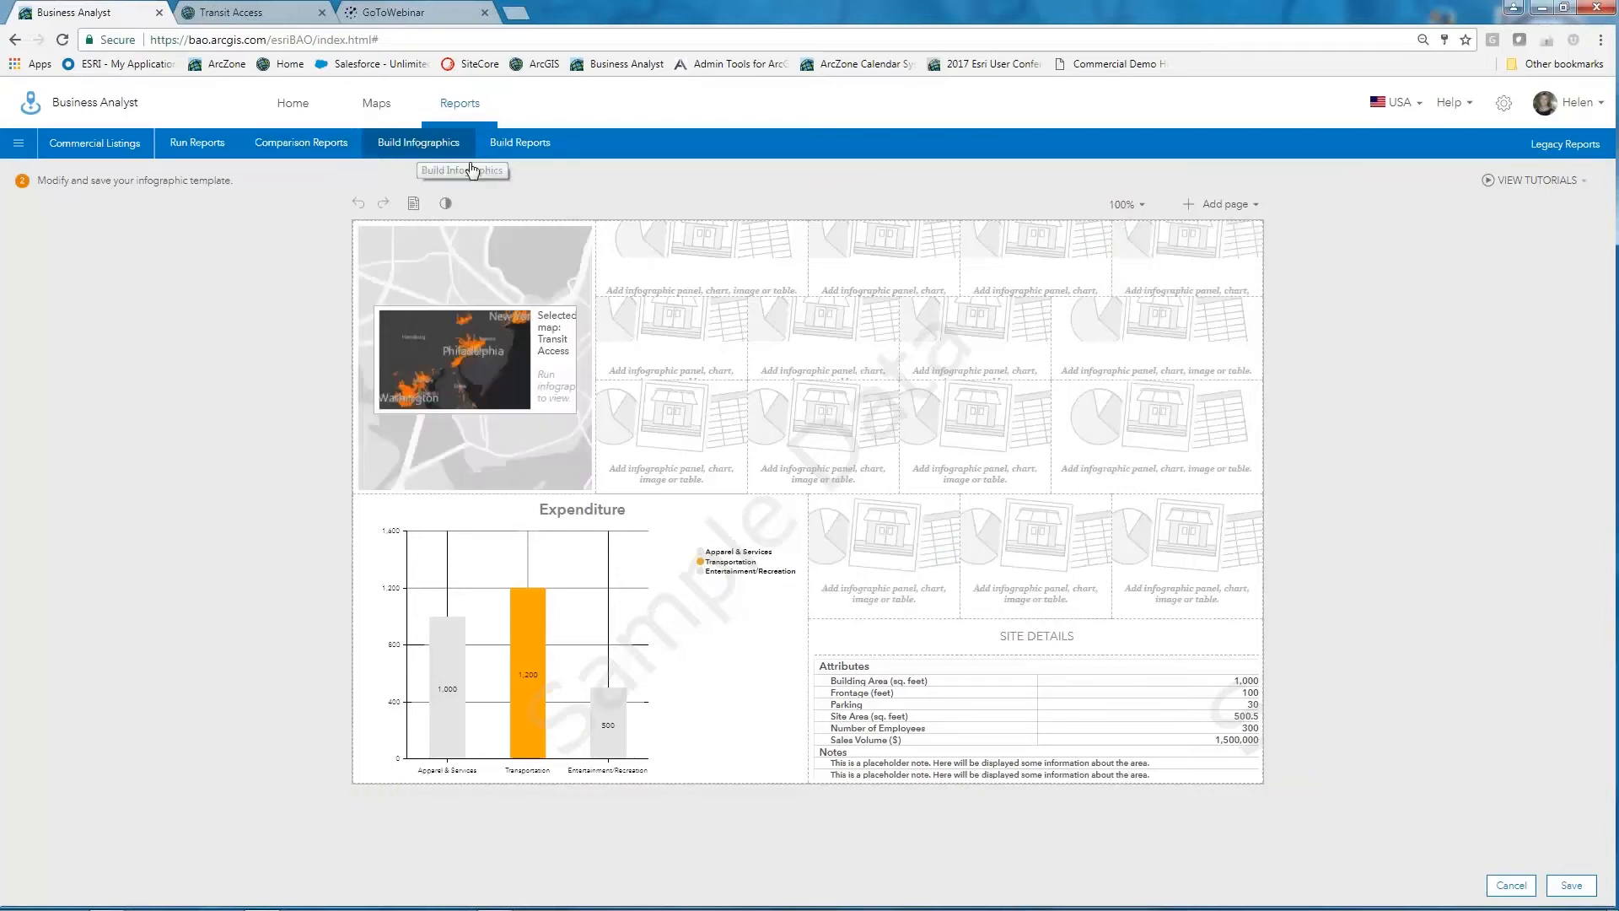
{"action": "left_click", "coordinate": [1511, 885]}
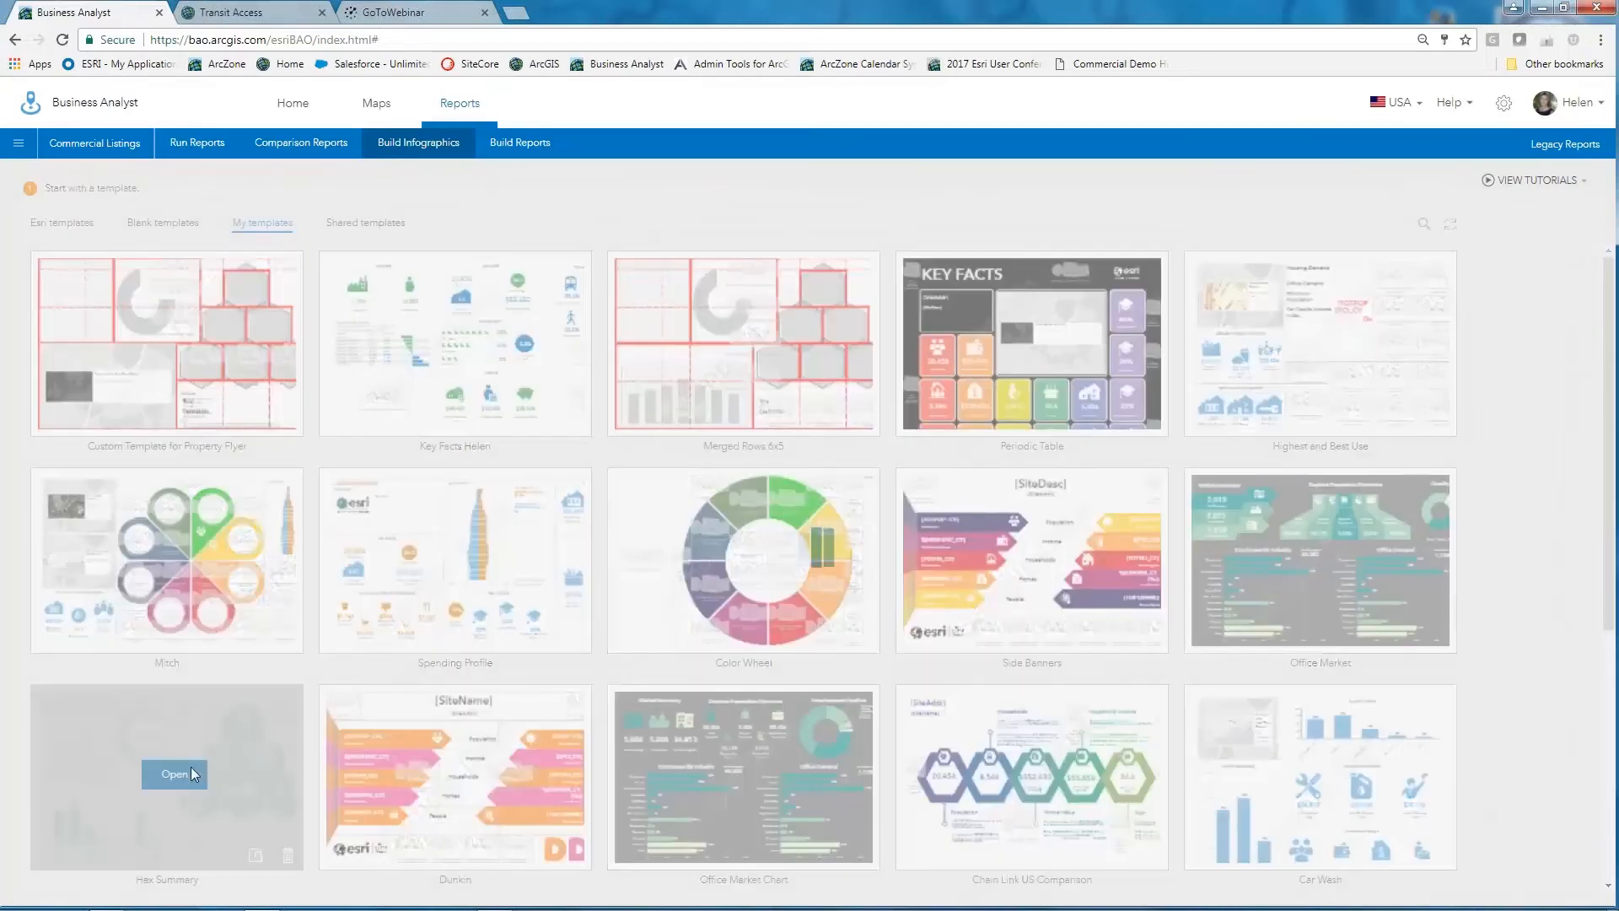
{"action": "left_click", "coordinate": [1092, 636]}
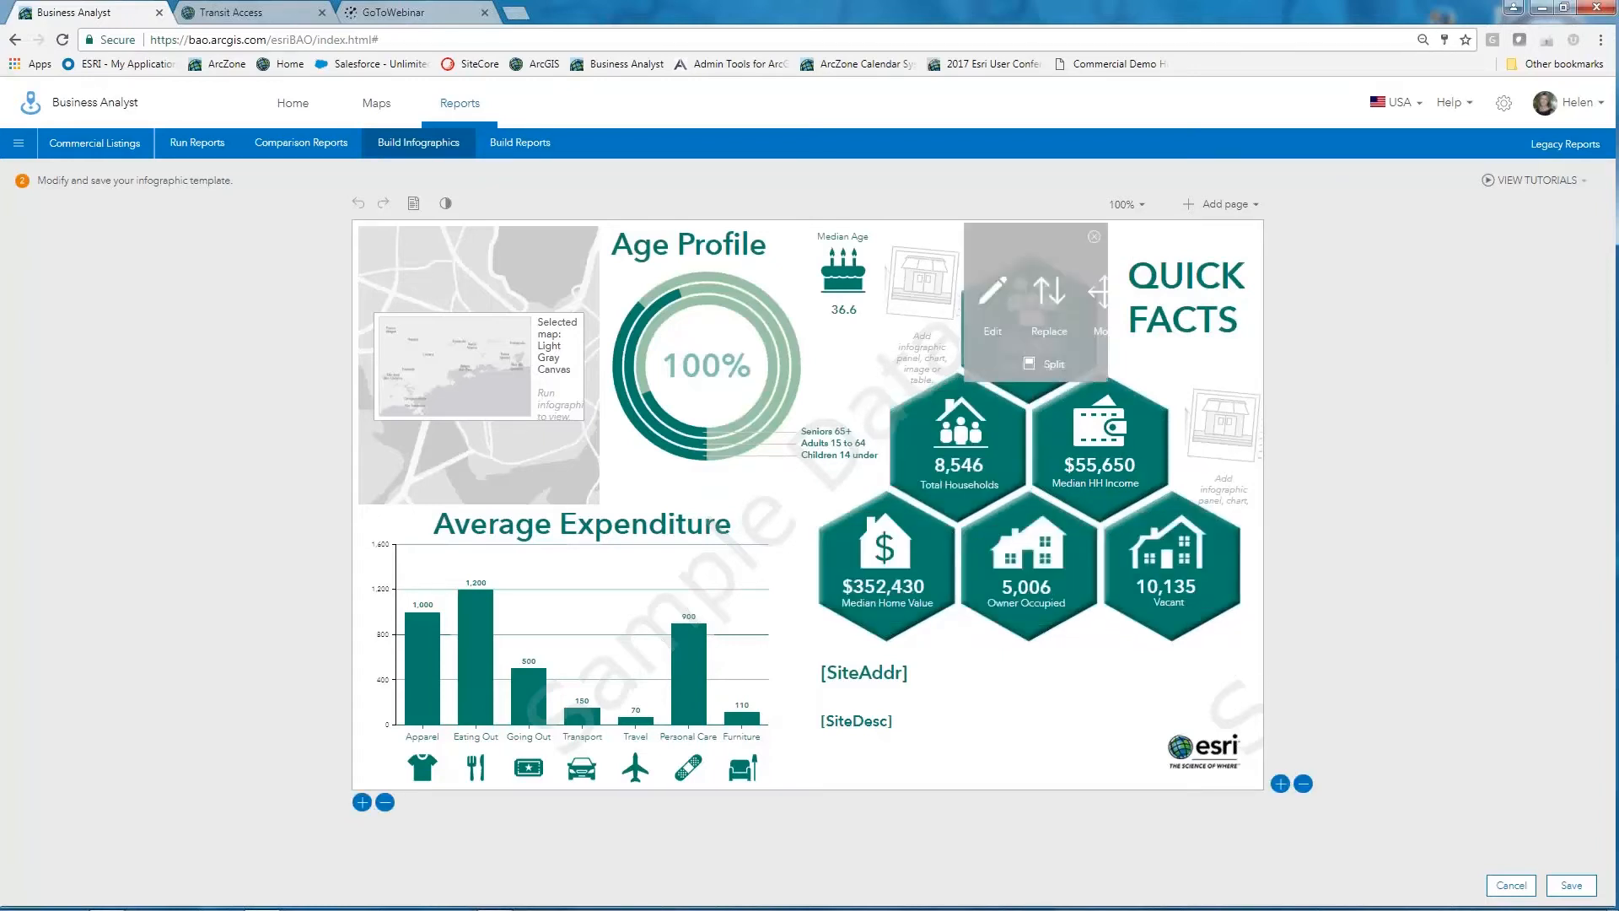
Step: Apply SummaryHex1200x900.png from the Backgrounds folder as the Hex Summary template's background image
{"action": "left_click", "coordinate": [445, 203]}
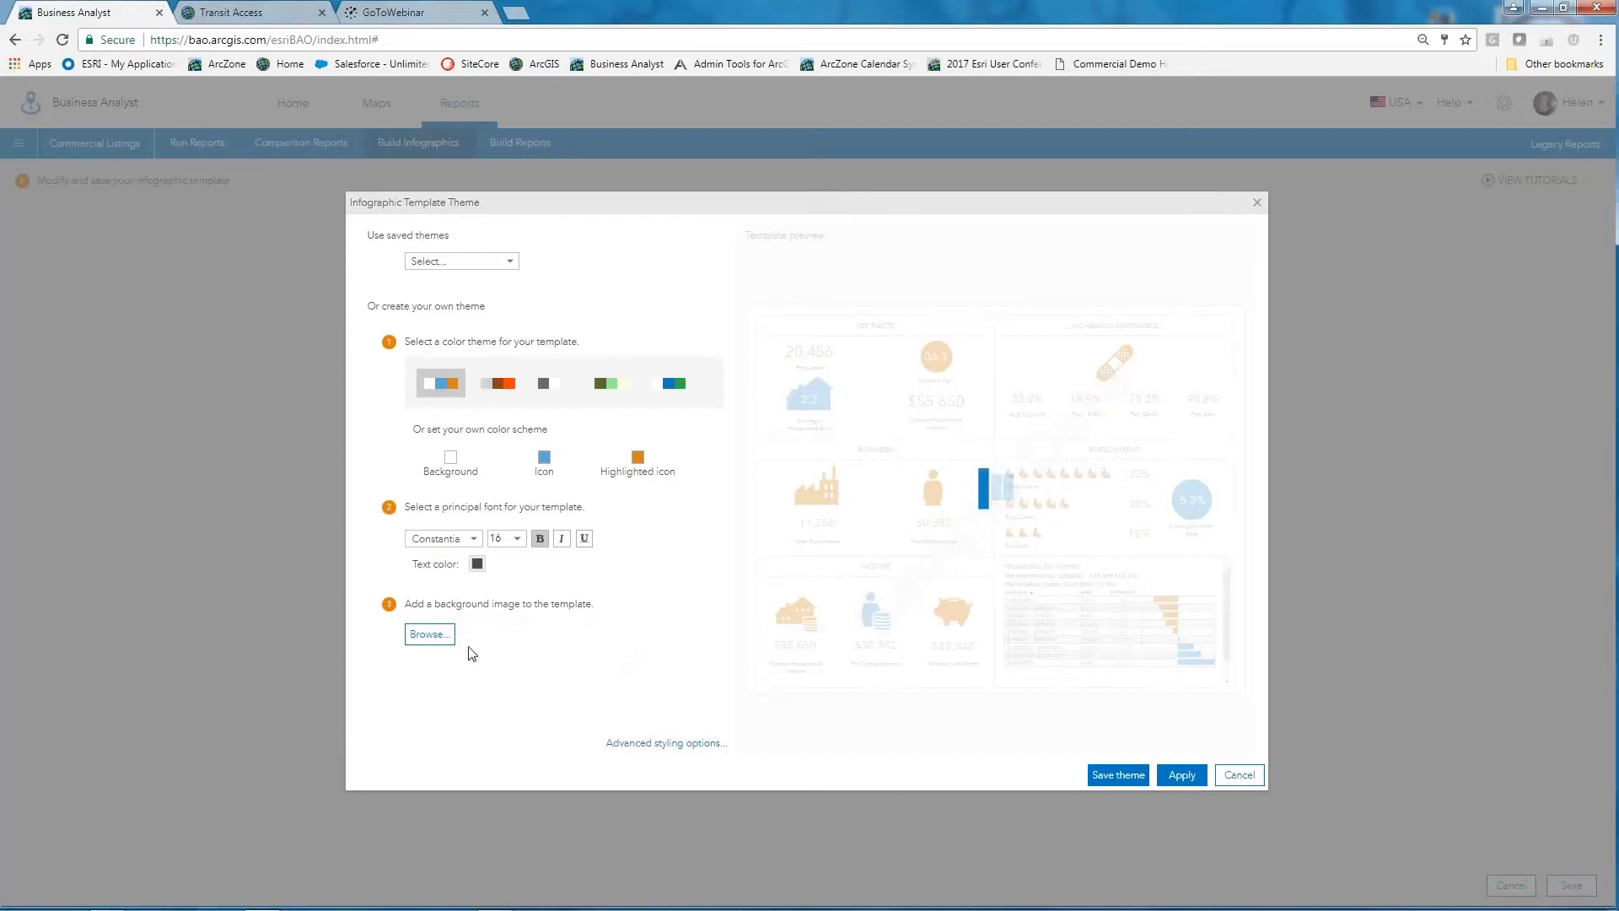
{"action": "left_click", "coordinate": [427, 633]}
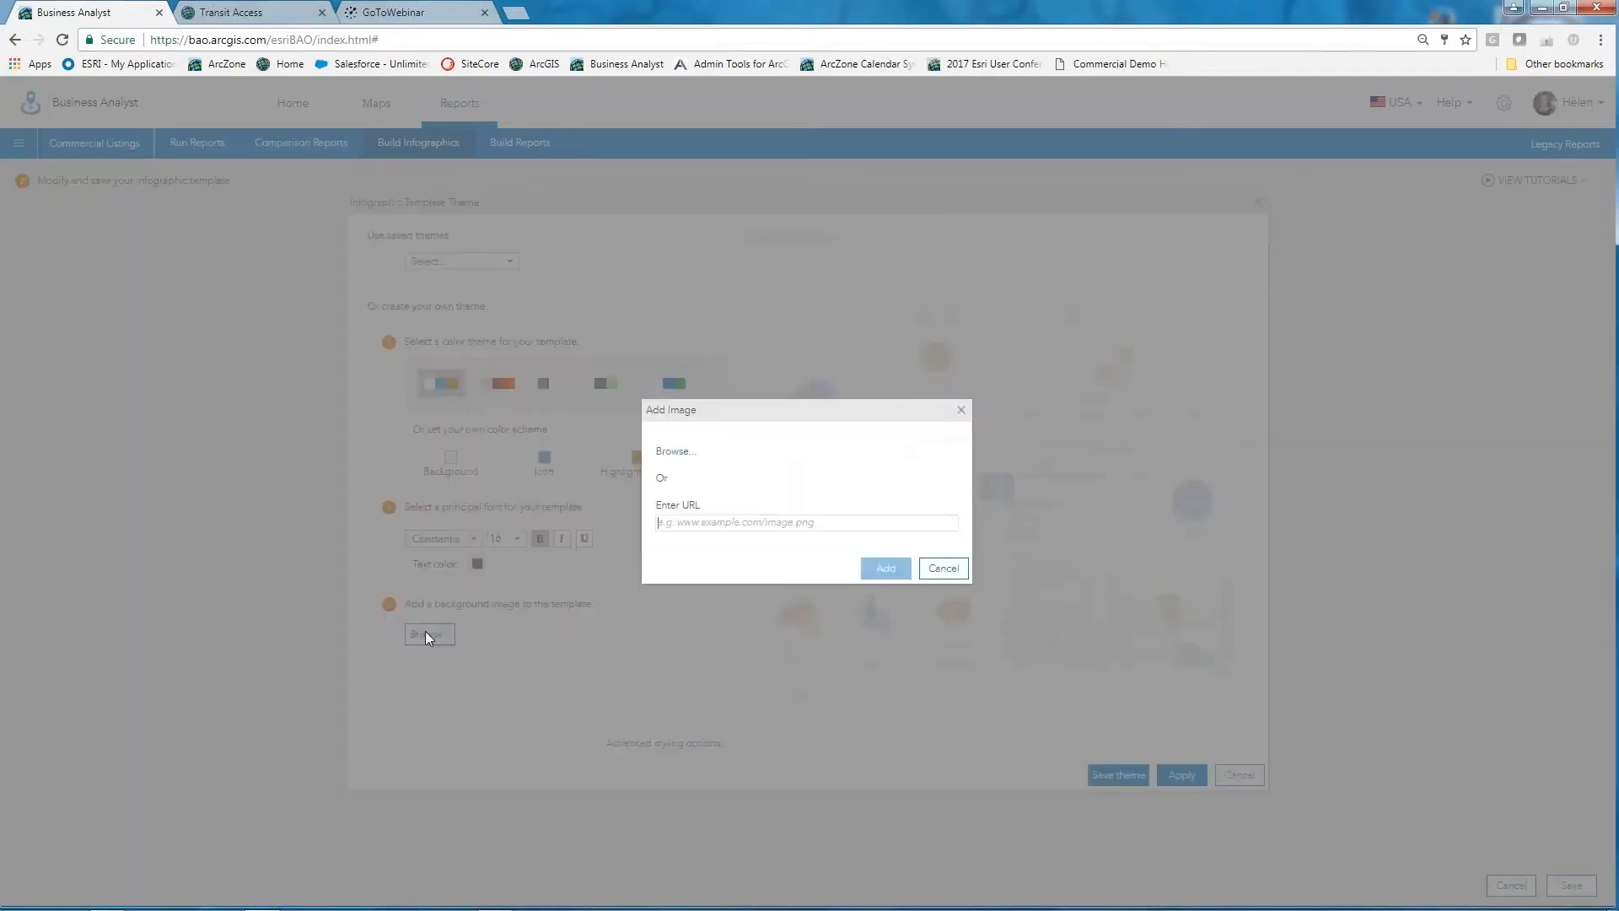
{"action": "left_click", "coordinate": [680, 452]}
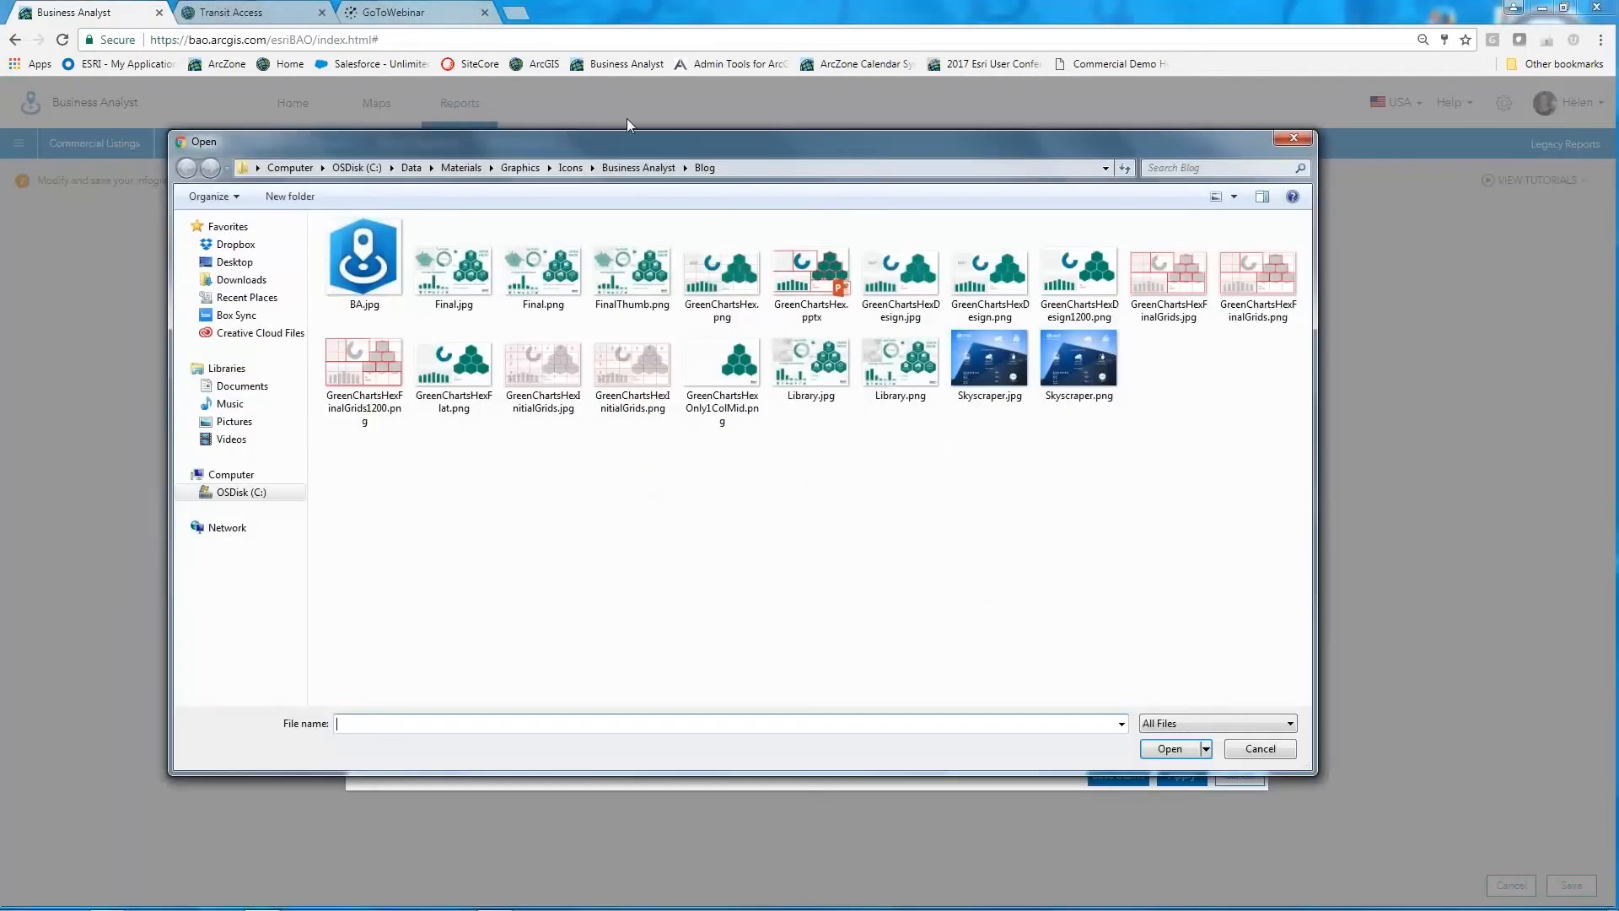
{"action": "left_click", "coordinate": [638, 167]}
{"action": "double_click", "coordinate": [363, 294]}
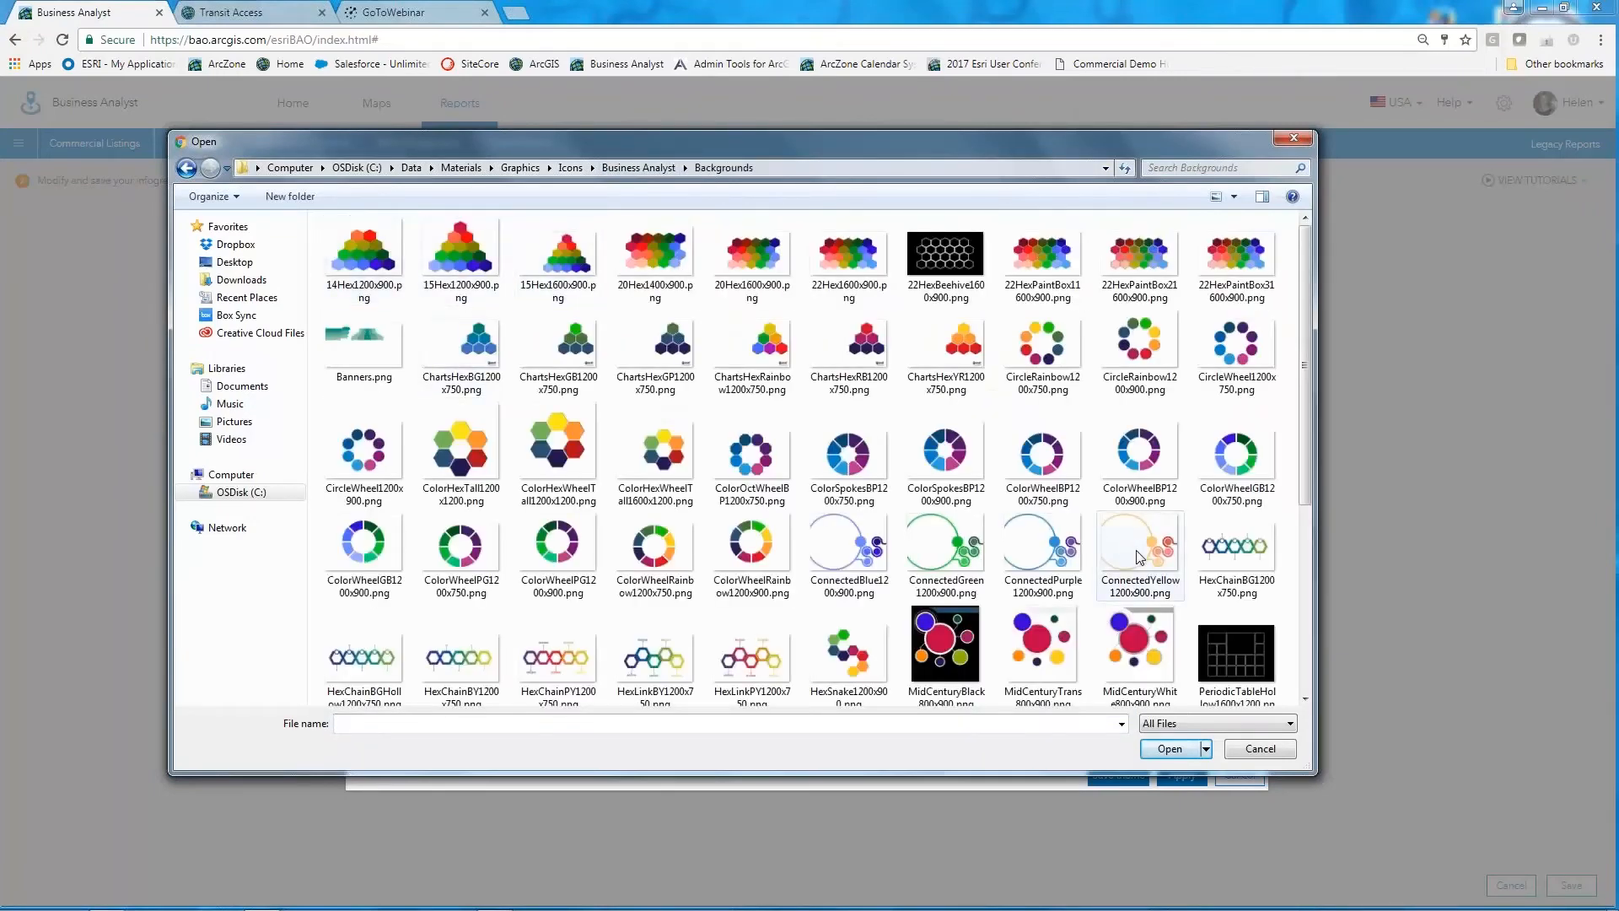
{"action": "scroll", "coordinate": [1138, 556], "scroll_direction": "down", "scroll_amount": 3}
{"action": "scroll", "coordinate": [1139, 556], "scroll_direction": "down", "scroll_amount": 2}
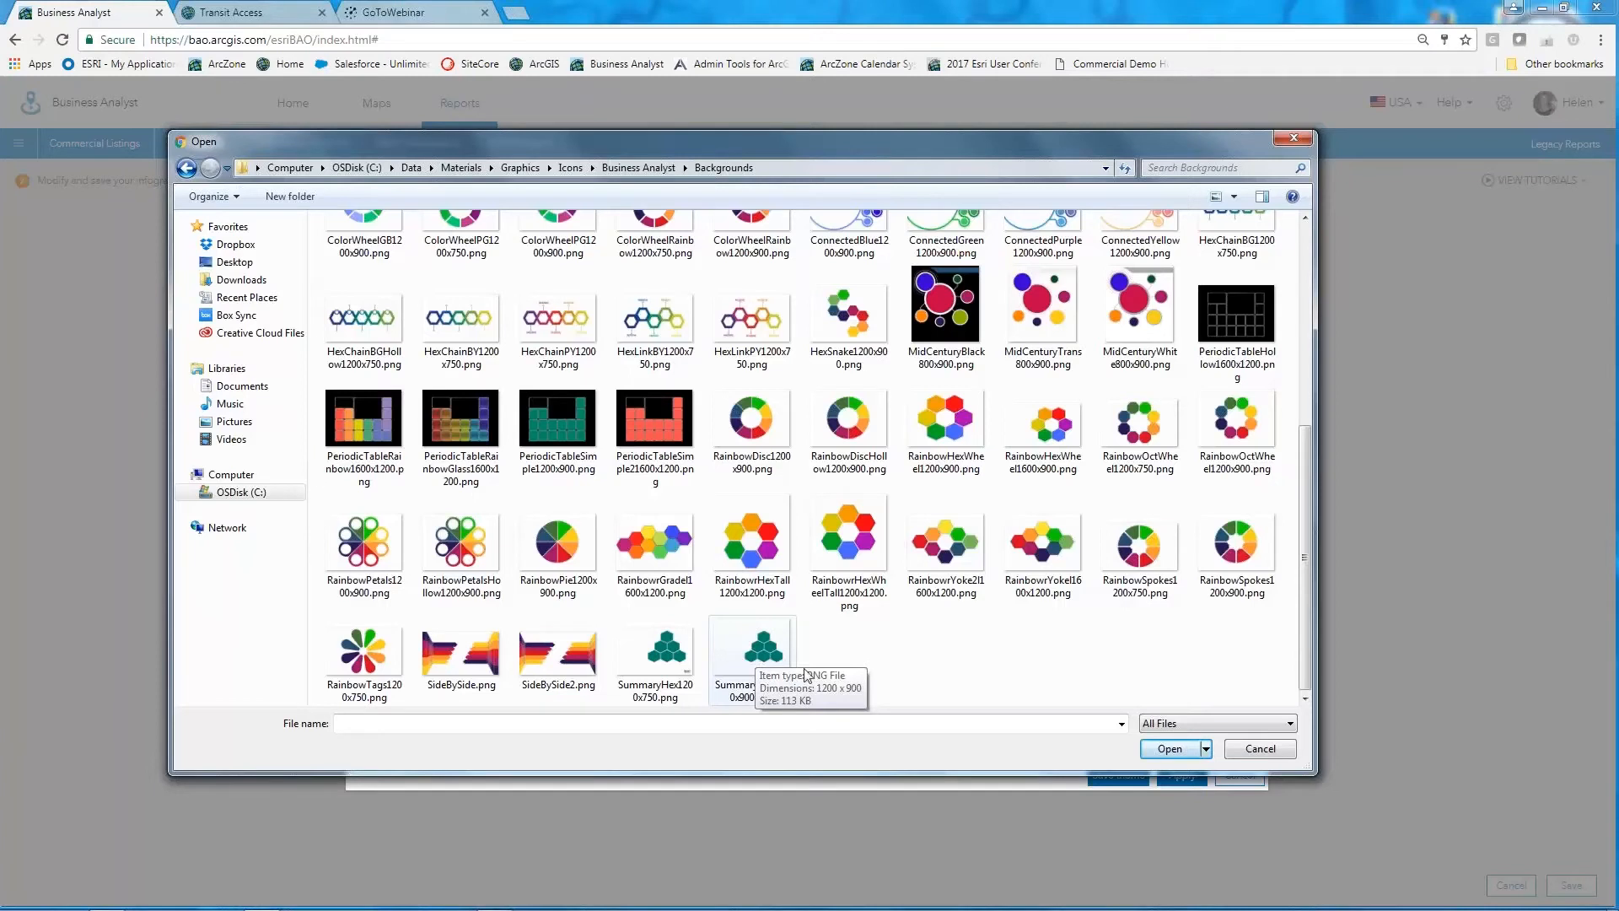
{"action": "left_click", "coordinate": [738, 666]}
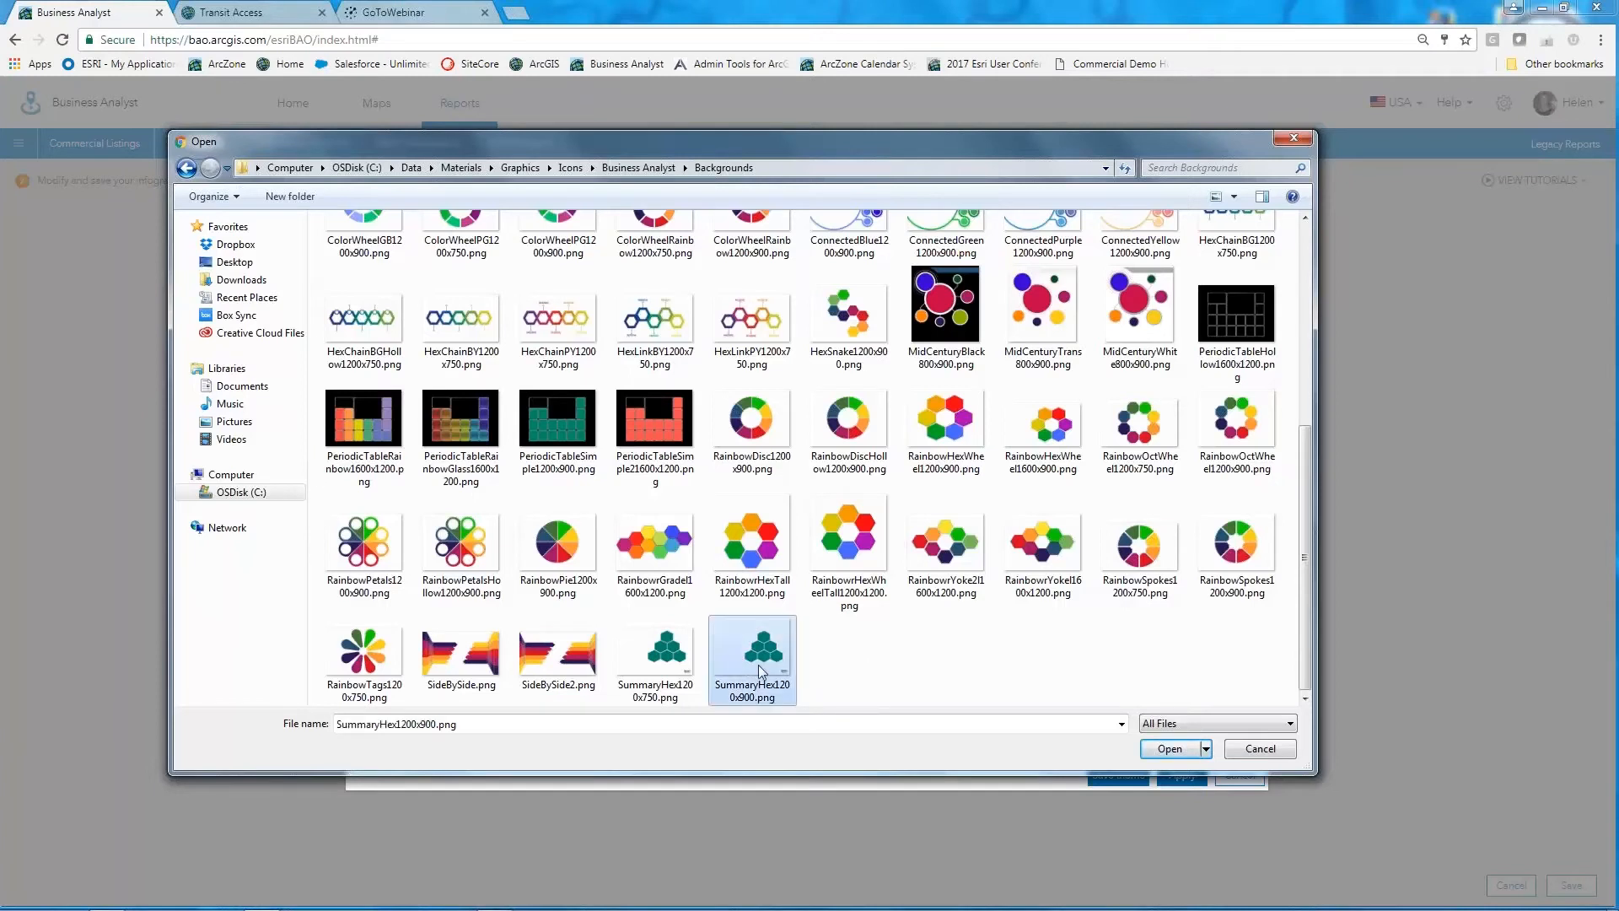
{"action": "left_click", "coordinate": [1168, 749]}
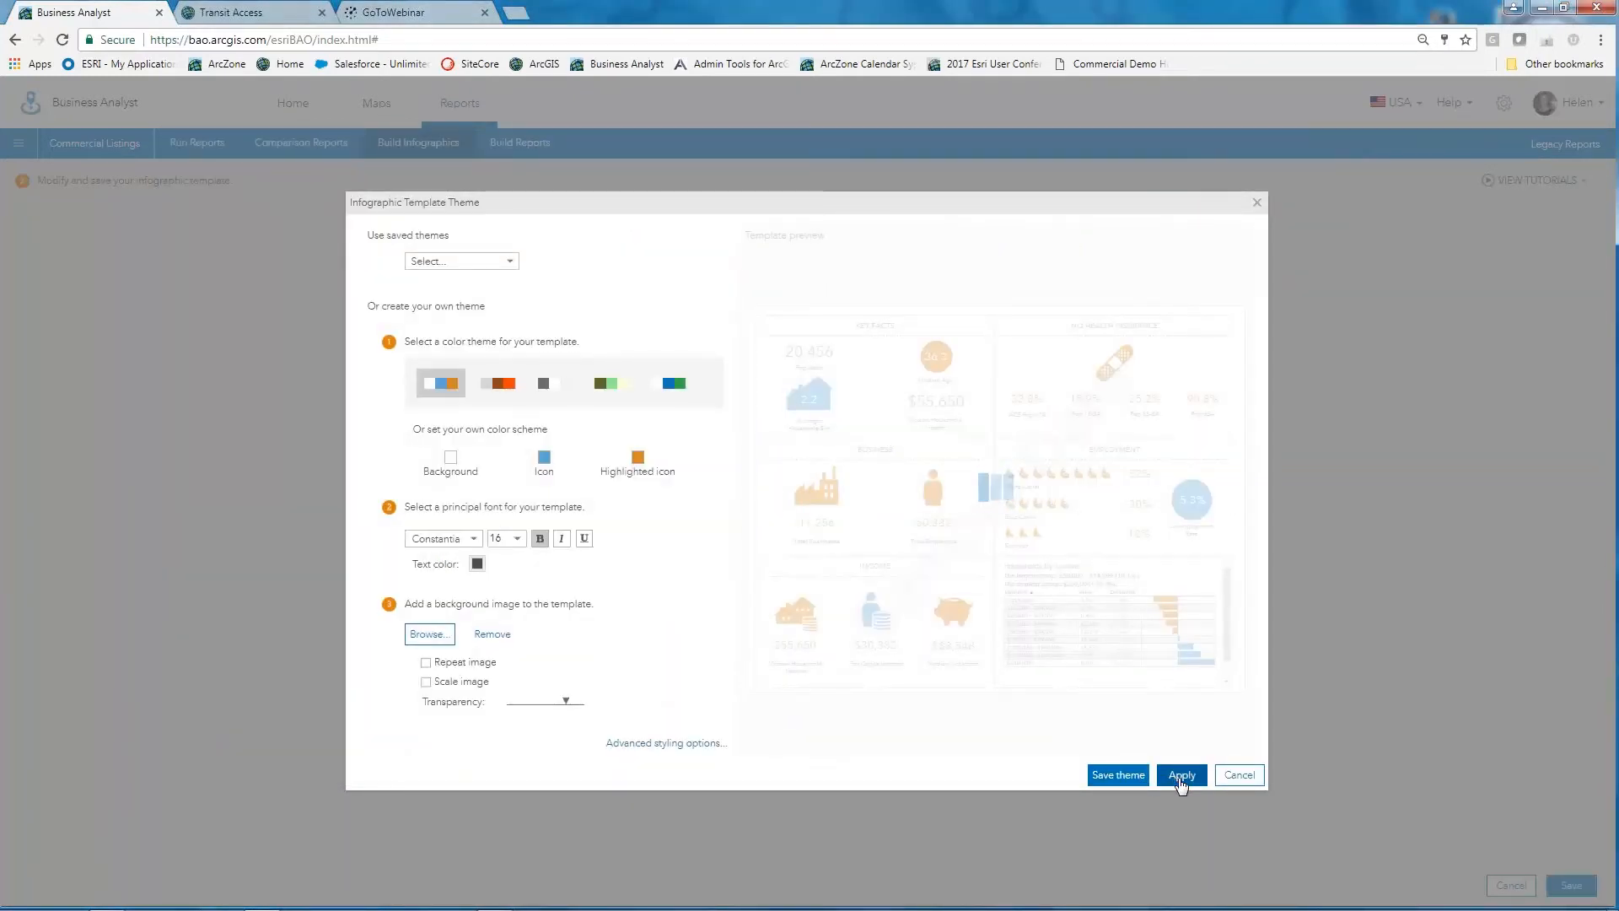
{"action": "left_click", "coordinate": [1180, 778]}
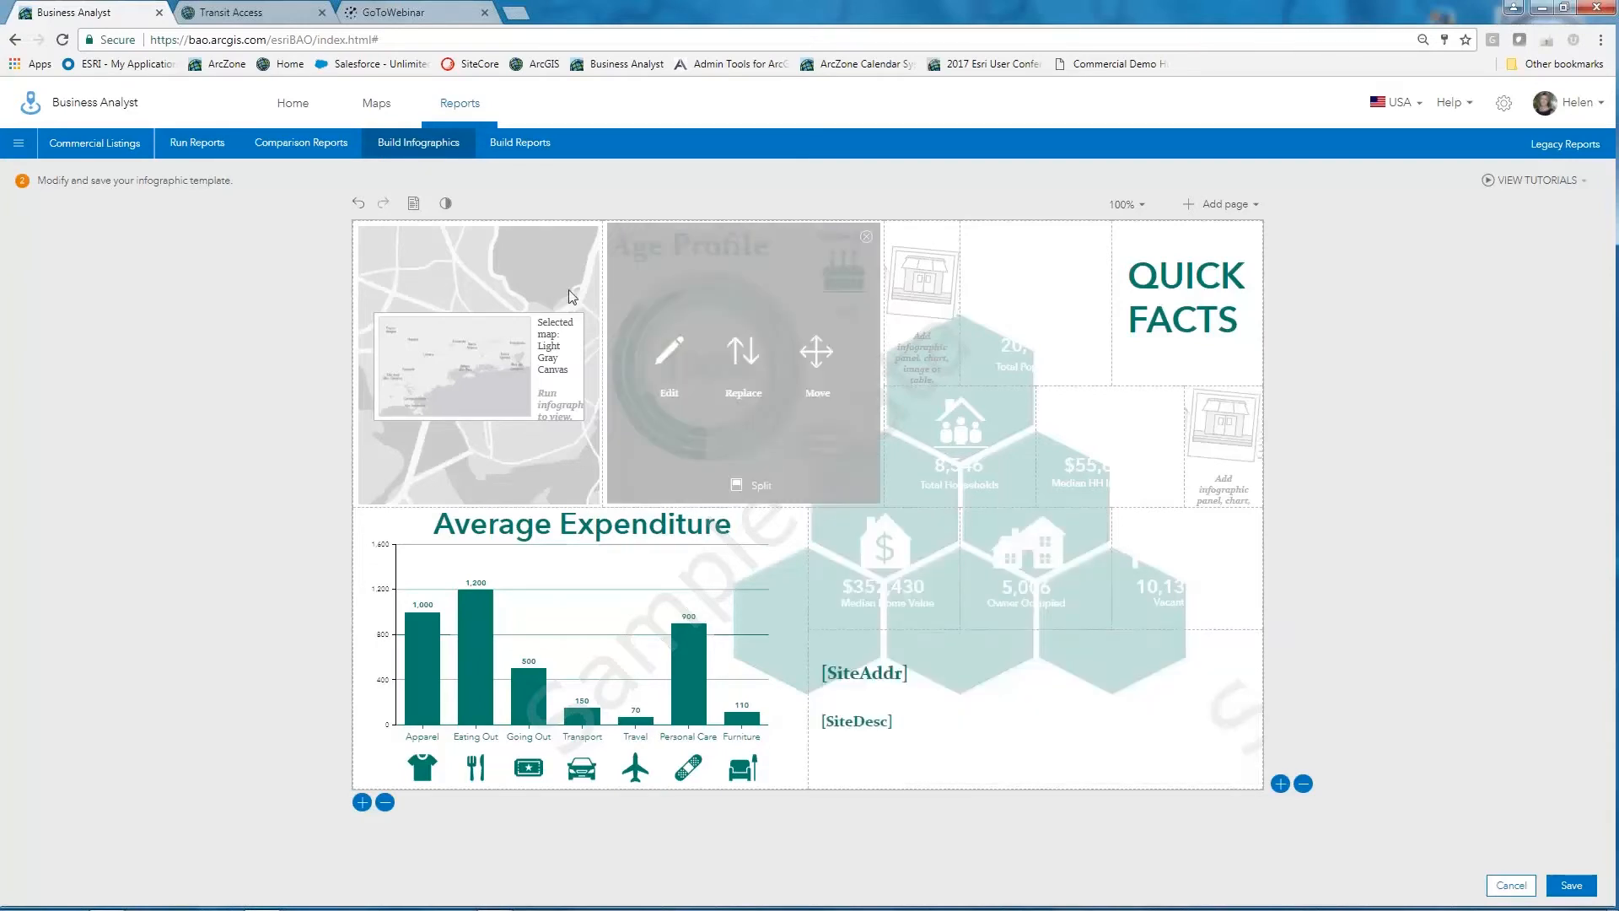
Step: Set the Hex Summary template's page width to 14 inches
{"action": "left_click", "coordinate": [415, 204]}
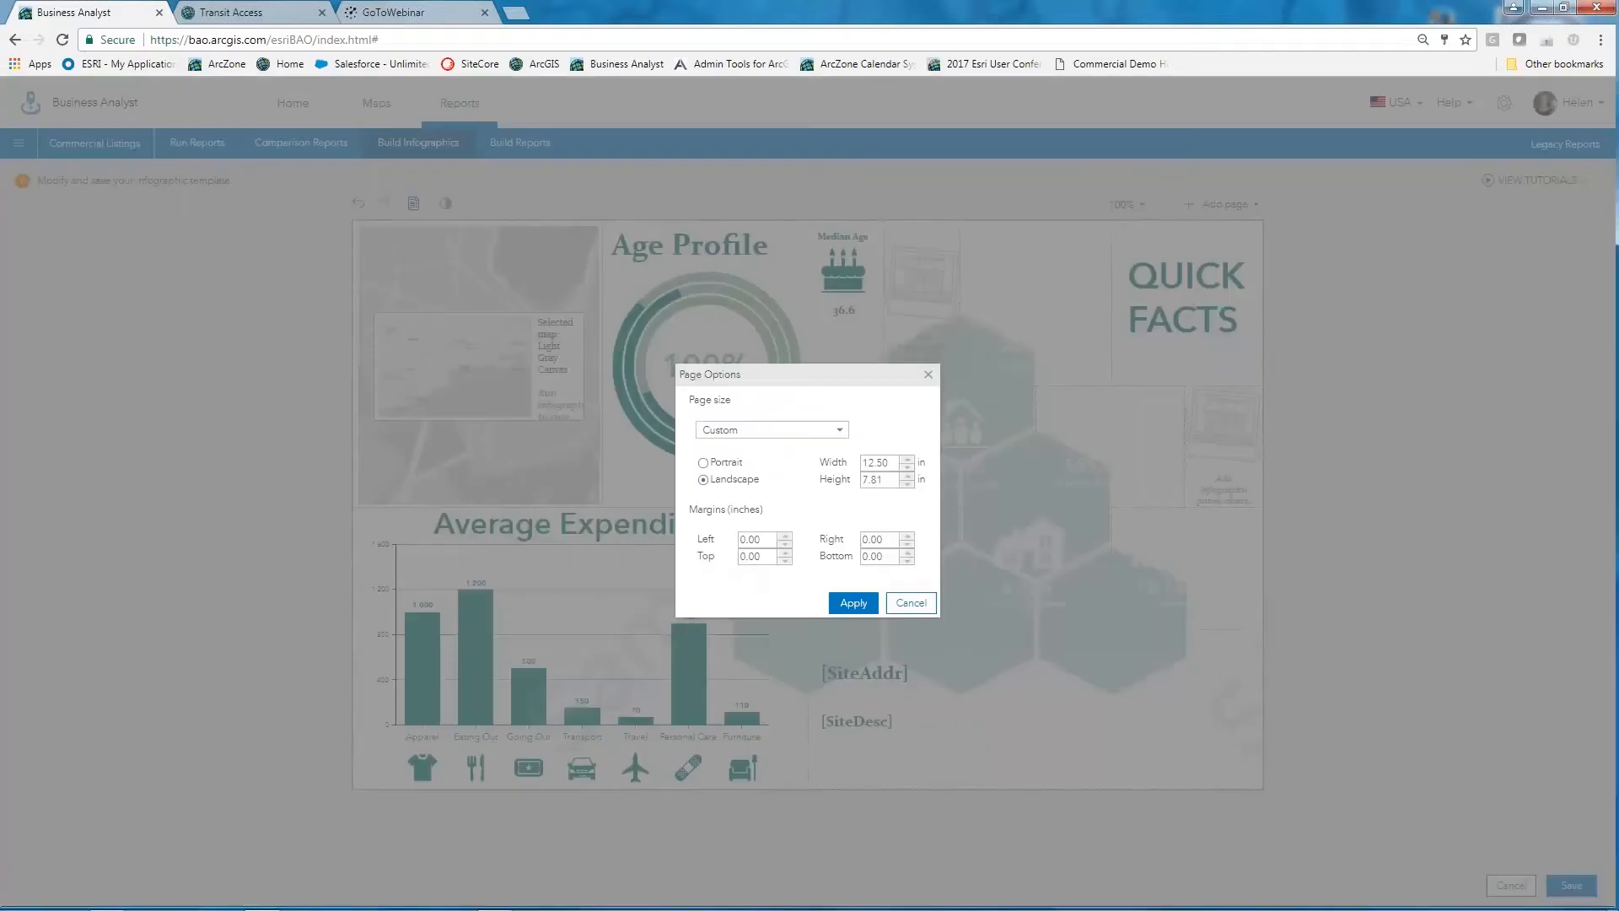
{"action": "double_click", "coordinate": [894, 463]}
{"action": "type", "text": "14pp"}
{"action": "key", "text": "BackSpace"}
{"action": "left_click", "coordinate": [847, 609]}
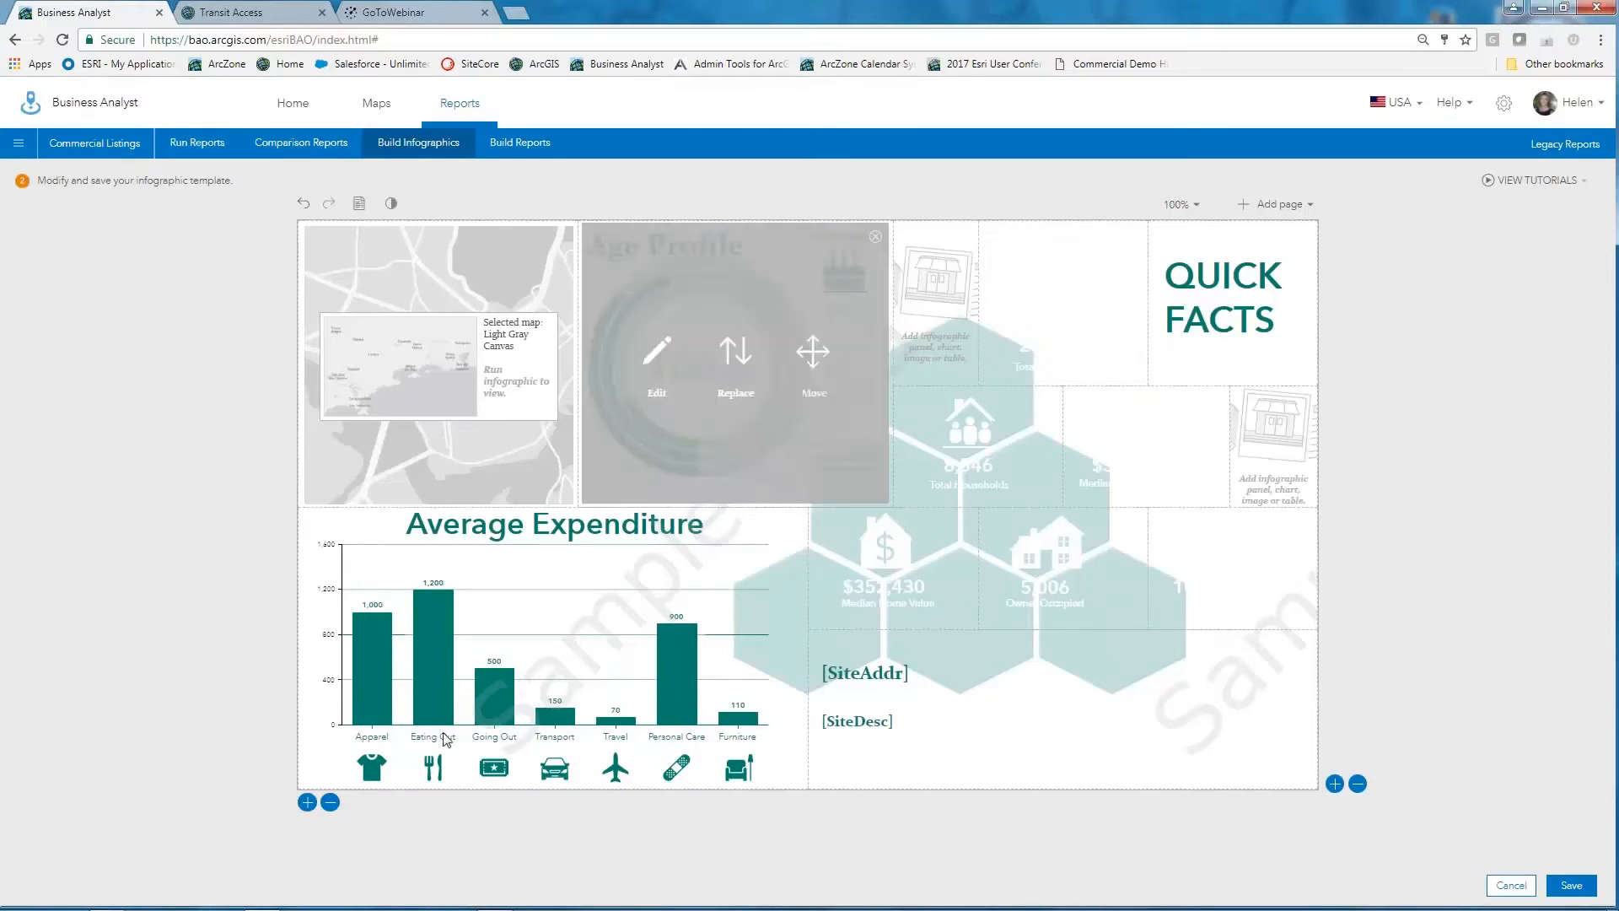
Step: Turn on image scaling for the template's background image and apply the theme
{"action": "left_click", "coordinate": [390, 204]}
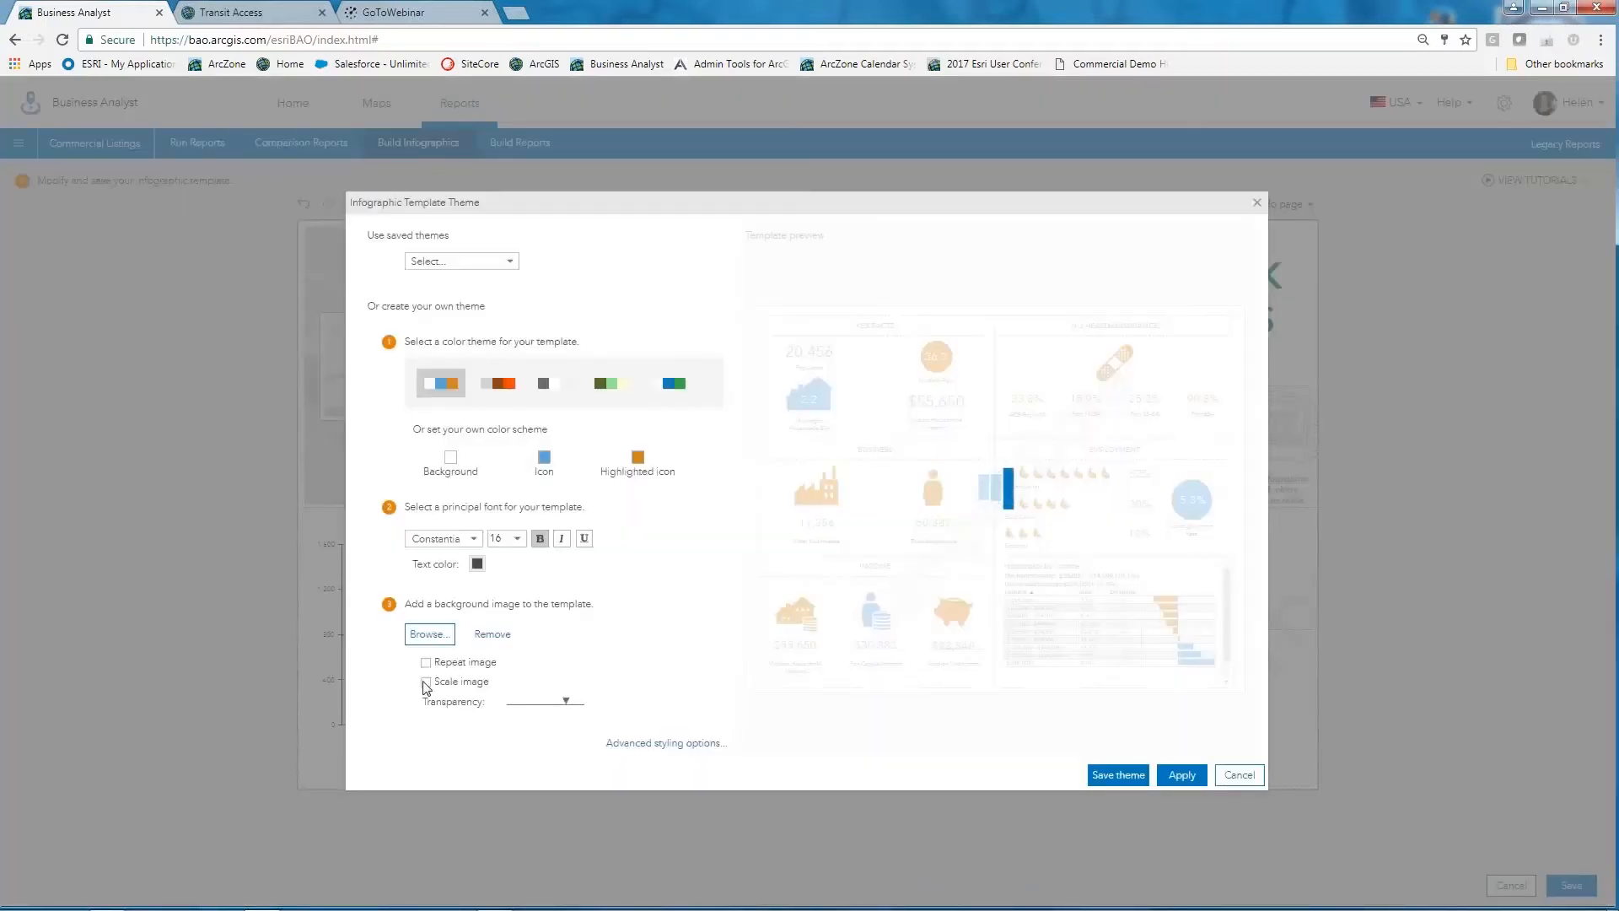
{"action": "left_click", "coordinate": [426, 682]}
{"action": "left_click", "coordinate": [1186, 781]}
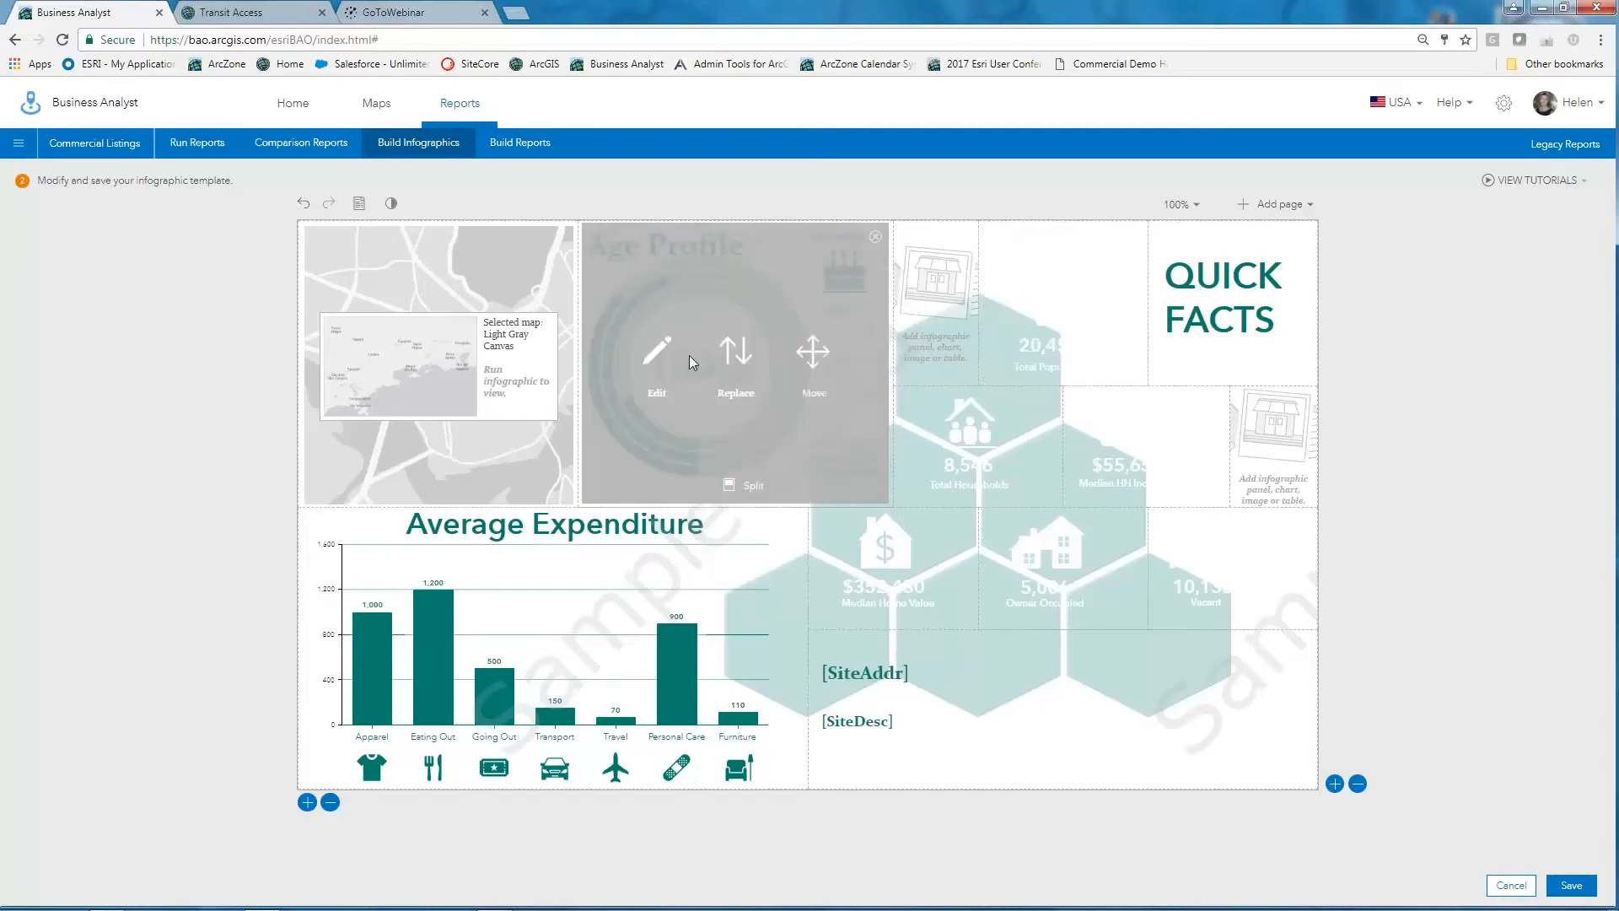
Step: Leave the Hex Summary template without saving its changes and open the Periodic Table template
{"action": "left_click", "coordinate": [1512, 887]}
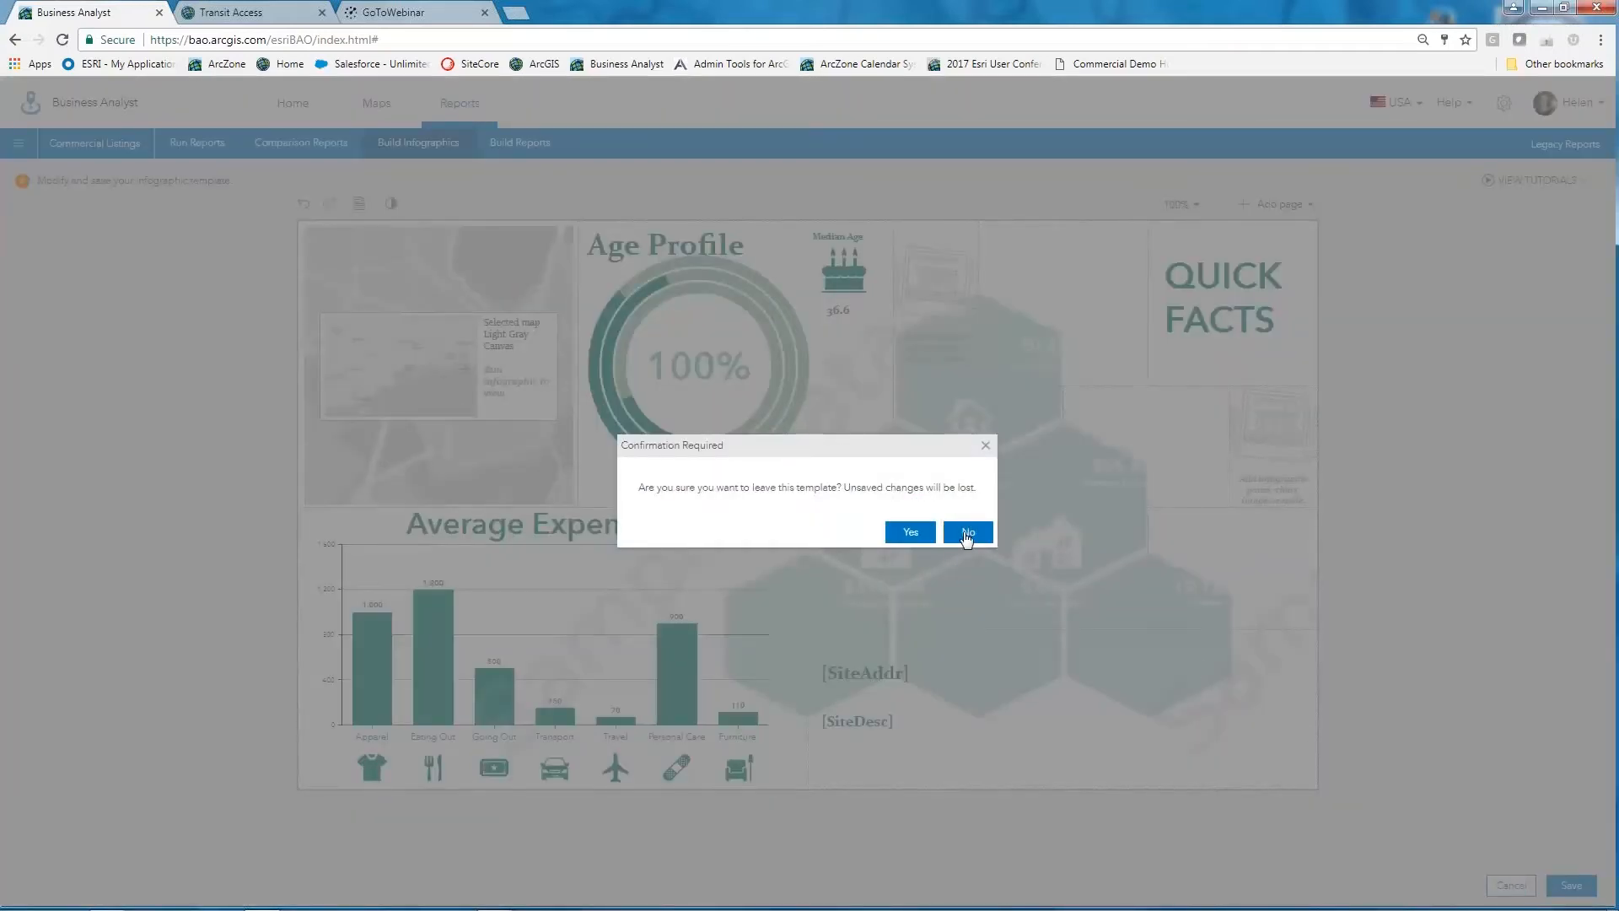
{"action": "left_click", "coordinate": [911, 533]}
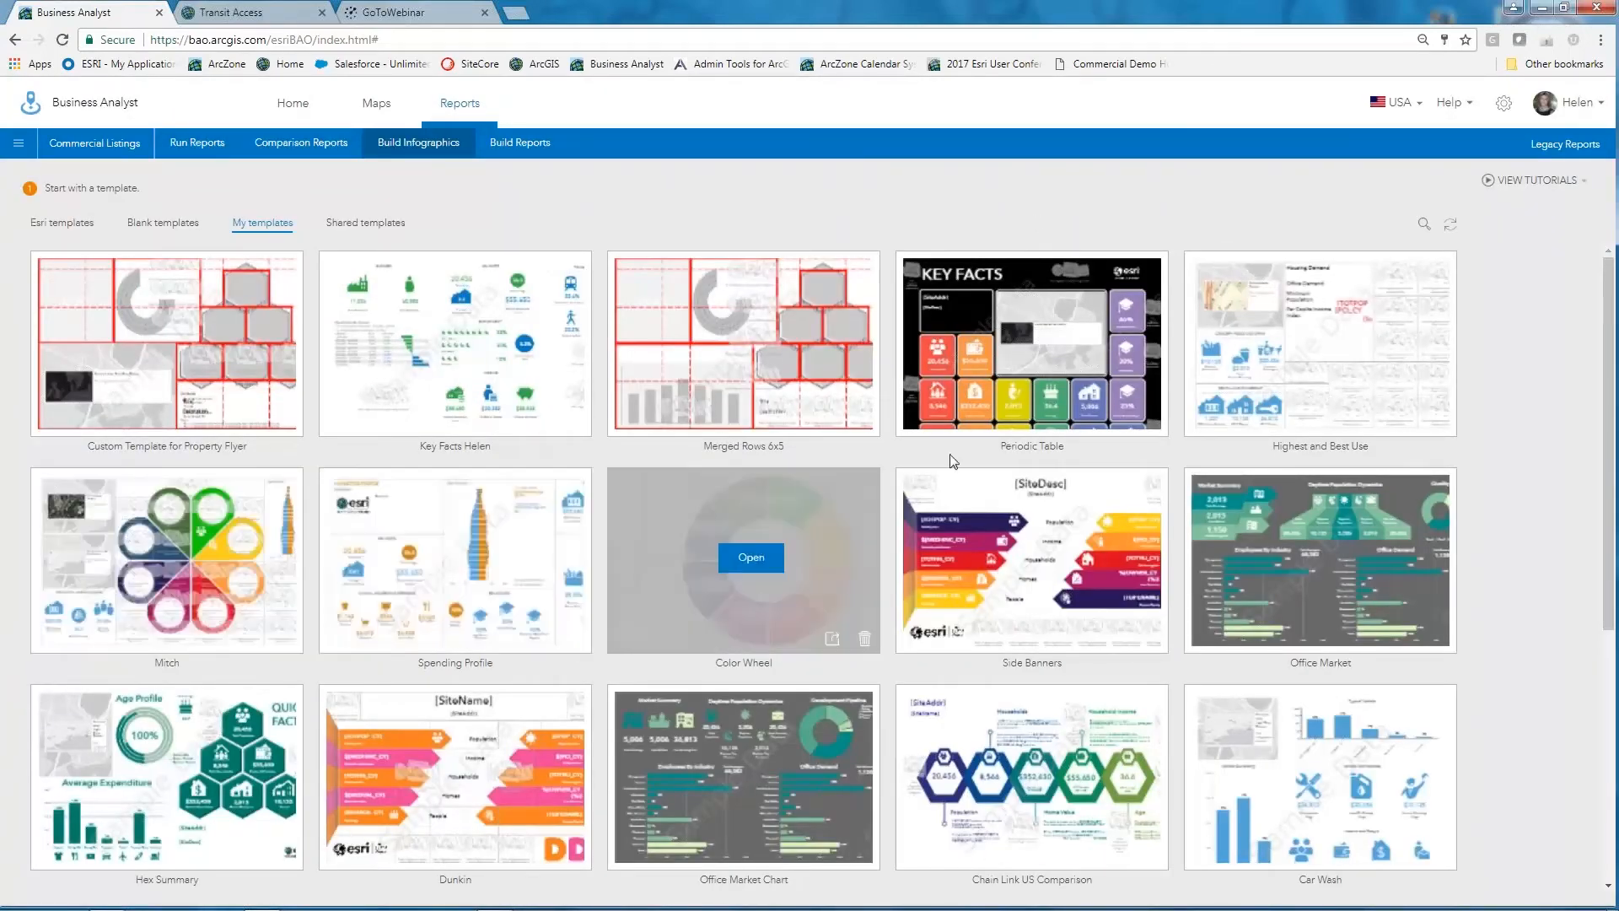
{"action": "mouse_move", "coordinate": [1047, 354]}
{"action": "left_click", "coordinate": [1034, 342]}
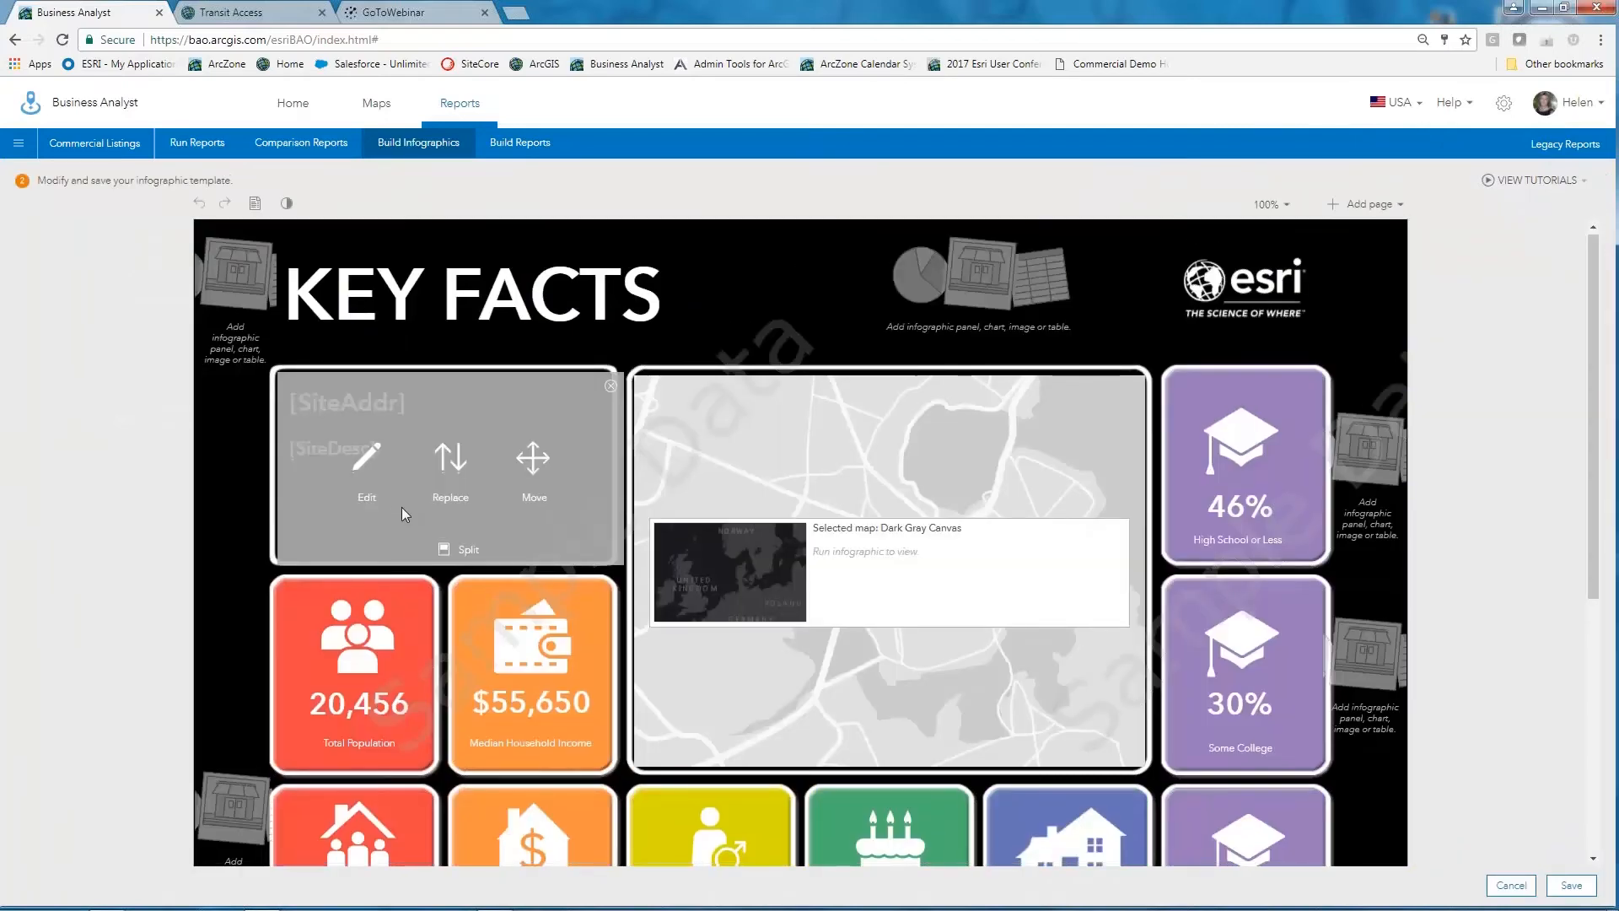
Step: Inspect the Female Population panel's layout and selected variable with the template at 75% zoom, leaving the panel unchanged
{"action": "scroll", "coordinate": [401, 508], "scroll_direction": "down", "scroll_amount": 2}
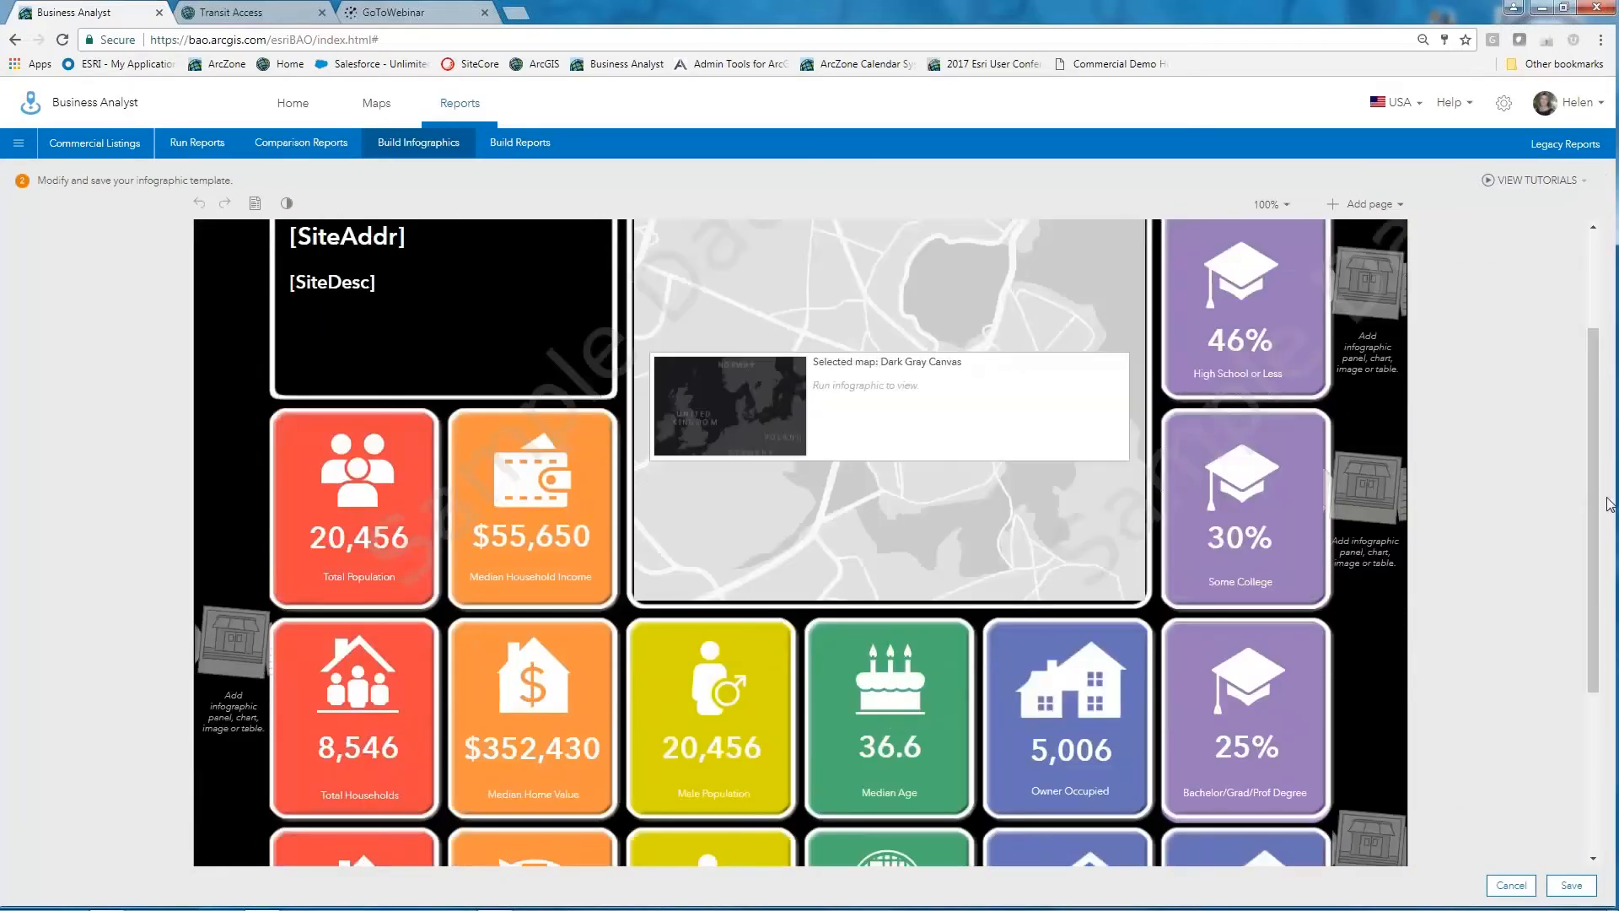
{"action": "scroll", "coordinate": [1595, 523], "scroll_direction": "down", "scroll_amount": 1}
{"action": "scroll", "coordinate": [1232, 650], "scroll_direction": "down", "scroll_amount": 3}
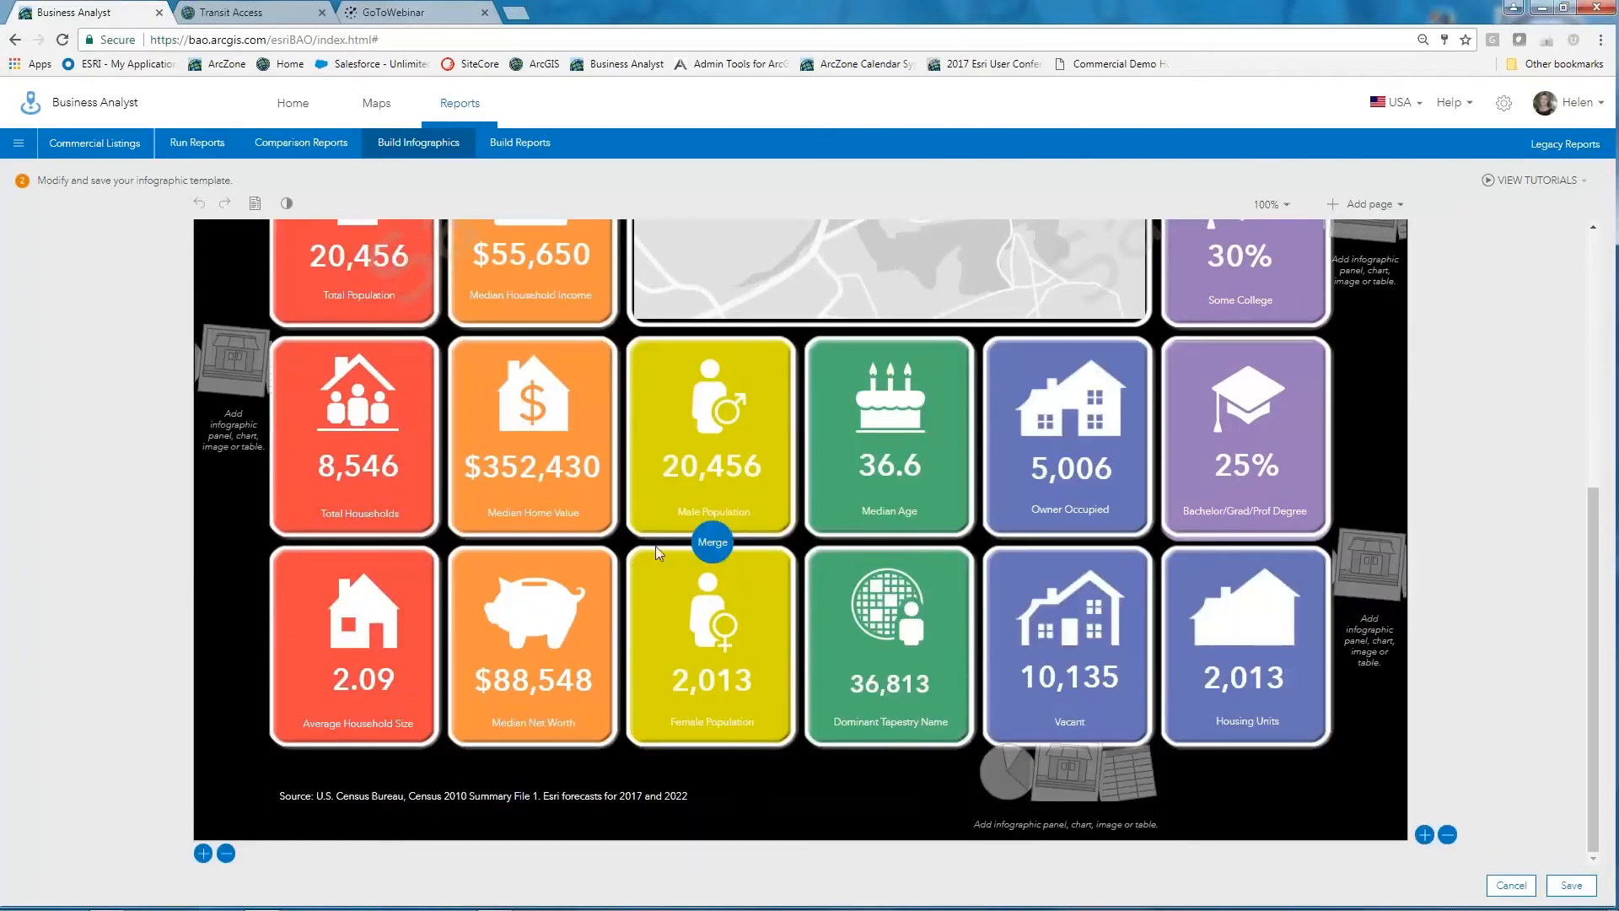
{"action": "mouse_move", "coordinate": [540, 572]}
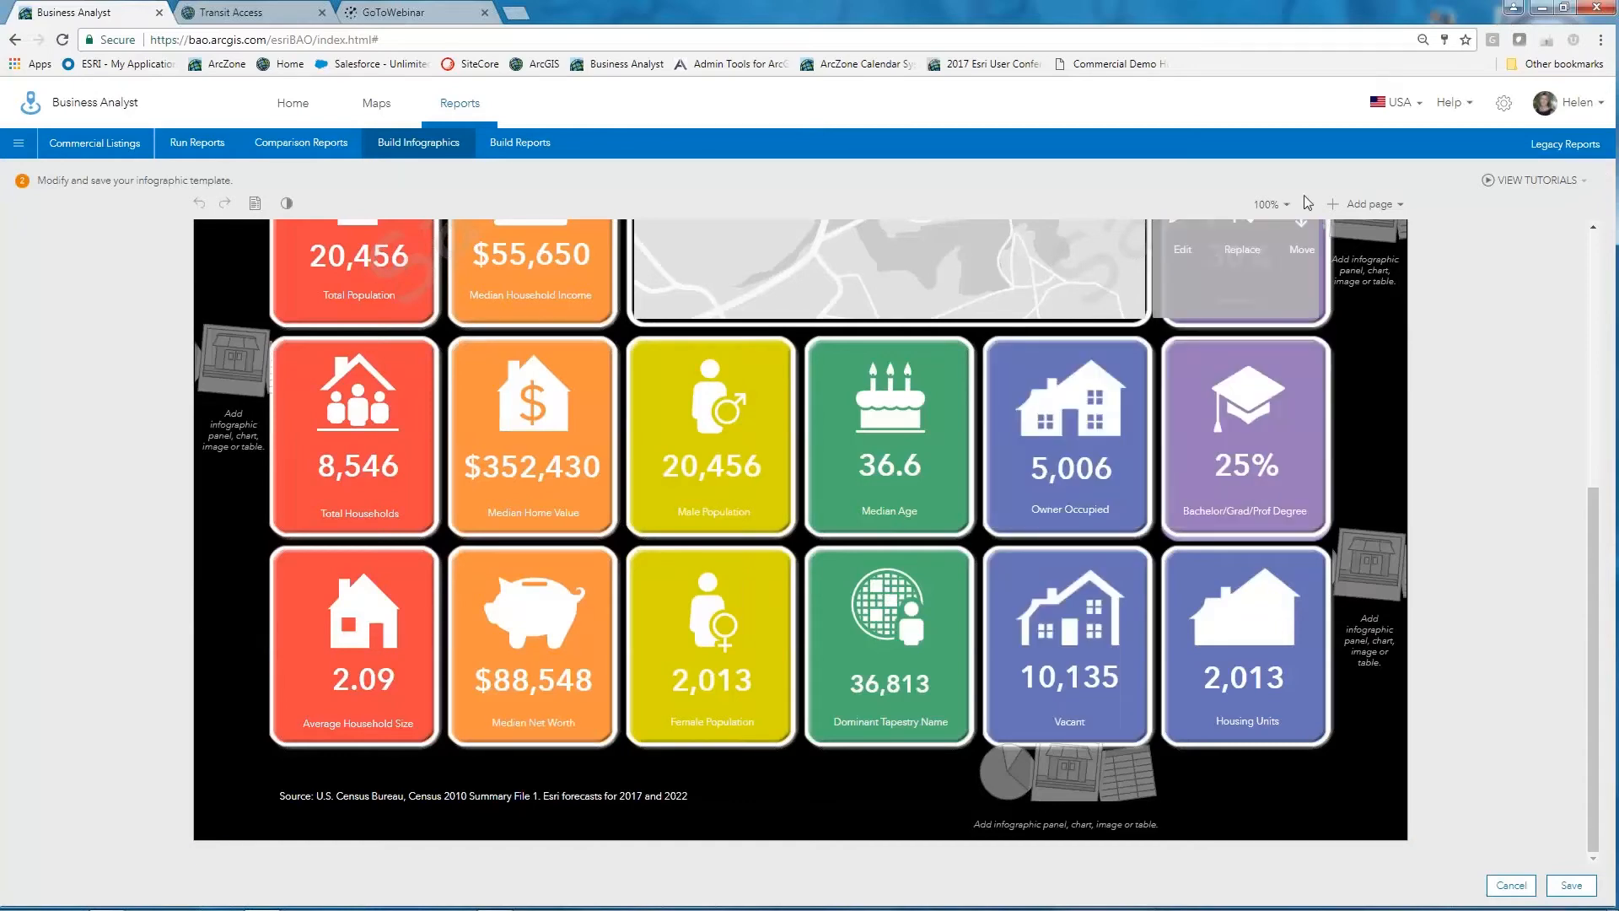
{"action": "left_click", "coordinate": [1285, 209]}
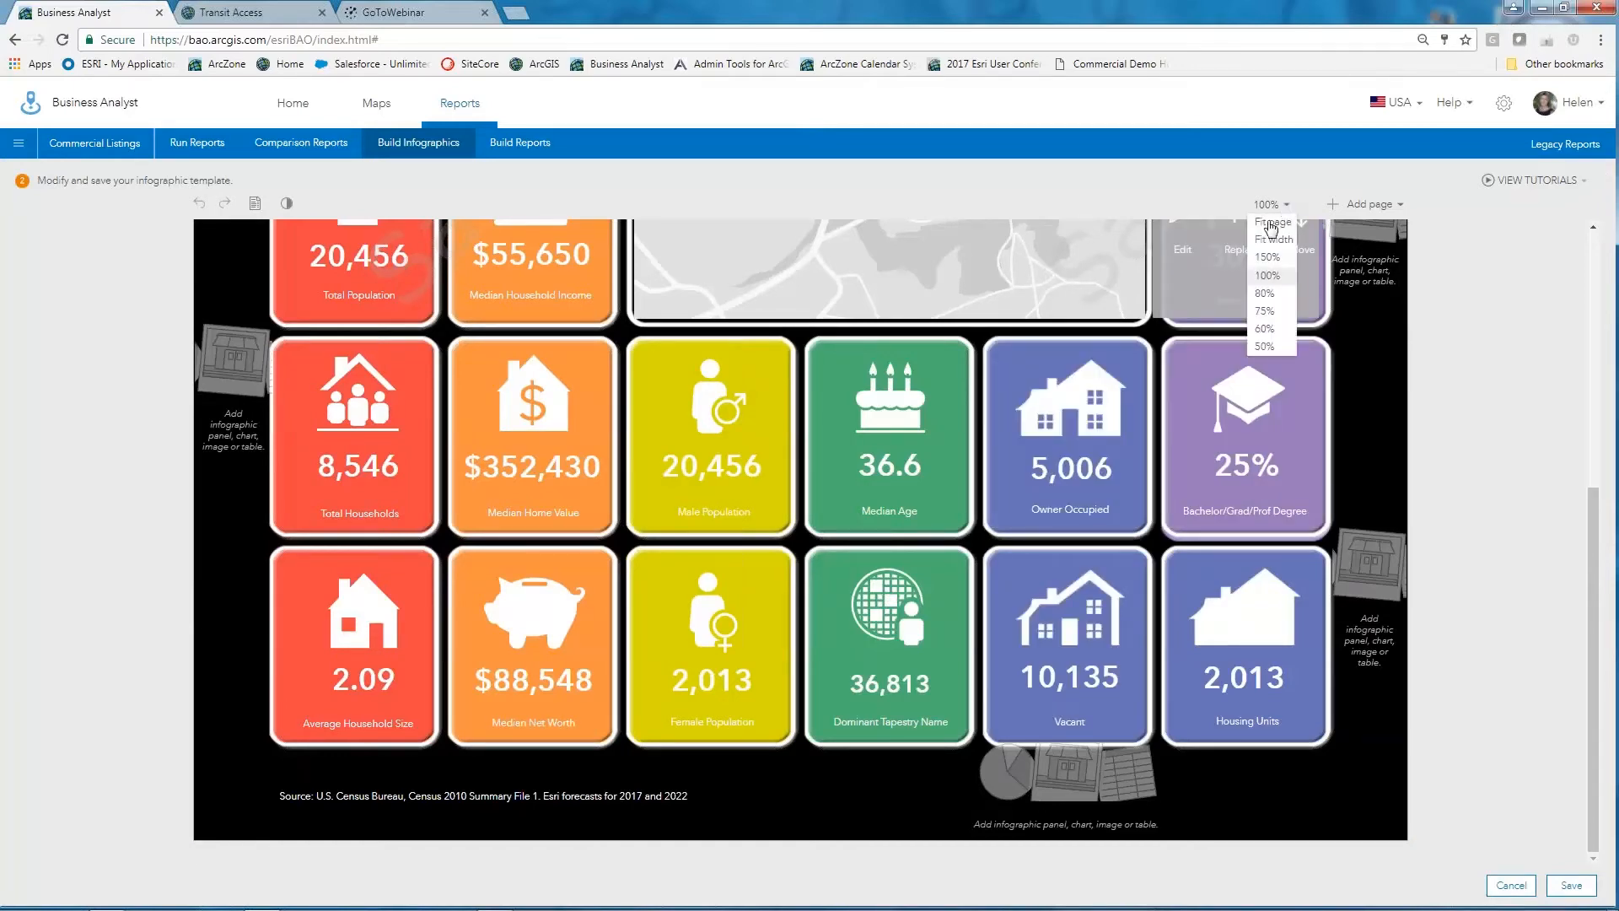
{"action": "left_click", "coordinate": [1265, 310]}
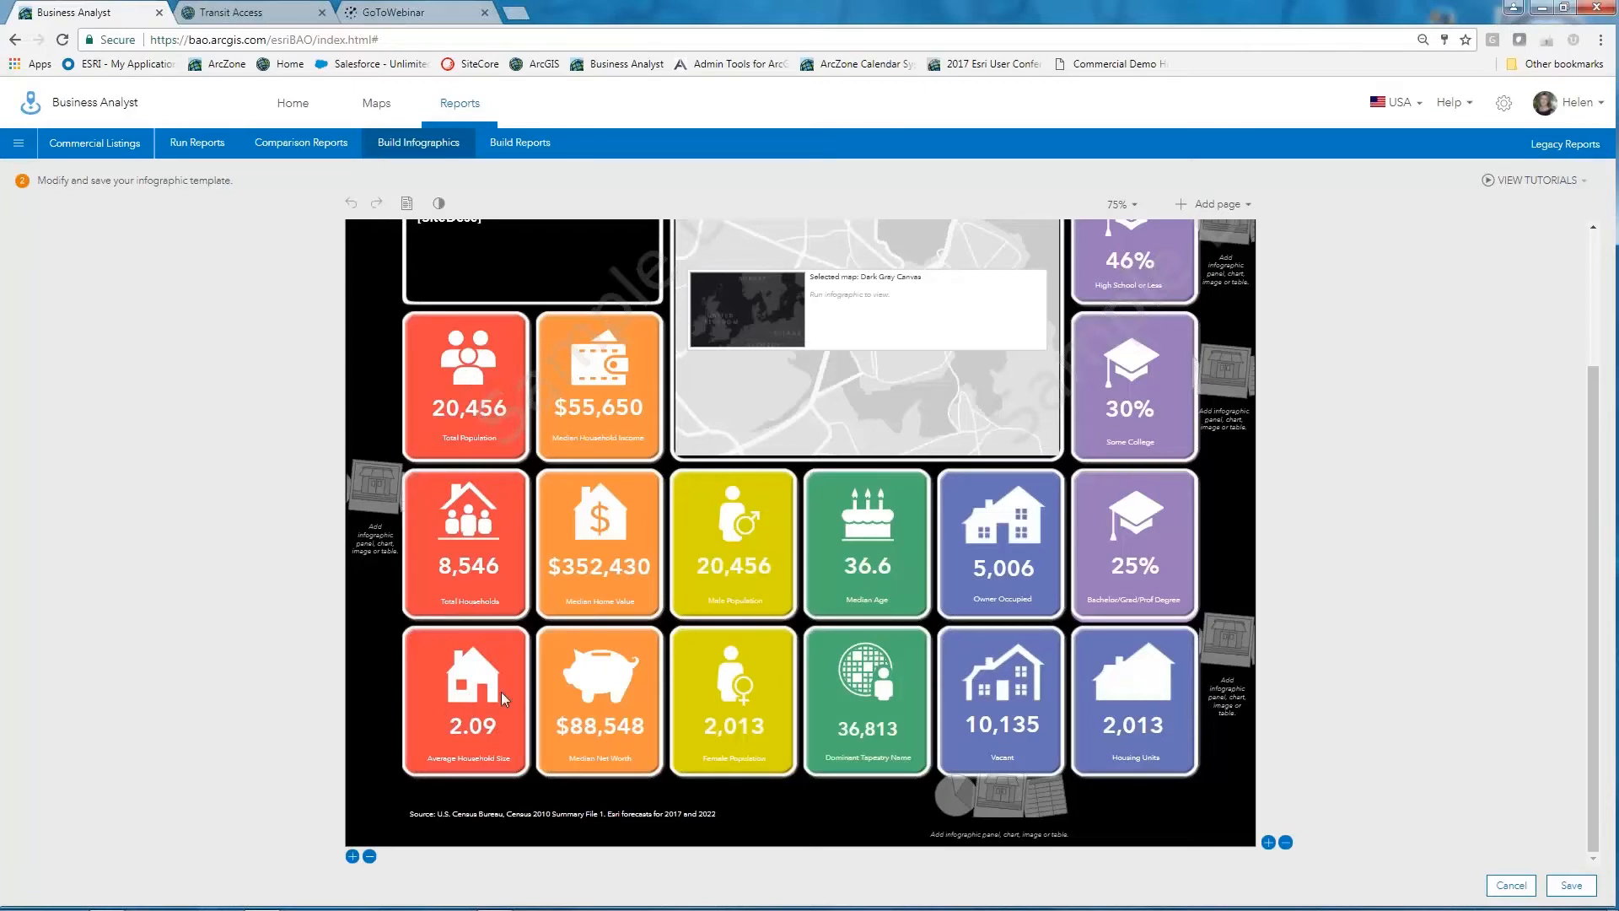
{"action": "mouse_move", "coordinate": [729, 694]}
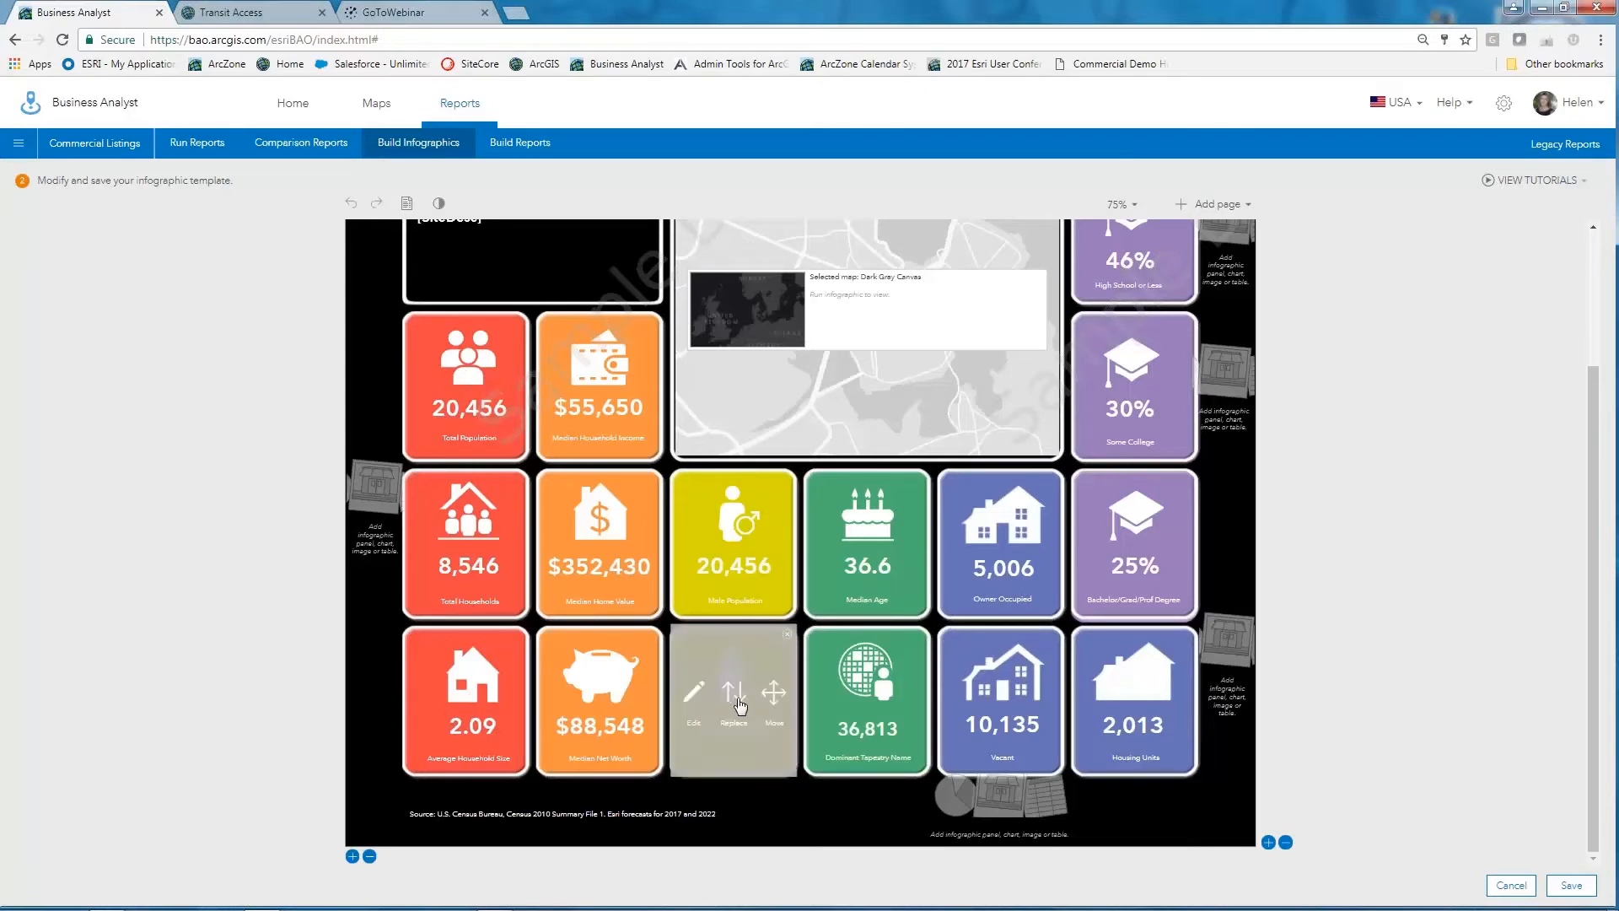
{"action": "left_click", "coordinate": [695, 696]}
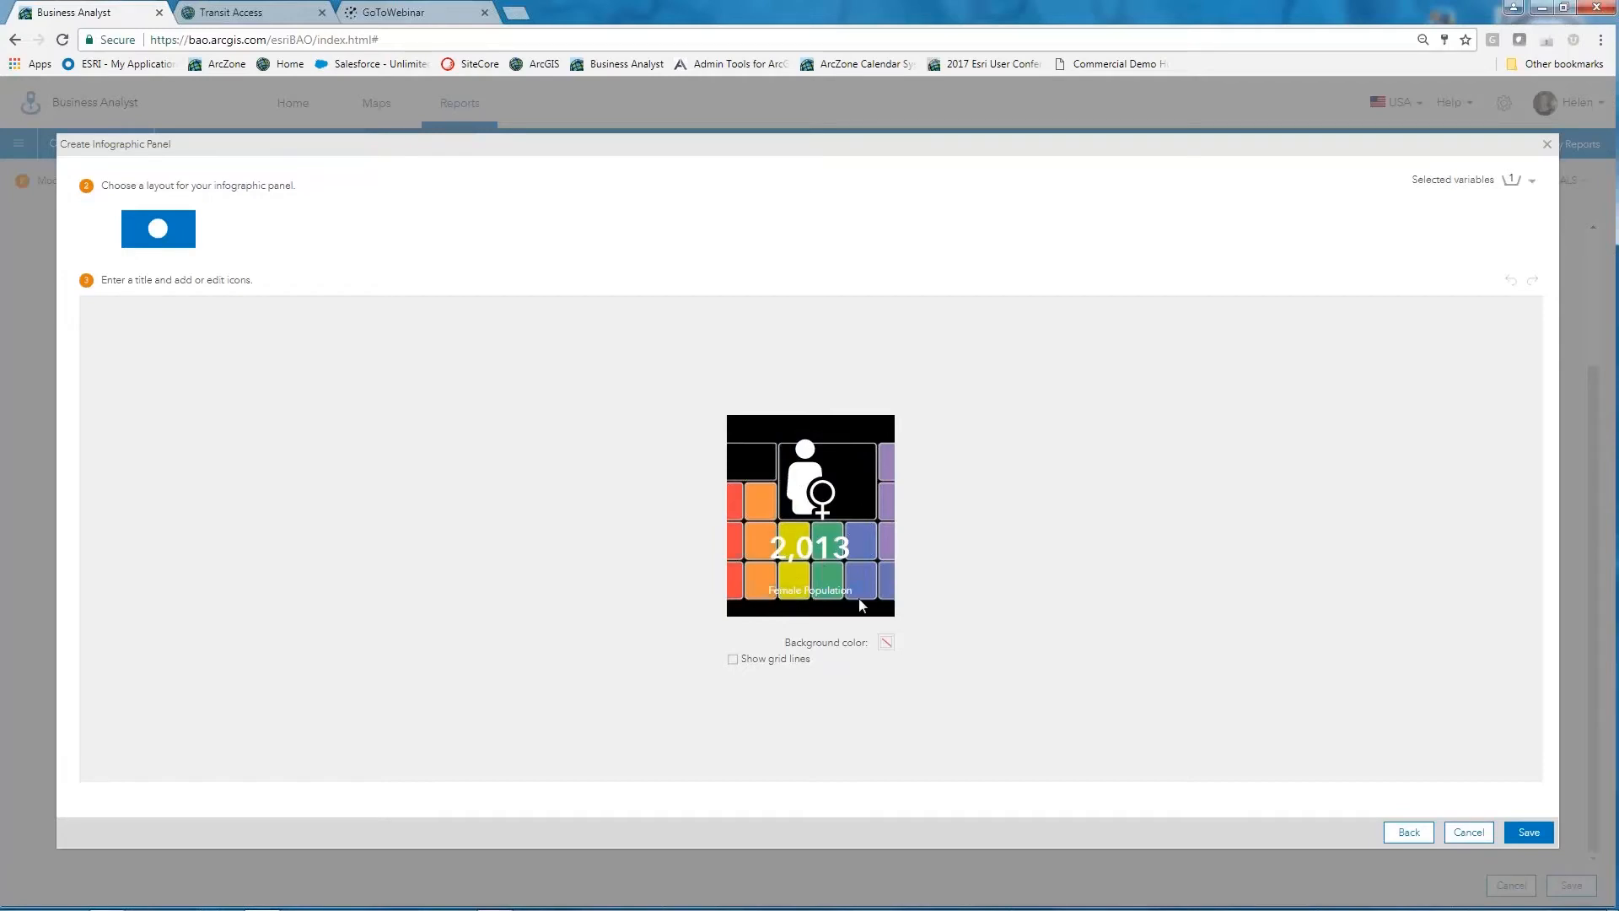
{"action": "left_click", "coordinate": [1409, 833]}
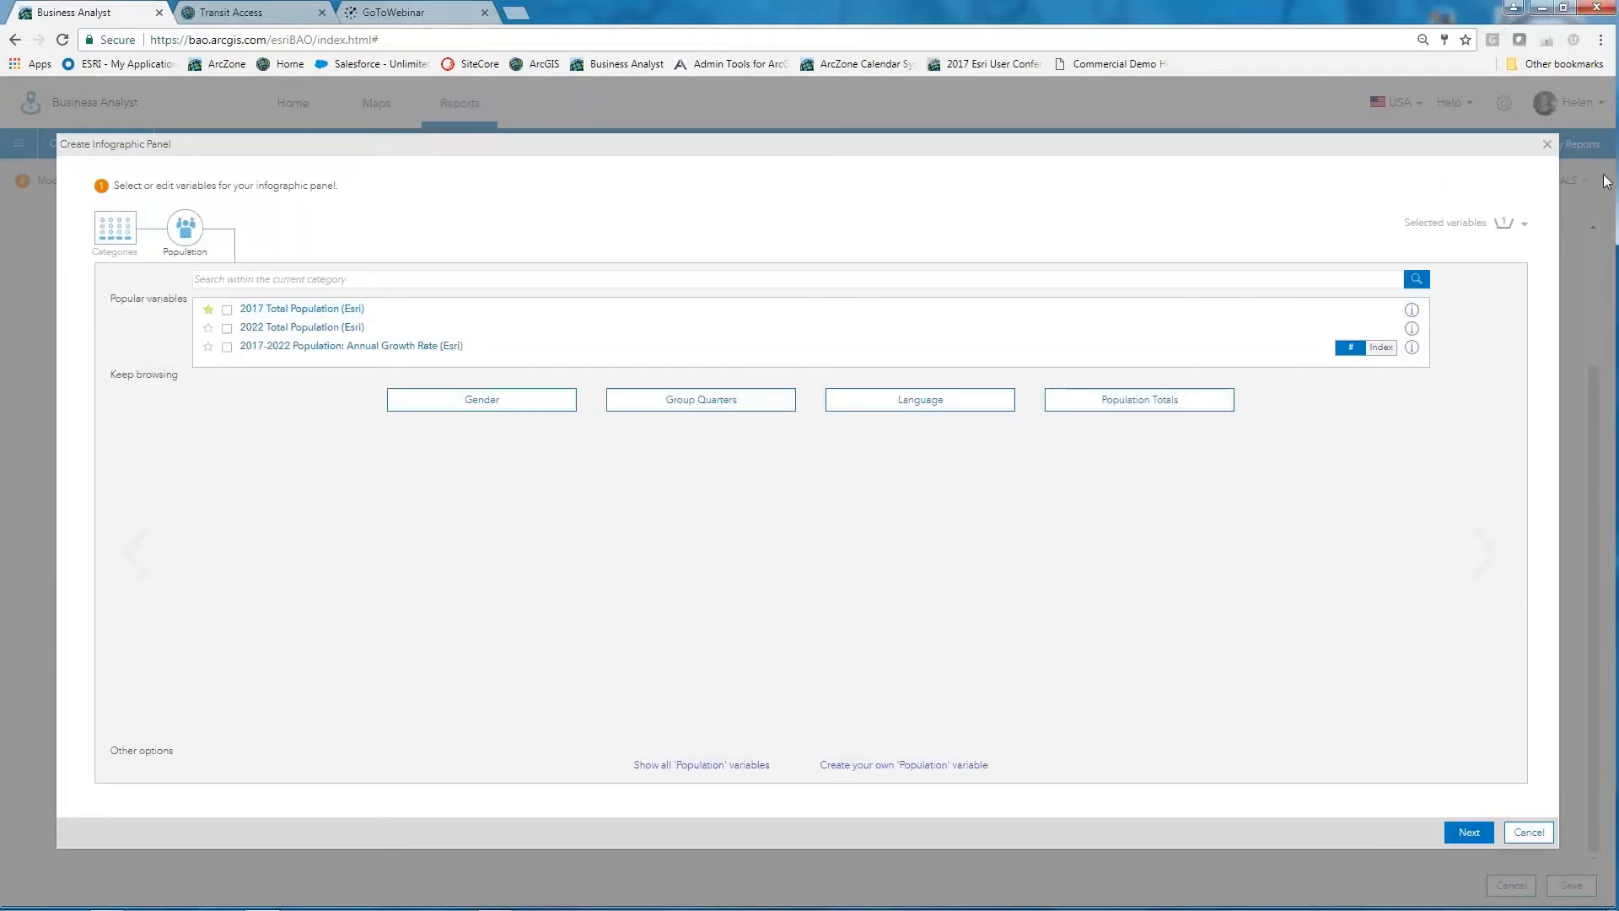
{"action": "left_click", "coordinate": [1523, 226]}
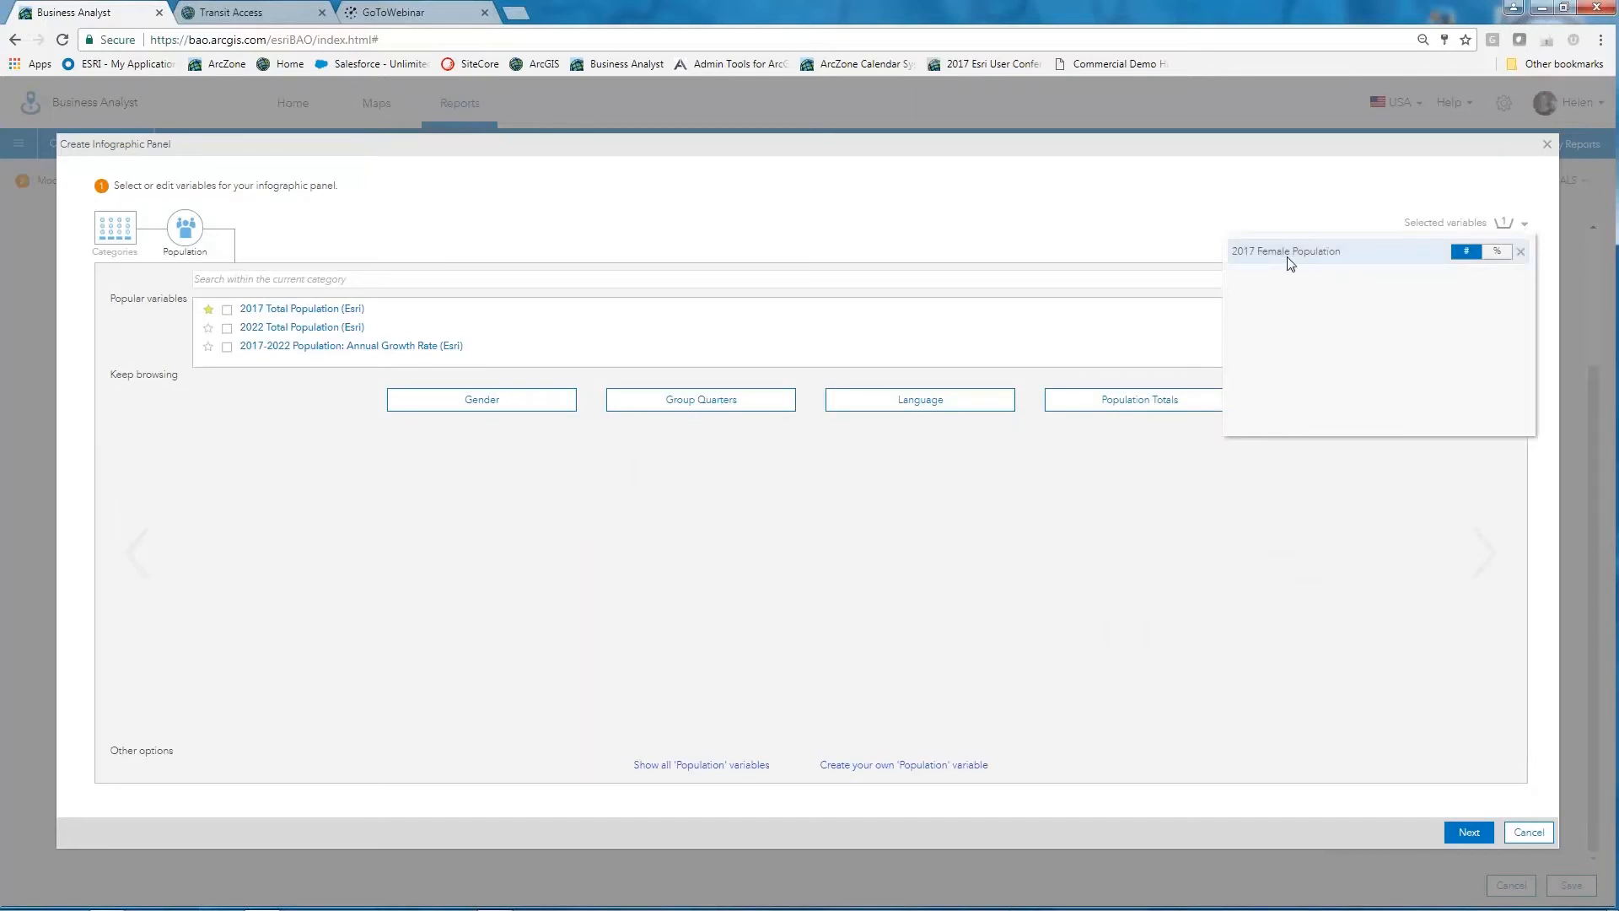
{"action": "left_click", "coordinate": [1529, 834]}
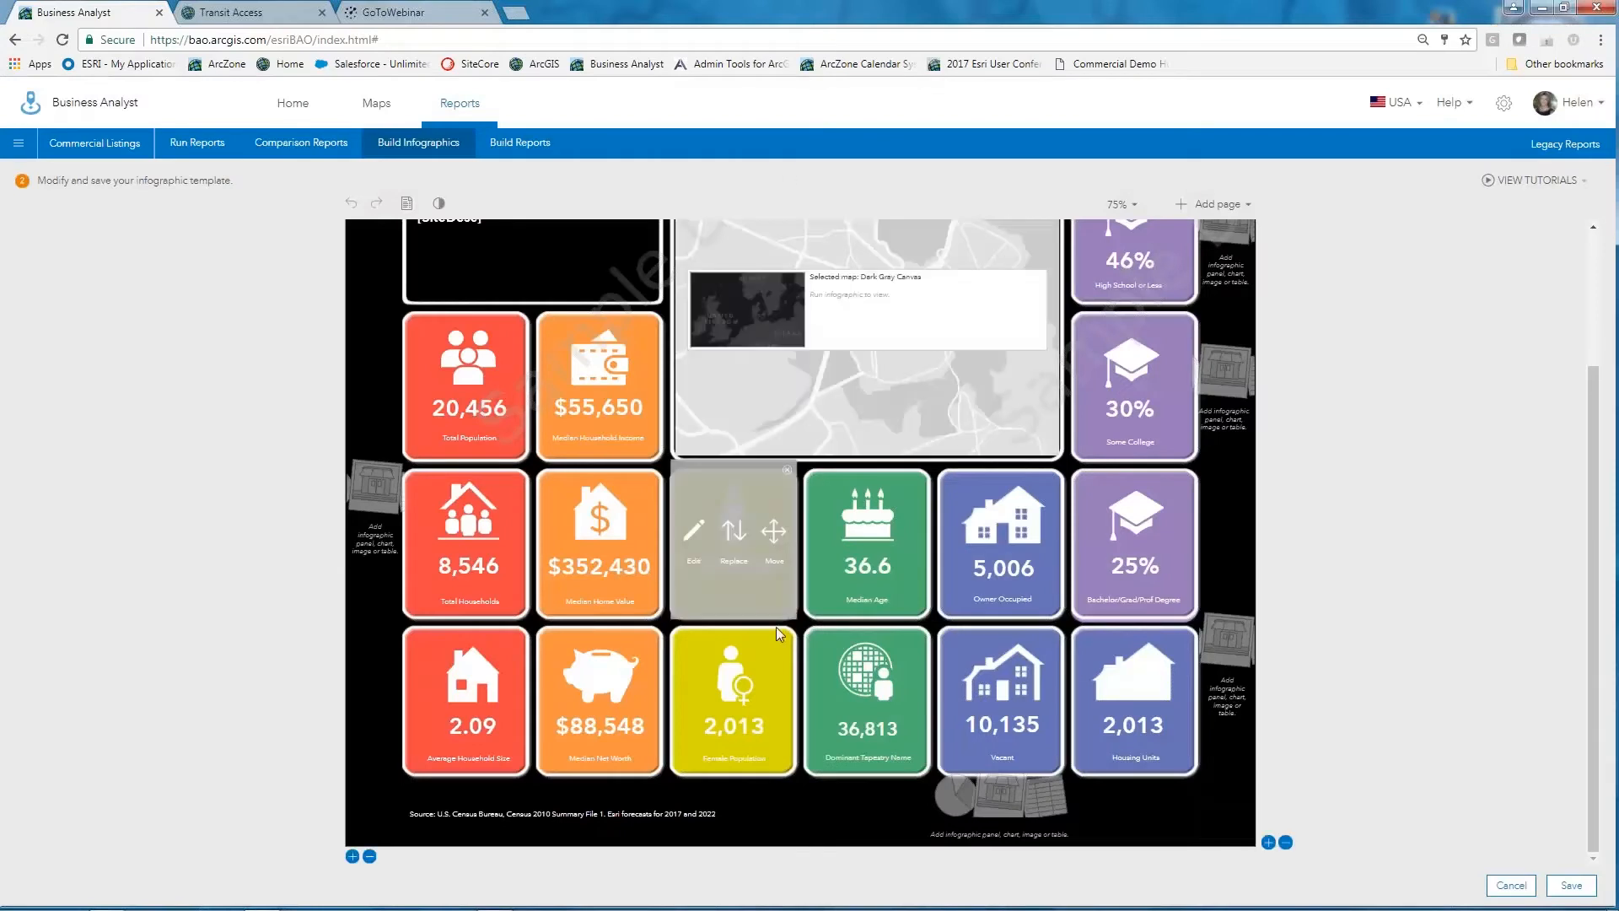
Step: Start a new infographic panel with the 2017 Total Population (Esri) variable as a replacement for the Female Population panel
{"action": "mouse_move", "coordinate": [741, 708]}
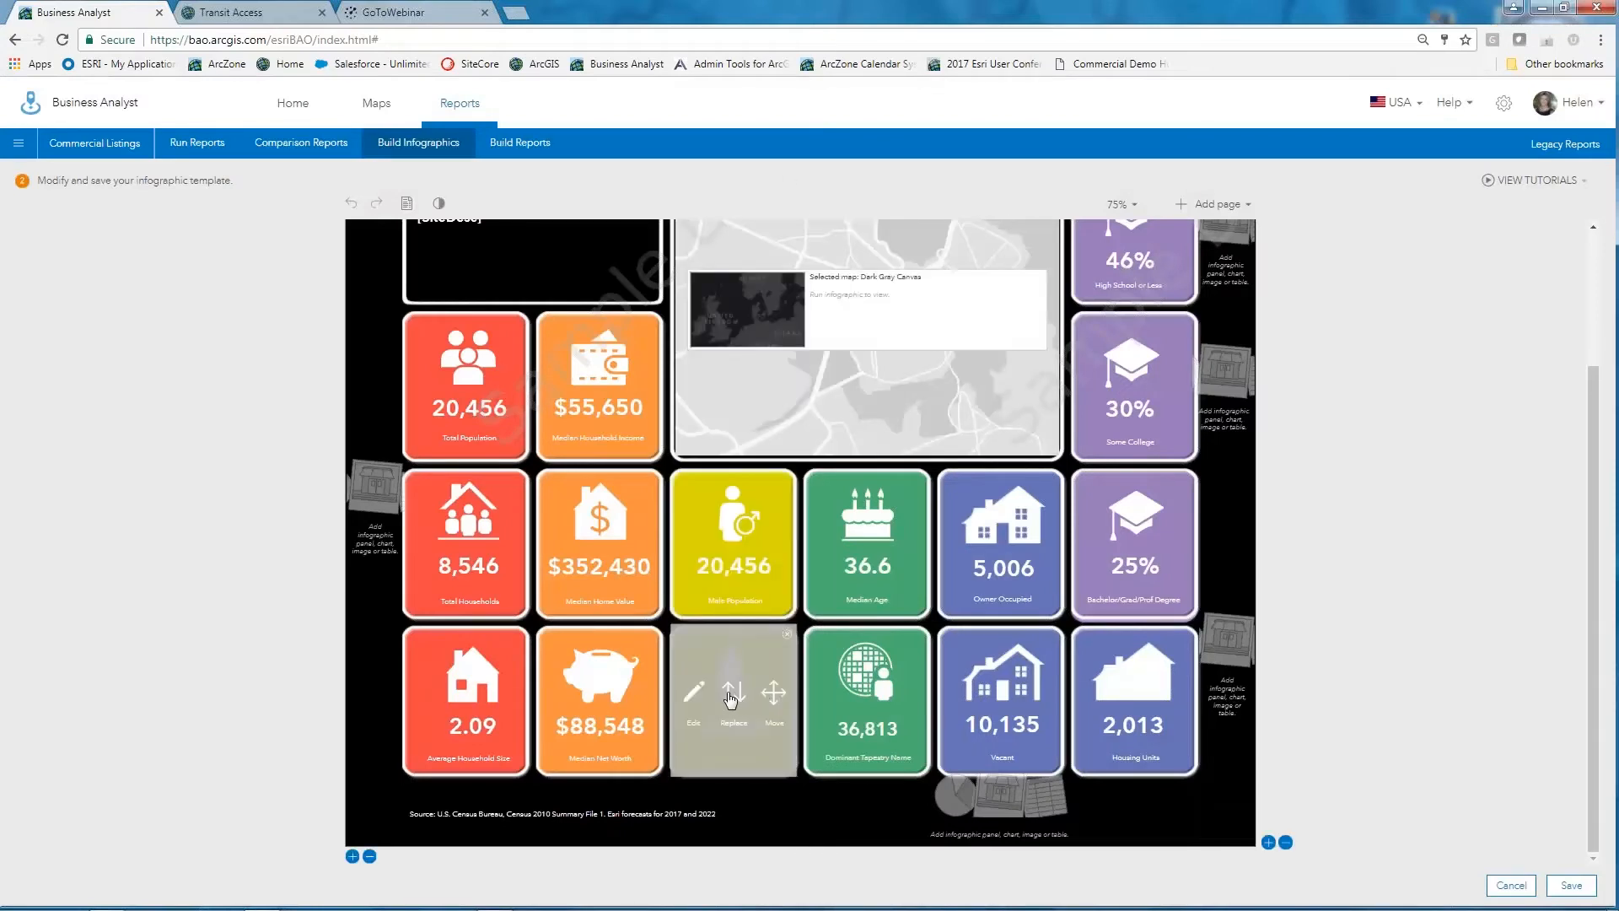
{"action": "left_click", "coordinate": [730, 698]}
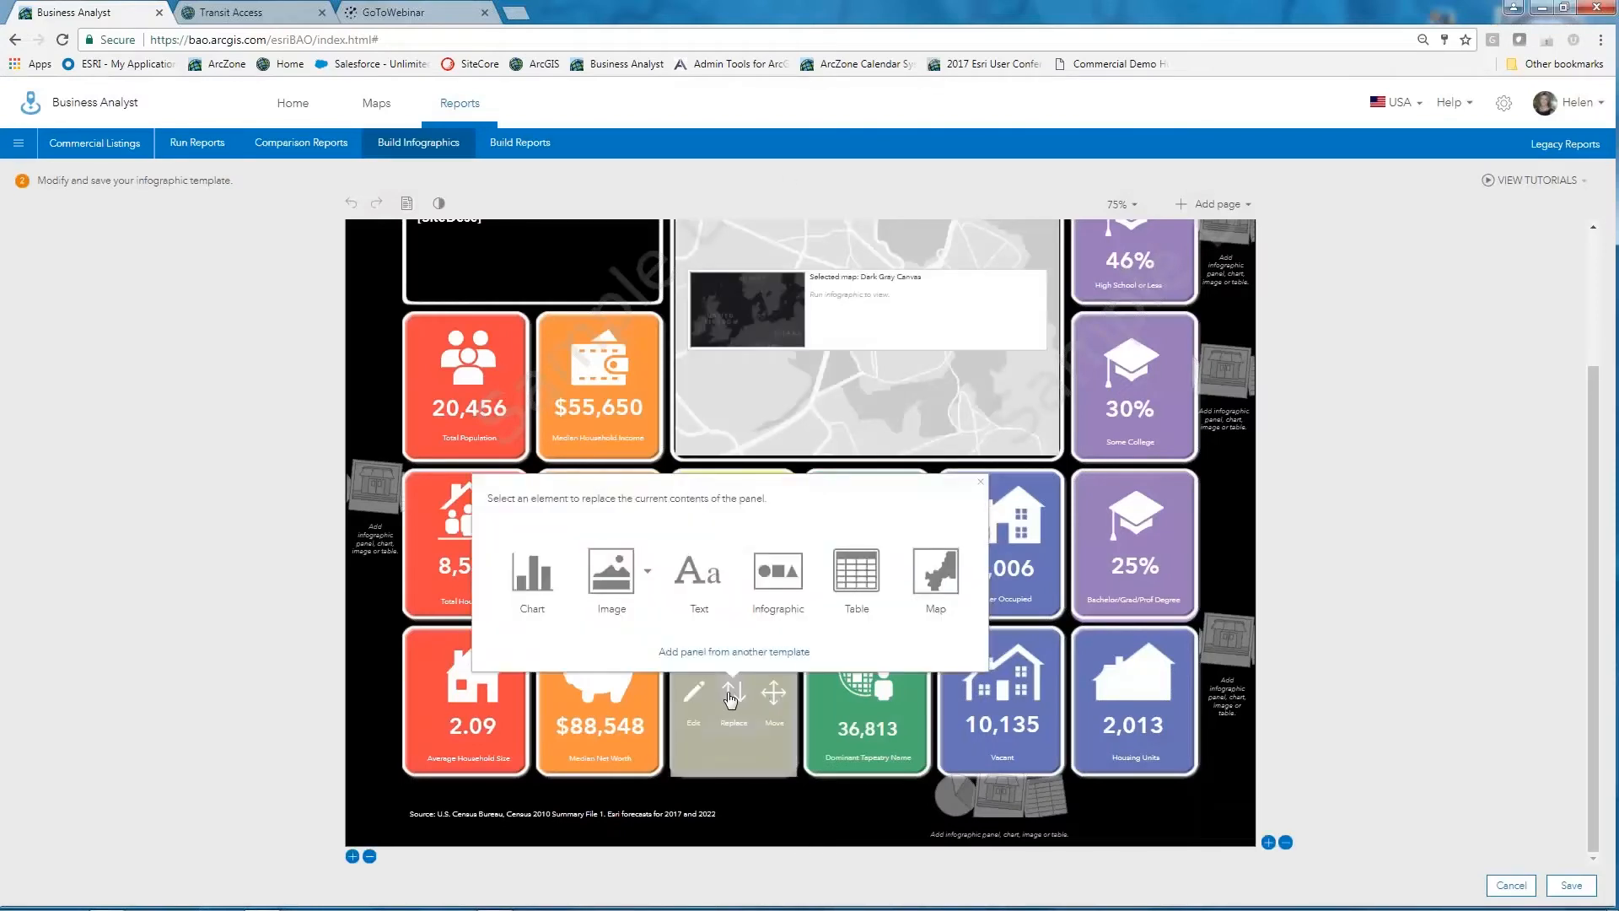
{"action": "left_click", "coordinate": [767, 582]}
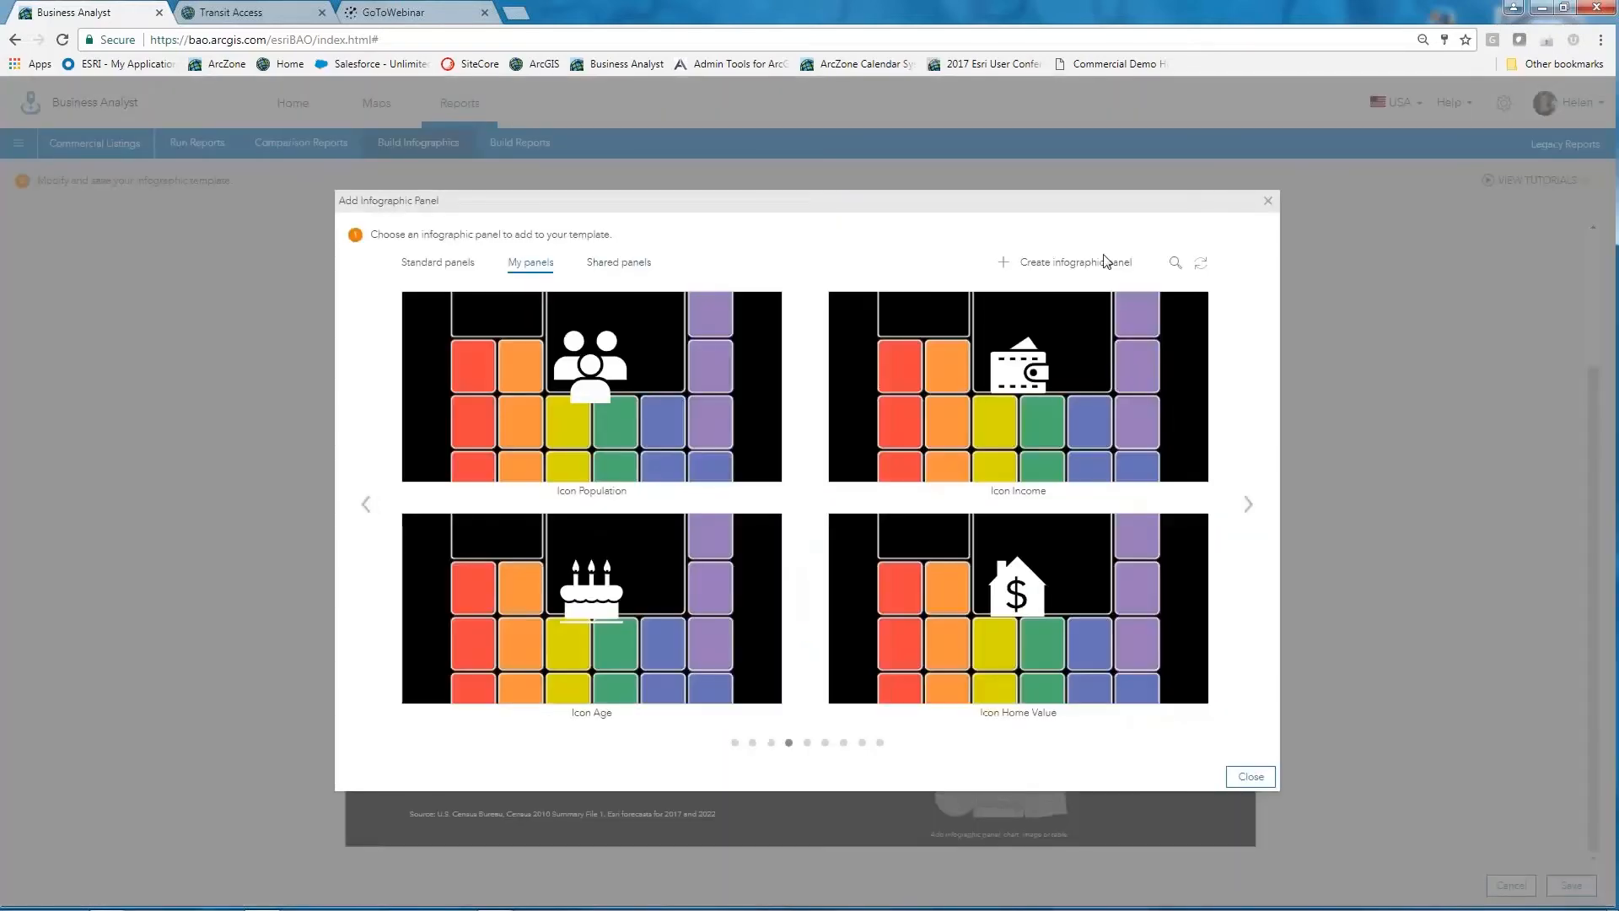
{"action": "left_click", "coordinate": [1046, 265]}
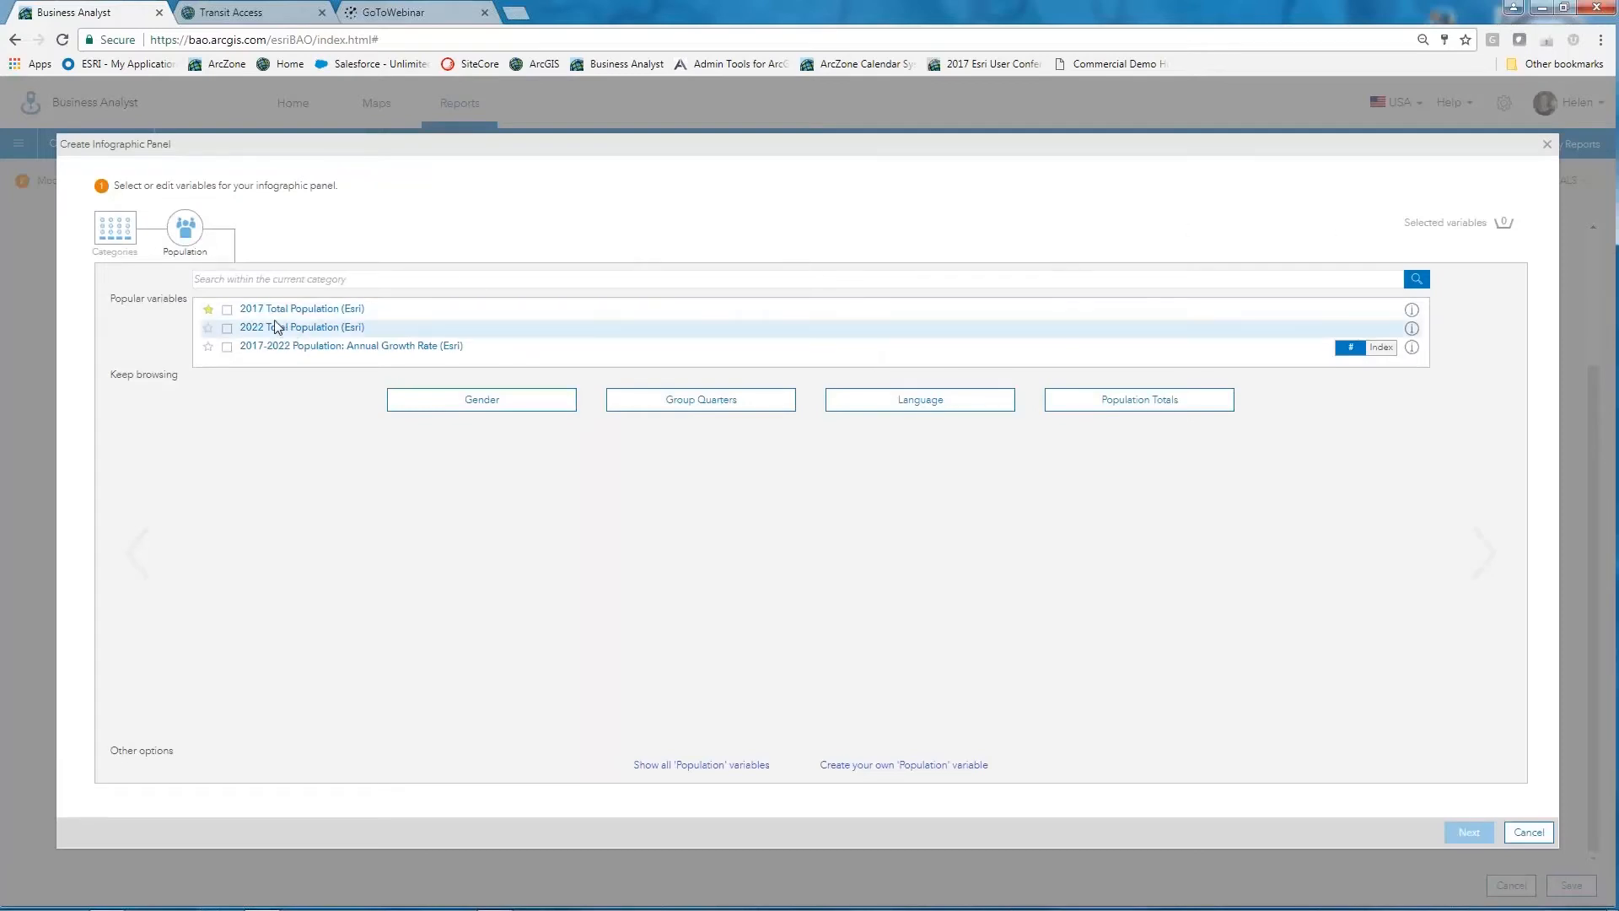
{"action": "left_click", "coordinate": [227, 311]}
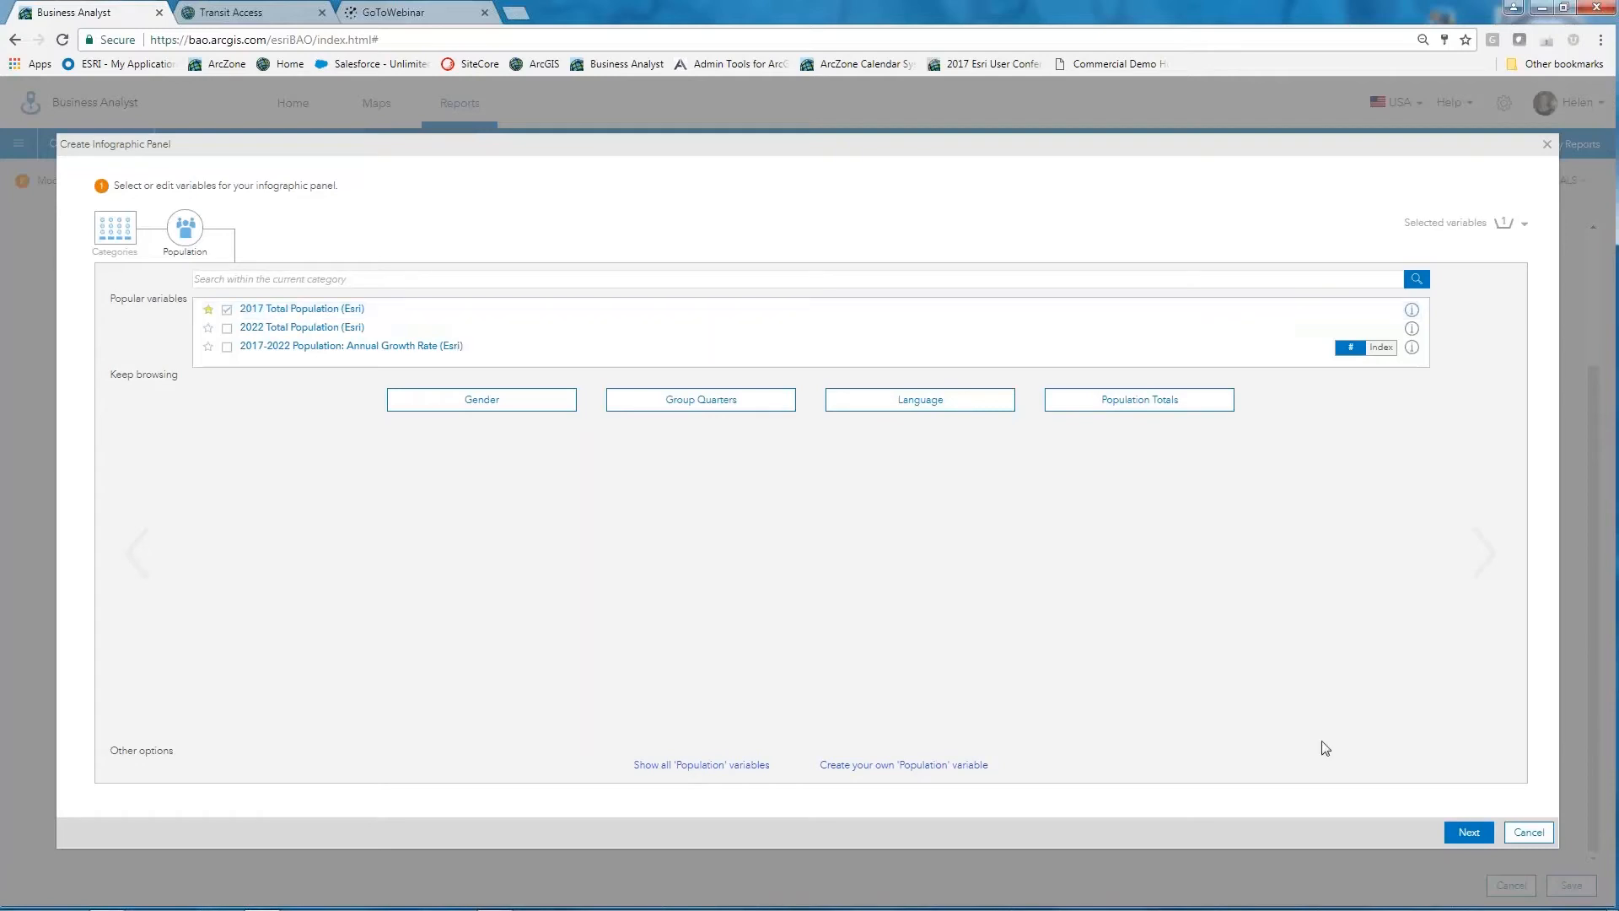
{"action": "left_click", "coordinate": [1469, 834]}
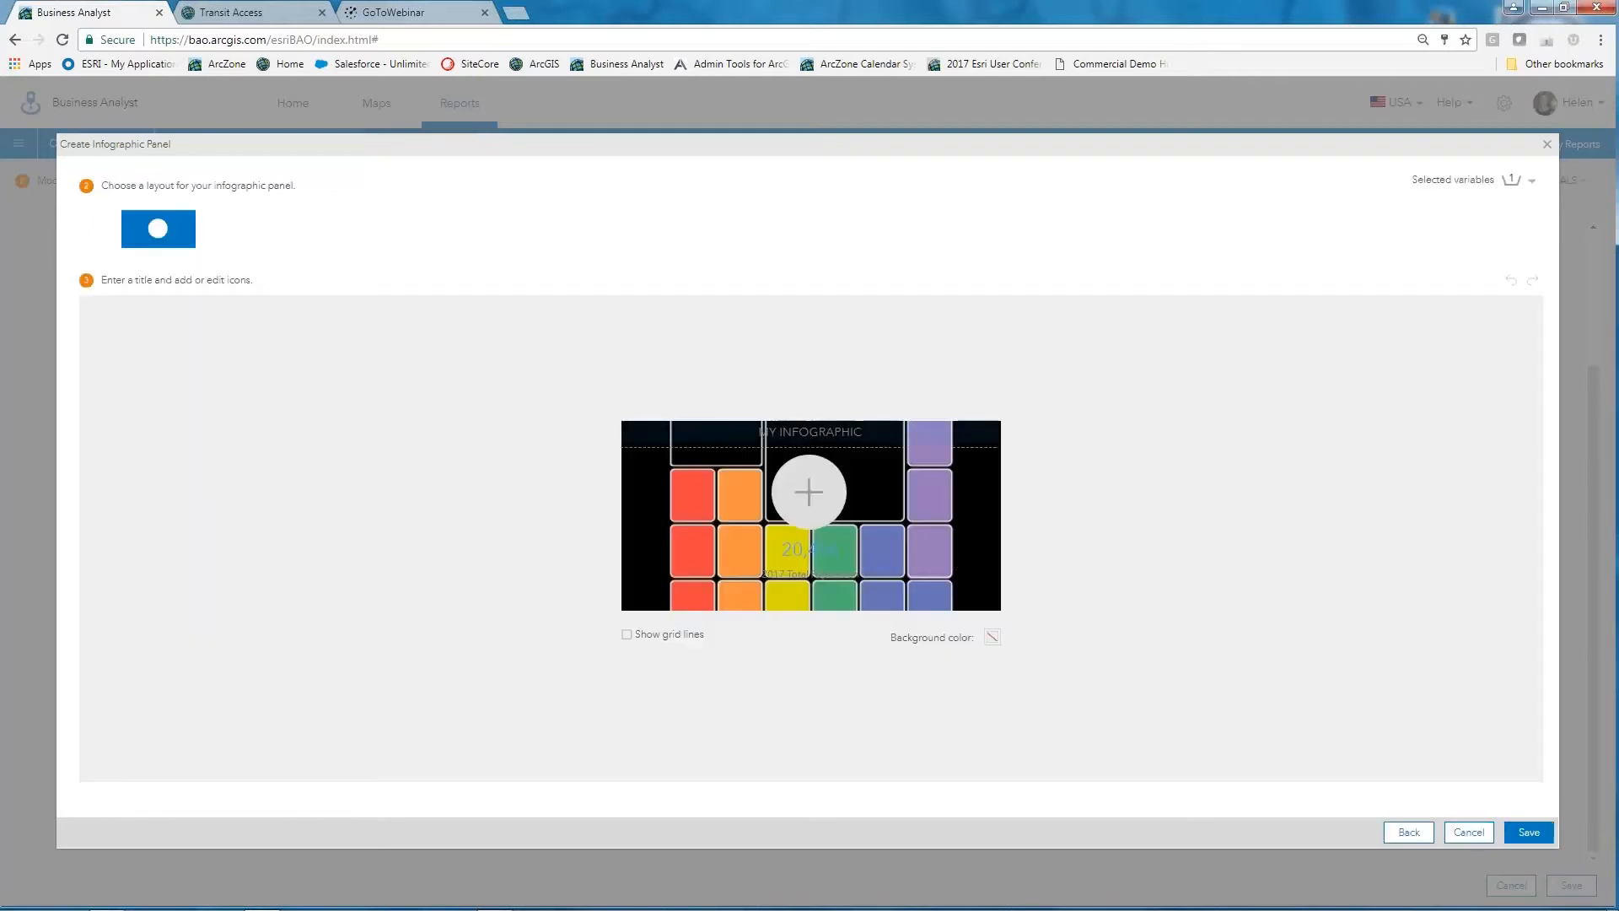
Step: Remove the new panel's title and use the standard three-person group shape from People as its icon
{"action": "left_click", "coordinate": [818, 430]}
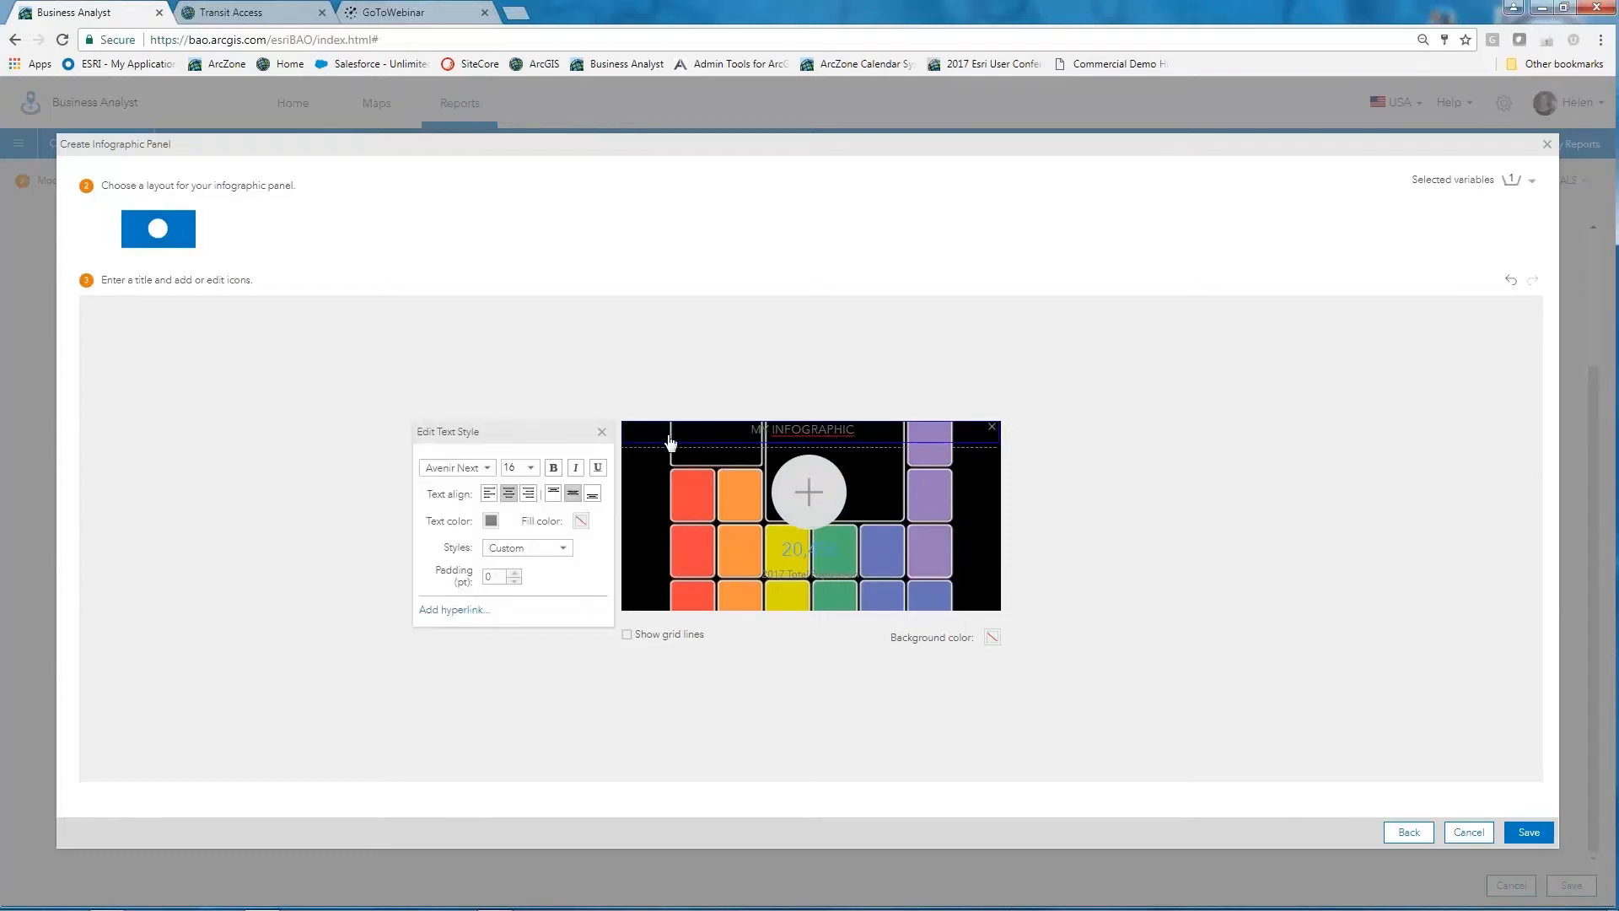
{"action": "left_click", "coordinate": [994, 430]}
{"action": "left_click", "coordinate": [811, 495]}
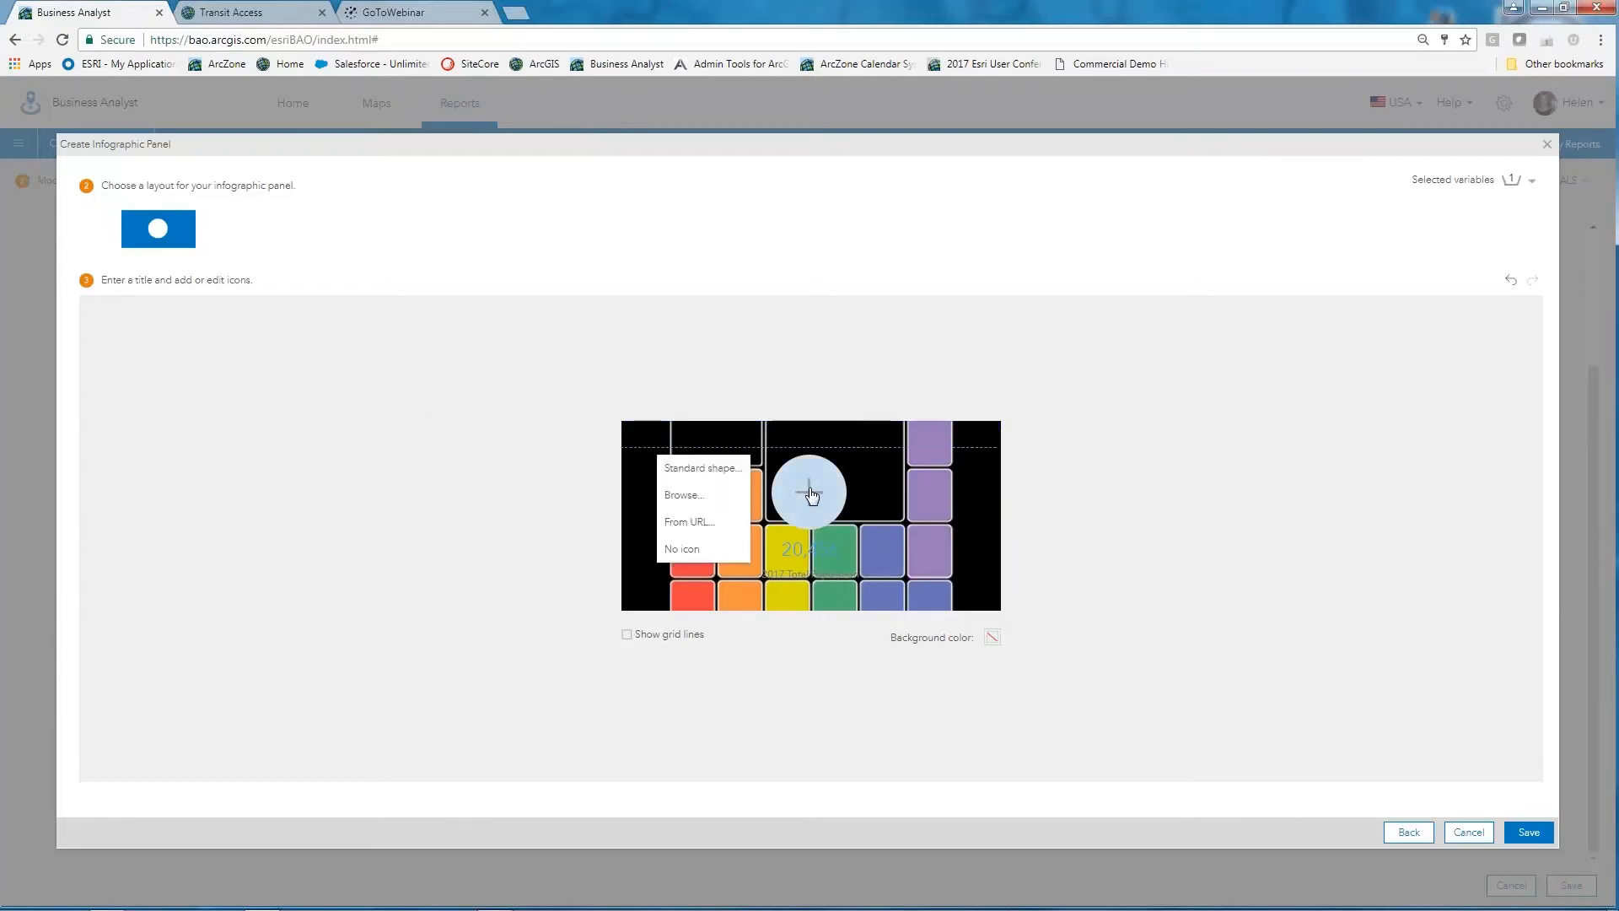
{"action": "left_click", "coordinate": [699, 471]}
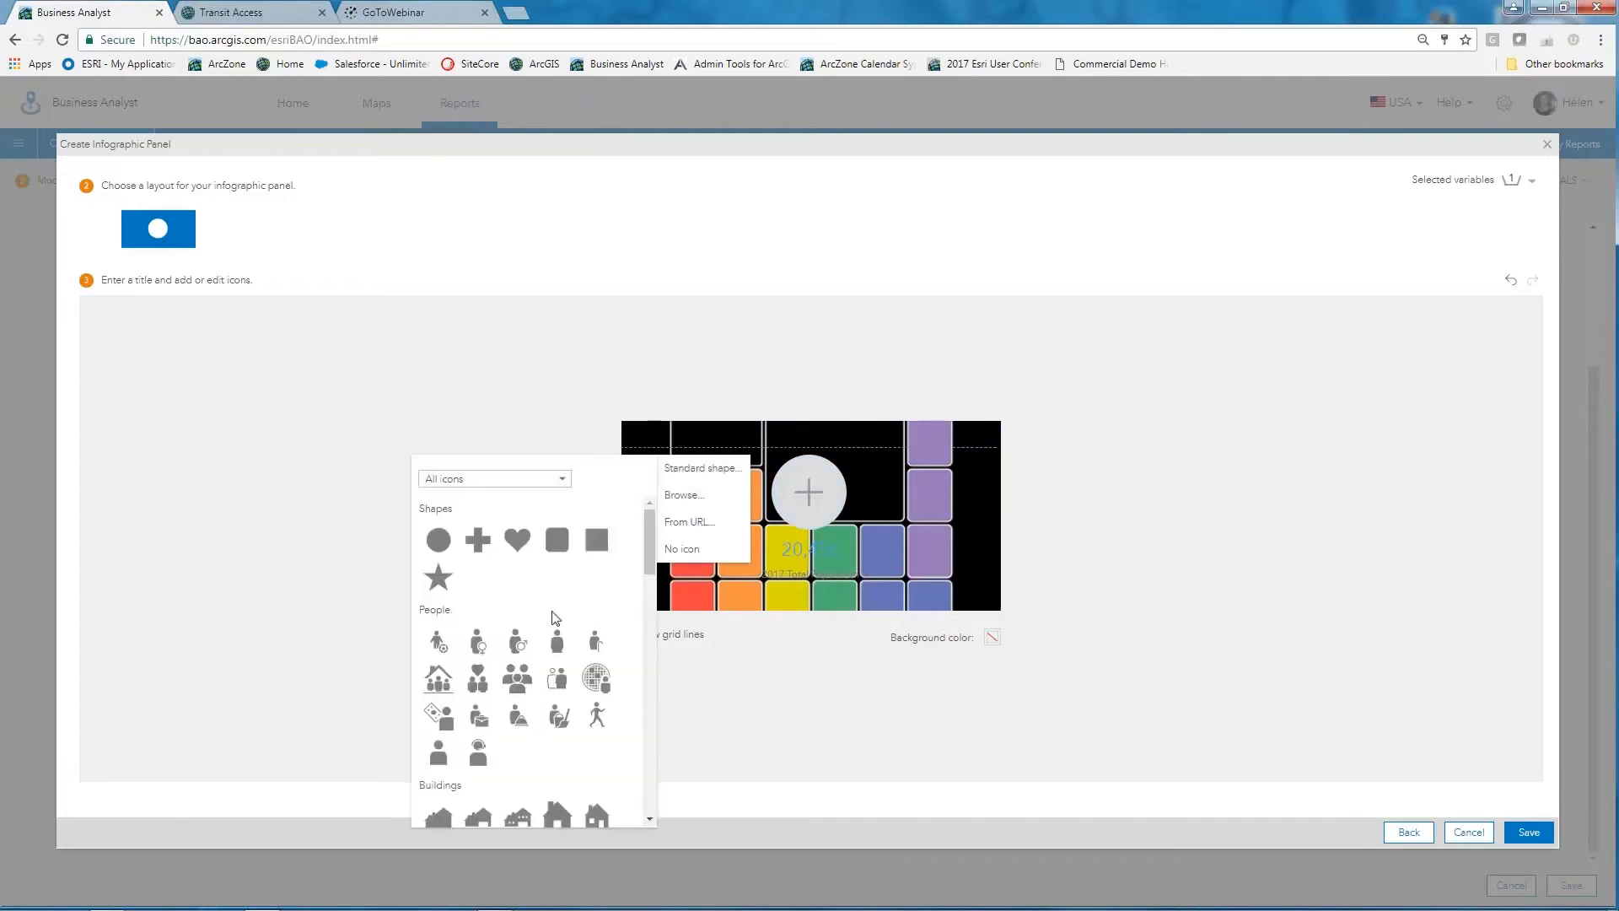
{"action": "scroll", "coordinate": [590, 670], "scroll_direction": "down", "scroll_amount": 1}
{"action": "scroll", "coordinate": [591, 670], "scroll_direction": "down", "scroll_amount": 4}
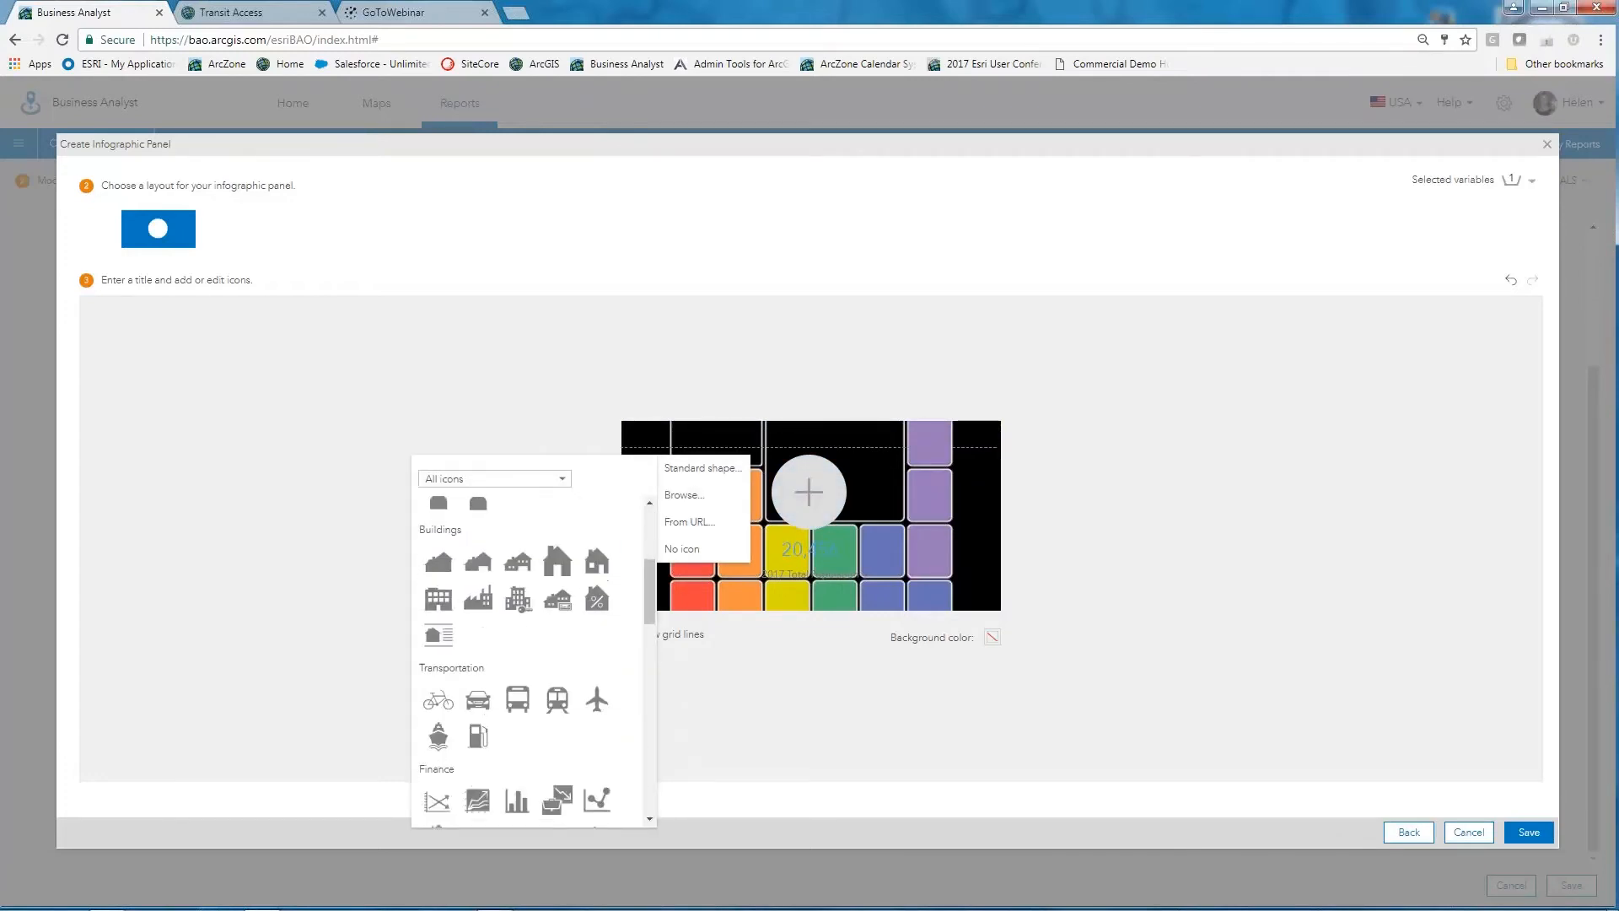
{"action": "scroll", "coordinate": [506, 657], "scroll_direction": "up", "scroll_amount": 5}
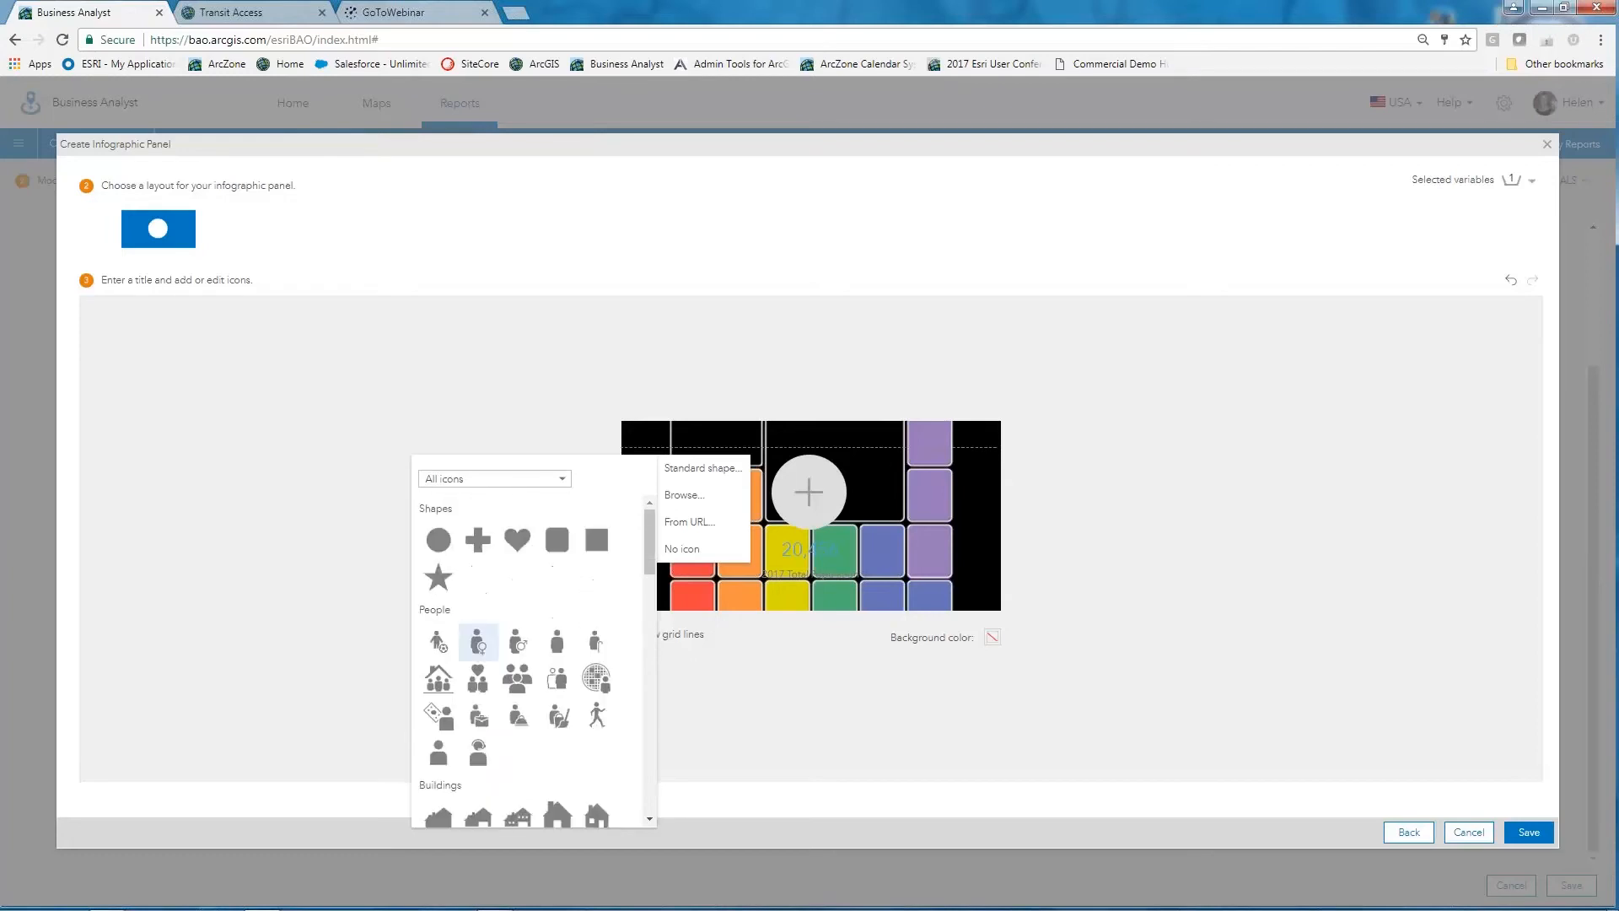
{"action": "left_click", "coordinate": [517, 688]}
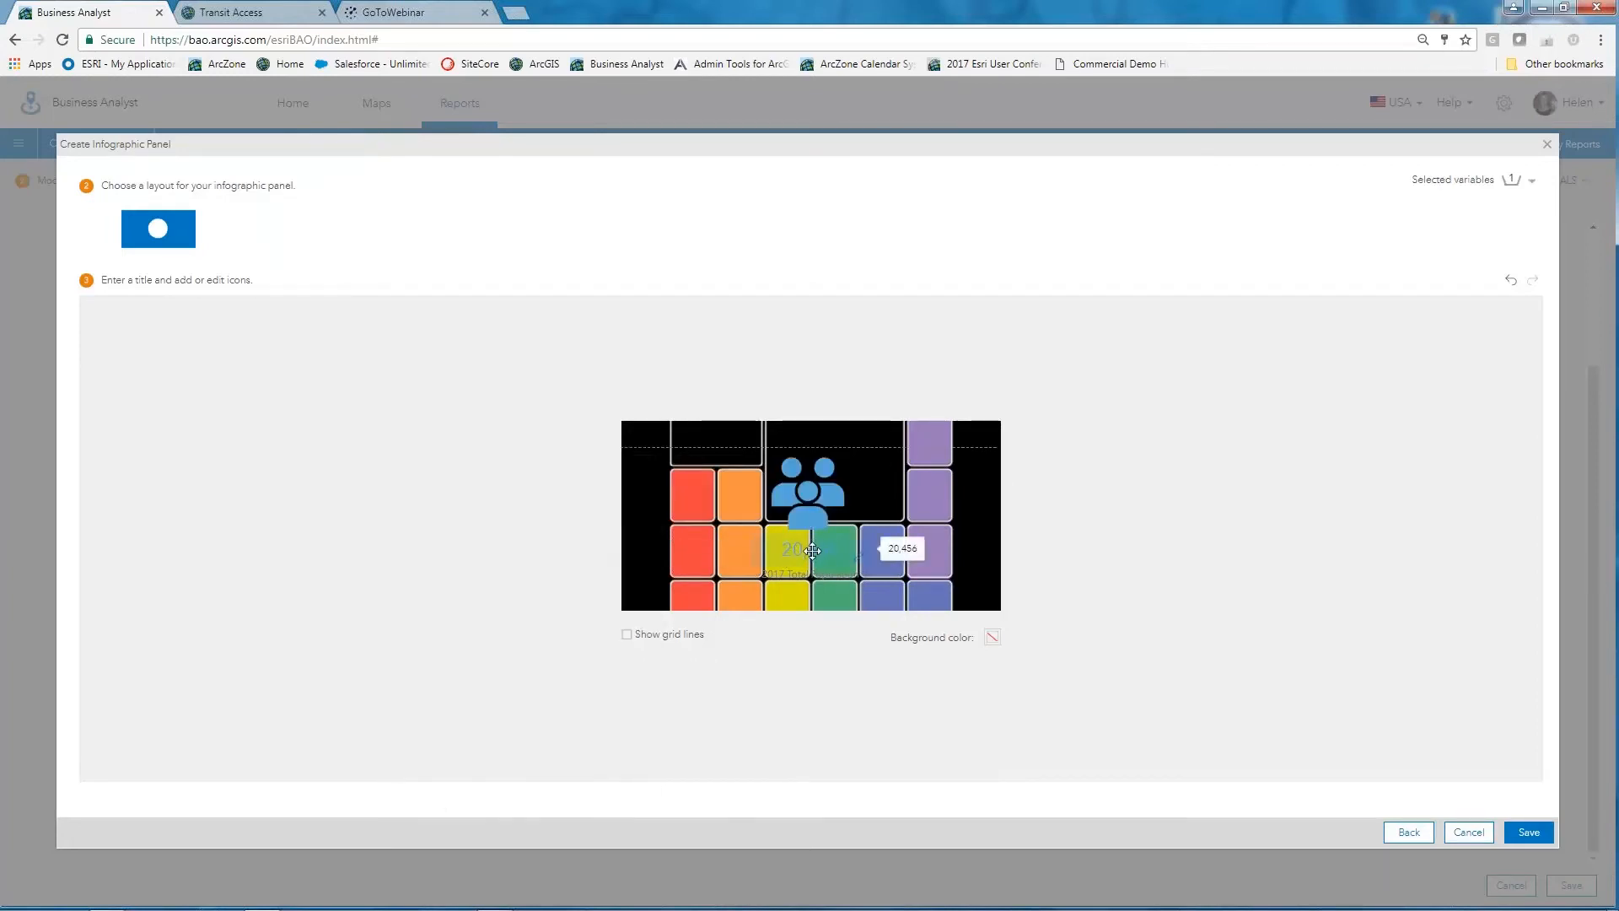
Step: Format the panel's population value as white, bold text at size 48
{"action": "left_click", "coordinate": [861, 562]}
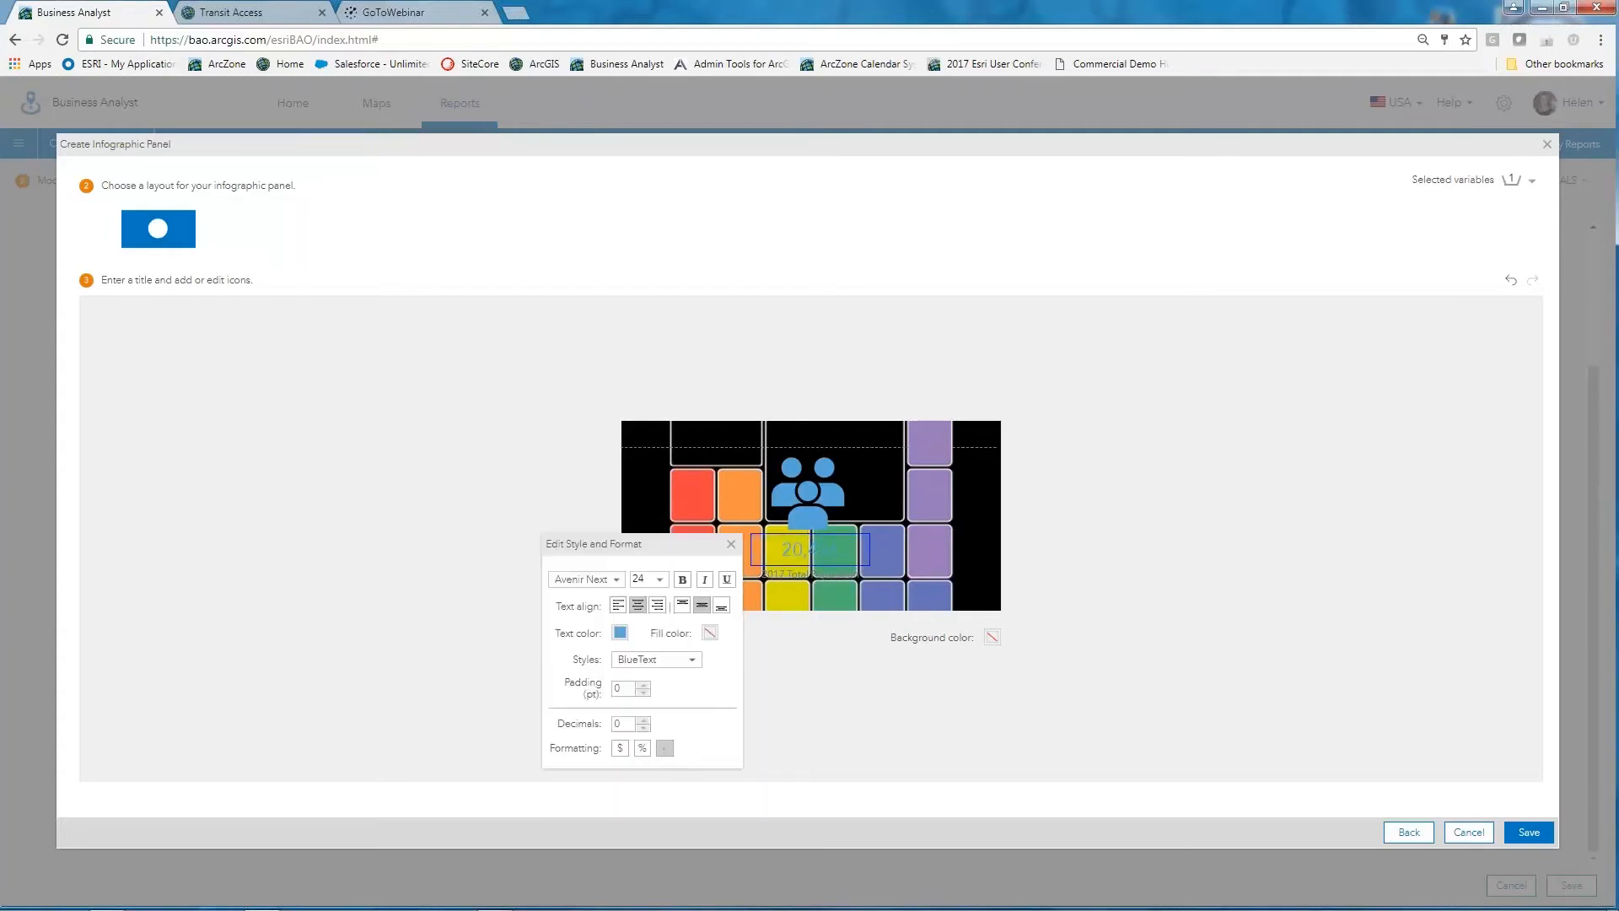
{"action": "left_click", "coordinate": [621, 635]}
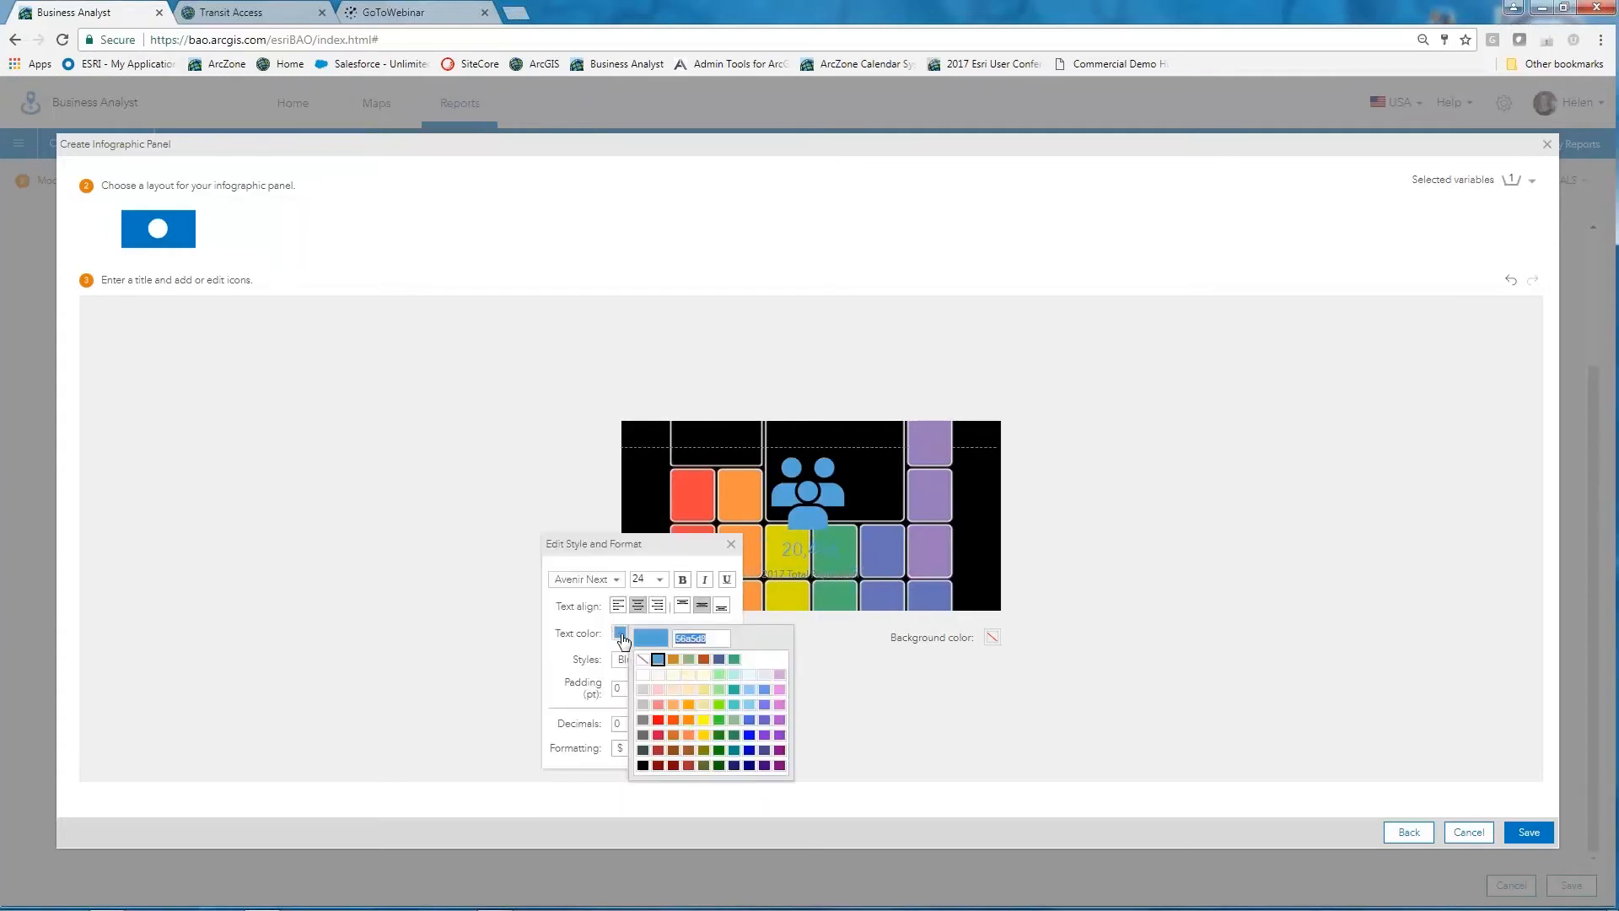
{"action": "left_click", "coordinate": [646, 678]}
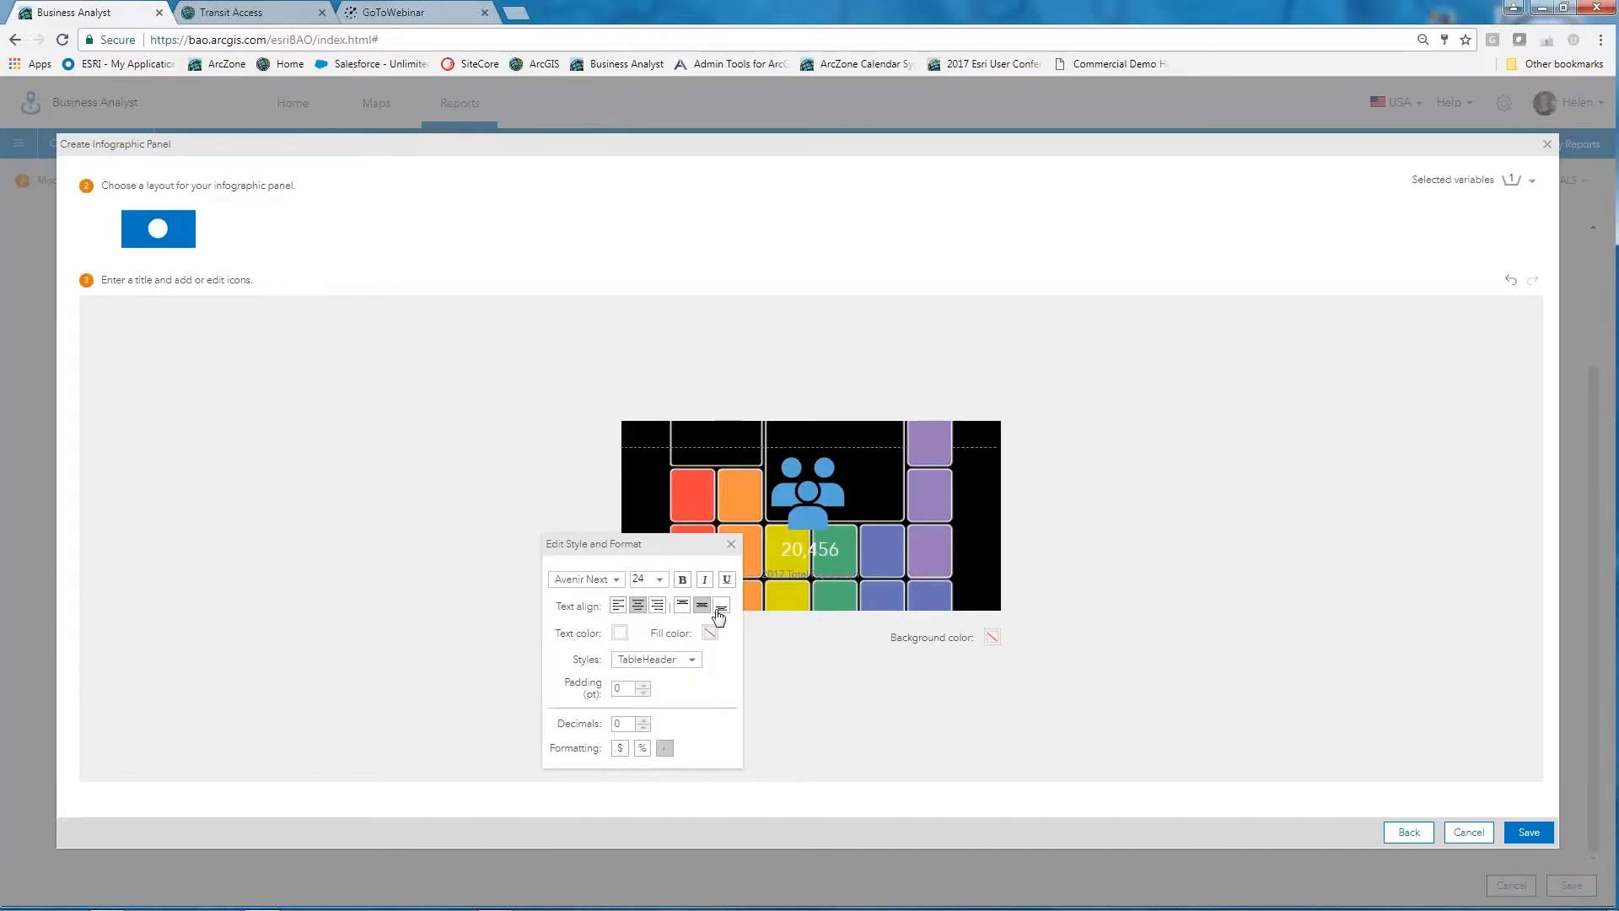
{"action": "left_click", "coordinate": [683, 580]}
{"action": "left_click", "coordinate": [664, 580]}
{"action": "left_click", "coordinate": [664, 581]}
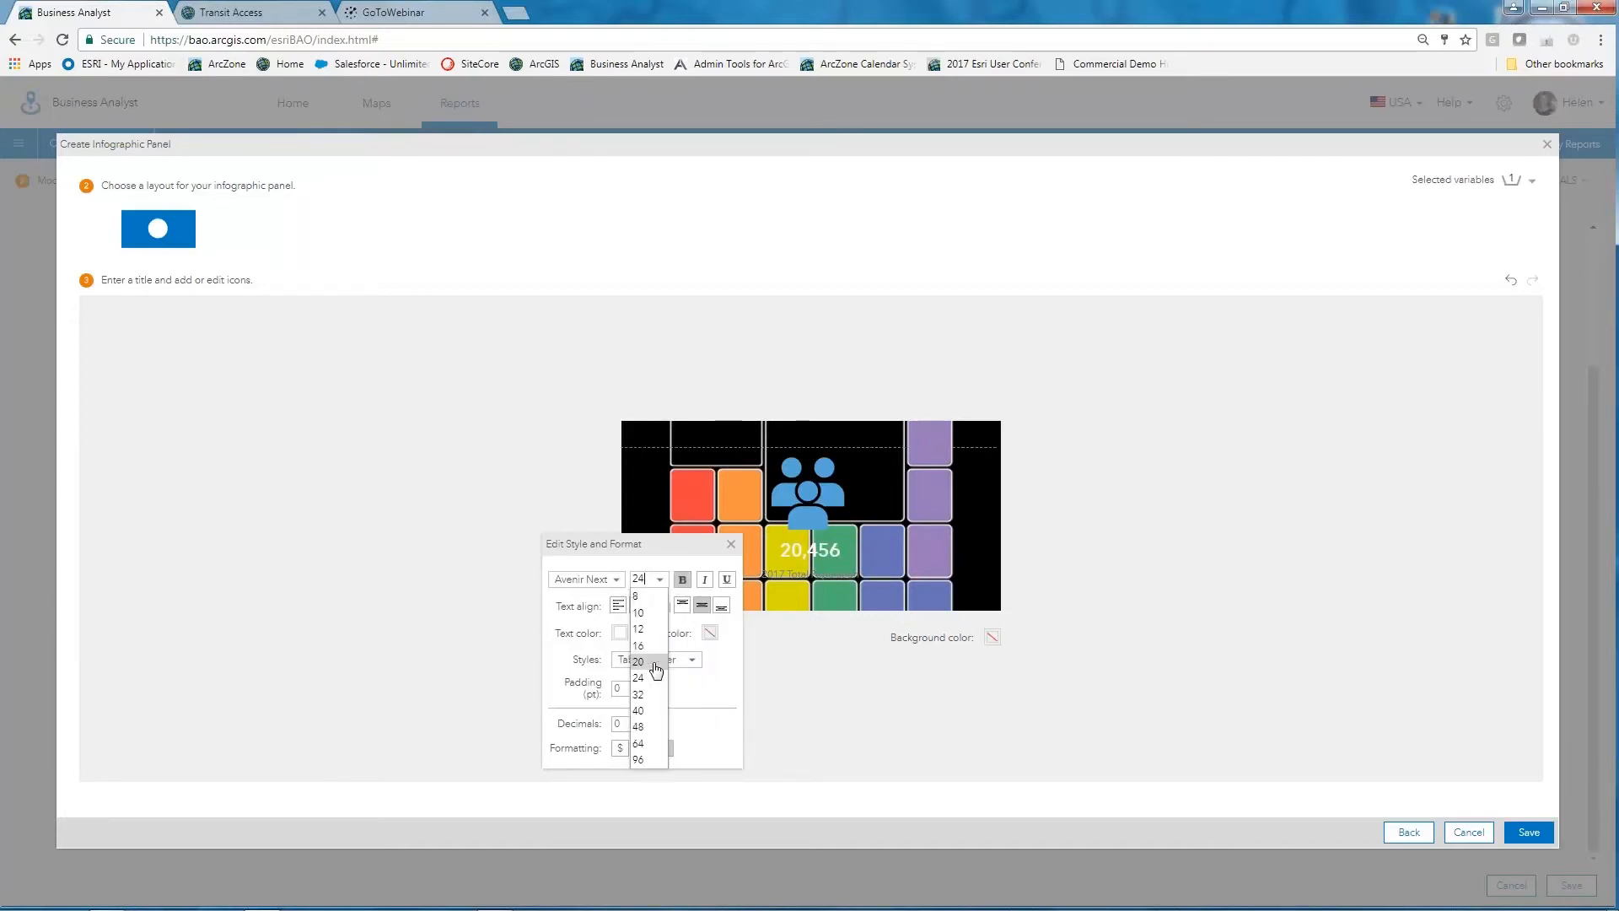
{"action": "left_click", "coordinate": [648, 736]}
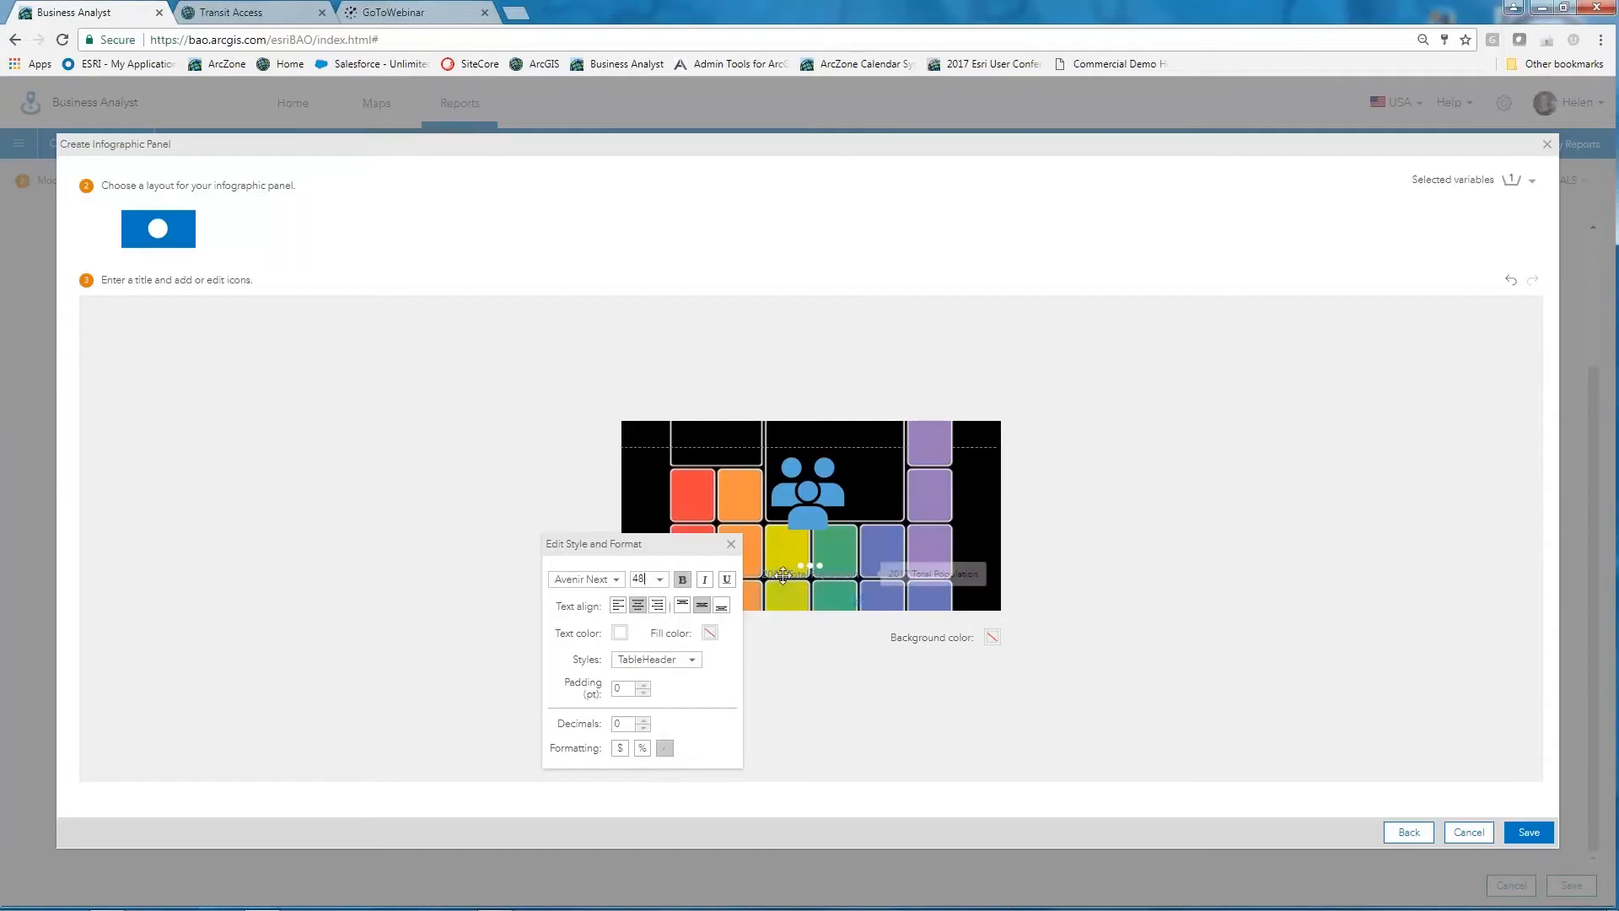
Step: Move the 2017 Total Population label lower and widen the value's text box on both sides to fit the number
{"action": "left_click", "coordinate": [812, 569]}
{"action": "left_click_drag", "start_coordinate": [812, 567], "coordinate": [817, 588]}
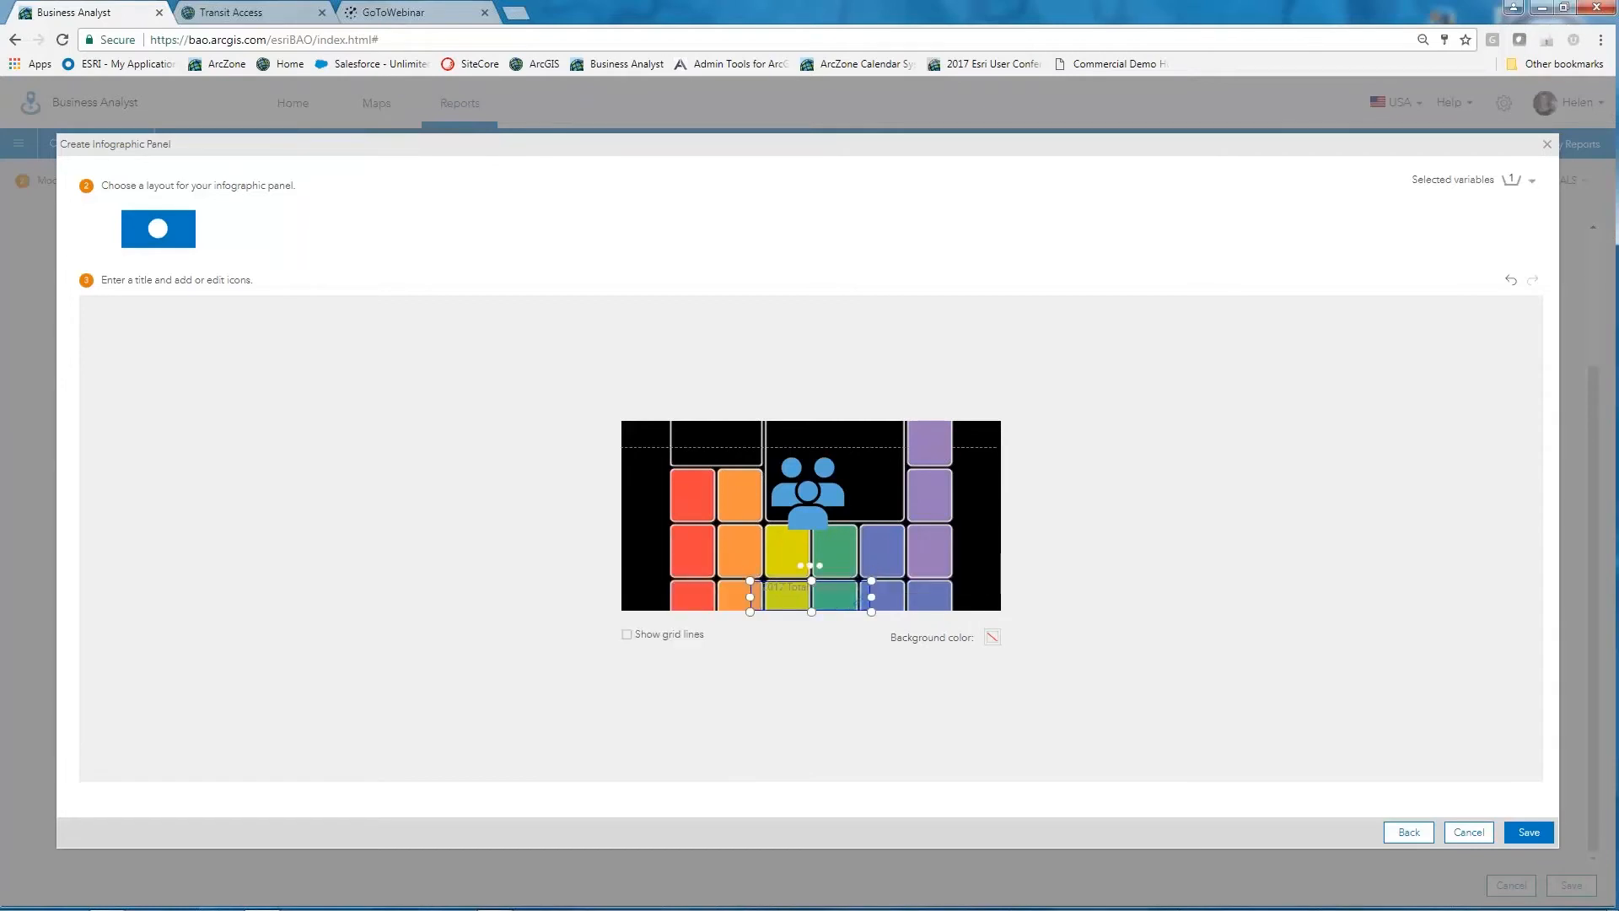
{"action": "left_click", "coordinate": [808, 562]}
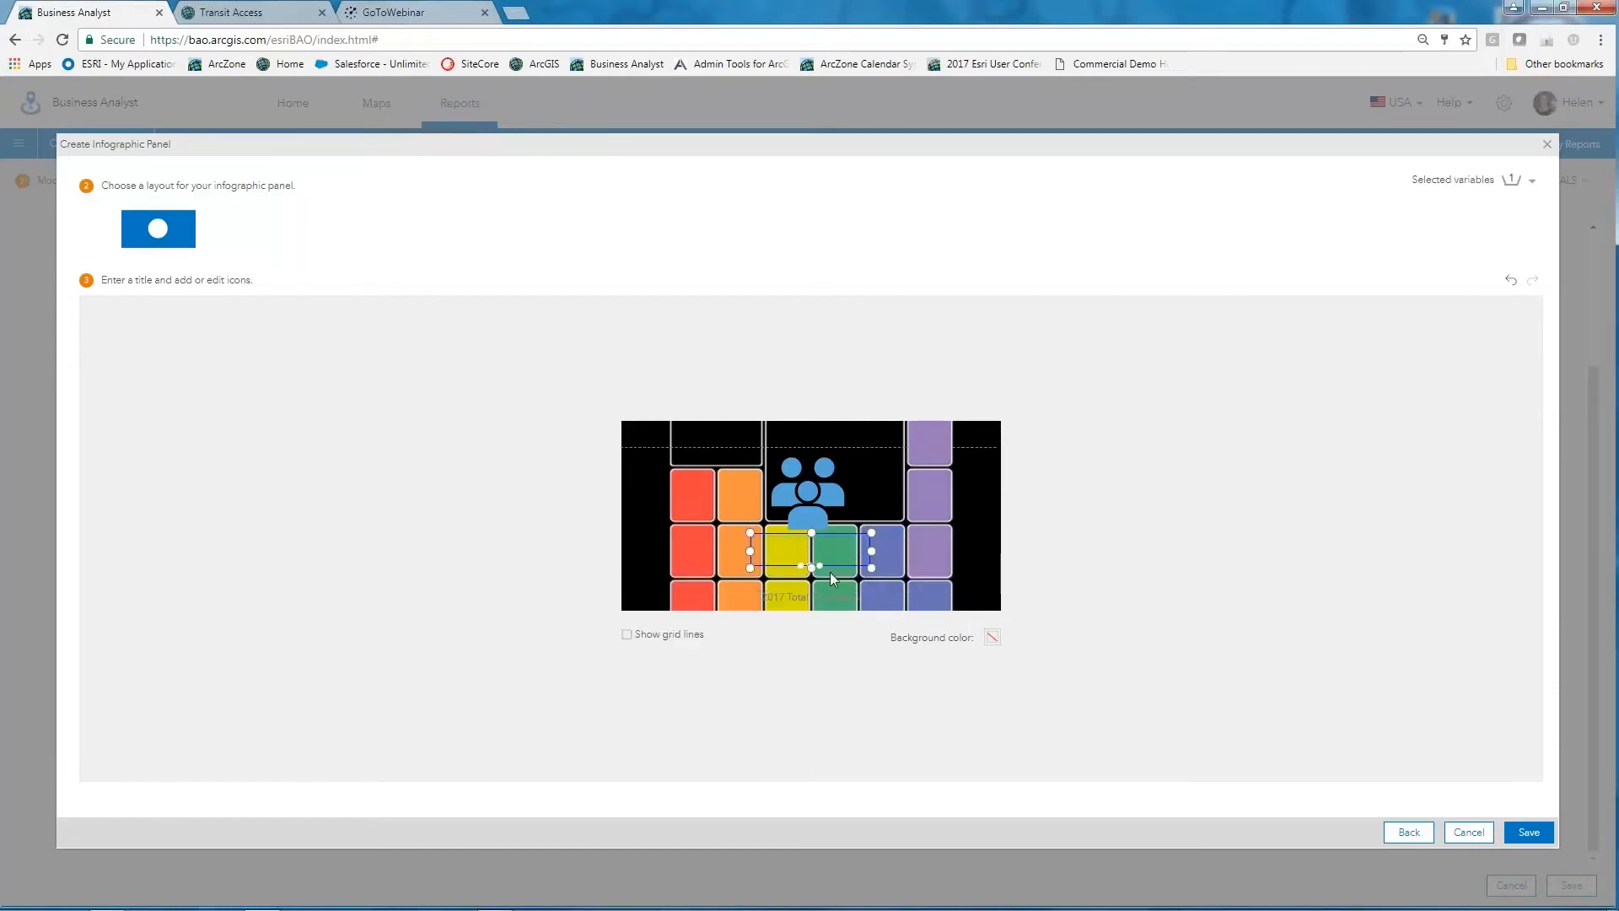
{"action": "left_click_drag", "start_coordinate": [750, 551], "coordinate": [718, 551]}
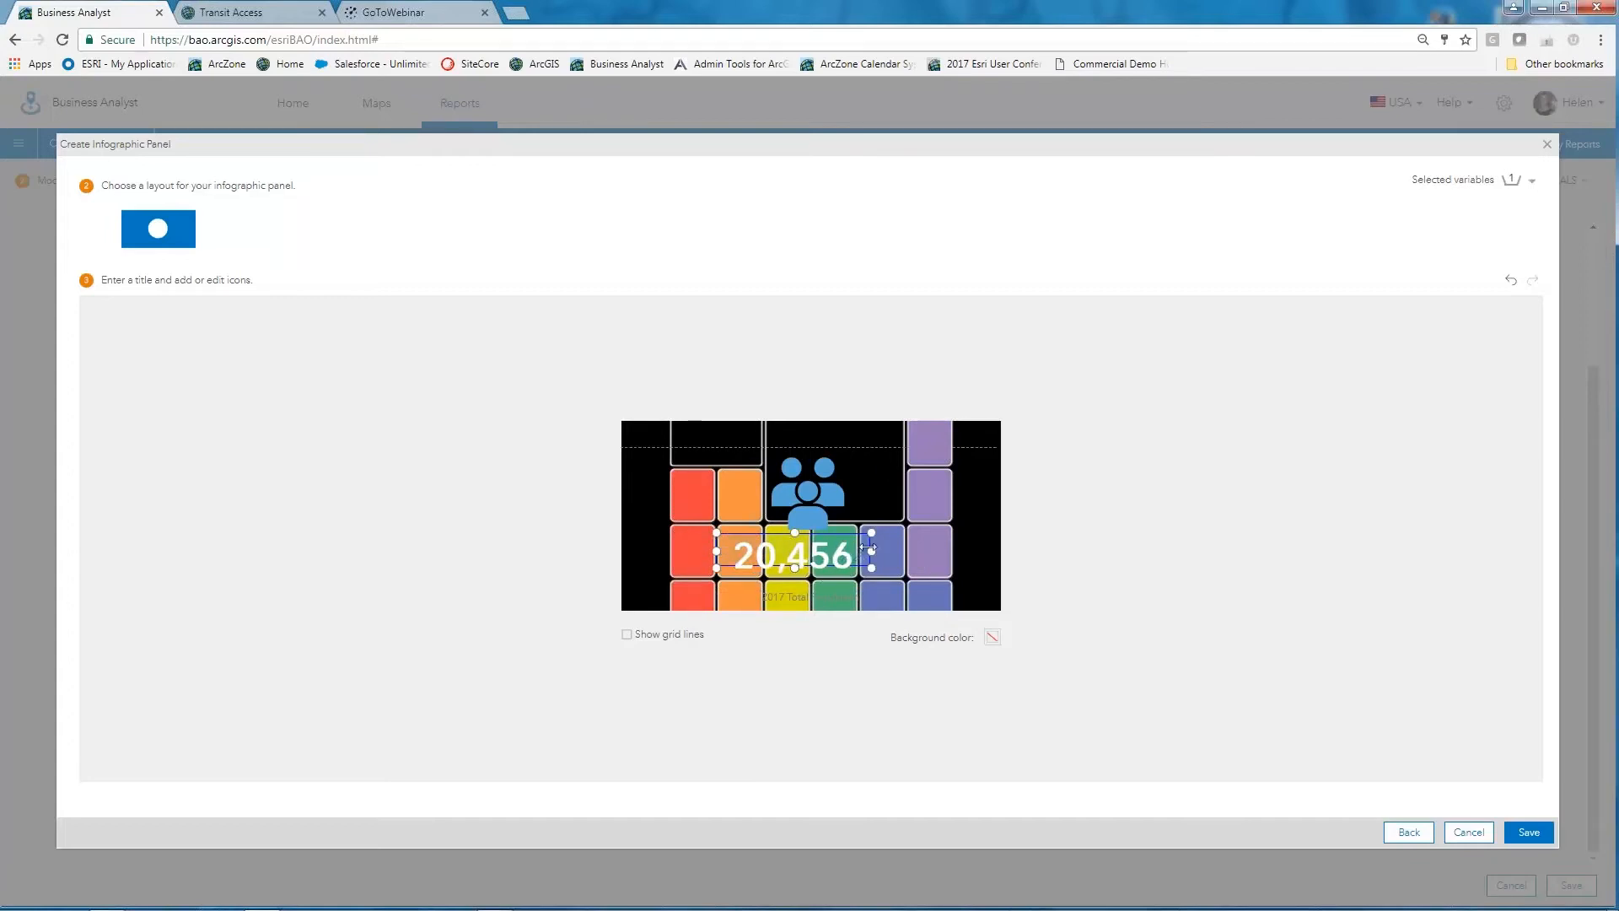
{"action": "left_click_drag", "start_coordinate": [871, 550], "coordinate": [903, 549]}
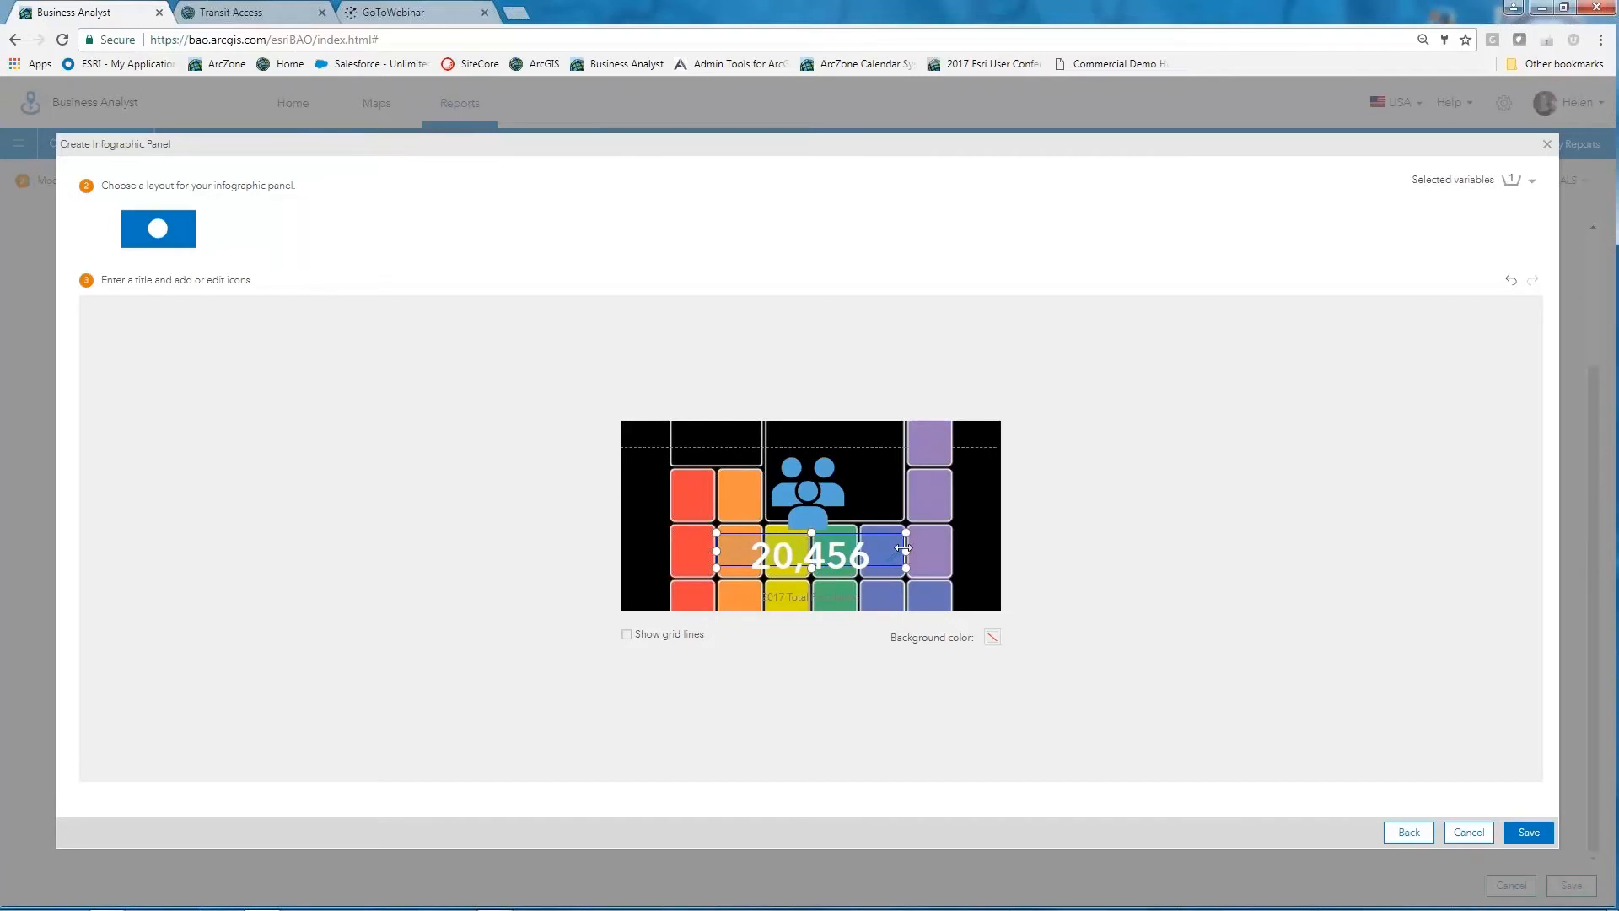
Step: Save the new infographic panel with the title PopOne
{"action": "left_click", "coordinate": [1526, 832]}
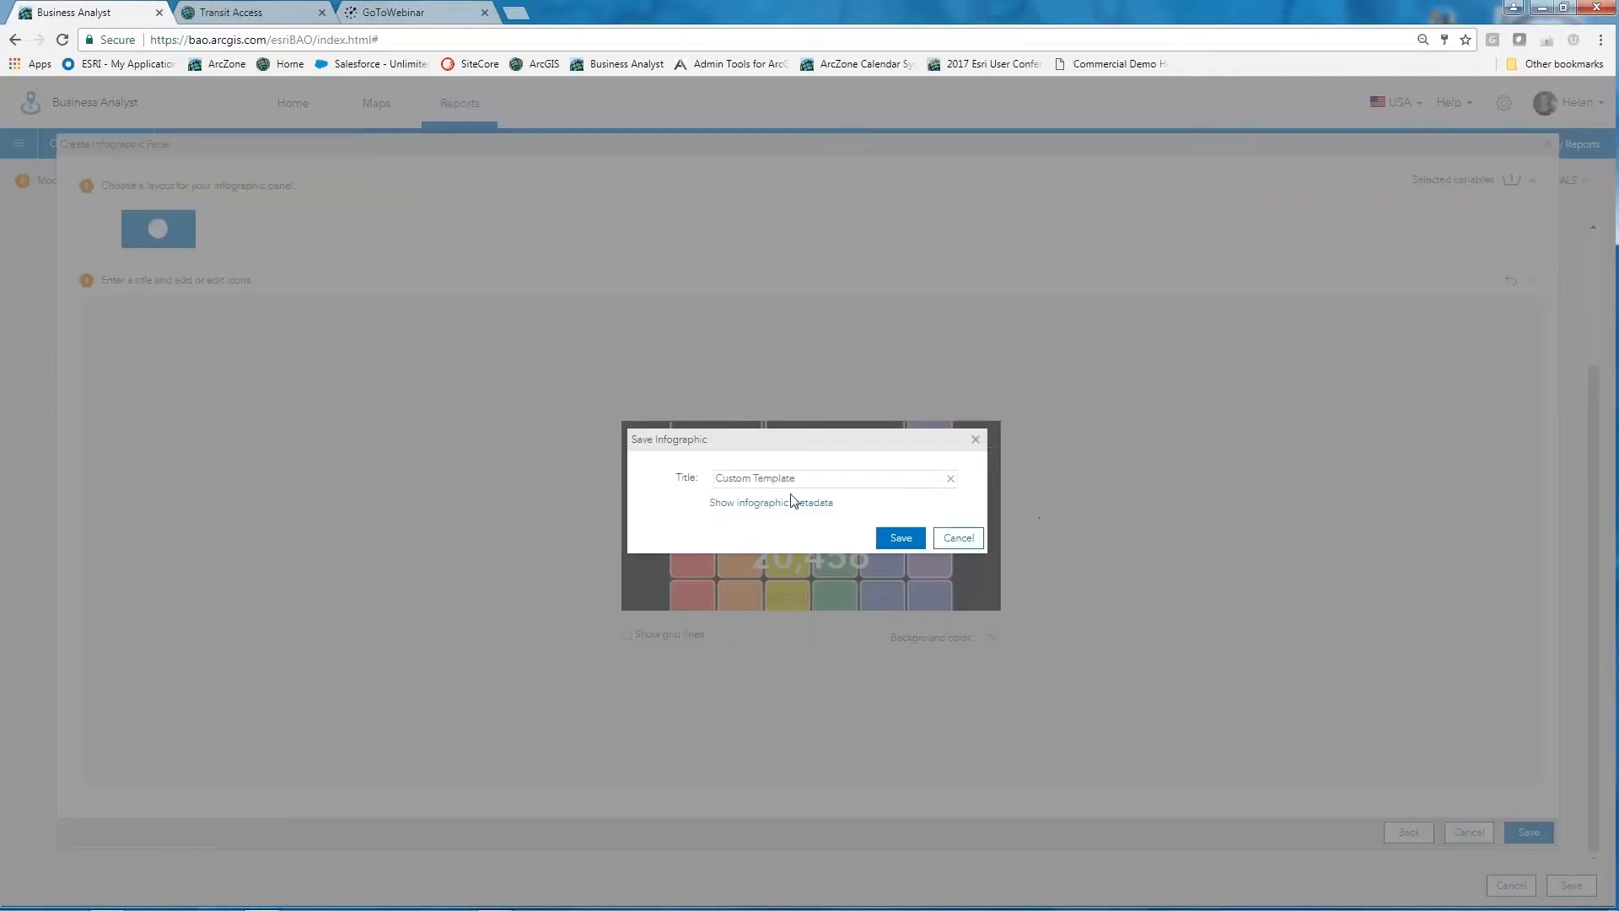
{"action": "left_click_drag", "start_coordinate": [796, 478], "coordinate": [649, 480]}
{"action": "type", "text": "PopOne"}
{"action": "key", "text": "Return"}
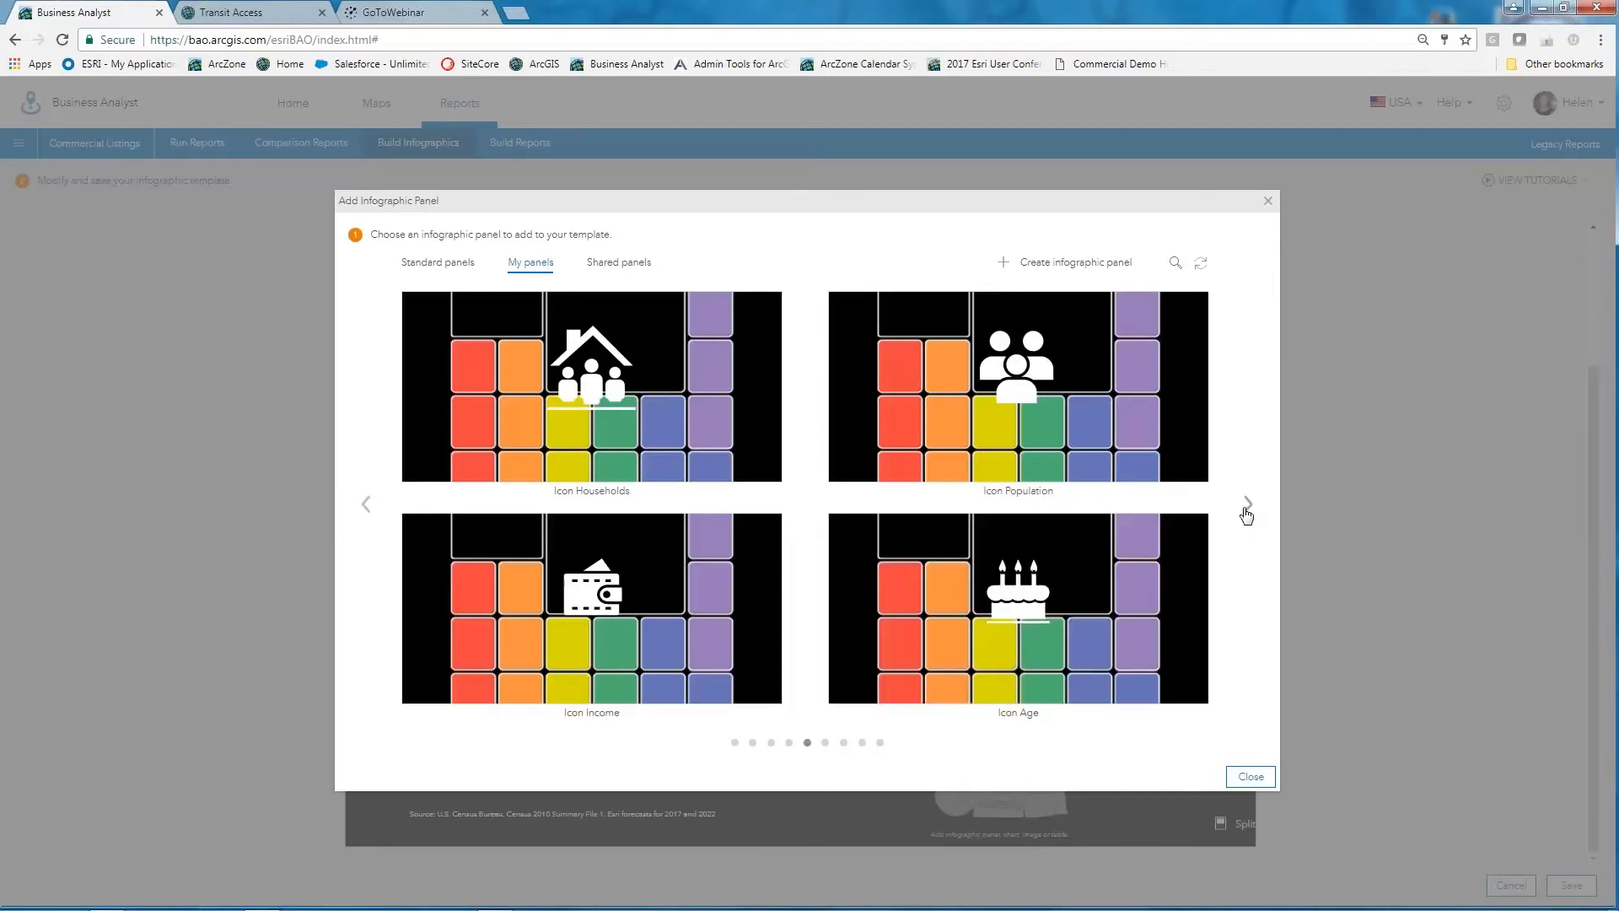
Step: Find the saved PopOne panel among the personal infographic panels and add it to the template's empty yellow tile
{"action": "left_click", "coordinate": [1246, 509]}
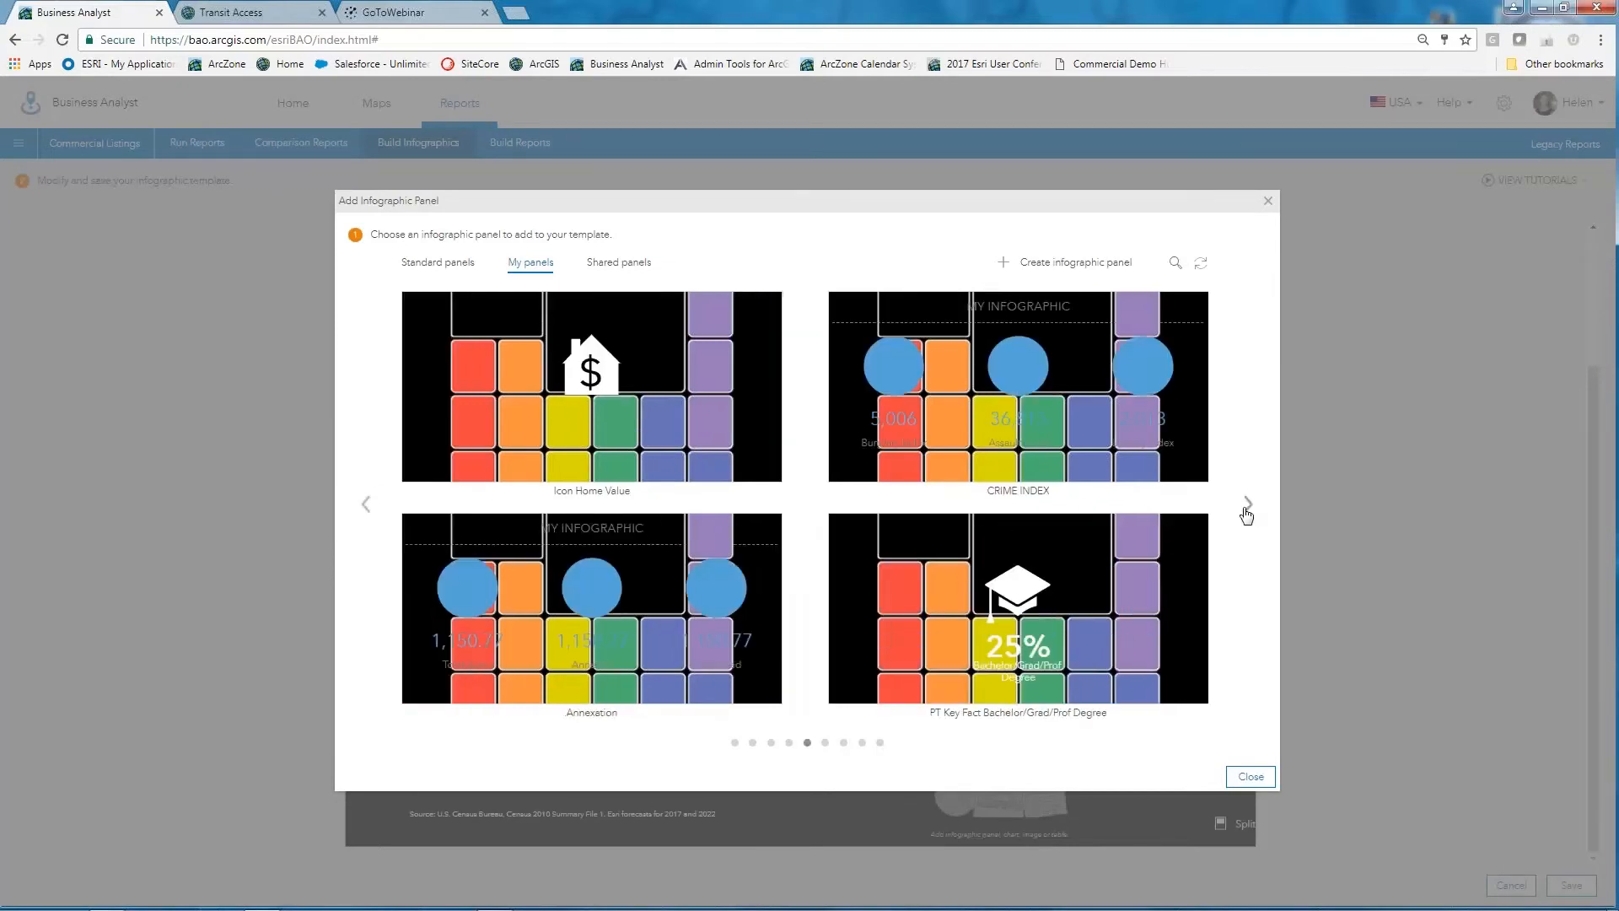
{"action": "left_click", "coordinate": [369, 506]}
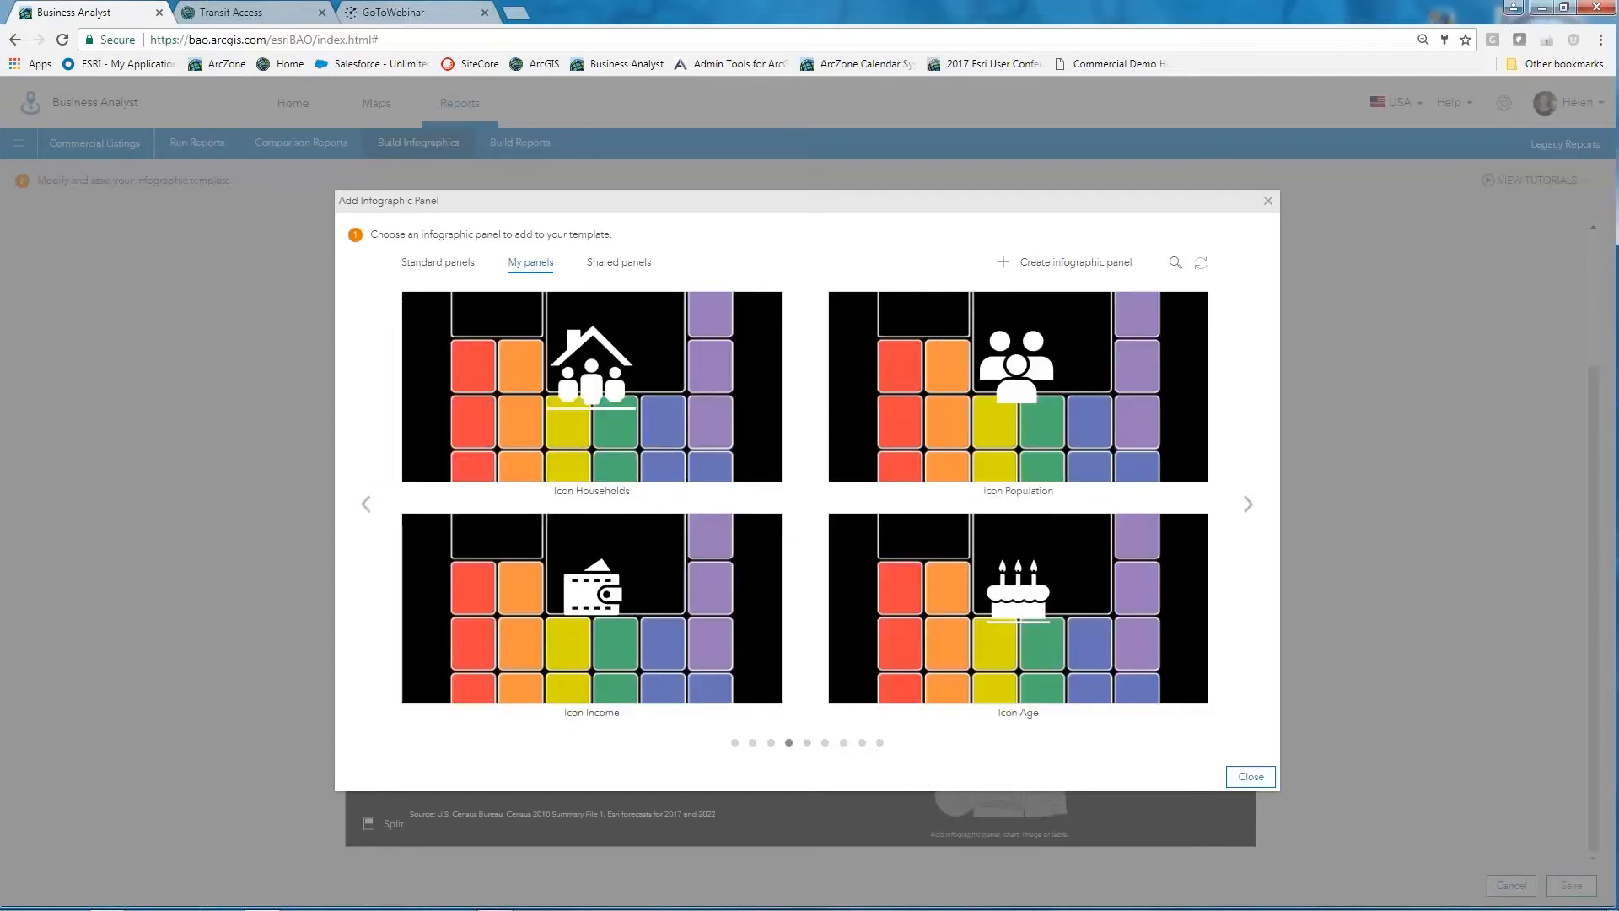
{"action": "left_click", "coordinate": [368, 506]}
{"action": "left_click", "coordinate": [369, 506]}
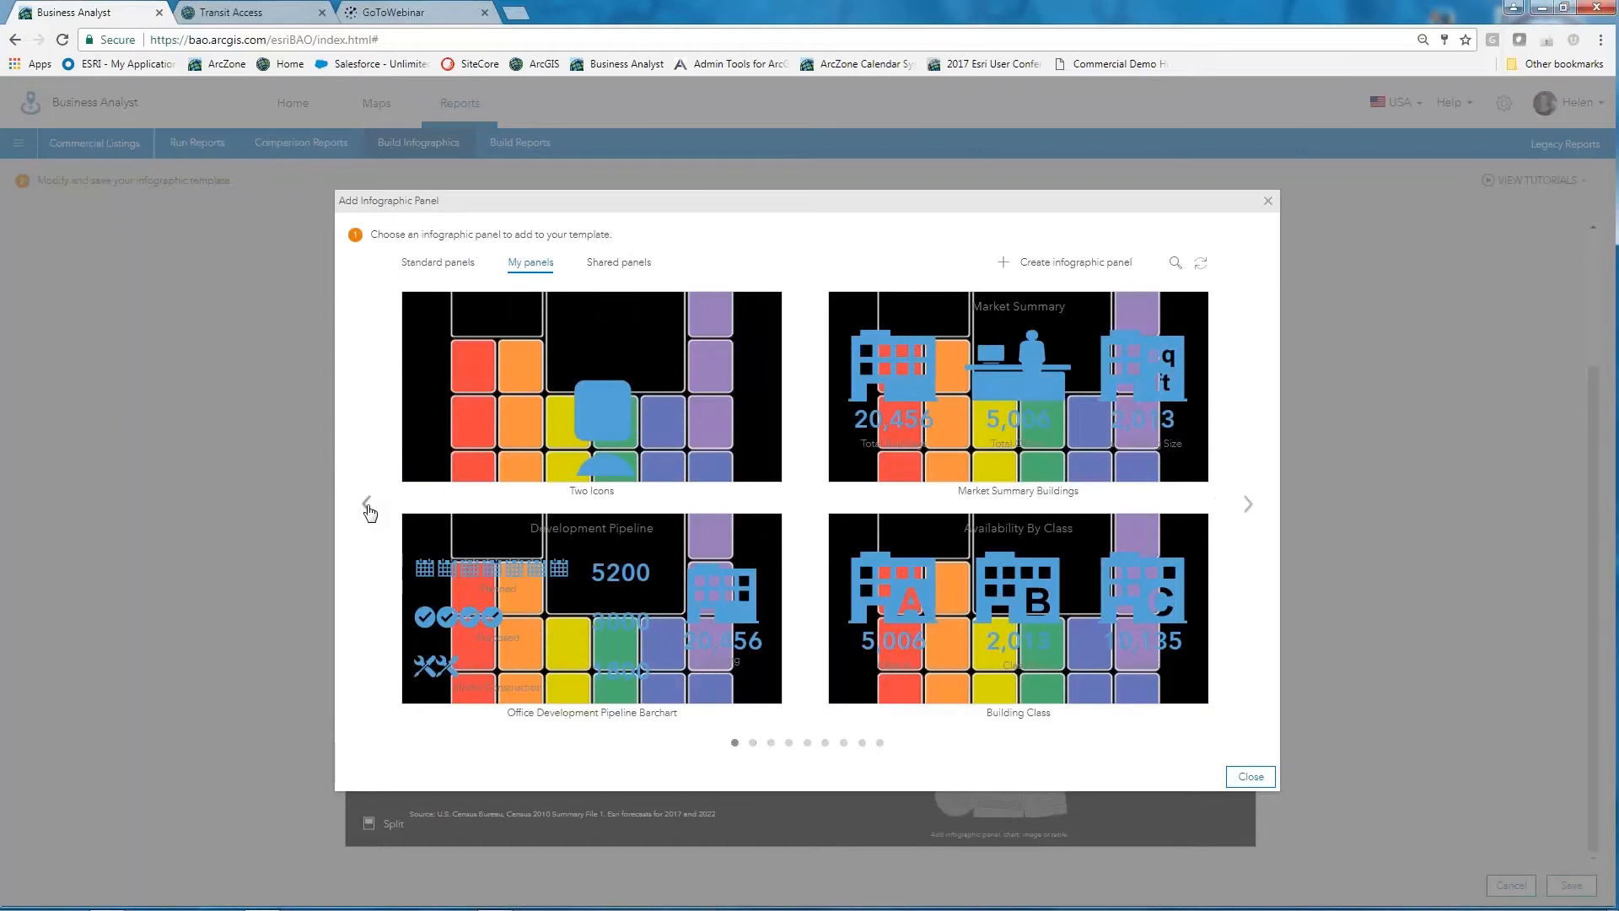
{"action": "left_click", "coordinate": [367, 508]}
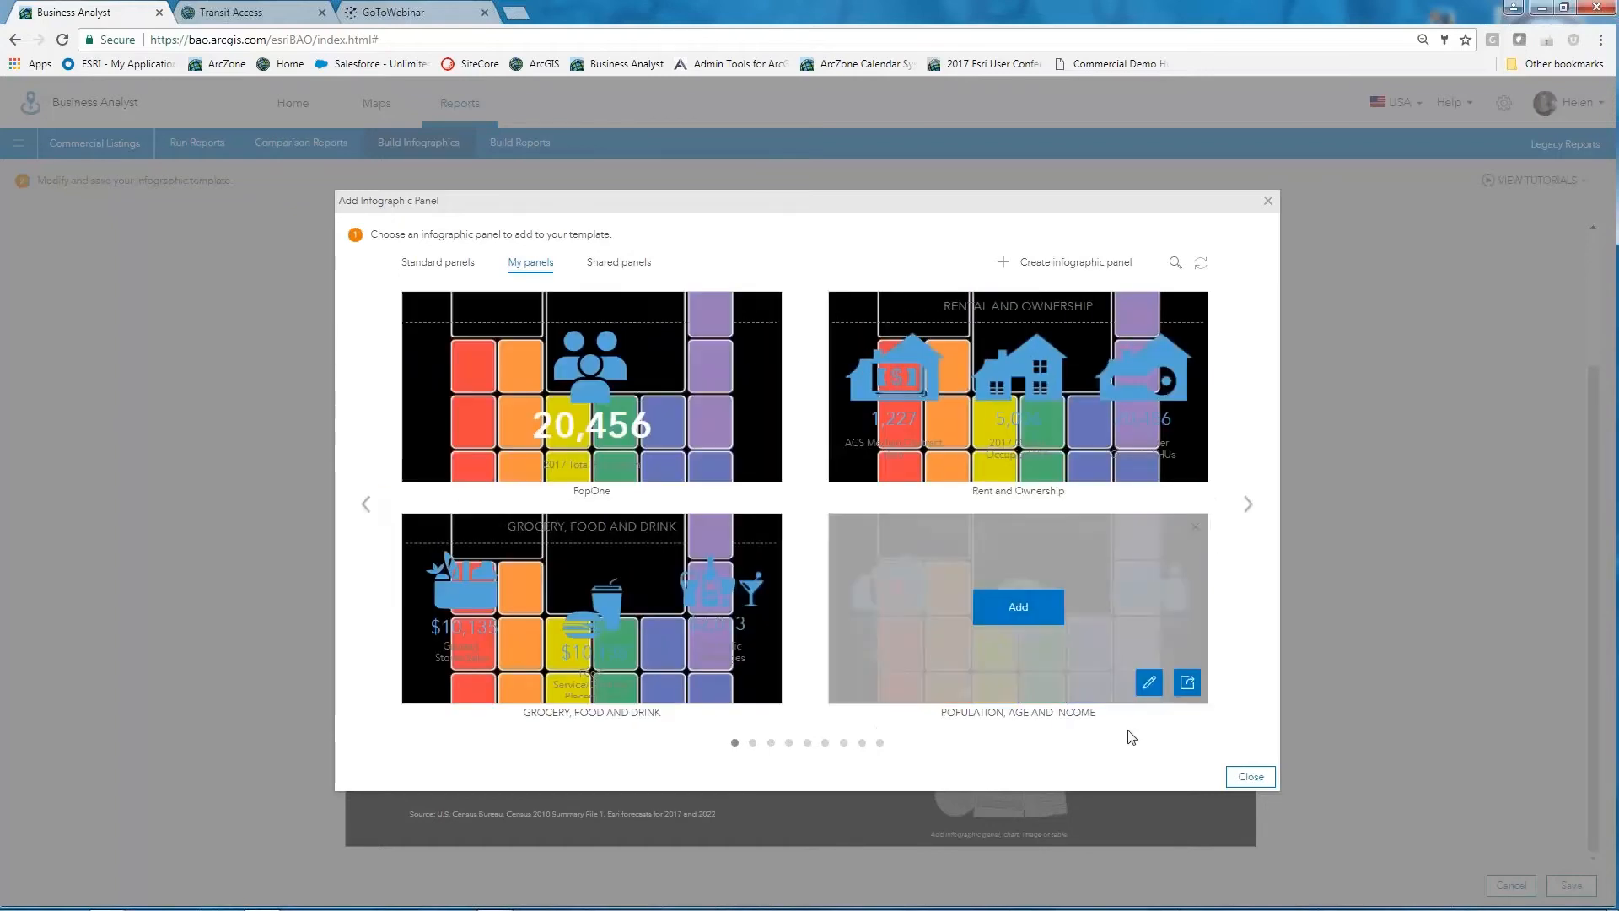
{"action": "mouse_move", "coordinate": [589, 398]}
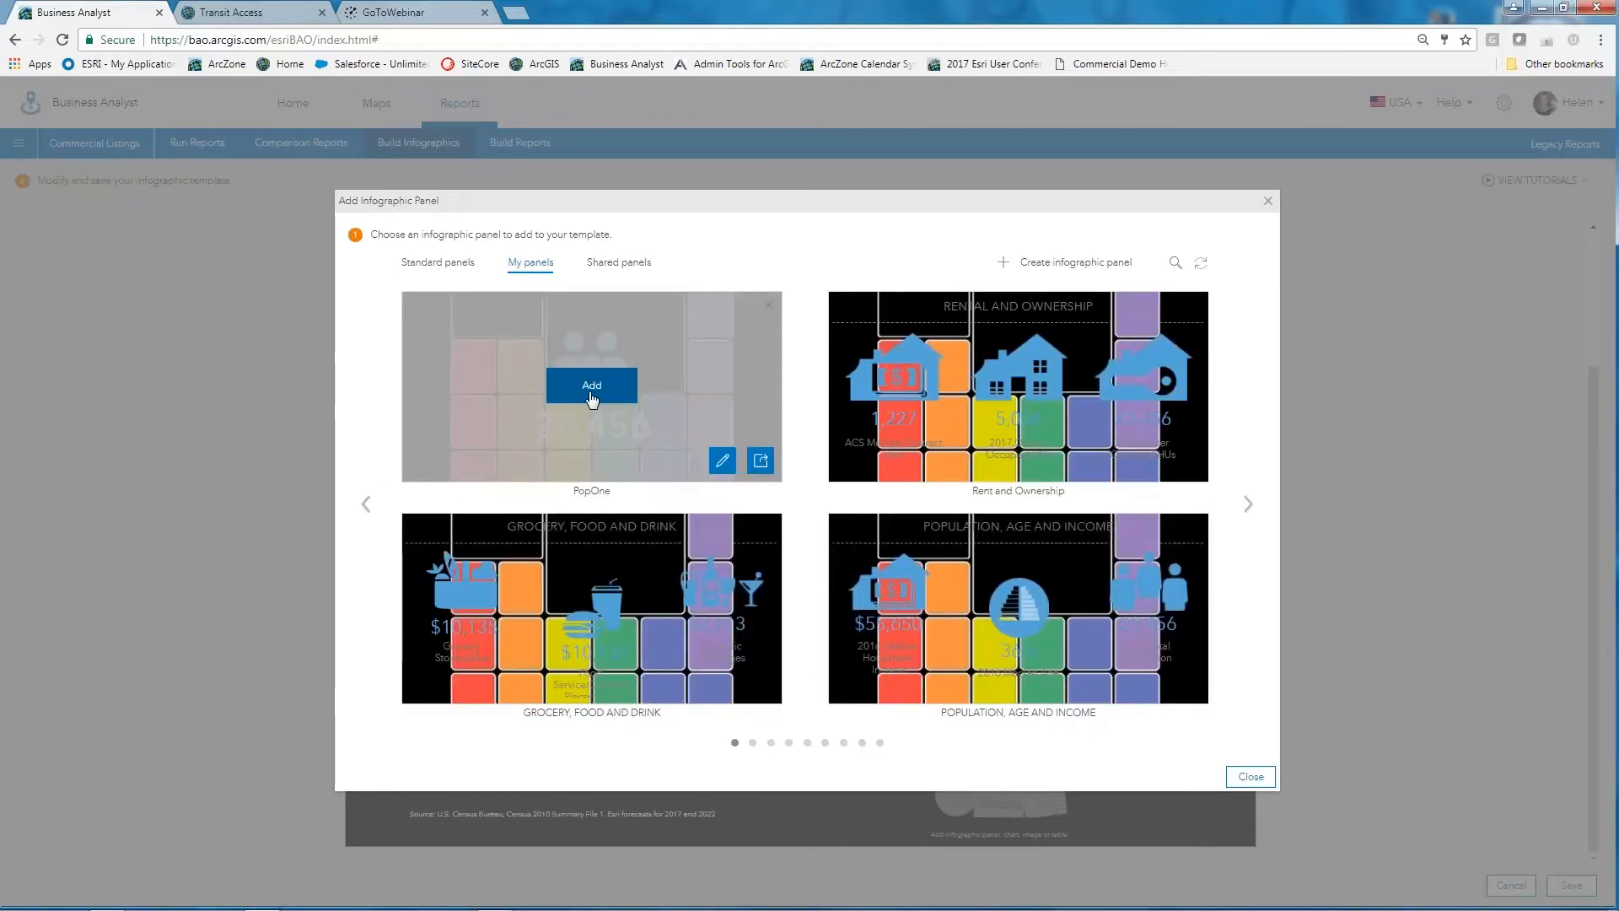
{"action": "left_click", "coordinate": [592, 387]}
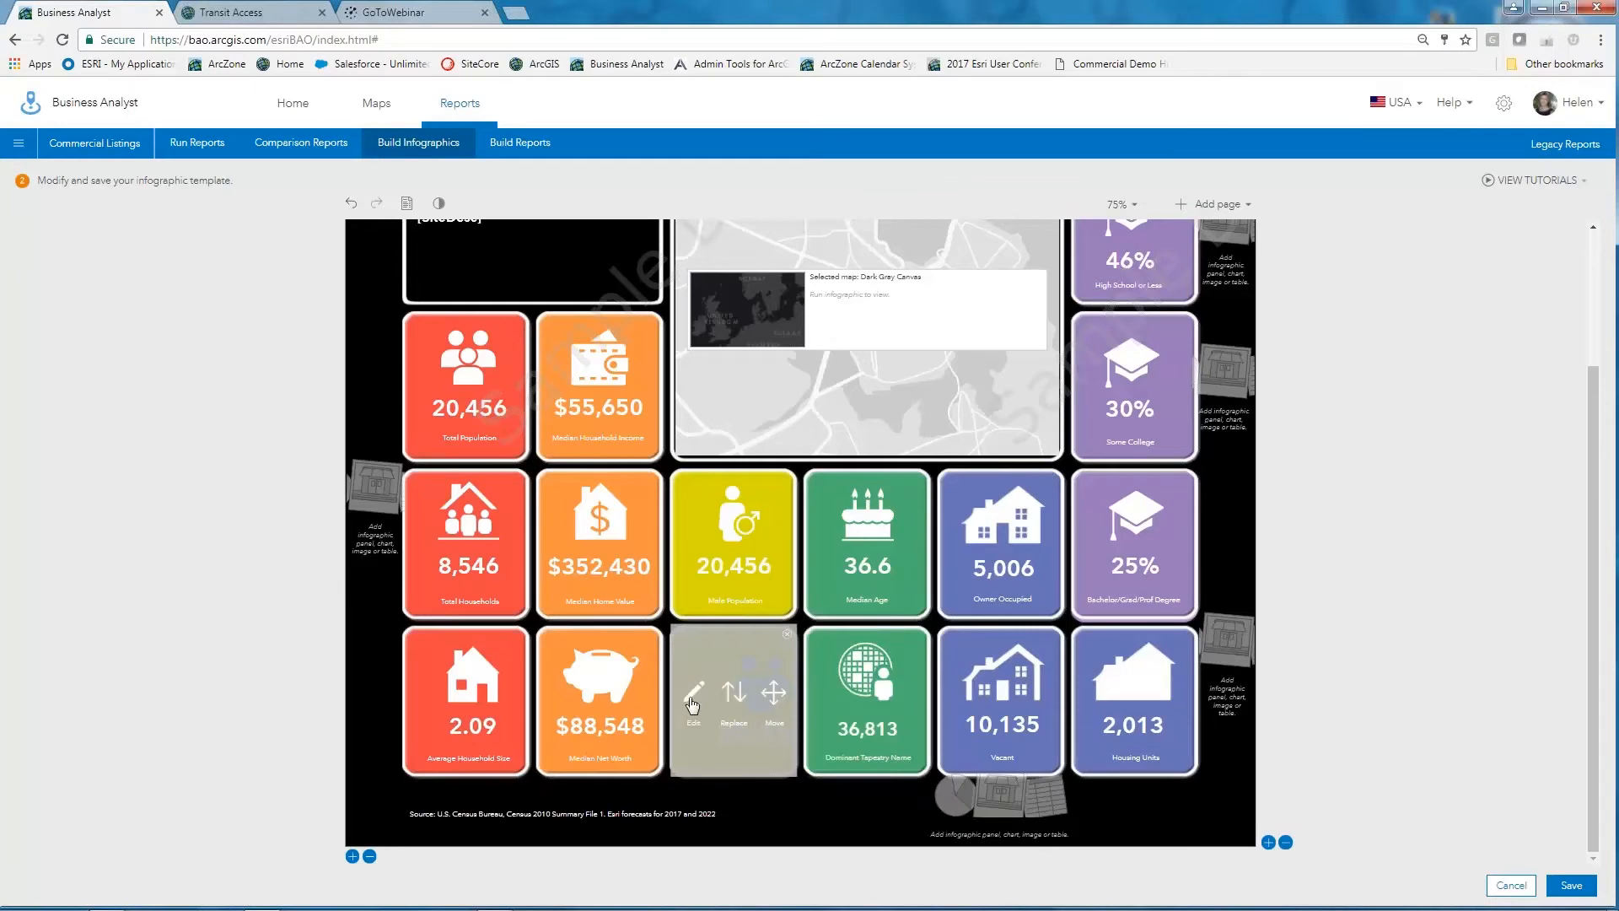
Step: Edit the PopOne panel in the yellow tile and set its people icon's border and fill colors to white
{"action": "left_click", "coordinate": [693, 695]}
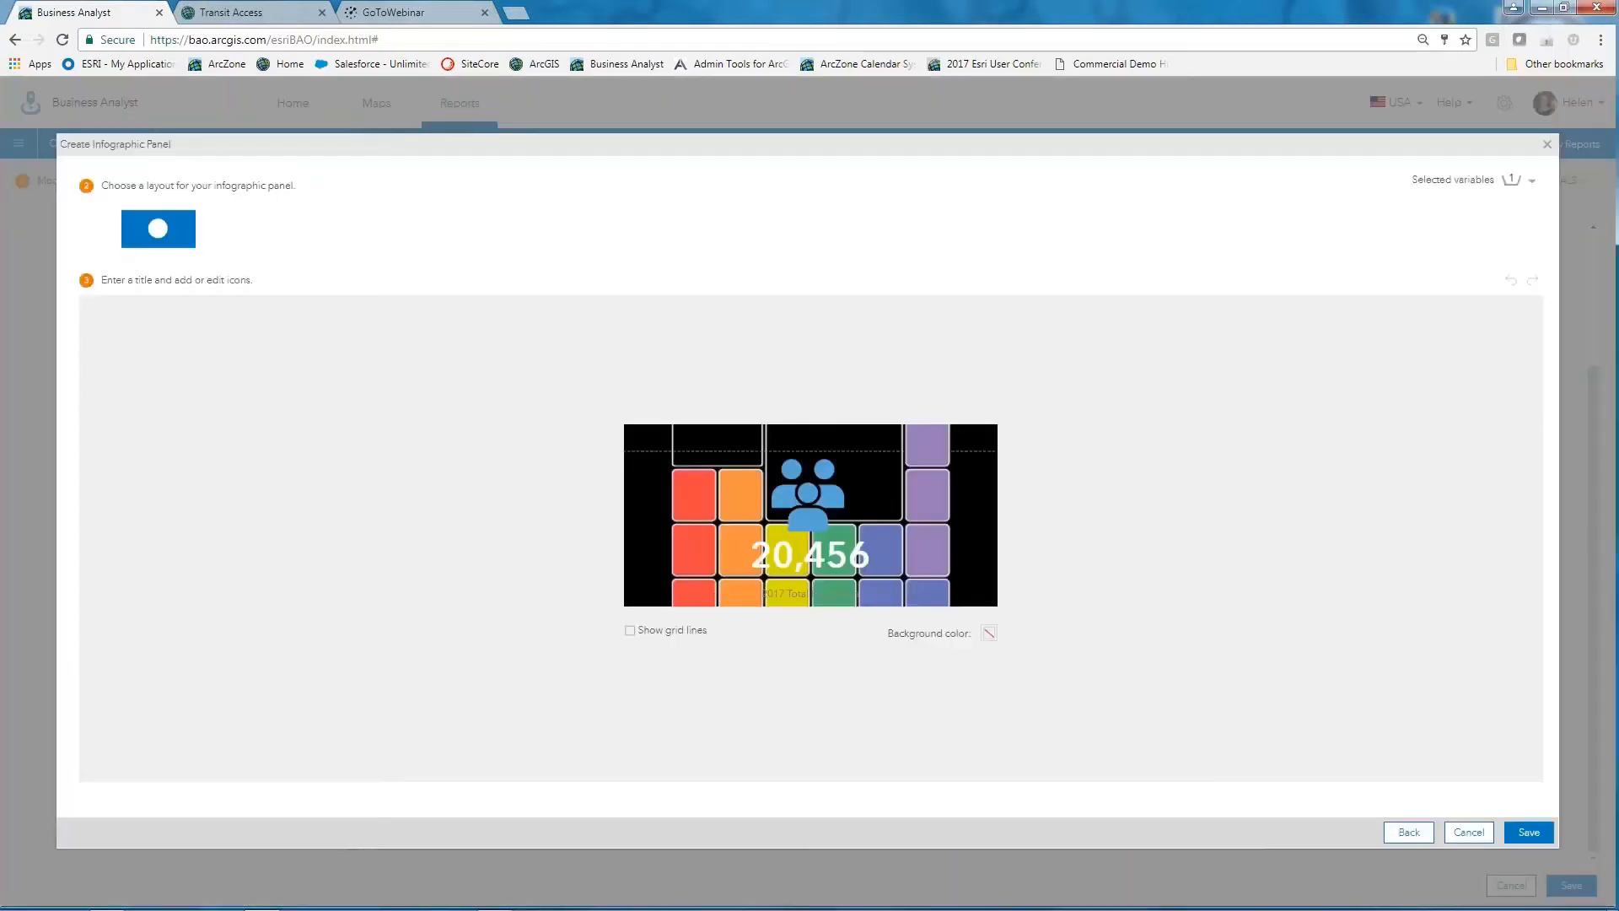
{"action": "left_click", "coordinate": [859, 528]}
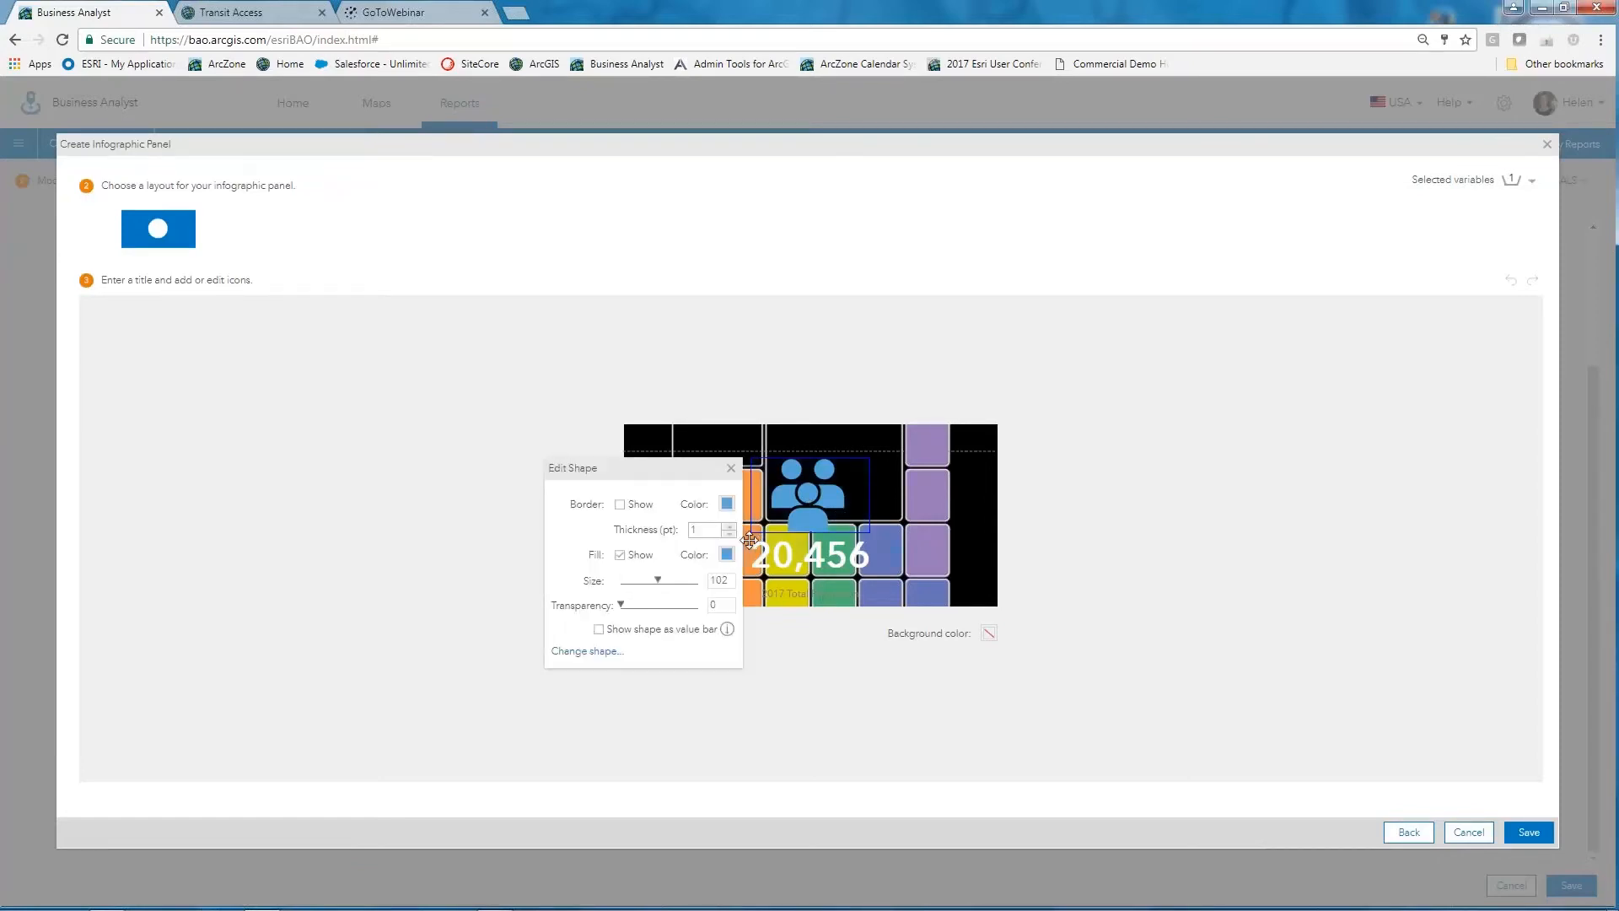
{"action": "left_click", "coordinate": [727, 503]}
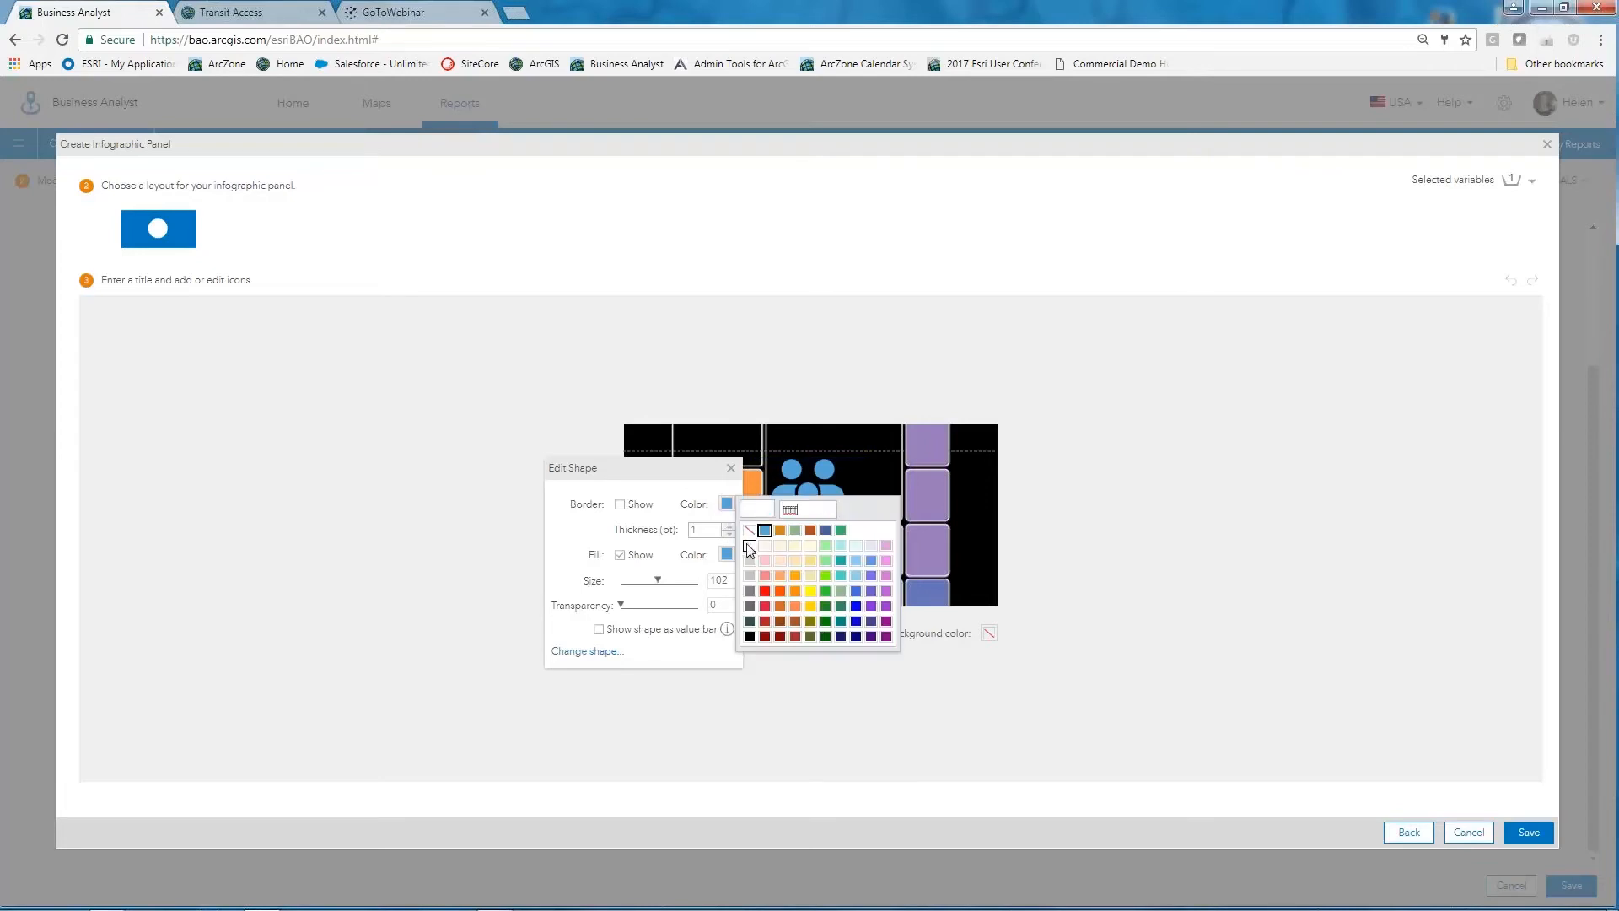
{"action": "left_click", "coordinate": [750, 547]}
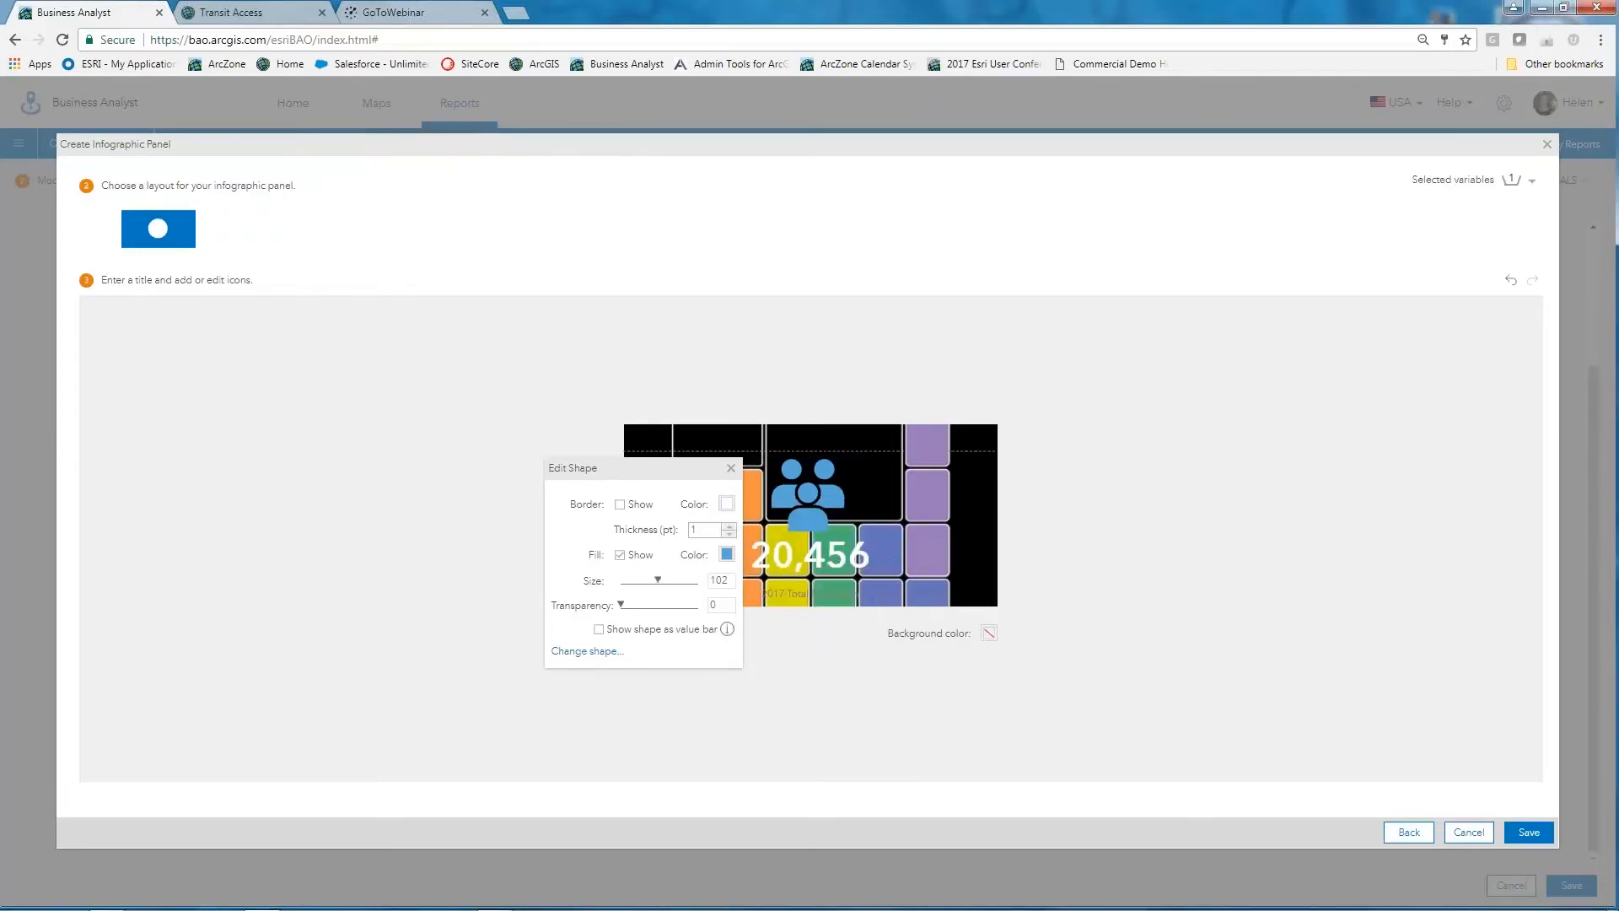
{"action": "left_click", "coordinate": [727, 554]}
{"action": "left_click", "coordinate": [753, 601]}
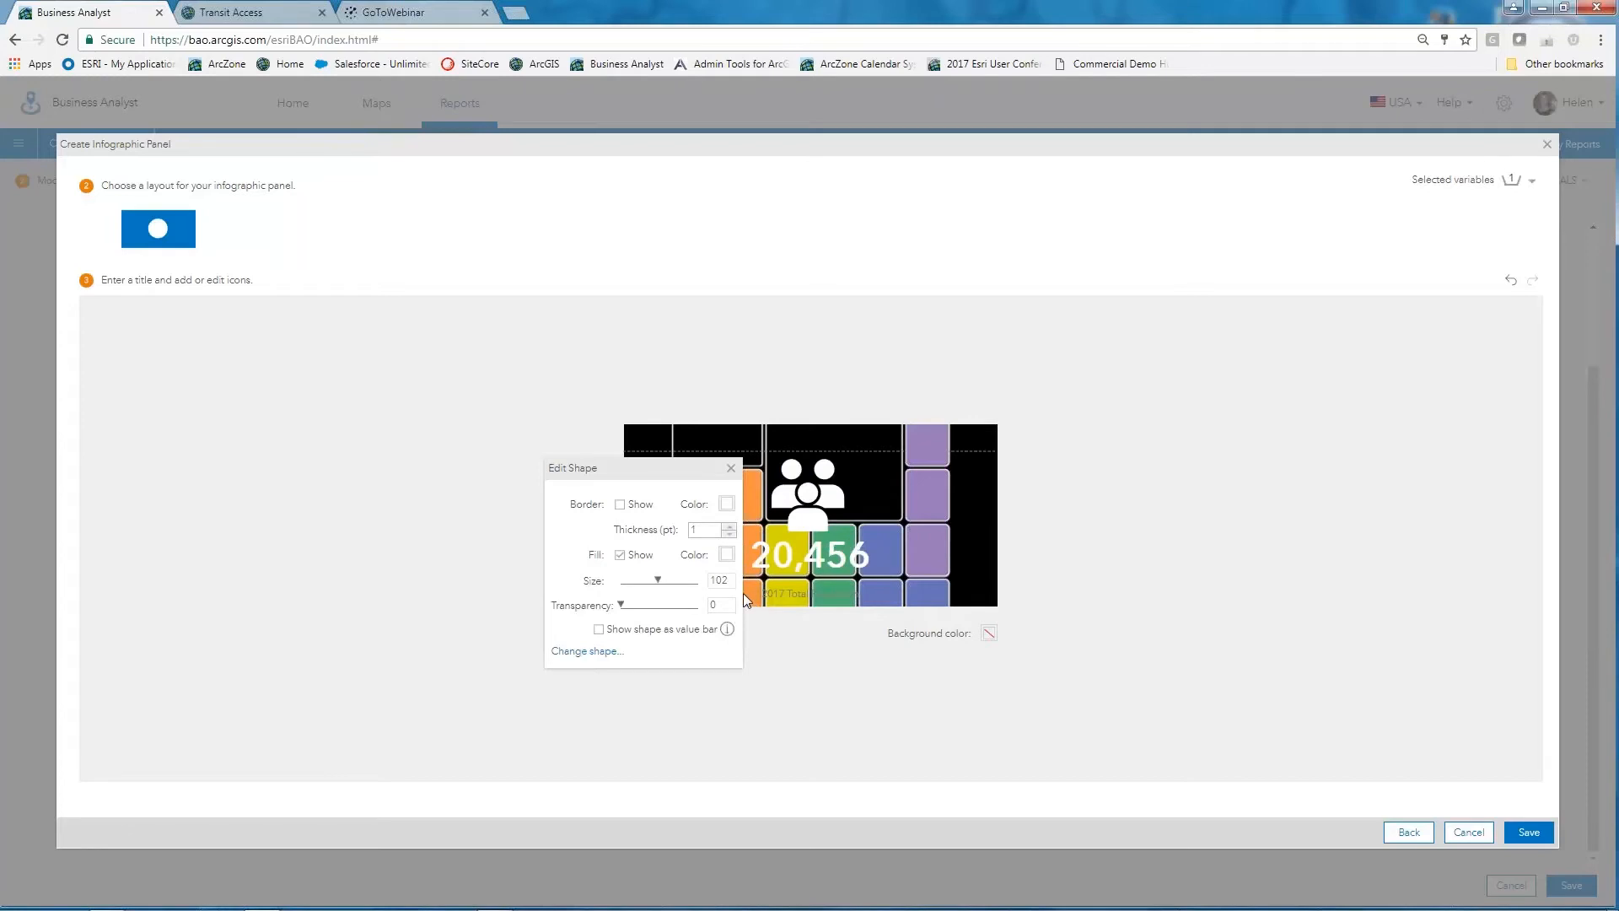
Step: Shift the panel's white people icon, population value and 2017 Total Population label to the left and save the panel
{"action": "left_click_drag", "start_coordinate": [814, 497], "coordinate": [775, 498]}
{"action": "left_click", "coordinate": [794, 561]}
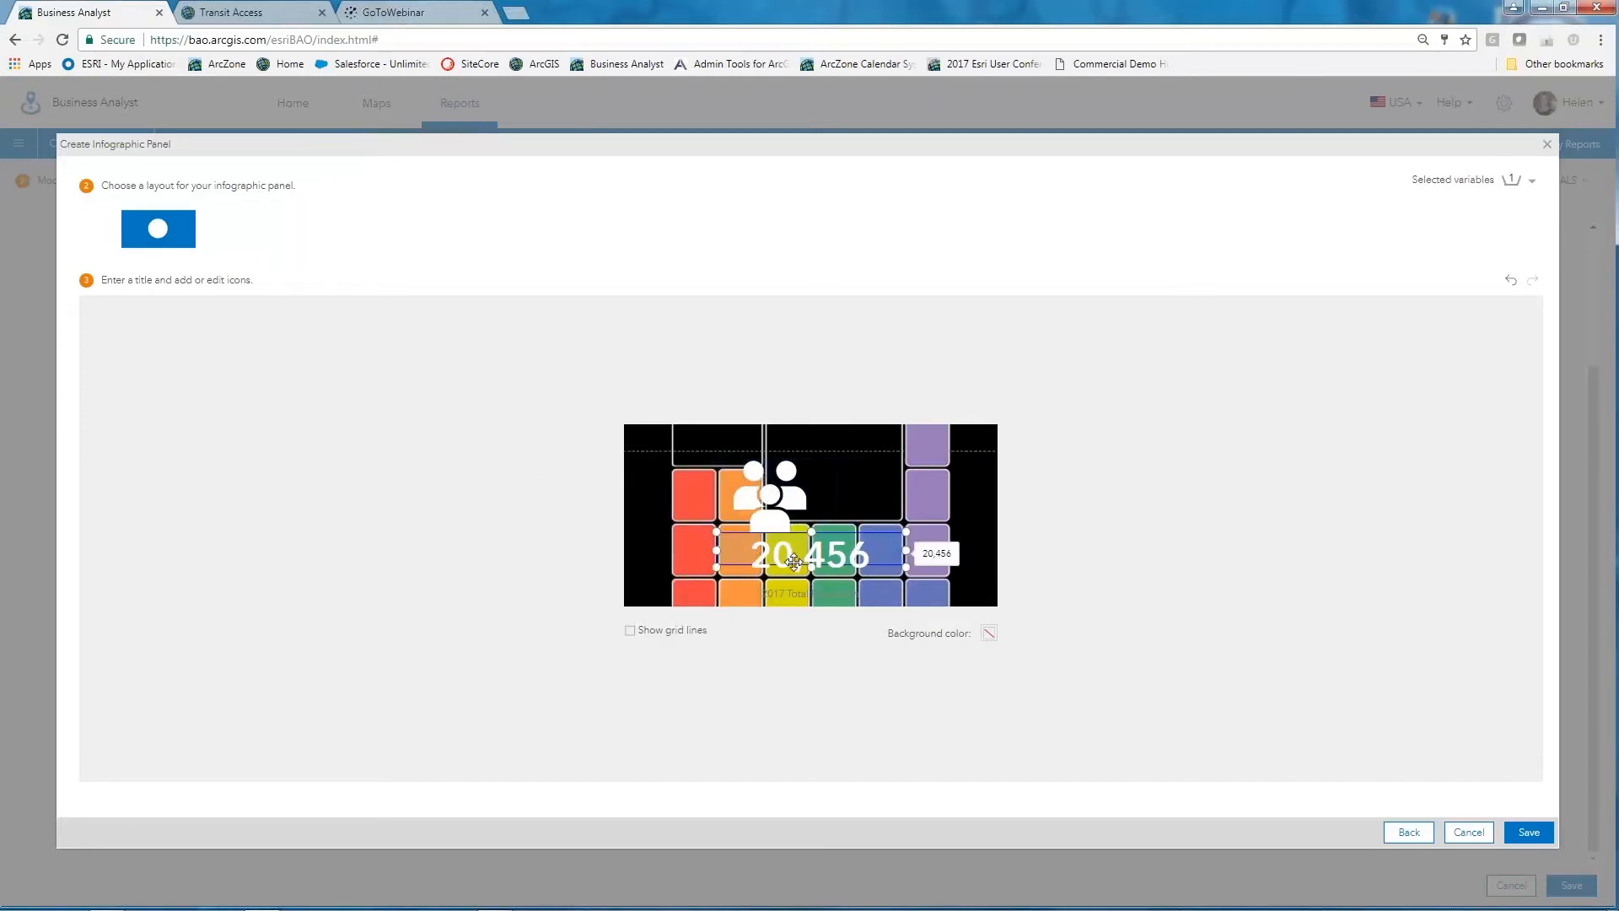
{"action": "left_click_drag", "start_coordinate": [794, 560], "coordinate": [756, 556]}
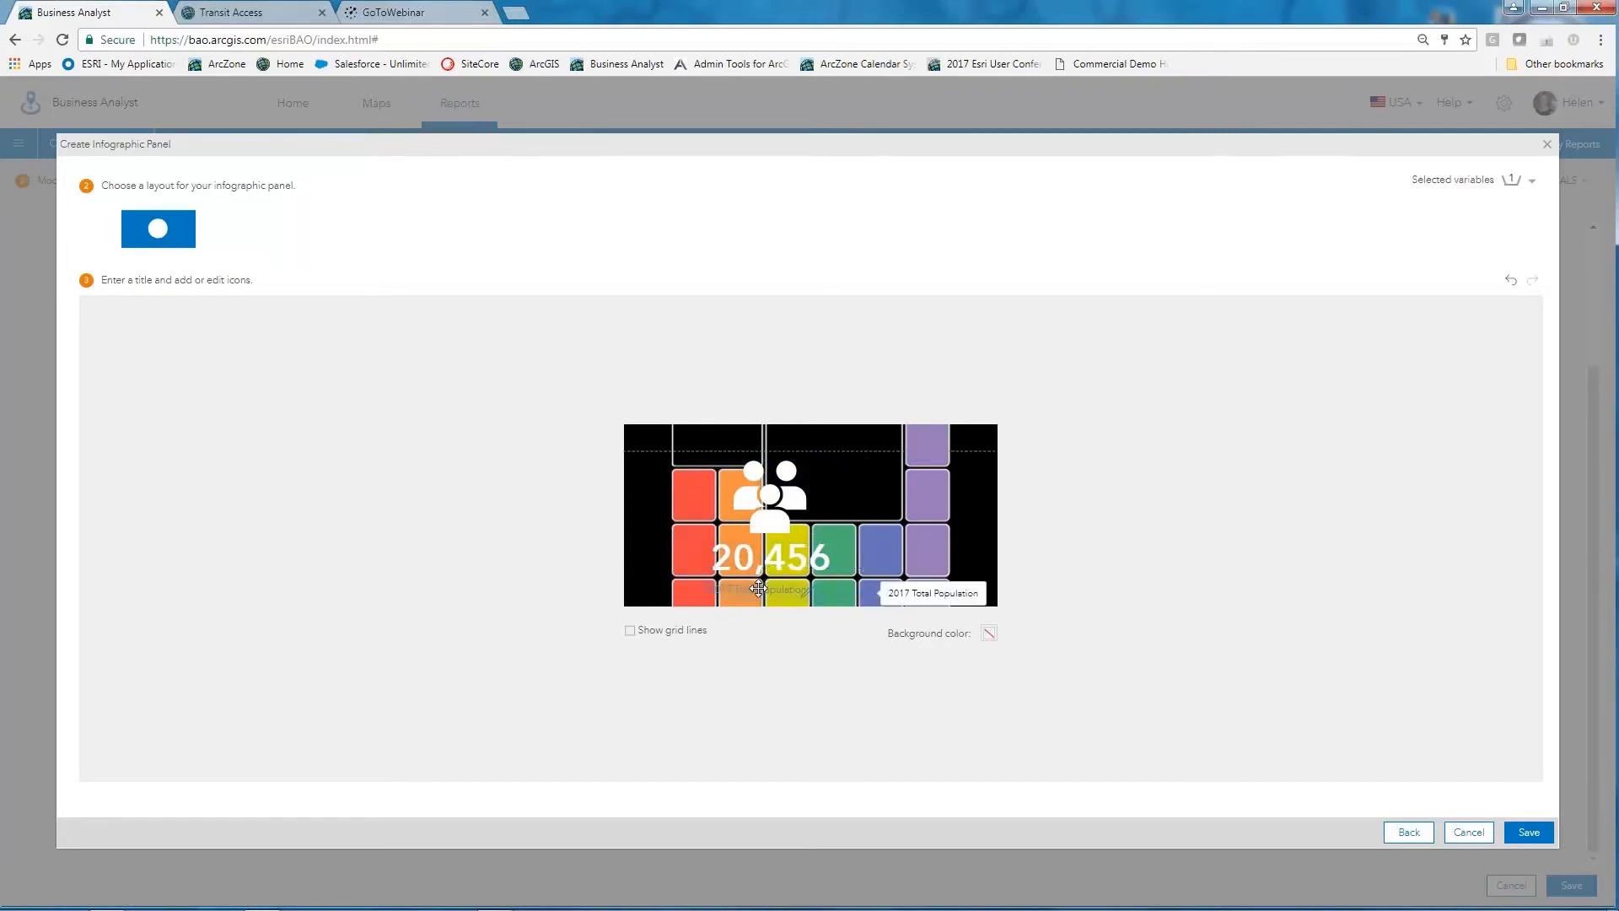
{"action": "left_click", "coordinate": [1527, 833]}
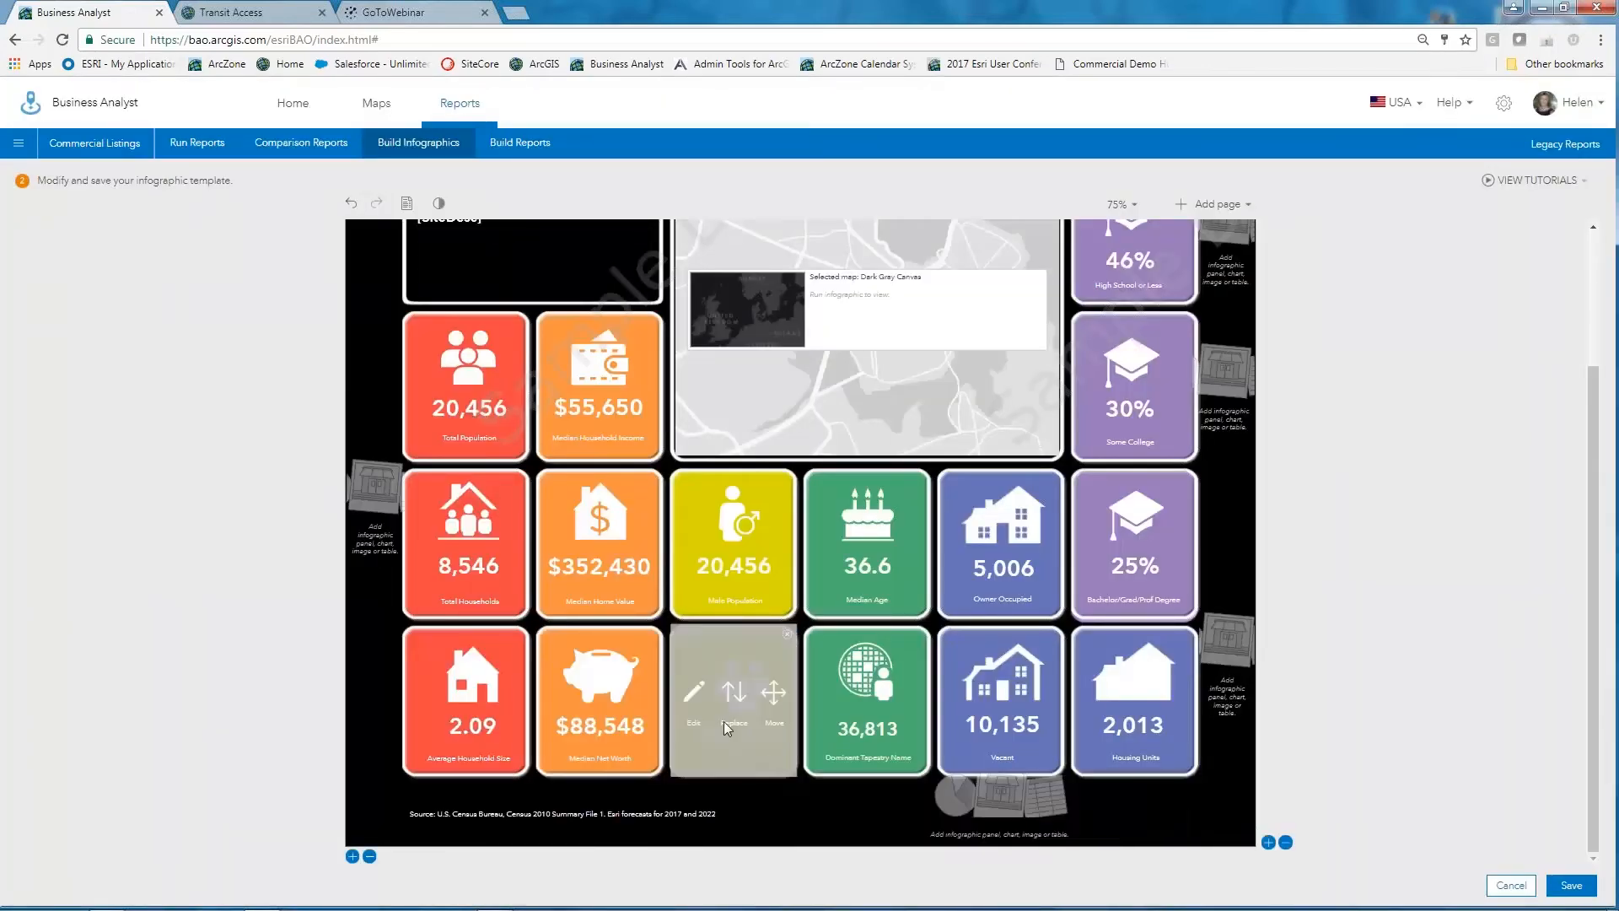
Step: Reopen the yellow tile's panel, nudge its icon, value and label farther left toward the tile's center, and save it
{"action": "left_click", "coordinate": [727, 694]}
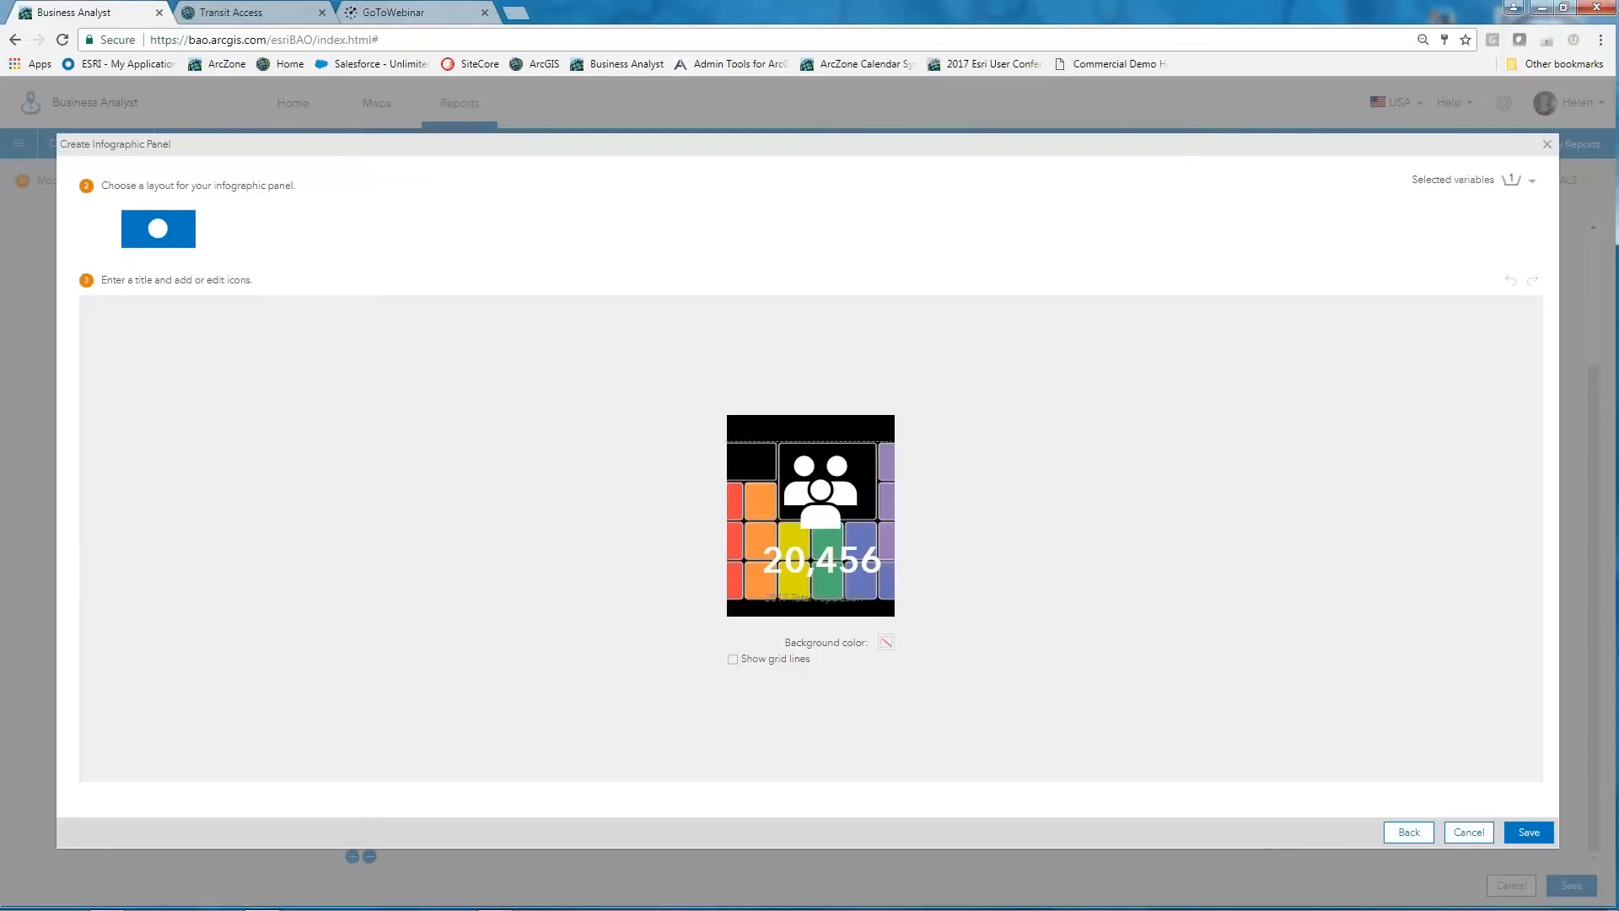
{"action": "left_click_drag", "start_coordinate": [812, 502], "coordinate": [790, 503]}
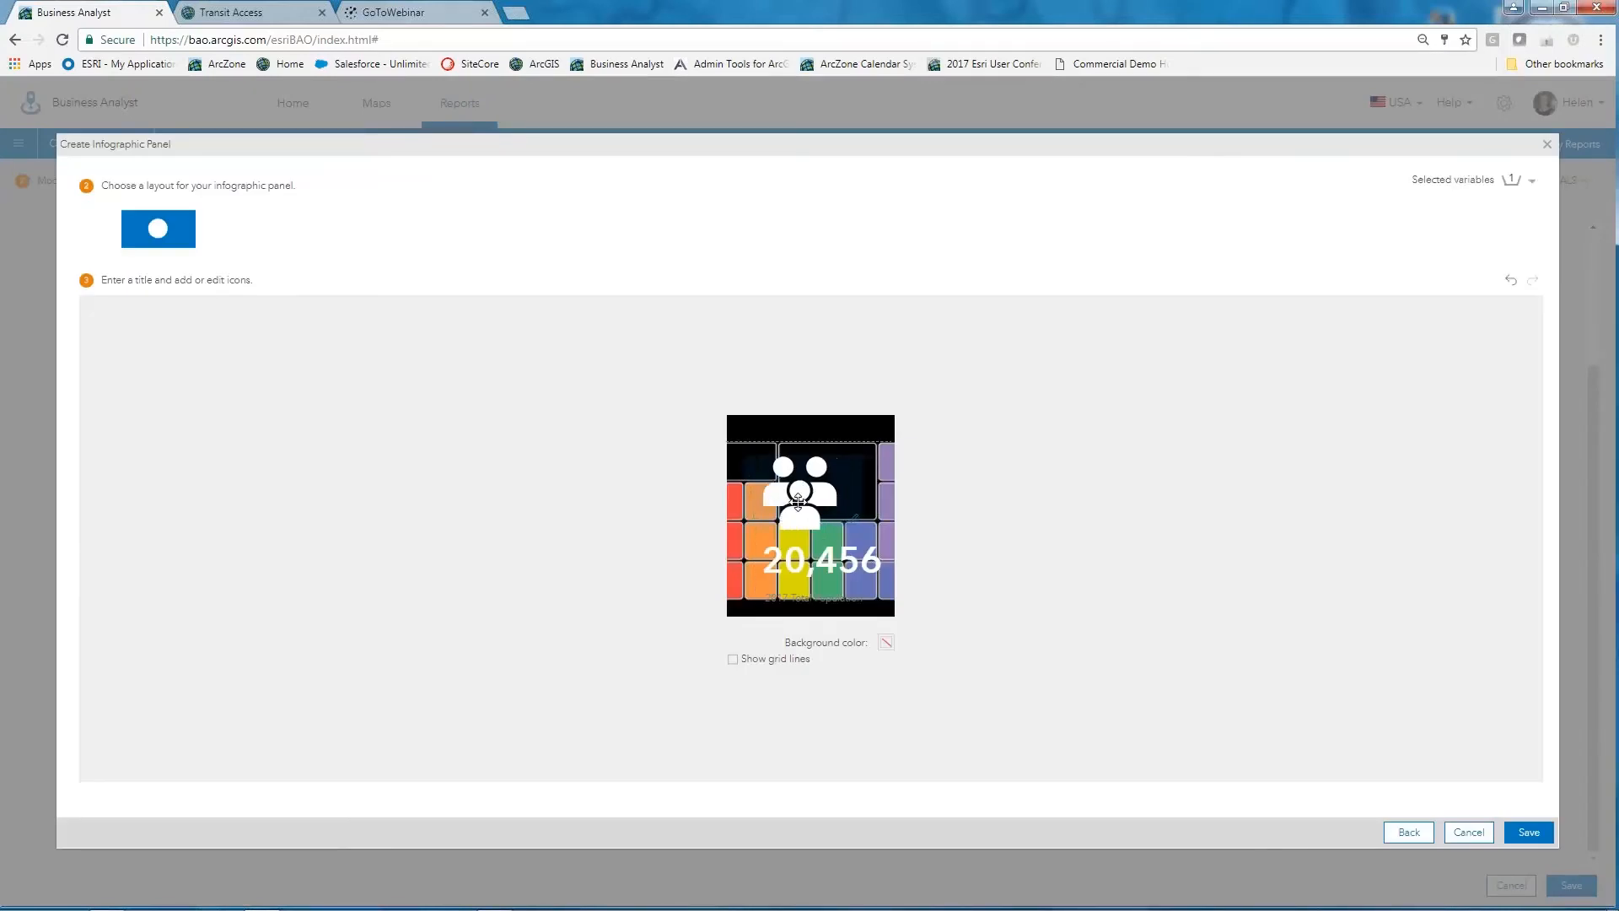
{"action": "left_click_drag", "start_coordinate": [842, 562], "coordinate": [824, 563]}
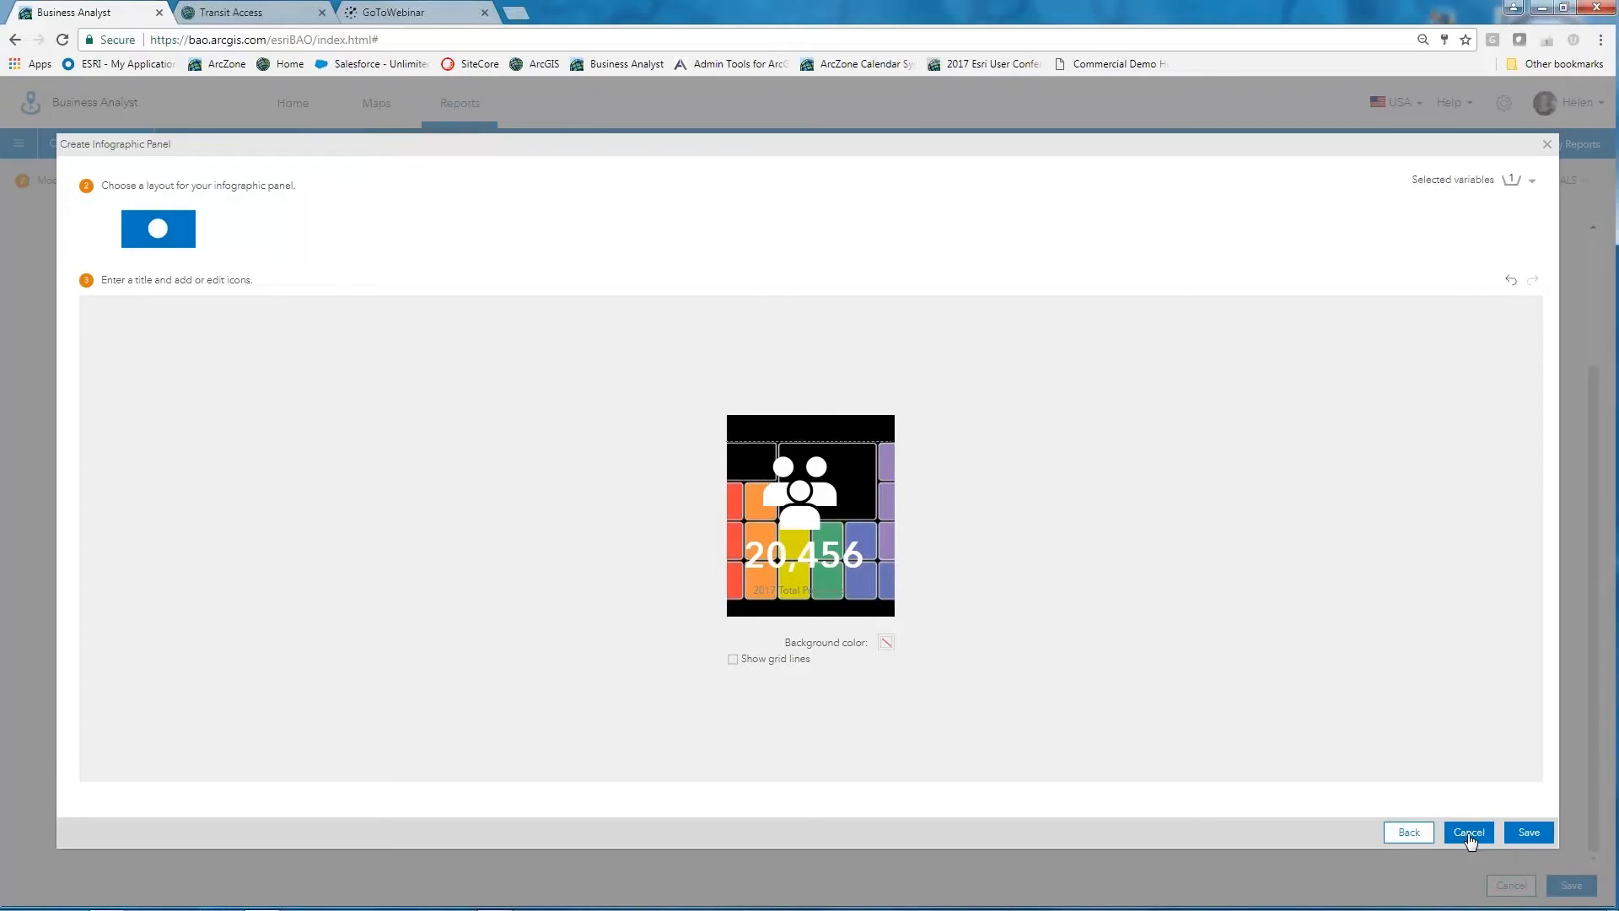
{"action": "left_click", "coordinate": [1528, 833]}
Step: Edit the yellow population panel again and open the file browser to load a custom shape for its people icon
{"action": "mouse_move", "coordinate": [953, 764]}
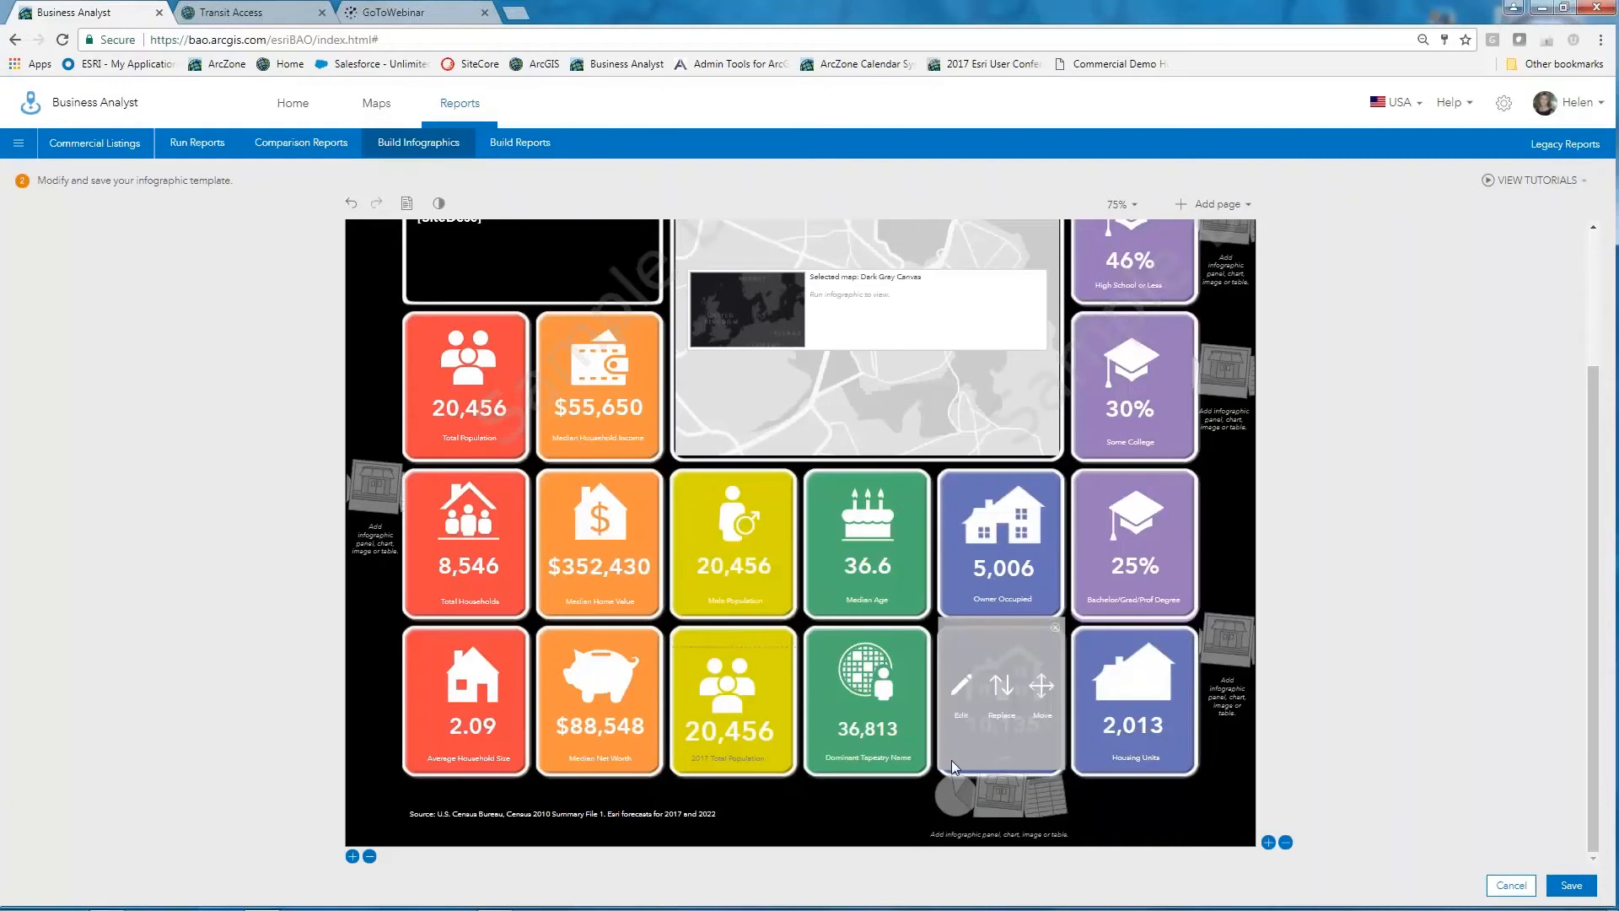
{"action": "mouse_move", "coordinate": [712, 697]}
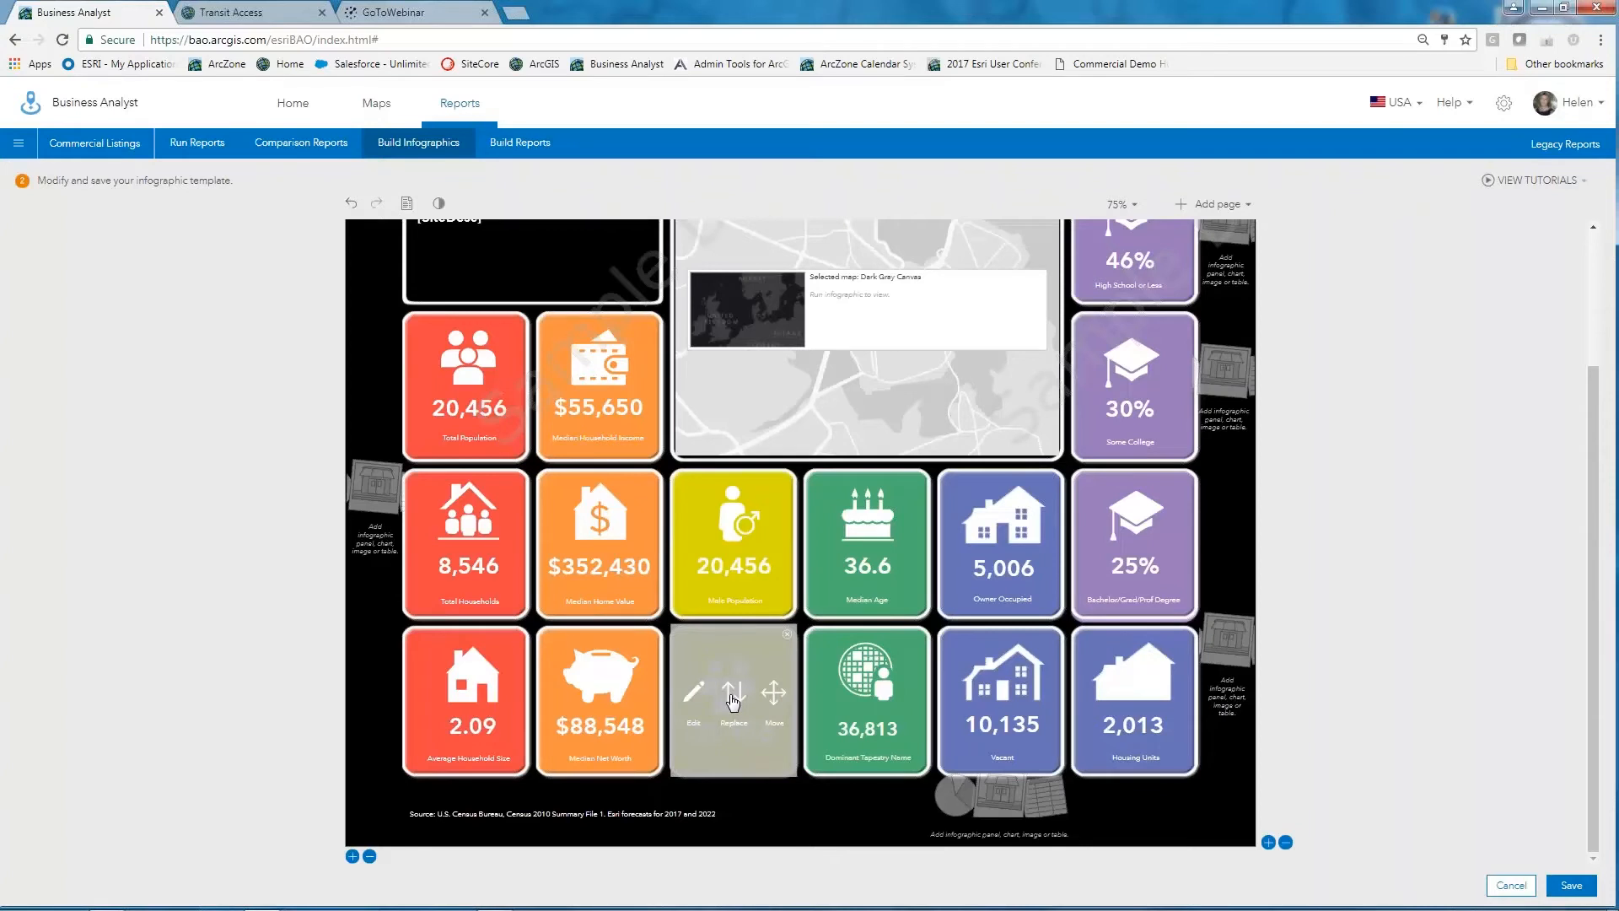
{"action": "mouse_move", "coordinate": [883, 702]}
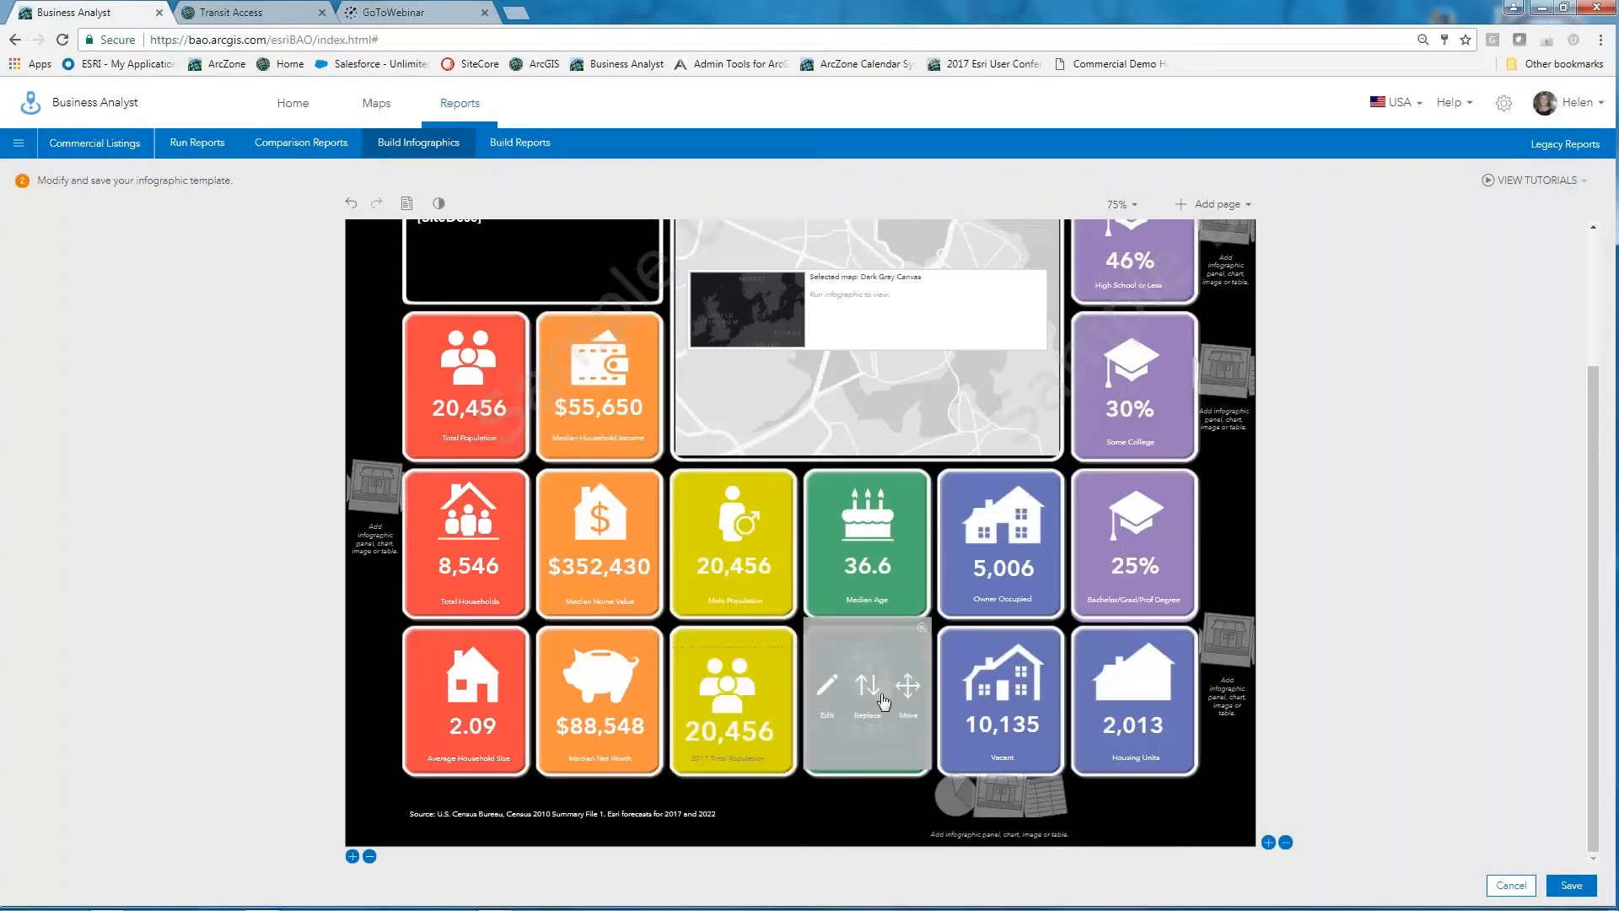
{"action": "mouse_move", "coordinate": [782, 742]}
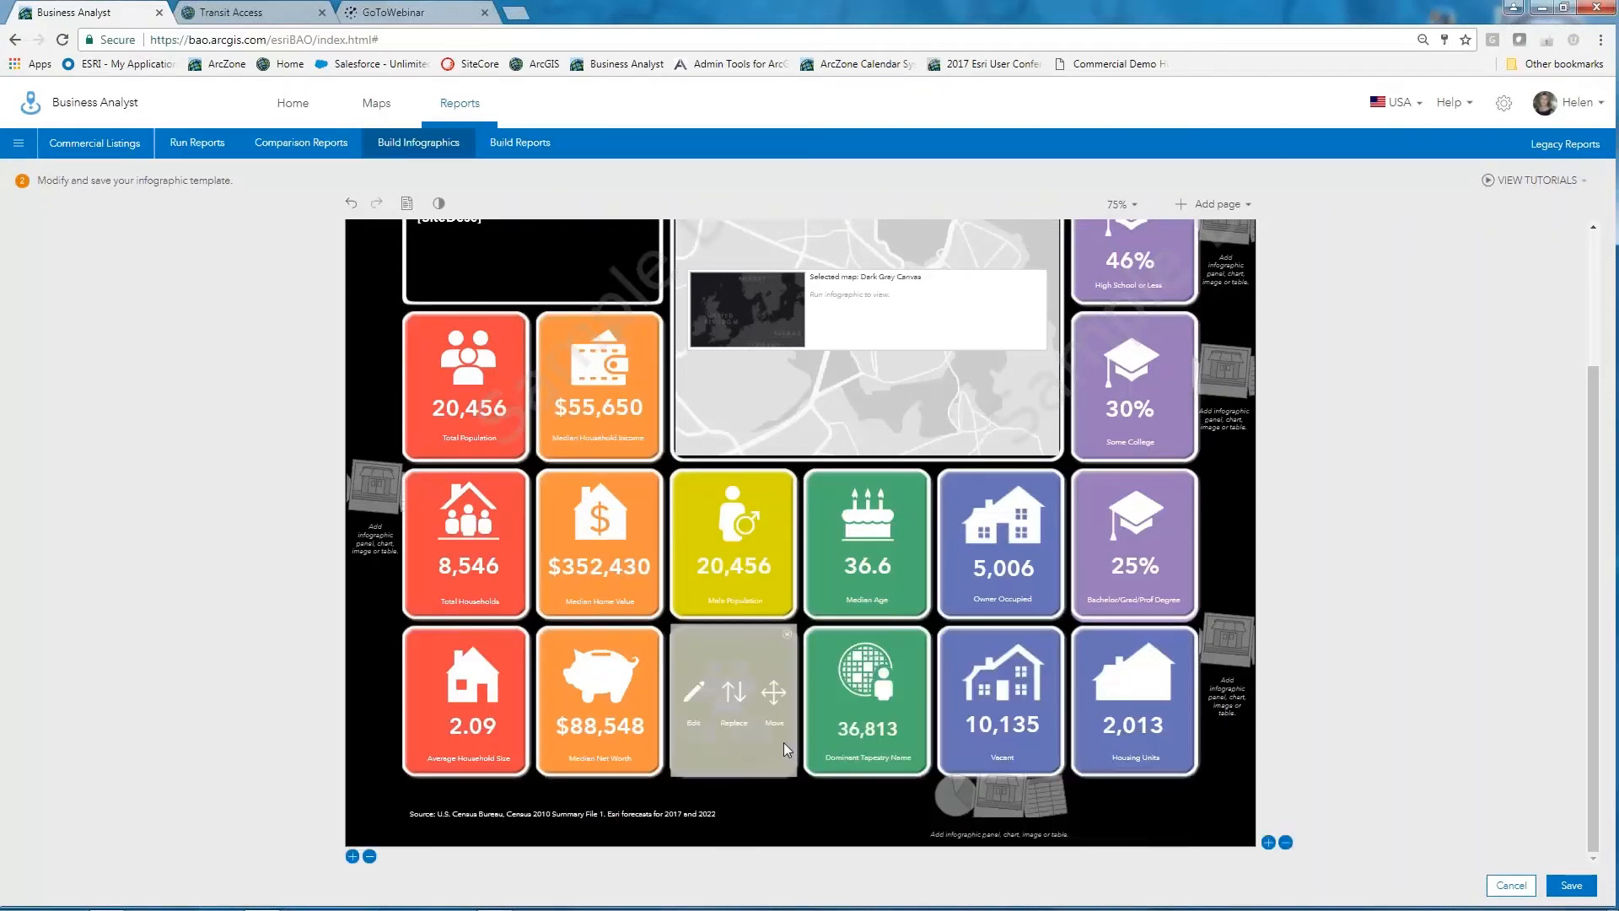
{"action": "left_click", "coordinate": [697, 694]}
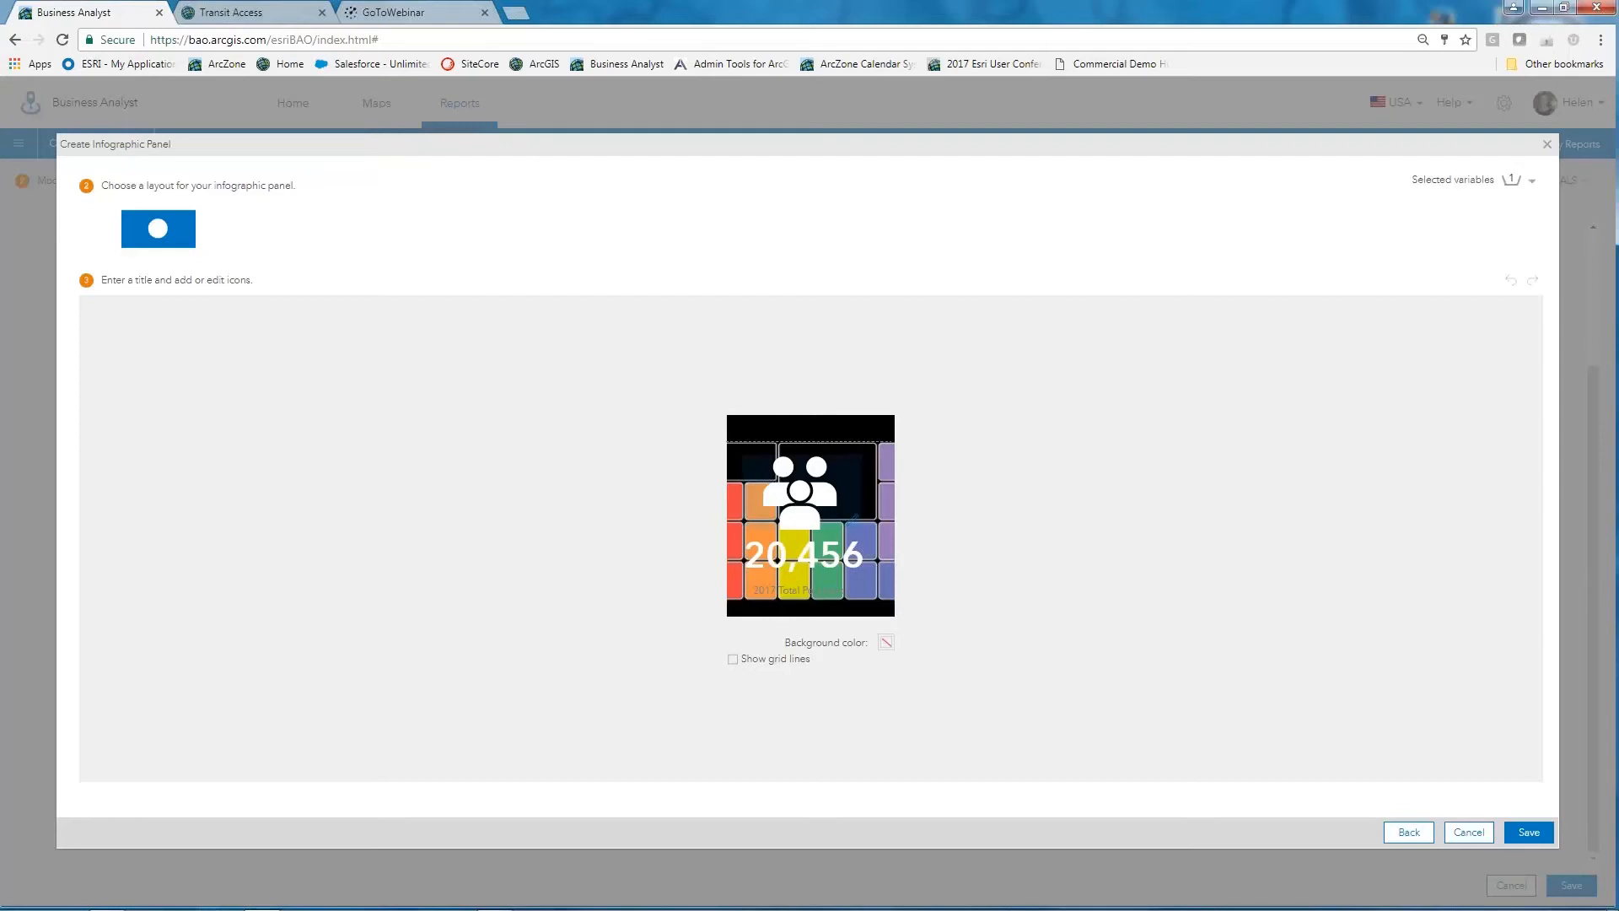
{"action": "left_click", "coordinate": [855, 525]}
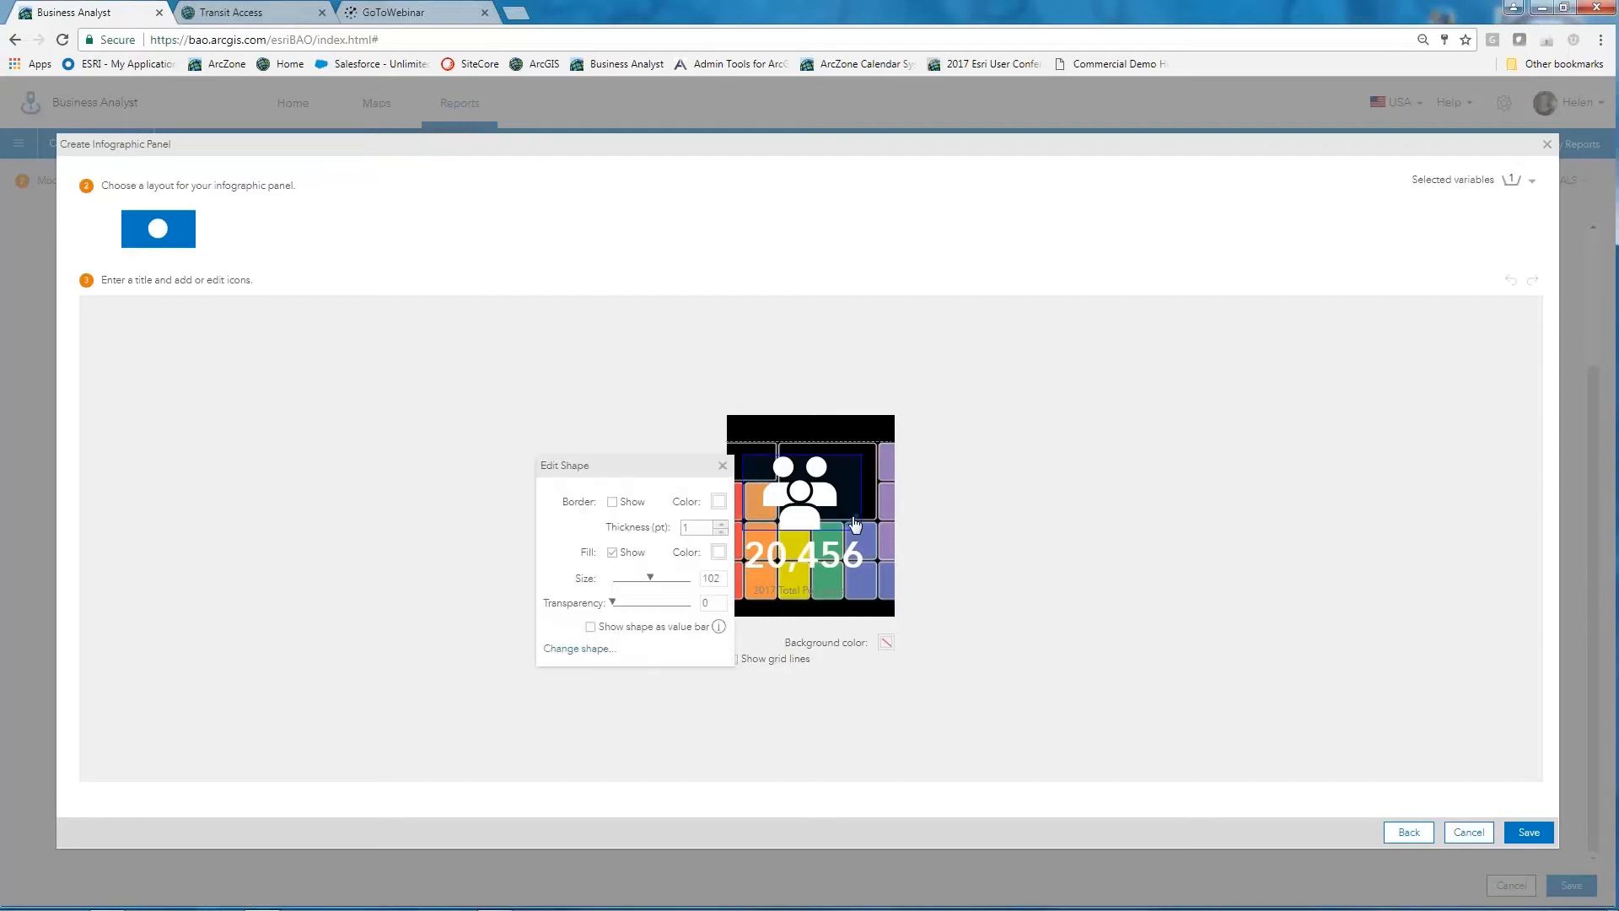
{"action": "left_click", "coordinate": [596, 650]}
{"action": "left_click", "coordinate": [477, 684]}
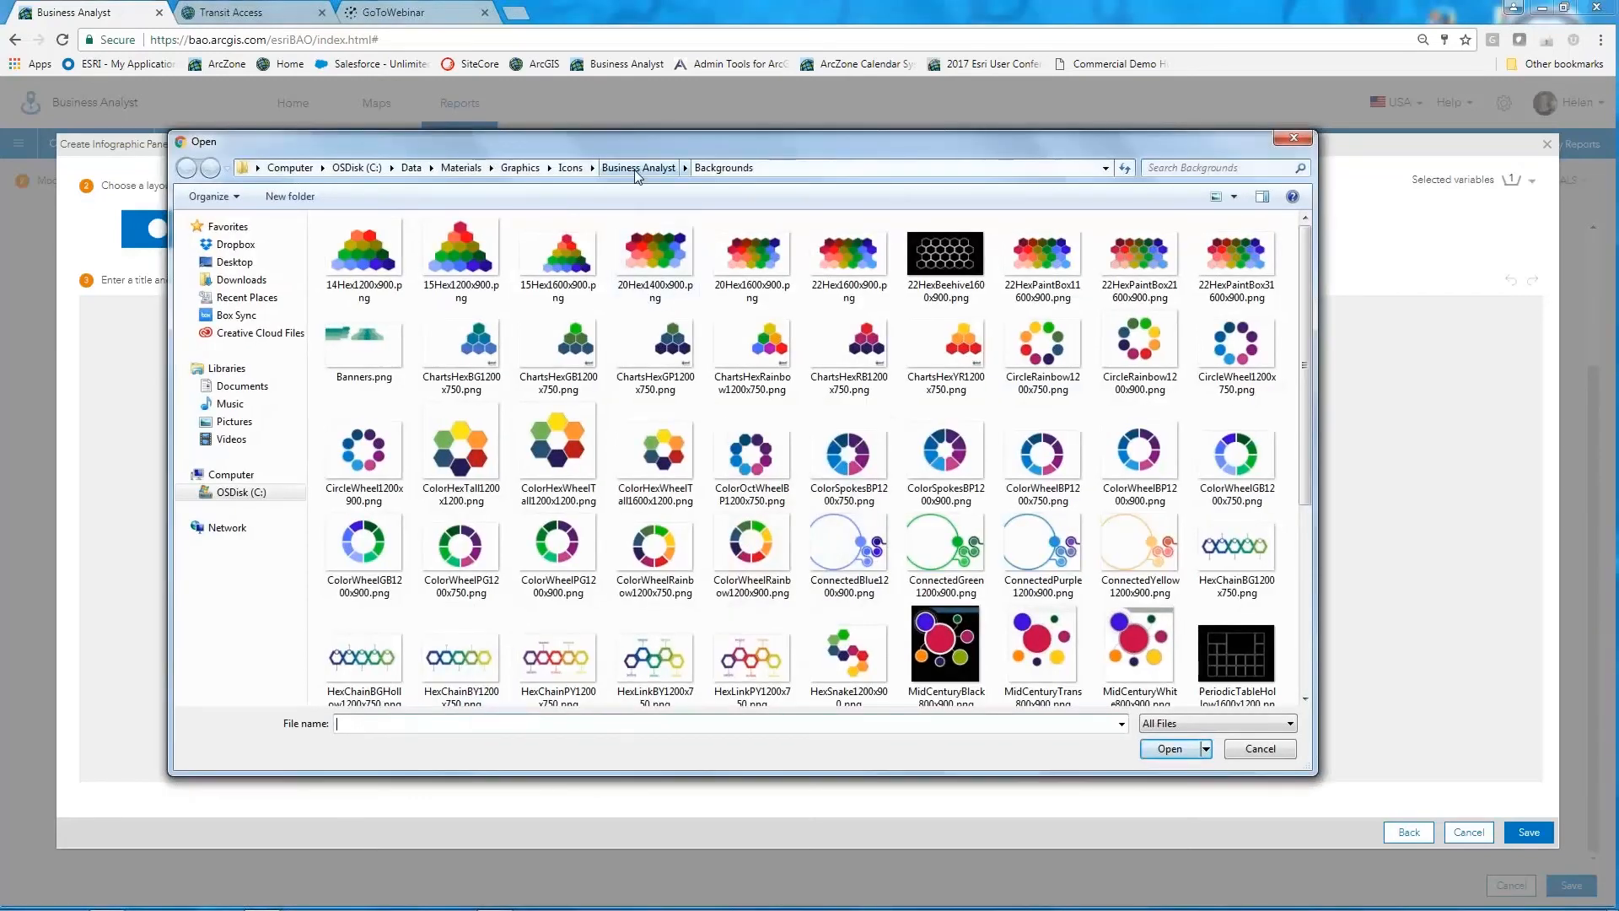
Step: Replace the icon with Grocery.svg from the Business Analyst folder's Blue > SVG AI subfolder and save the panel
{"action": "left_click", "coordinate": [634, 169]}
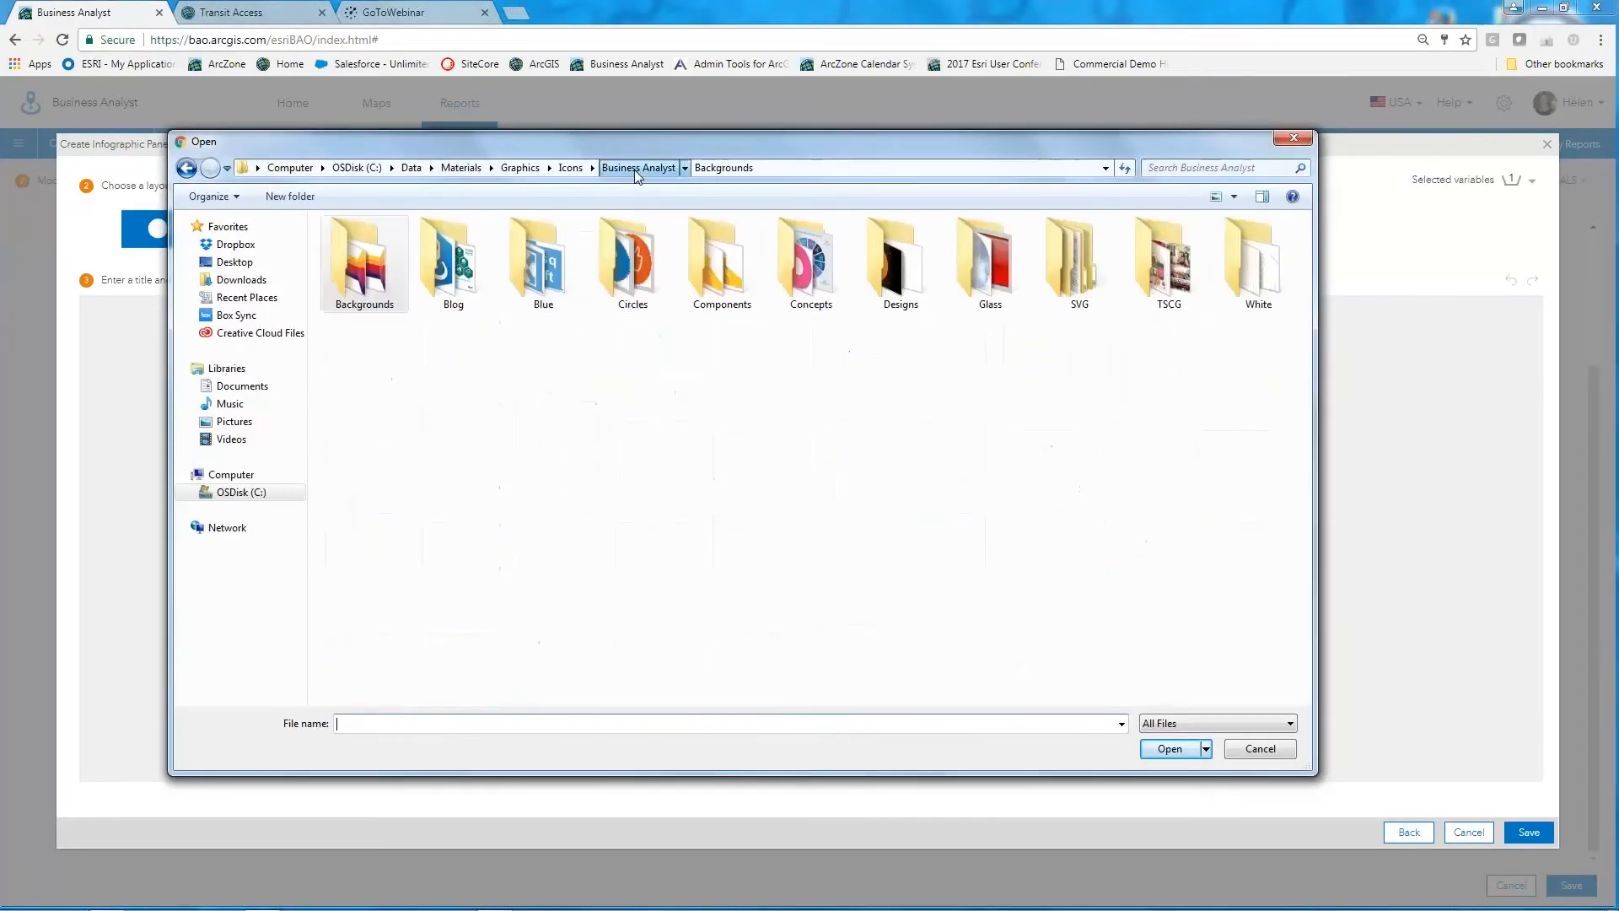
{"action": "left_click", "coordinate": [543, 273]}
{"action": "double_click", "coordinate": [539, 268]}
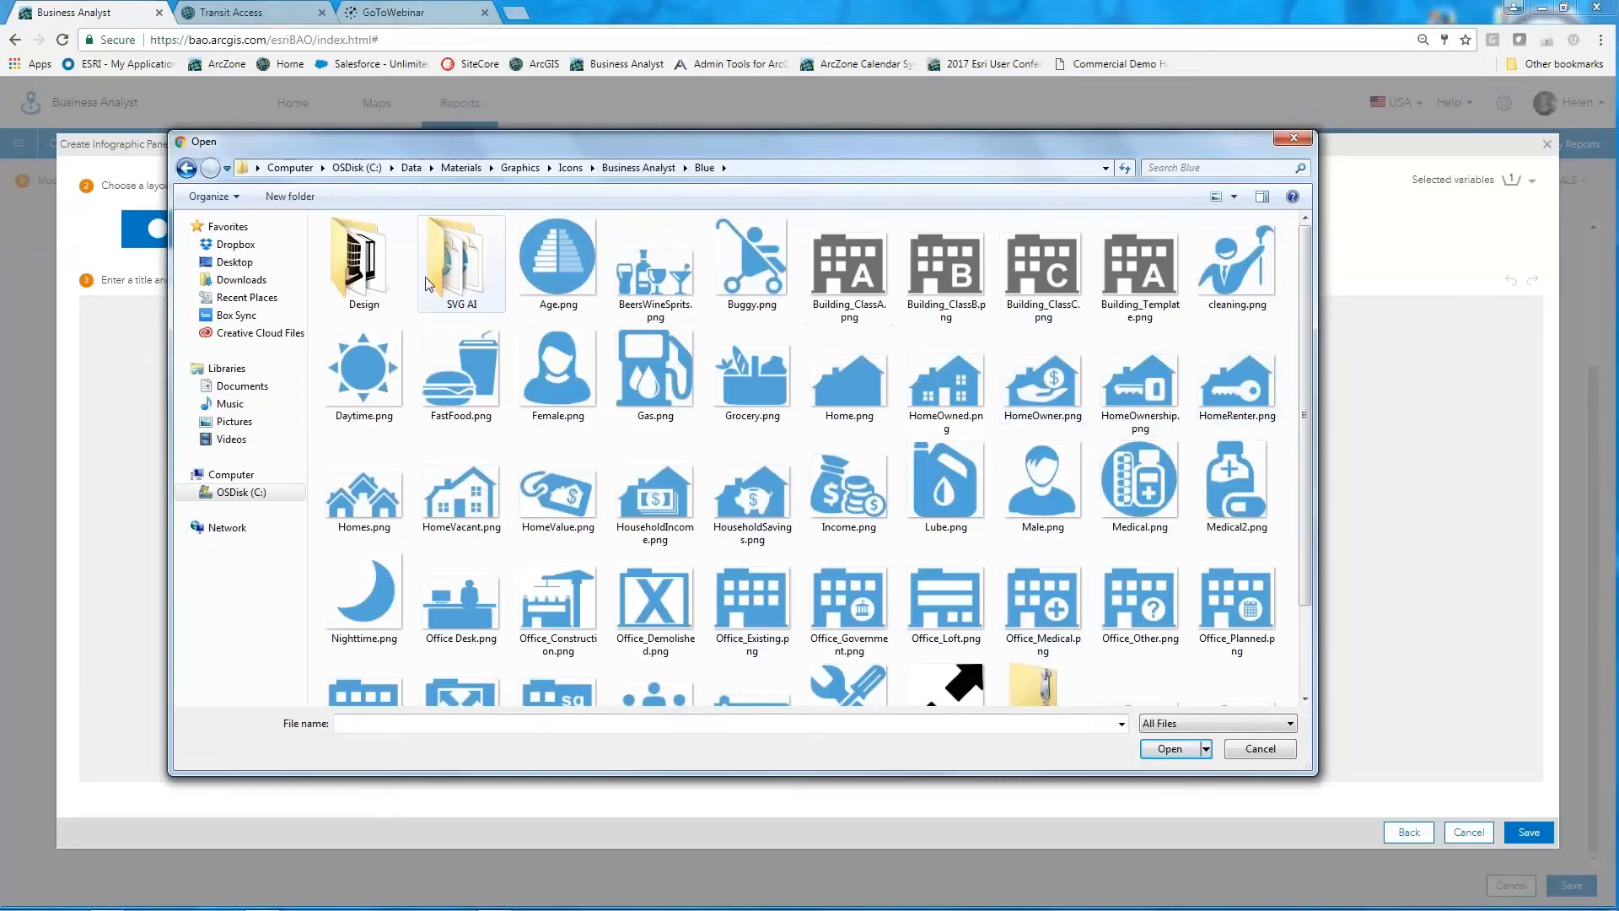
{"action": "left_click", "coordinate": [453, 267]}
{"action": "double_click", "coordinate": [453, 267]}
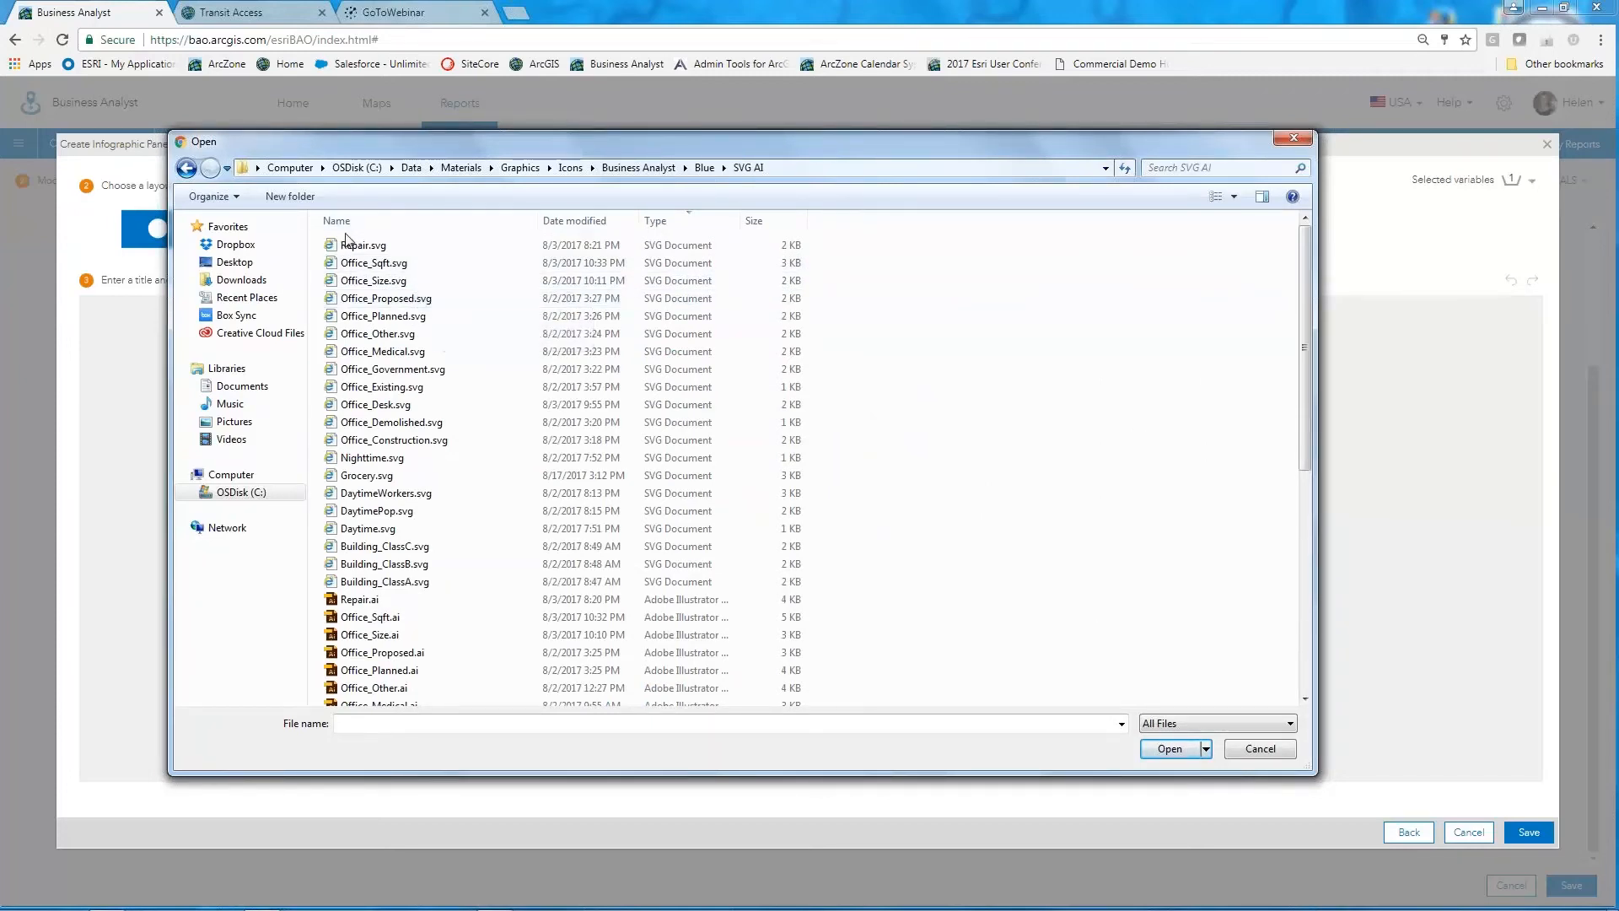
{"action": "left_click", "coordinate": [343, 477]}
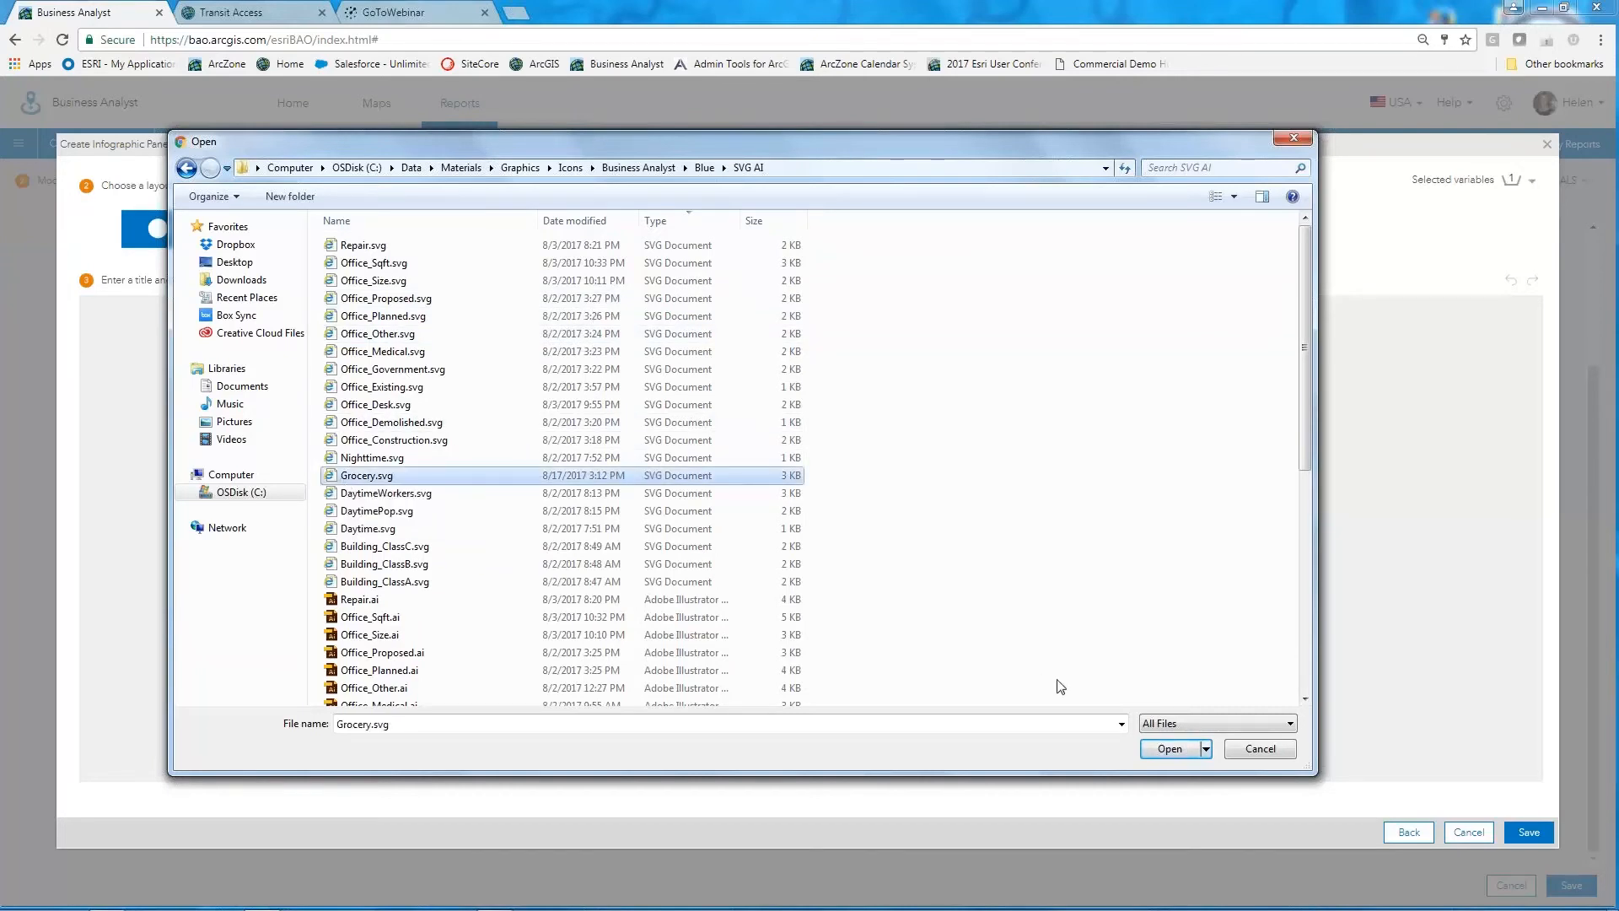
{"action": "left_click", "coordinate": [1171, 751]}
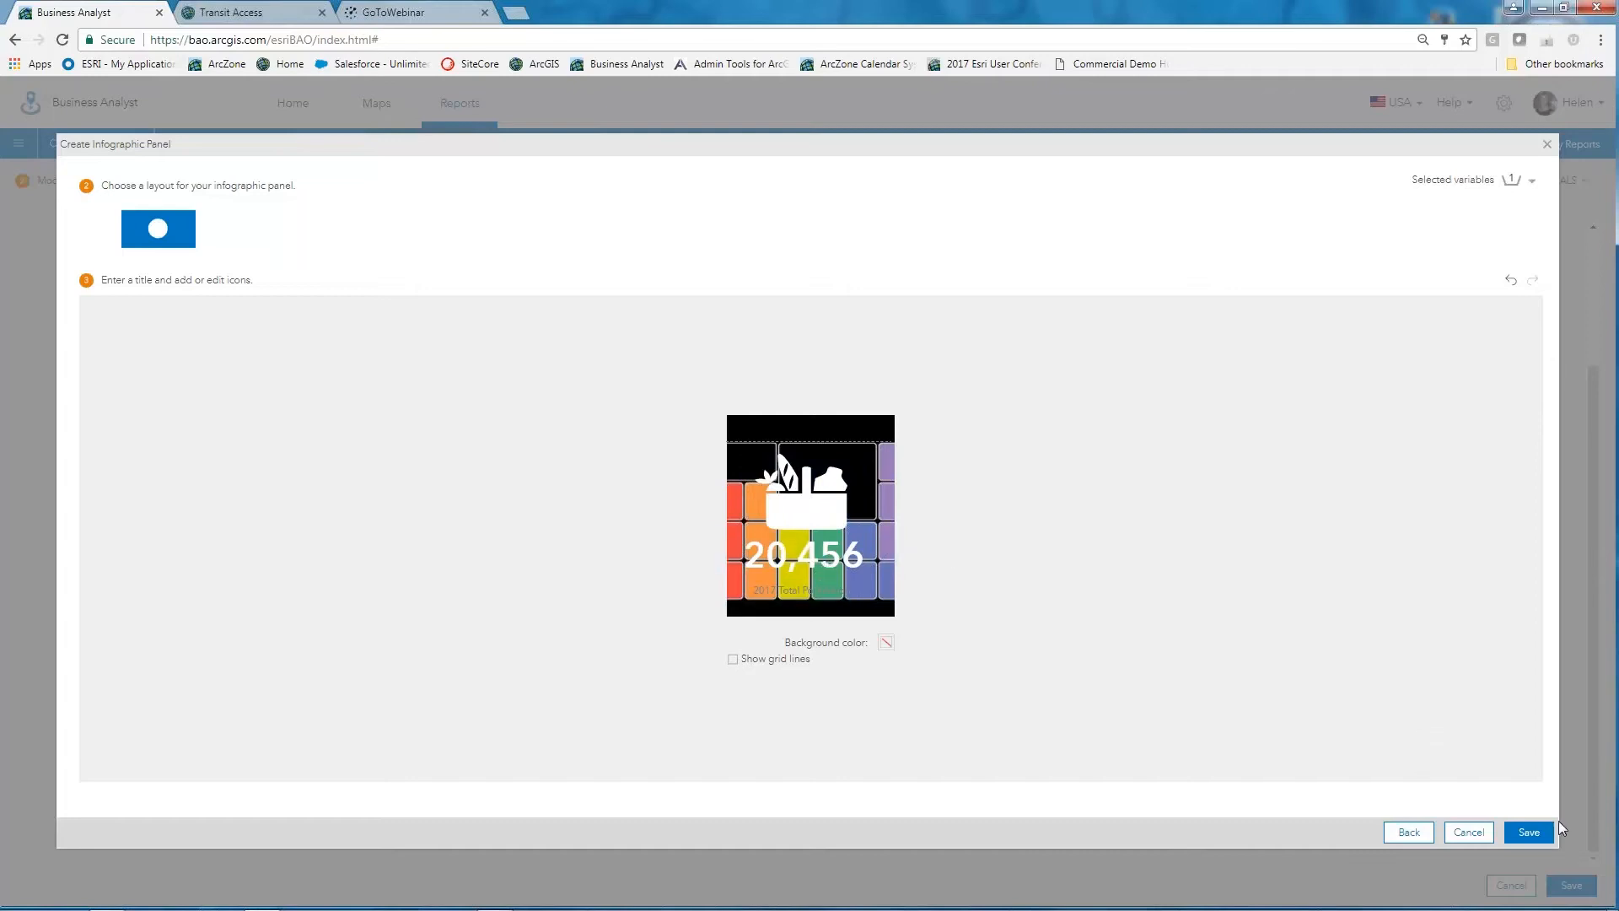
{"action": "left_click", "coordinate": [1531, 833]}
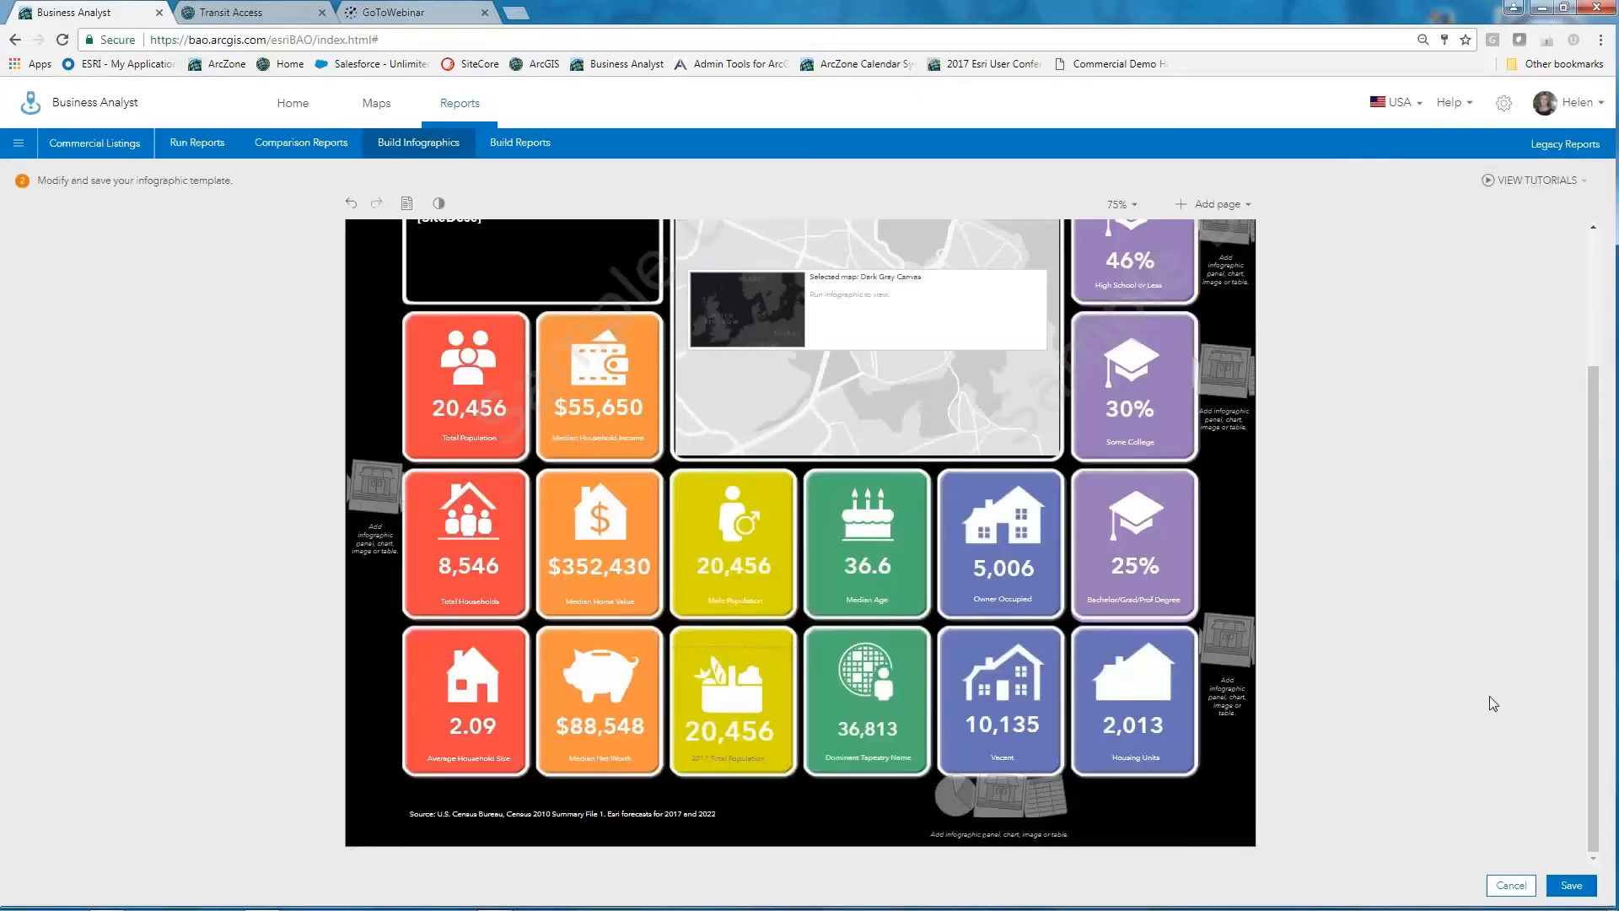
Step: Leave the Periodic Table template without saving it and return to the My templates gallery
{"action": "left_click", "coordinate": [1571, 887]}
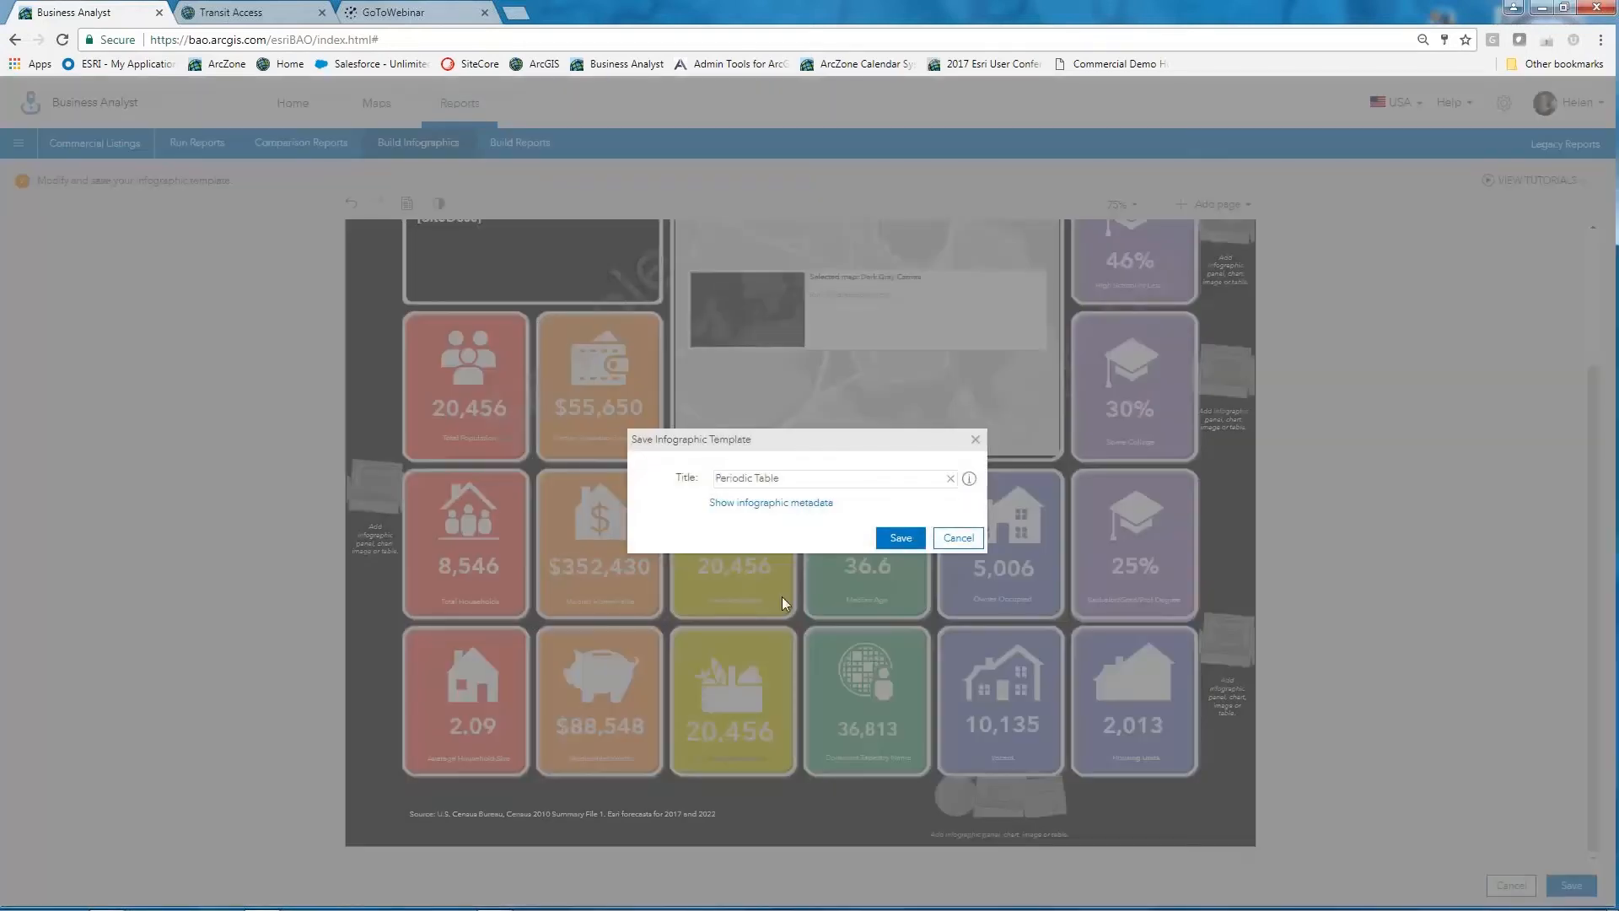
{"action": "left_click", "coordinate": [958, 539]}
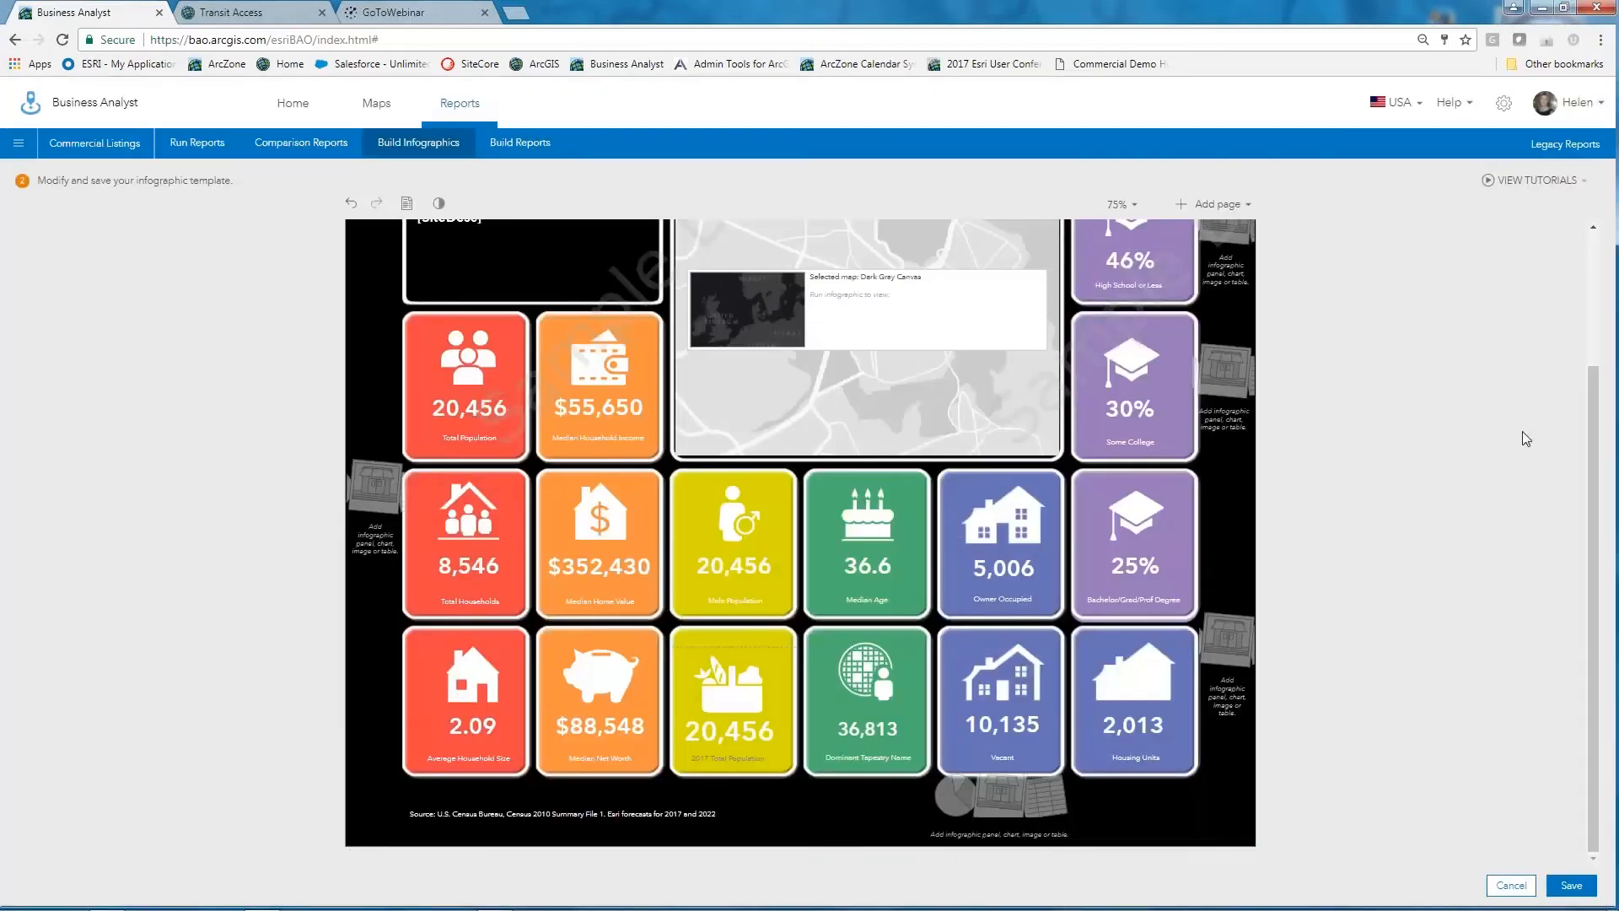
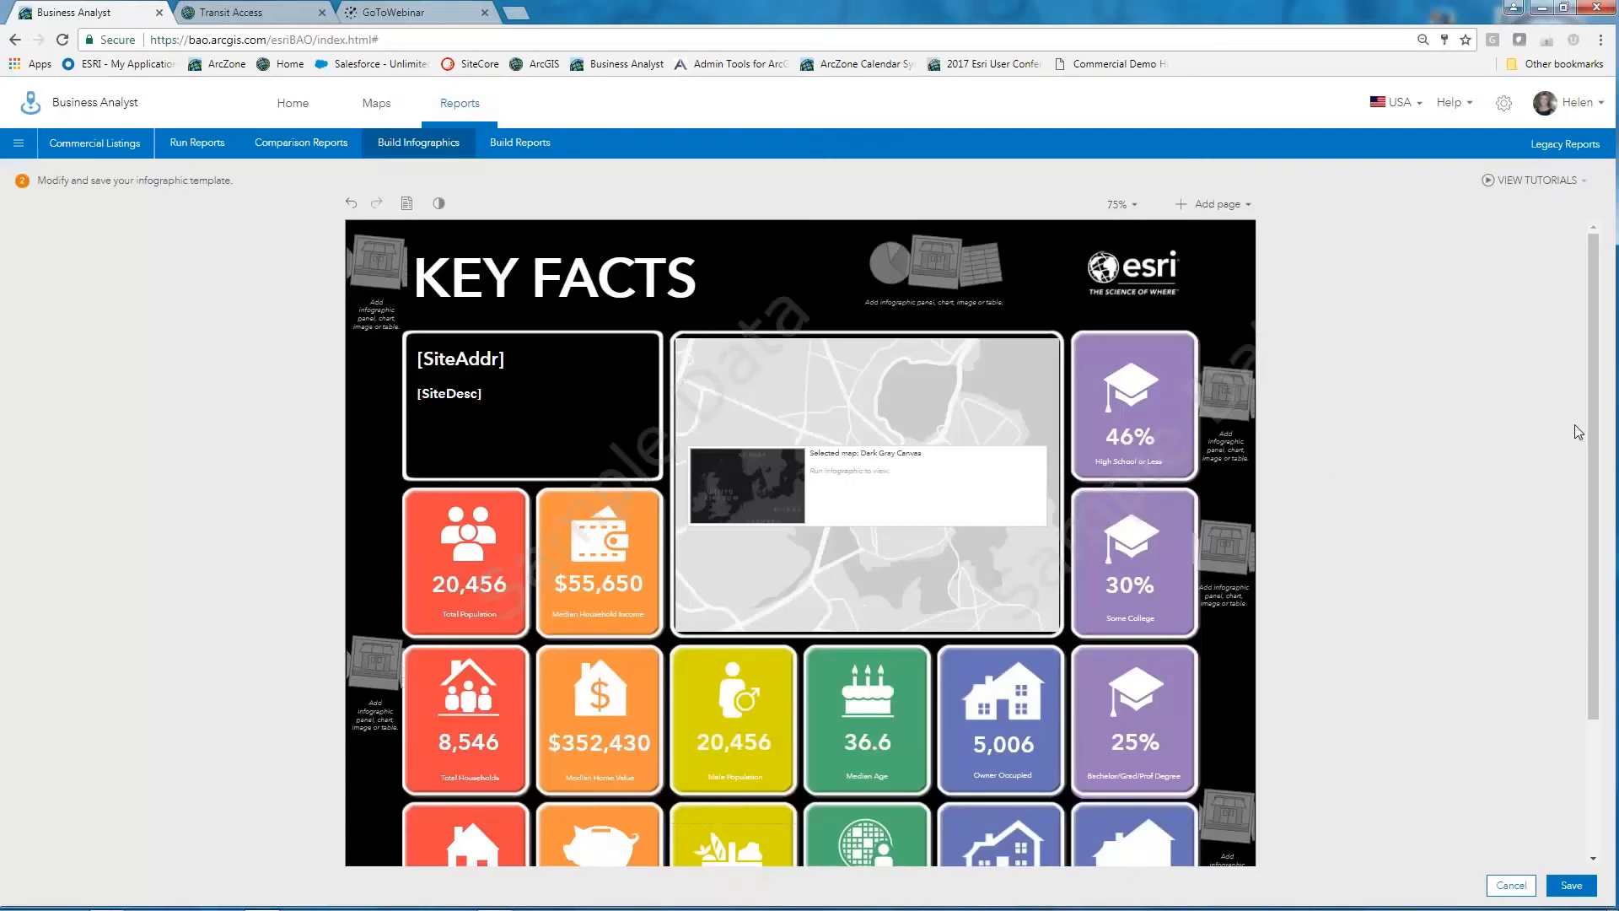
{"action": "left_click_drag", "start_coordinate": [1592, 367], "coordinate": [1610, 688]}
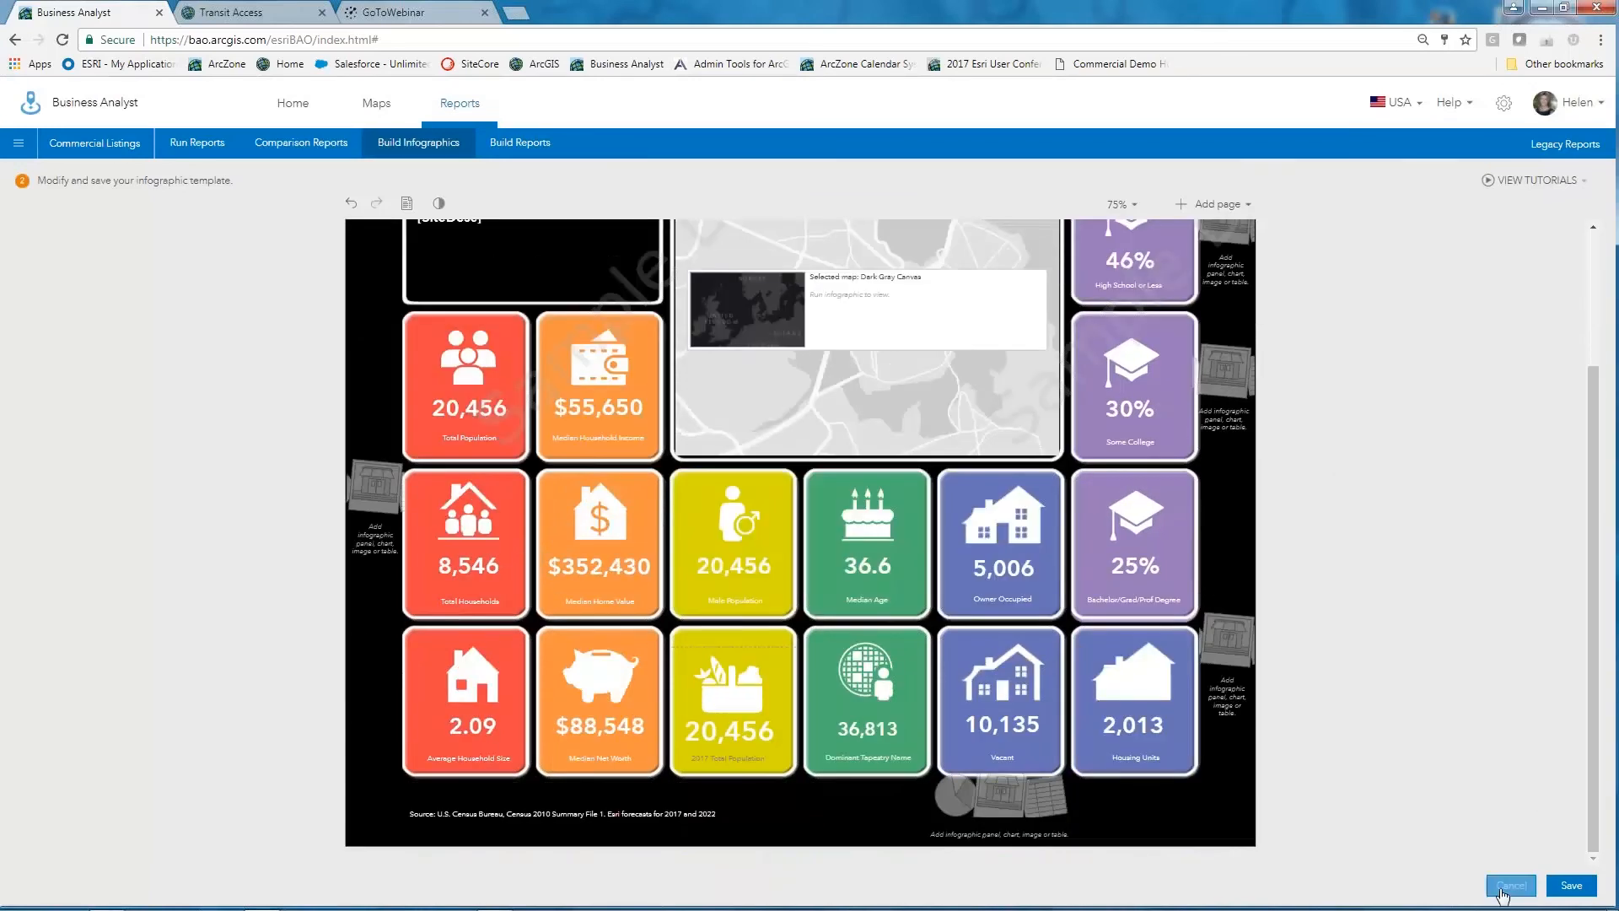
{"action": "left_click", "coordinate": [1506, 888]}
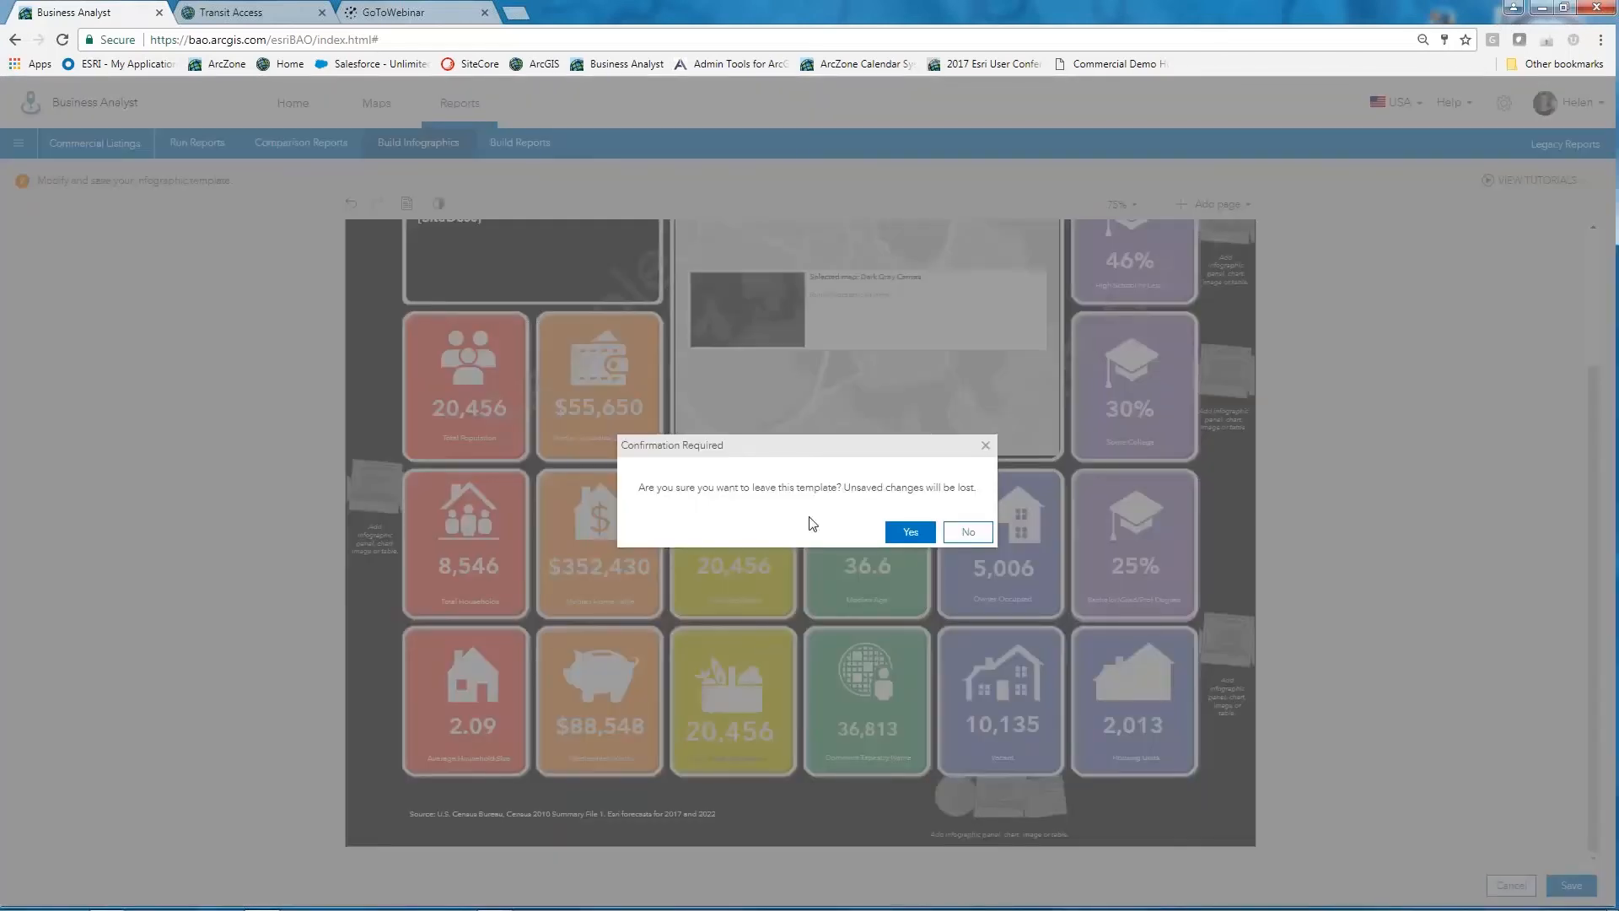
{"action": "left_click", "coordinate": [911, 532]}
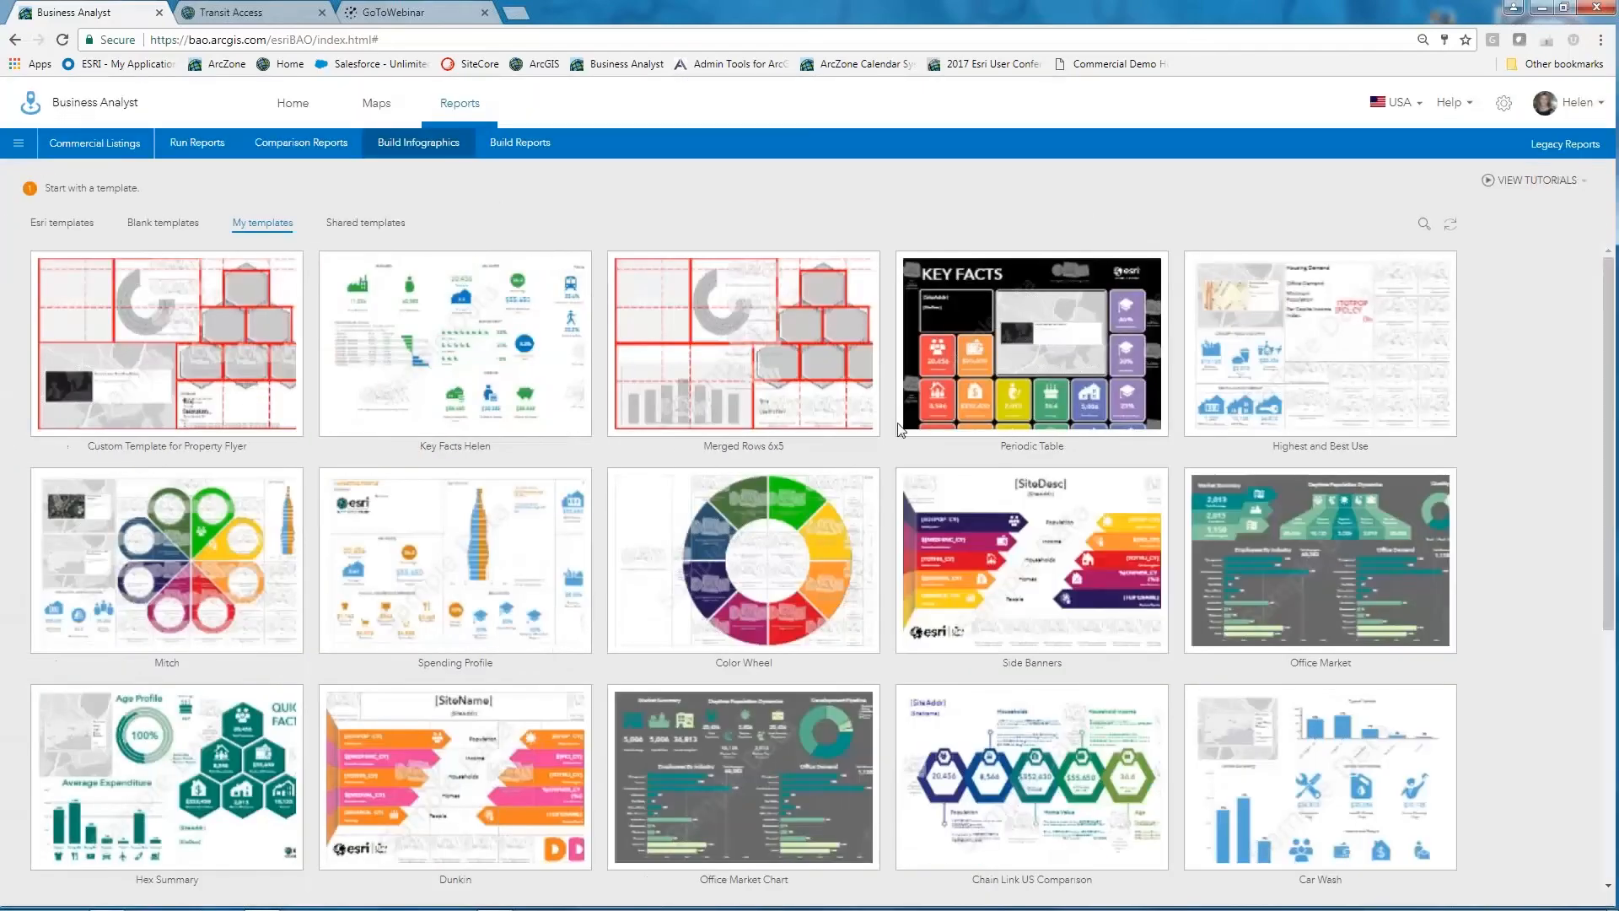
Step: Open the Mid Century Modern template from My templates and examine its full layout at 75% zoom
{"action": "mouse_move", "coordinate": [1083, 562]}
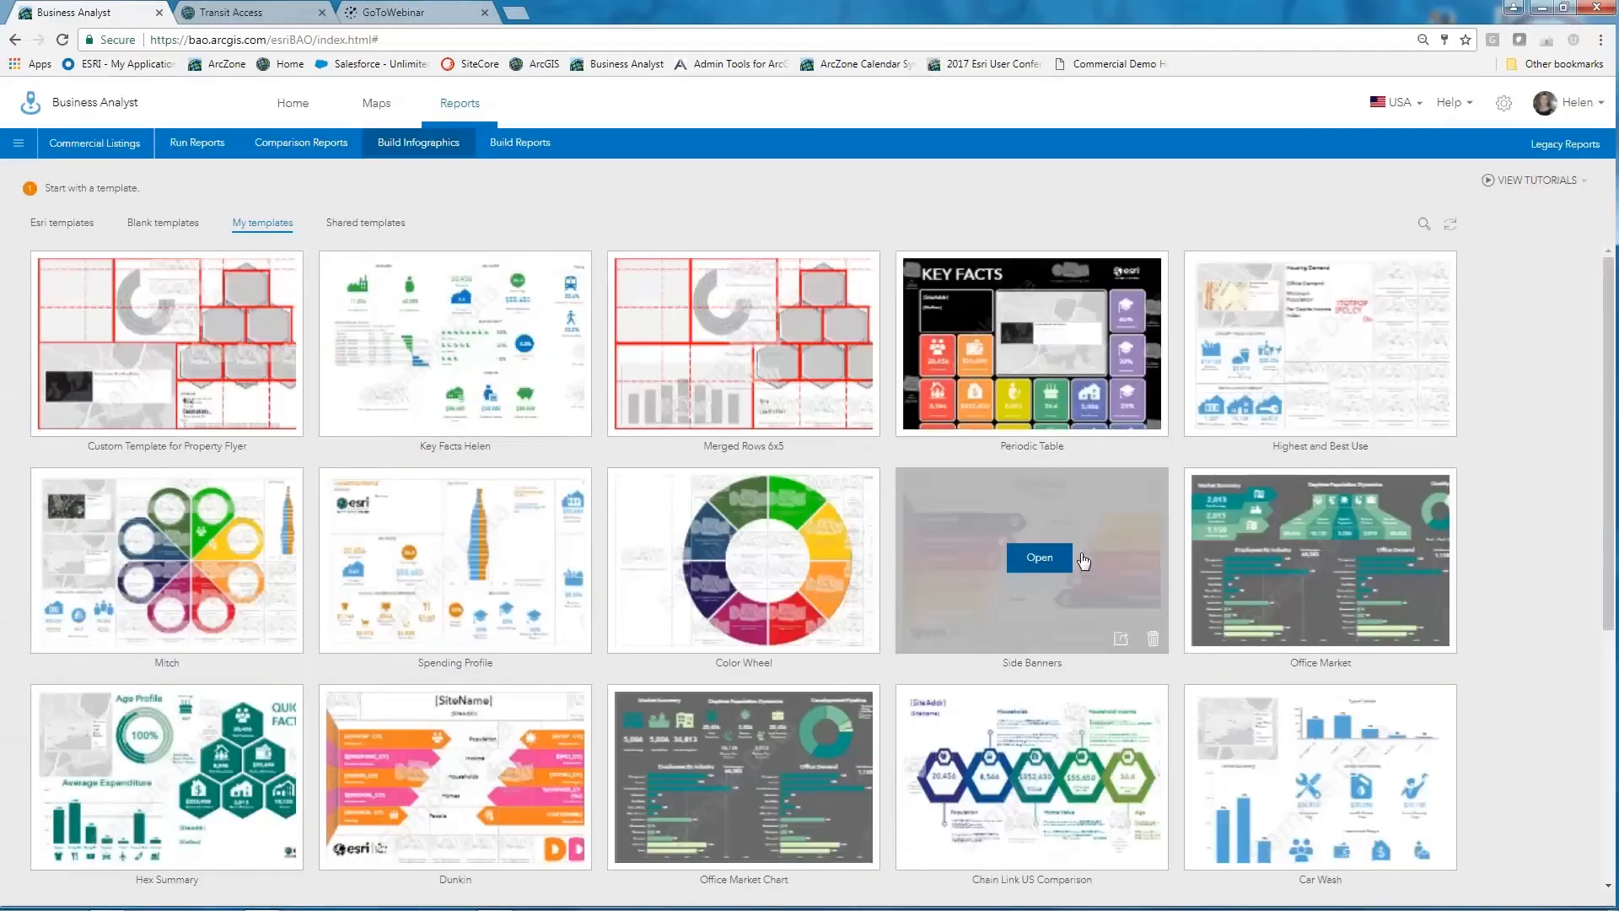
{"action": "scroll", "coordinate": [1085, 560], "scroll_direction": "down", "scroll_amount": 5}
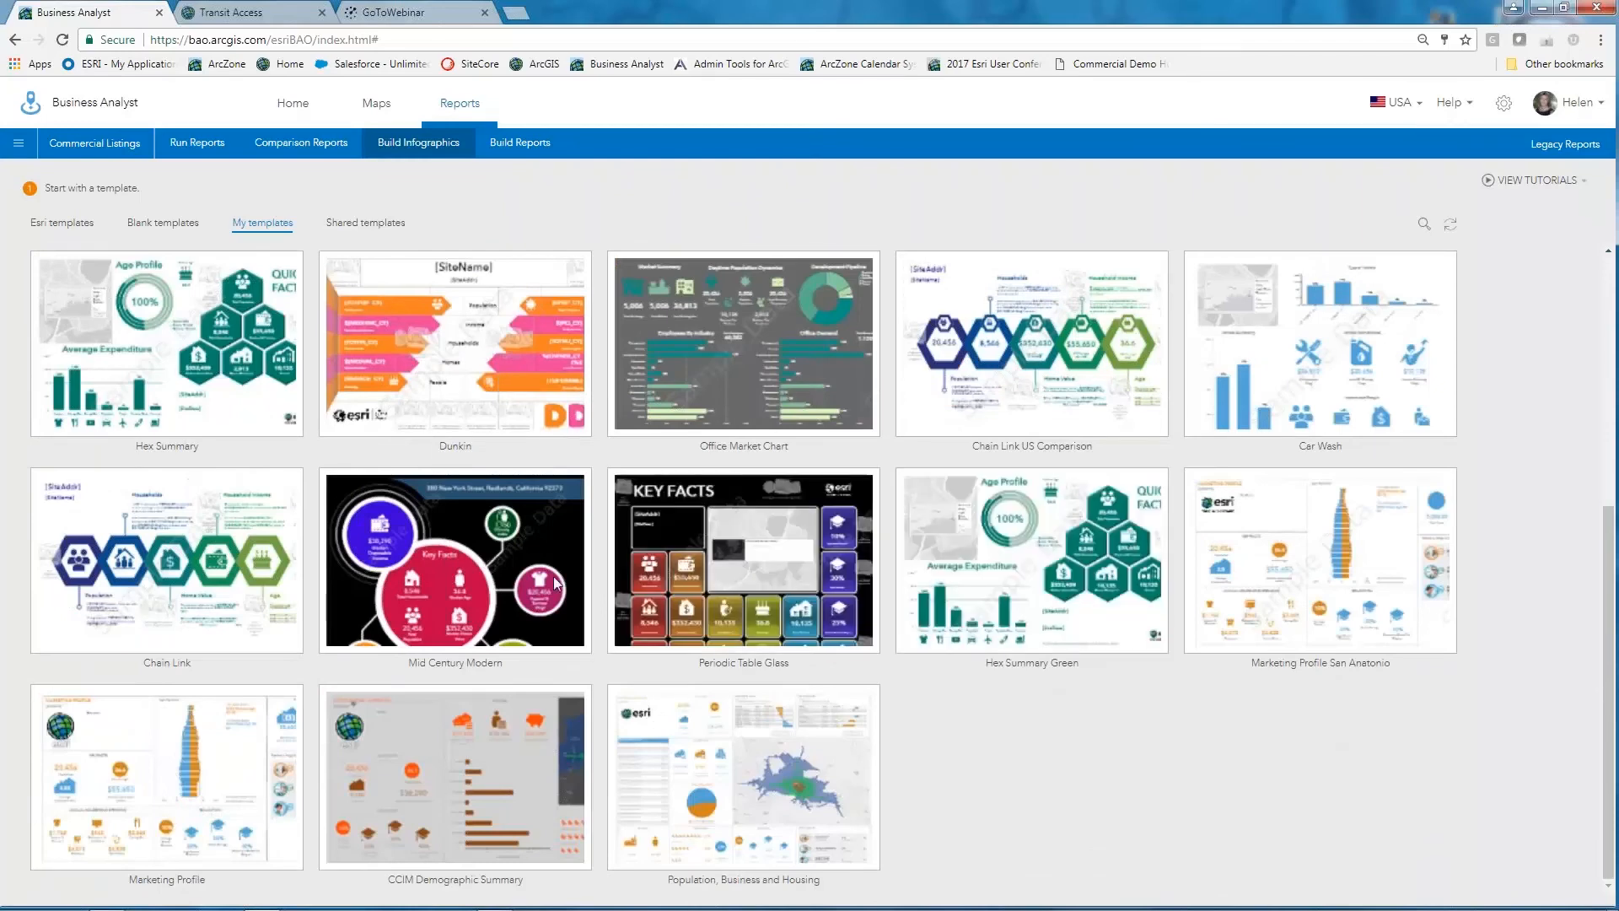
{"action": "left_click", "coordinate": [463, 557]}
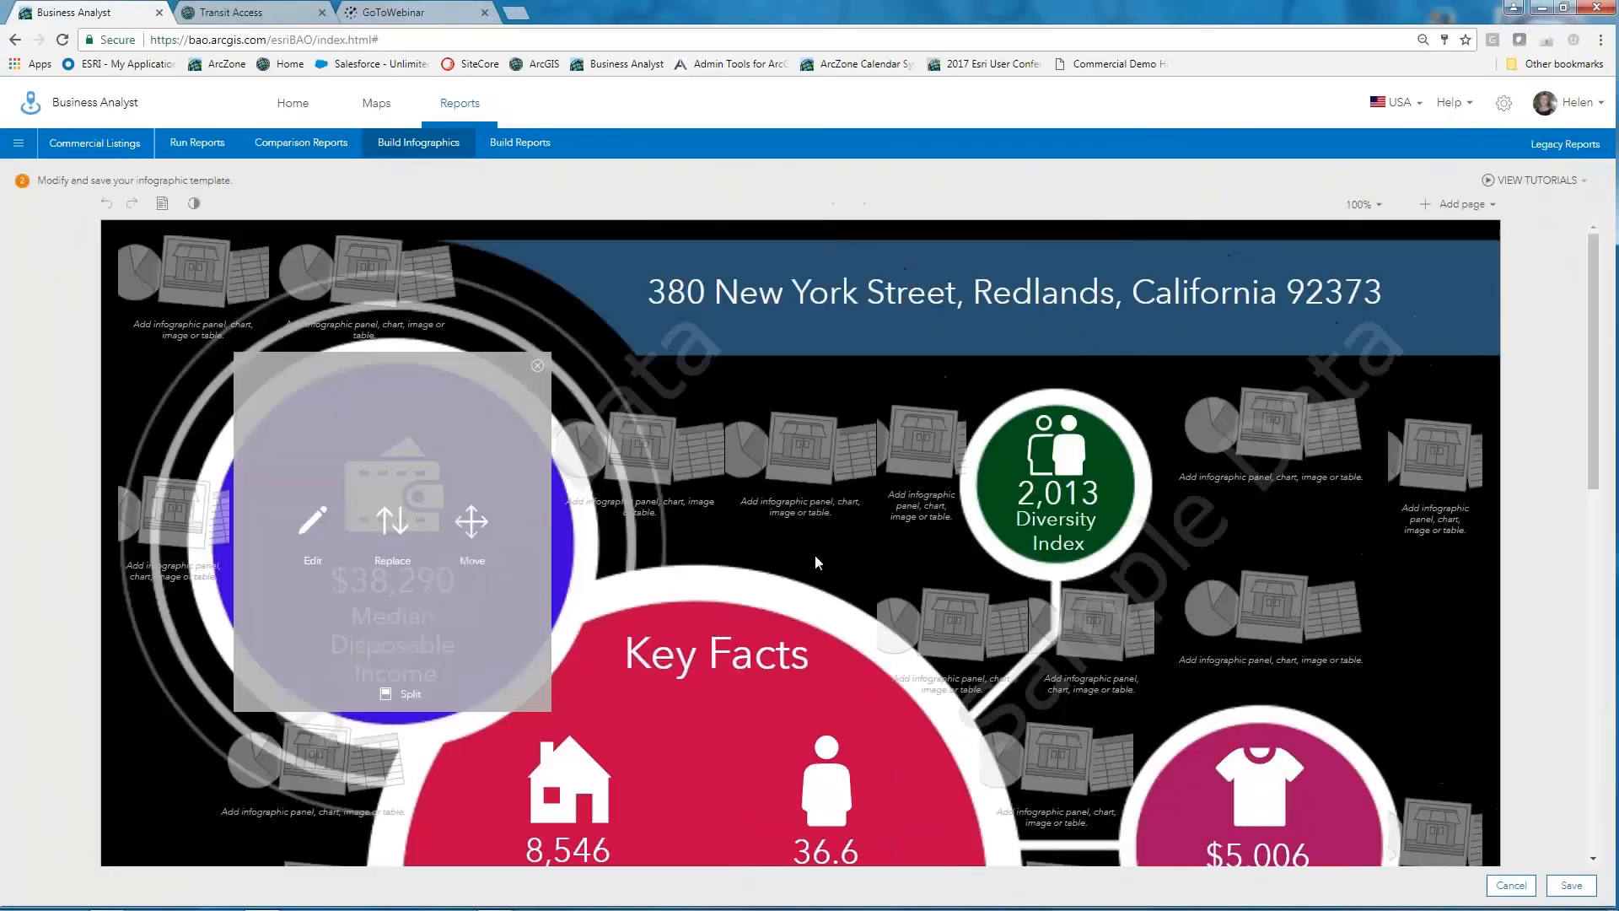
{"action": "left_click", "coordinate": [1373, 205]}
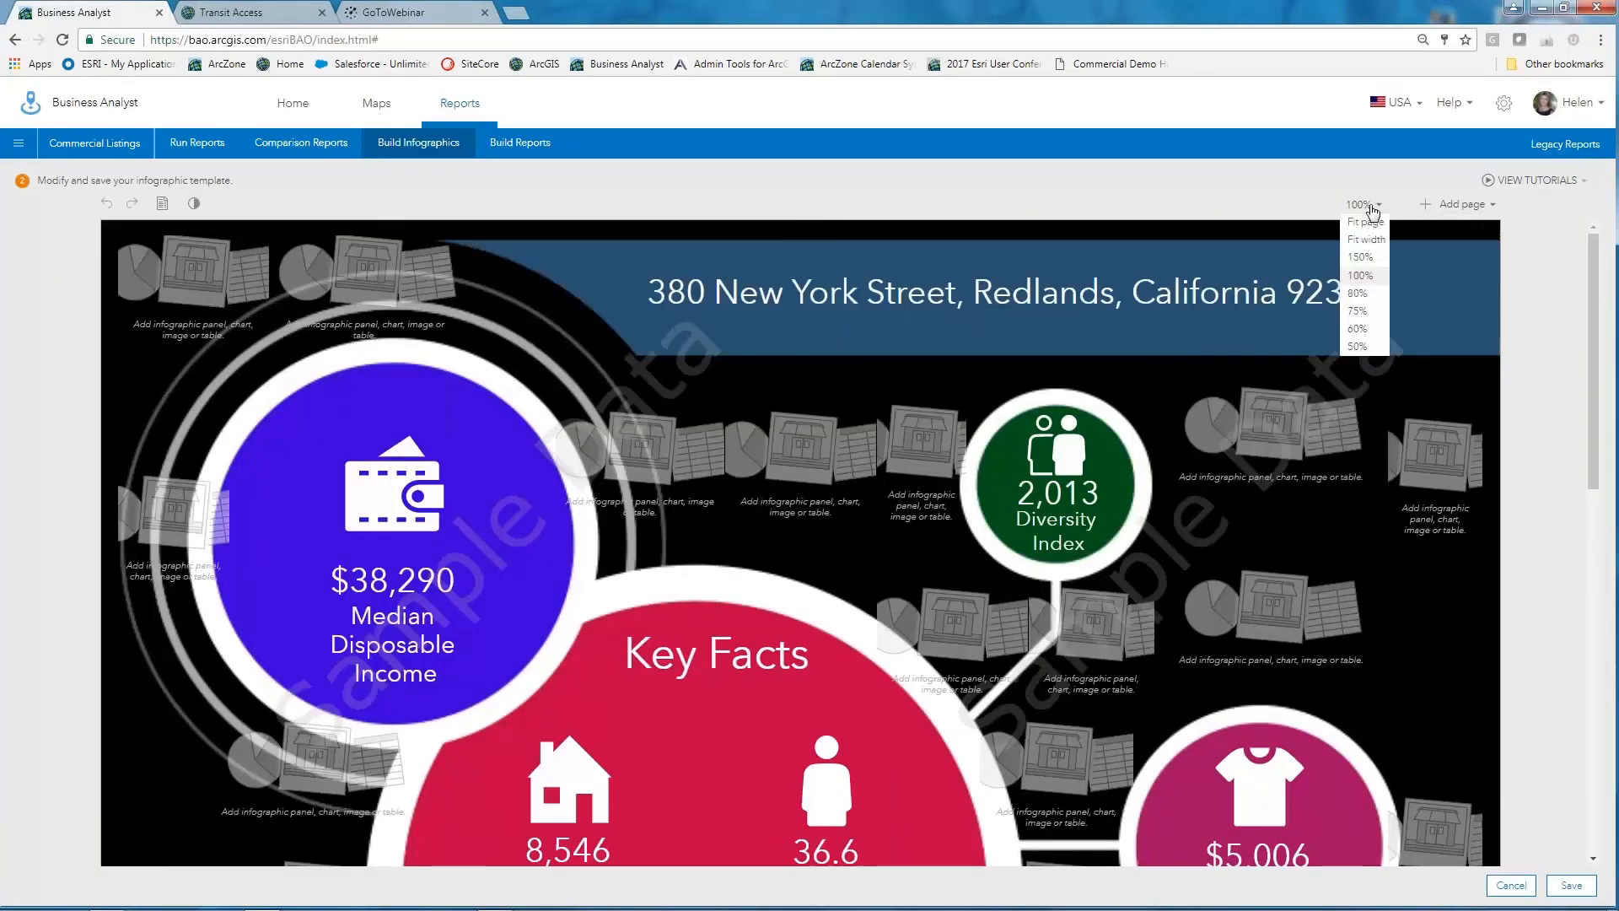
{"action": "left_click", "coordinate": [1359, 311]}
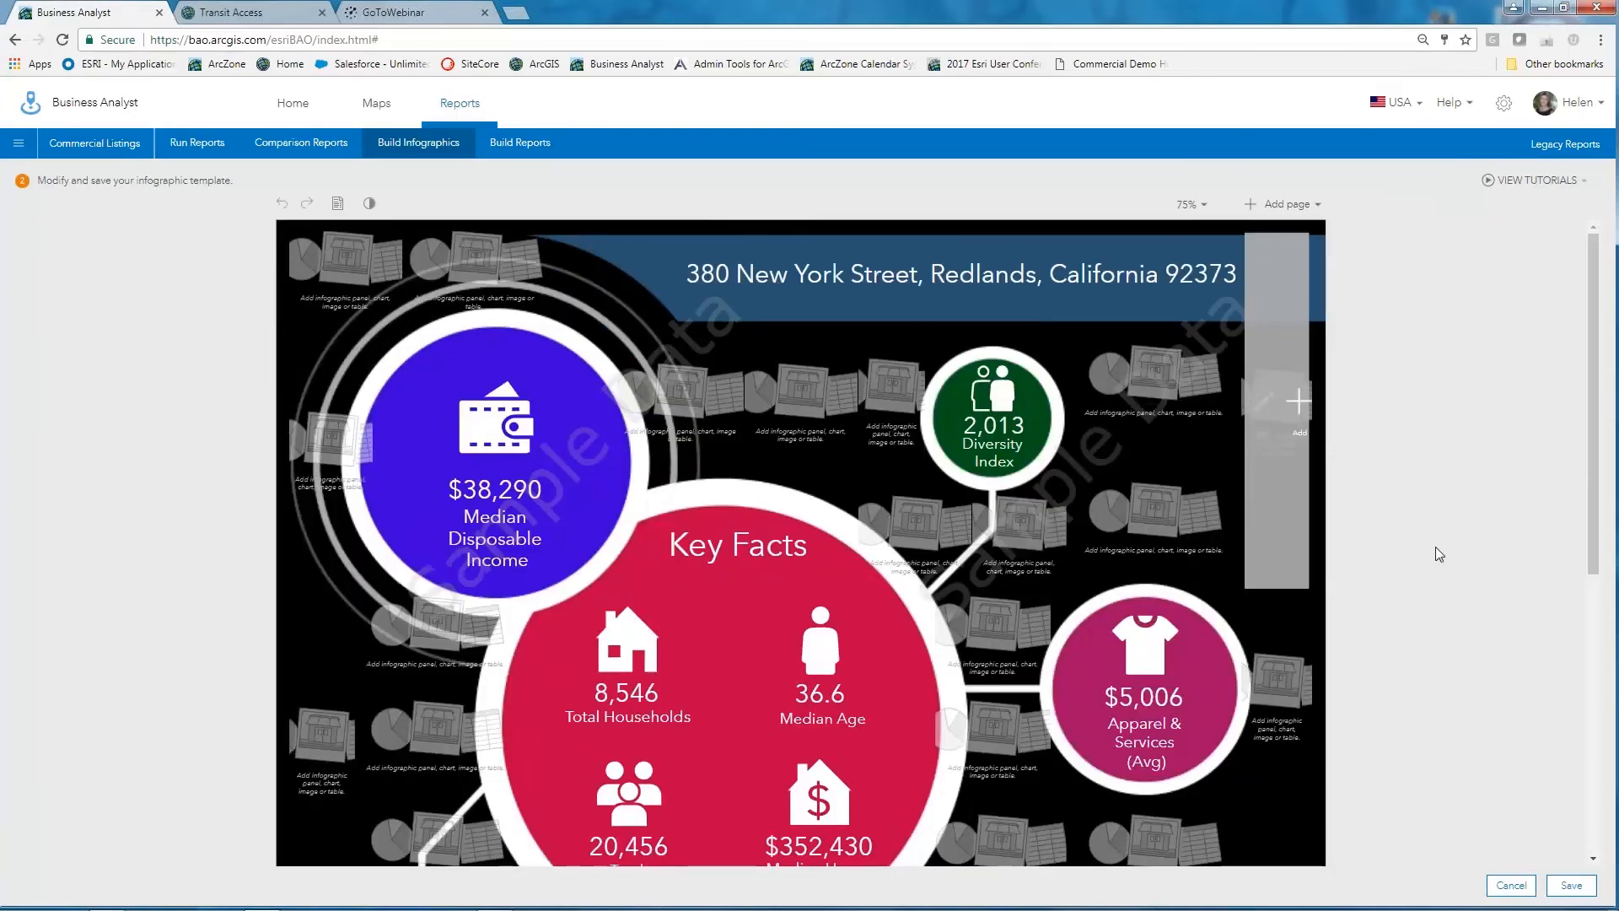
{"action": "scroll", "coordinate": [1435, 548], "scroll_direction": "down", "scroll_amount": 6}
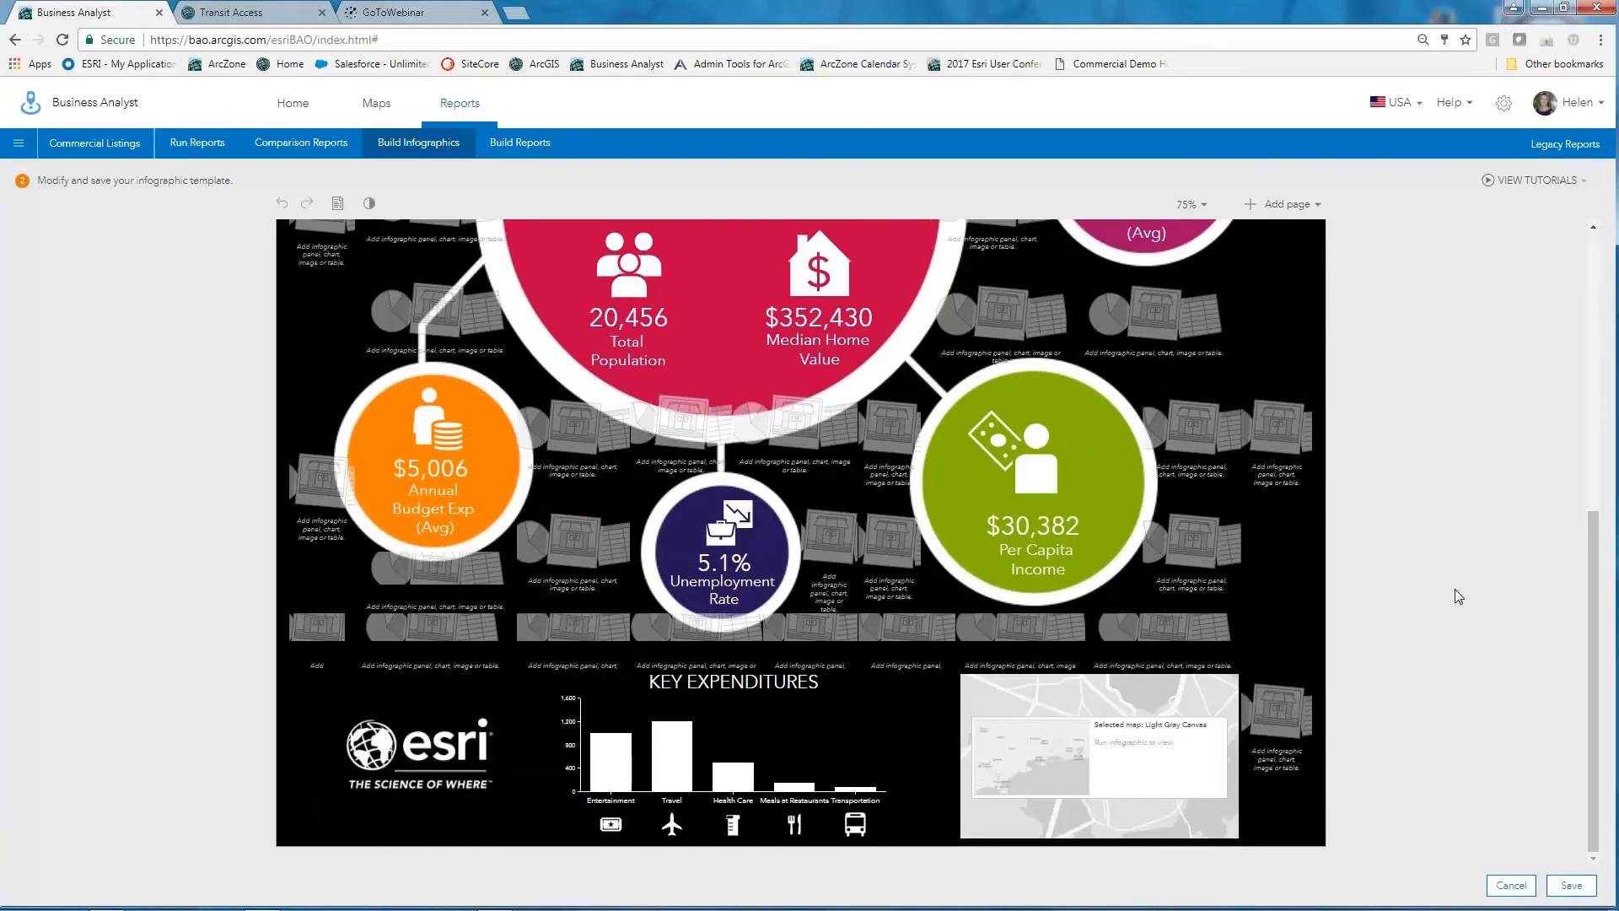
{"action": "scroll", "coordinate": [1455, 588], "scroll_direction": "up", "scroll_amount": 5}
{"action": "scroll", "coordinate": [1499, 528], "scroll_direction": "up", "scroll_amount": 2}
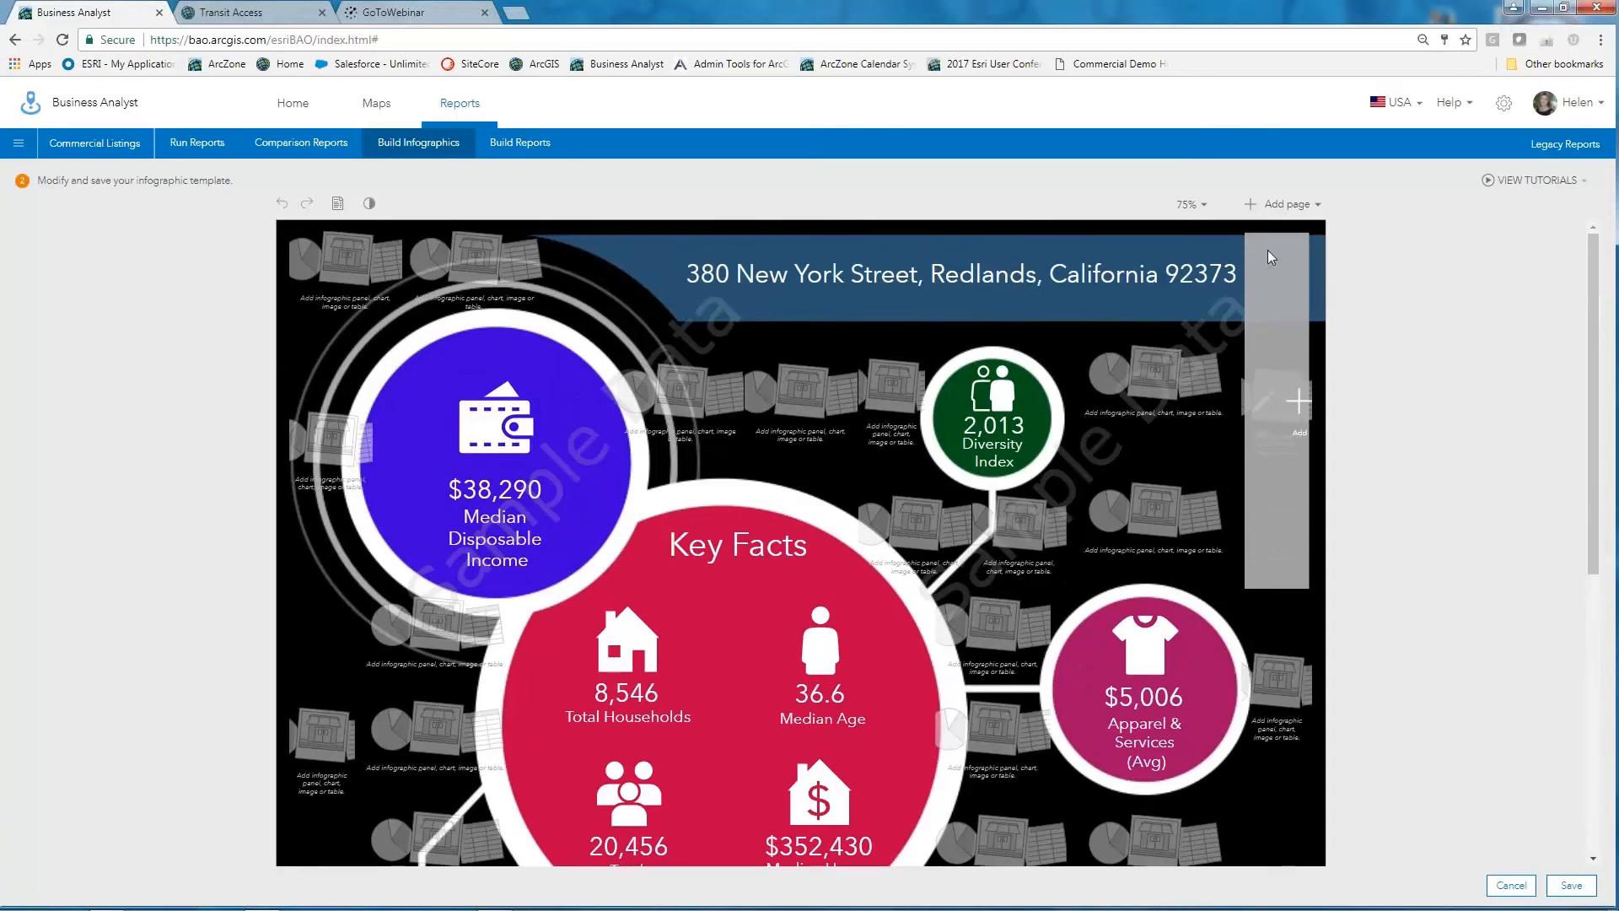
Step: Review the Mid Century Modern template at 50% zoom and close it without saving
{"action": "left_click", "coordinate": [1187, 204]}
{"action": "left_click", "coordinate": [1185, 346]}
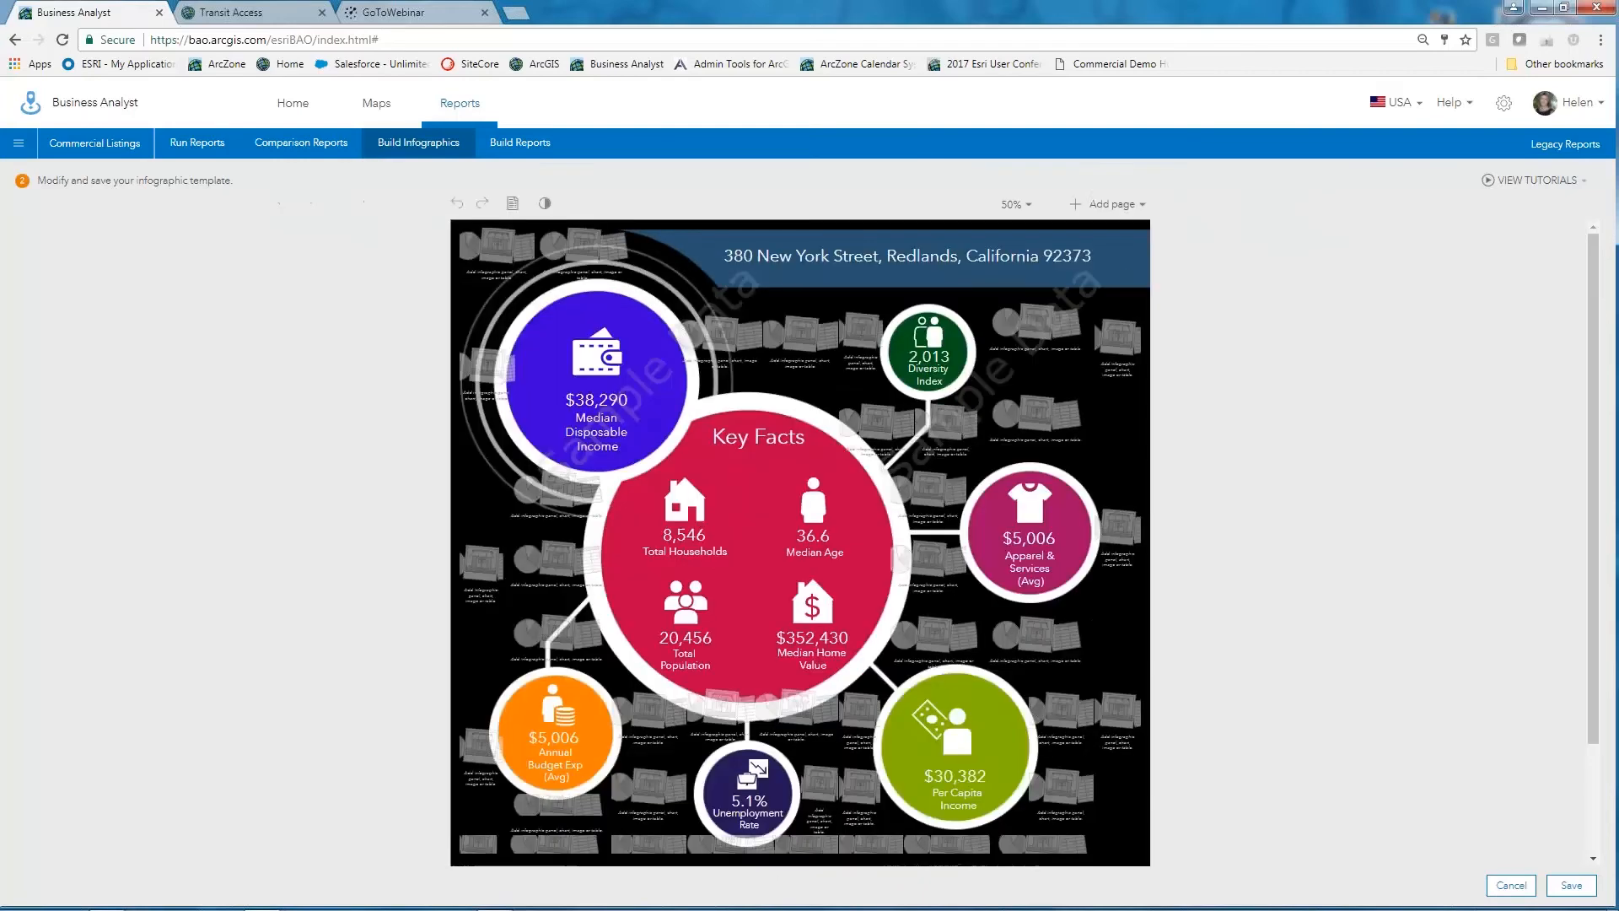
{"action": "scroll", "coordinate": [1272, 594], "scroll_direction": "down", "scroll_amount": 2}
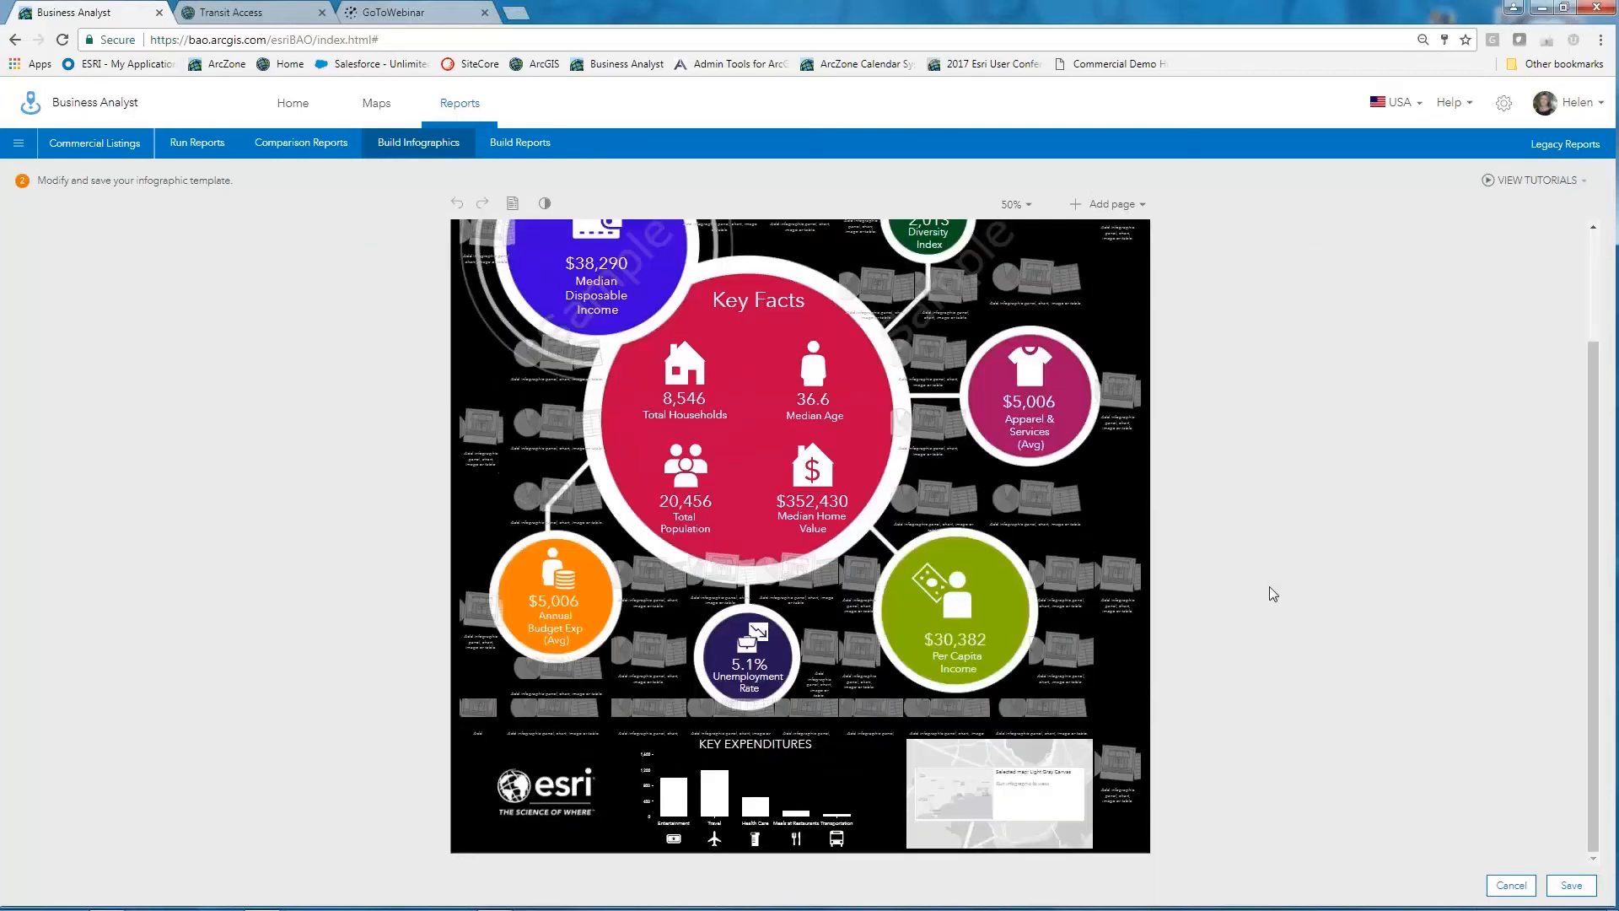
{"action": "scroll", "coordinate": [1273, 593], "scroll_direction": "up", "scroll_amount": 2}
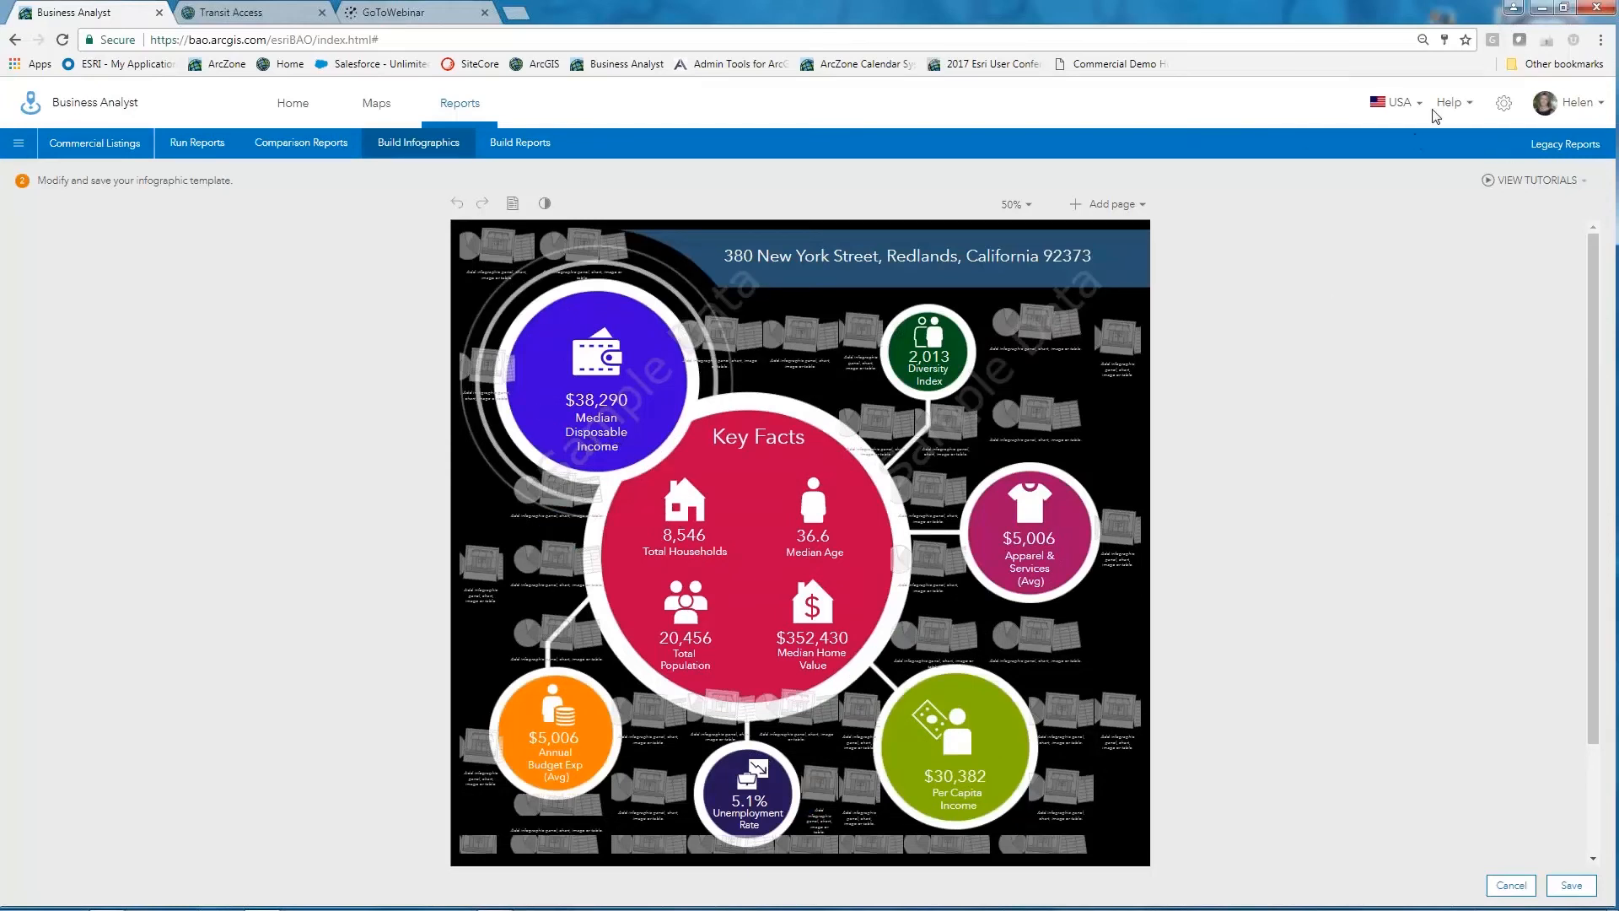
{"action": "left_click", "coordinate": [1514, 885]}
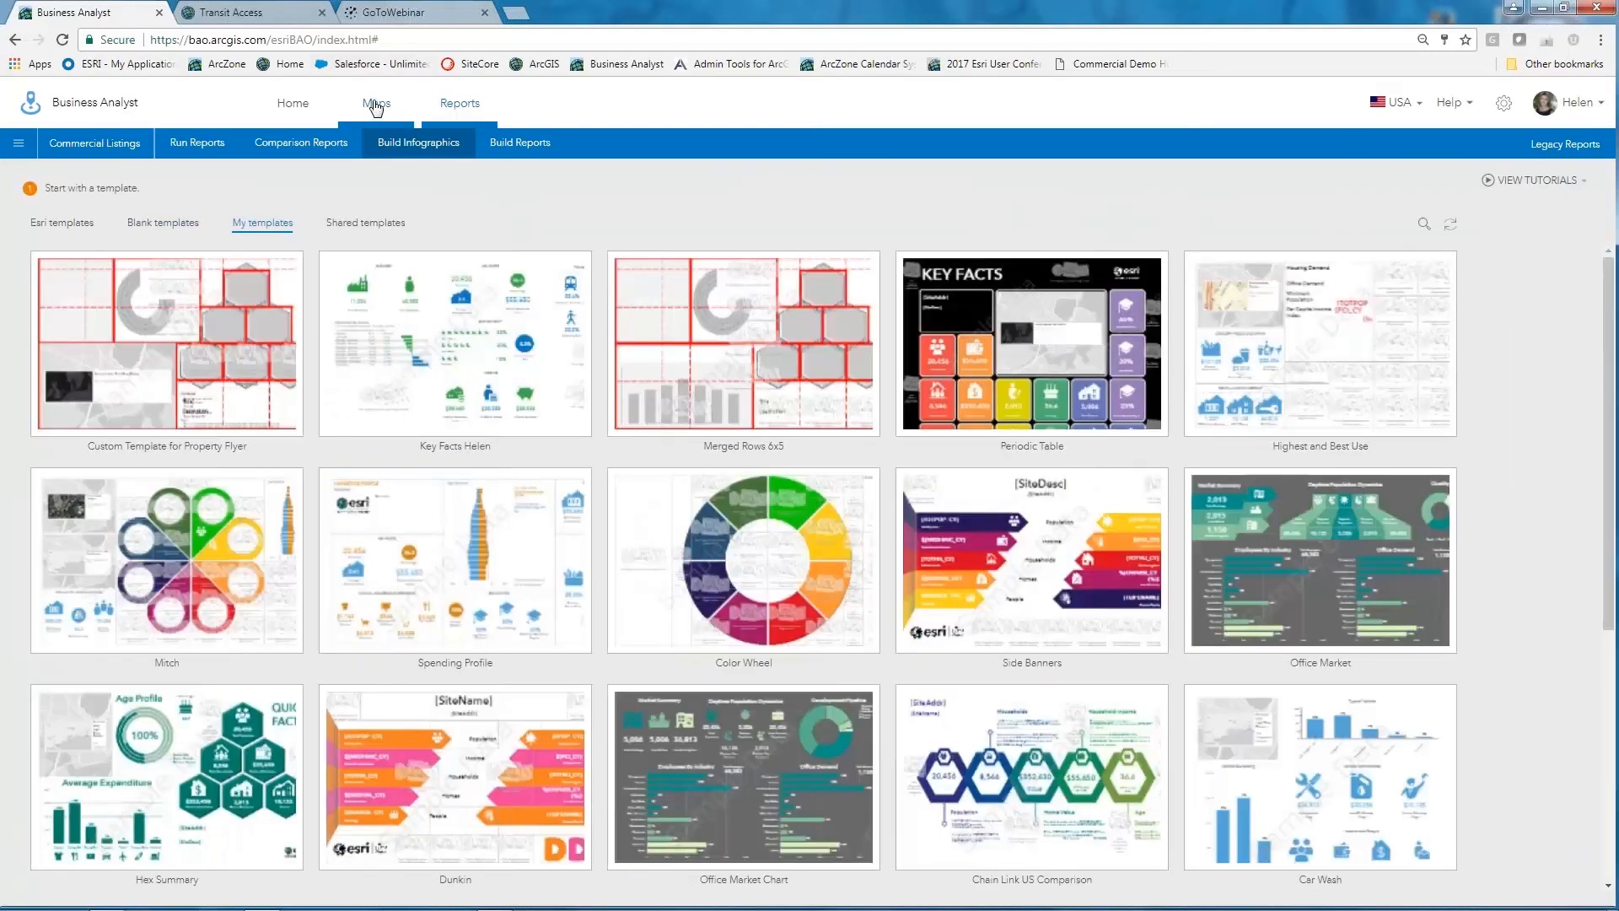
Step: Go to the maps view and switch the current project from Commercial Listings to Redlands KYN
{"action": "left_click", "coordinate": [376, 106]}
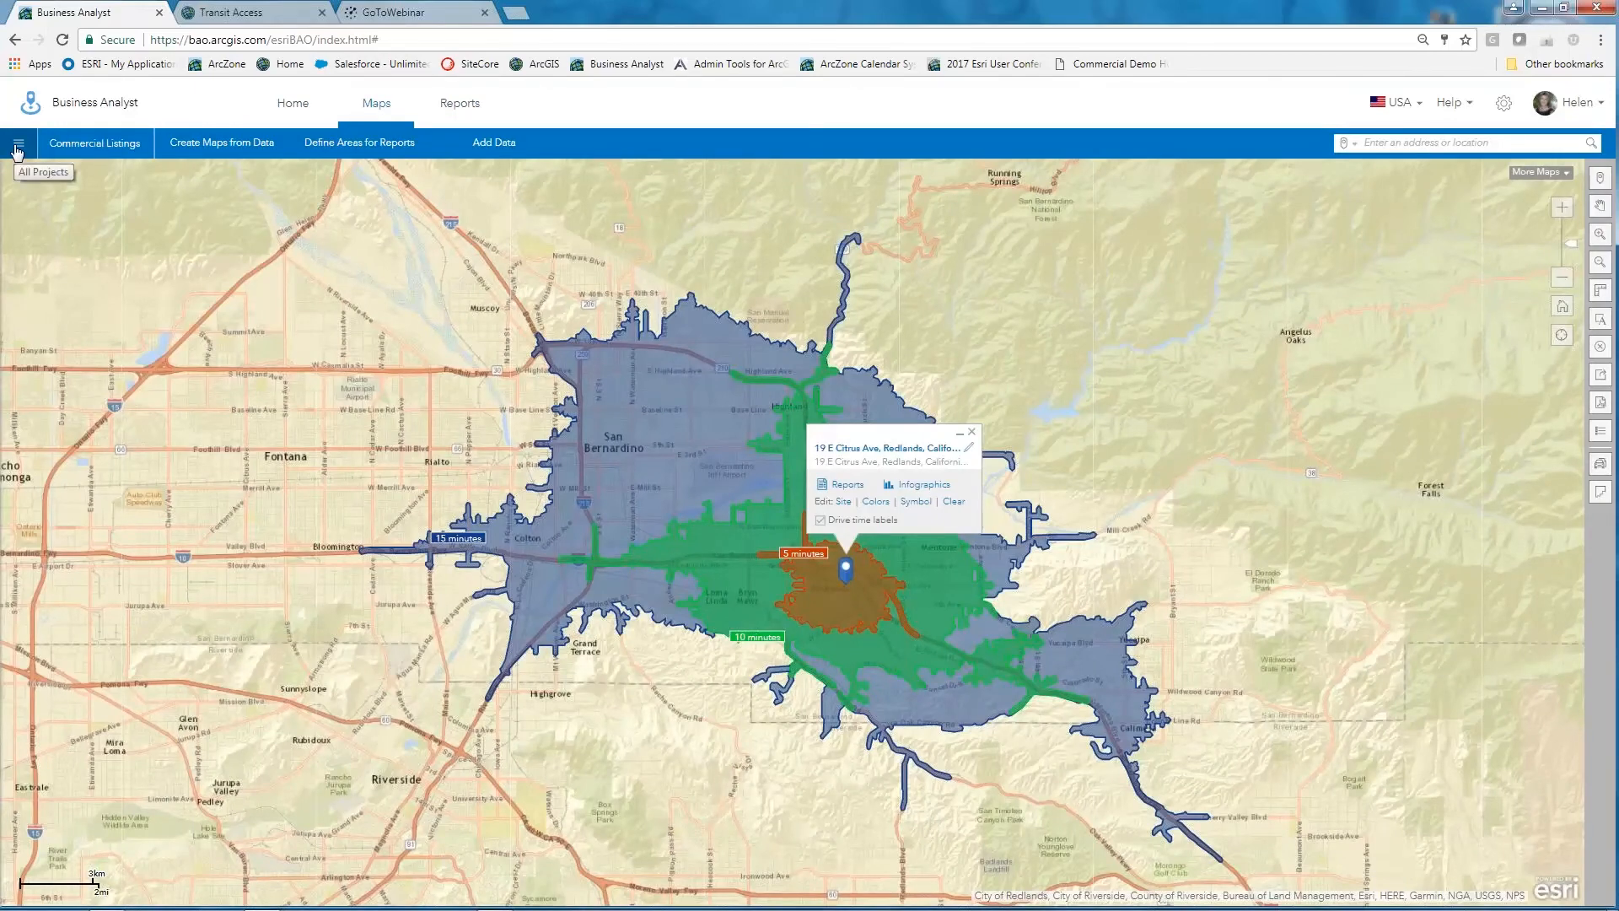
{"action": "left_click", "coordinate": [18, 143]}
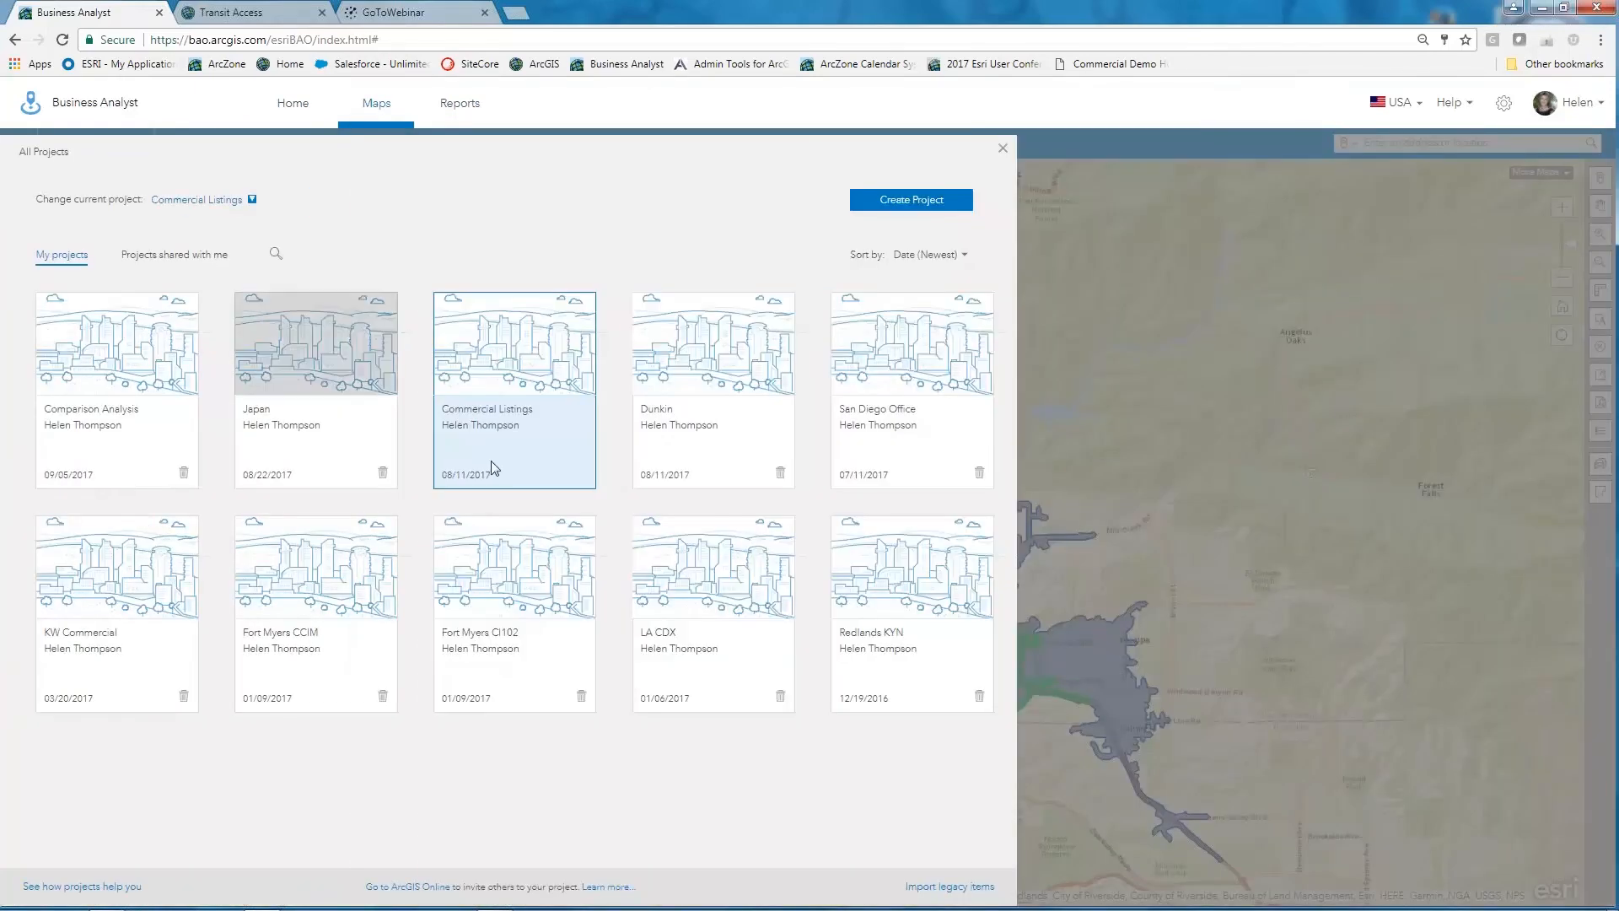
{"action": "mouse_move", "coordinate": [498, 318]}
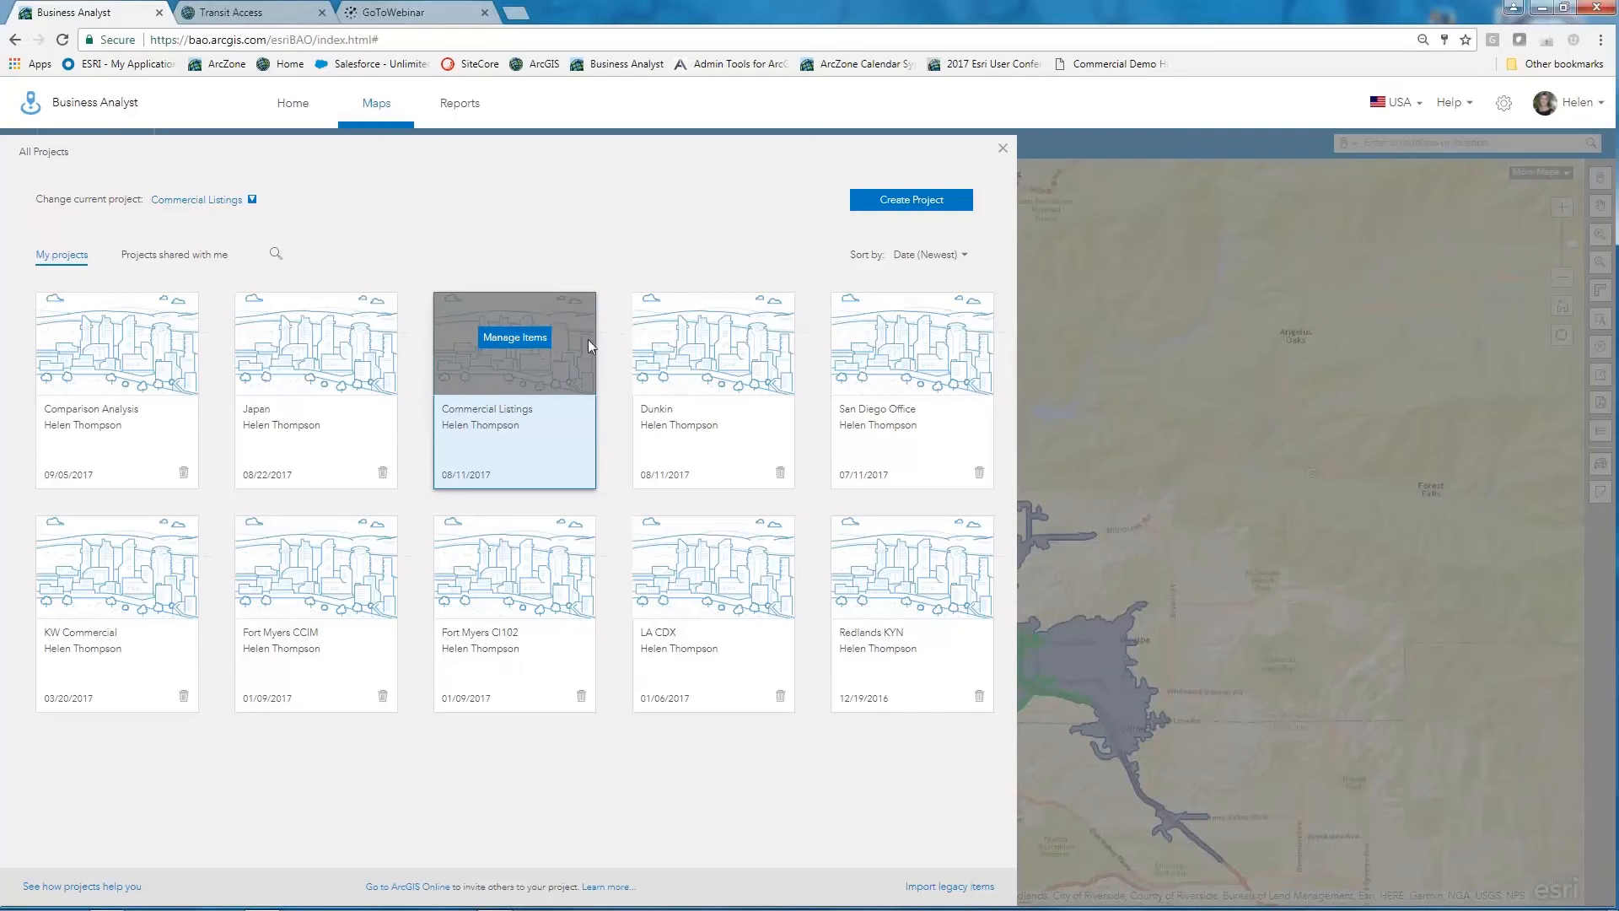
{"action": "mouse_move", "coordinate": [900, 595]}
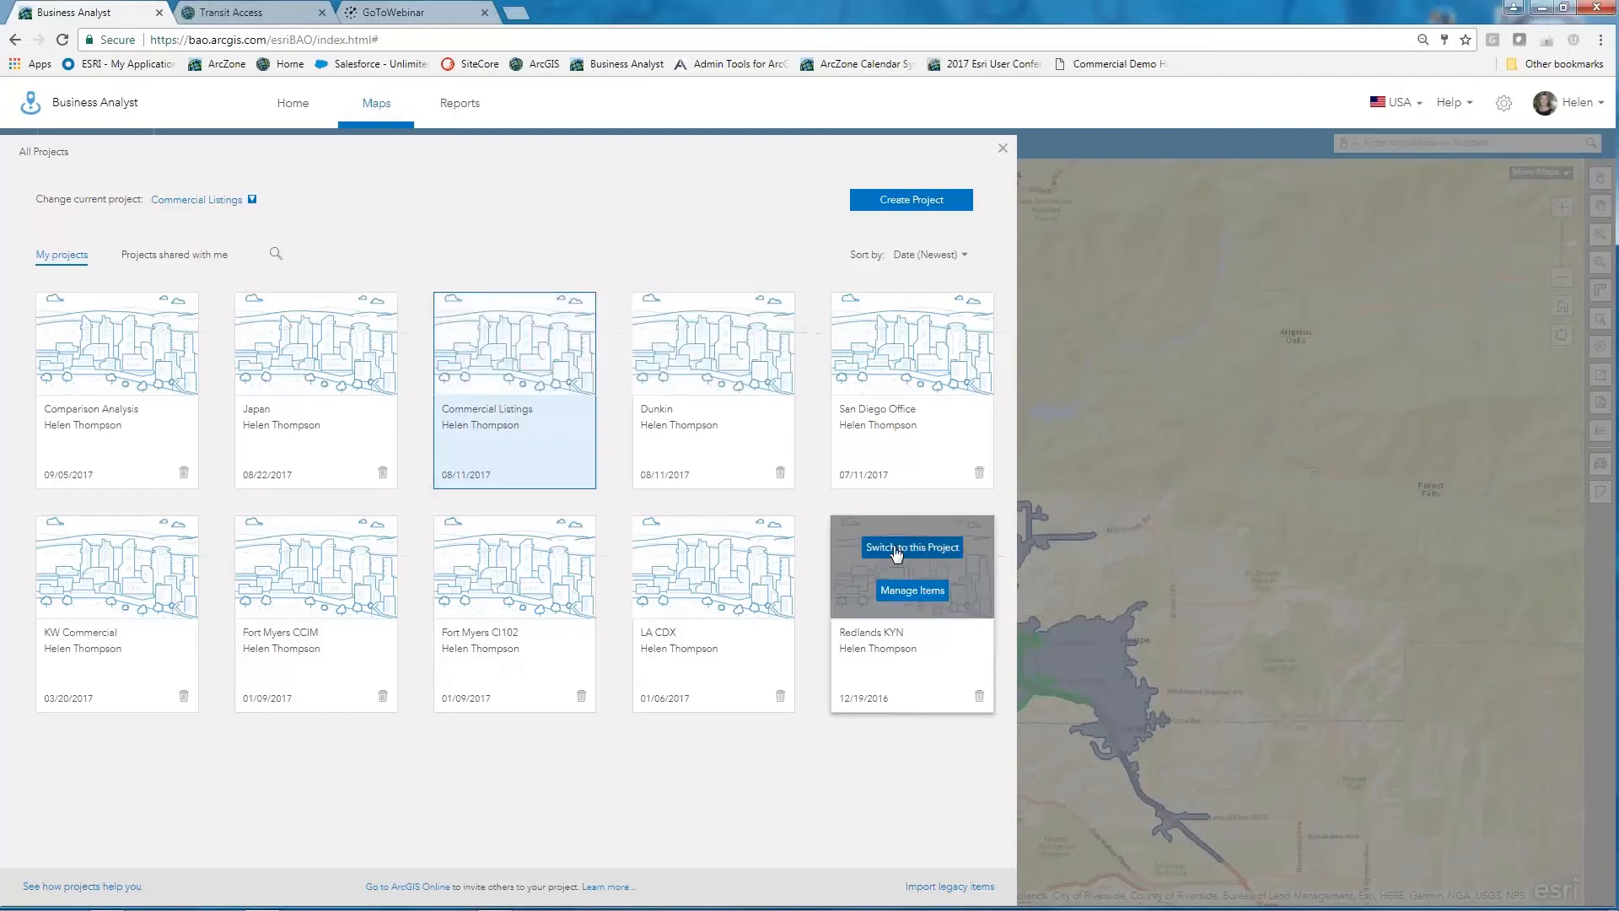
{"action": "left_click", "coordinate": [897, 553]}
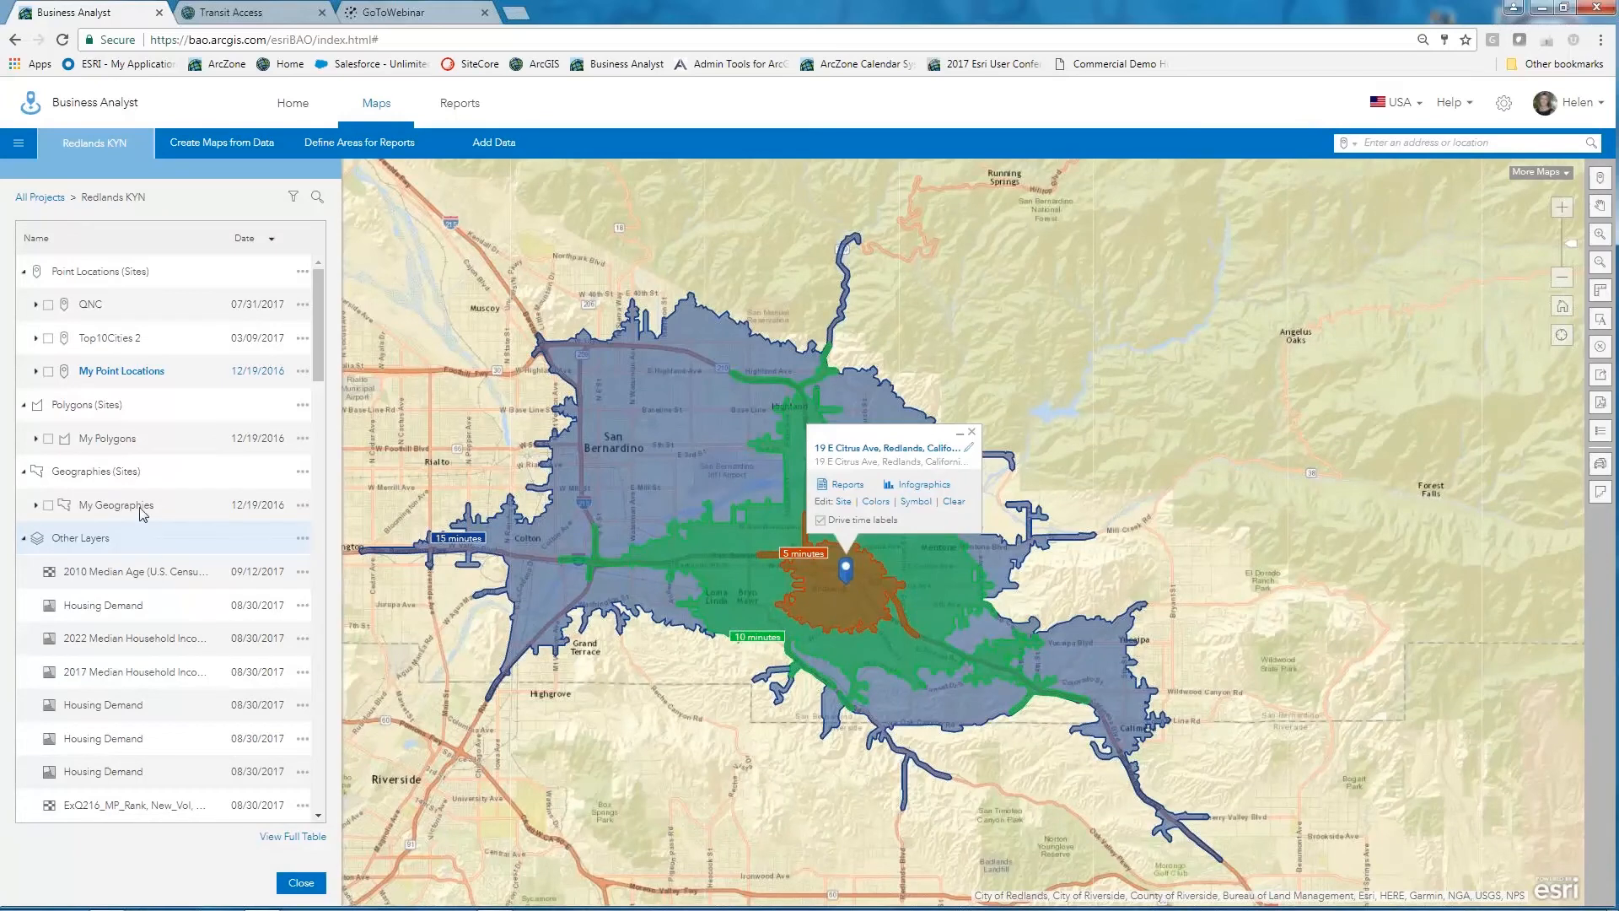
Step: Expand the Denver Market Stats layer in the Redlands KYN project and display it on the map
{"action": "scroll", "coordinate": [160, 496], "scroll_direction": "down", "scroll_amount": 5}
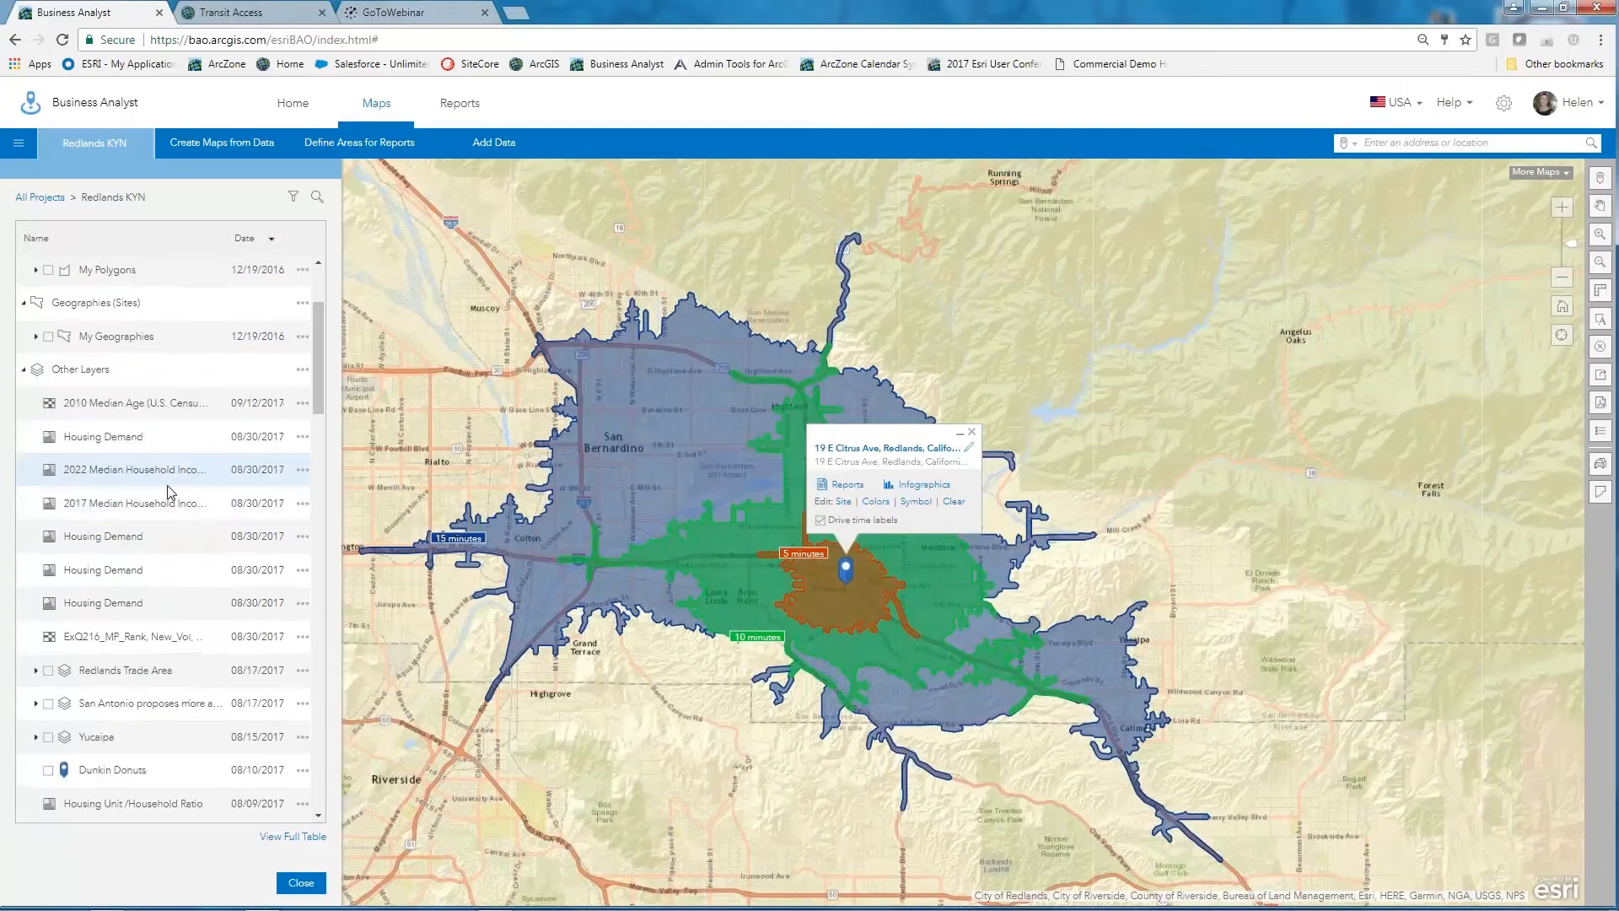
{"action": "scroll", "coordinate": [172, 492], "scroll_direction": "down", "scroll_amount": 2}
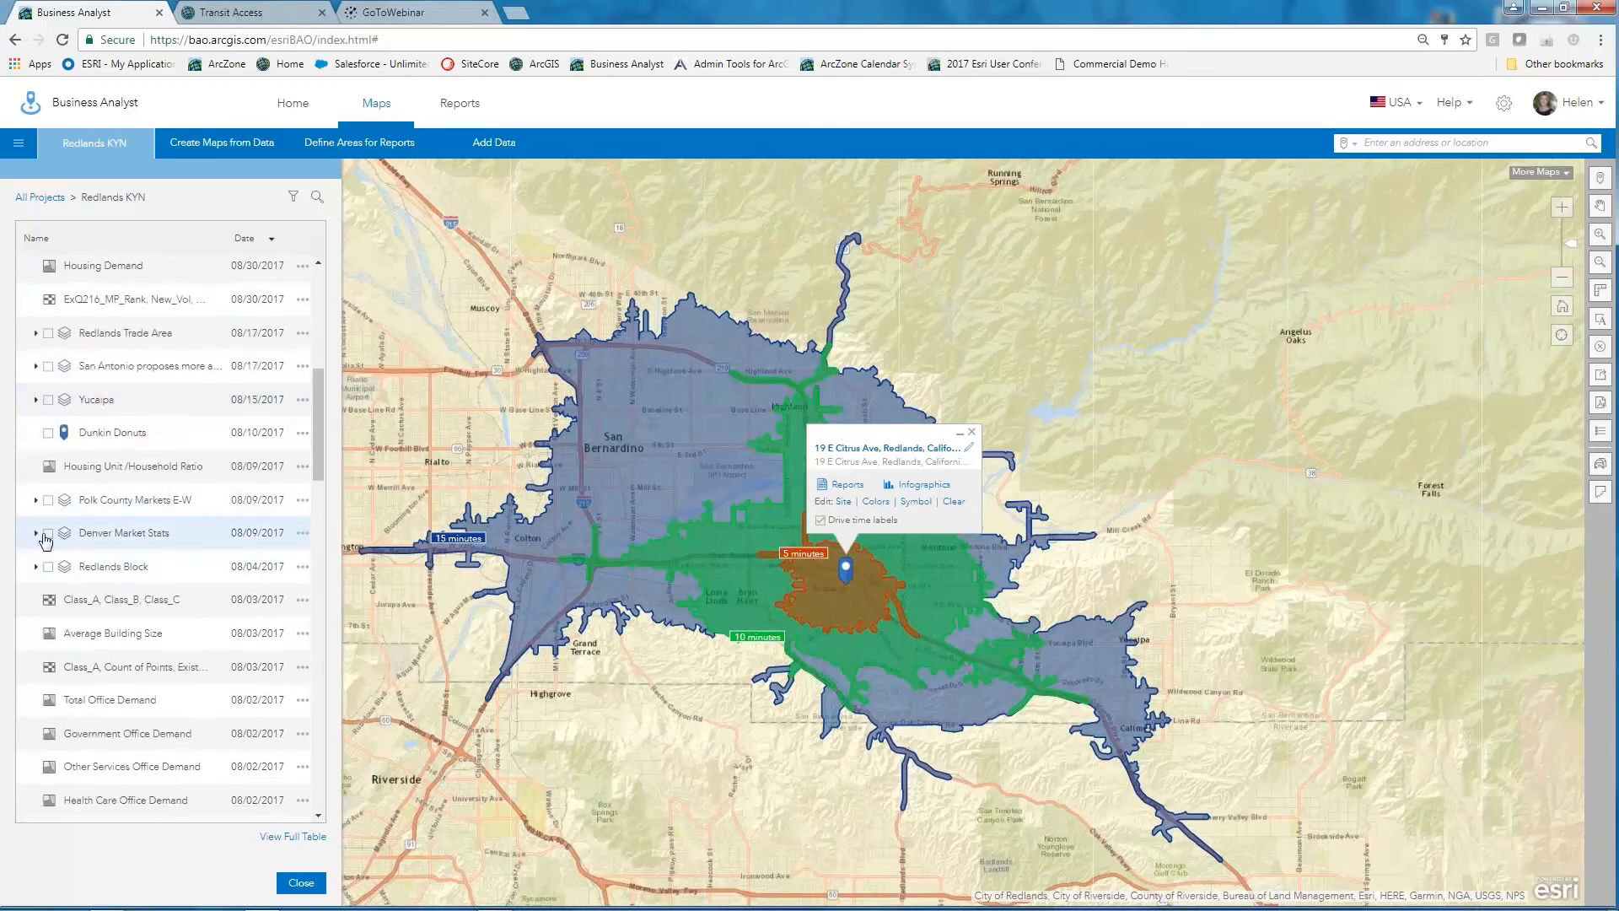
{"action": "left_click", "coordinate": [34, 534]}
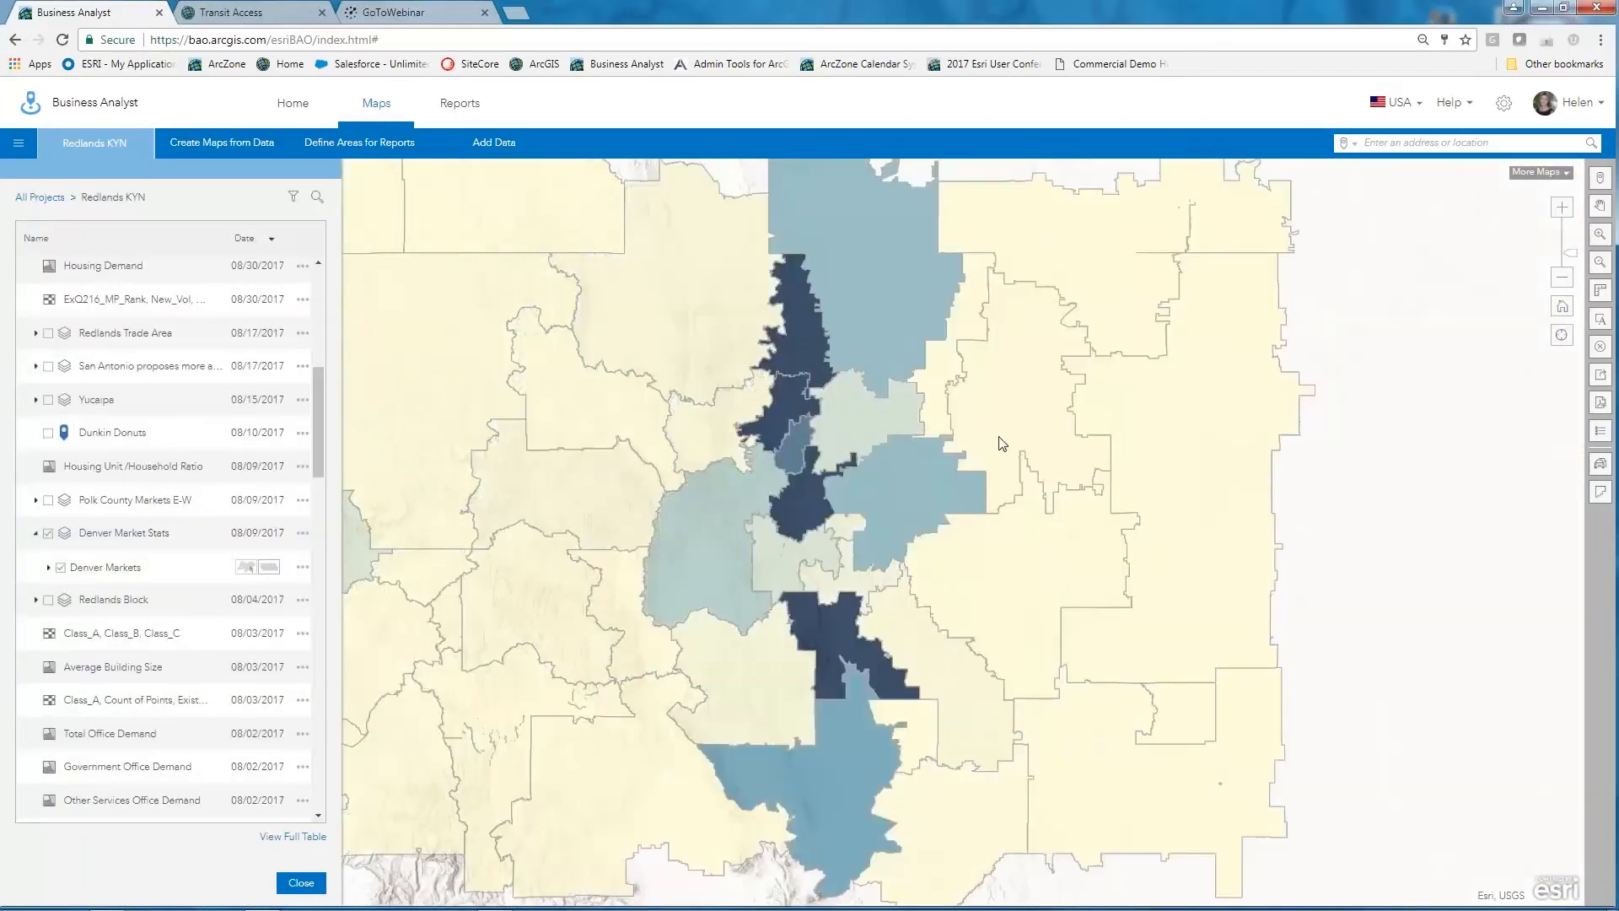
Step: Open the pop-up of the Greeley market area on the map and read through its building and office attributes
{"action": "left_click", "coordinate": [854, 312]}
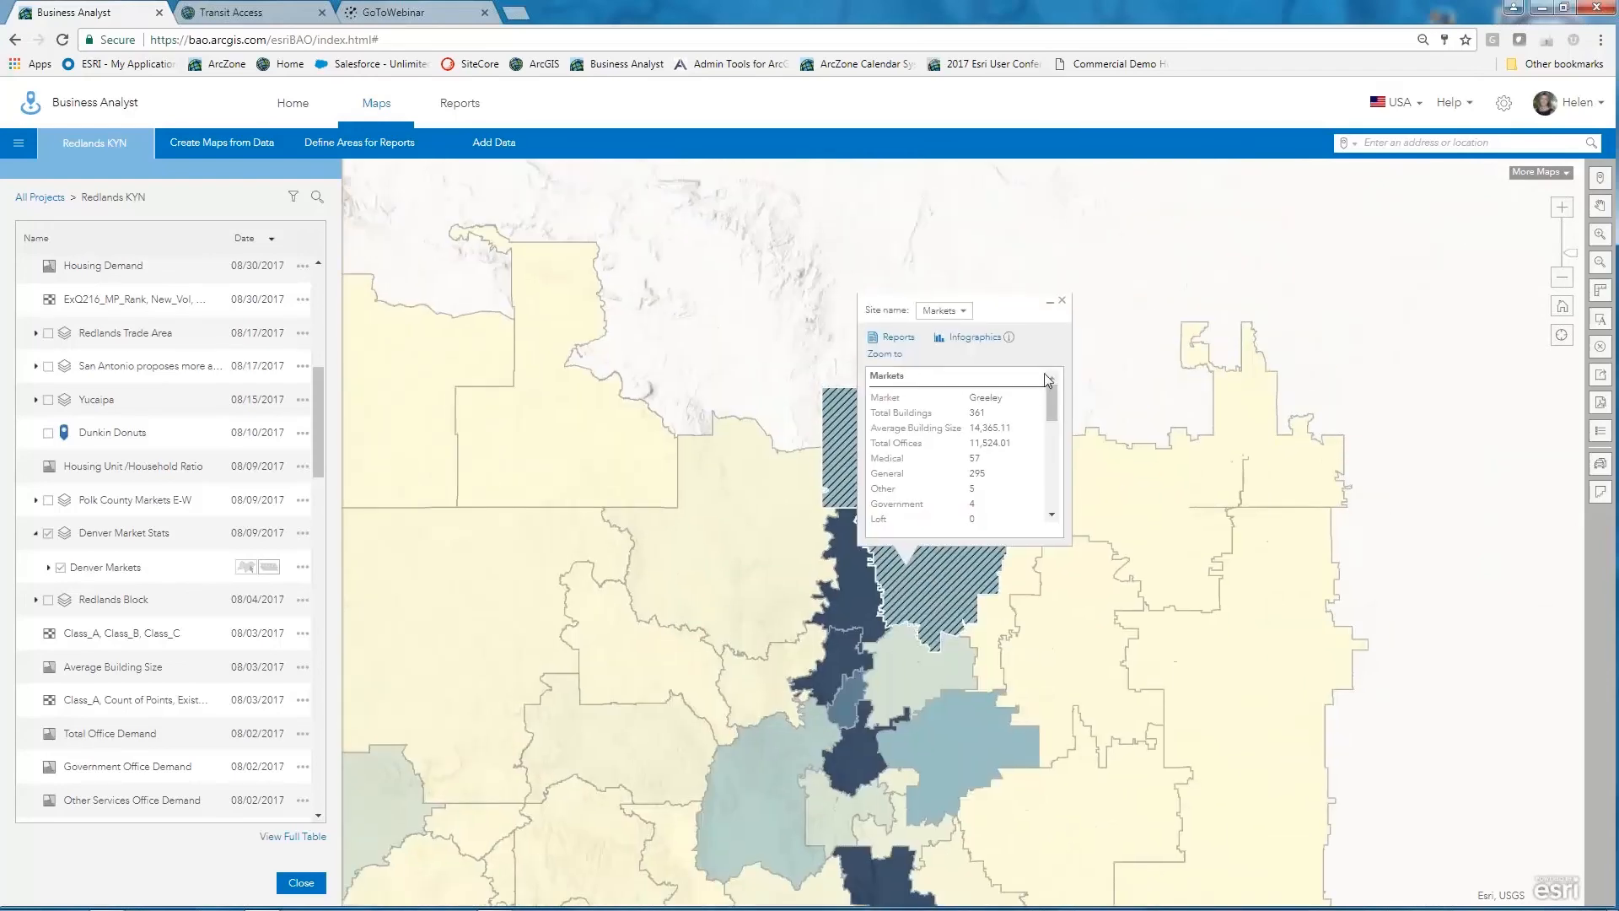
{"action": "left_click_drag", "start_coordinate": [1052, 413], "coordinate": [1051, 498]}
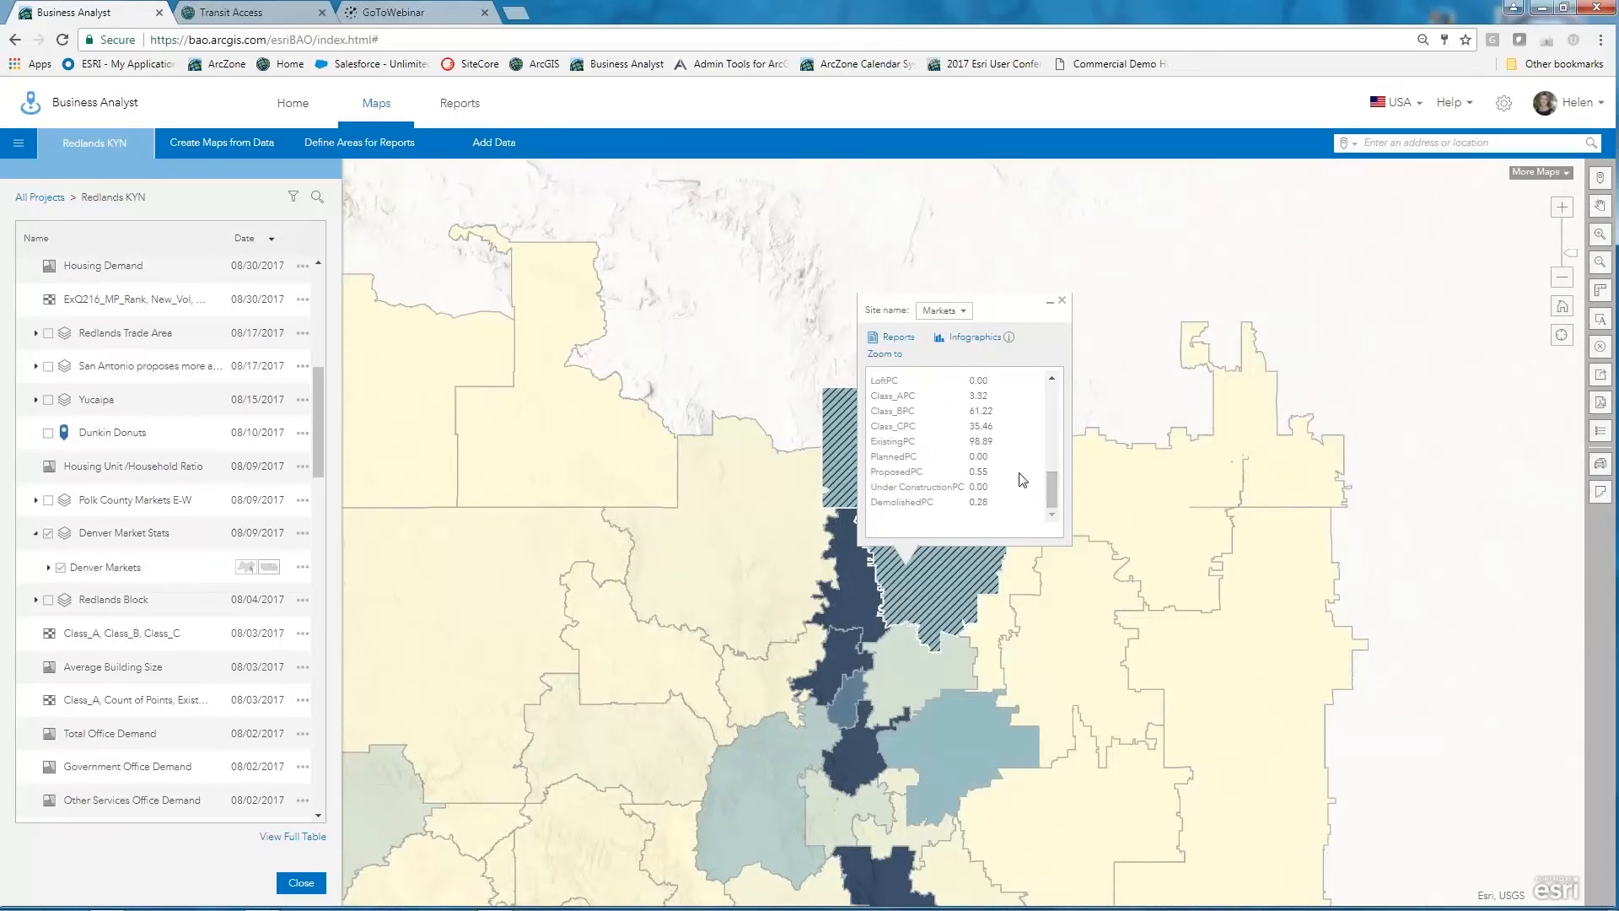
{"action": "scroll", "coordinate": [927, 466], "scroll_direction": "up", "scroll_amount": 2}
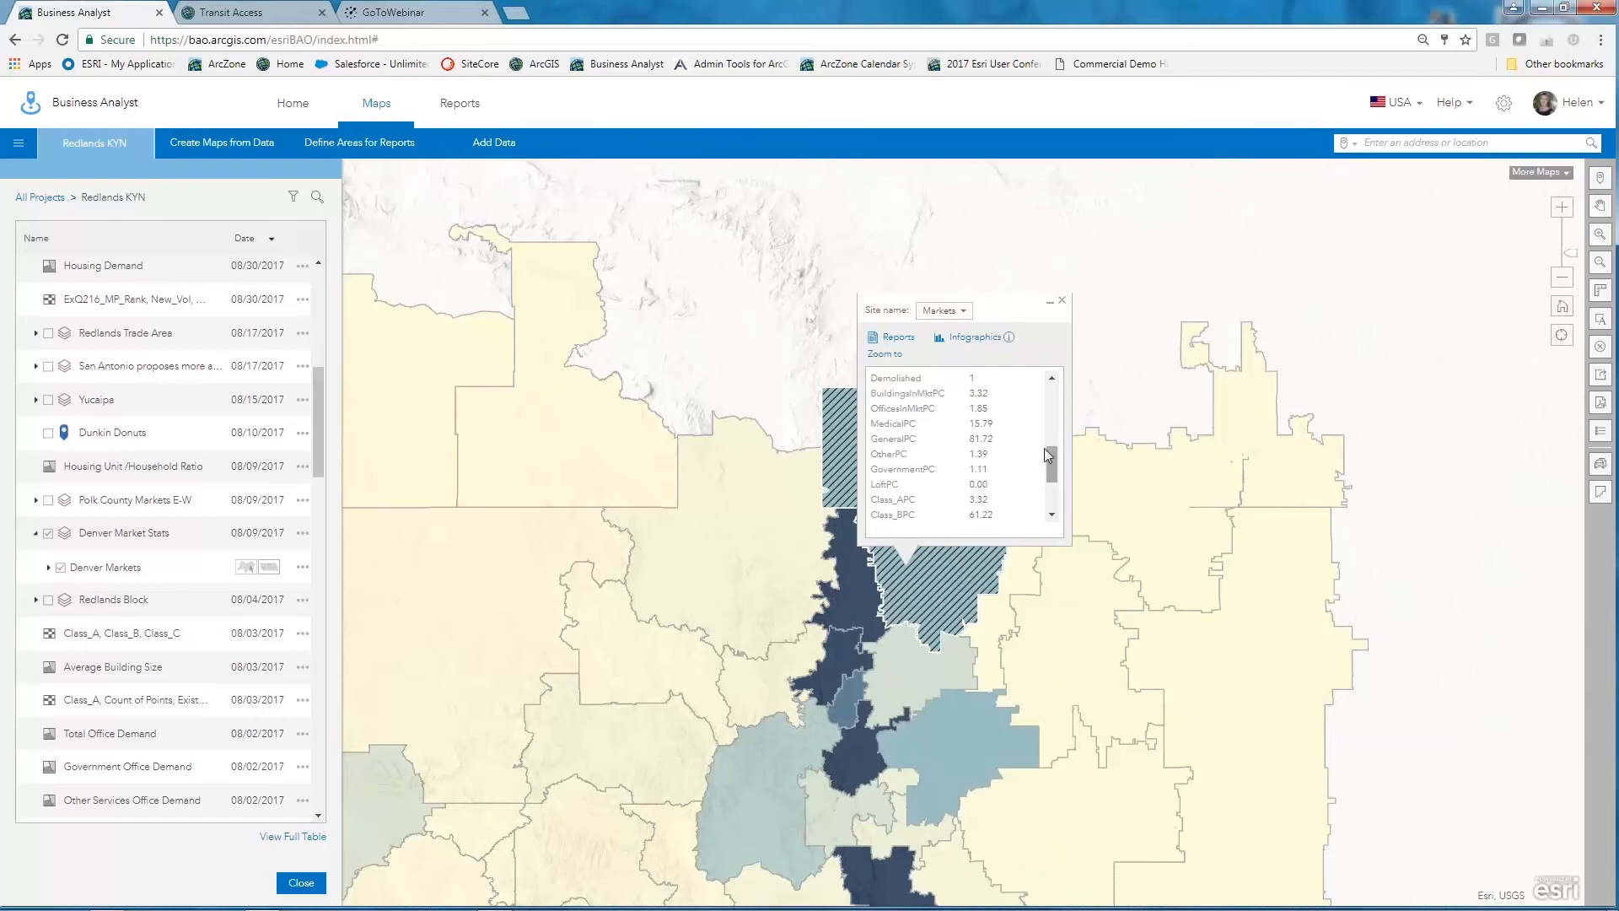
Step: Run an infographic for the Greeley market area and display it with the Office Market Chart template
{"action": "left_click", "coordinate": [967, 338]}
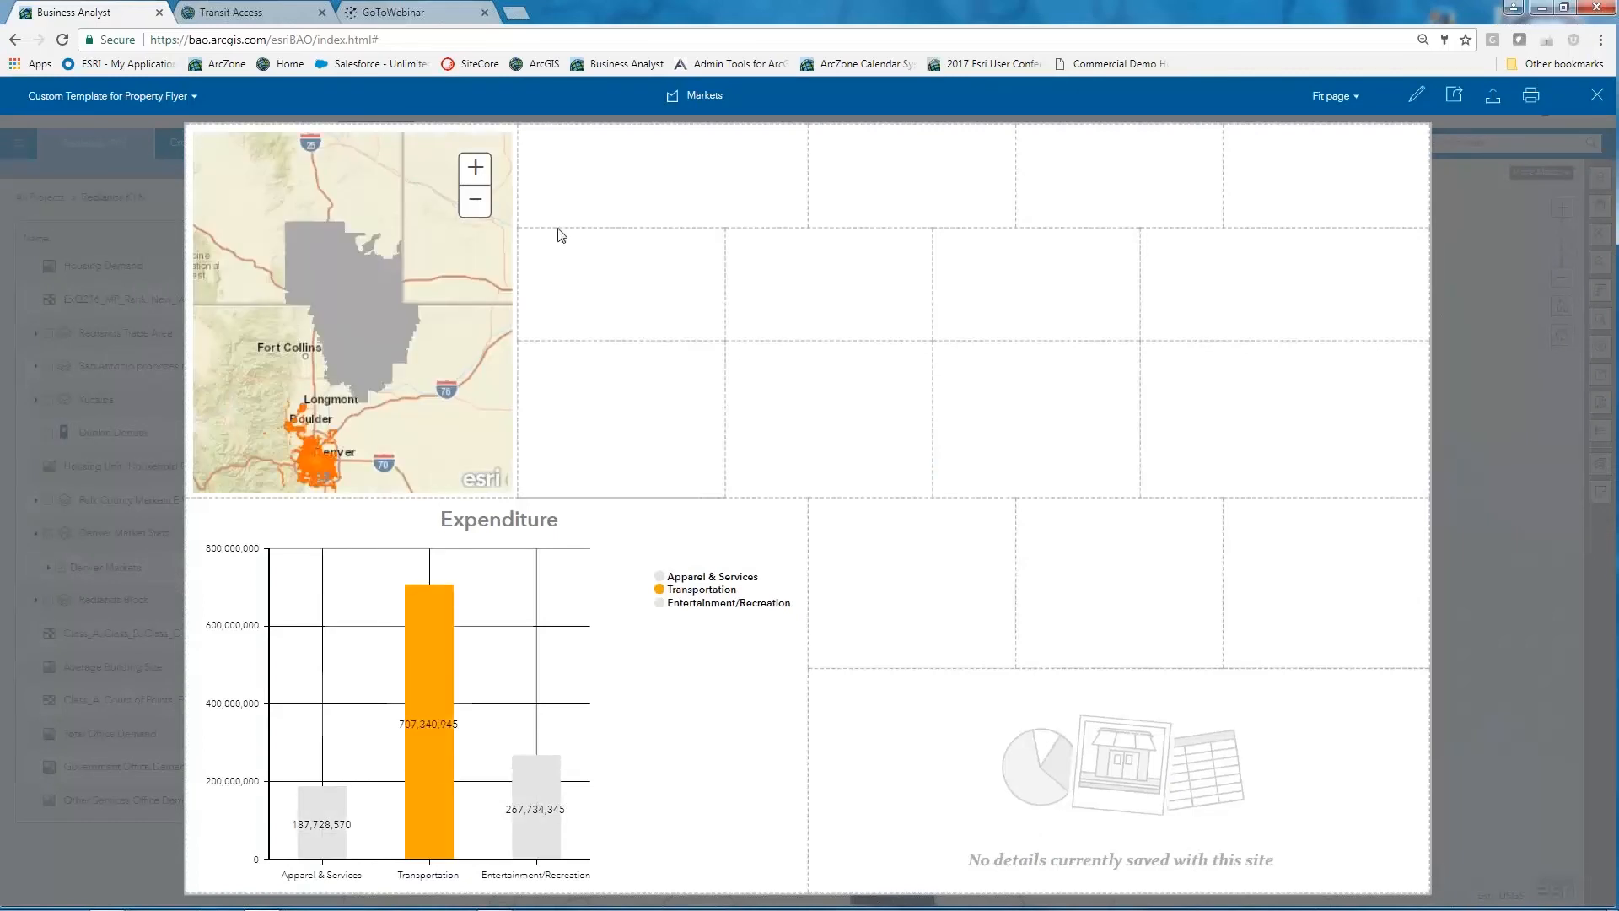
{"action": "left_click", "coordinate": [190, 99]}
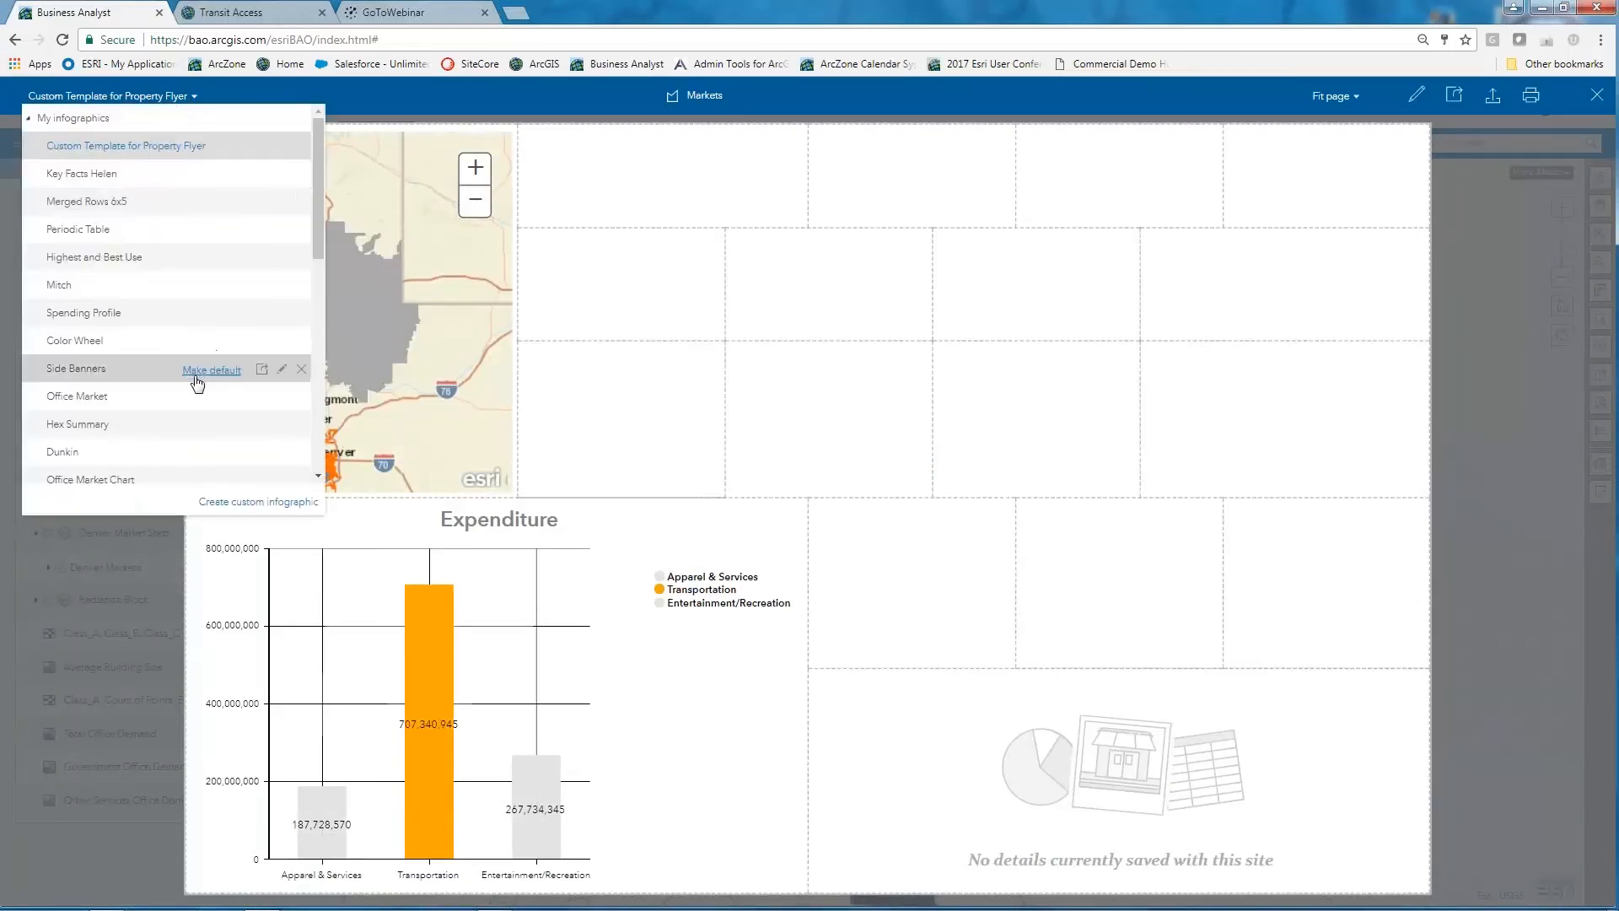
{"action": "scroll", "coordinate": [175, 372], "scroll_direction": "down", "scroll_amount": 1}
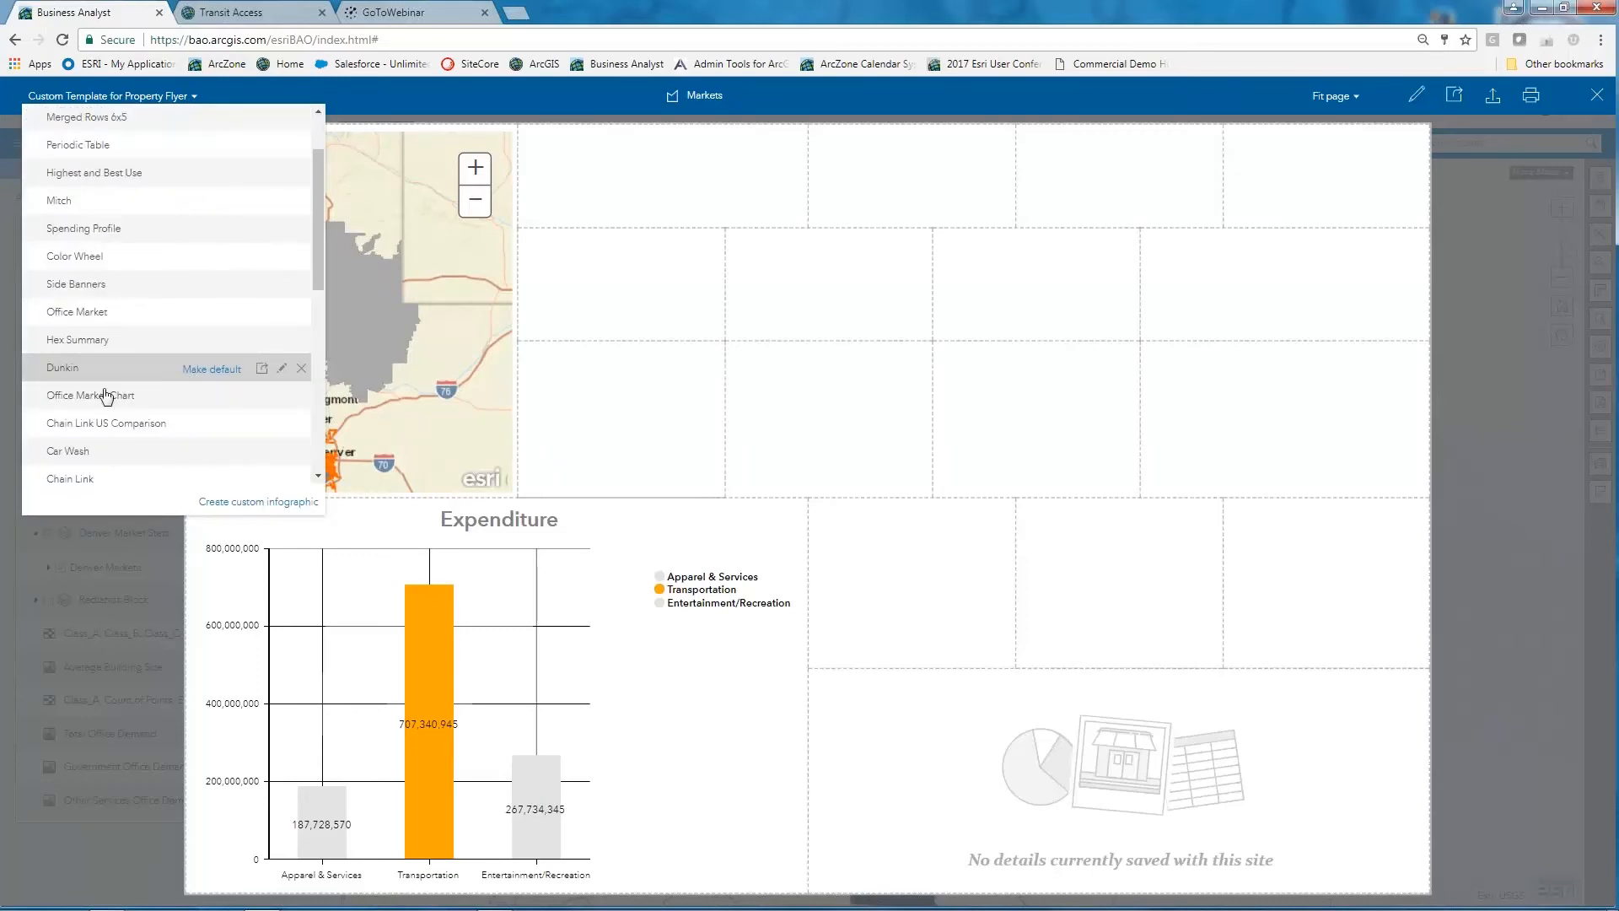
{"action": "left_click", "coordinate": [103, 401]}
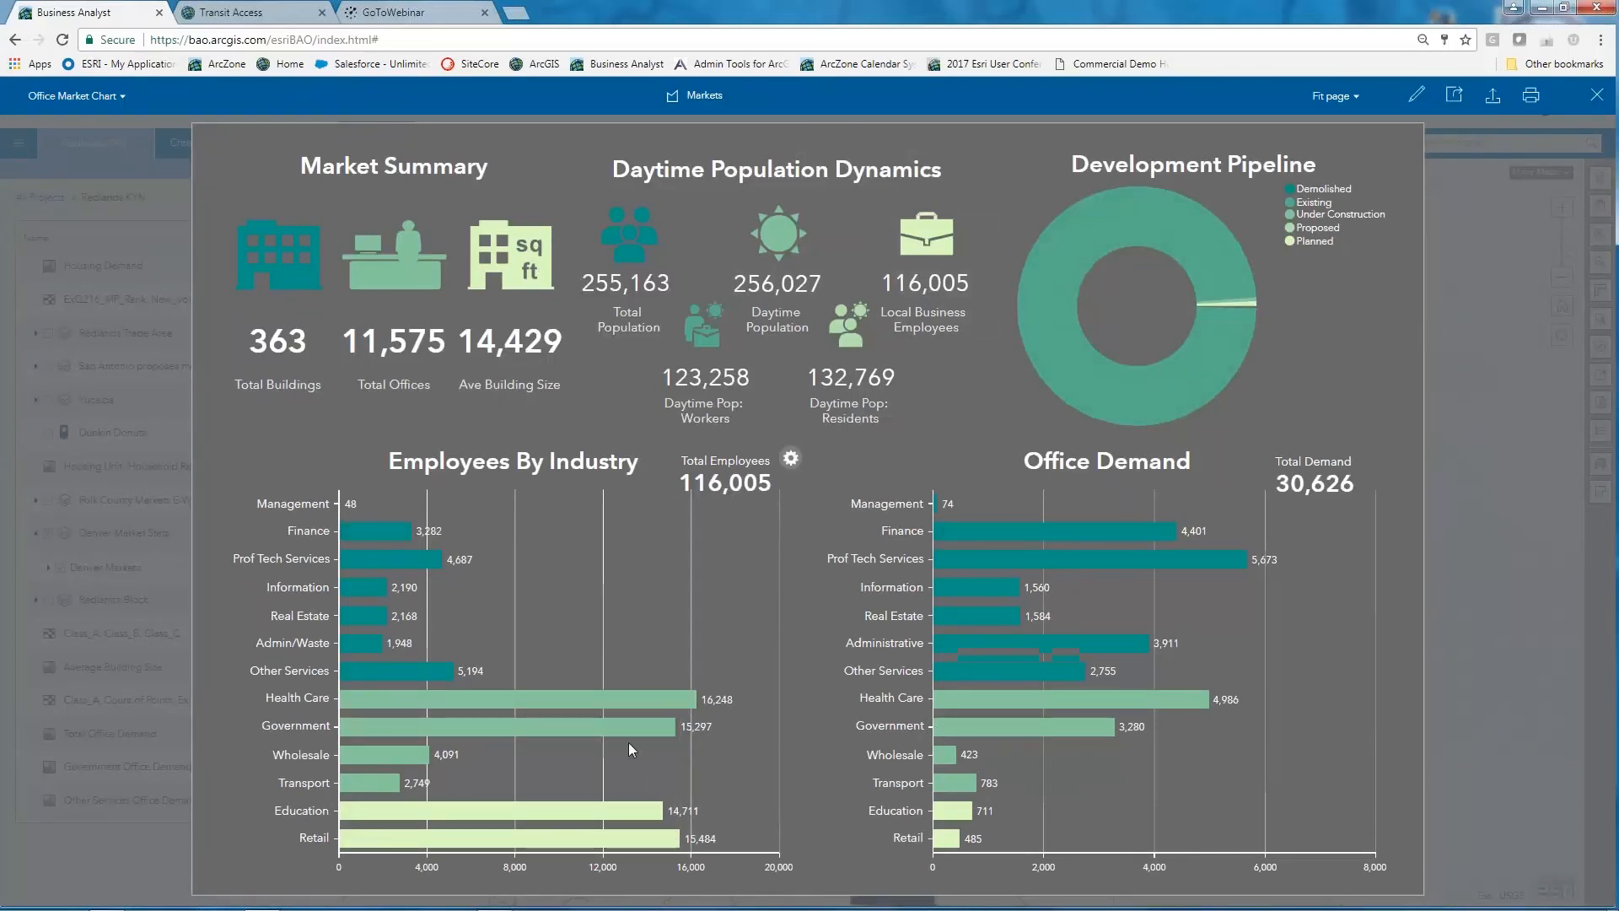
Step: Change the market's infographic to the Office Market template, review it, and close the infographic viewer
{"action": "left_click", "coordinate": [118, 96]}
{"action": "scroll", "coordinate": [176, 437], "scroll_direction": "up", "scroll_amount": 1}
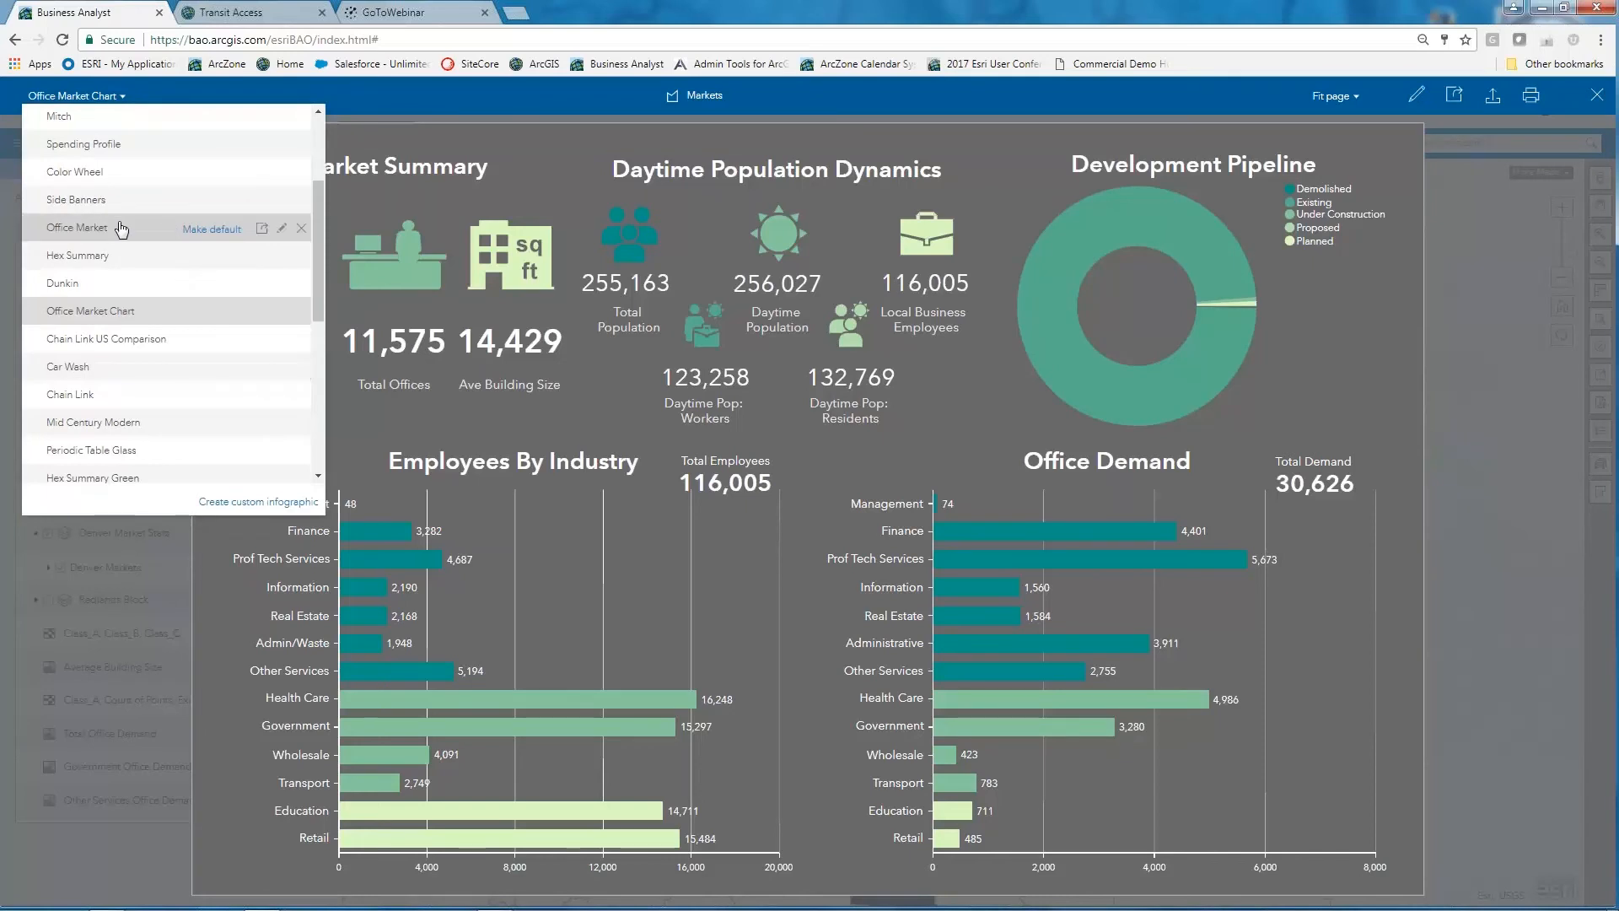
{"action": "left_click", "coordinate": [90, 230]}
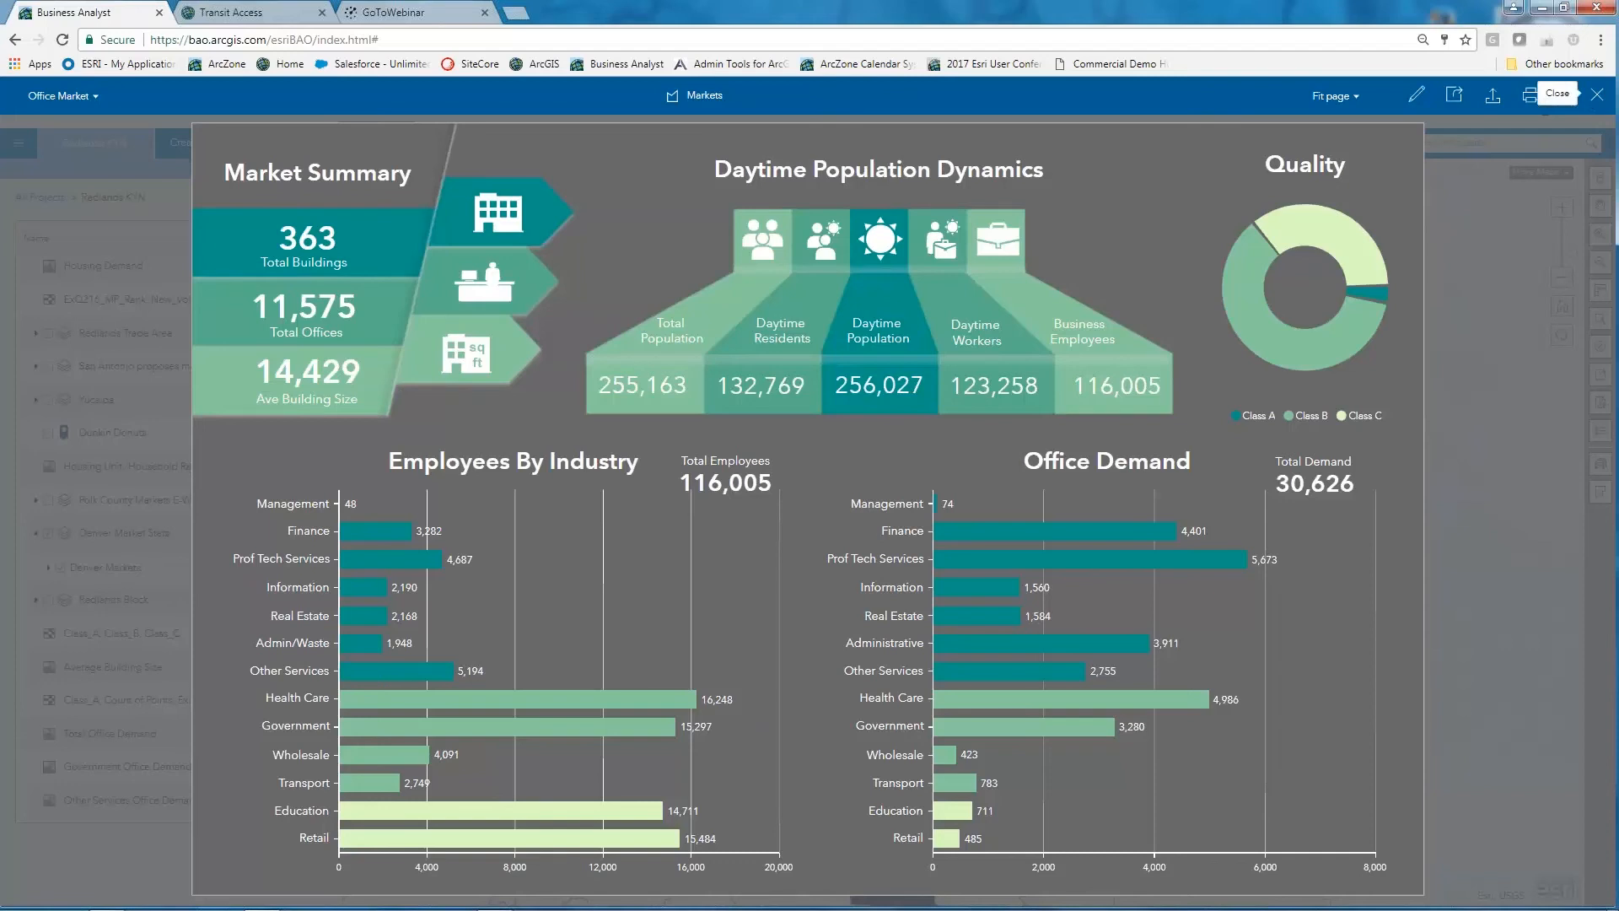
{"action": "left_click", "coordinate": [1597, 95]}
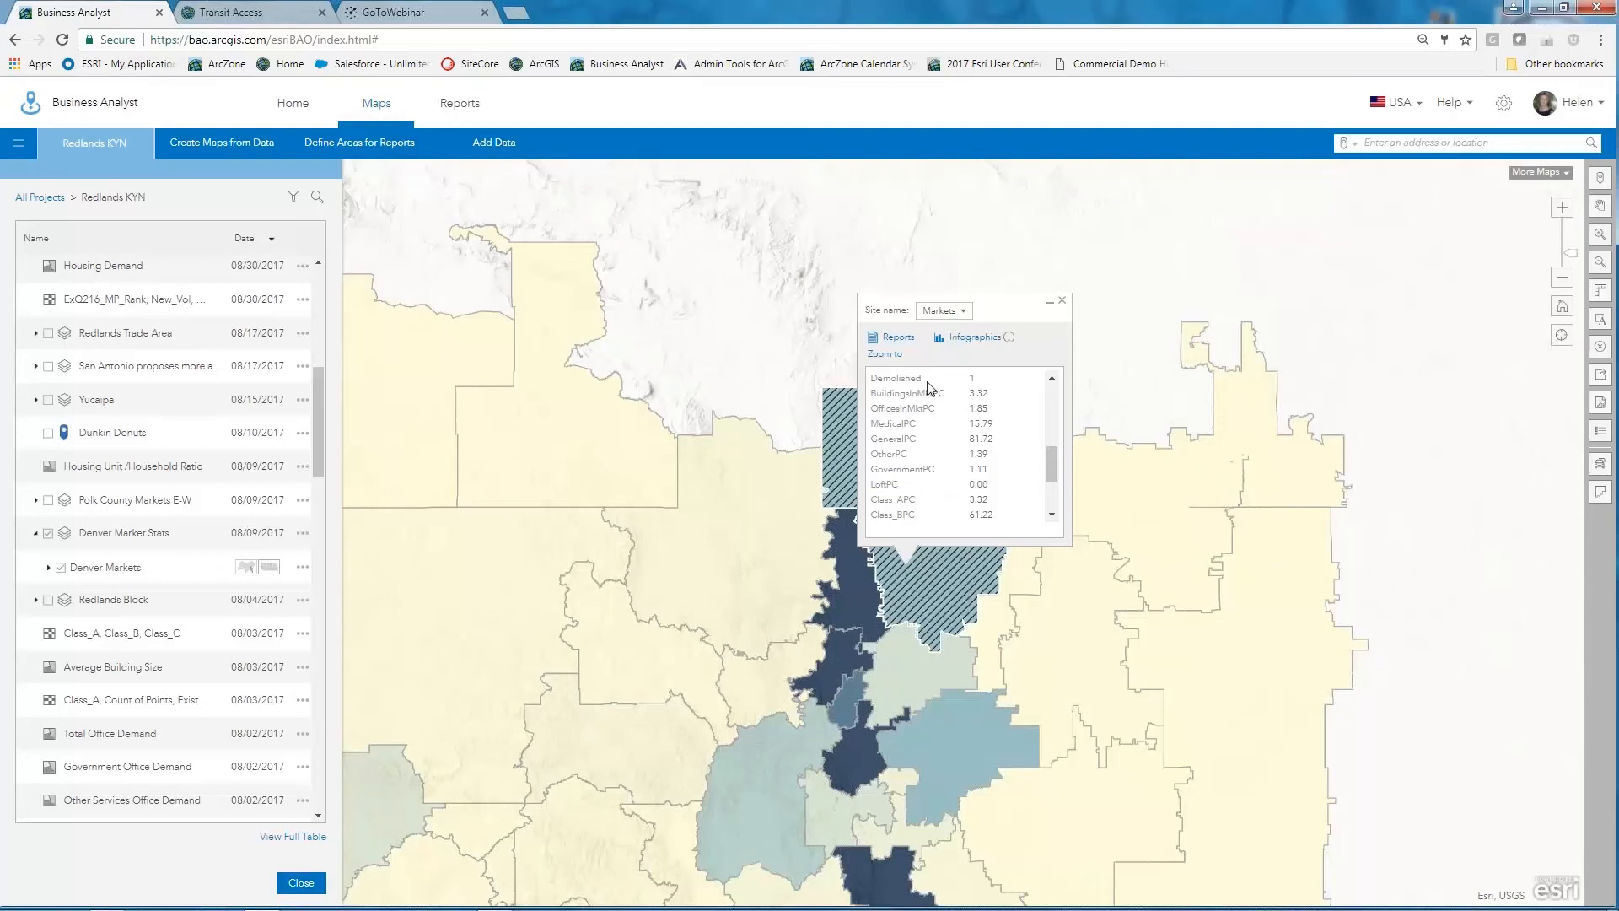
Step: Set the market pop-up's site name to NAME: Greeley and run the infographic for that area
{"action": "scroll", "coordinate": [1023, 449], "scroll_direction": "up", "scroll_amount": 5}
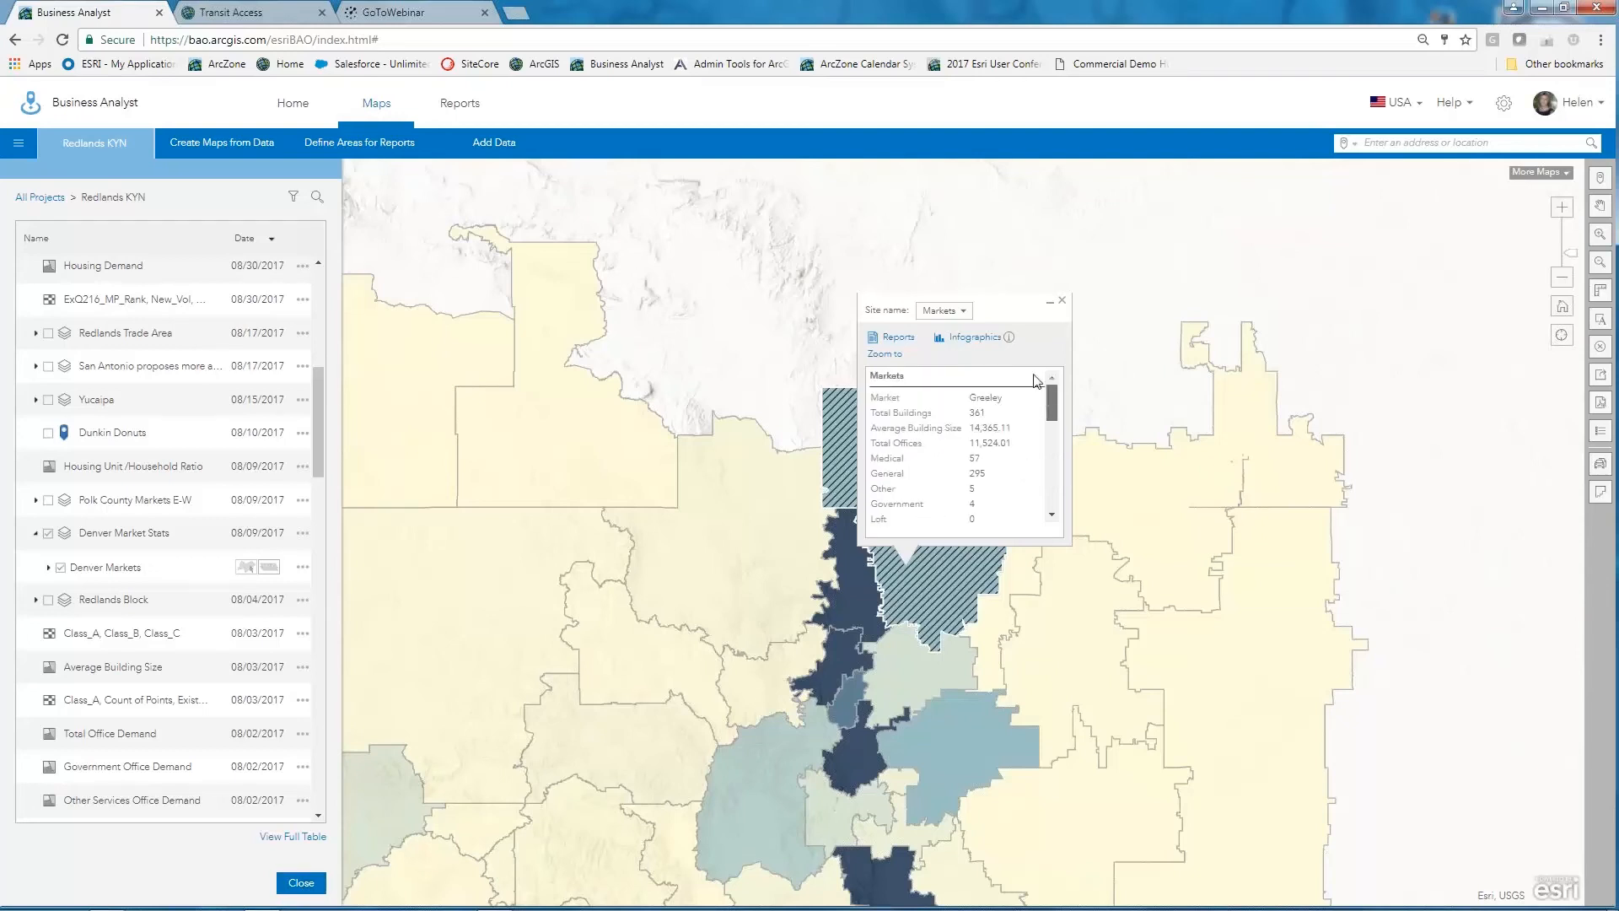
{"action": "left_click", "coordinate": [961, 311]}
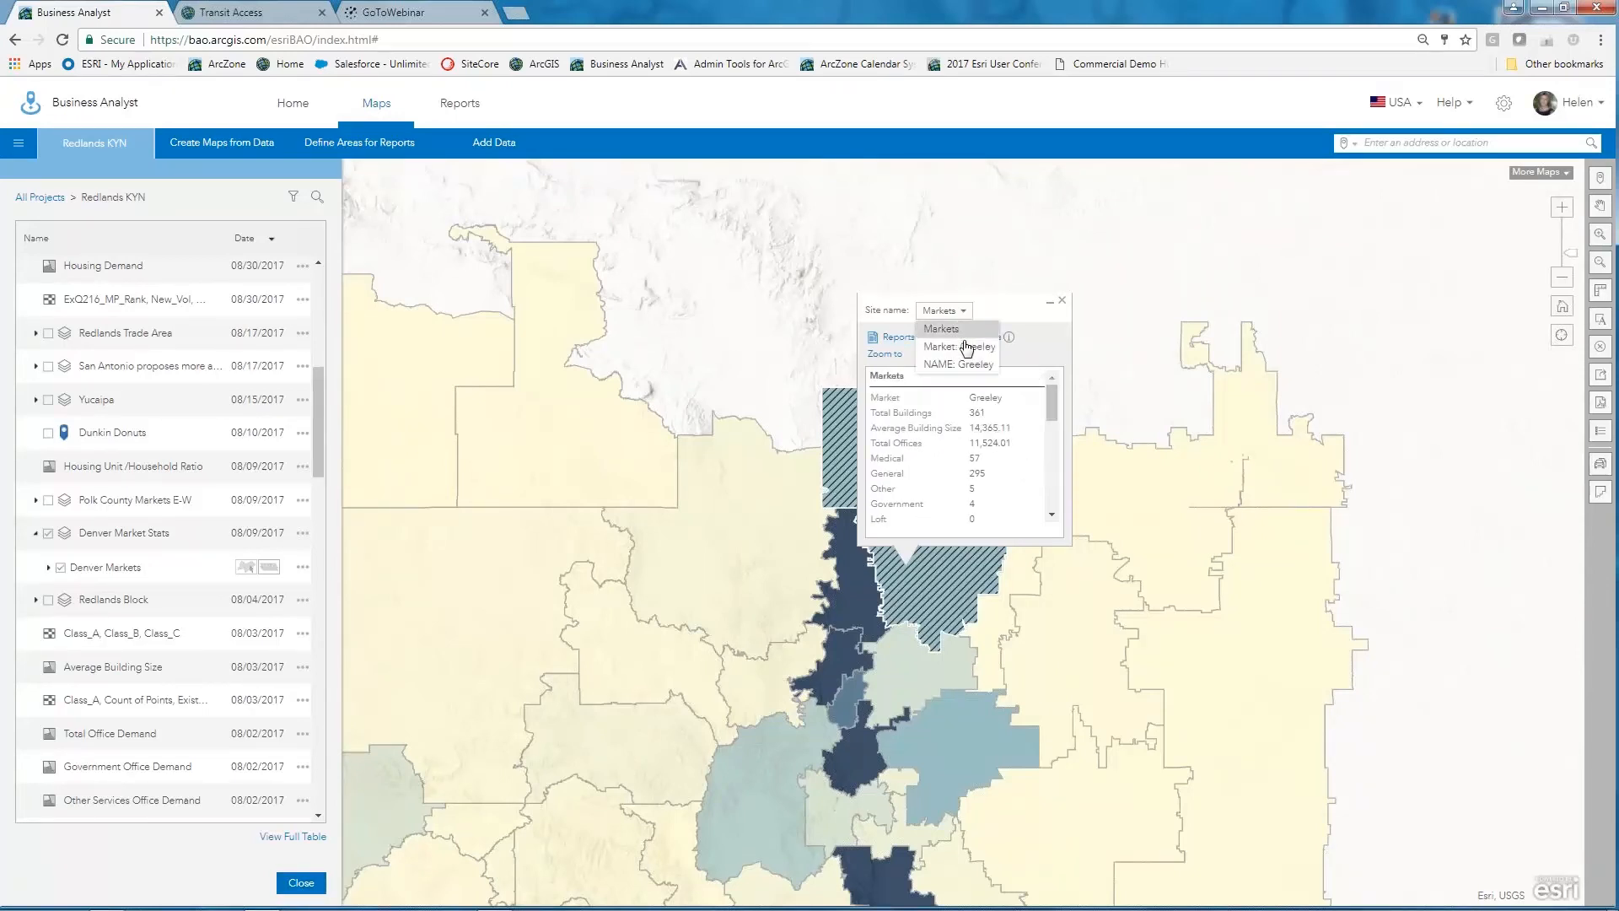
{"action": "left_click", "coordinate": [966, 366]}
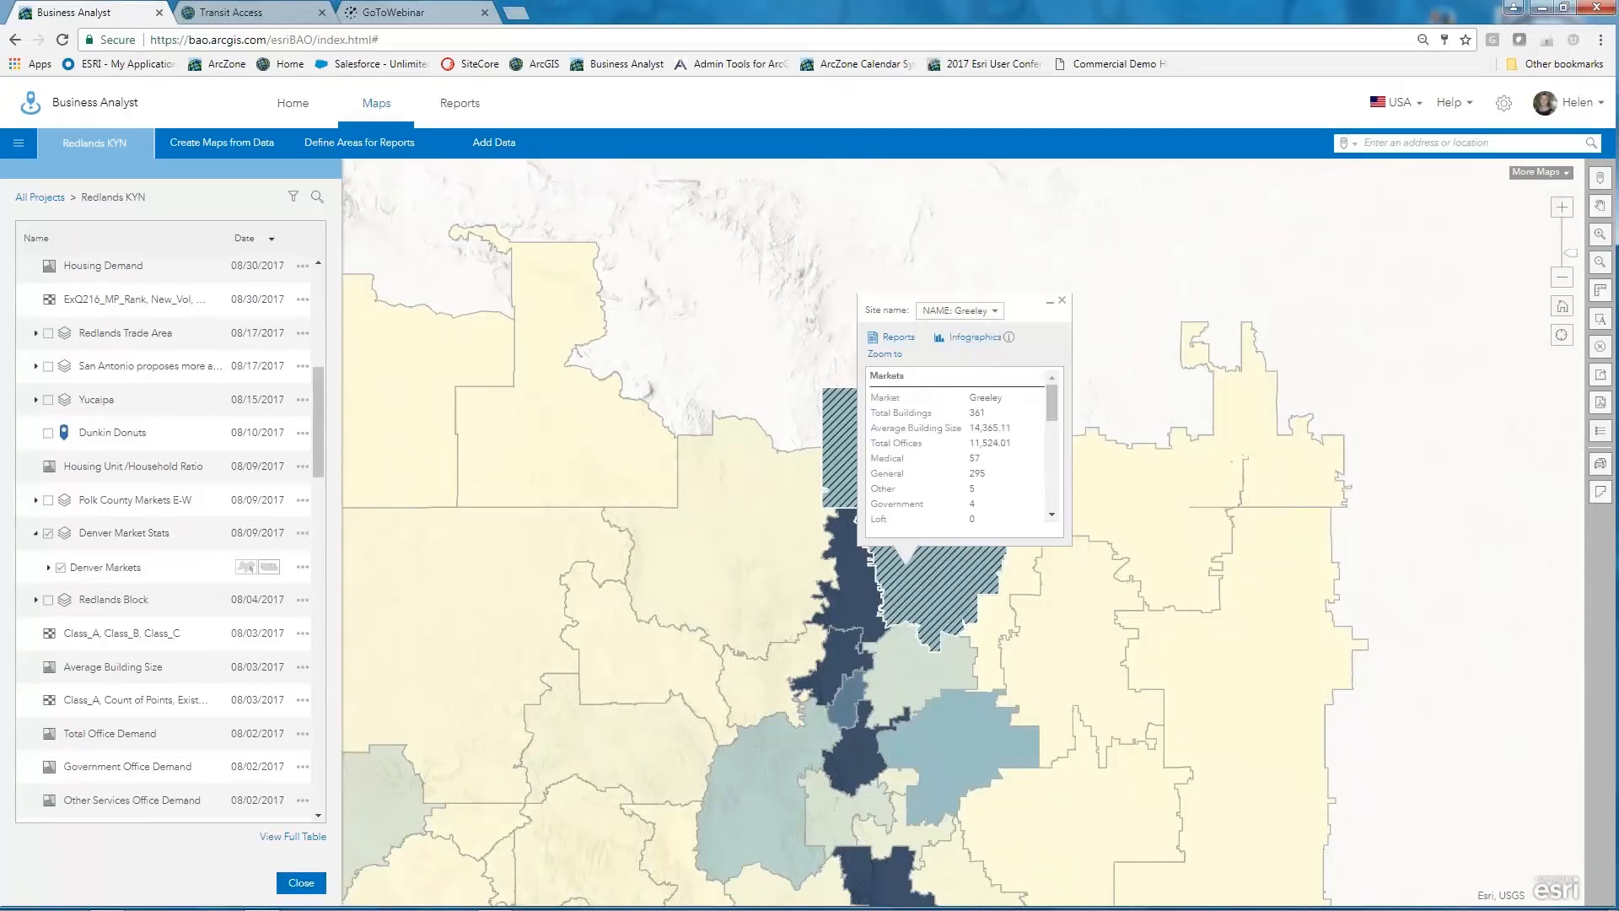
{"action": "left_click", "coordinate": [965, 339]}
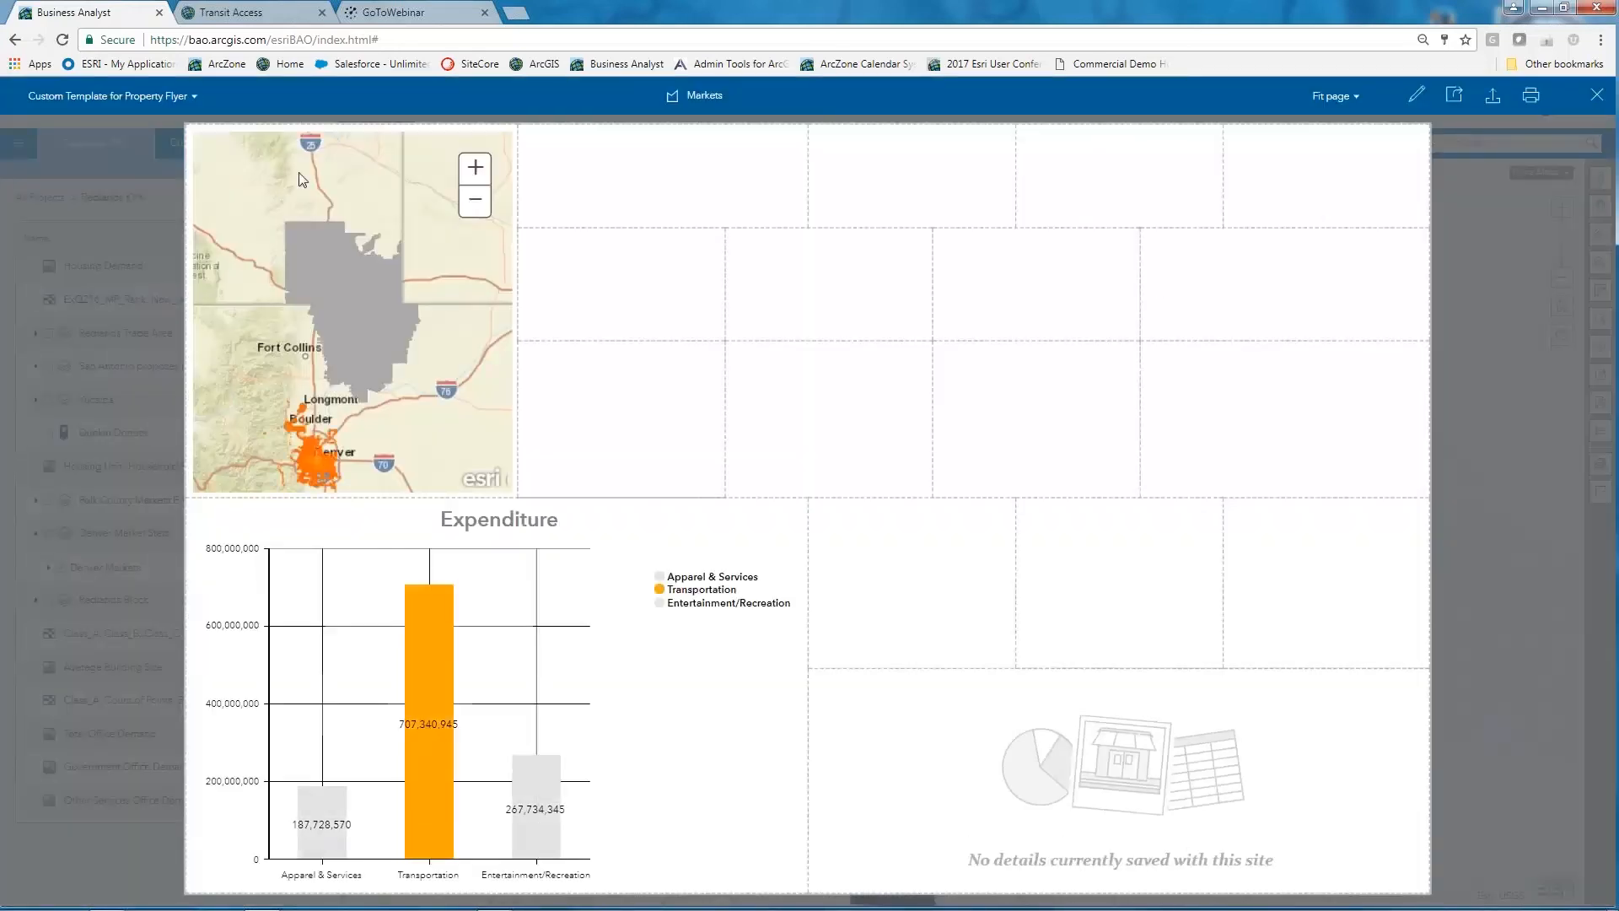
Step: Open the Office Market template for editing and bring up its Market Summary panel in the panel editor
{"action": "left_click", "coordinate": [169, 99]}
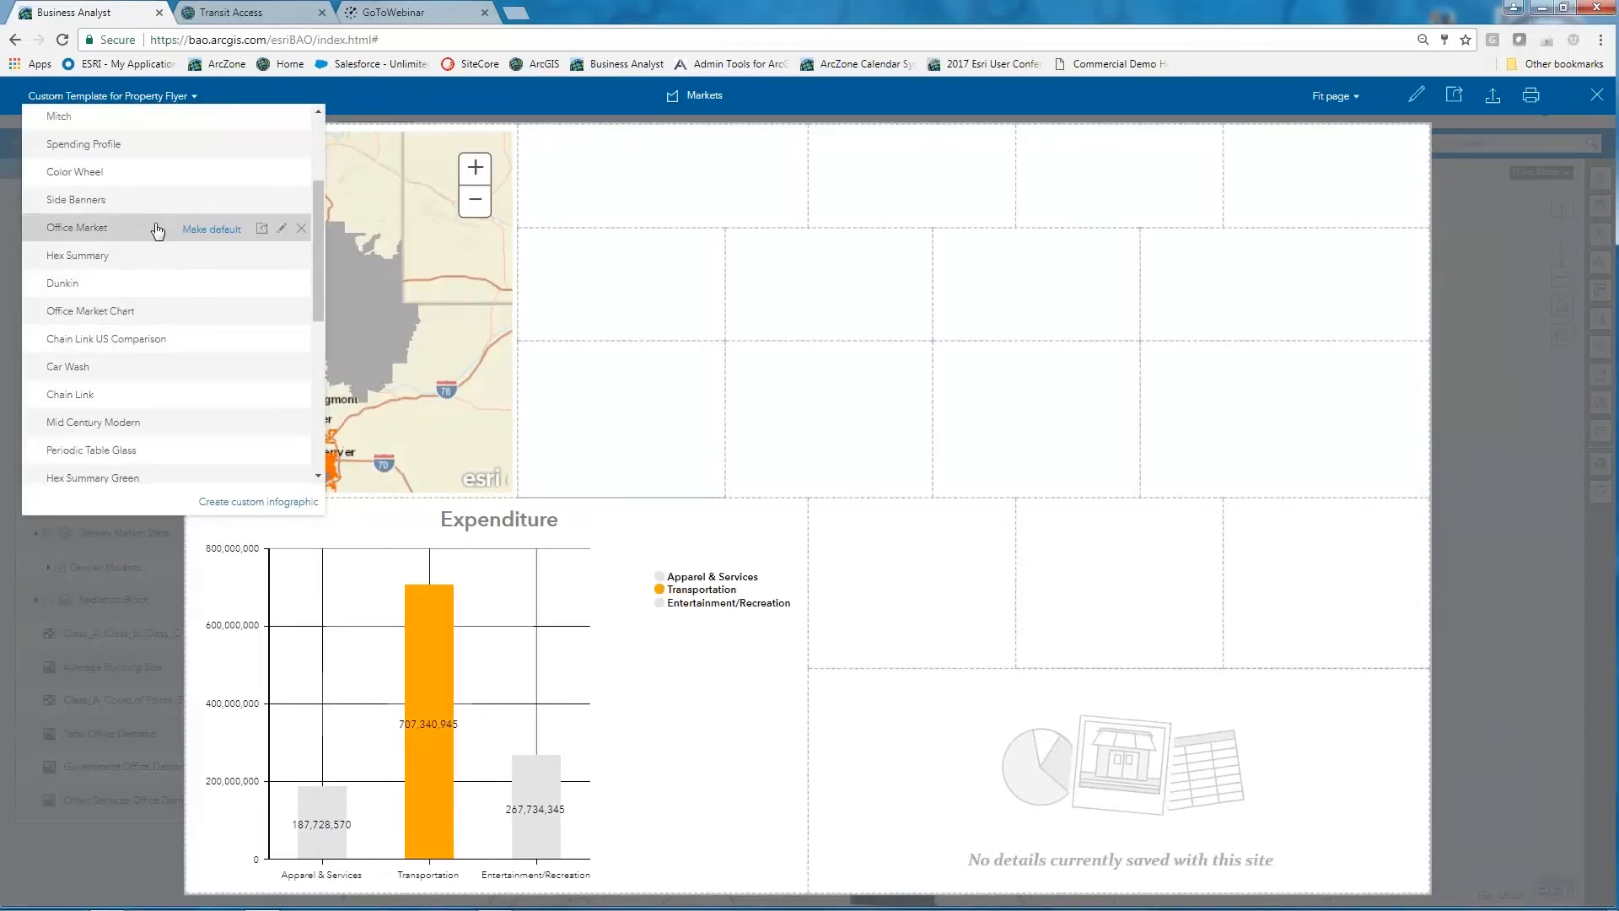
{"action": "left_click", "coordinate": [281, 228]}
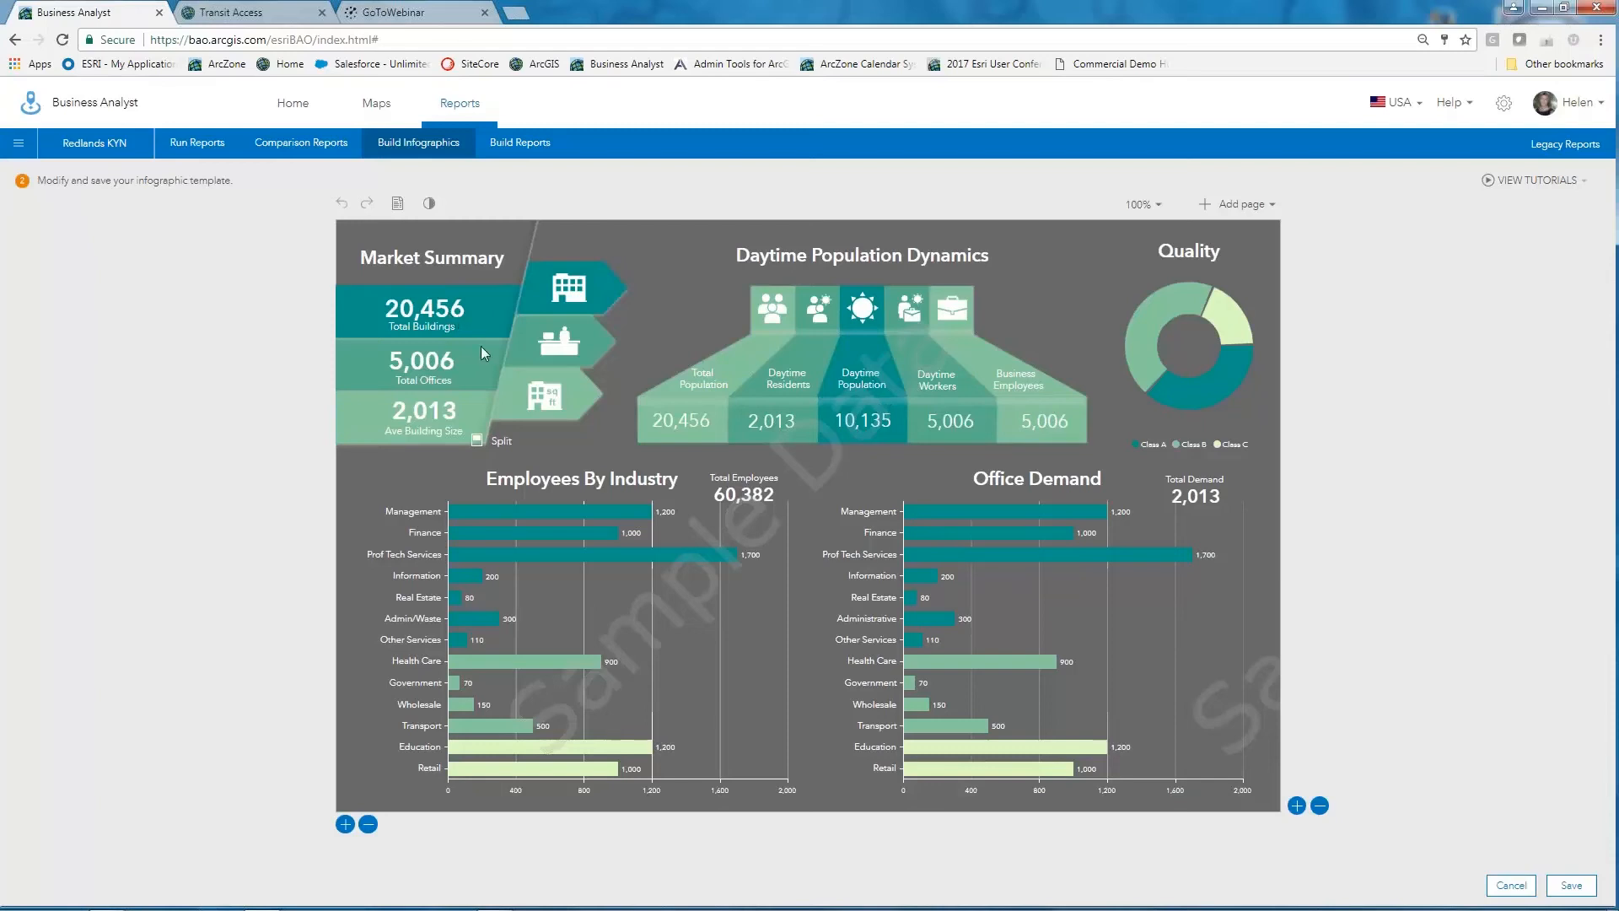
{"action": "left_click", "coordinate": [523, 377]}
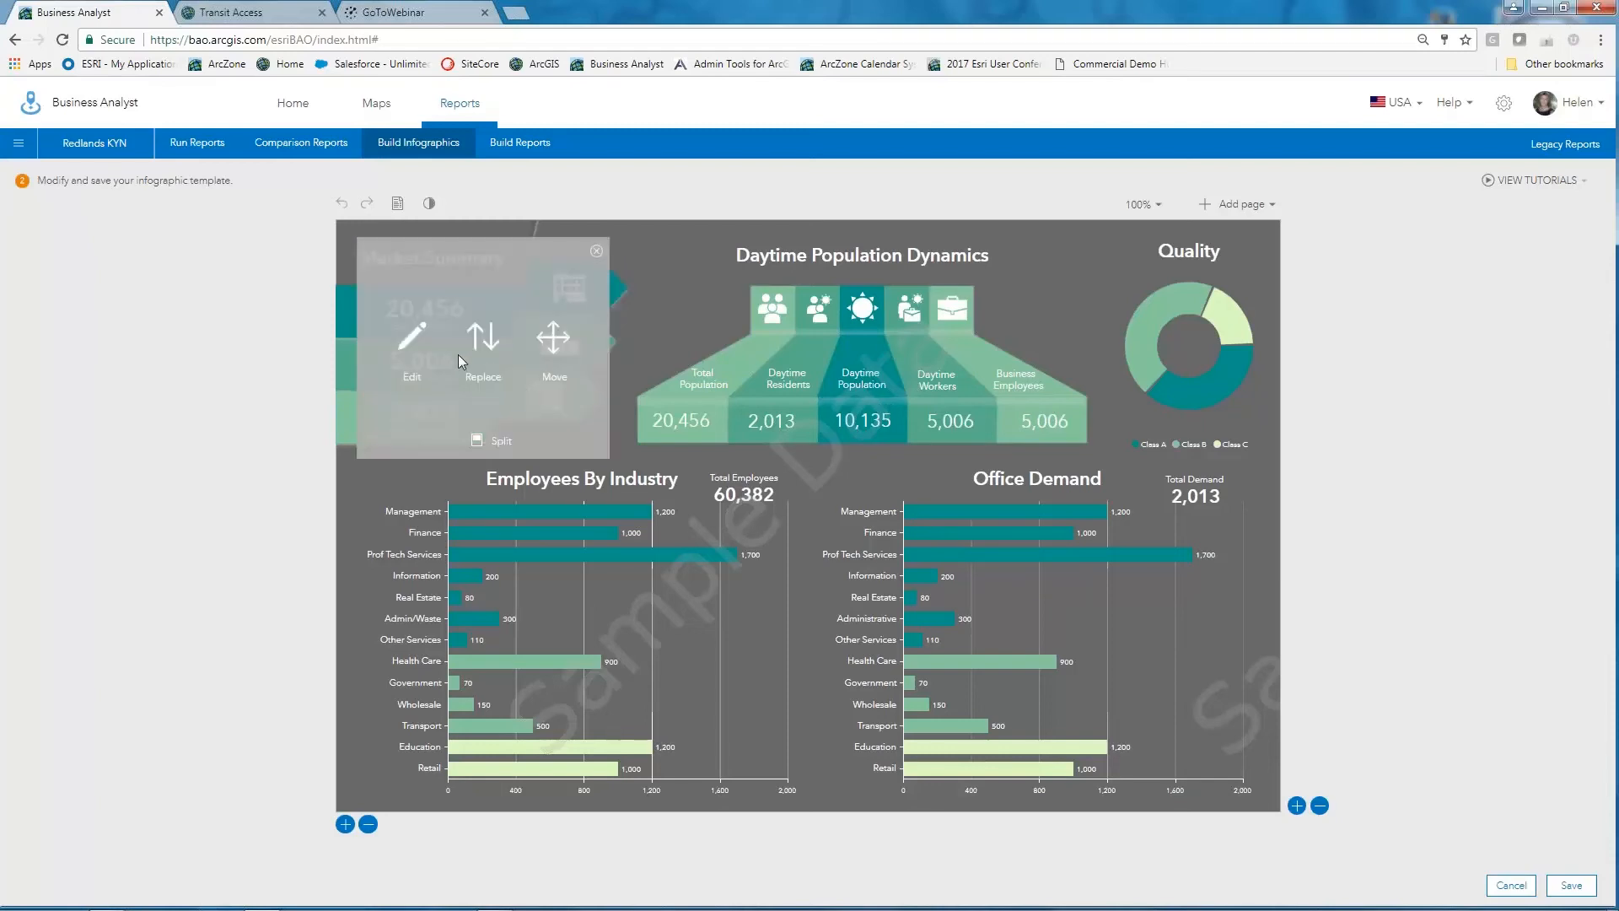
{"action": "left_click", "coordinate": [427, 348]}
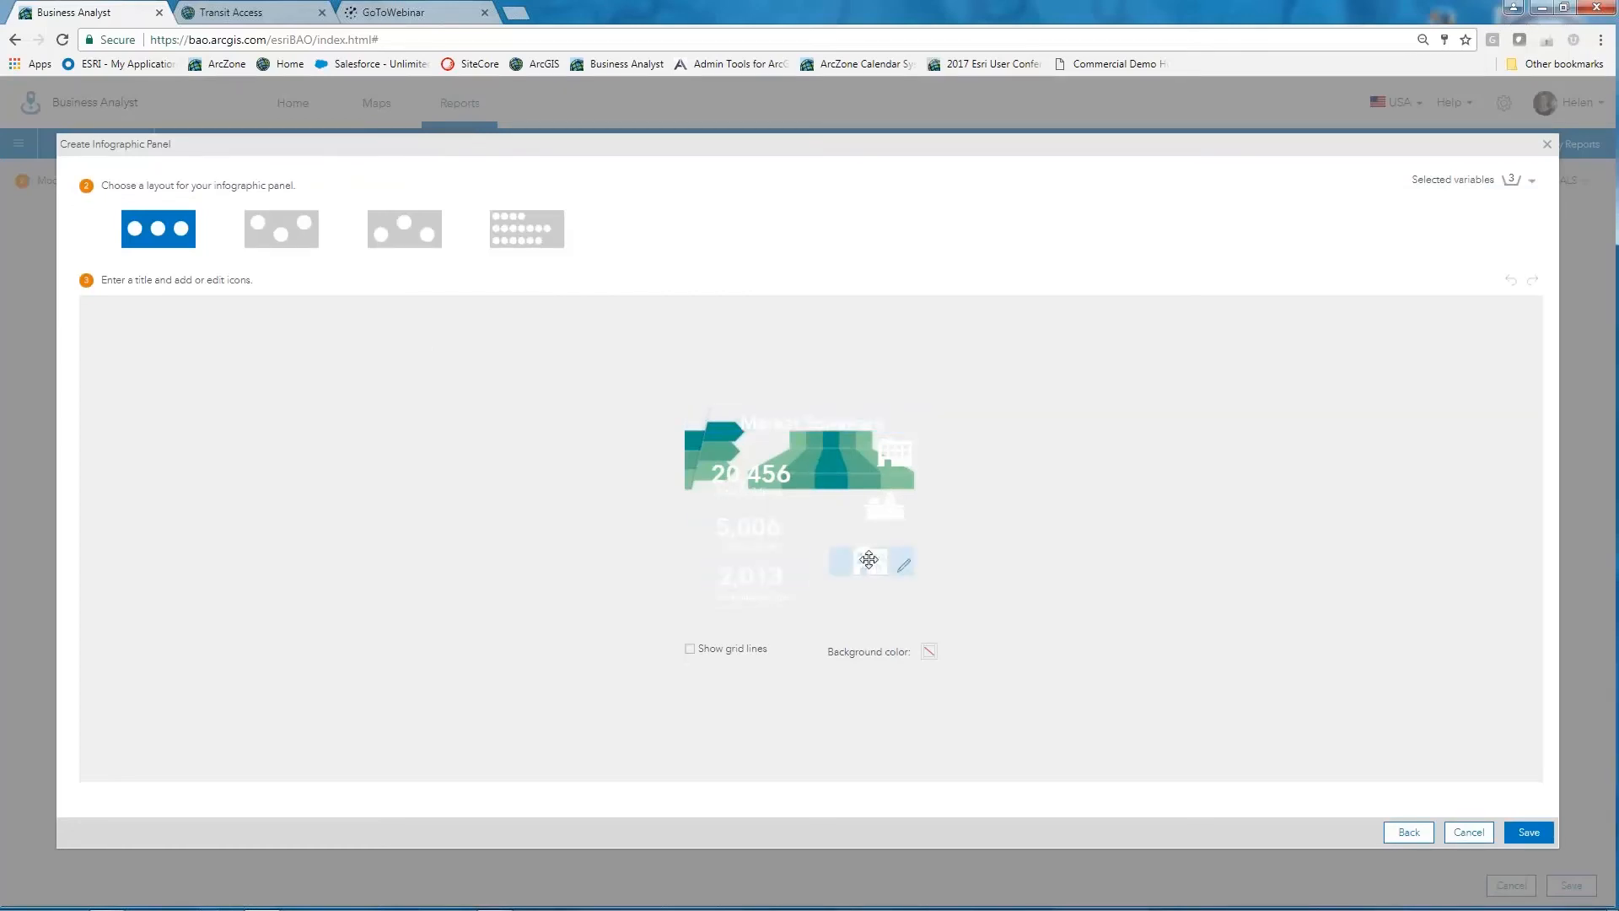
Step: Inspect the formatting of the Total Buildings value and review the variables selected for the Market Summary panel
{"action": "left_click", "coordinate": [790, 482]}
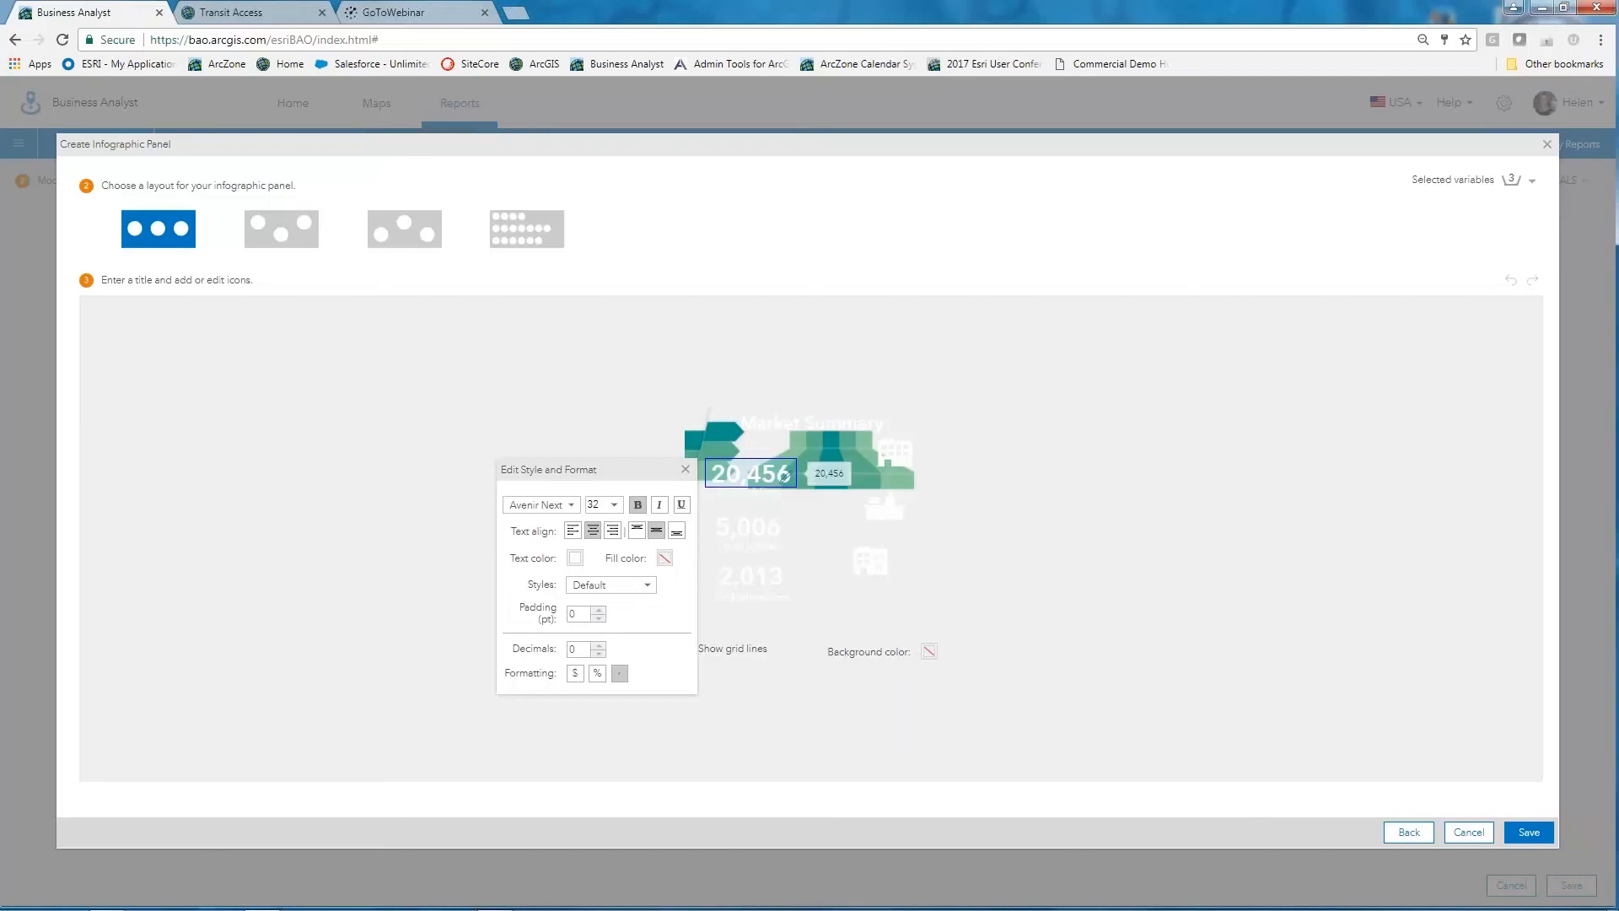
{"action": "left_click", "coordinate": [1461, 184]}
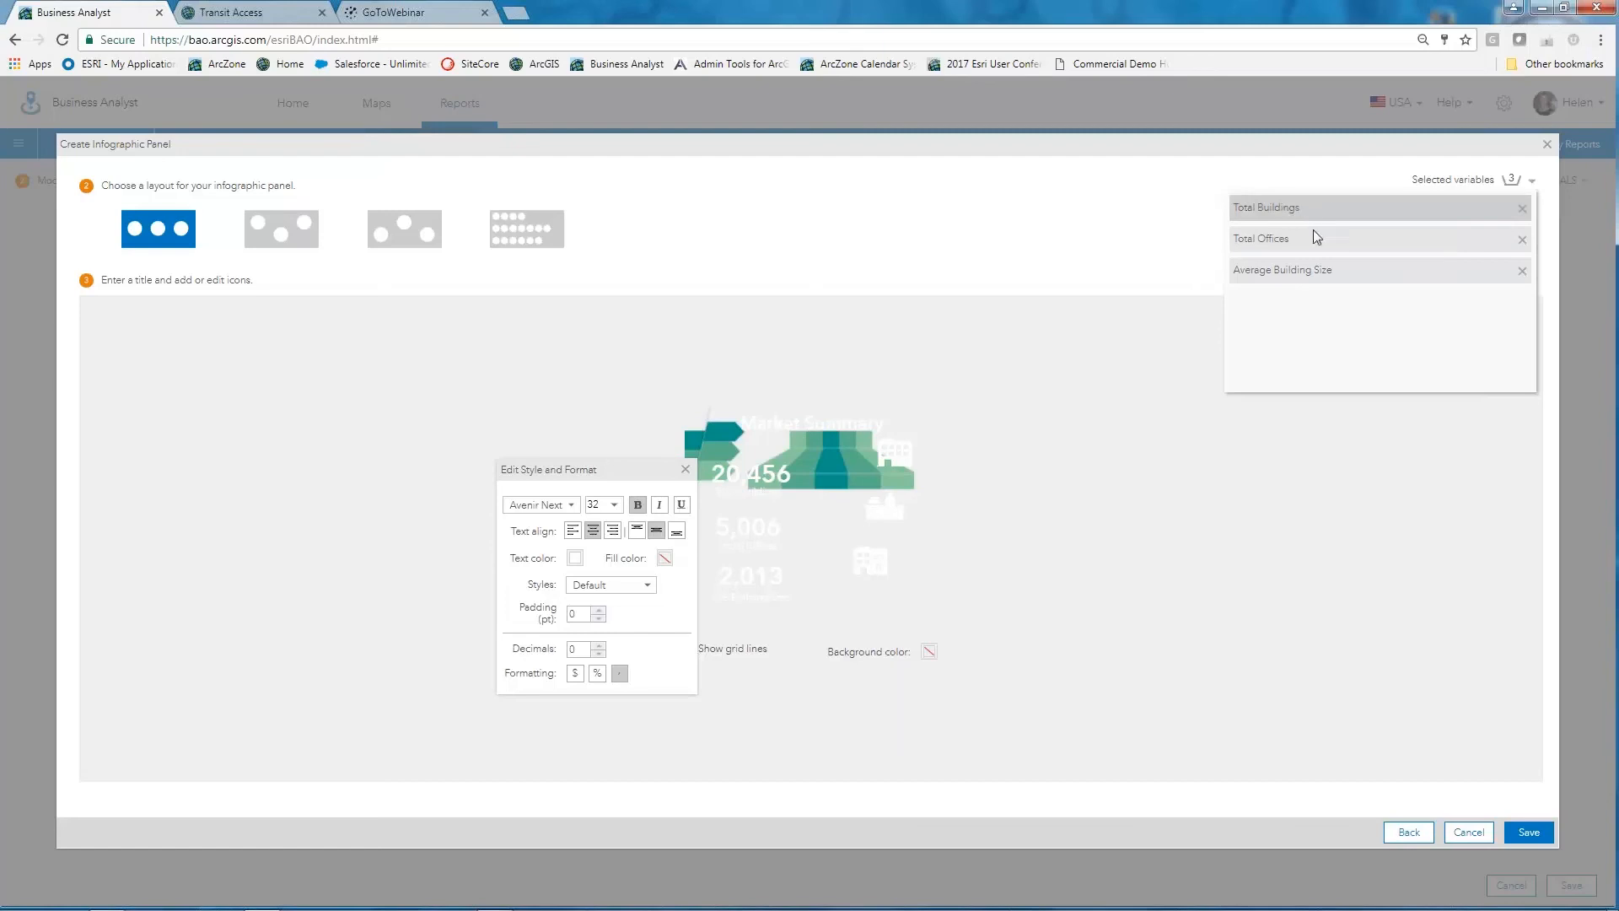
{"action": "left_click", "coordinate": [1380, 237]}
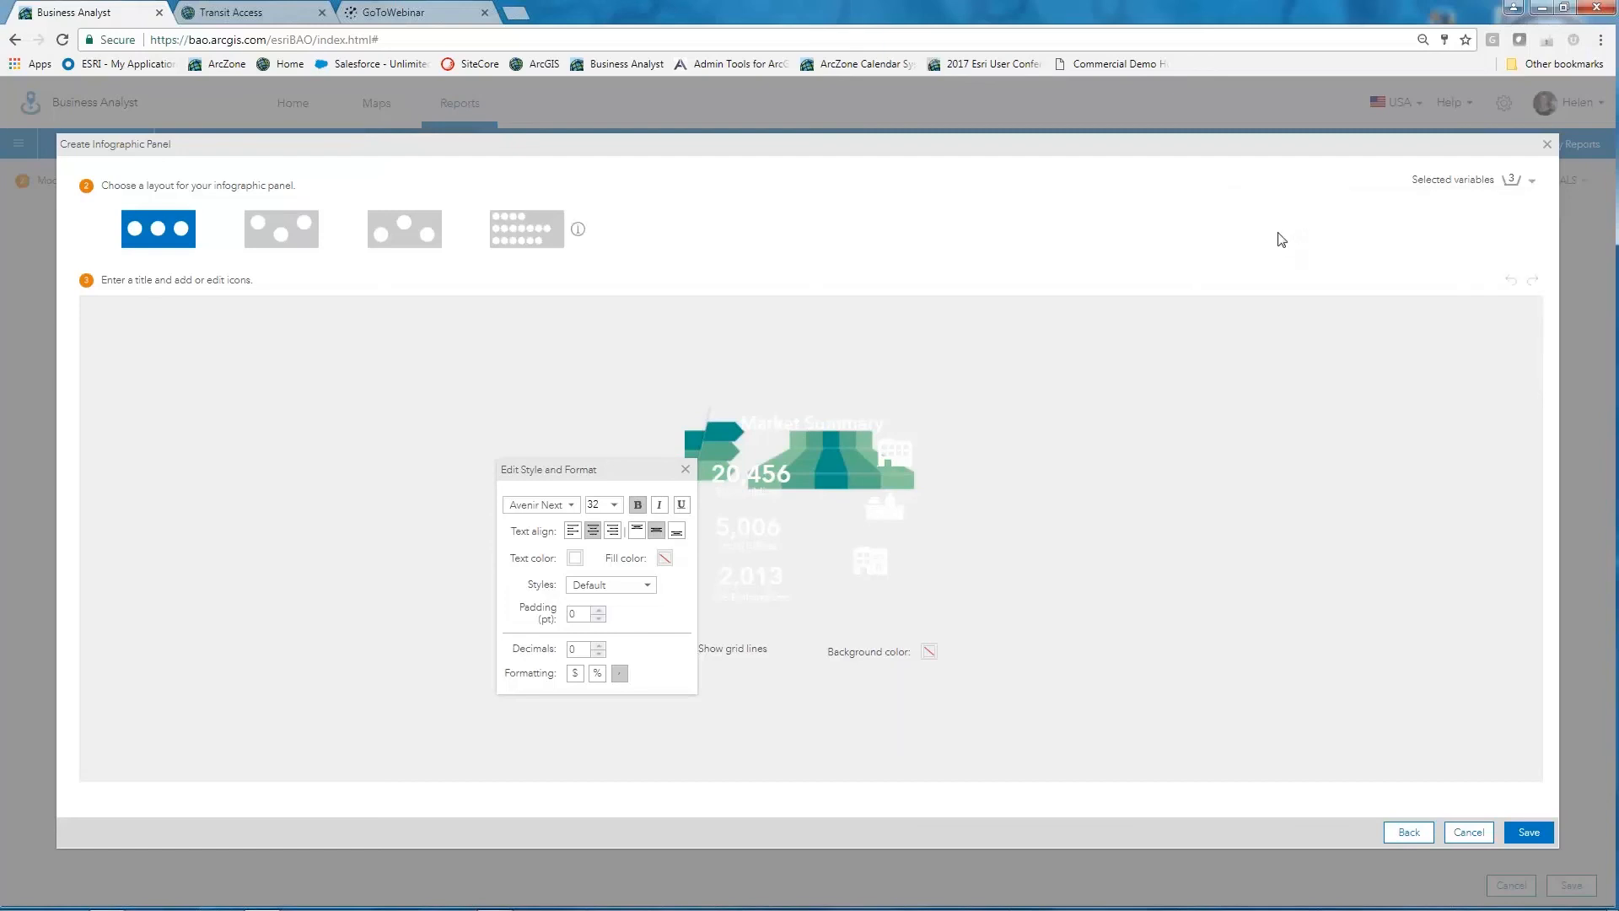
{"action": "left_click", "coordinate": [1529, 182]}
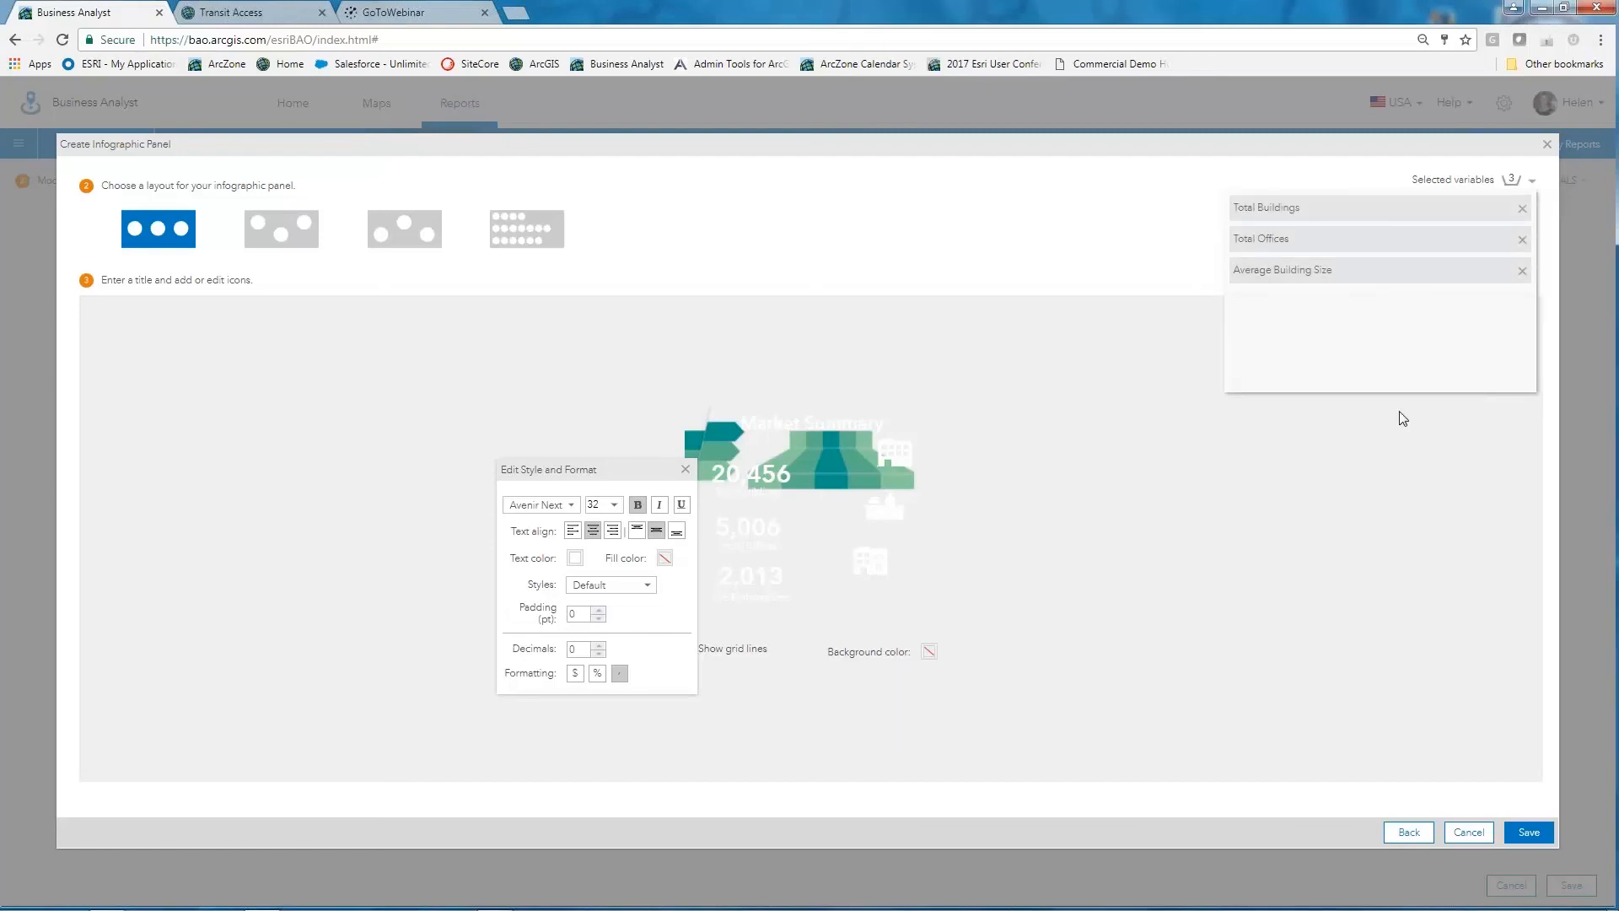
Step: Go back to variable selection and examine the Denver Market Steps variables in My Data, including those chosen for the panel
{"action": "left_click", "coordinate": [1405, 834]}
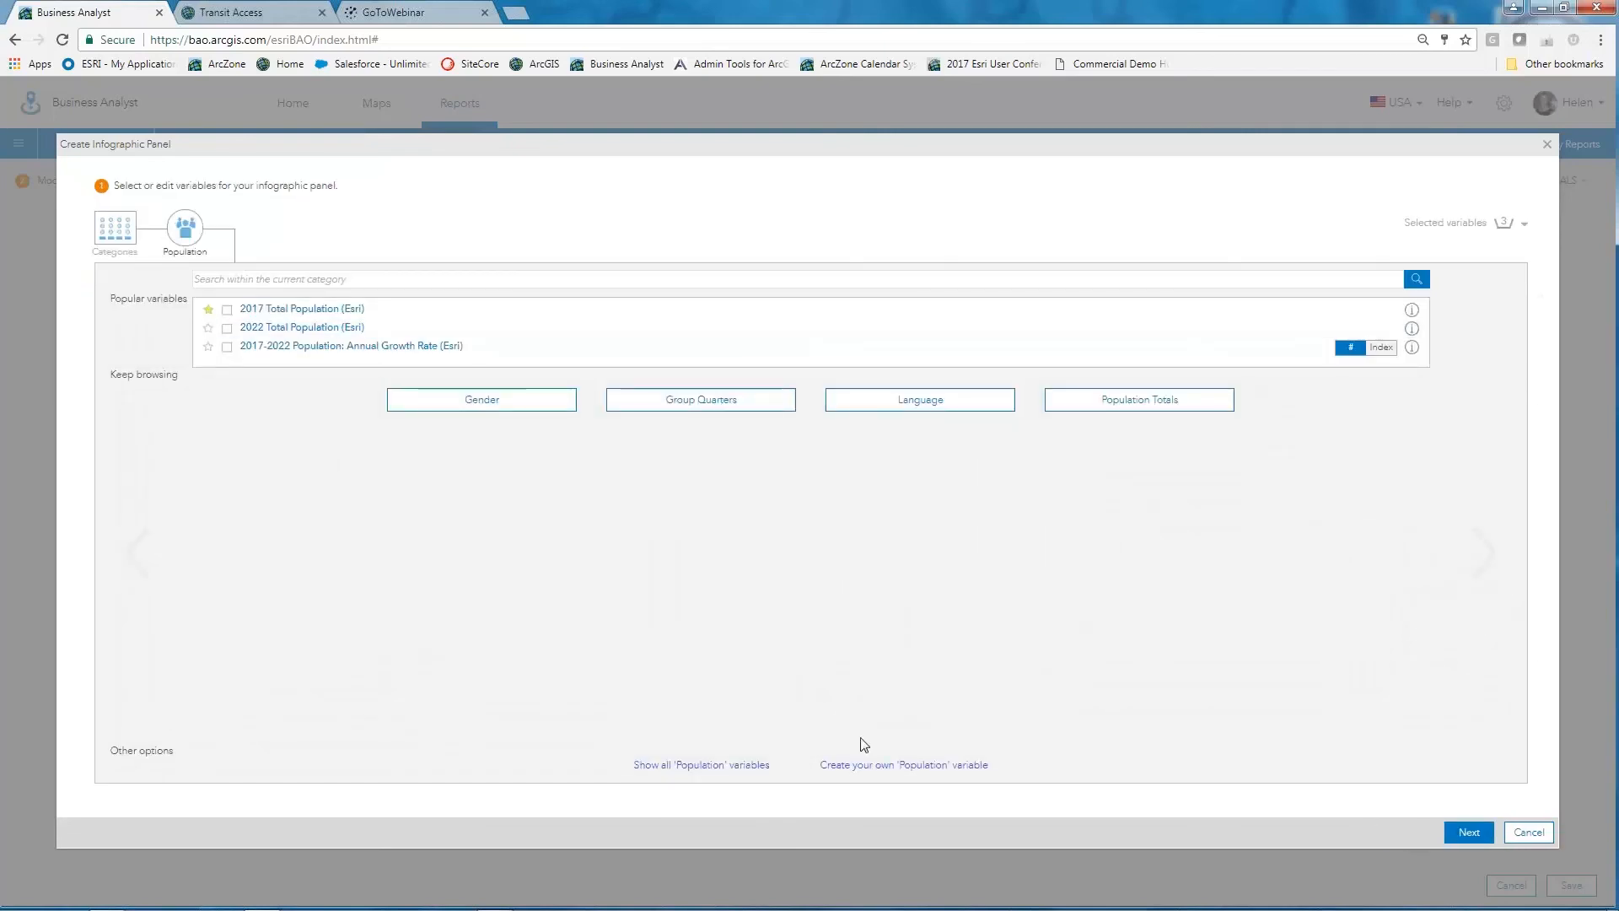
{"action": "left_click", "coordinate": [116, 233]}
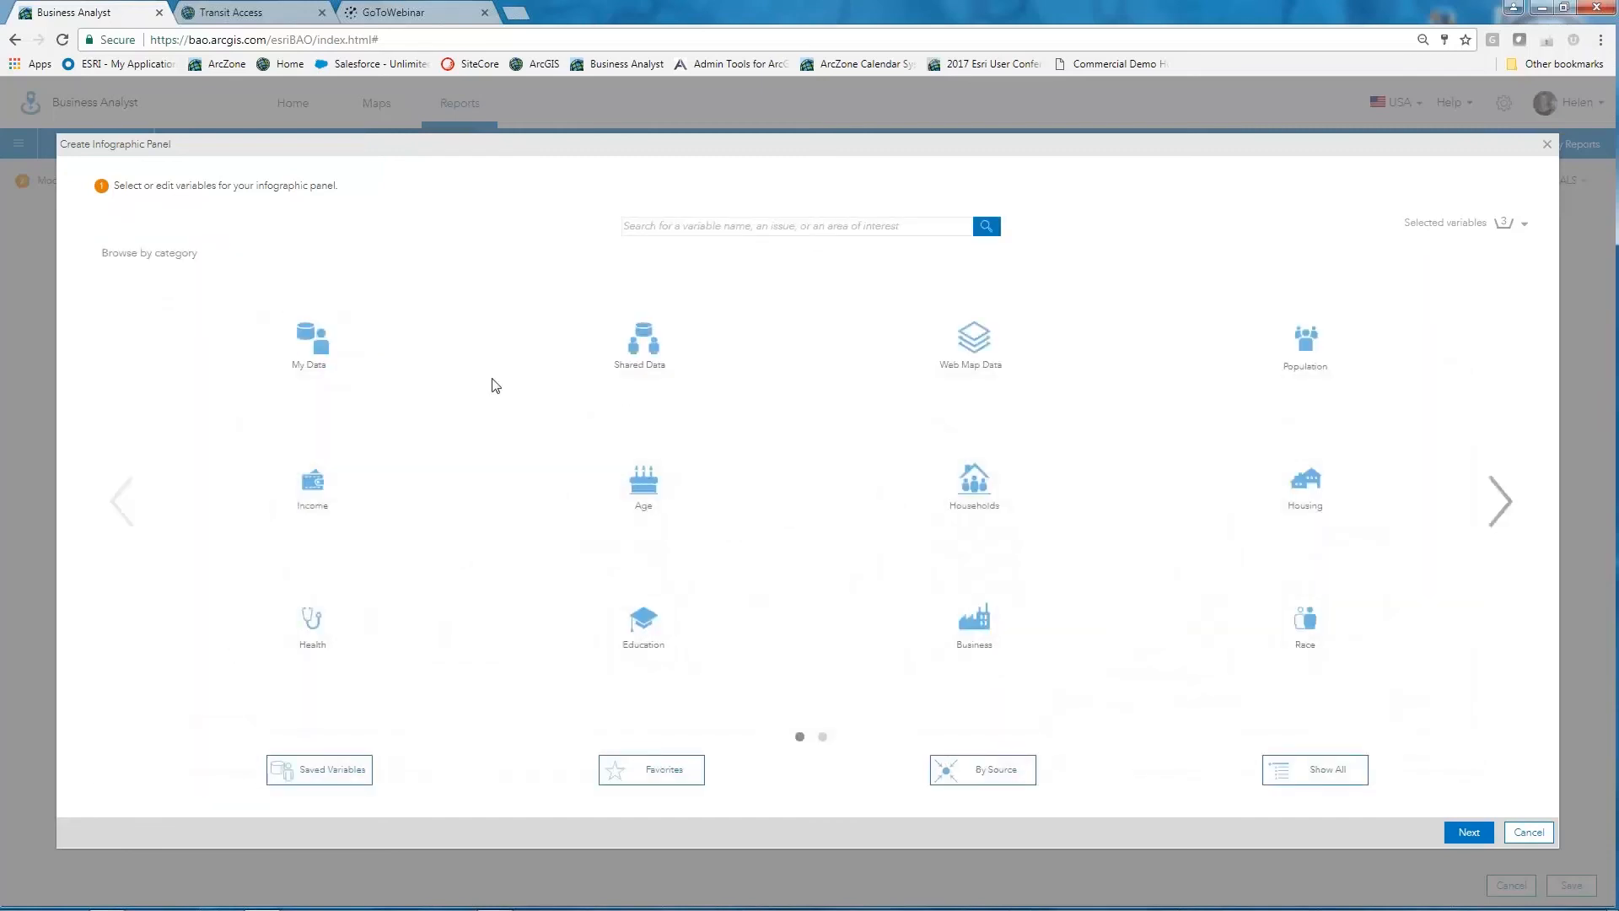
{"action": "left_click", "coordinate": [321, 358]}
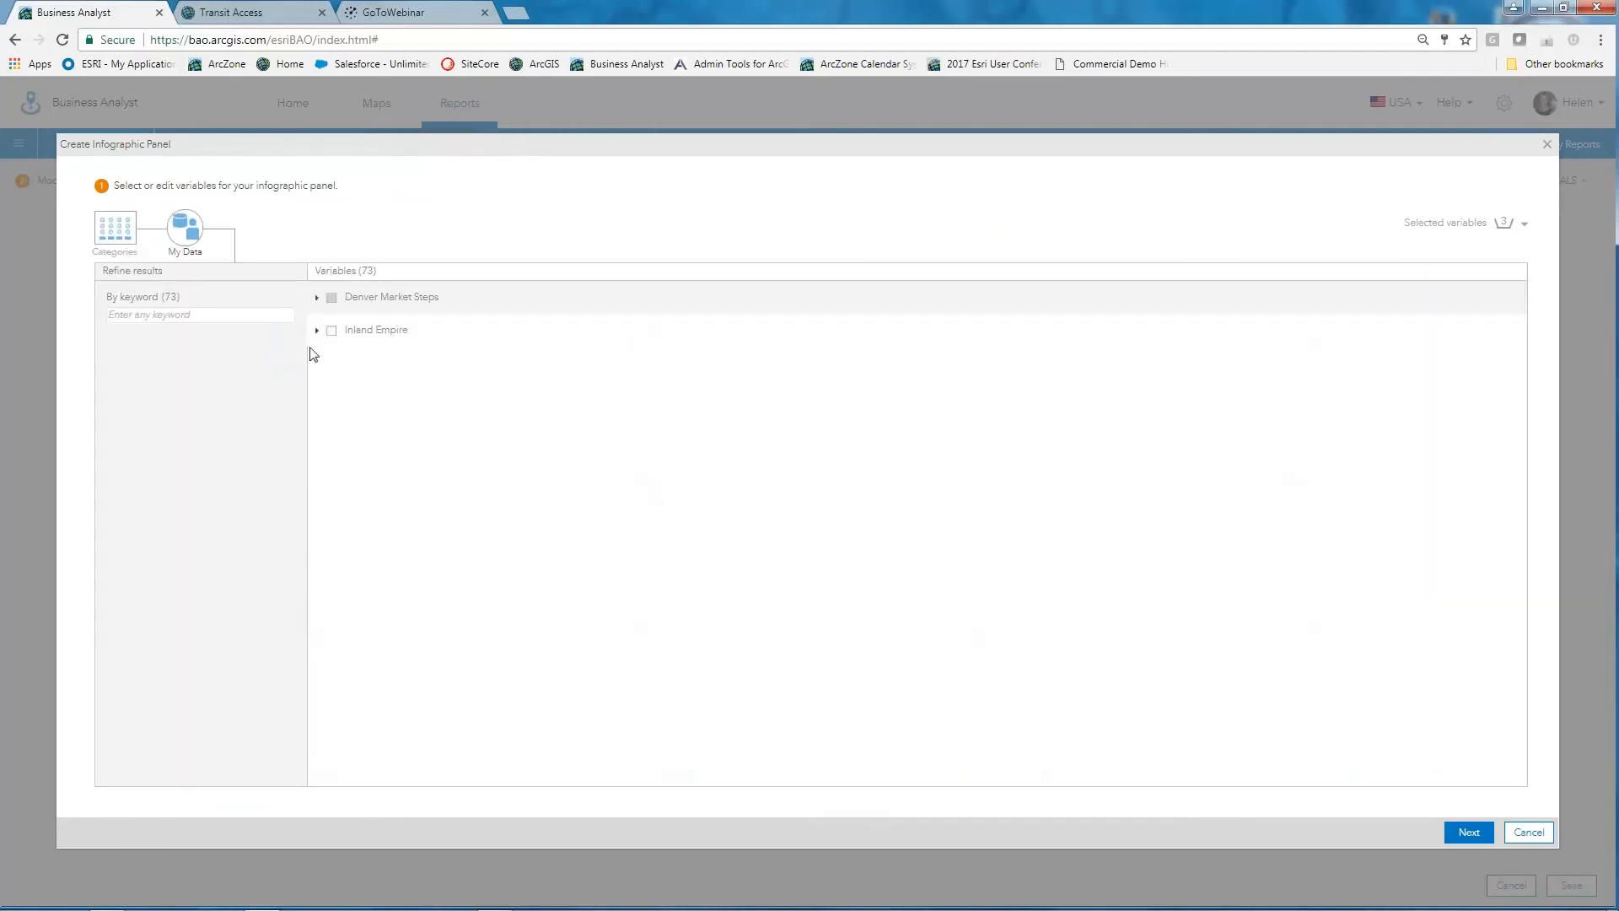
{"action": "left_click", "coordinate": [317, 300]}
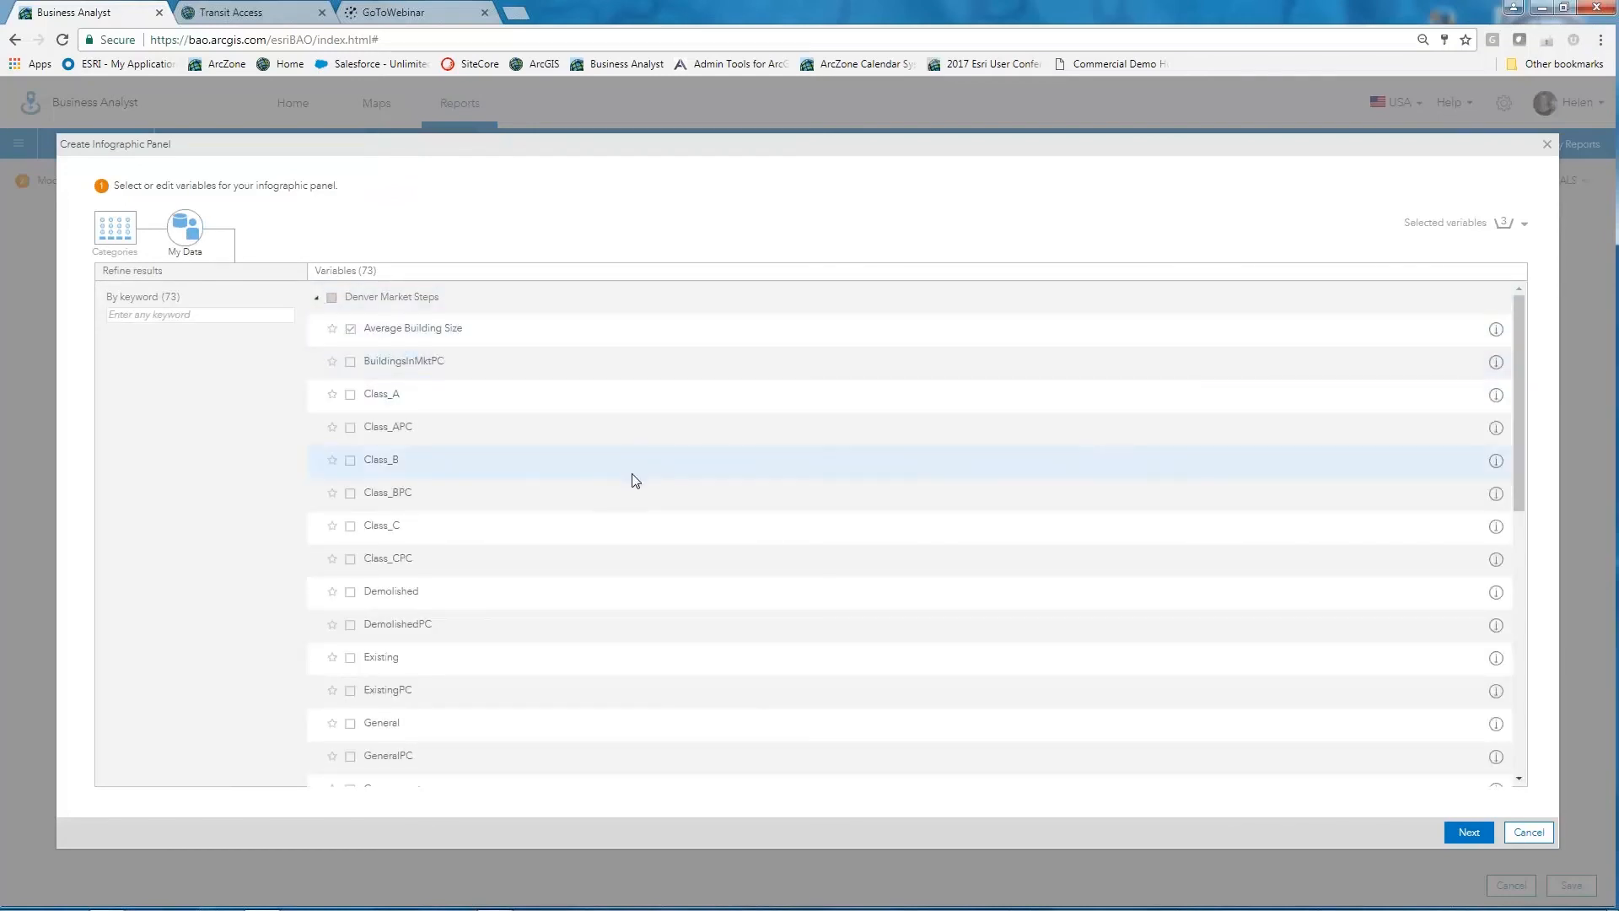
{"action": "scroll", "coordinate": [692, 632], "scroll_direction": "down", "scroll_amount": 4}
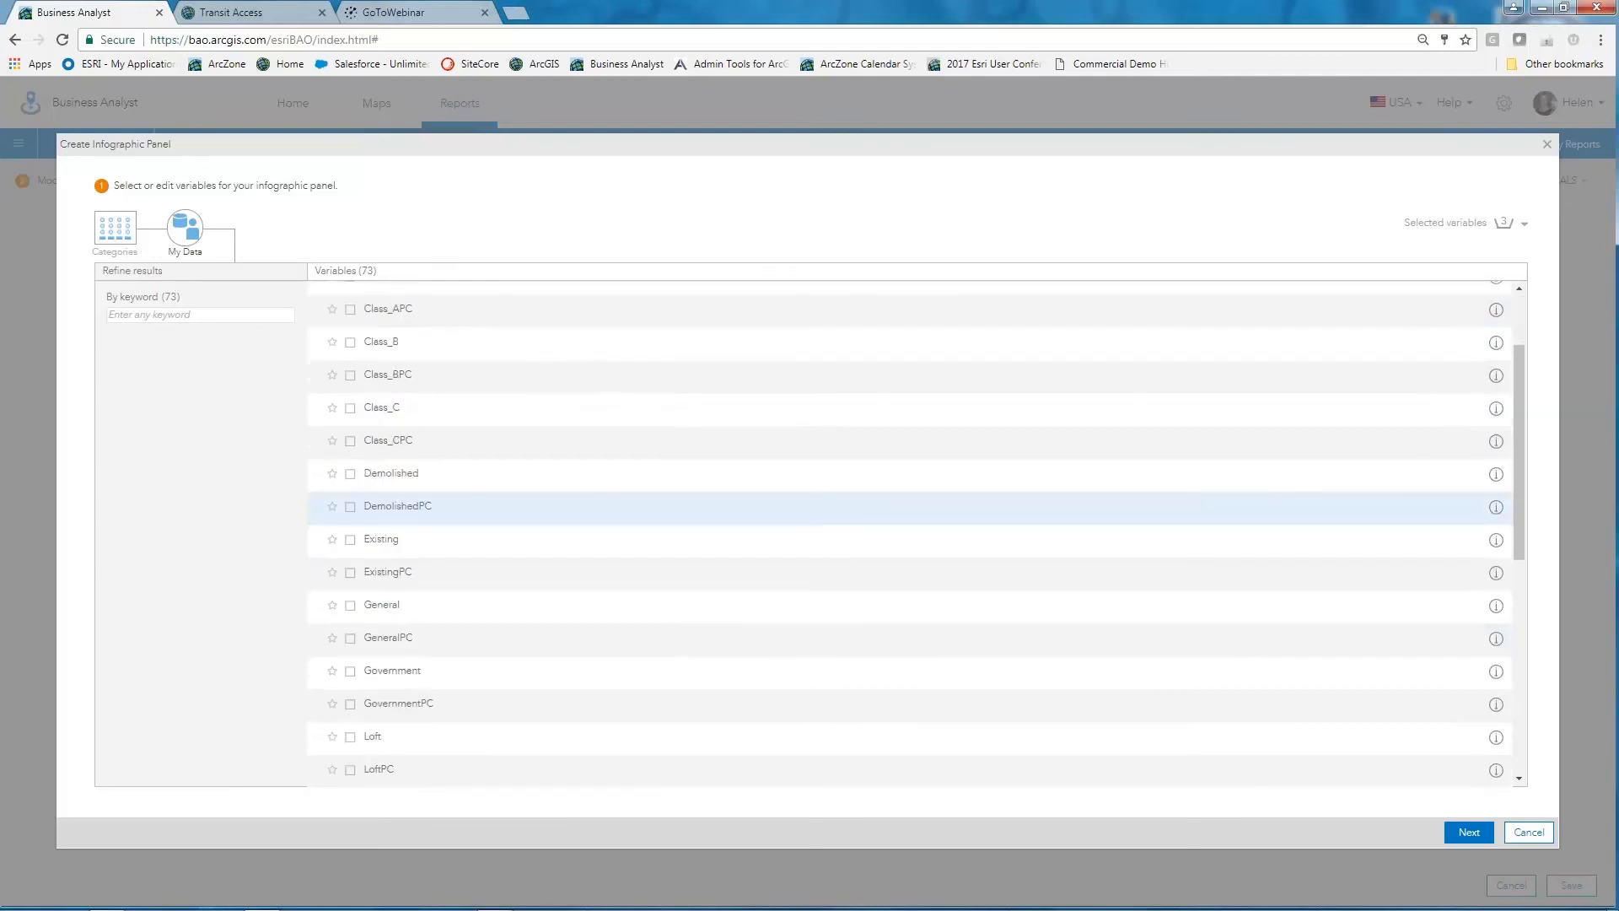
{"action": "scroll", "coordinate": [911, 531], "scroll_direction": "down", "scroll_amount": 3}
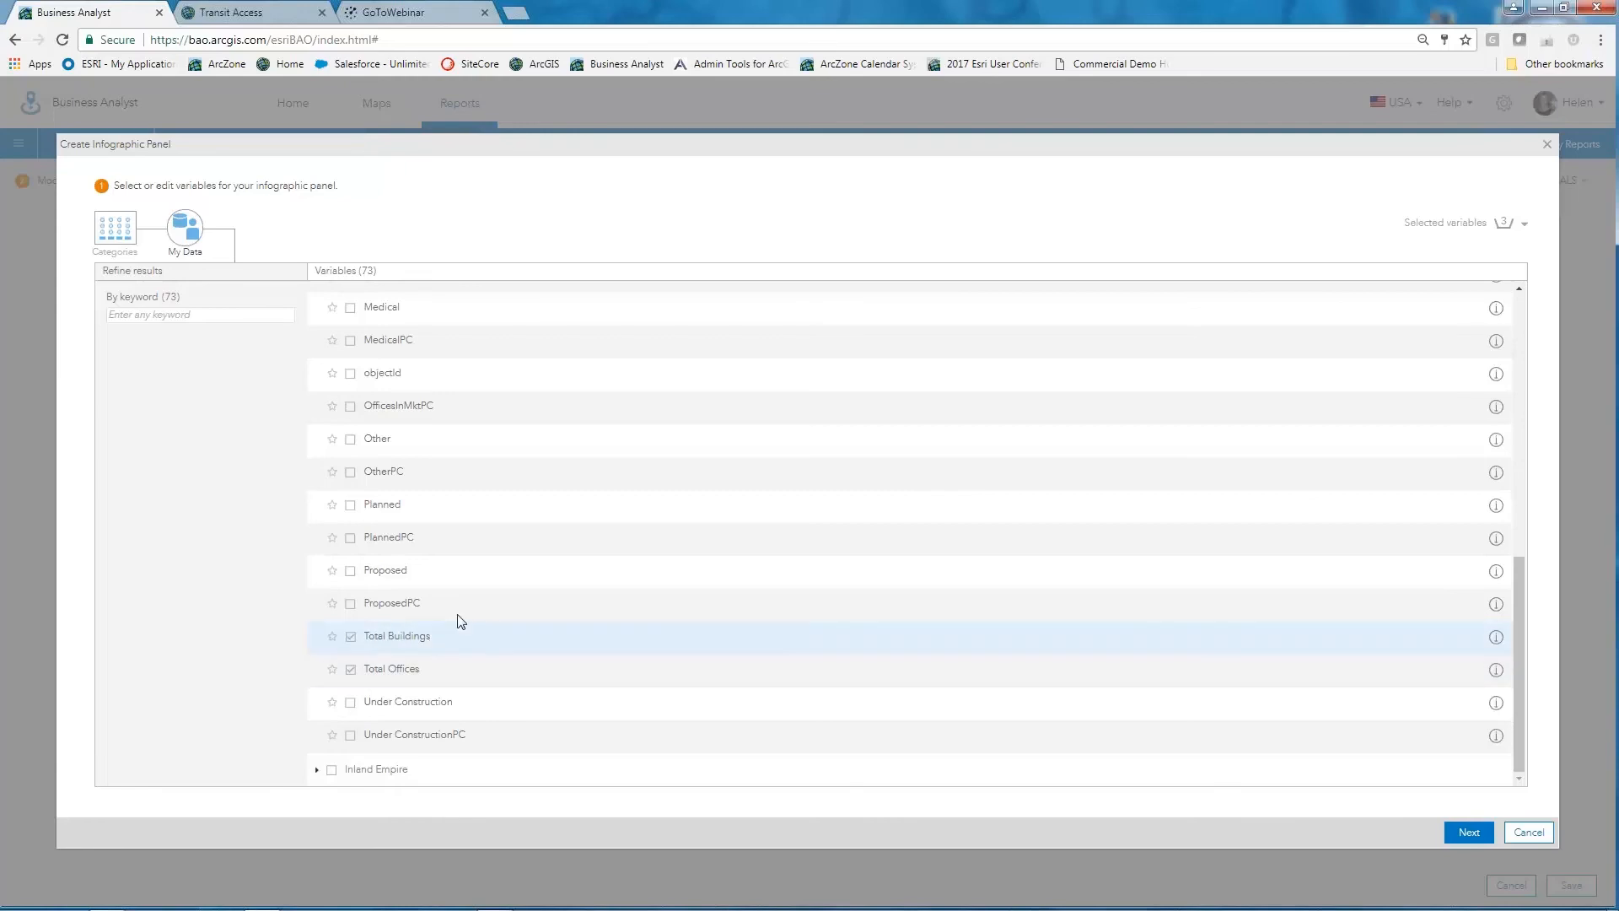
{"action": "scroll", "coordinate": [469, 620], "scroll_direction": "up", "scroll_amount": 7}
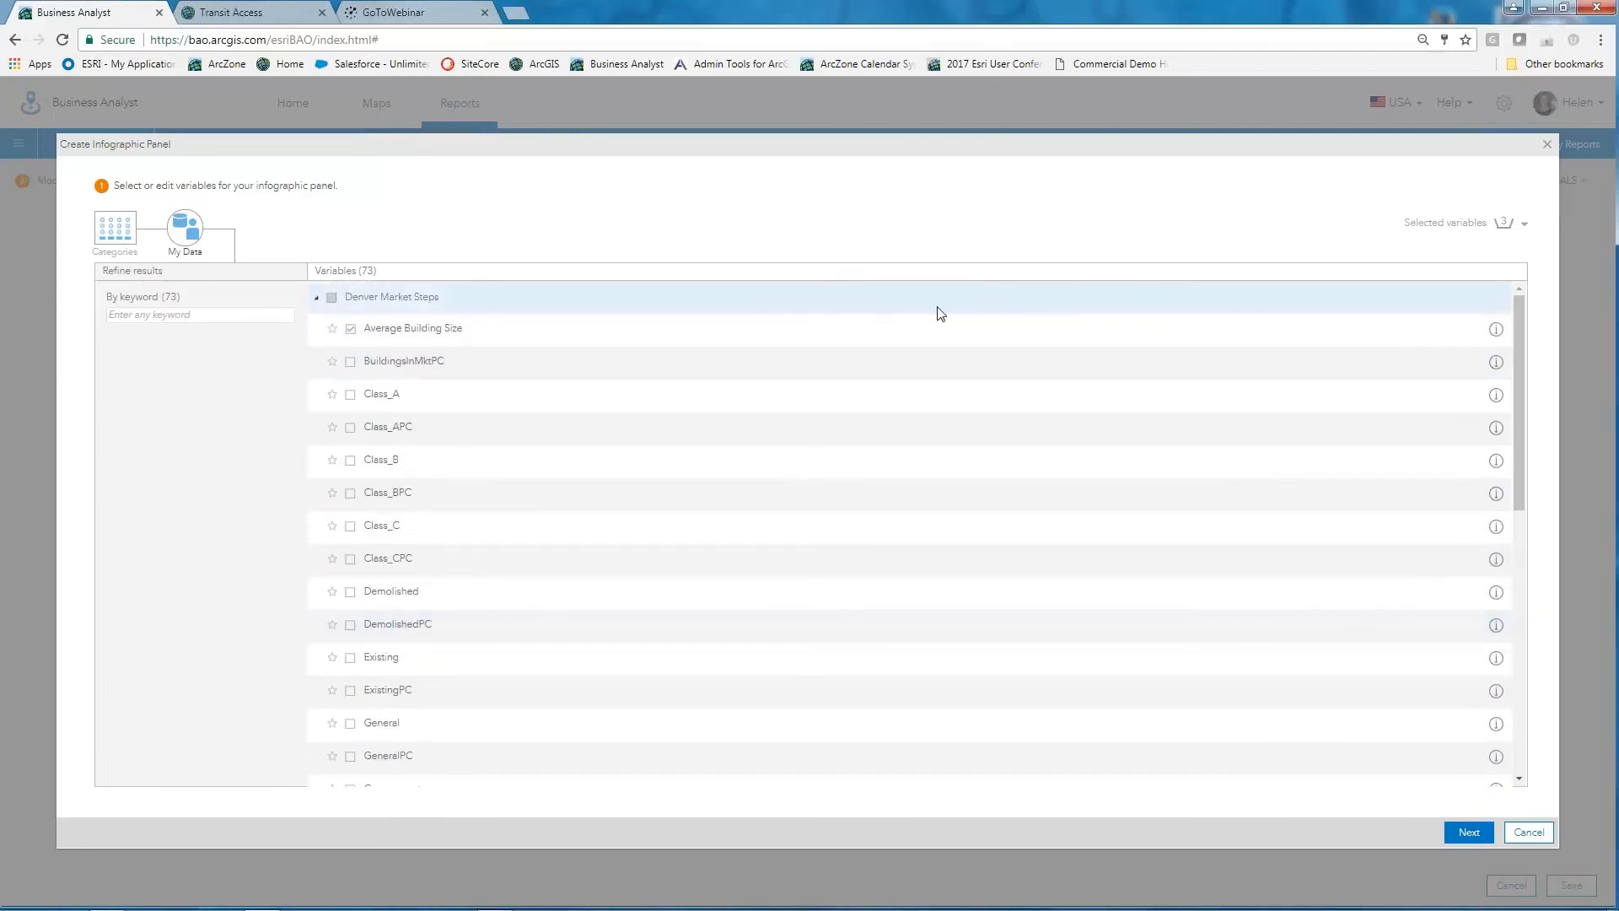
{"action": "left_click", "coordinate": [1525, 223]}
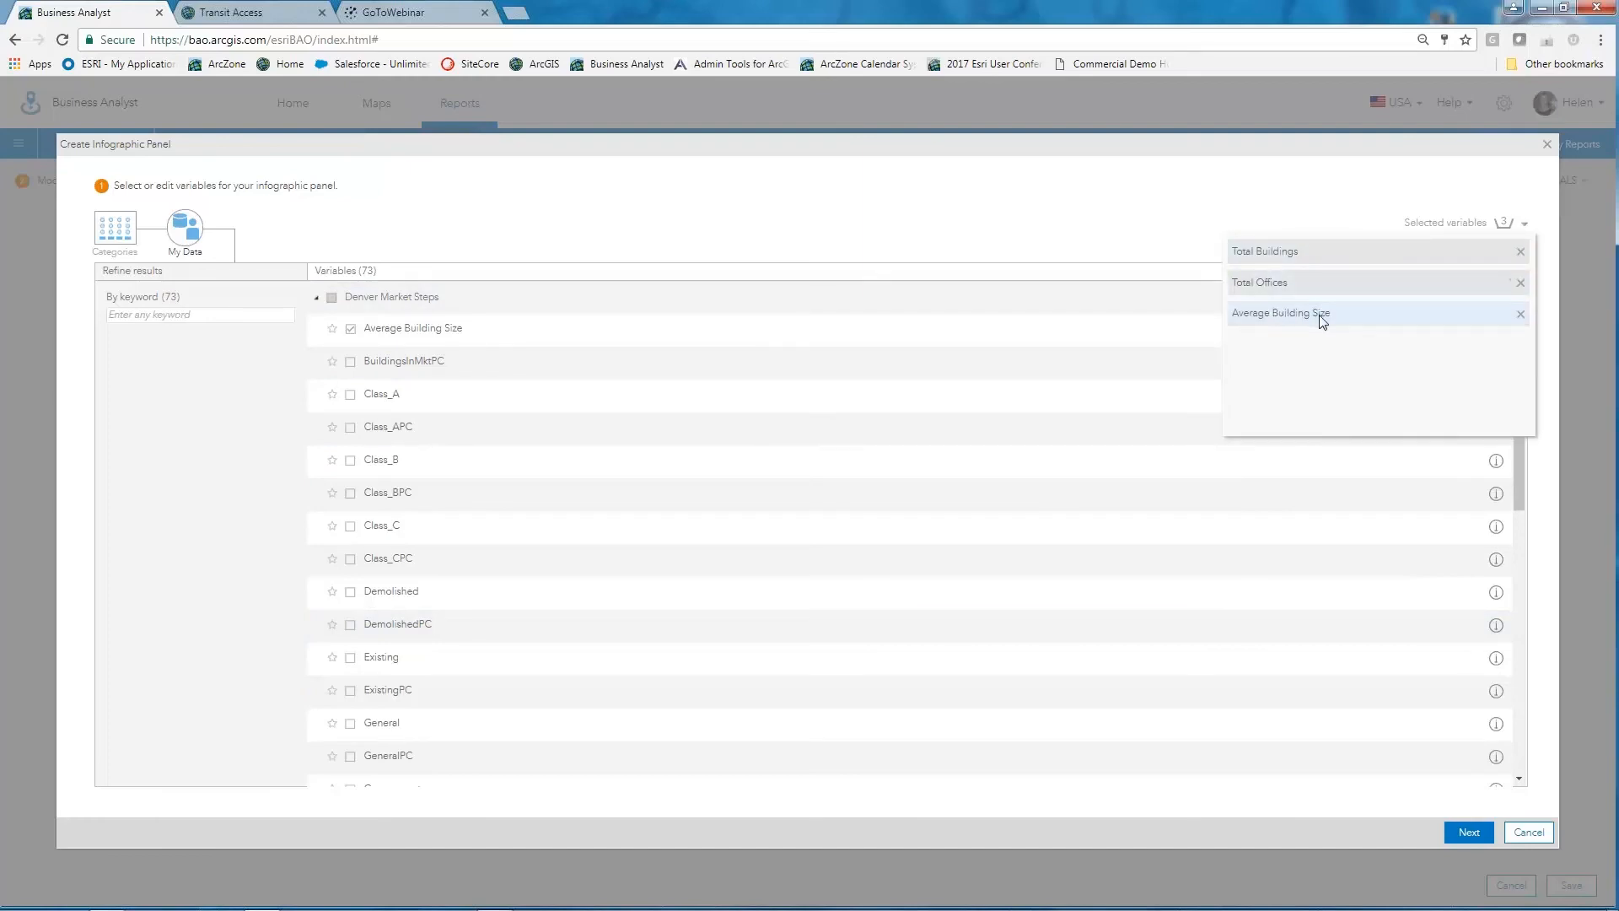
Step: Try the second three-icon layout on the Market Summary panel, and leave the template without saving the changes
{"action": "left_click", "coordinate": [1468, 835]}
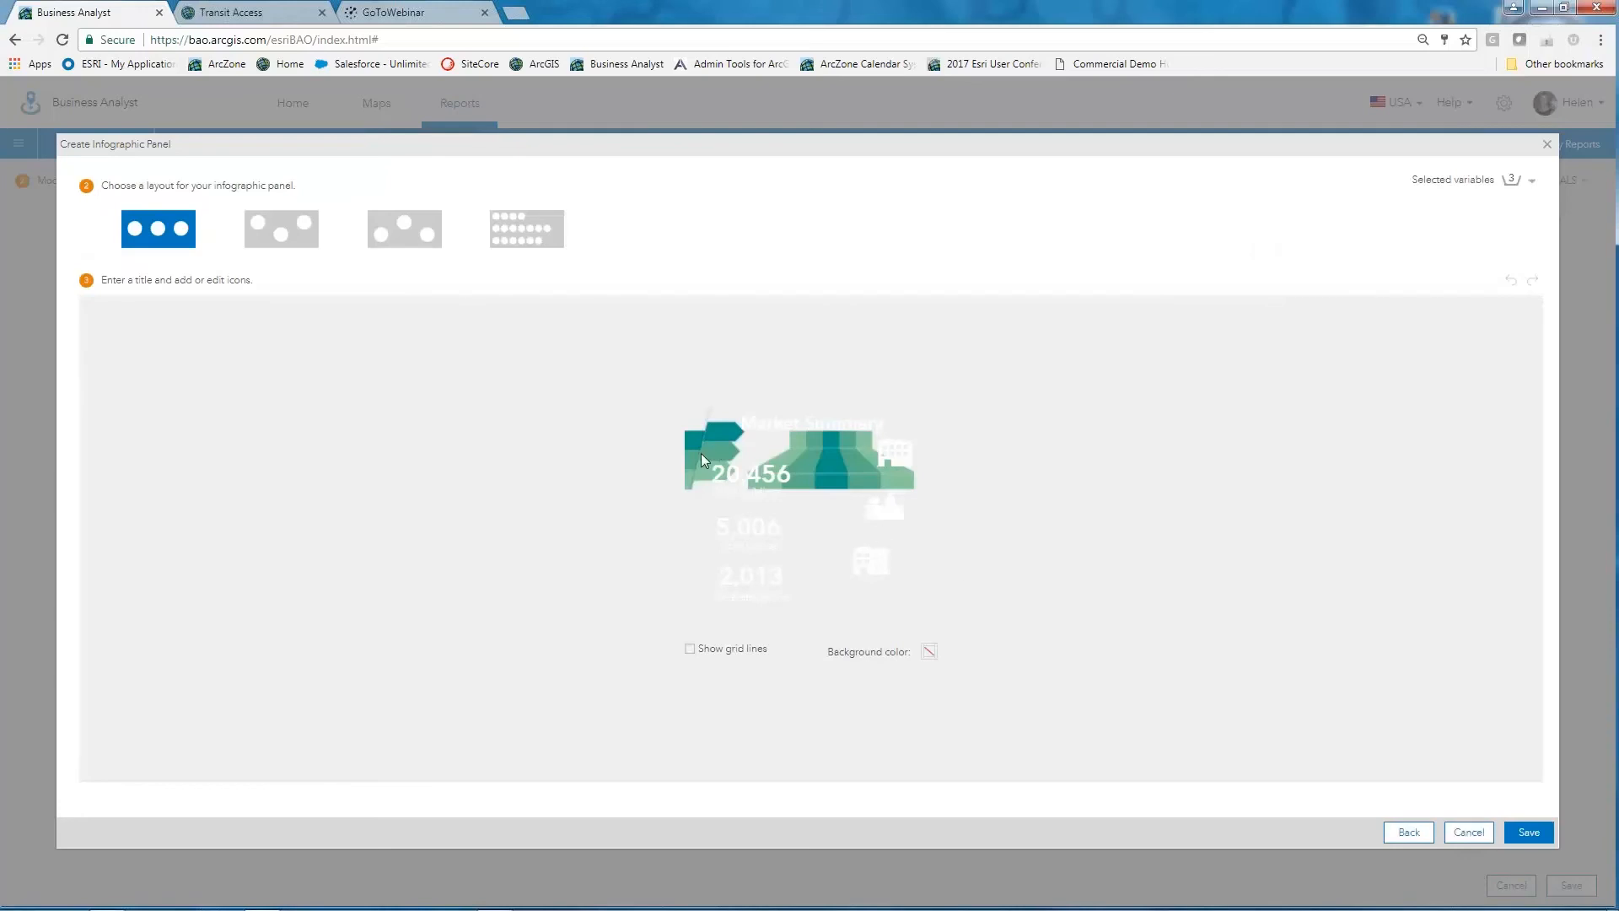
{"action": "left_click", "coordinate": [292, 234]}
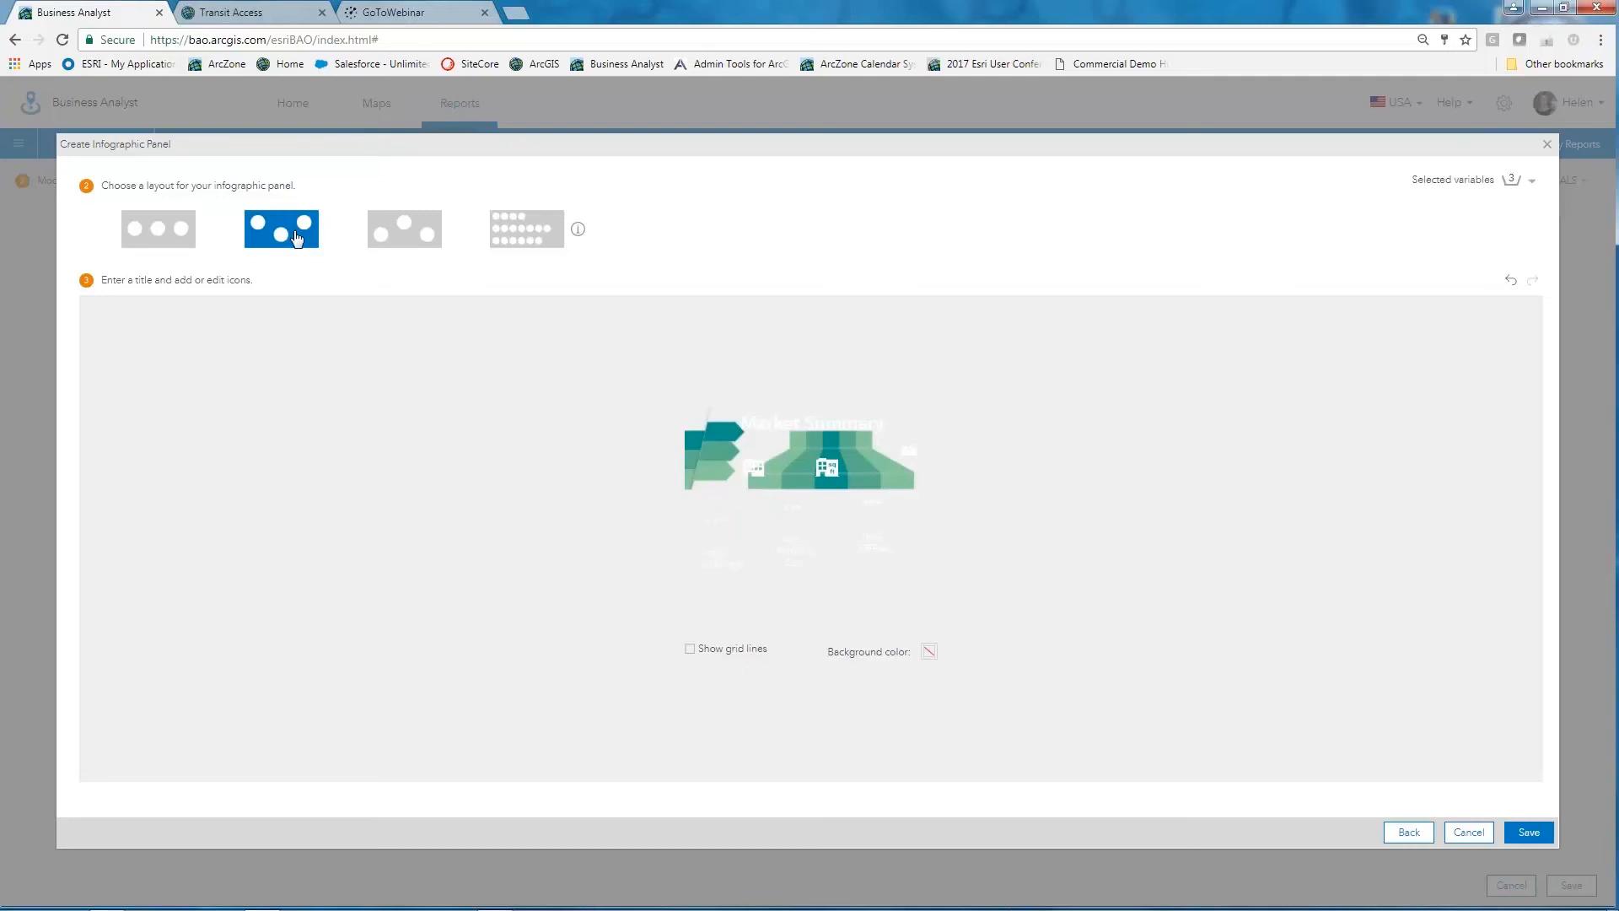
{"action": "left_click", "coordinate": [1529, 833]}
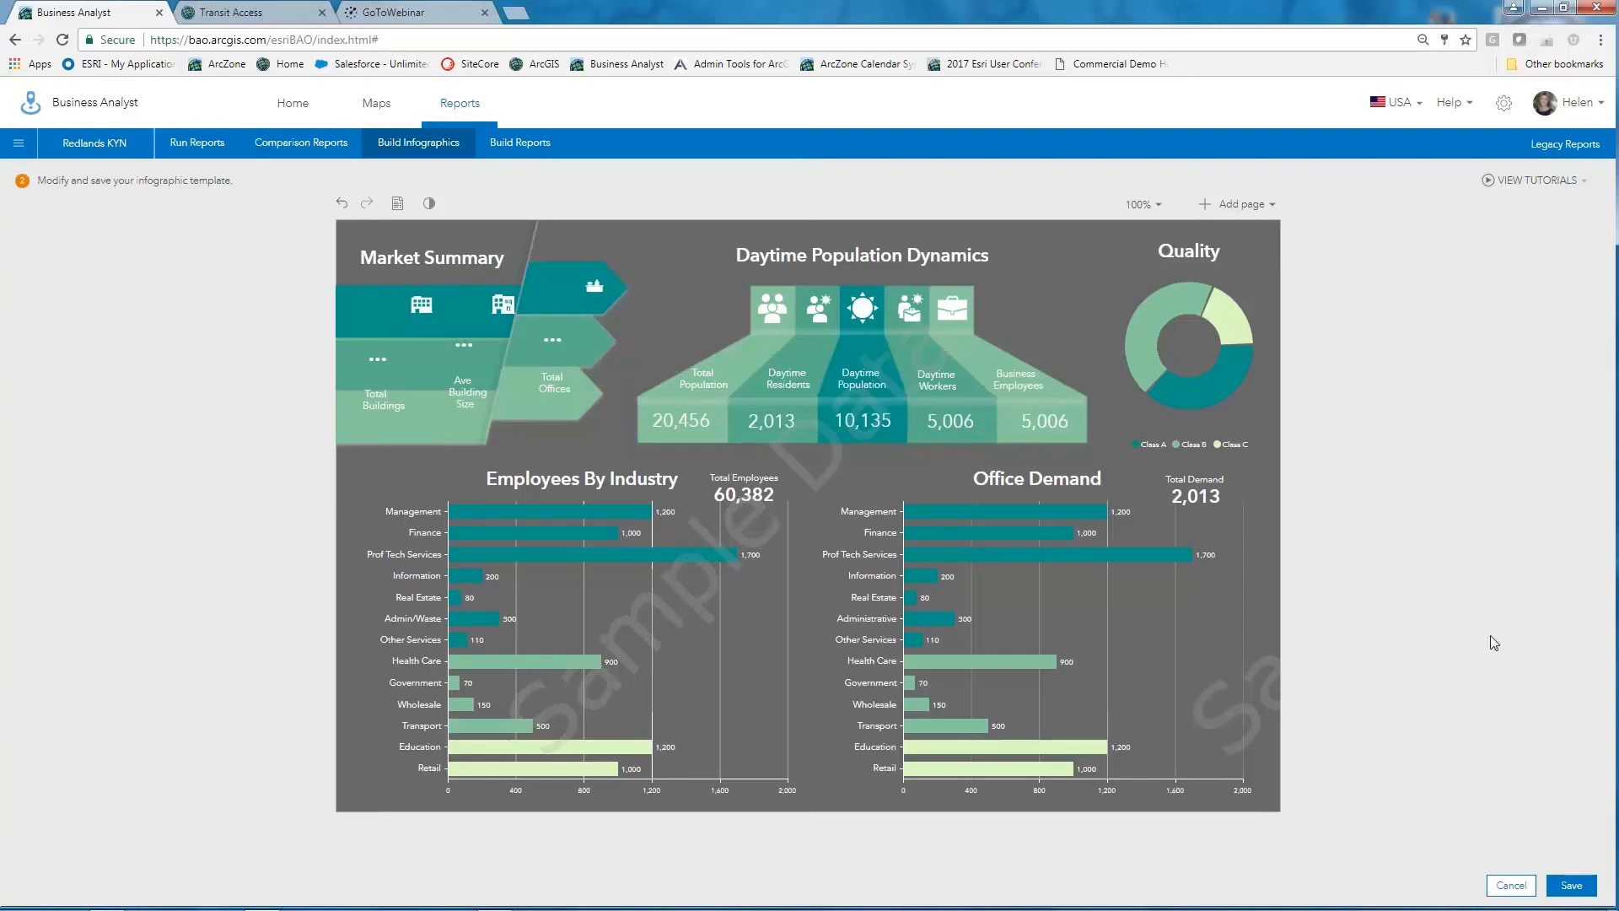
{"action": "left_click", "coordinate": [1514, 888]}
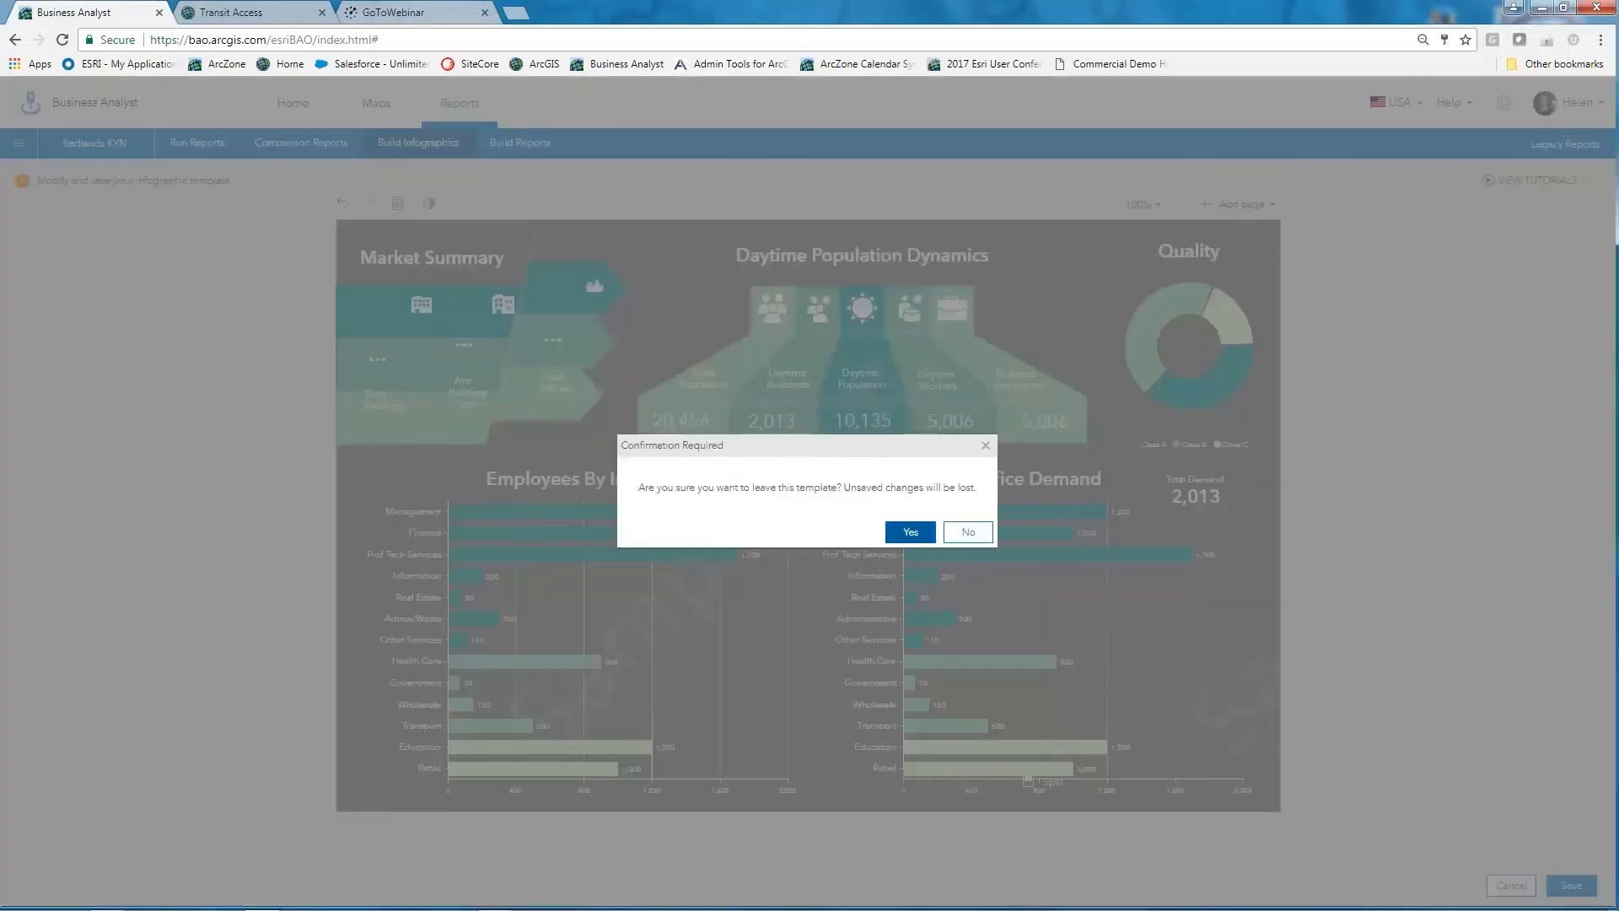
{"action": "left_click", "coordinate": [910, 532]}
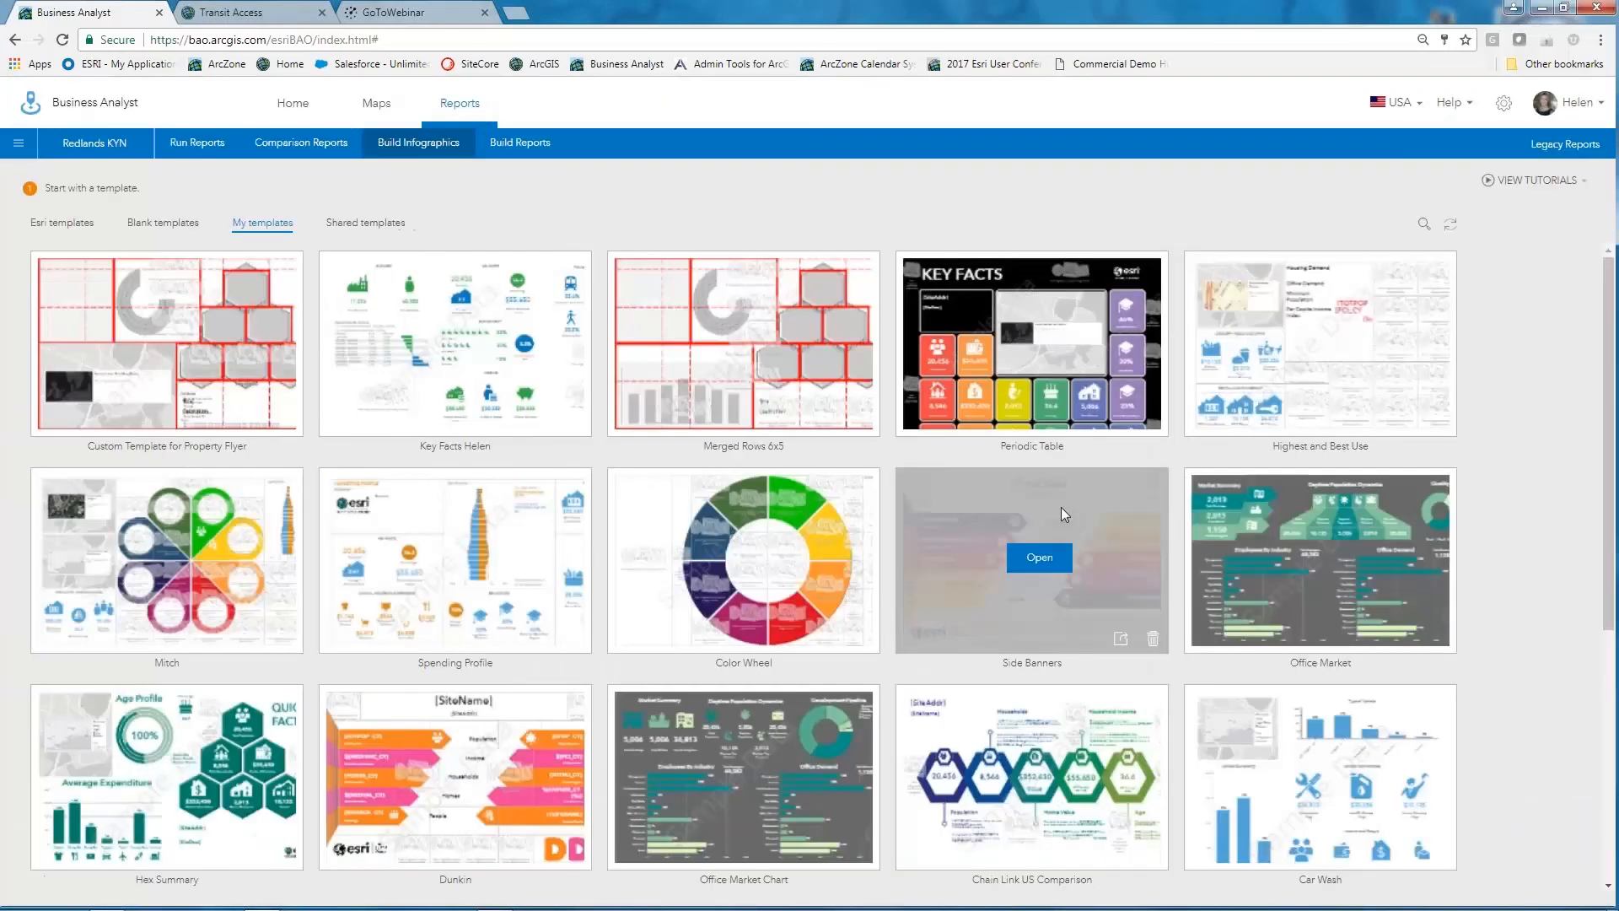
Step: Return to the map and close the pop-up of the Greeley market area
{"action": "left_click", "coordinate": [370, 106]}
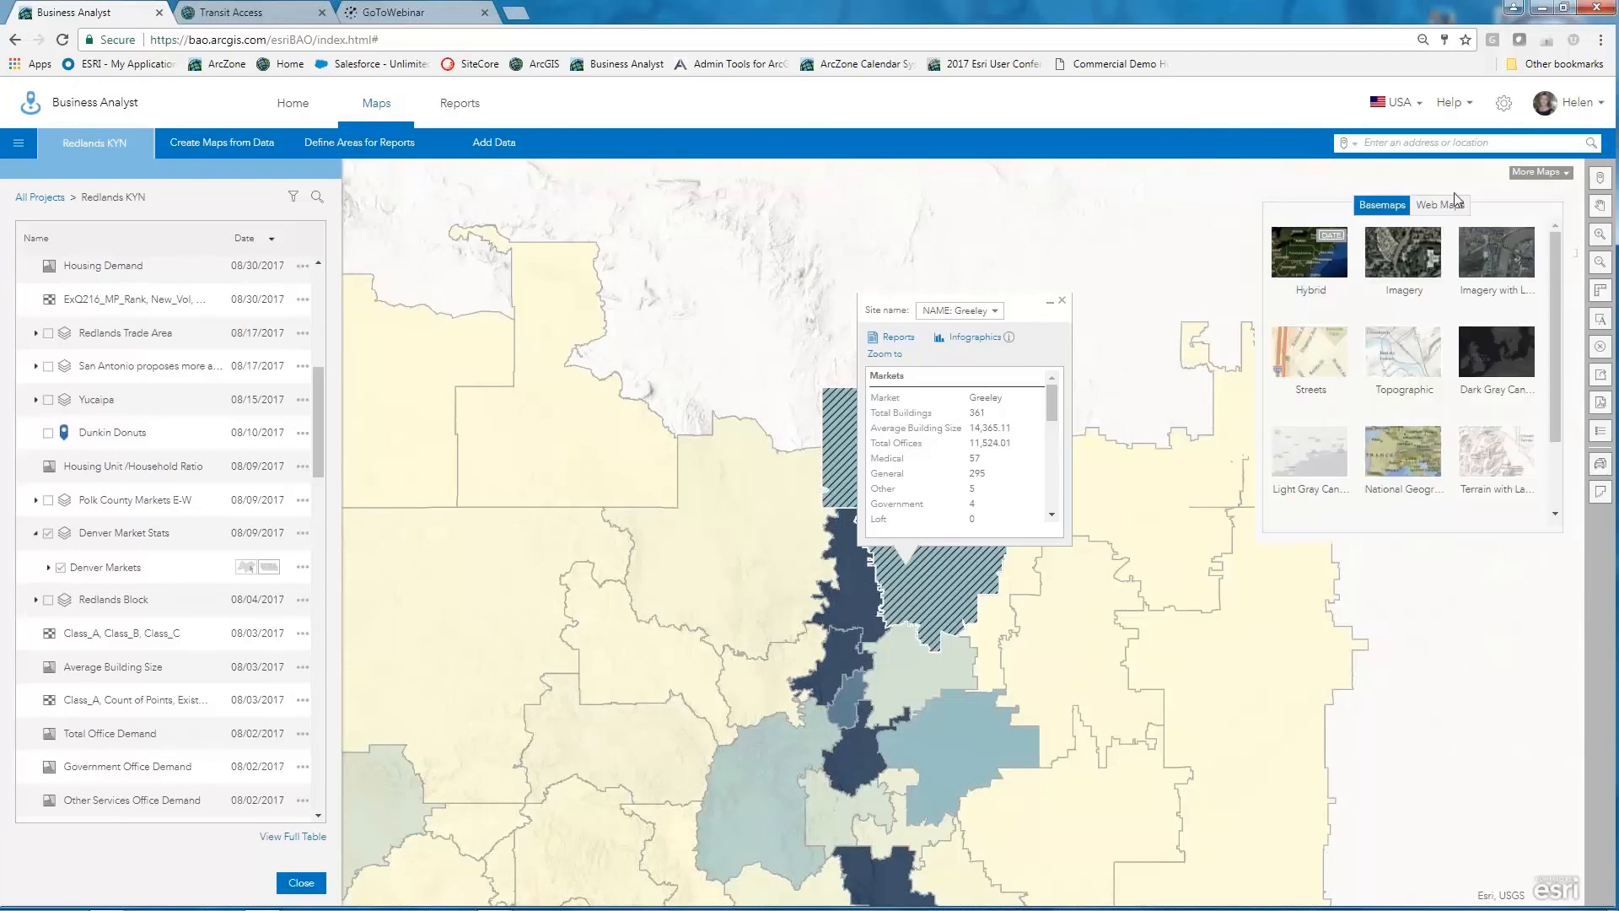
{"action": "left_click", "coordinate": [1440, 208]}
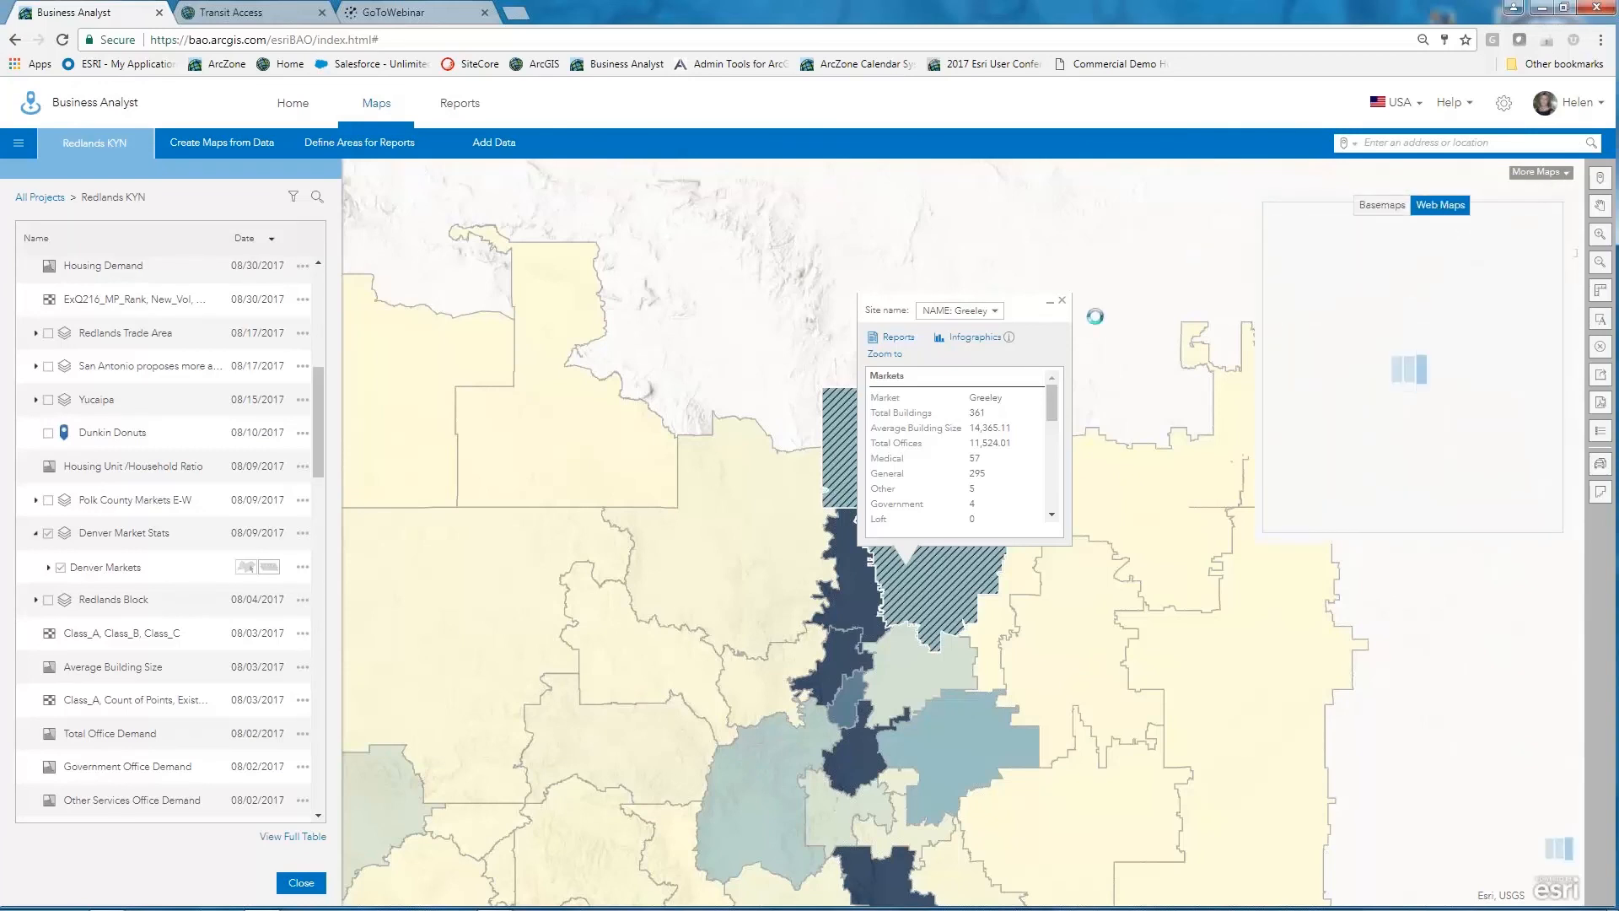
{"action": "left_click", "coordinate": [1063, 303]}
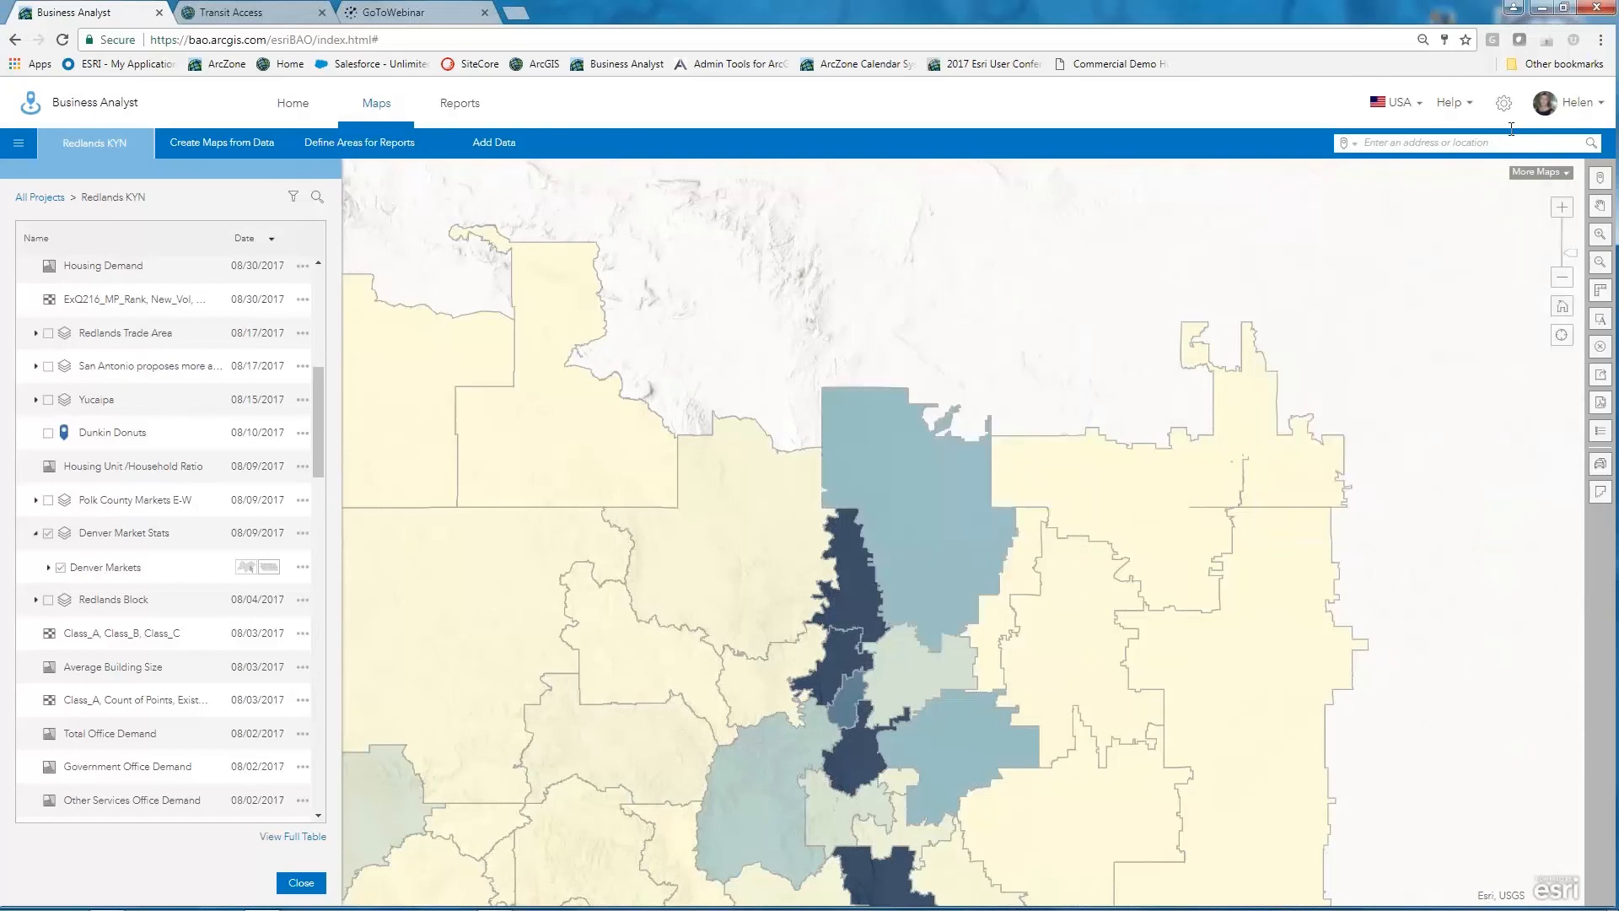
Step: Browse the ArcGIS public gallery of web maps and search it for Transit Access
{"action": "left_click", "coordinate": [1536, 172]}
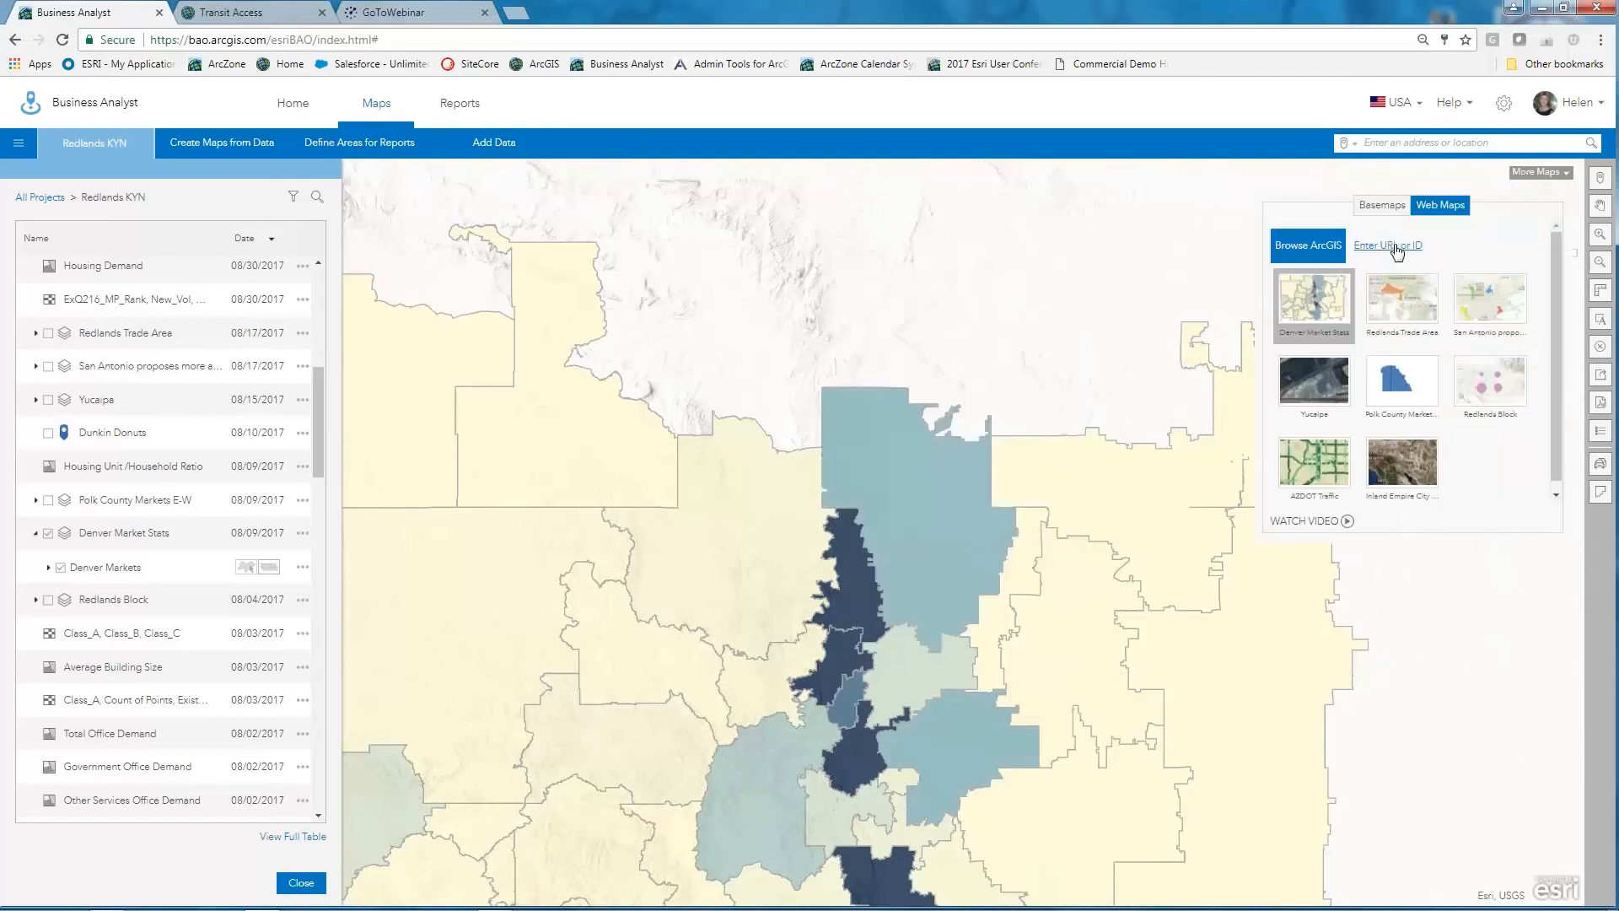
{"action": "left_click", "coordinate": [1315, 251]}
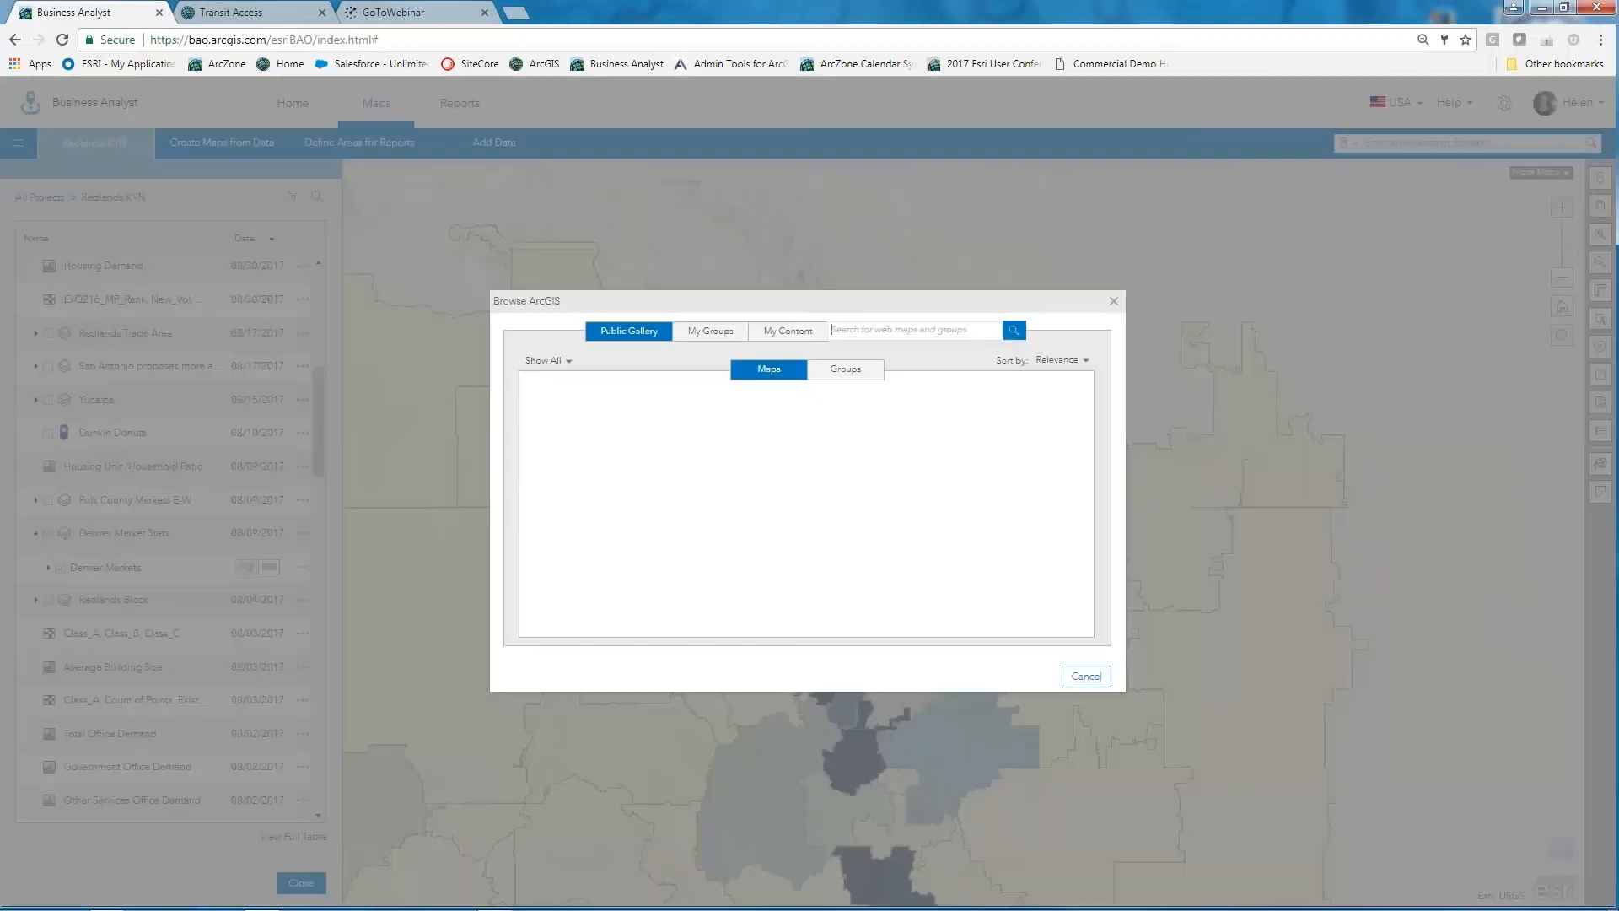
{"action": "left_click", "coordinate": [894, 333]}
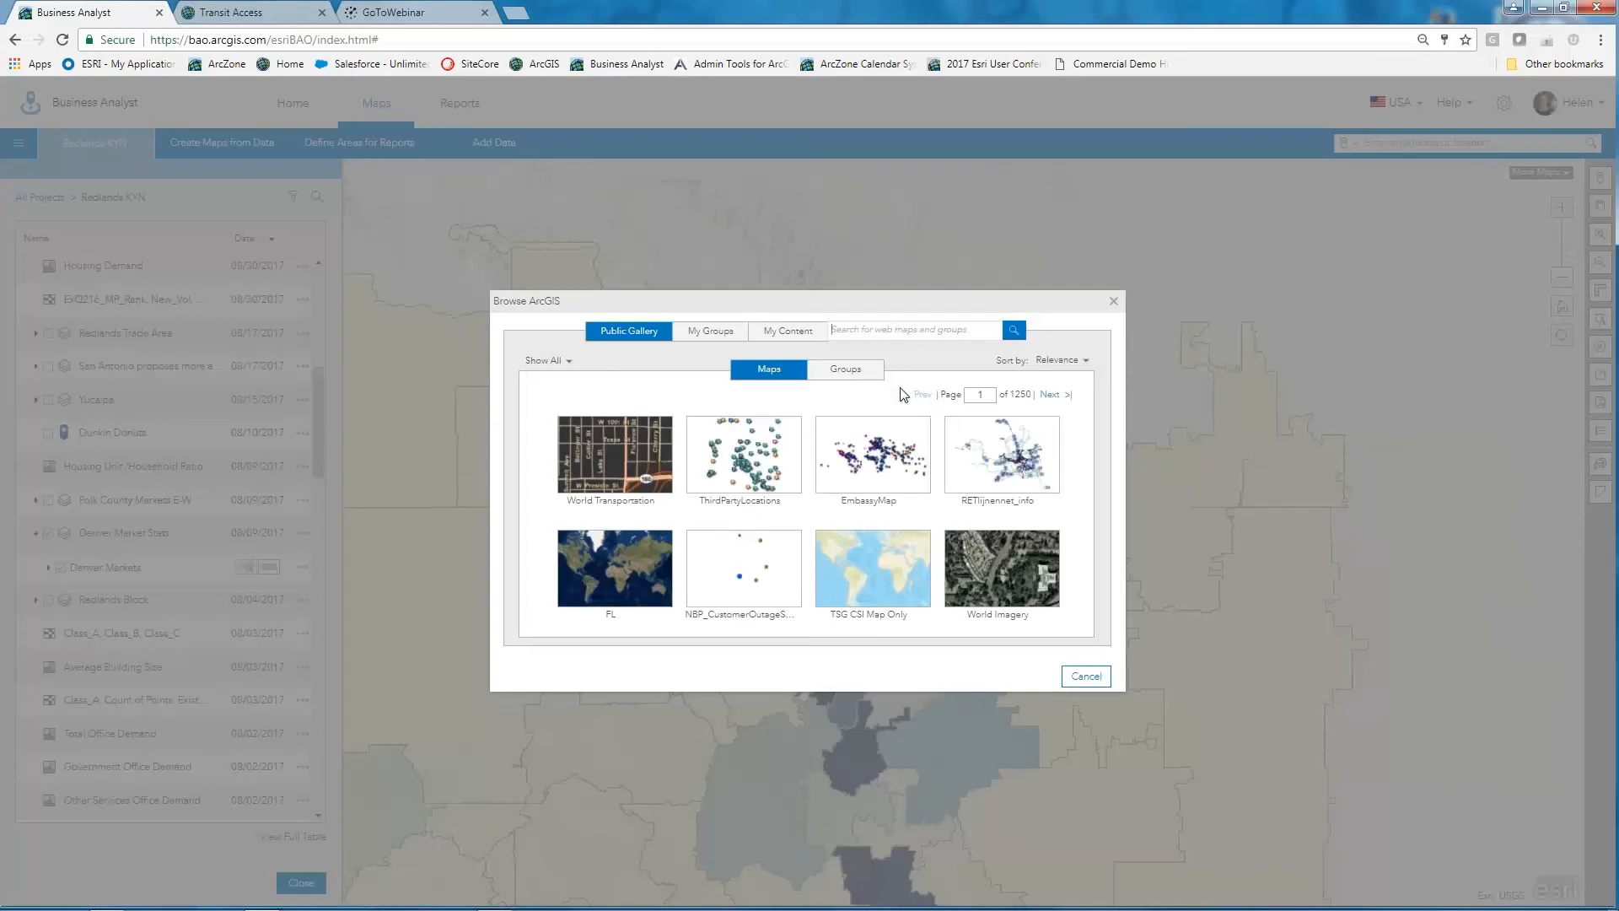
{"action": "type", "text": "Transit Access"}
{"action": "key", "text": "Return"}
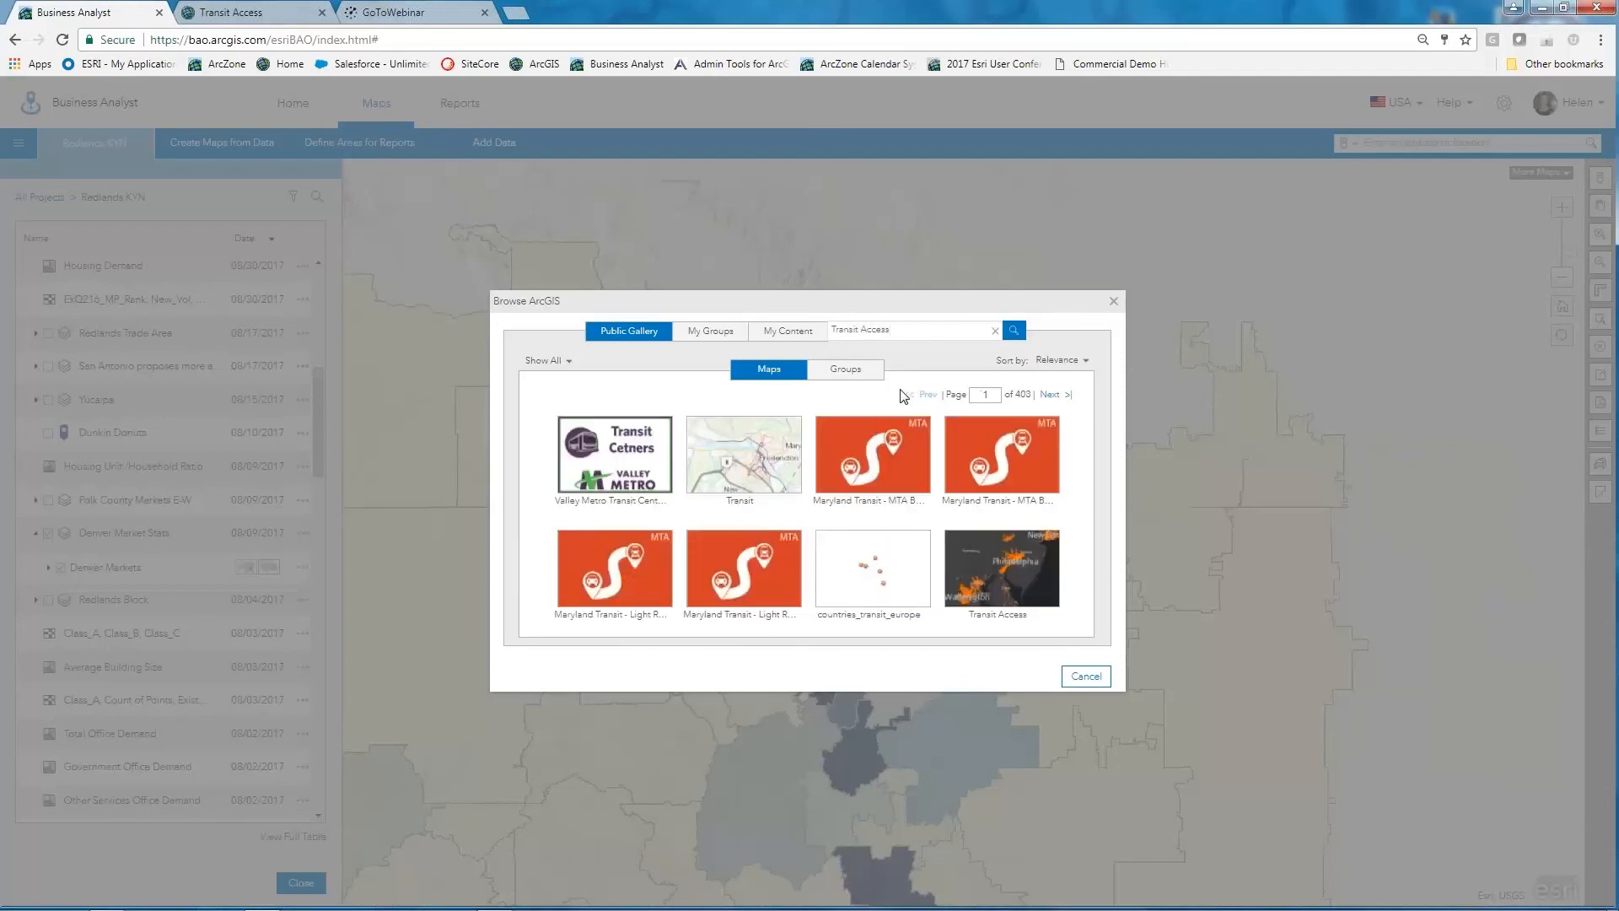
Step: Add the Transit Access web map from the results, replacing the current web map layer
{"action": "left_click", "coordinate": [1013, 572]}
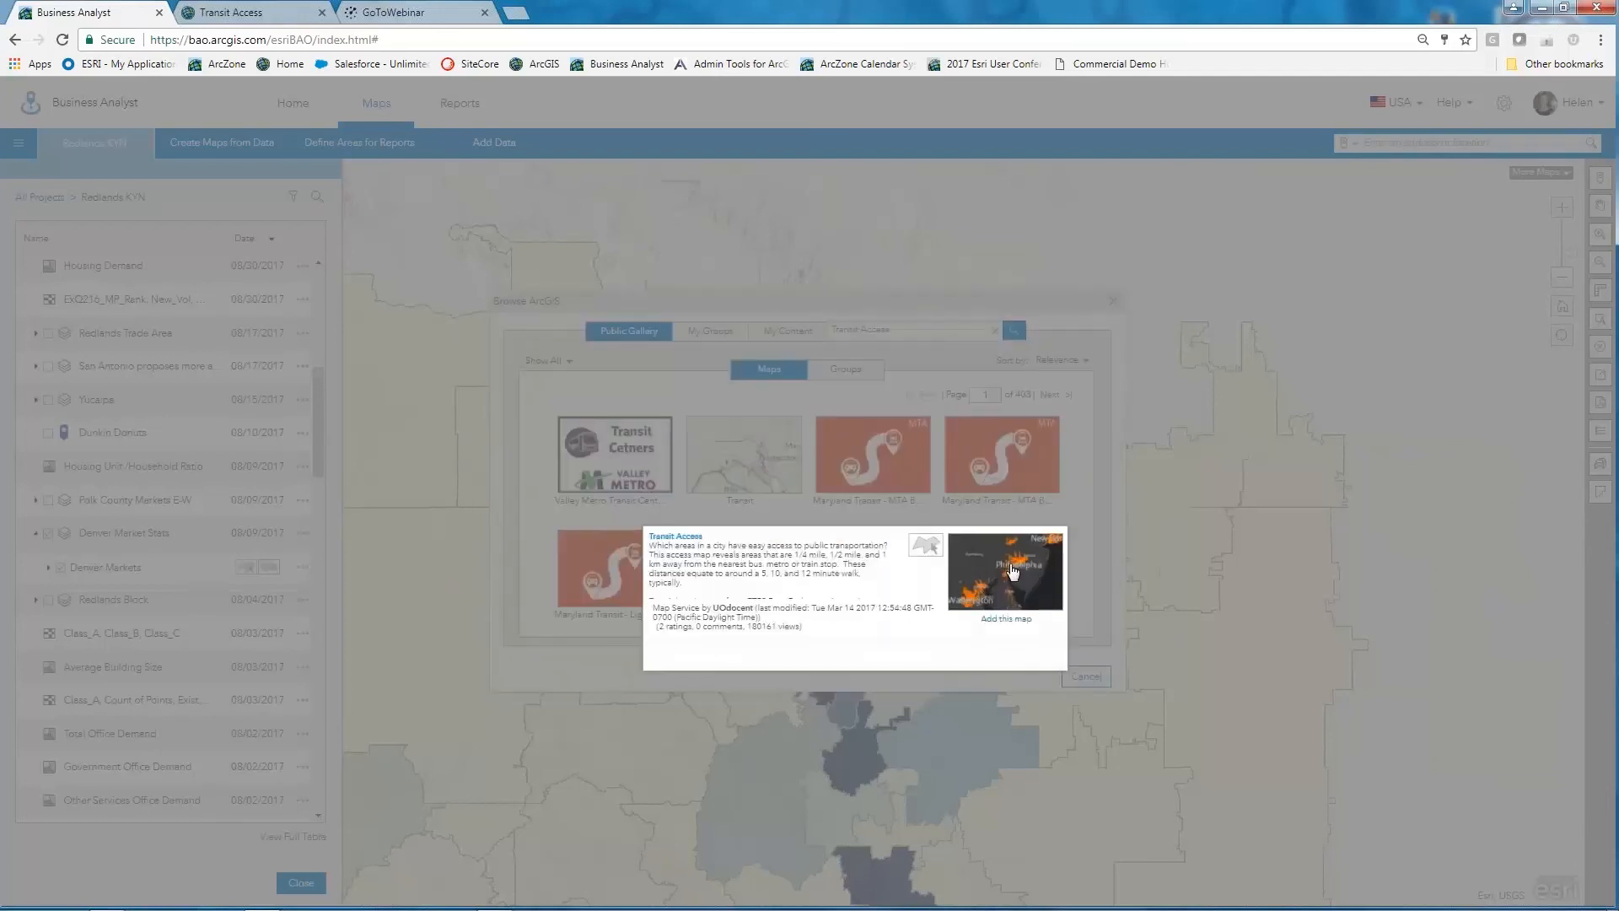
{"action": "left_click", "coordinate": [1005, 619]}
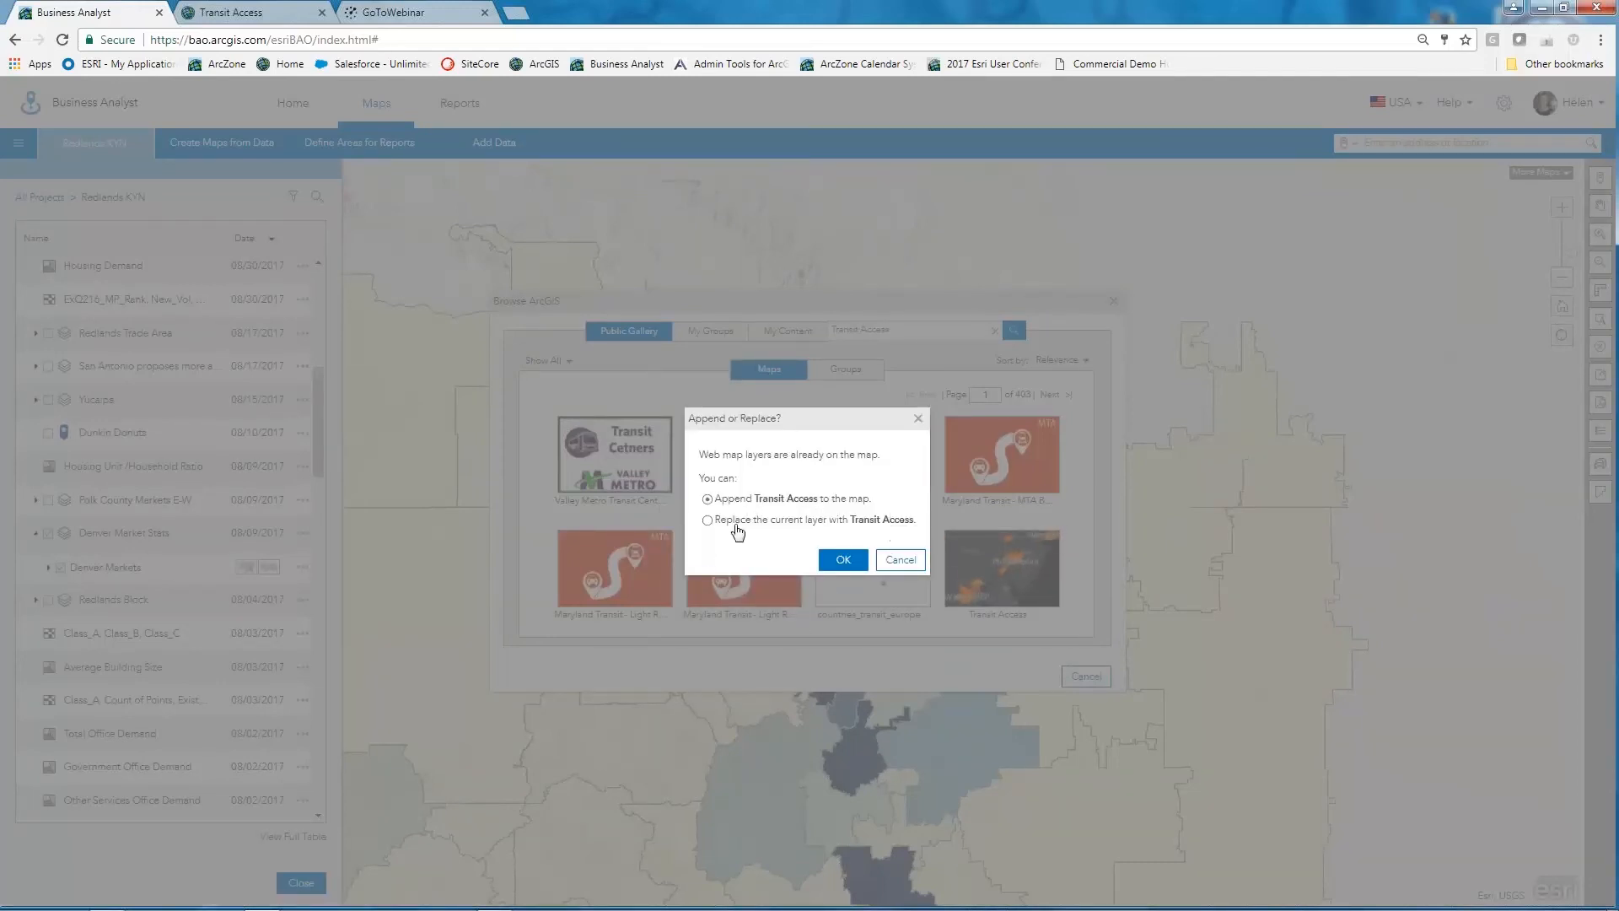
{"action": "left_click", "coordinate": [843, 560]}
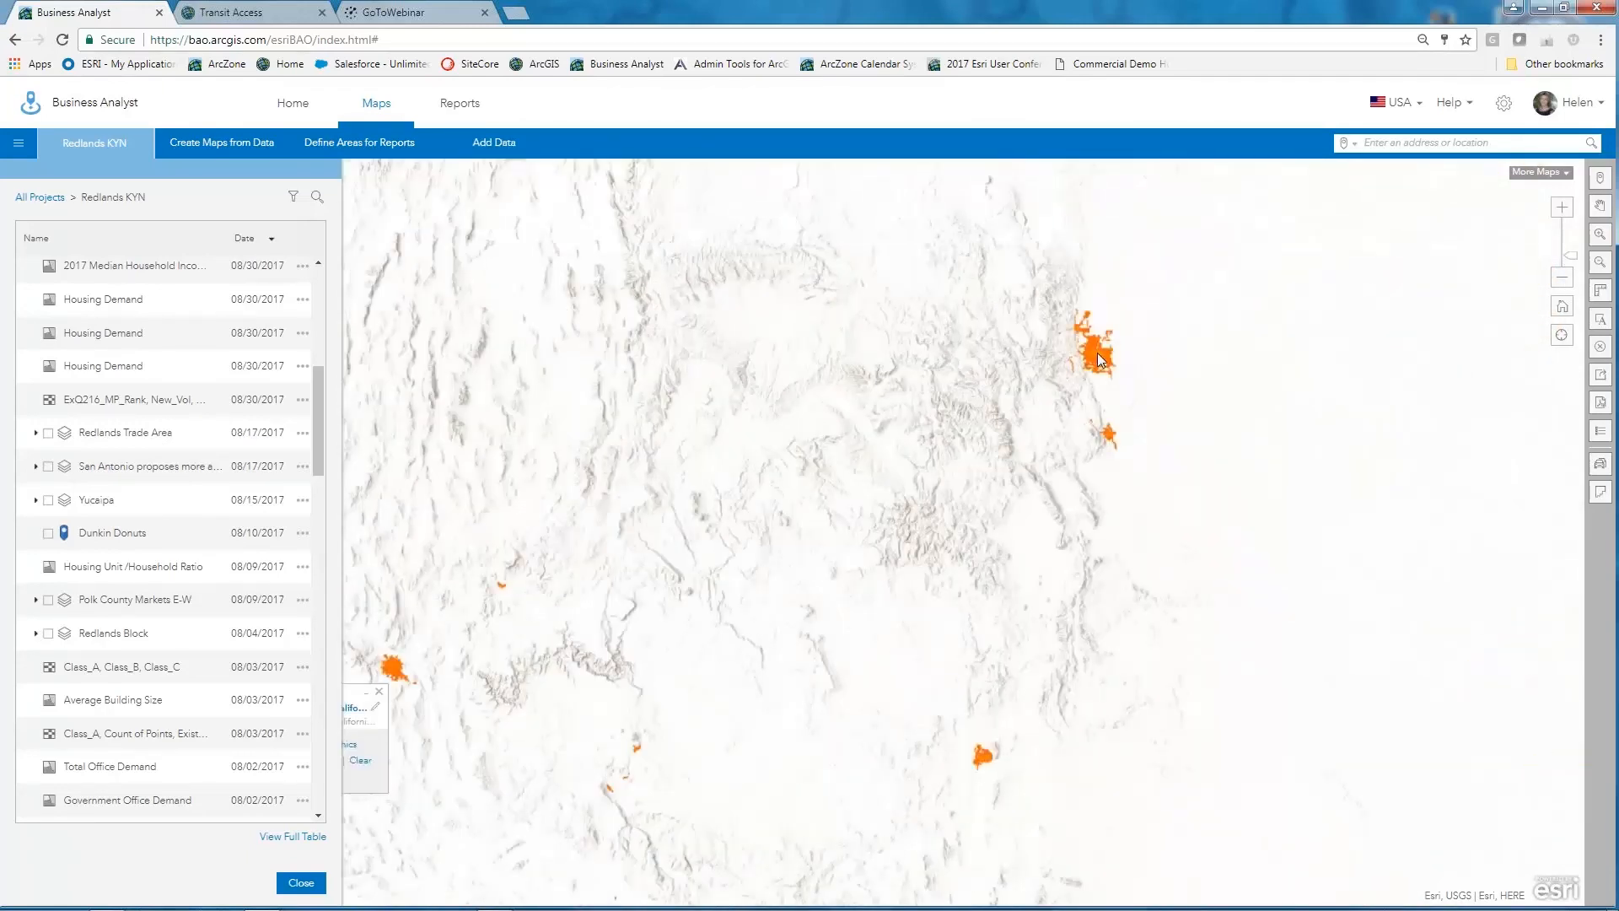
Step: Find the Redlands drive-time site in Southern California on the map and run its infographic
{"action": "scroll", "coordinate": [1101, 352], "scroll_direction": "up", "scroll_amount": 5}
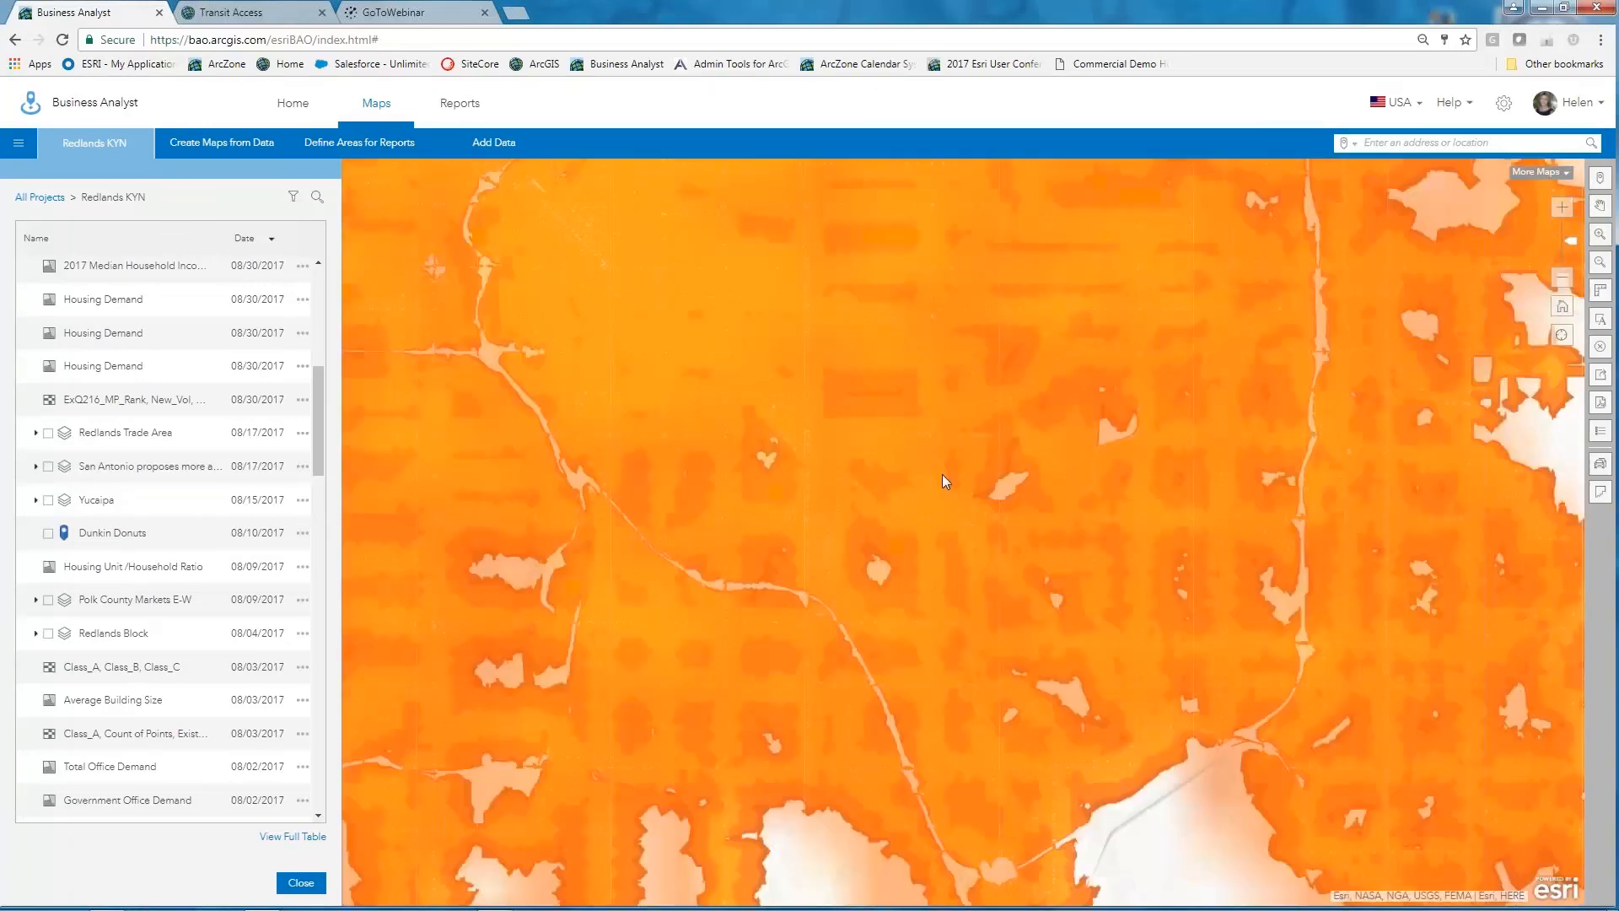
{"action": "scroll", "coordinate": [1130, 541], "scroll_direction": "down", "scroll_amount": 5}
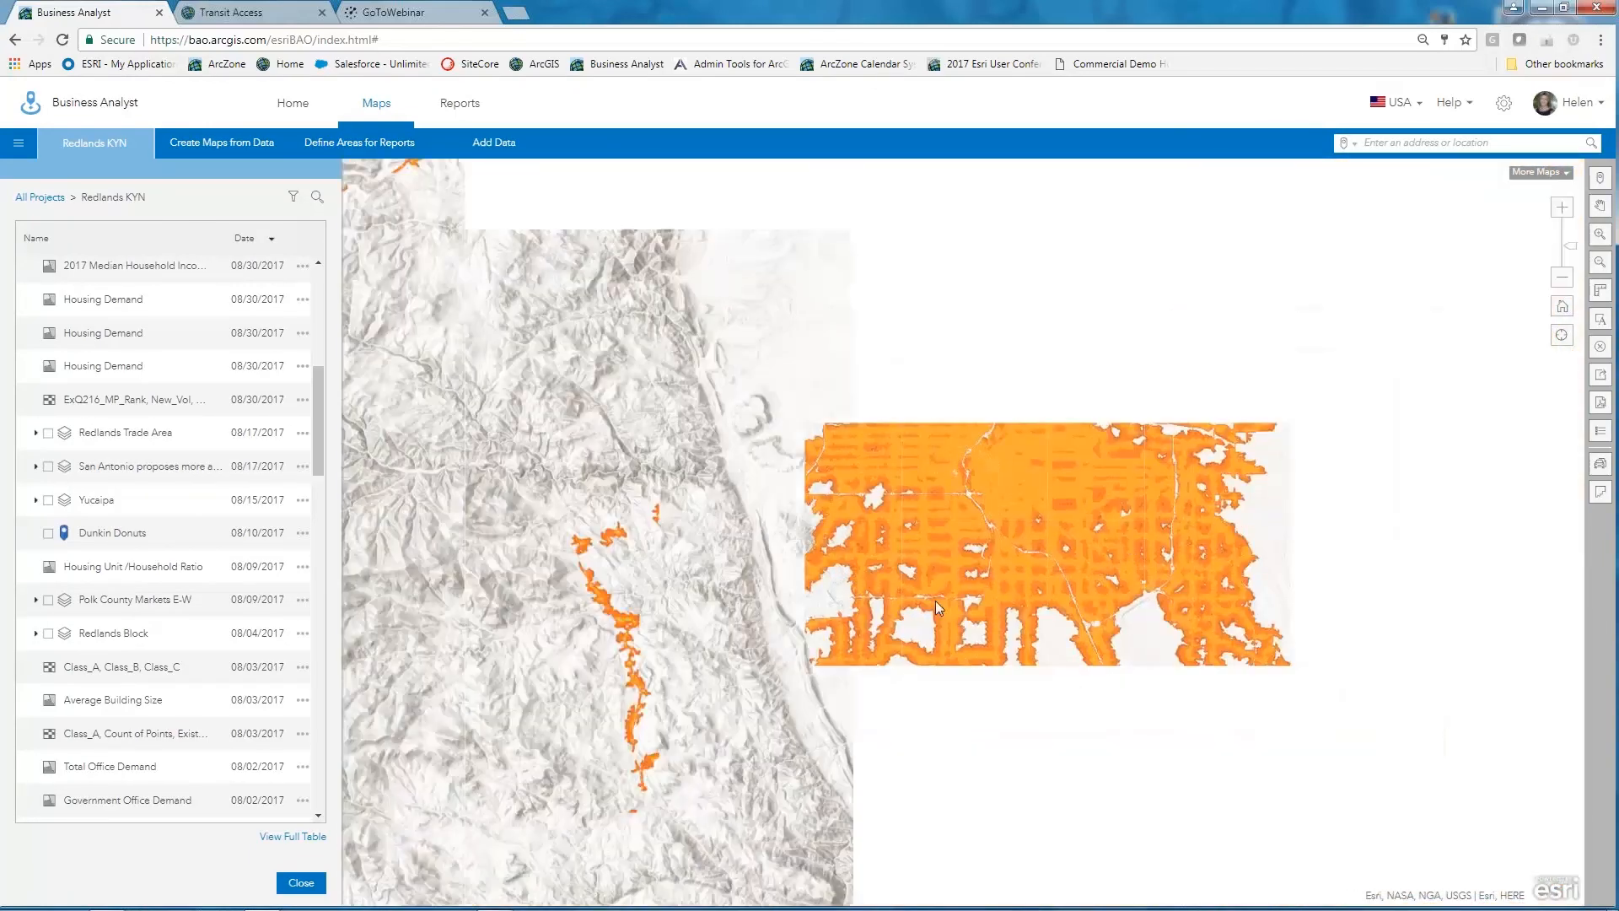
{"action": "scroll", "coordinate": [726, 750], "scroll_direction": "up", "scroll_amount": 5}
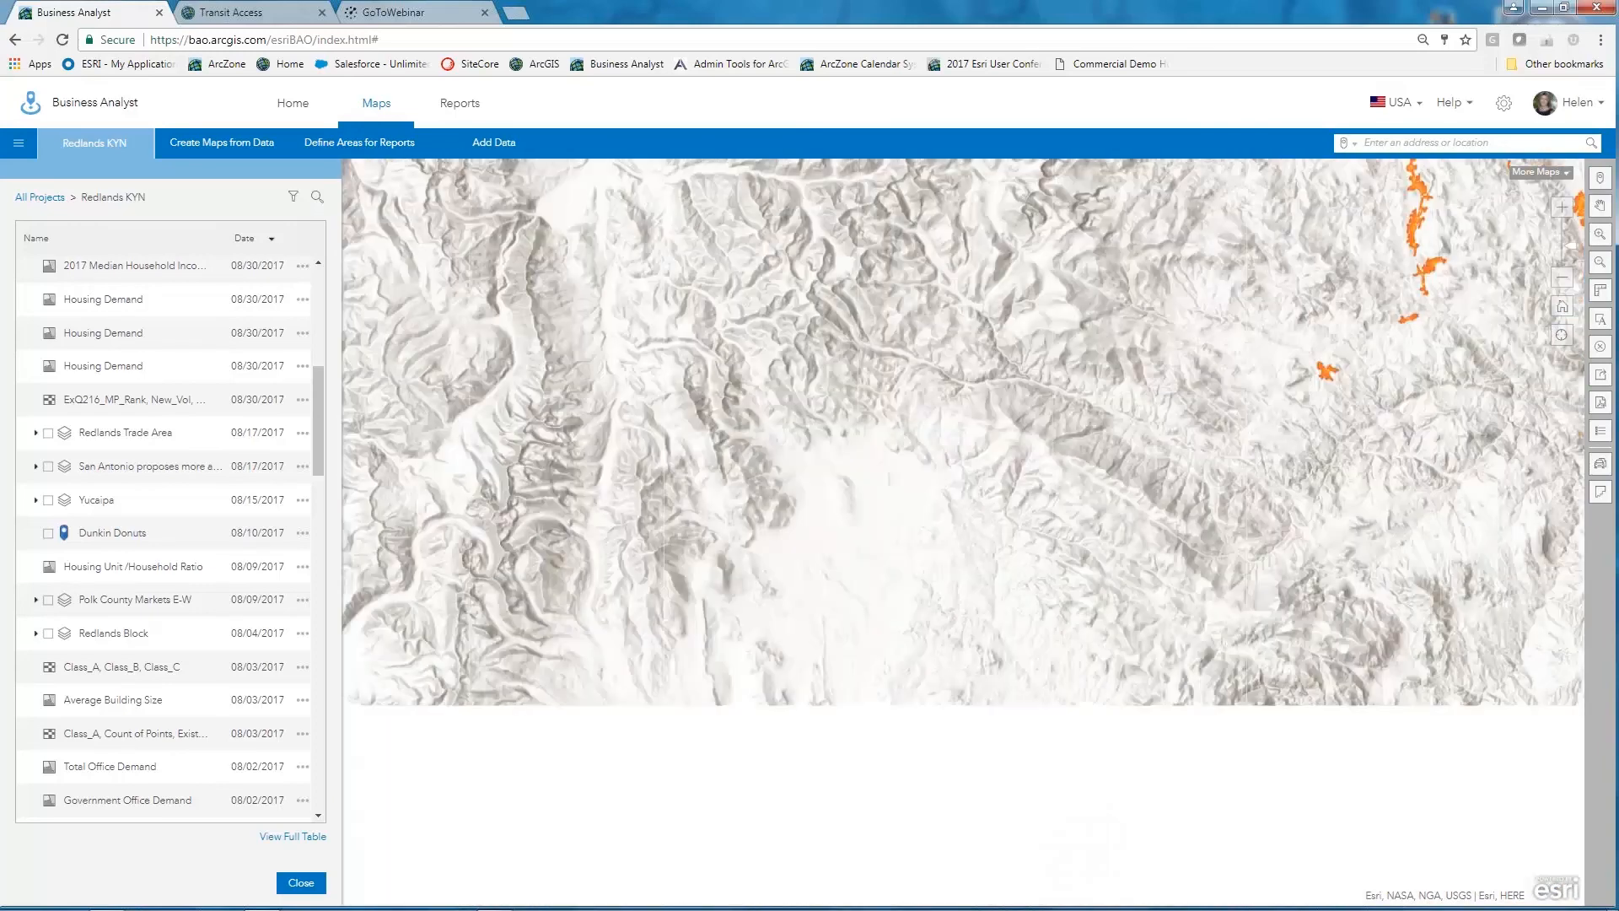
{"action": "scroll", "coordinate": [745, 753], "scroll_direction": "up", "scroll_amount": 4}
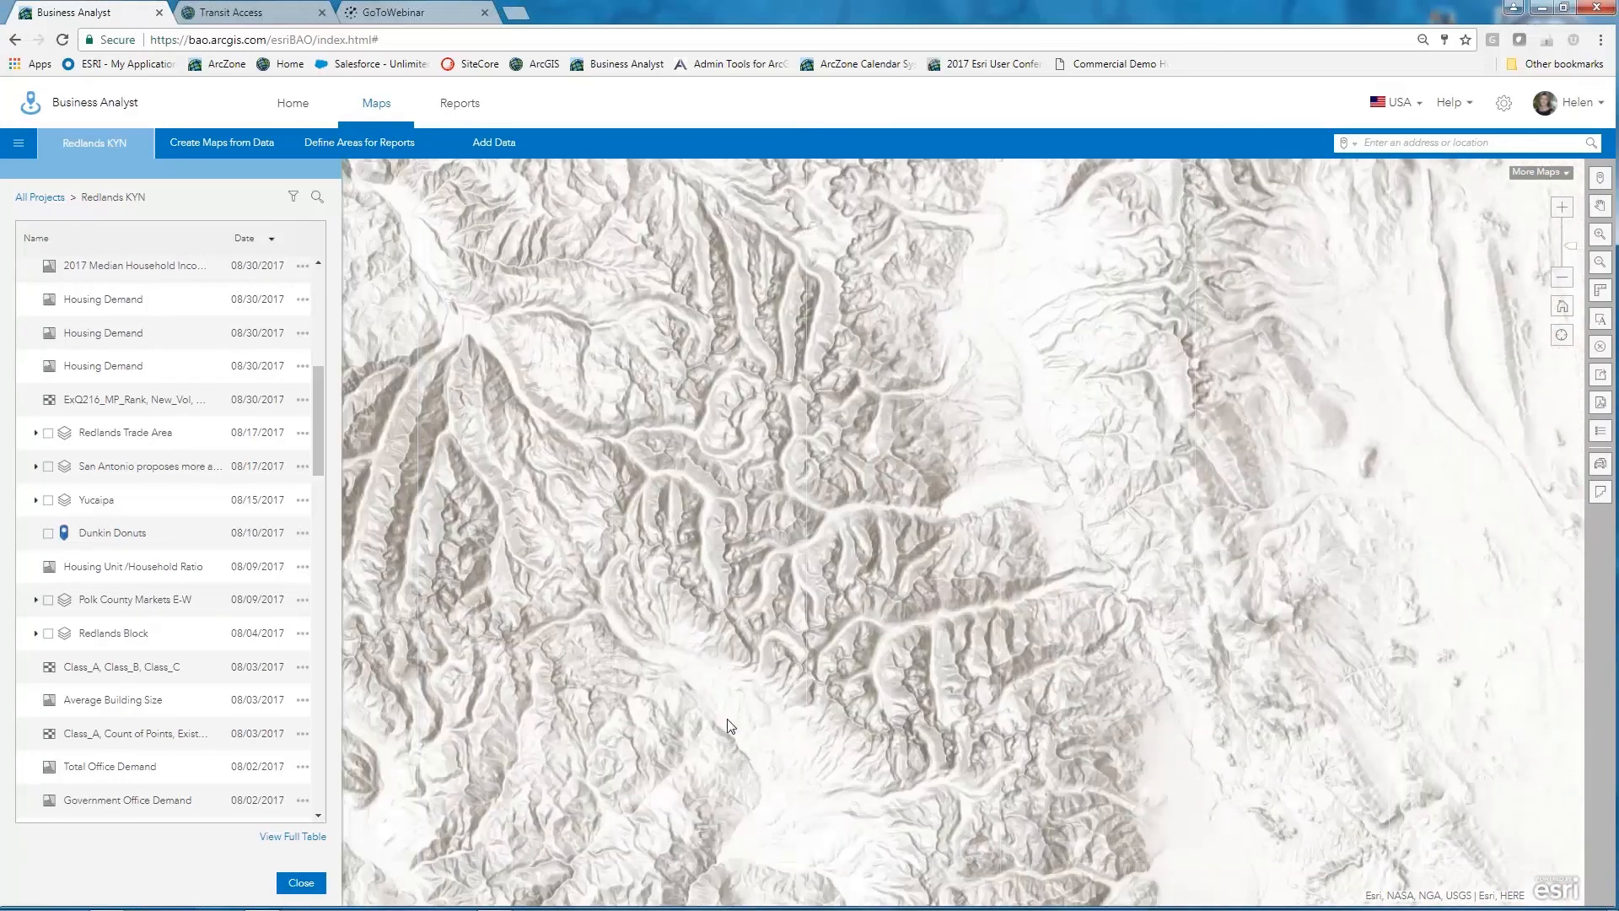
{"action": "scroll", "coordinate": [730, 726], "scroll_direction": "down", "scroll_amount": 4}
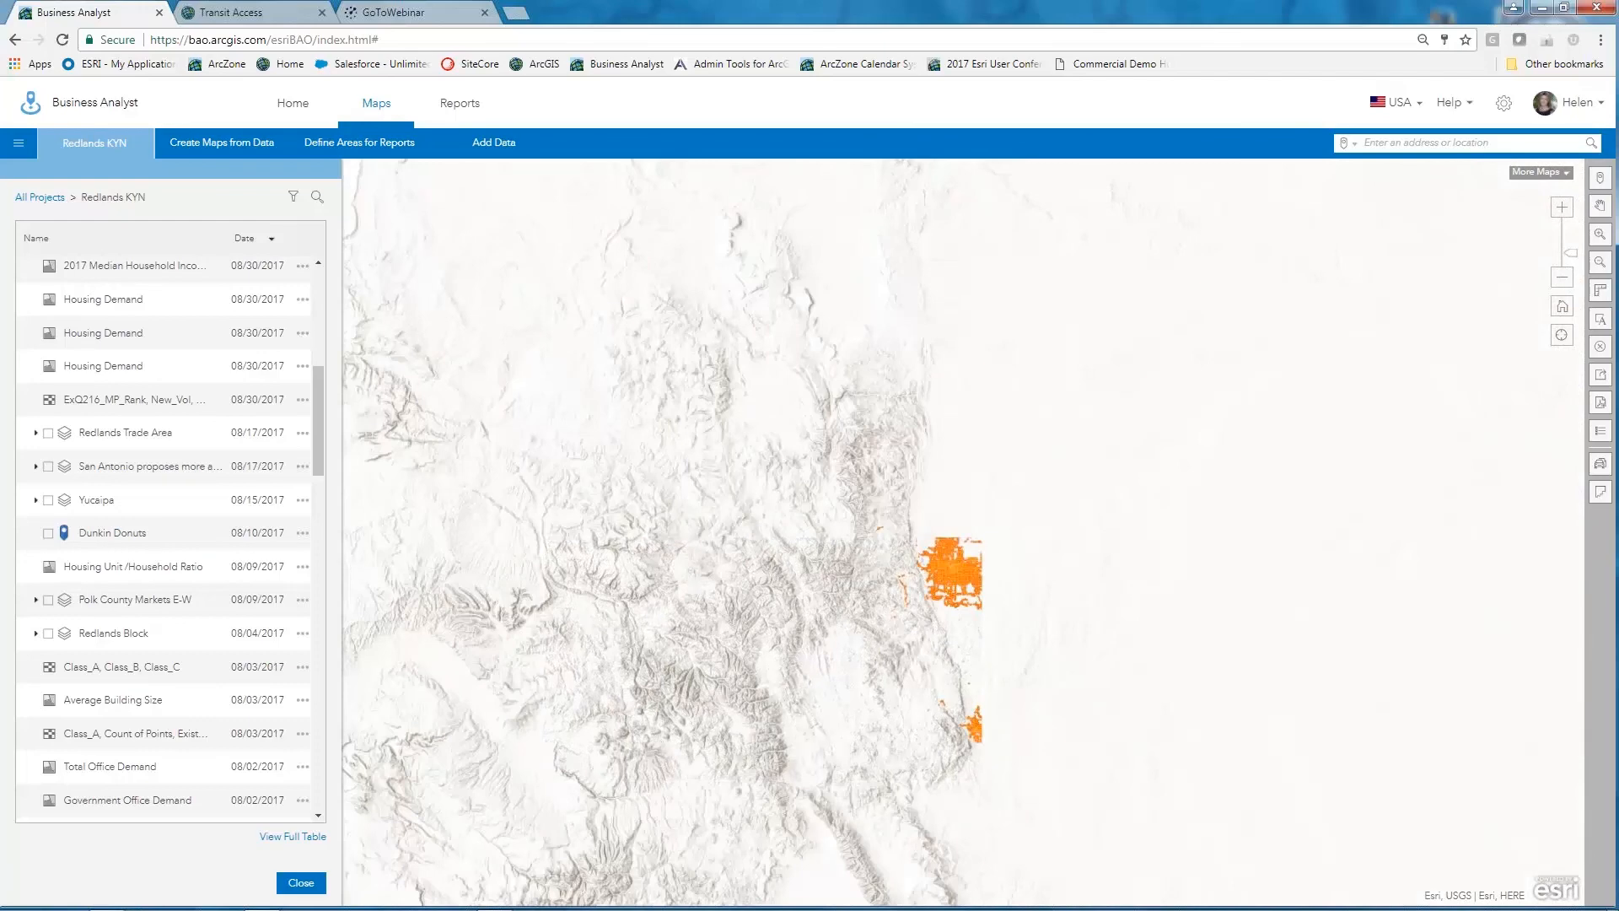
{"action": "left_click_drag", "start_coordinate": [753, 702], "coordinate": [1441, 339]}
{"action": "left_click_drag", "start_coordinate": [565, 774], "coordinate": [1601, 274]}
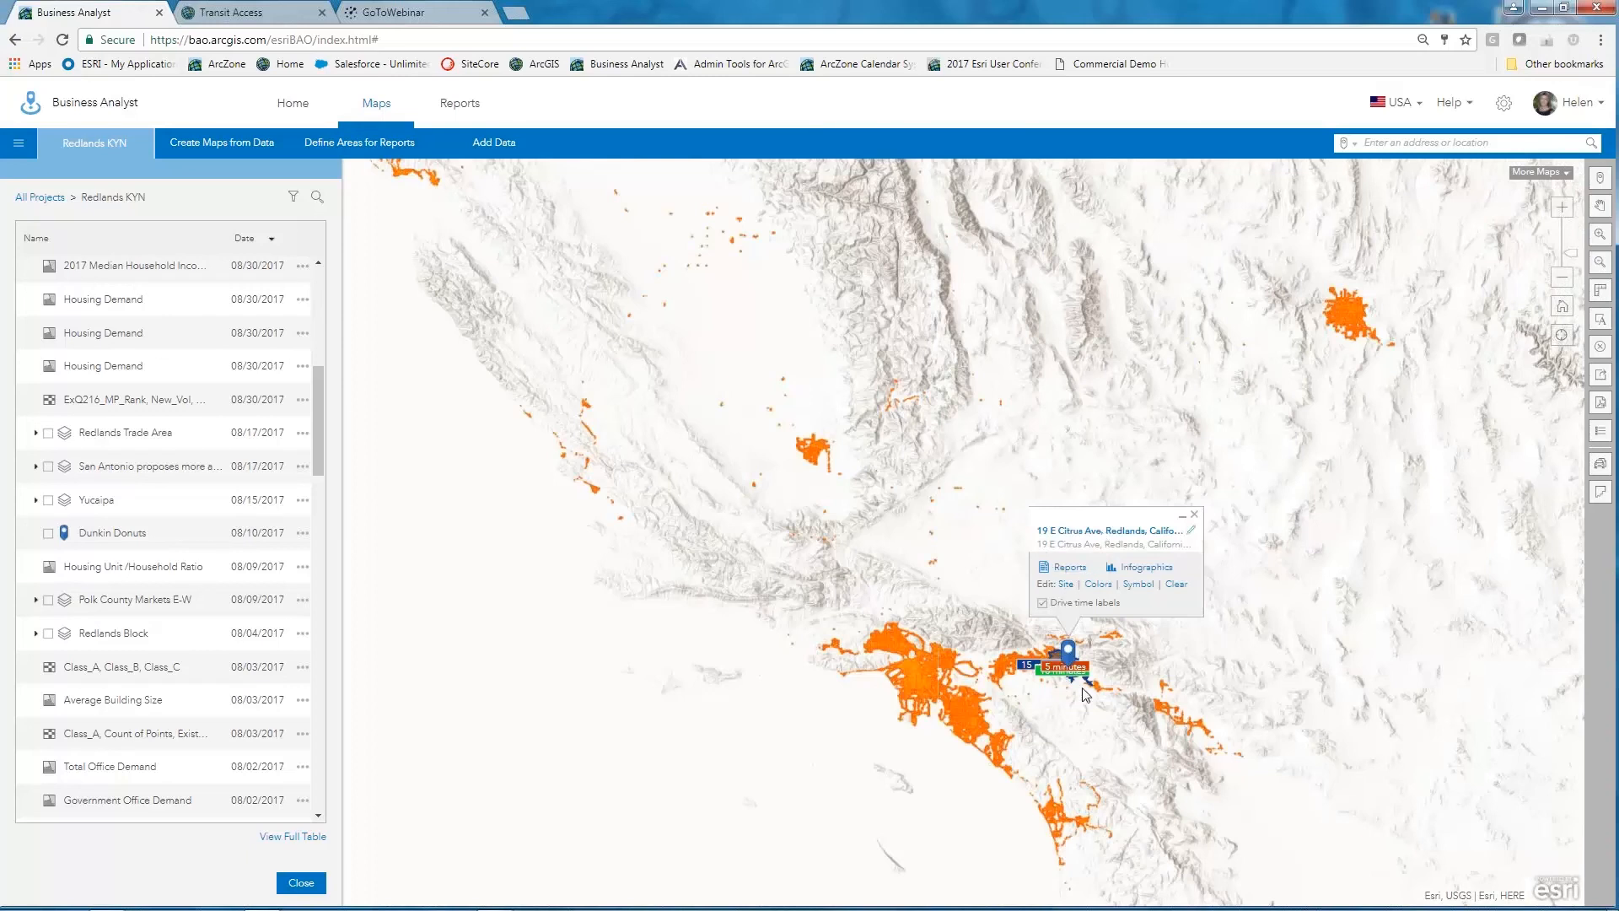
{"action": "left_click", "coordinate": [1142, 570]}
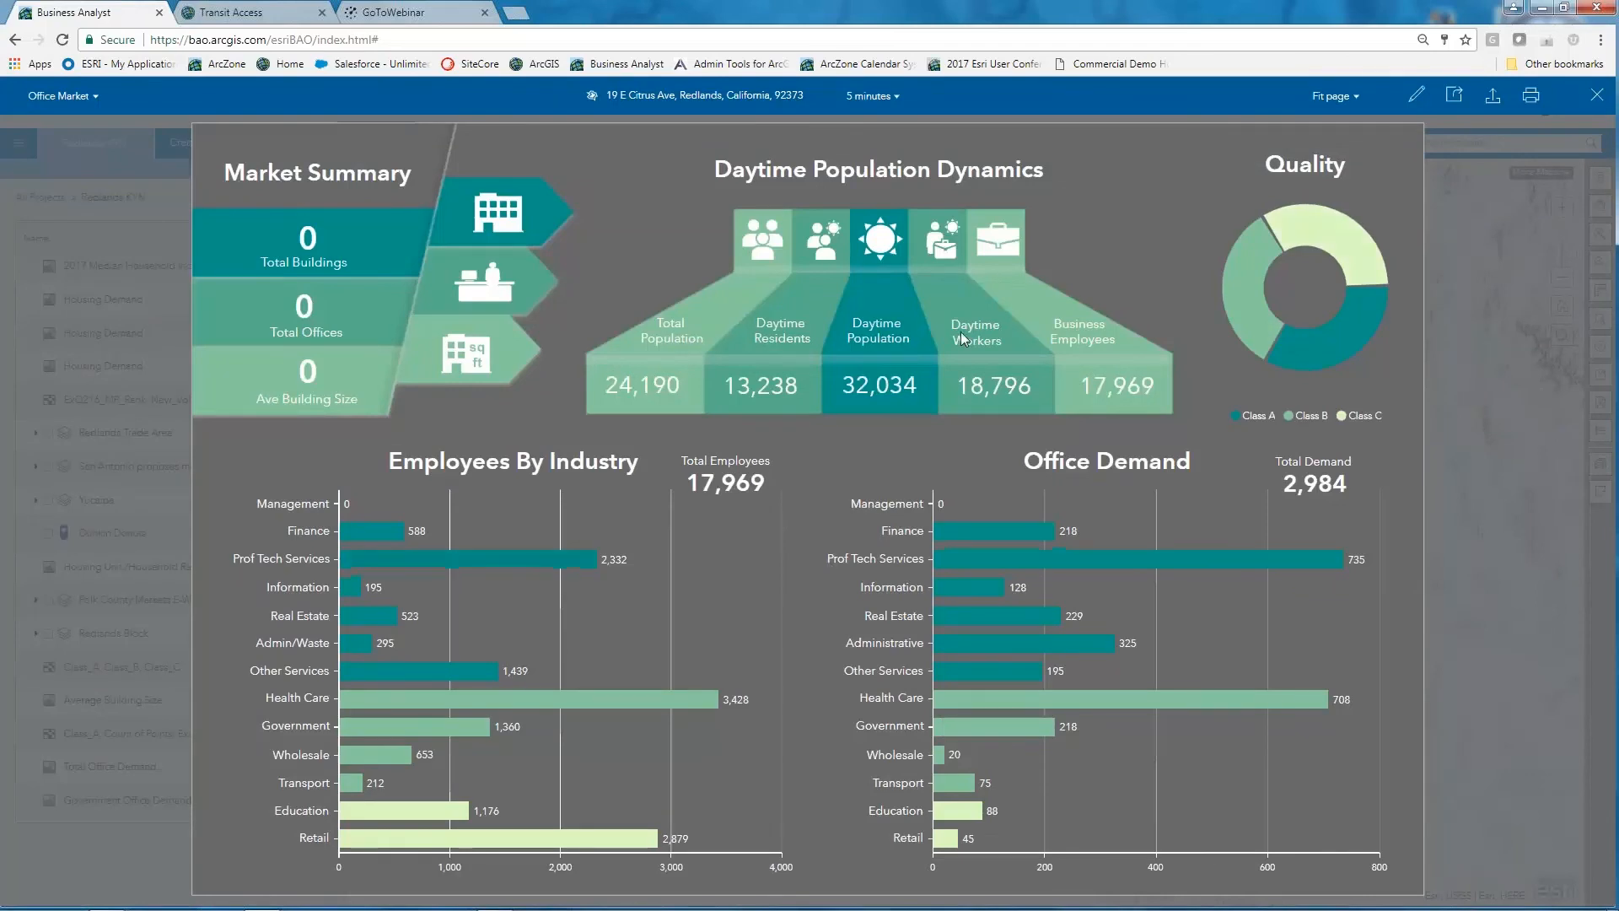
Step: Switch the Redlands site's infographic to the Marketing Profile template from the Esri infographics
{"action": "left_click", "coordinate": [96, 98]}
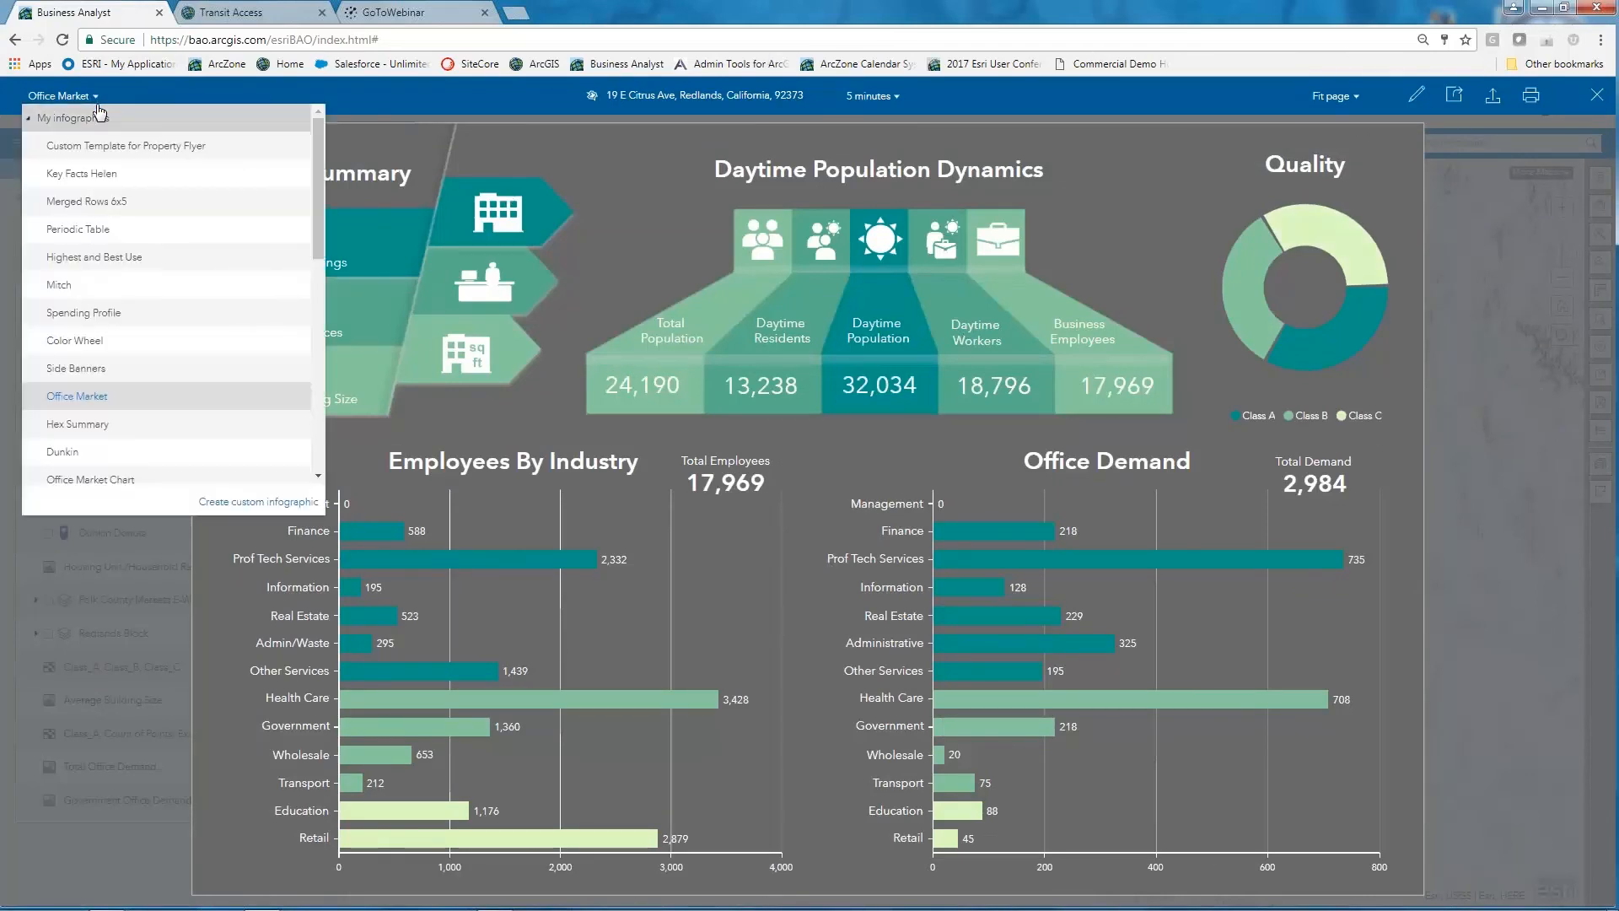
{"action": "scroll", "coordinate": [147, 346], "scroll_direction": "down", "scroll_amount": 6}
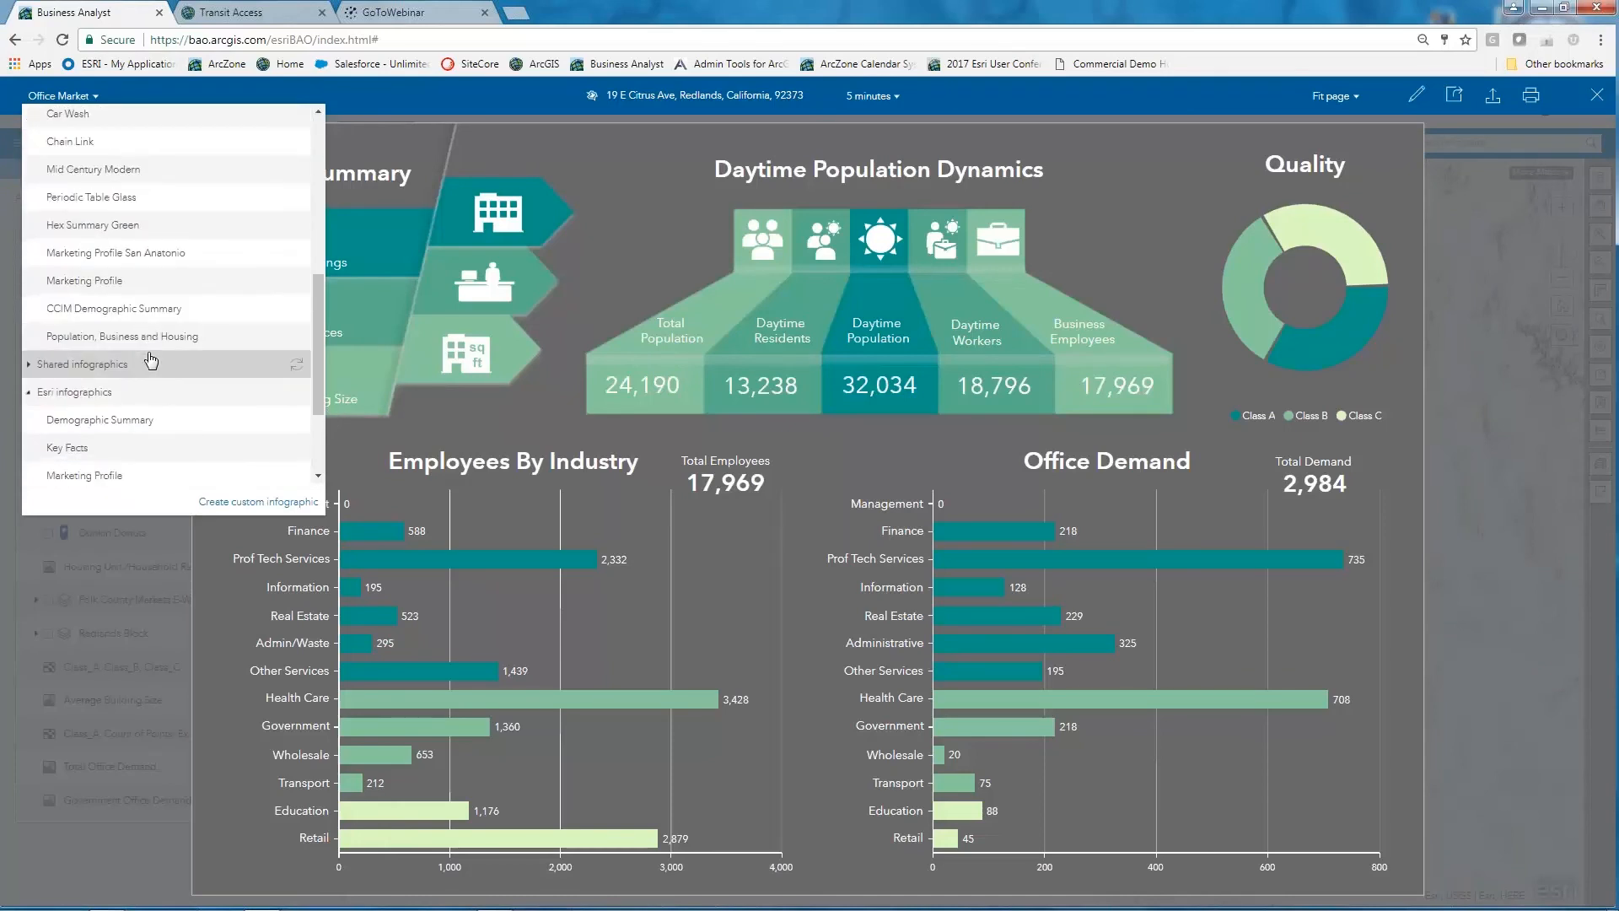
{"action": "scroll", "coordinate": [150, 361], "scroll_direction": "down", "scroll_amount": 1}
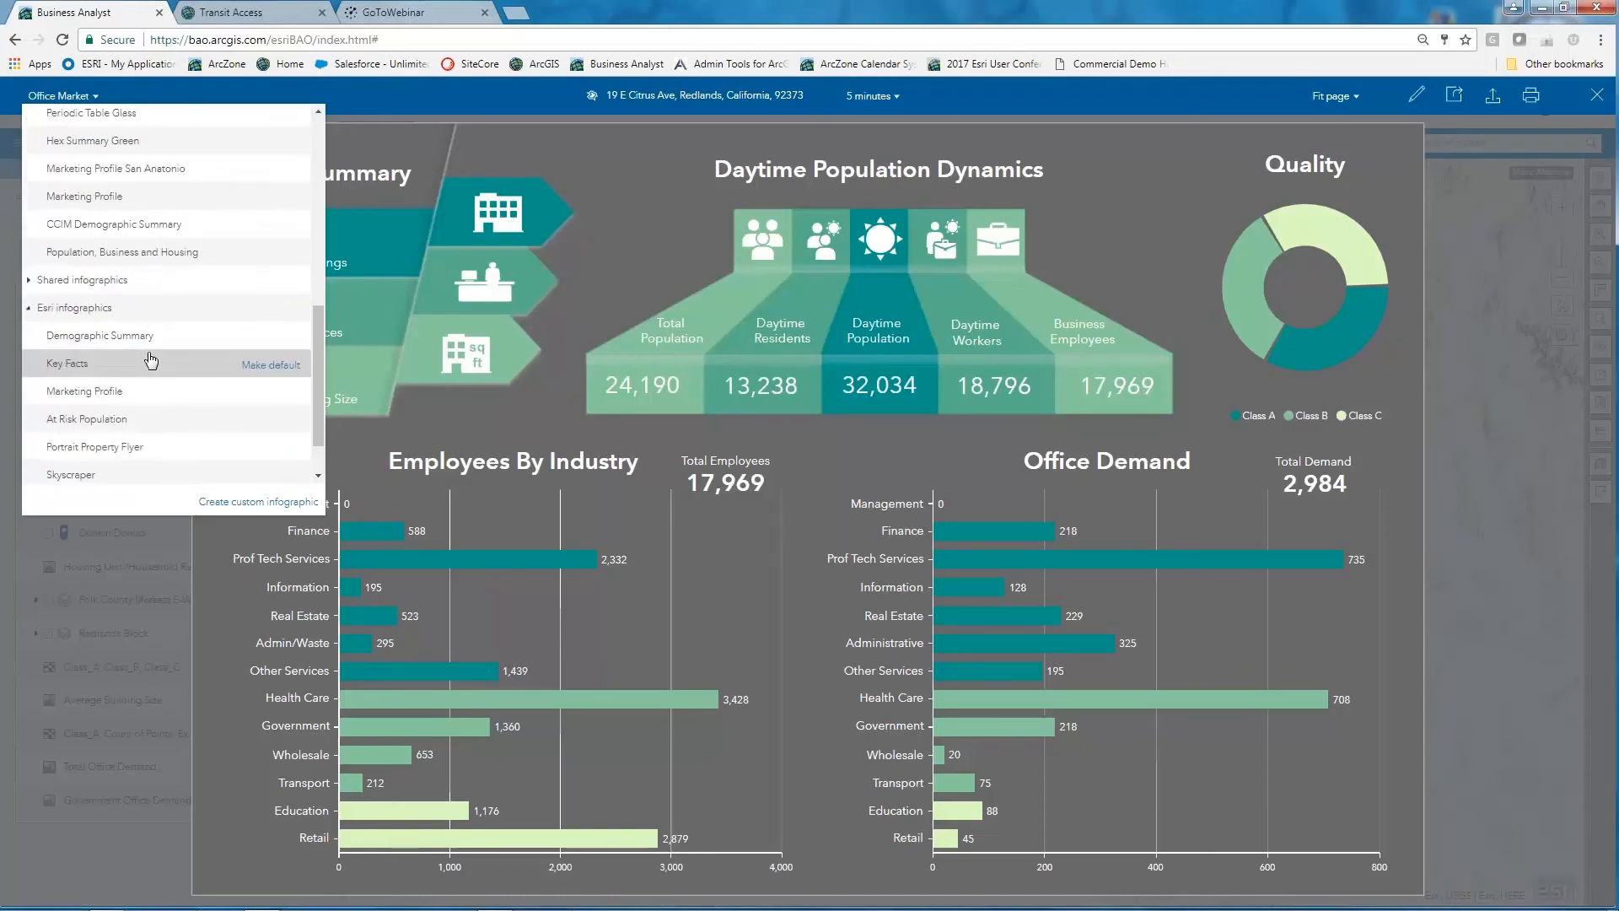
{"action": "left_click", "coordinate": [102, 393]}
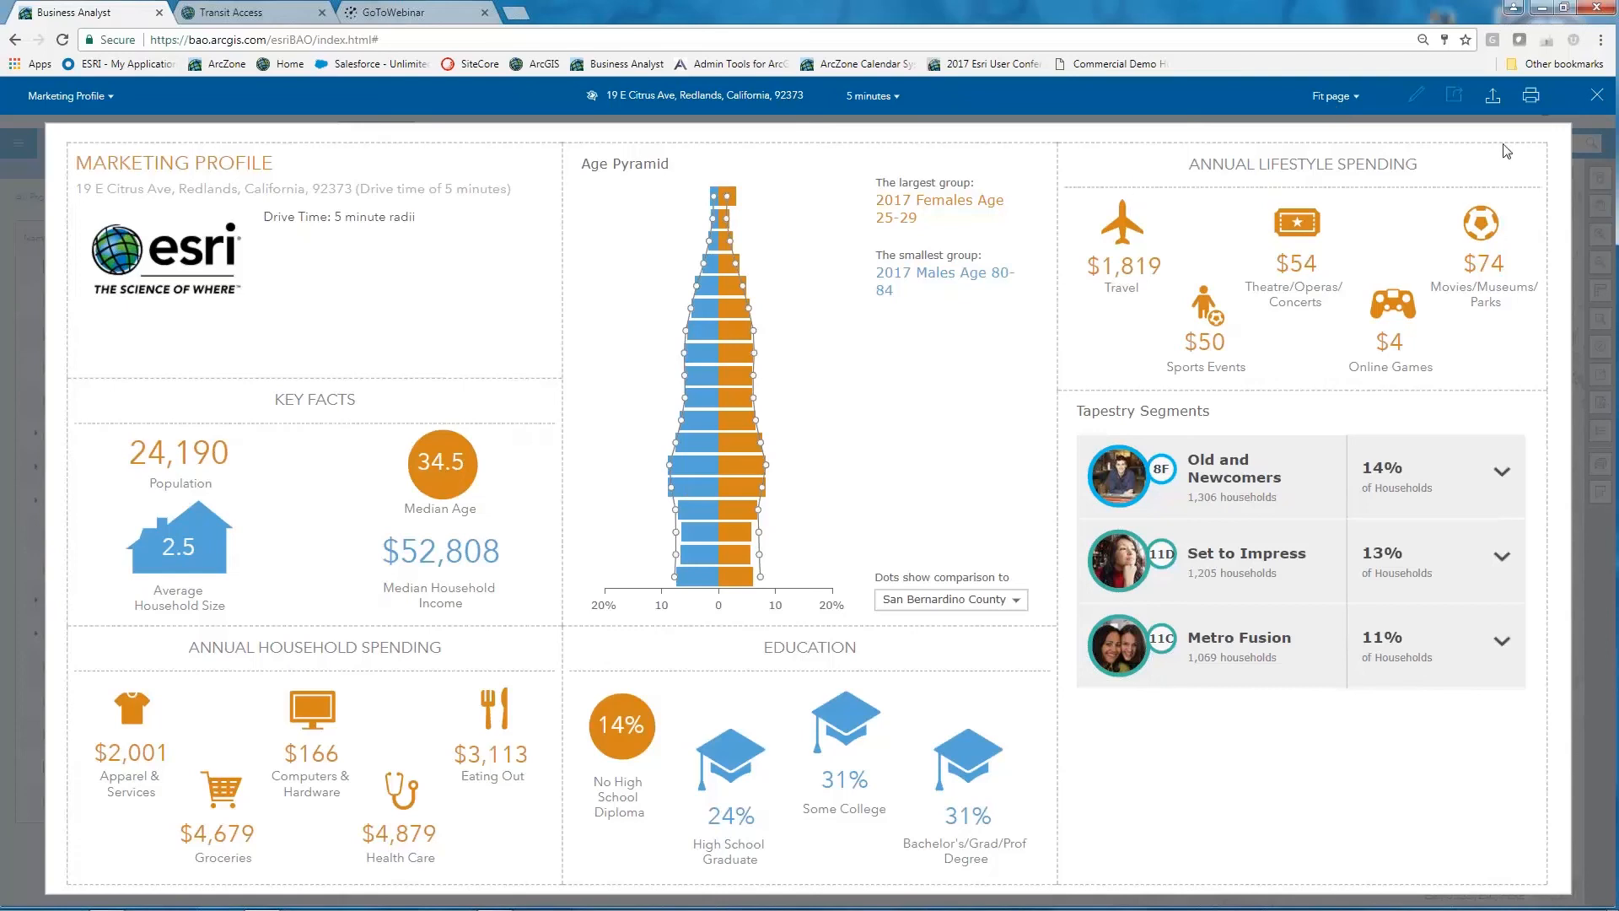
Step: Examine the paper sizes and orientation options for printing the Marketing Profile infographic, and leave without printing
{"action": "left_click", "coordinate": [1531, 100]}
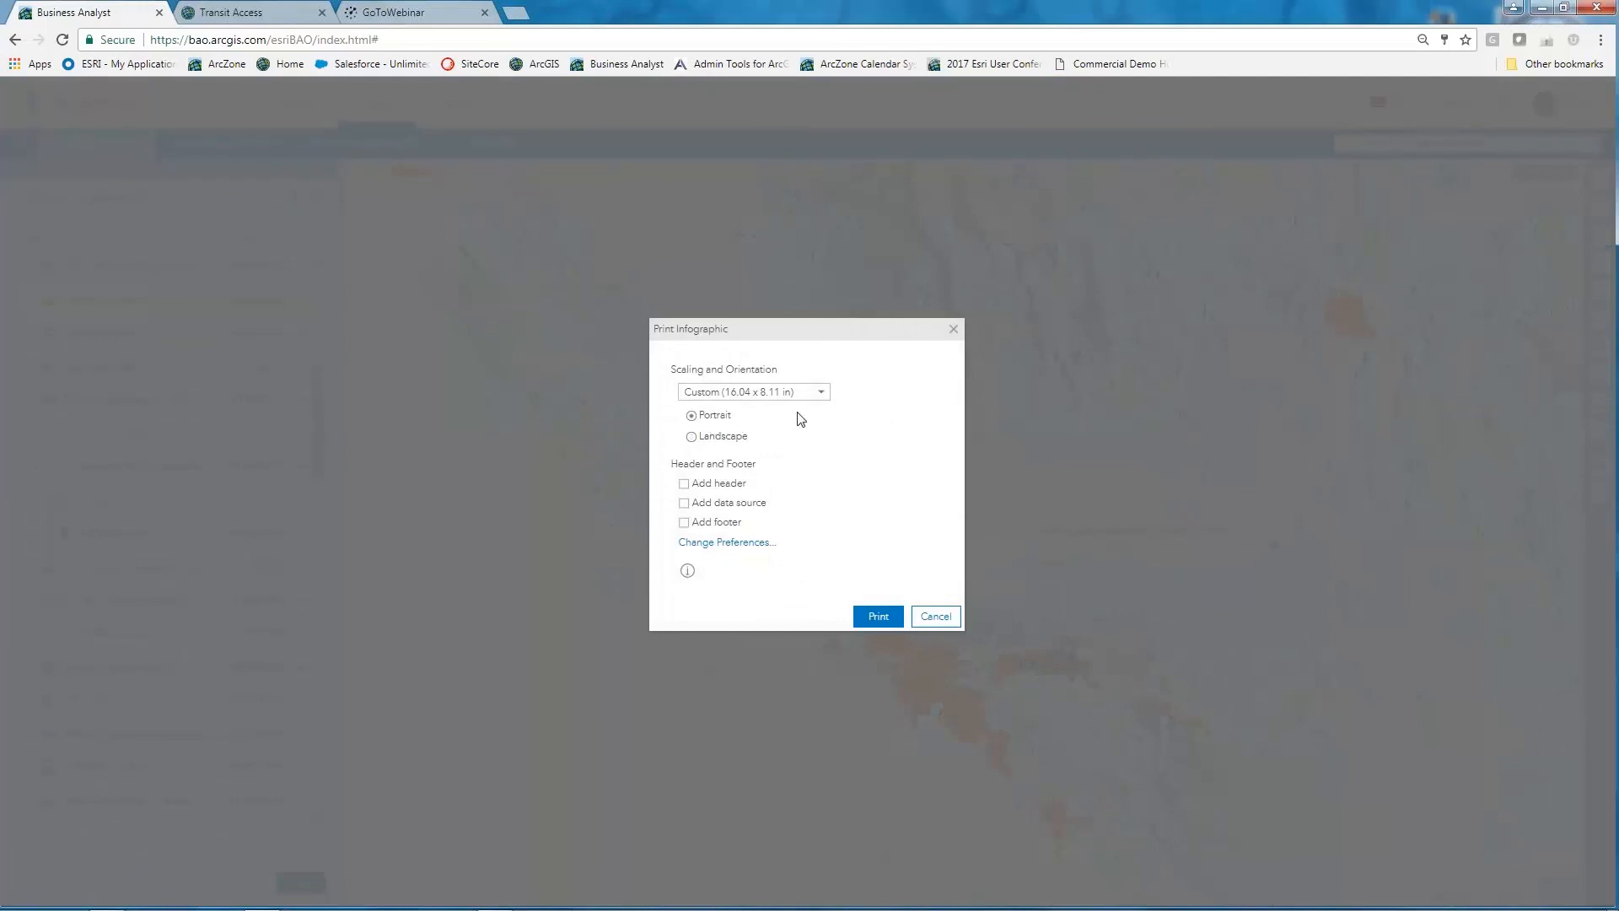
{"action": "left_click", "coordinate": [819, 393]}
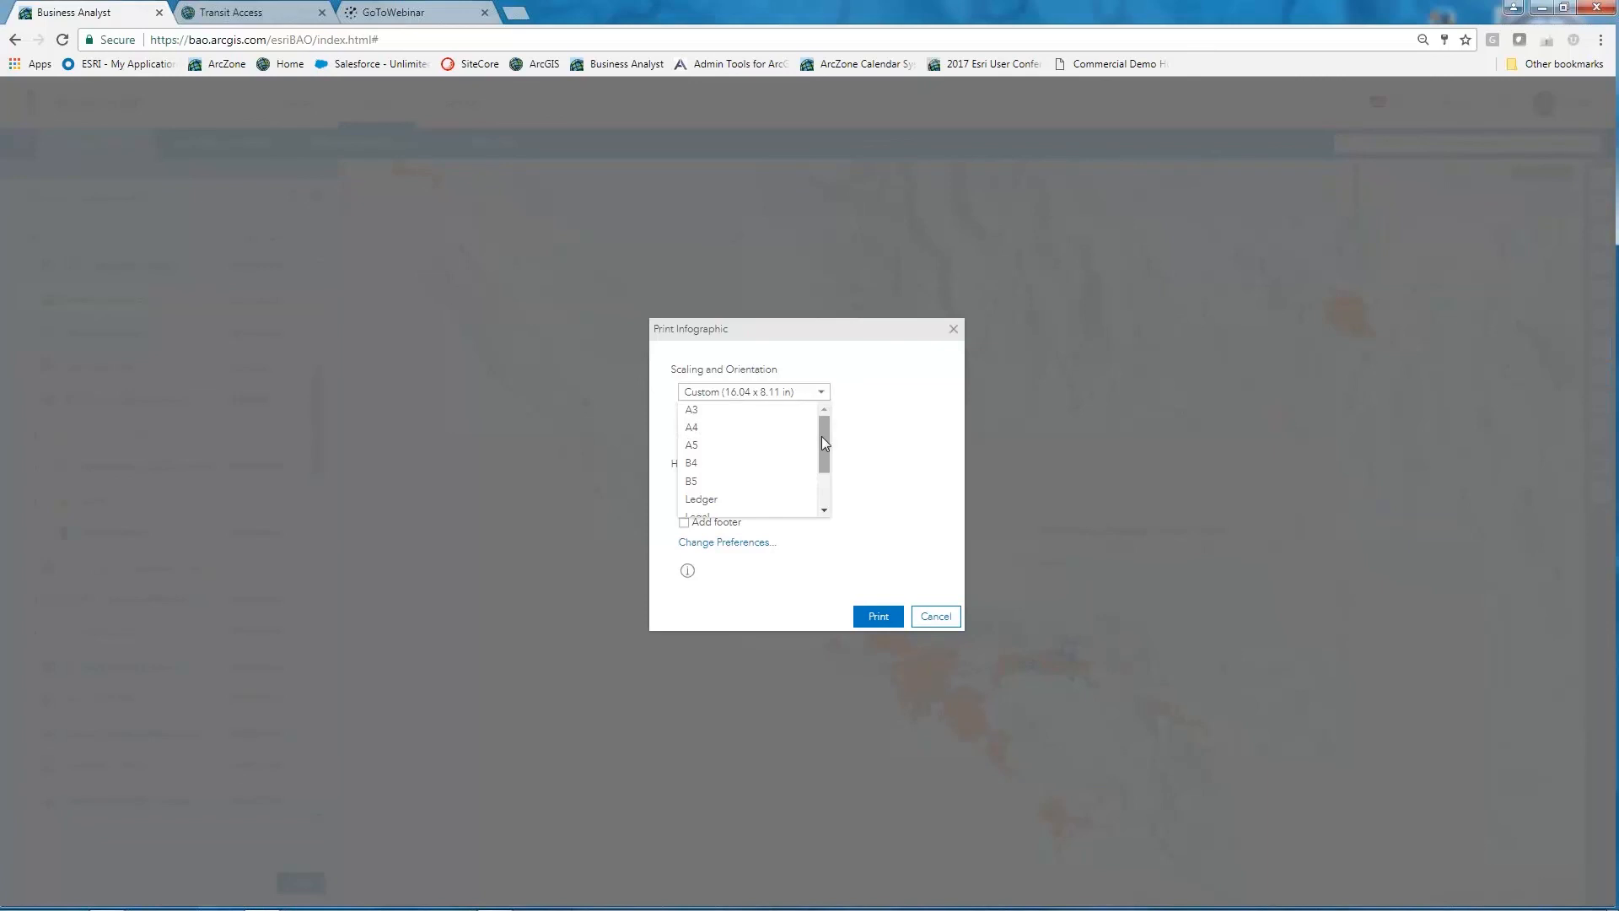
{"action": "left_click_drag", "start_coordinate": [823, 437], "coordinate": [825, 470]}
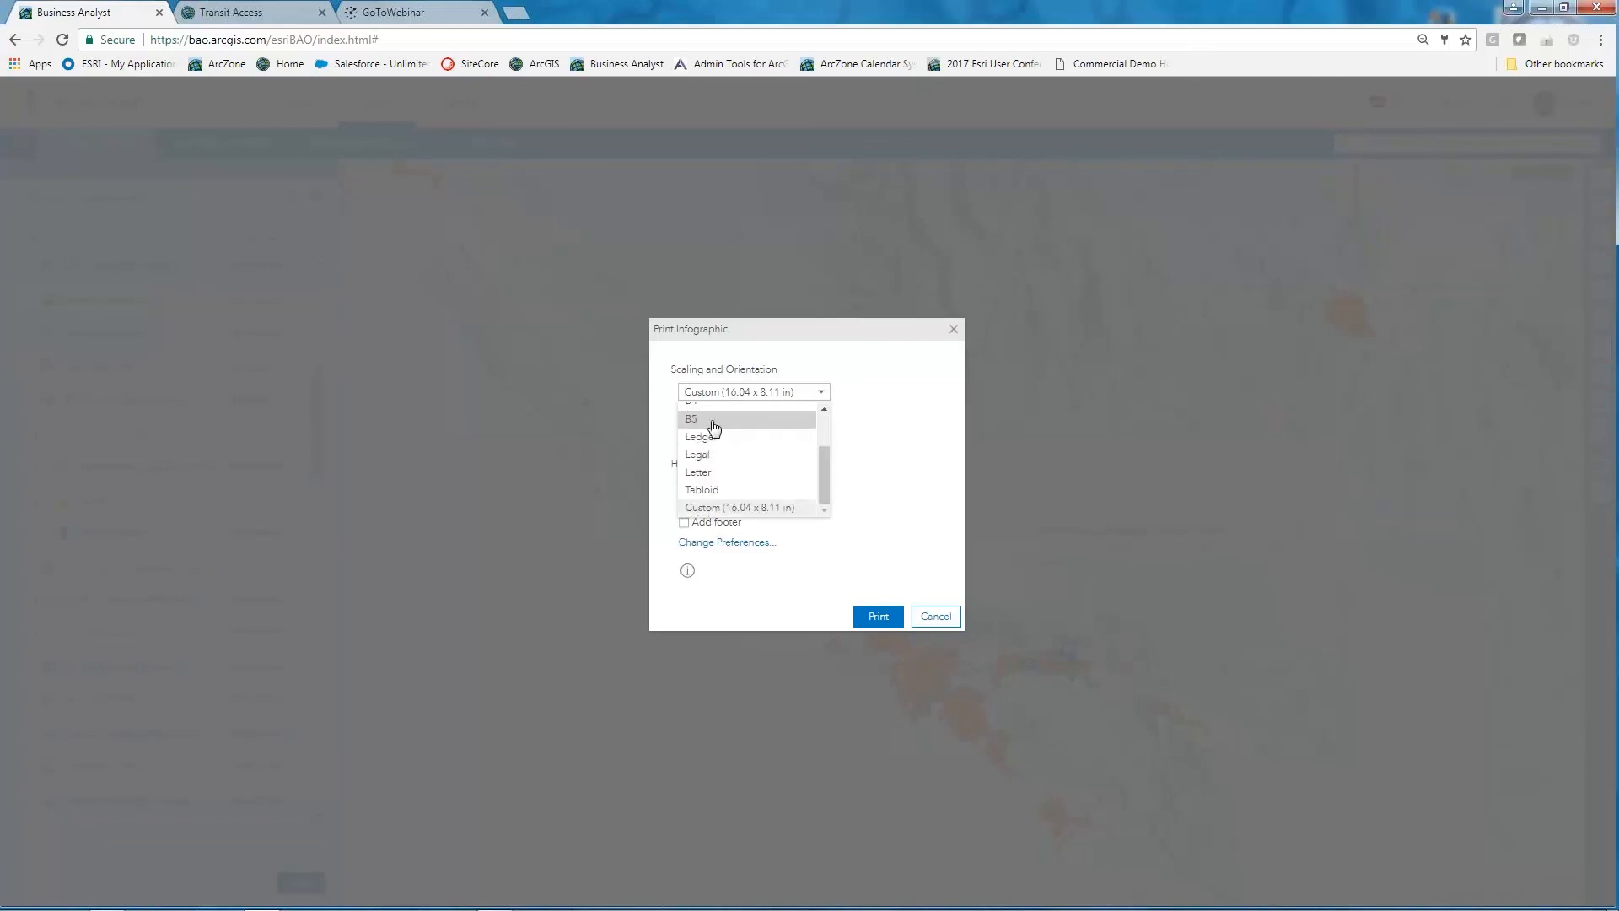
{"action": "scroll", "coordinate": [714, 427], "scroll_direction": "up", "scroll_amount": 3}
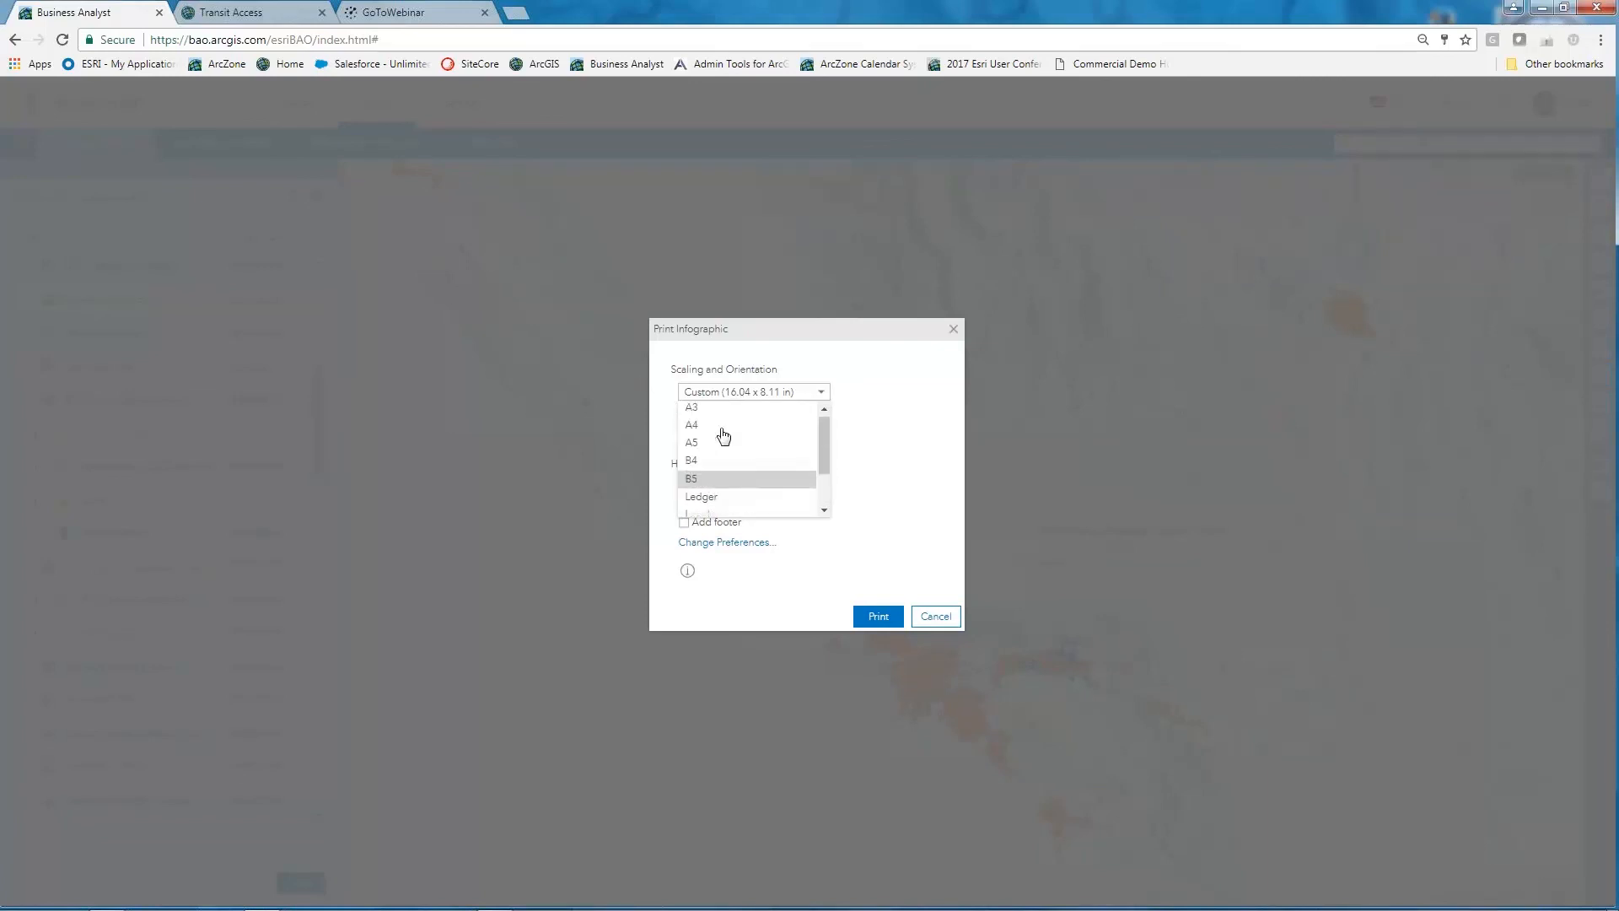
{"action": "left_click", "coordinate": [915, 450]}
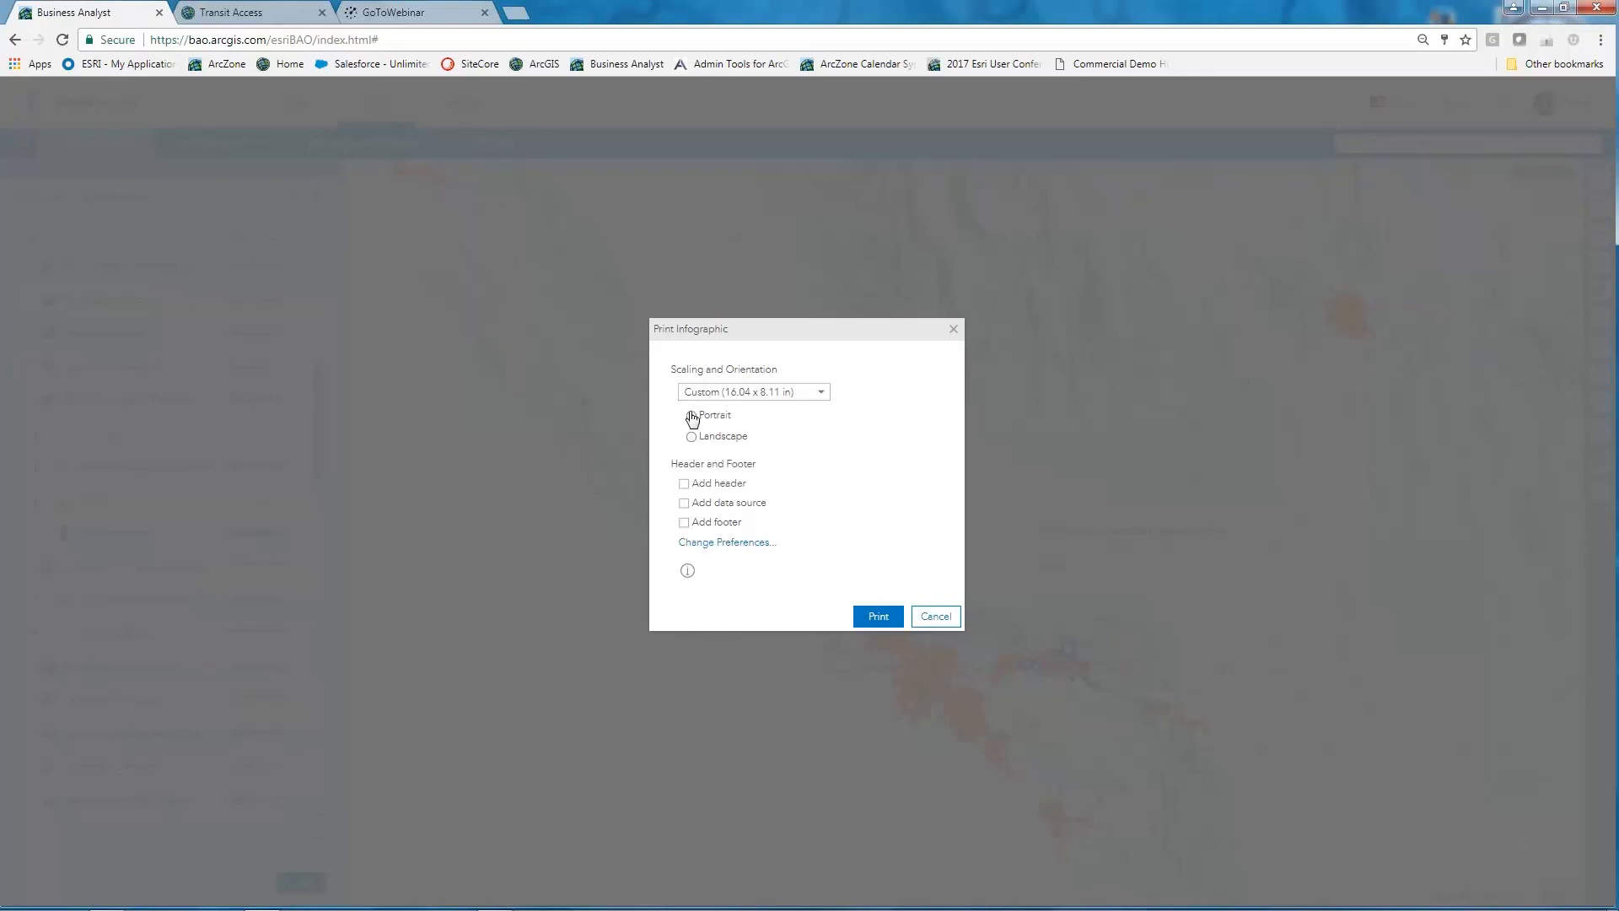
{"action": "left_click", "coordinate": [928, 620]}
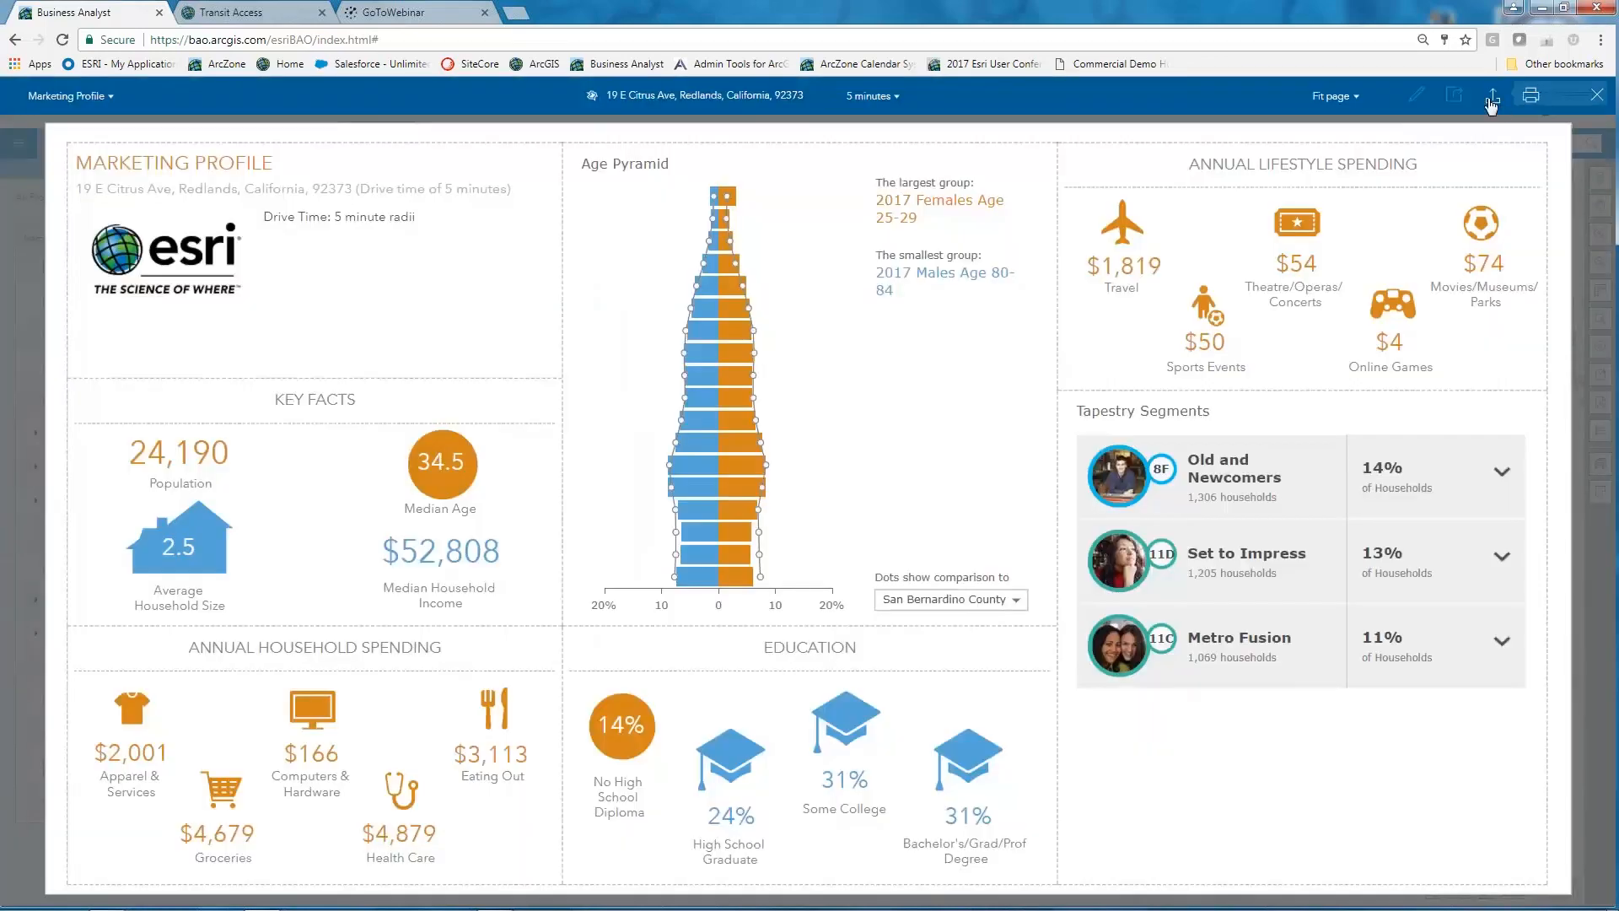
Step: Export the Marketing Profile infographic as Dynamic HTML
{"action": "left_click", "coordinate": [1491, 101]}
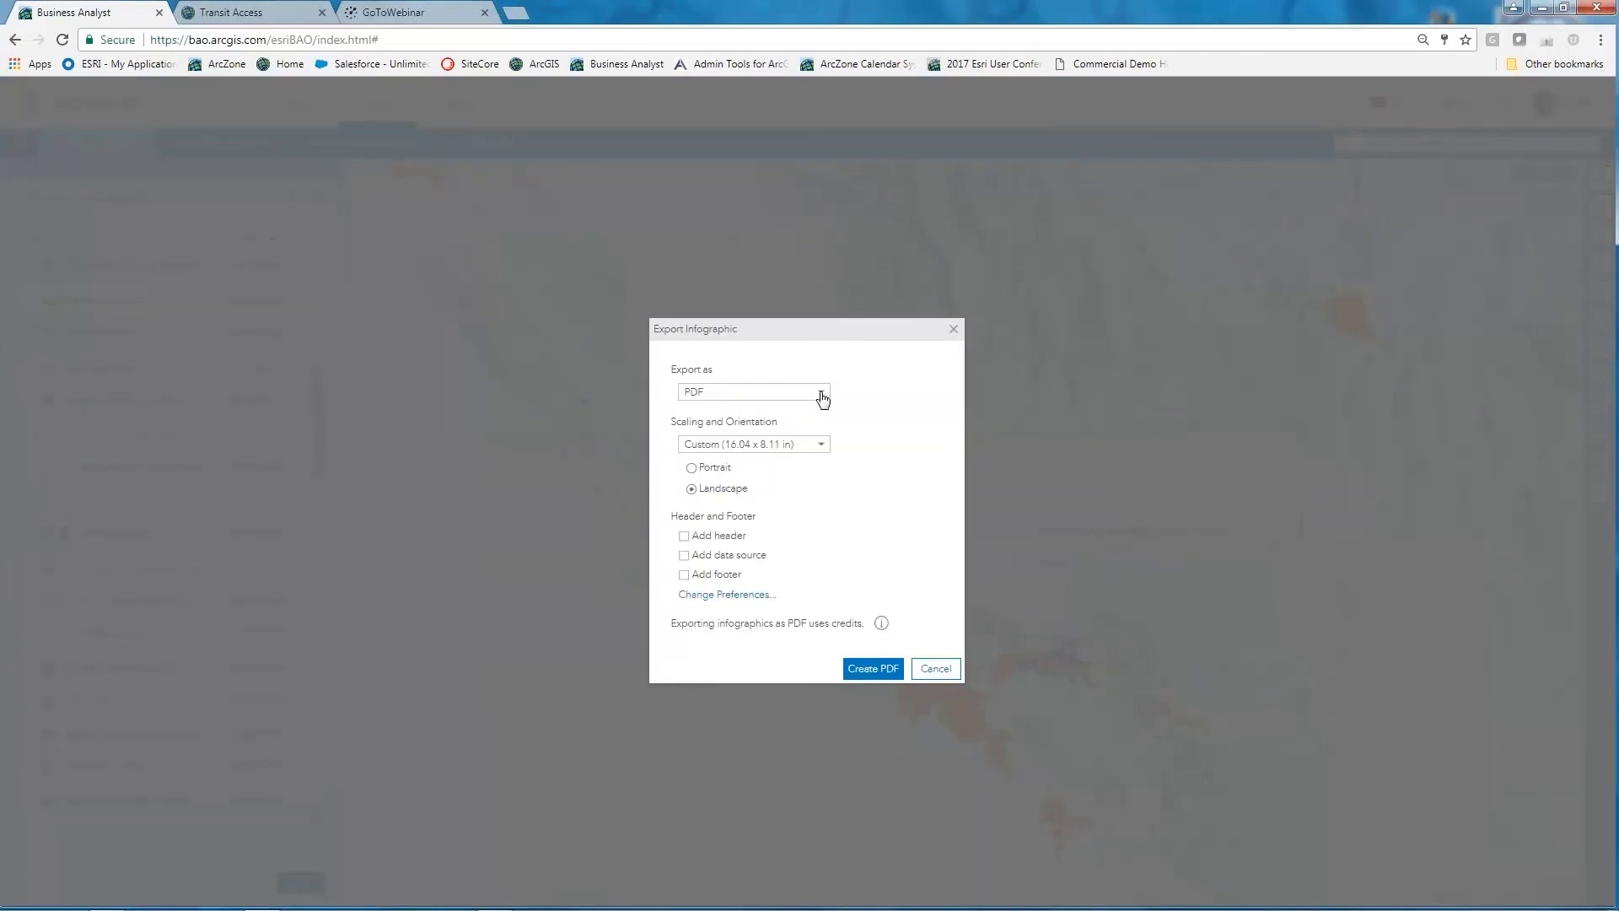
{"action": "left_click", "coordinate": [818, 394]}
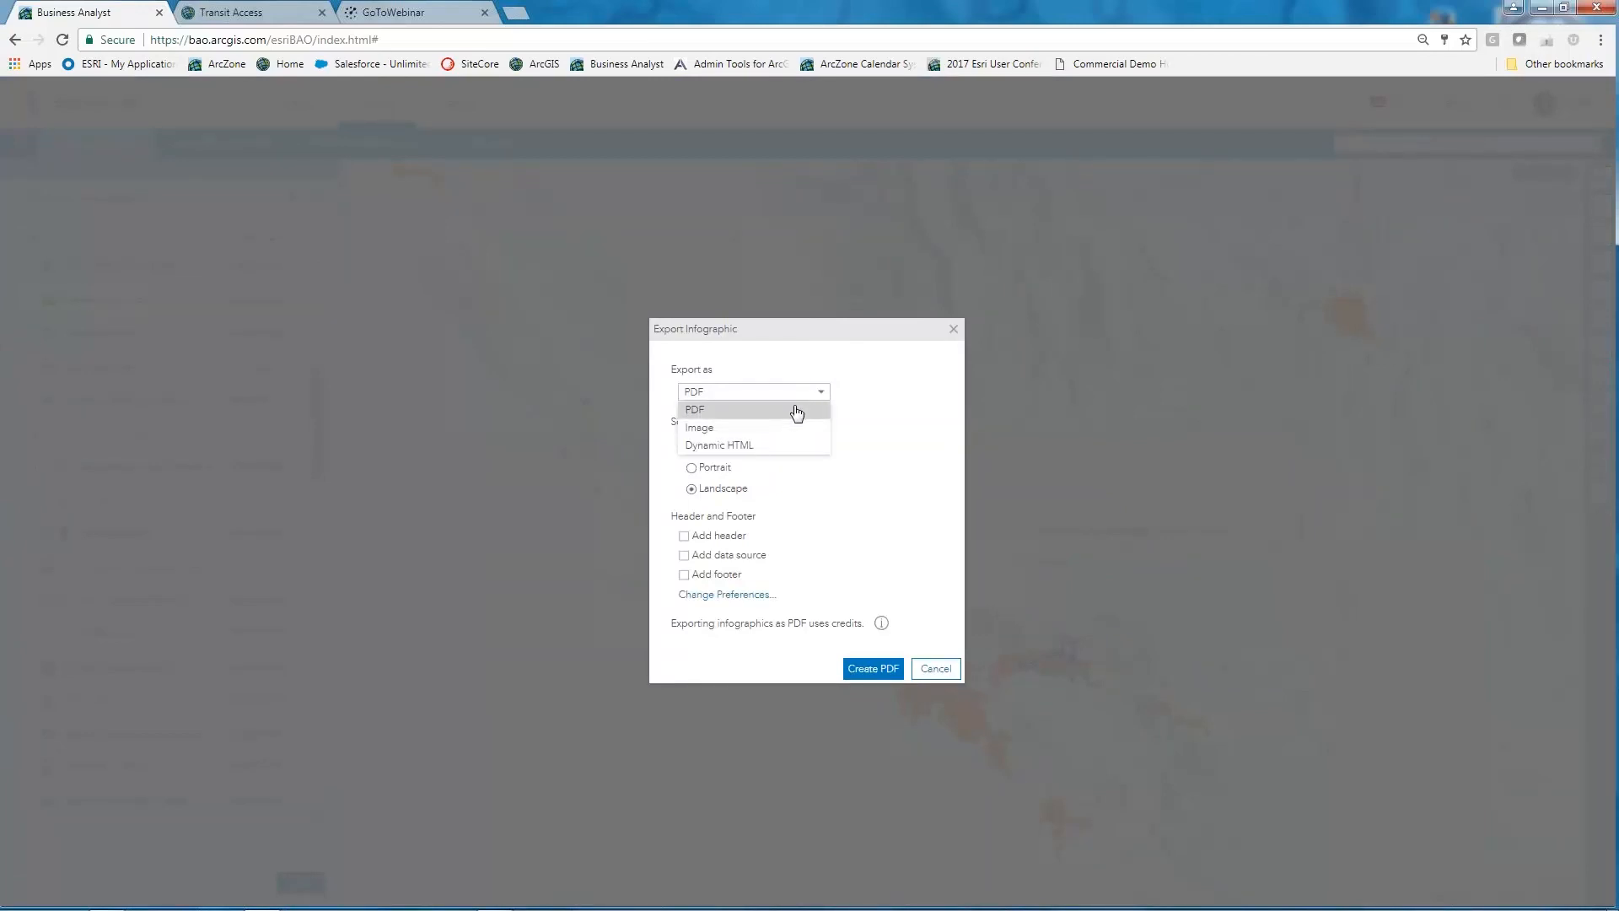
{"action": "left_click", "coordinate": [777, 445]}
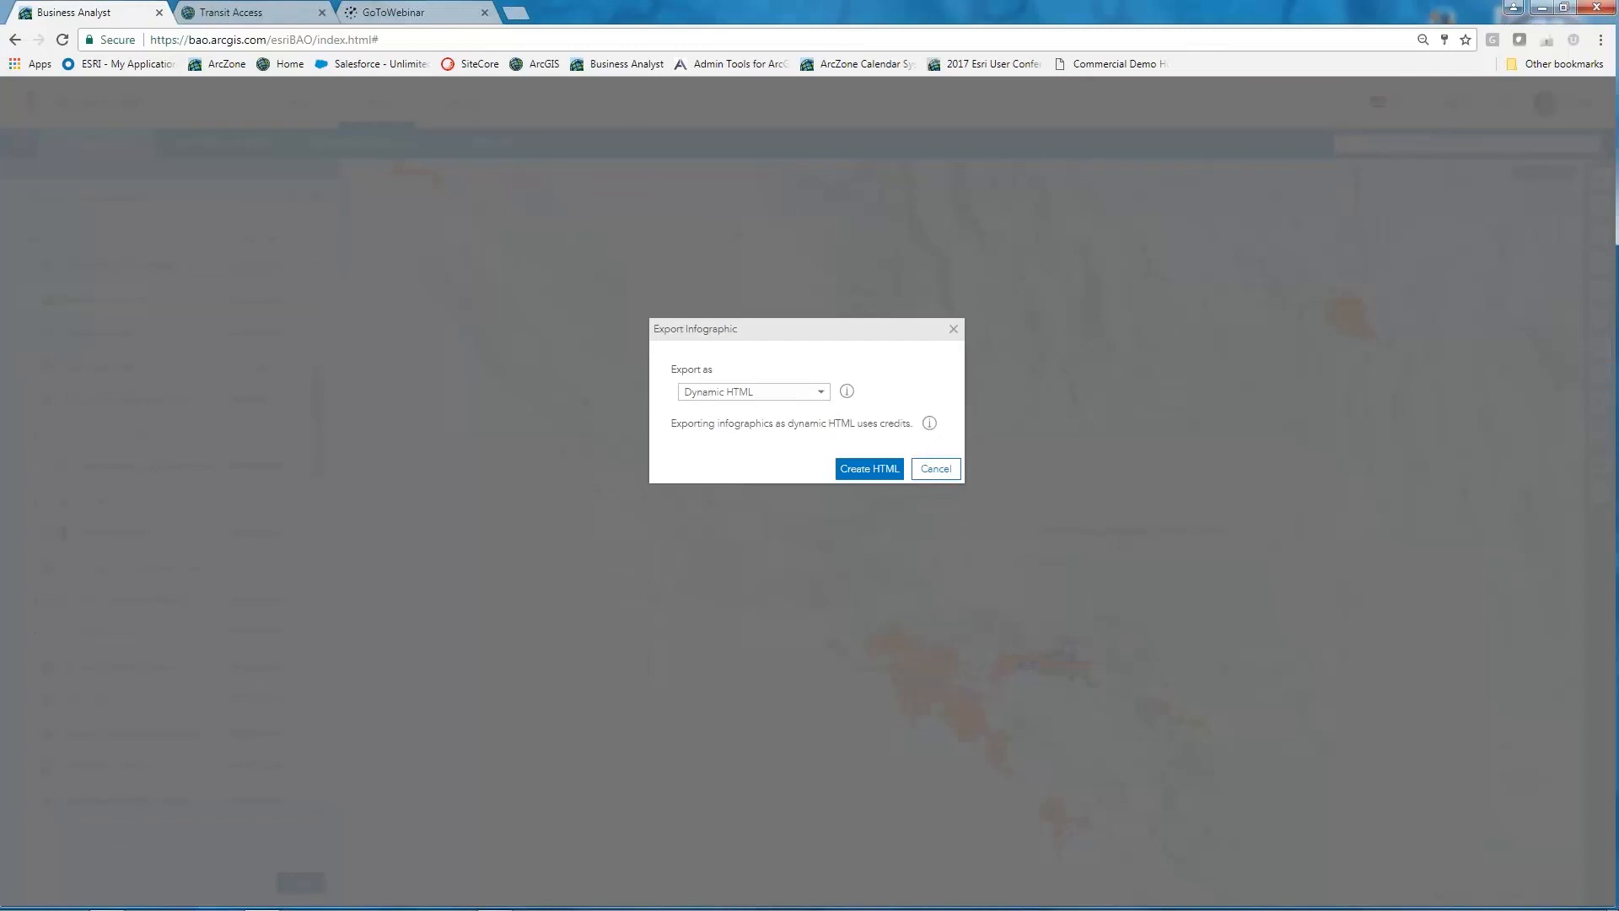
{"action": "left_click", "coordinate": [865, 469]}
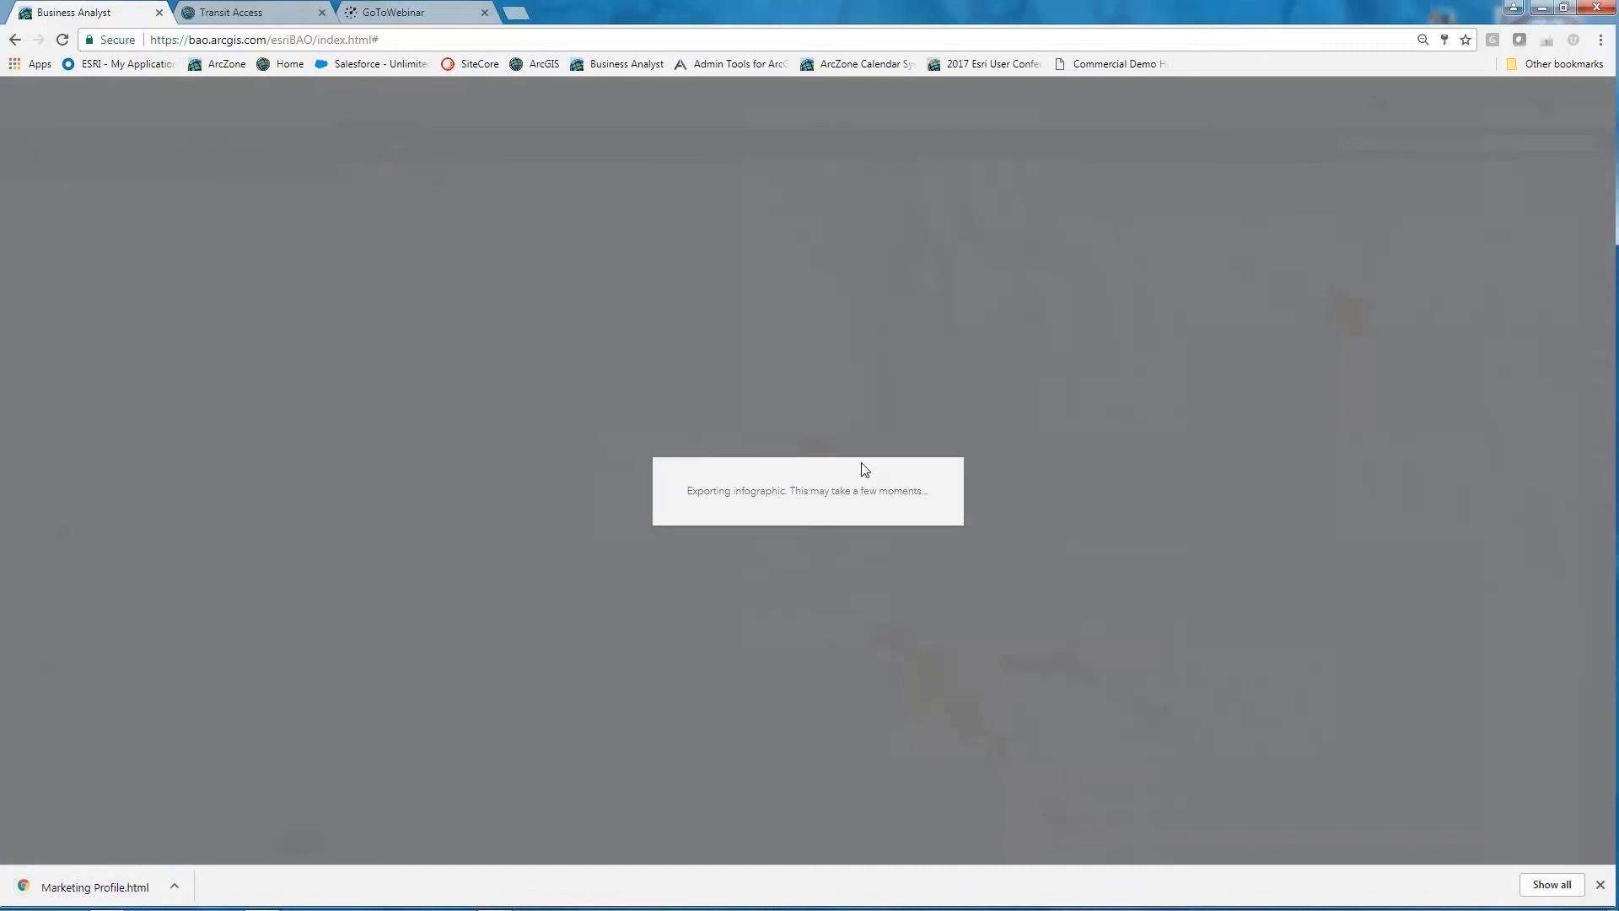
Step: View the exported Marketing Profile.html file, and return to the map in Business Analyst by closing the infographic
{"action": "left_click", "coordinate": [142, 890]}
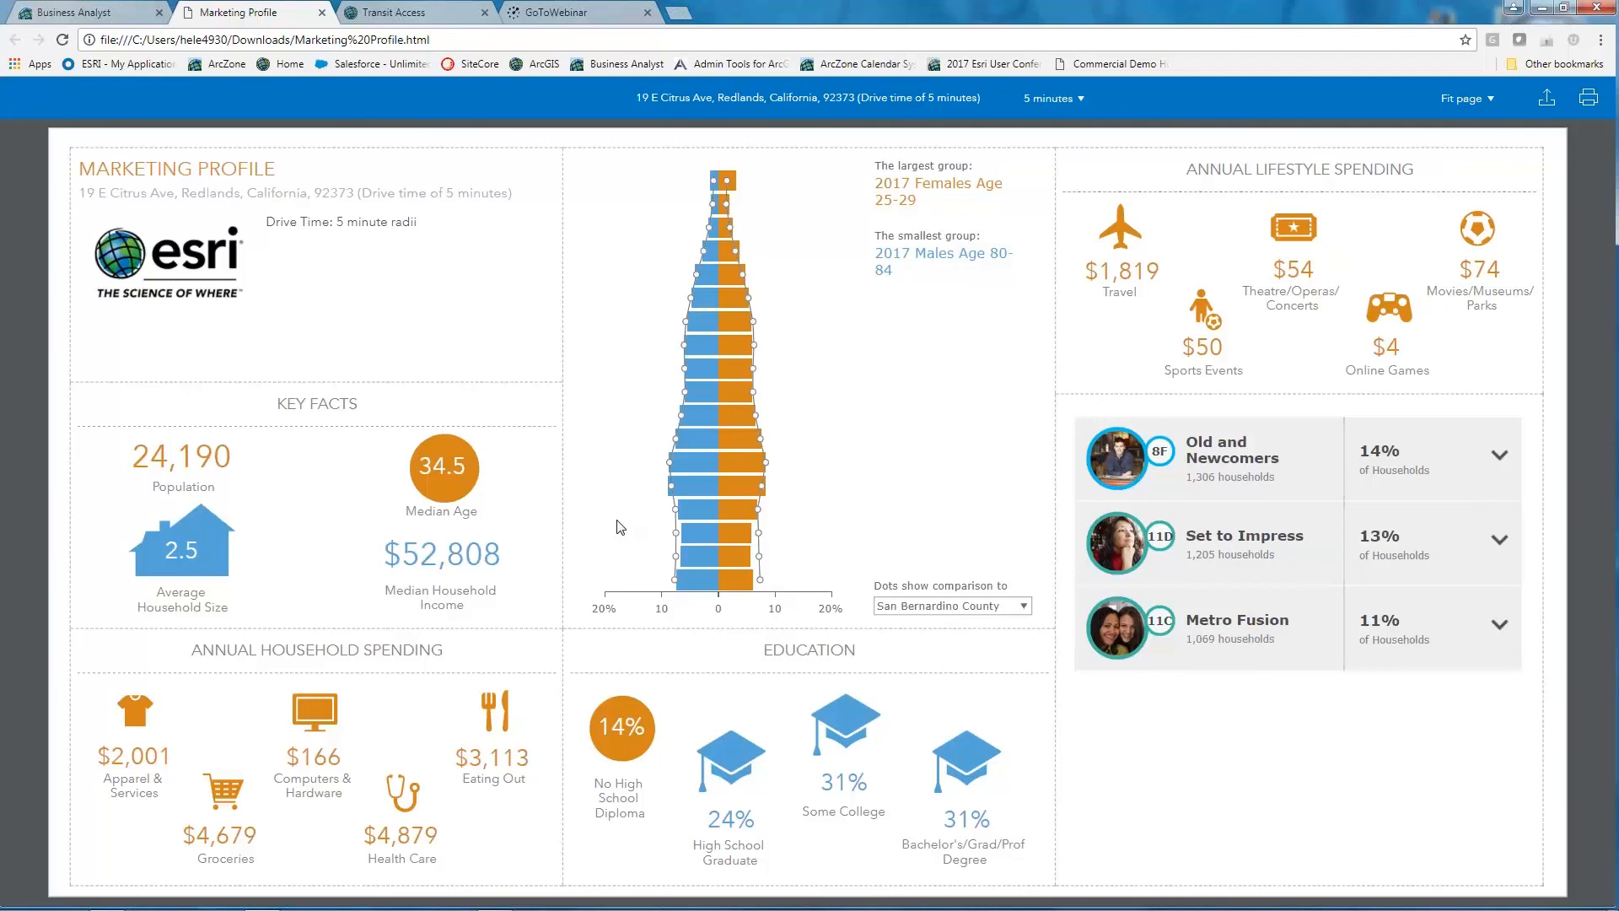
{"action": "left_click", "coordinate": [76, 11]}
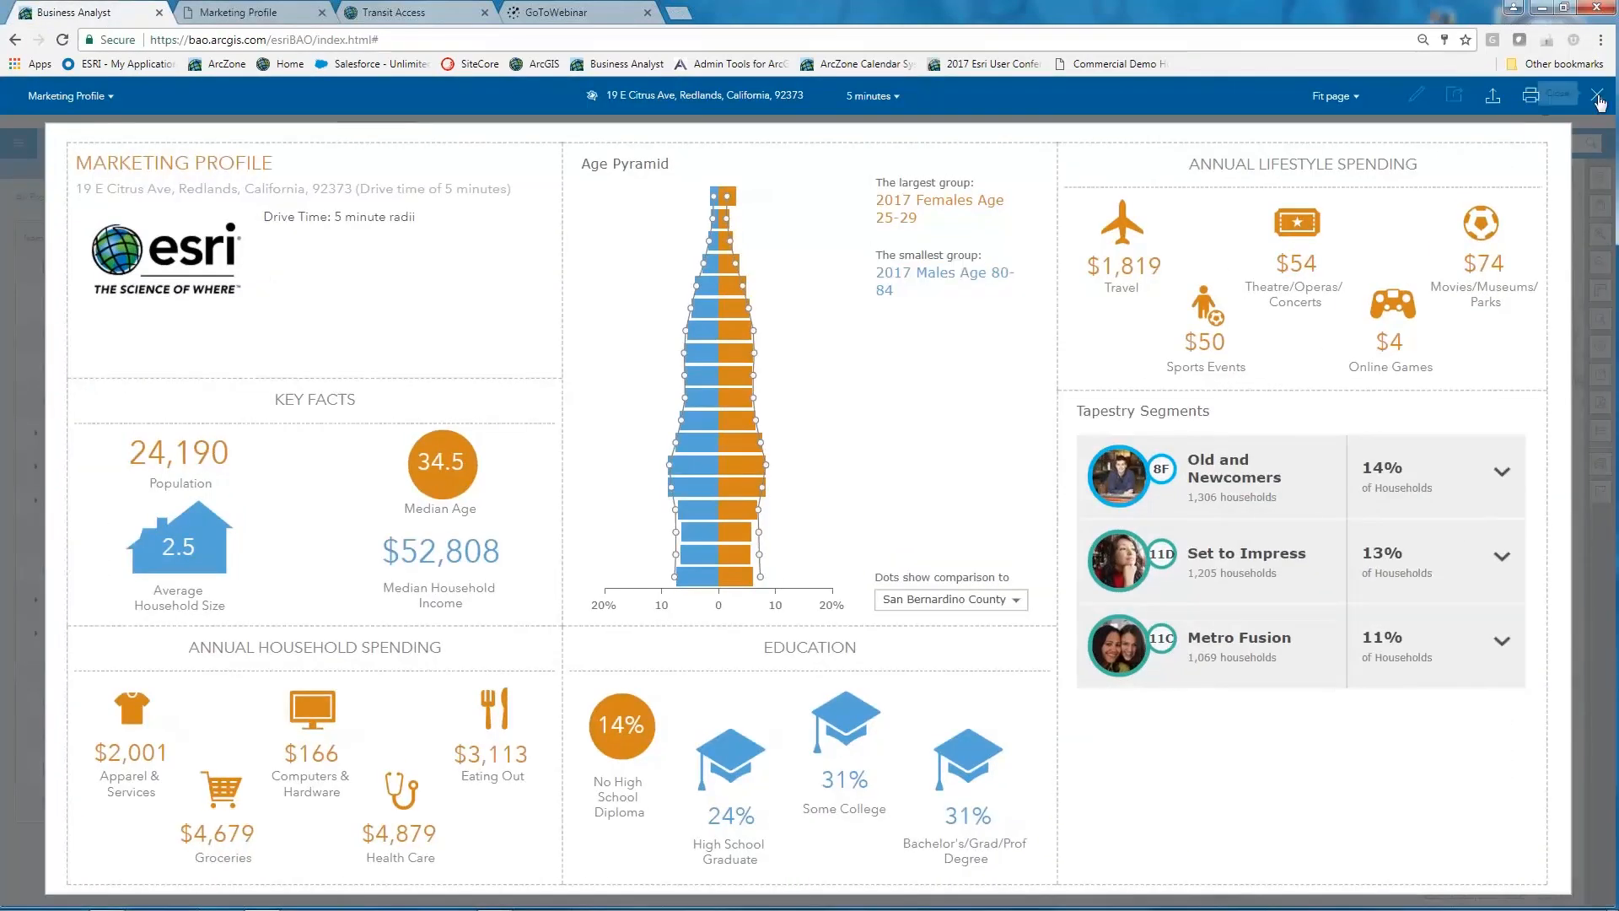
{"action": "left_click", "coordinate": [1597, 96]}
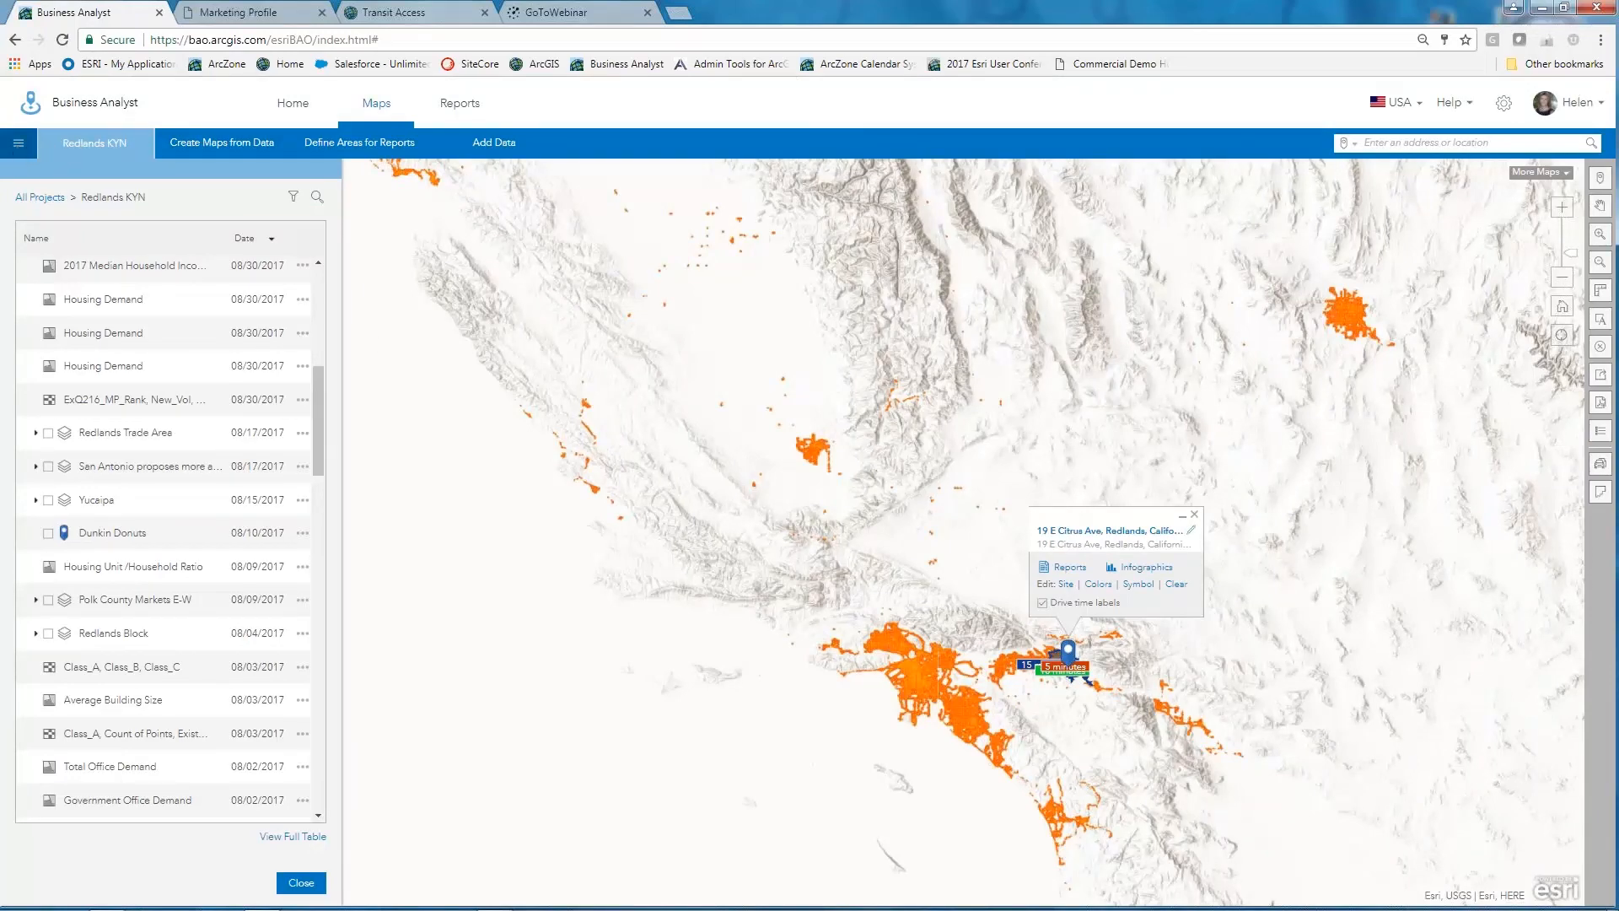
Step: Start creating a new project and name it Webinar
{"action": "left_click", "coordinate": [18, 143]}
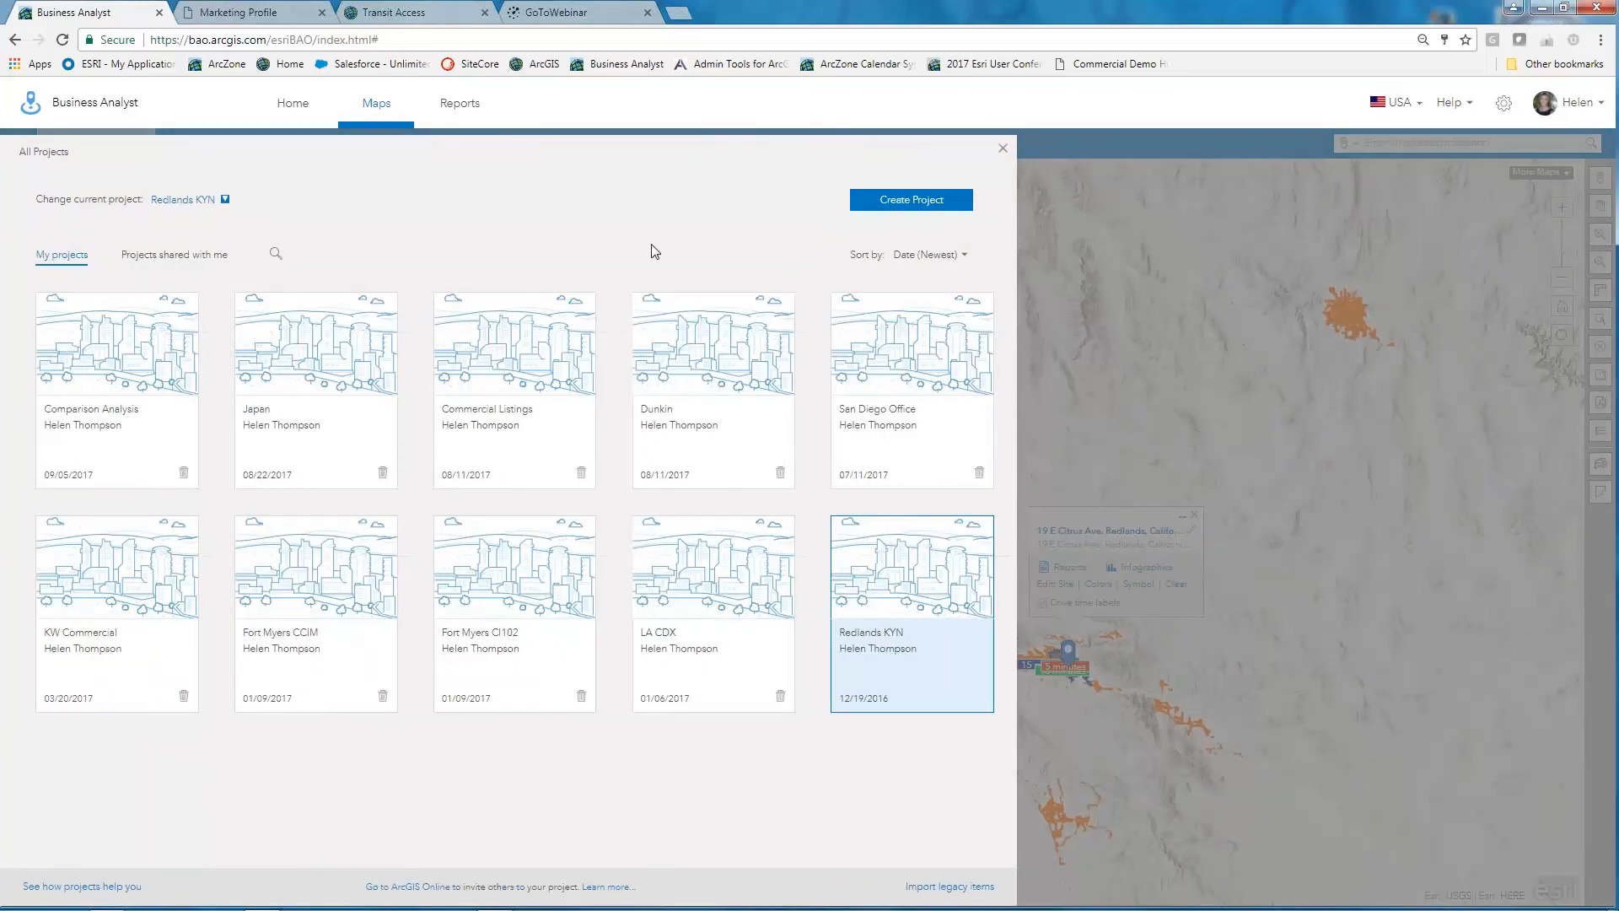
{"action": "left_click", "coordinate": [924, 203]}
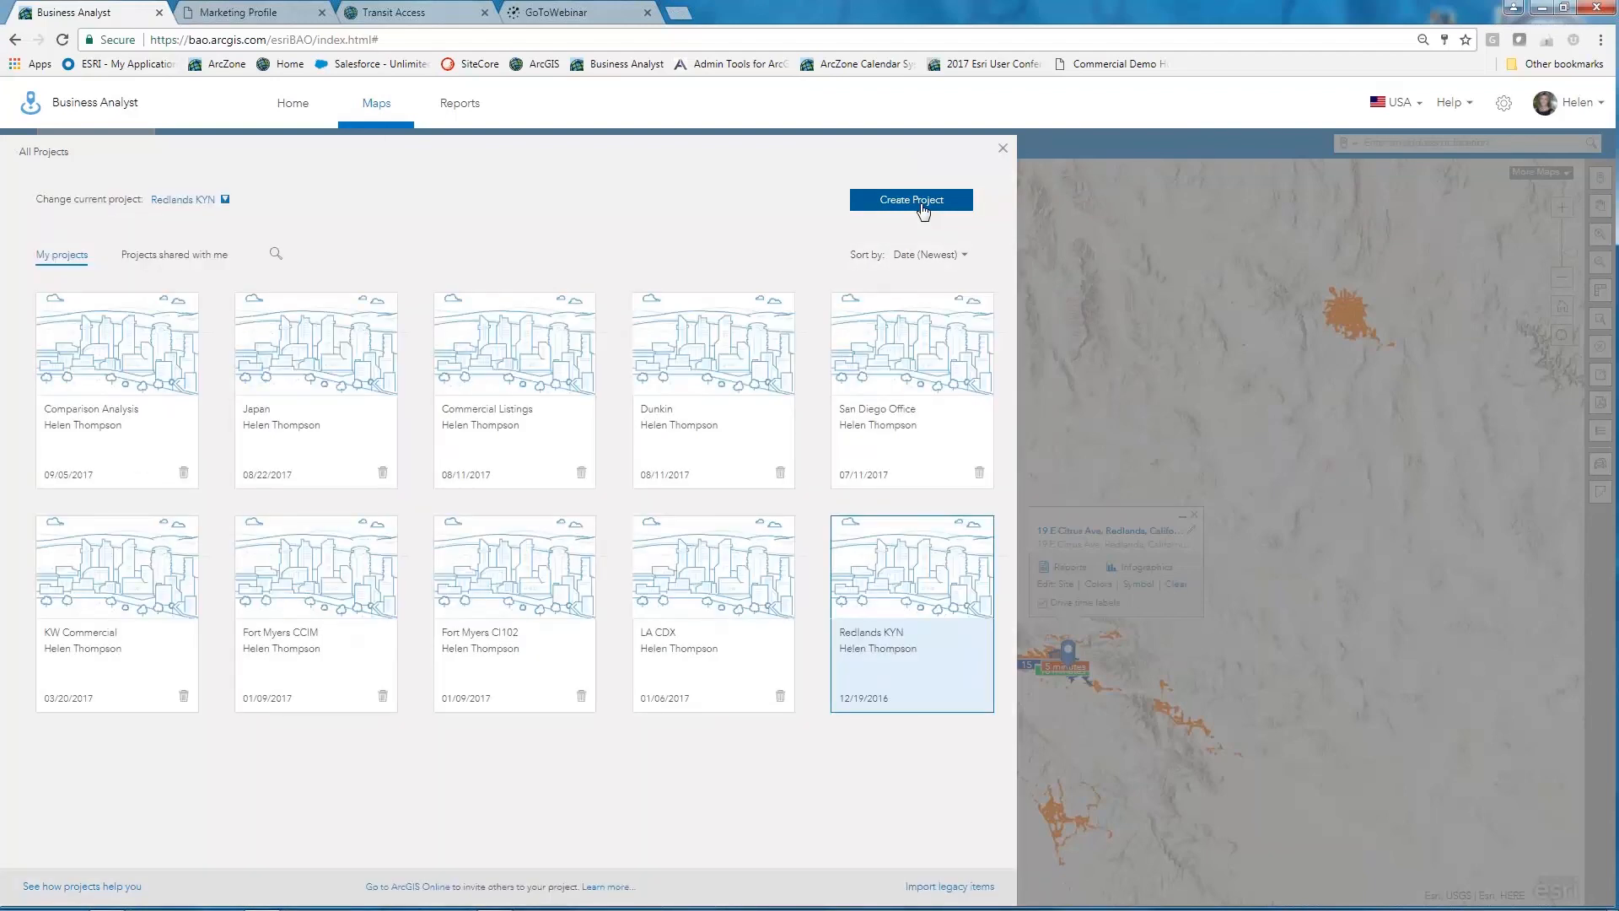
{"action": "left_click", "coordinate": [923, 202]}
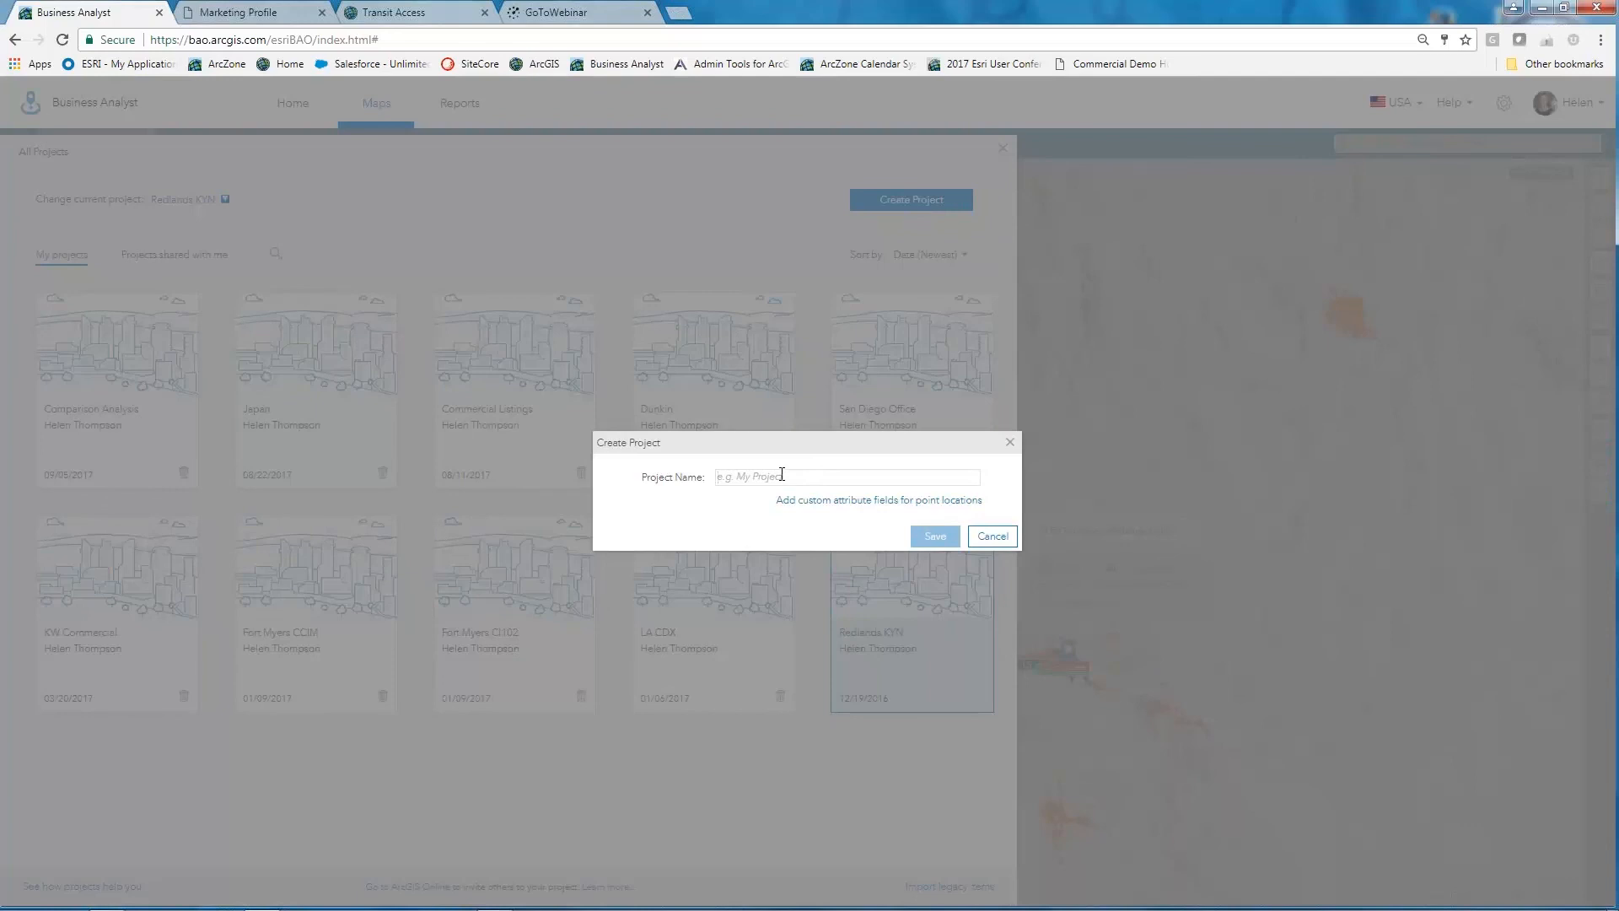
{"action": "type", "text": "Webinar"}
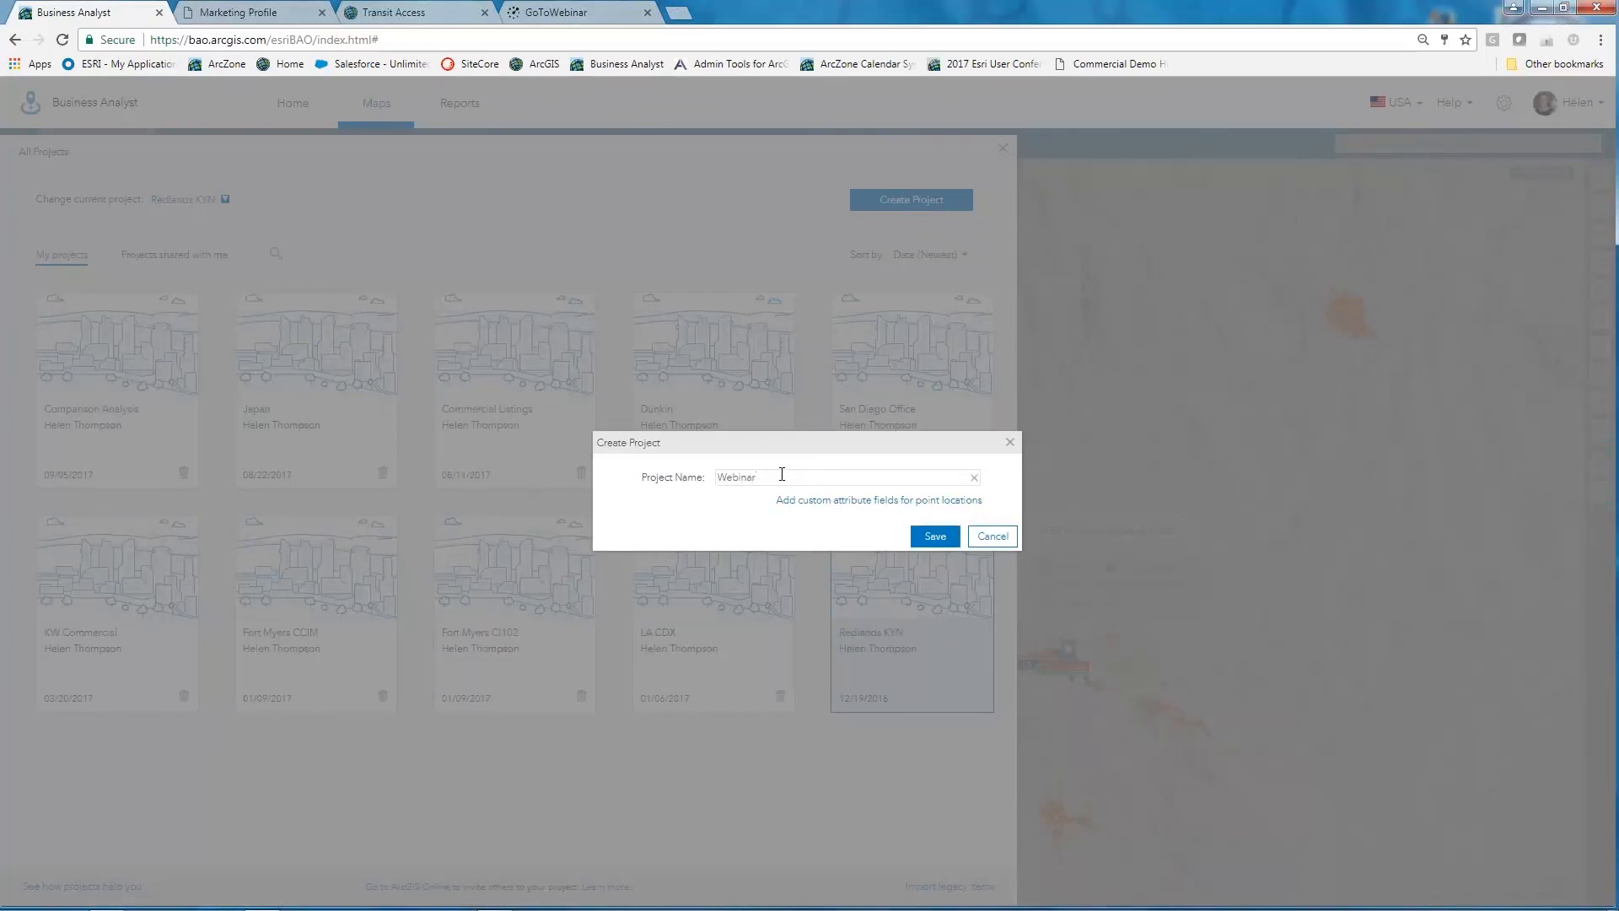
Step: Add a custom attribute field for the project's point locations and enter Change1 as its title
{"action": "left_click", "coordinate": [825, 502]}
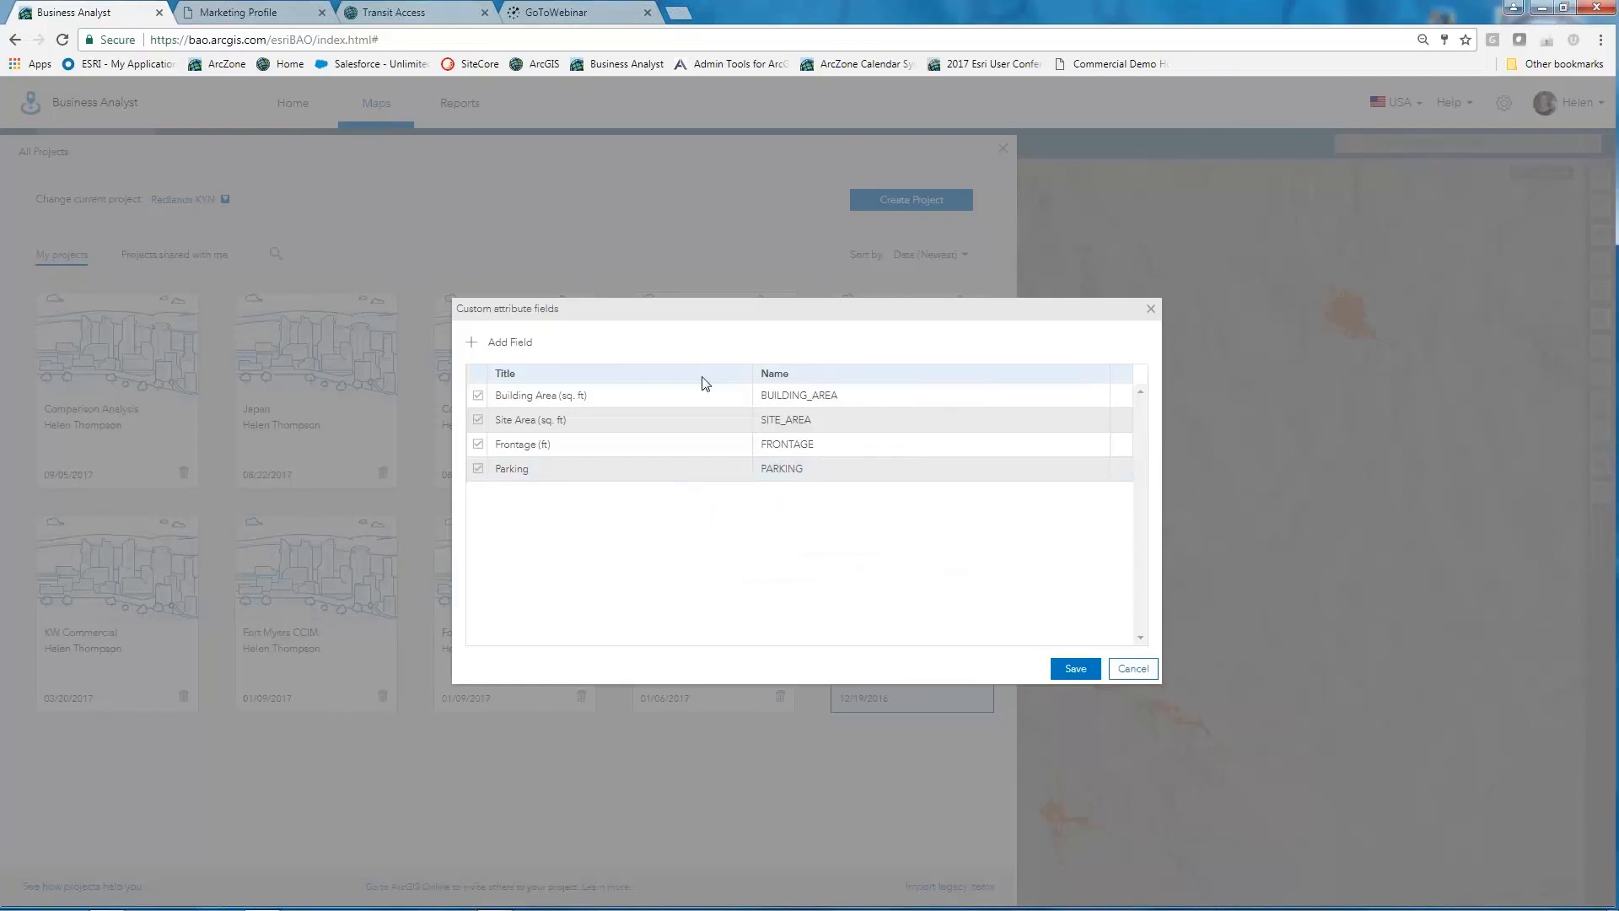
{"action": "left_click", "coordinate": [506, 346]}
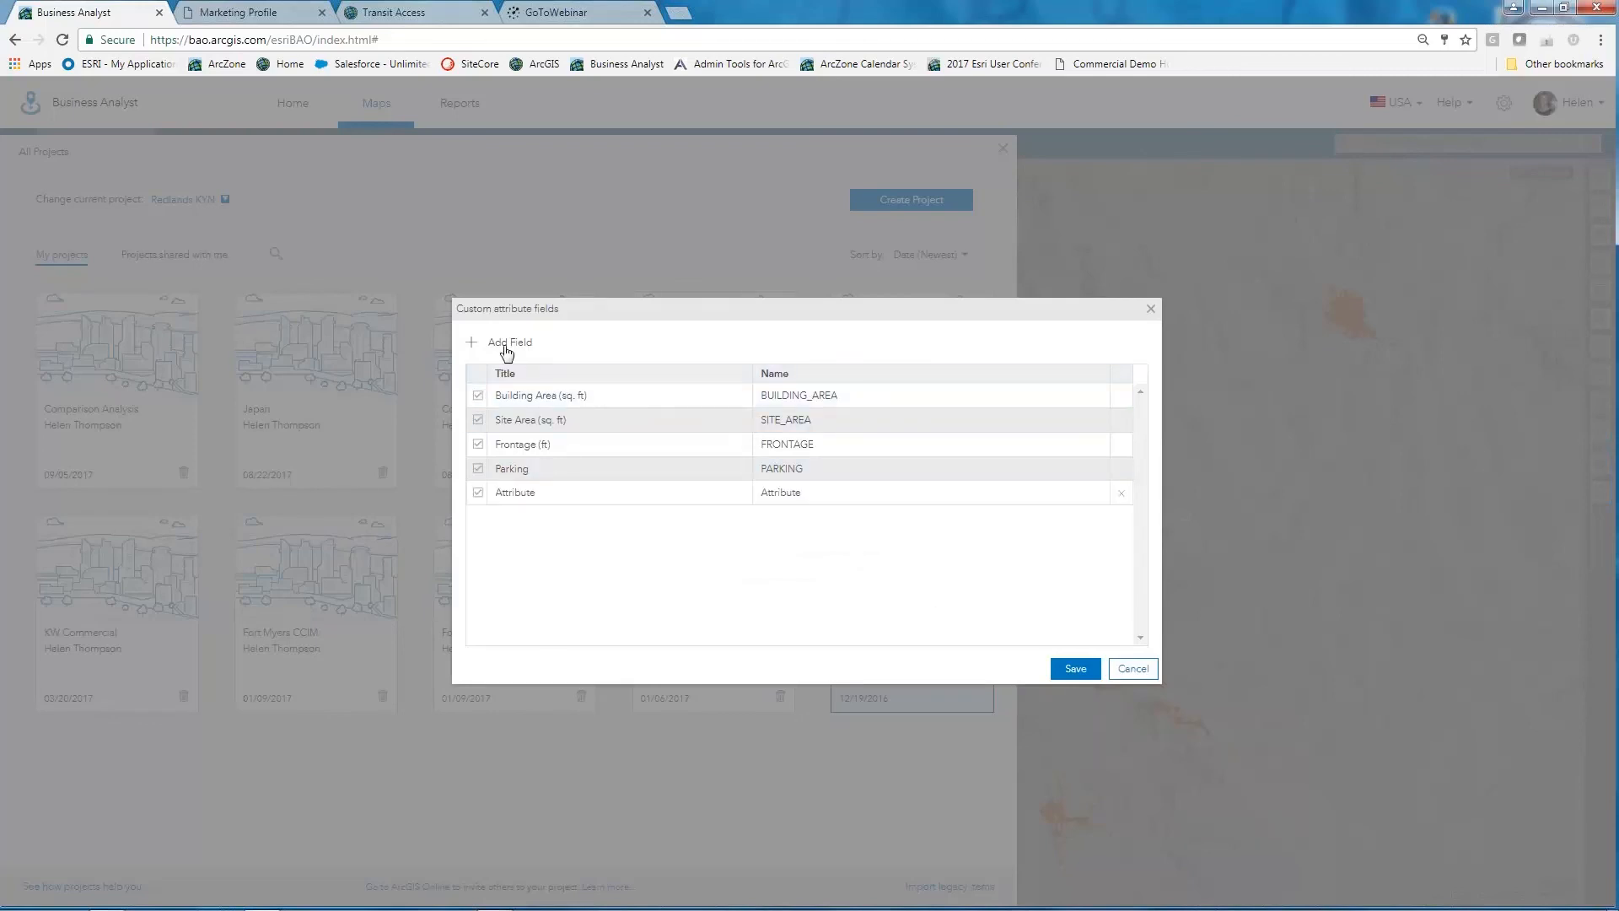
{"action": "left_click", "coordinate": [534, 495]}
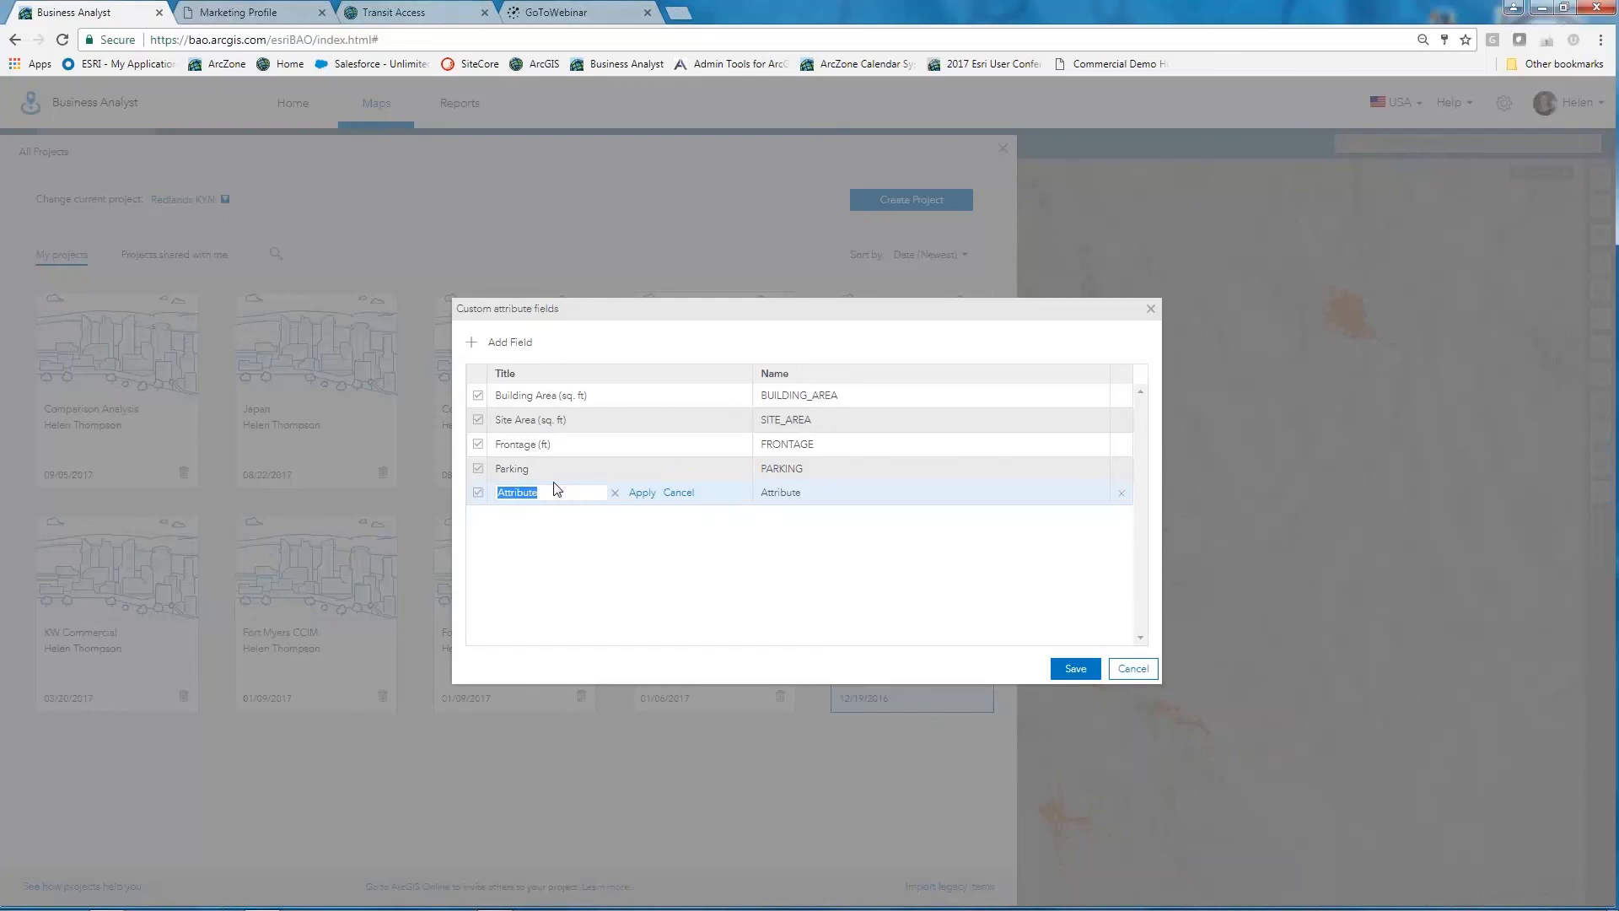
{"action": "type", "text": "CHang"}
{"action": "key", "text": "BackSpace"}
{"action": "key", "text": "BackSpace"}
{"action": "key", "text": "BackSpace"}
{"action": "key", "text": "BackSpace"}
{"action": "type", "text": "hab"}
{"action": "key", "text": "BackSpace"}
{"action": "key", "text": "BackSpace"}
{"action": "key", "text": "BackSpace"}
{"action": "key", "text": "BackSpace"}
{"action": "type", "text": "Change1"}
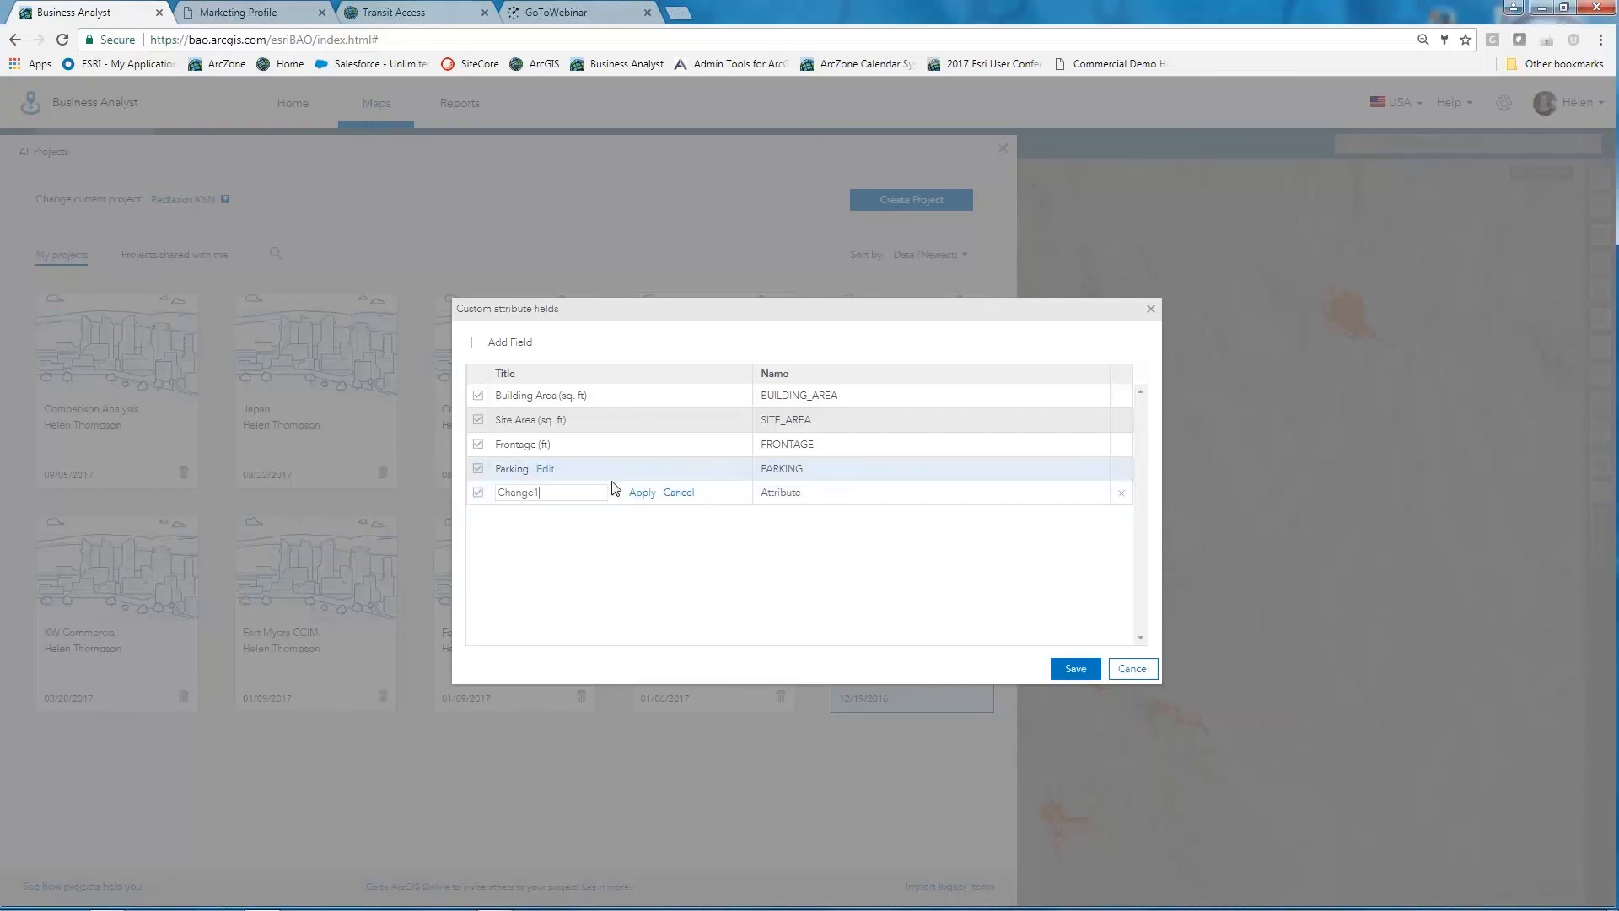
Step: Set the new field's name to Change1, apply both its title and name, and save the custom attribute fields
{"action": "left_click", "coordinate": [820, 495]}
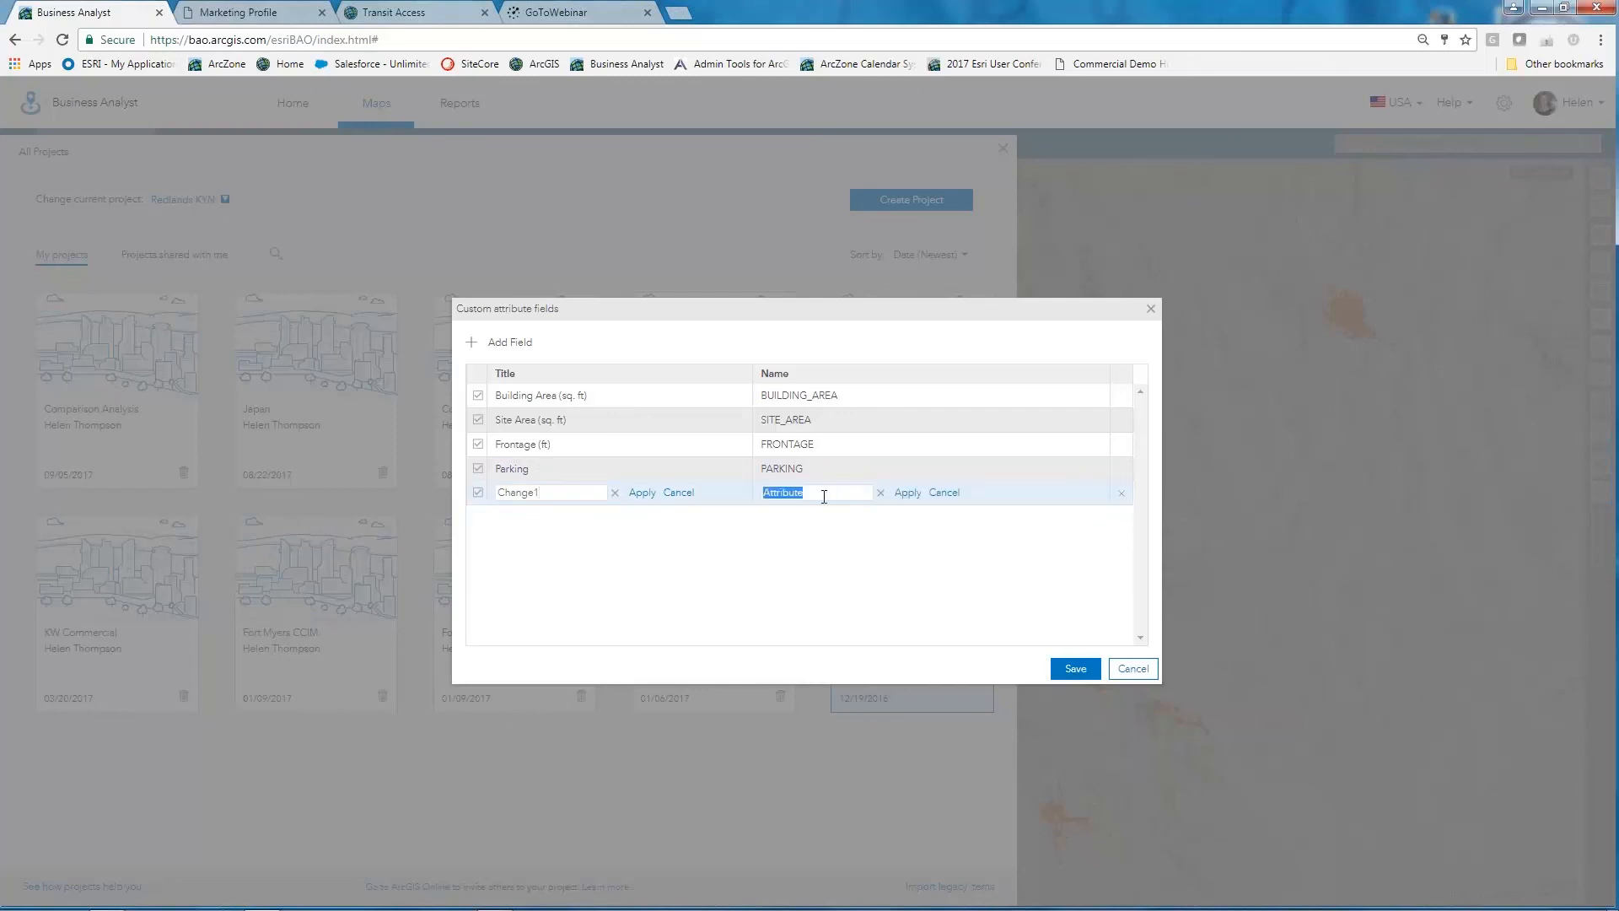
{"action": "type", "text": "A"}
{"action": "key", "text": "BackSpace"}
{"action": "type", "text": "Change1"}
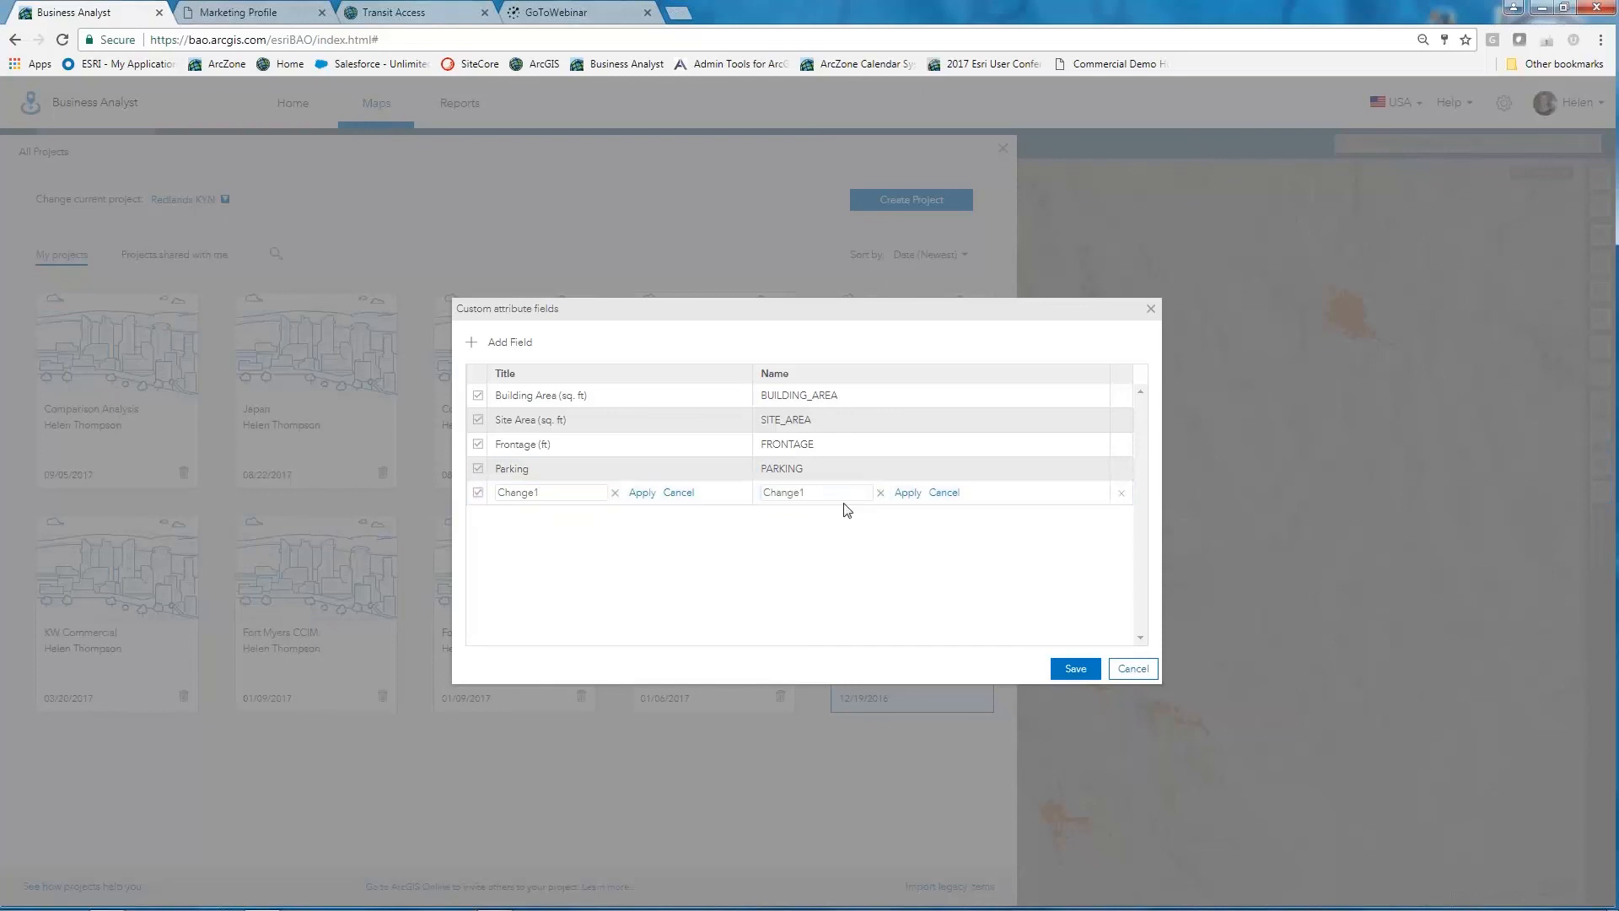
{"action": "left_click", "coordinate": [908, 494]}
{"action": "left_click", "coordinate": [641, 493]}
{"action": "left_click", "coordinate": [1072, 669]}
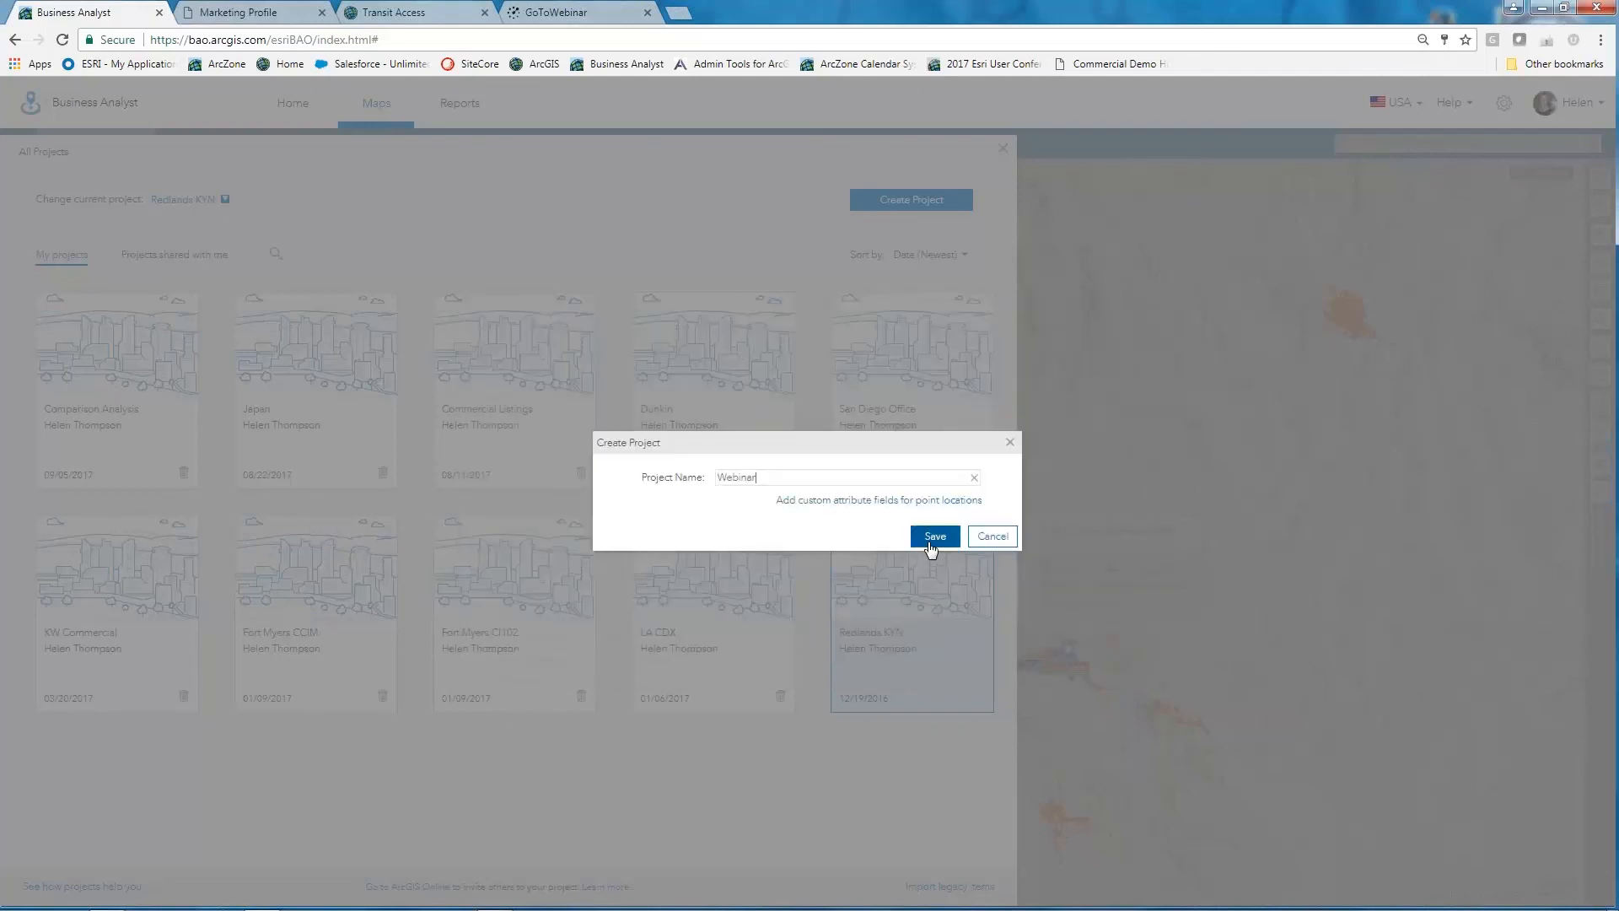
Step: Save the Webinar project, acknowledge its creation, and return to the map by closing the project list
{"action": "left_click", "coordinate": [933, 539]}
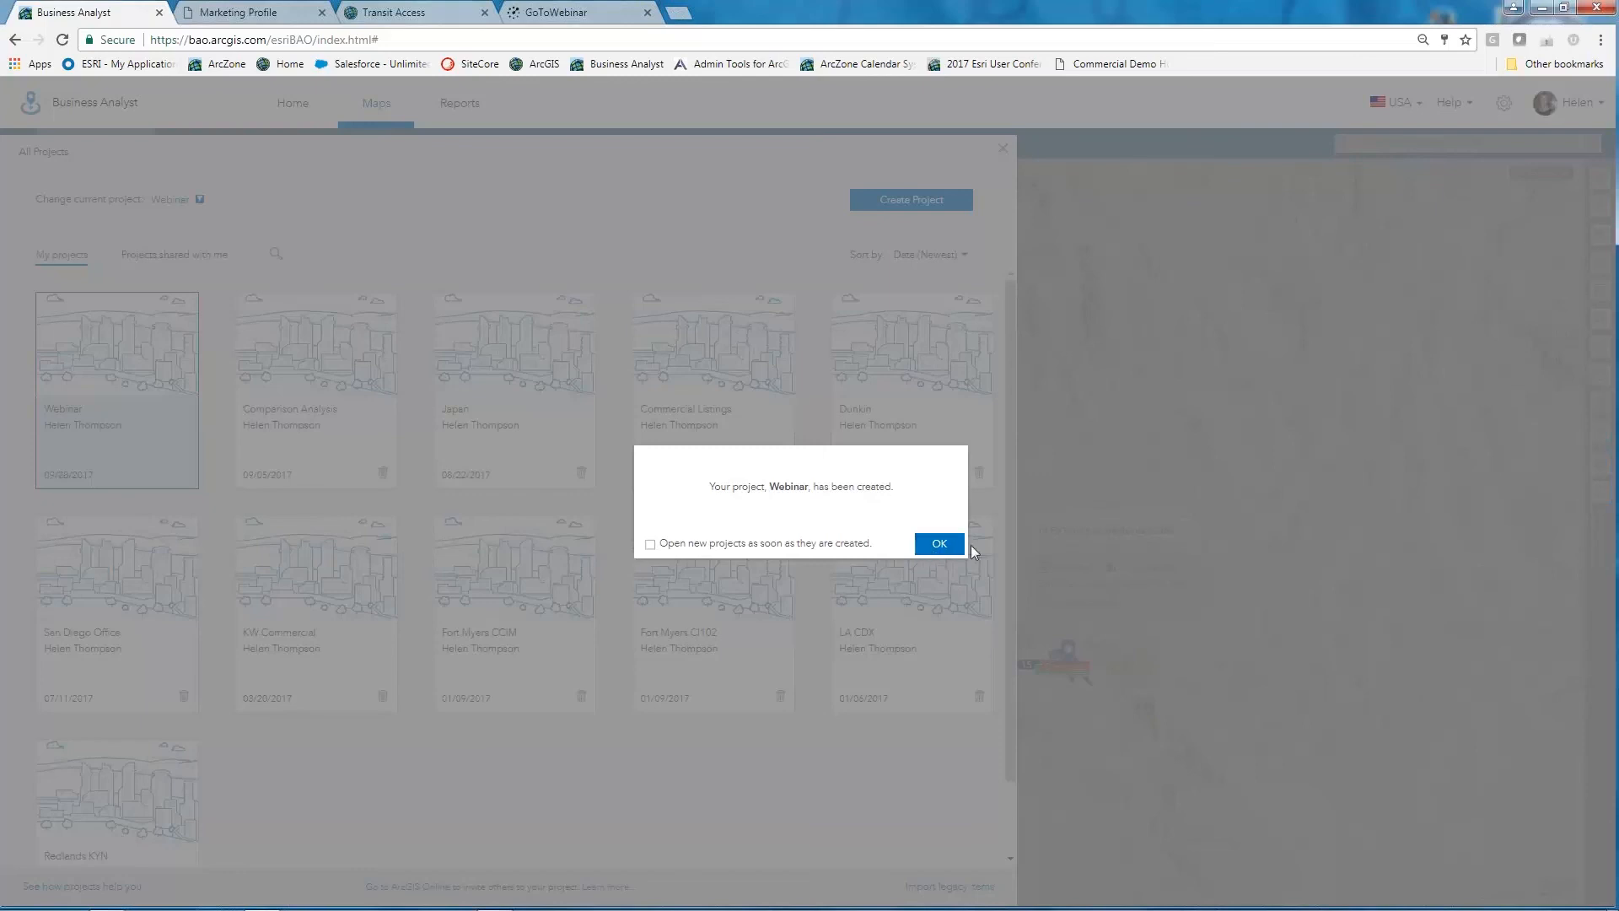
{"action": "left_click", "coordinate": [932, 546]}
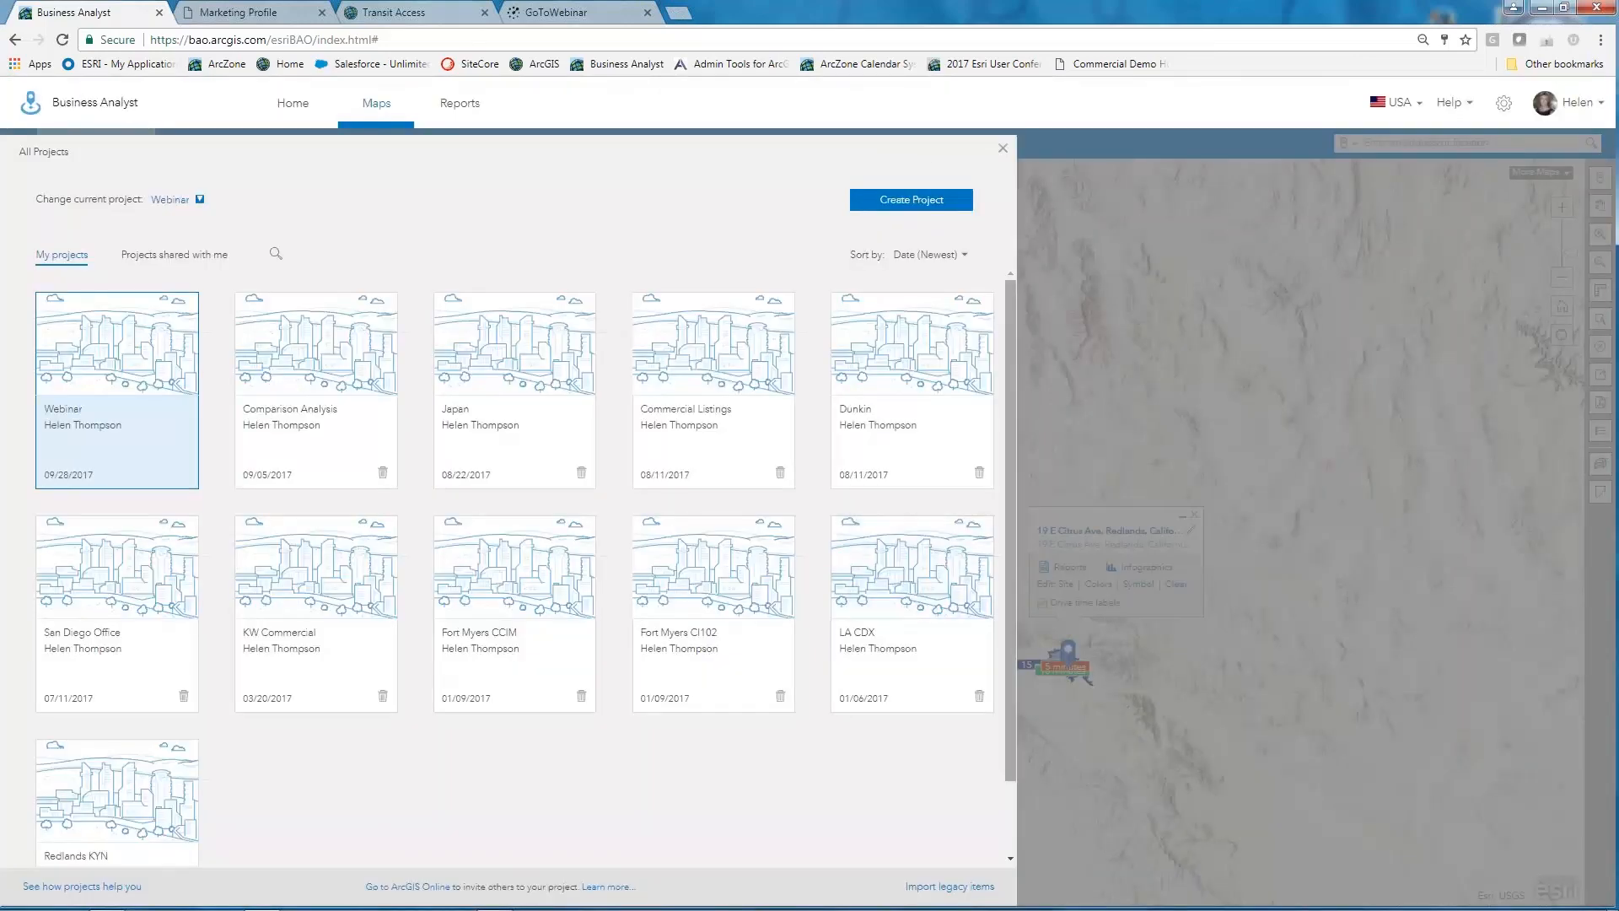
{"action": "left_click", "coordinate": [1003, 150]}
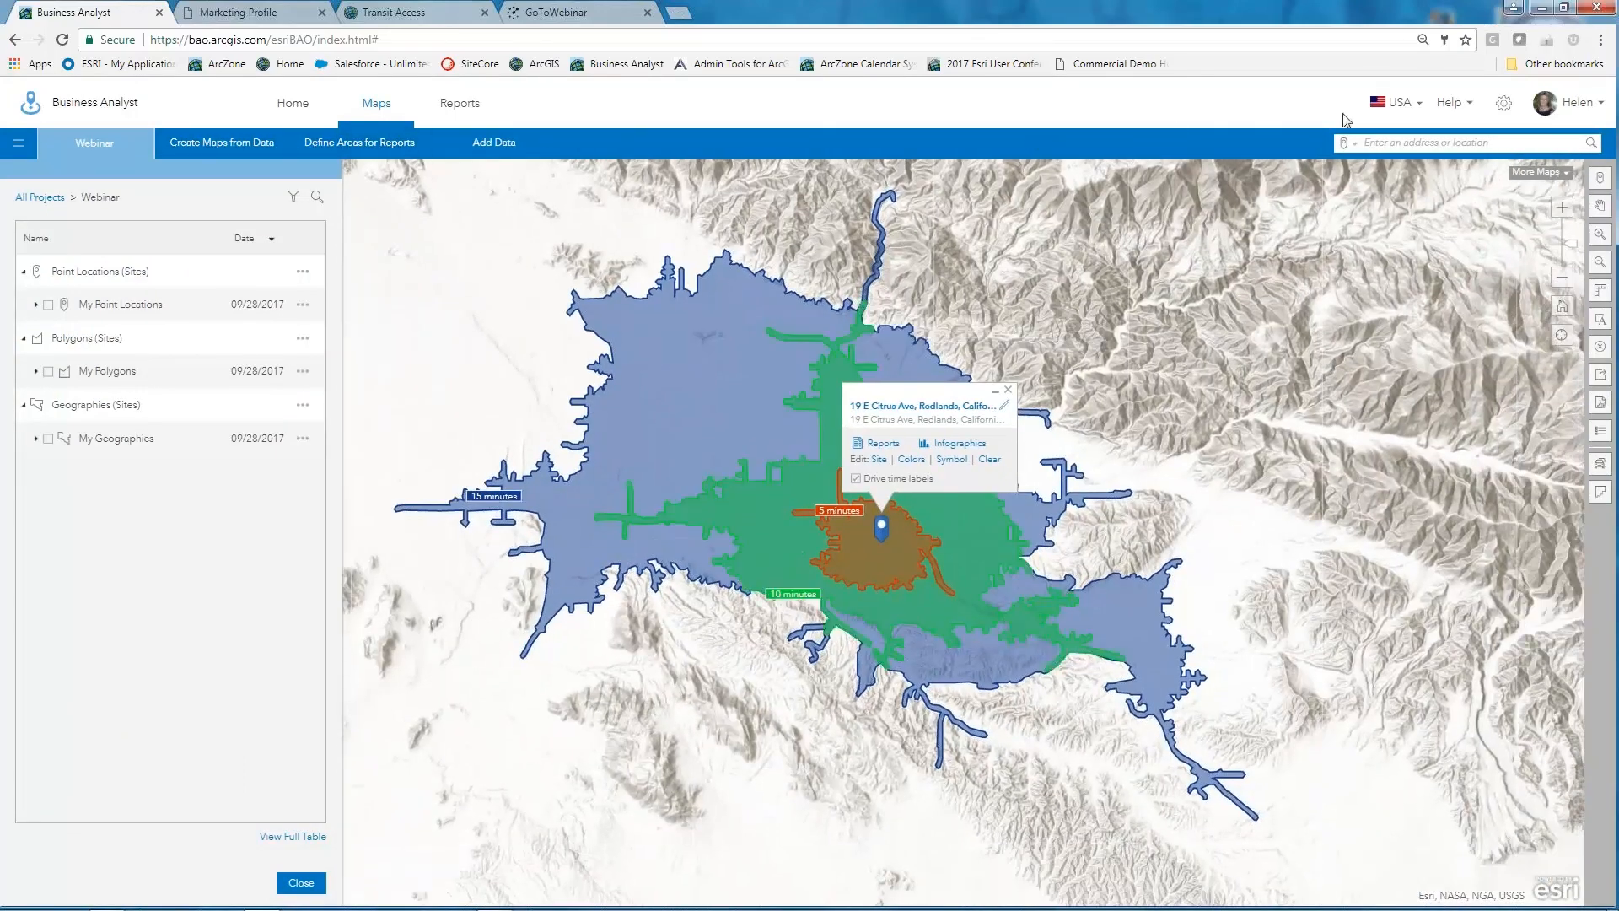
Step: Add a pin at the New York St address in Redlands, California, found through the location search
{"action": "left_click", "coordinate": [1356, 145]}
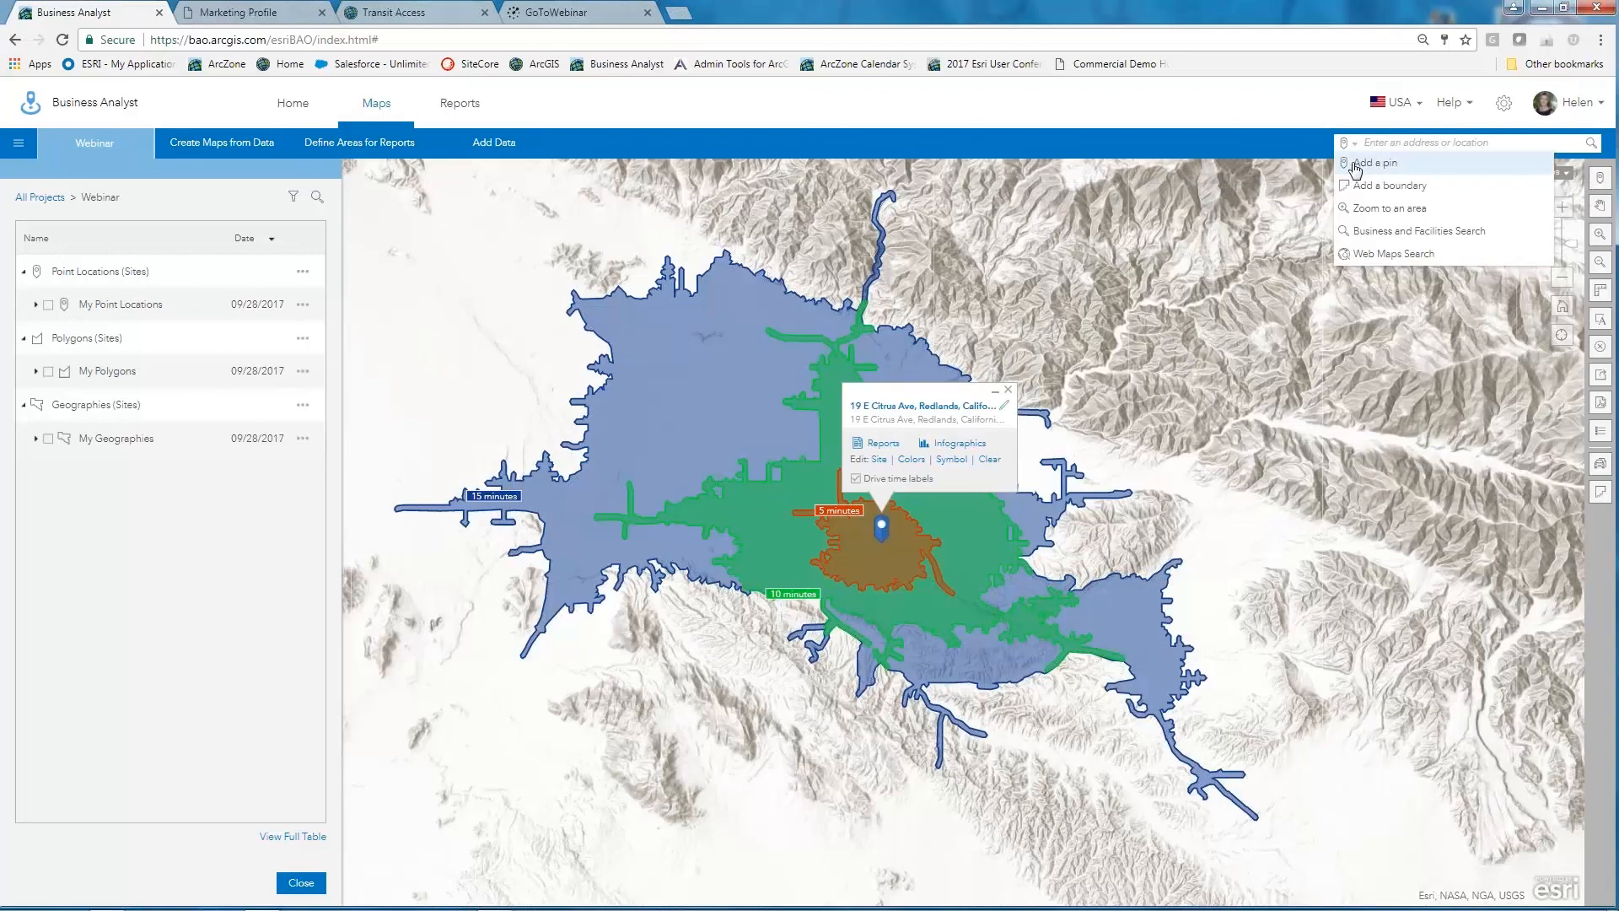
{"action": "left_click", "coordinate": [1355, 166]}
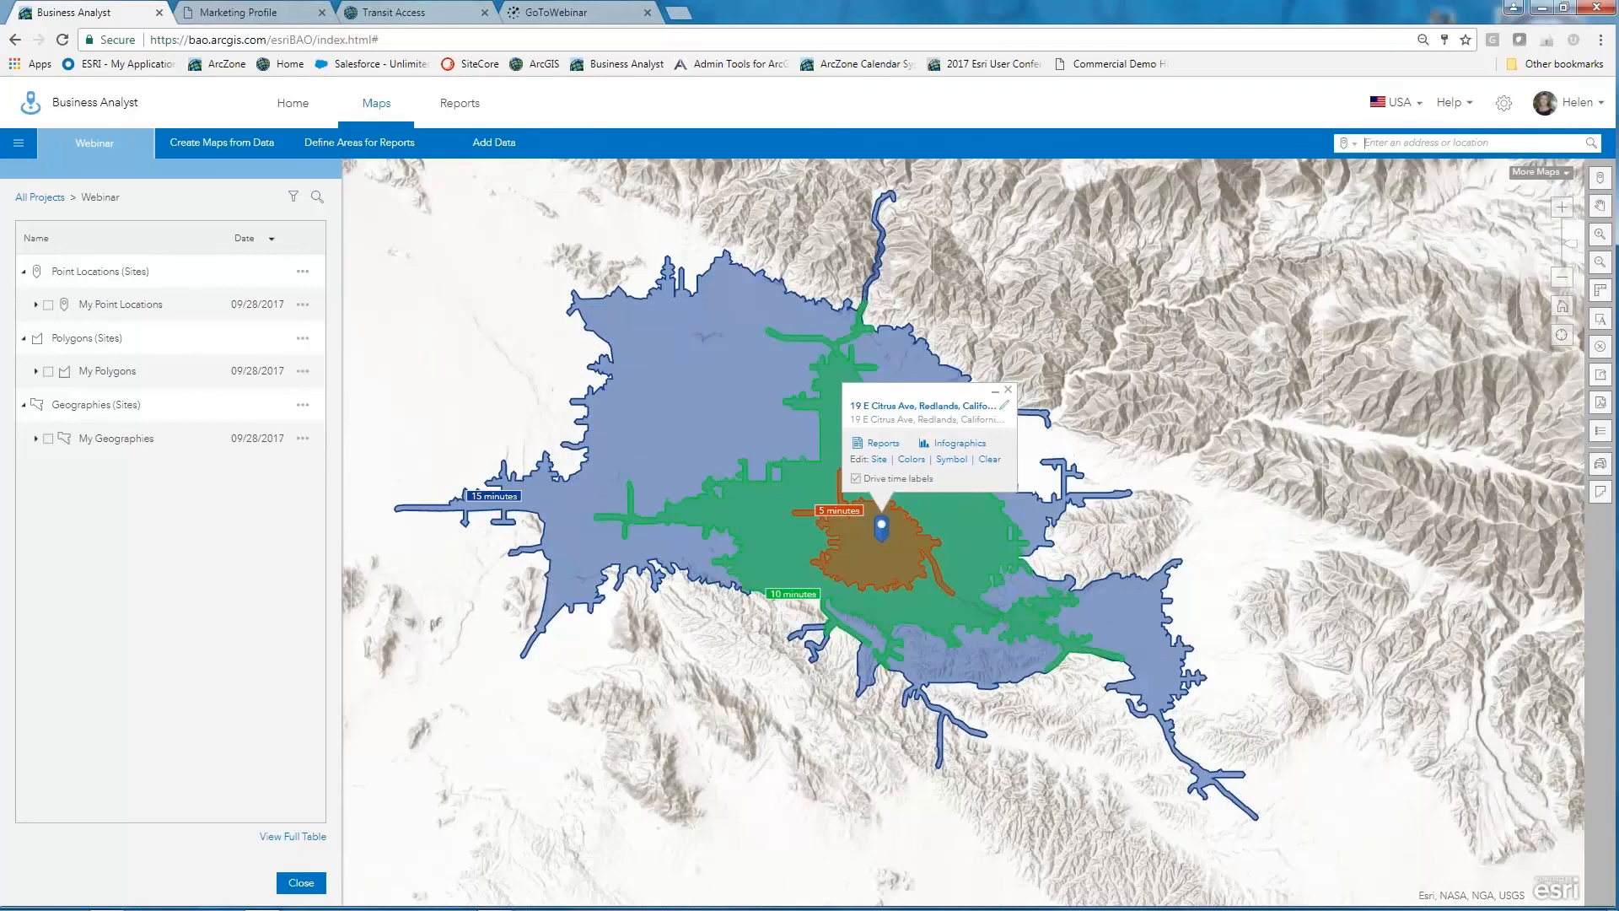
{"action": "left_click", "coordinate": [1369, 144]}
{"action": "type", "text": "38"}
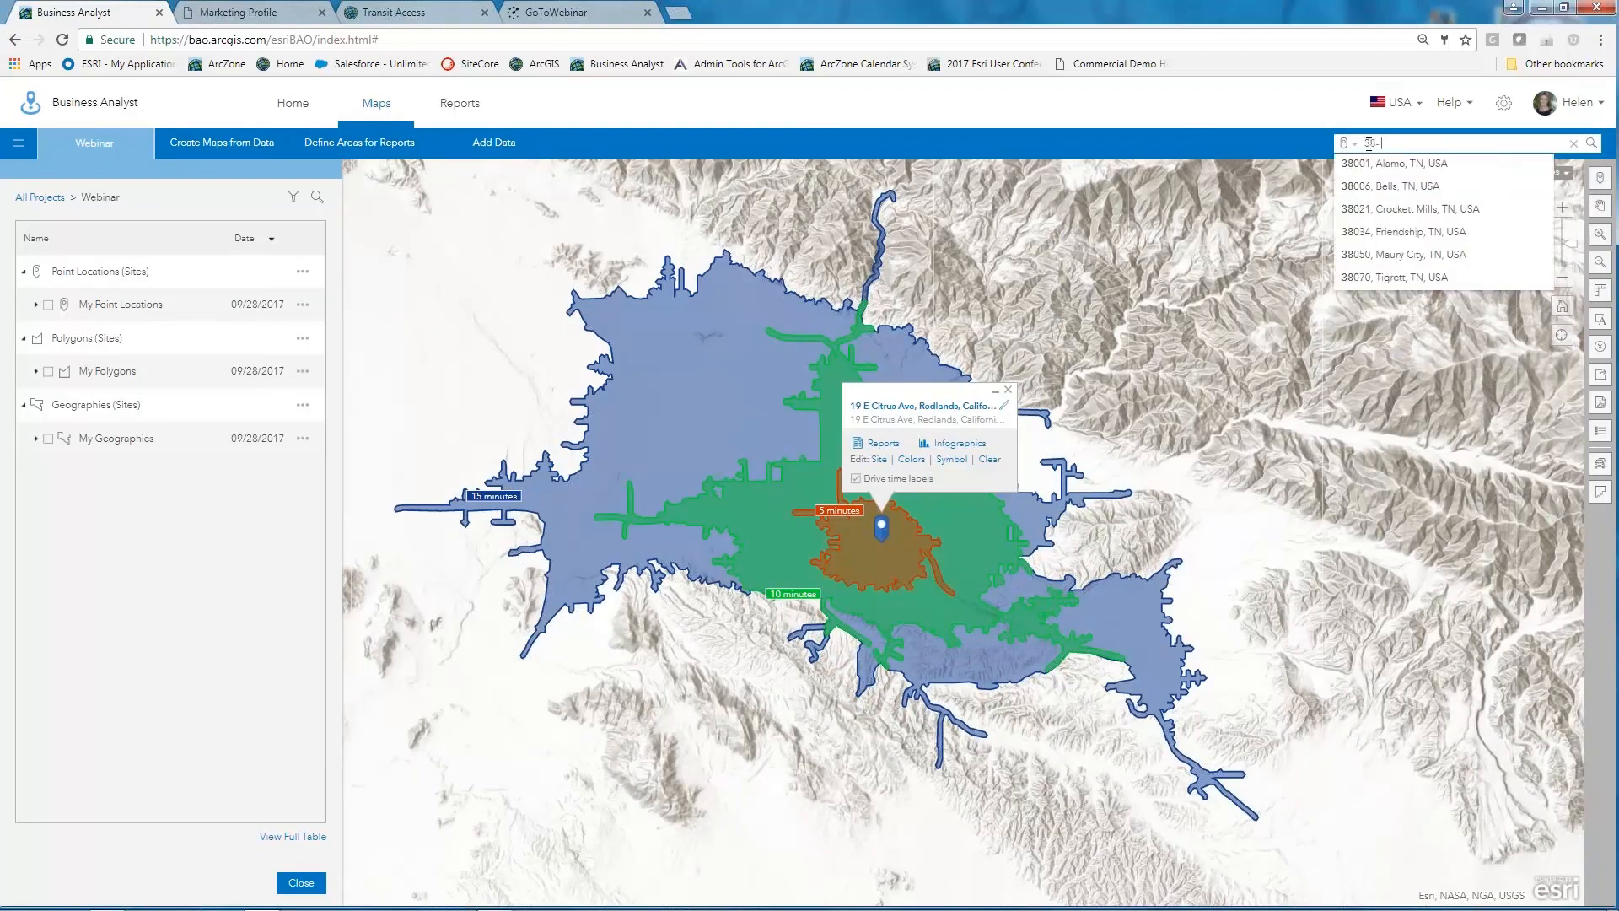
{"action": "type", "text": "0 new york"}
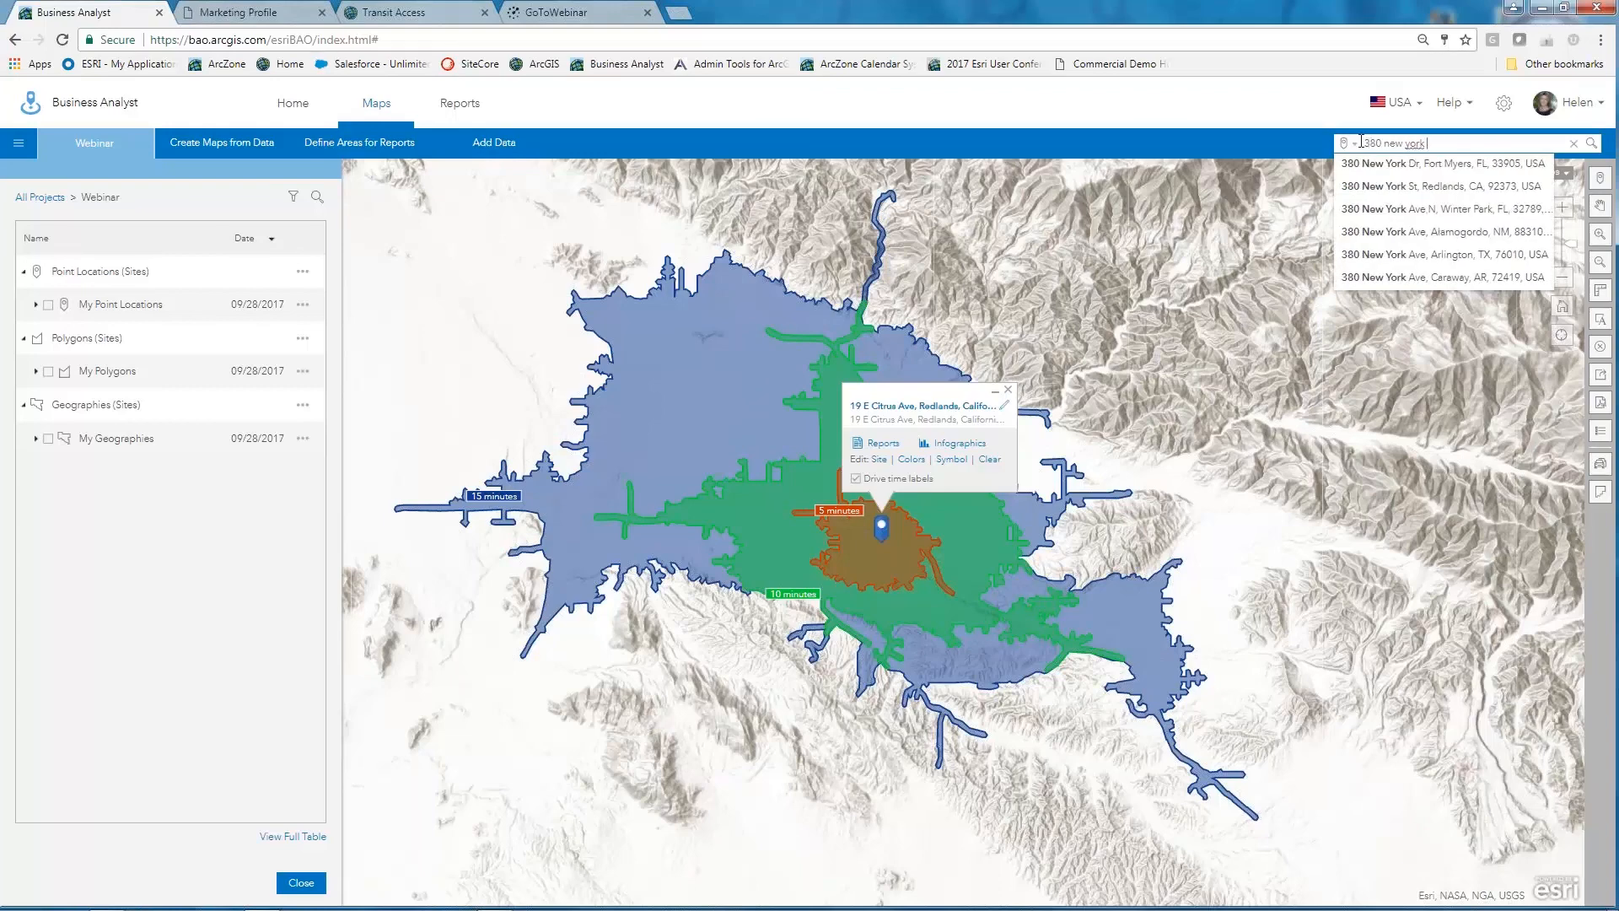
{"action": "left_click", "coordinate": [1400, 187]}
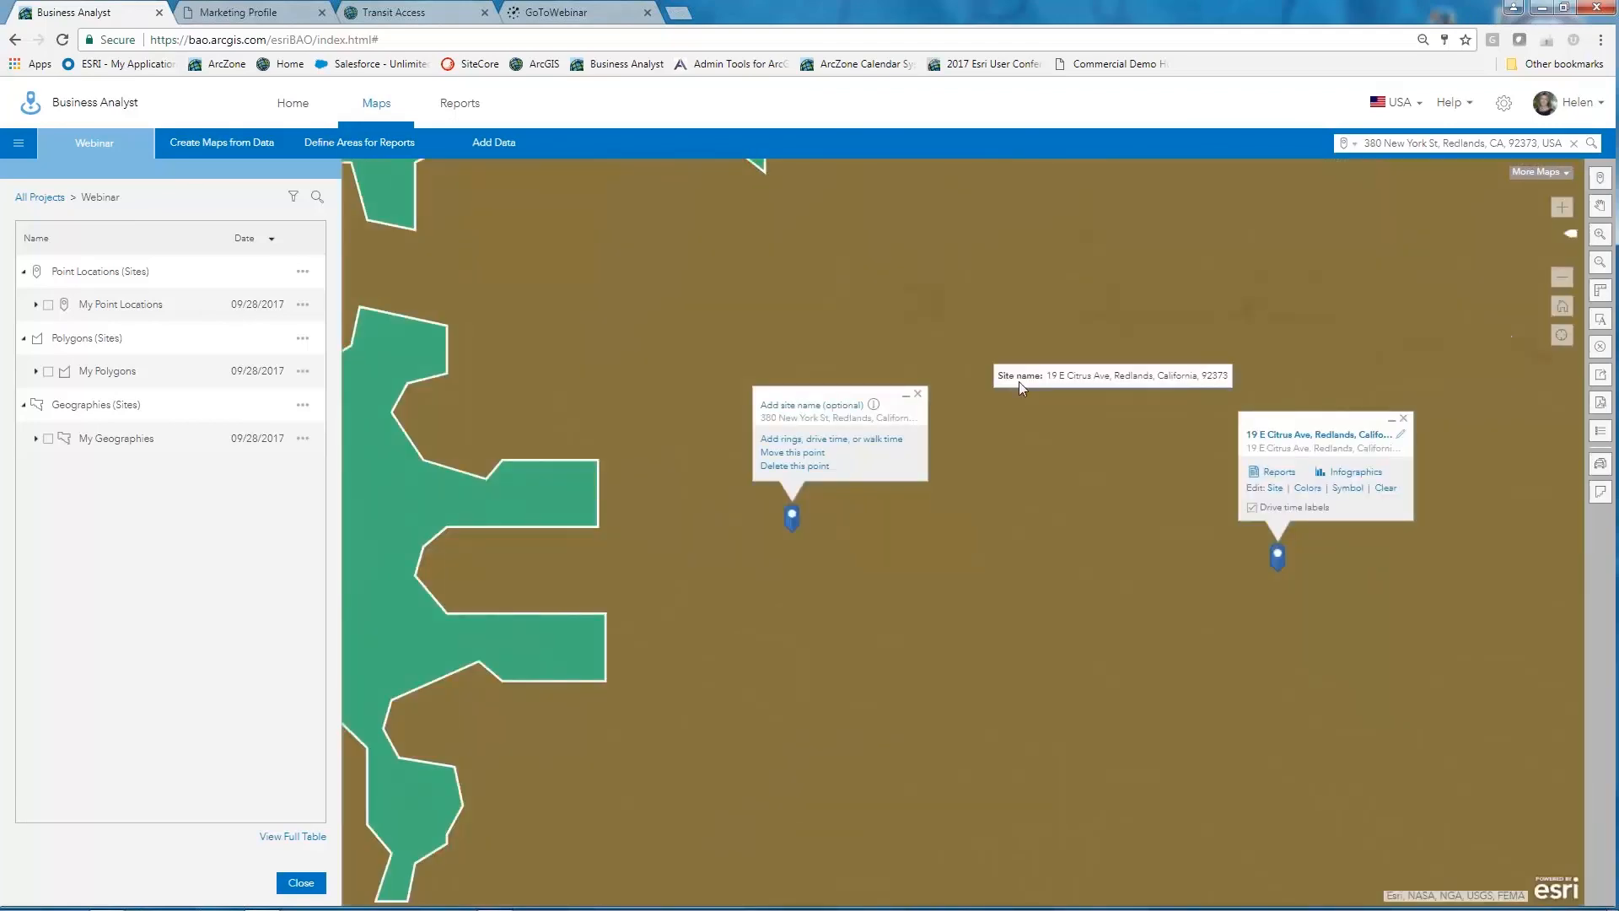
Step: Create 5, 10 and 15 minute drive time areas around the New York St pin, and clear the Citrus Ave site from the map
{"action": "left_click", "coordinate": [822, 445]}
{"action": "left_click", "coordinate": [825, 377]}
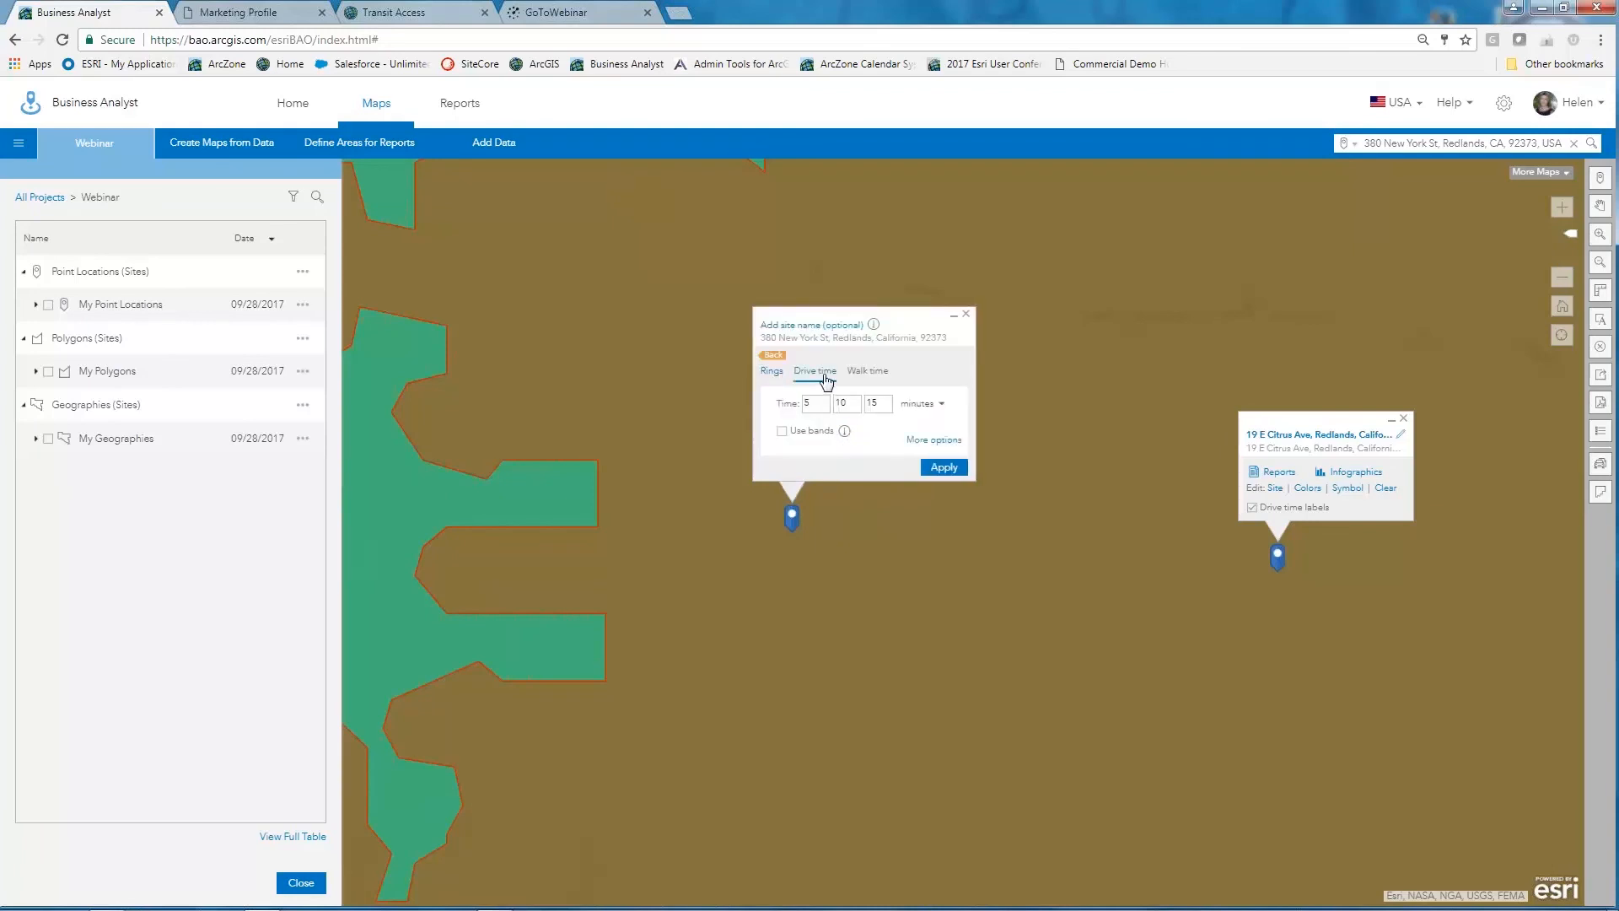
{"action": "left_click", "coordinate": [944, 468]}
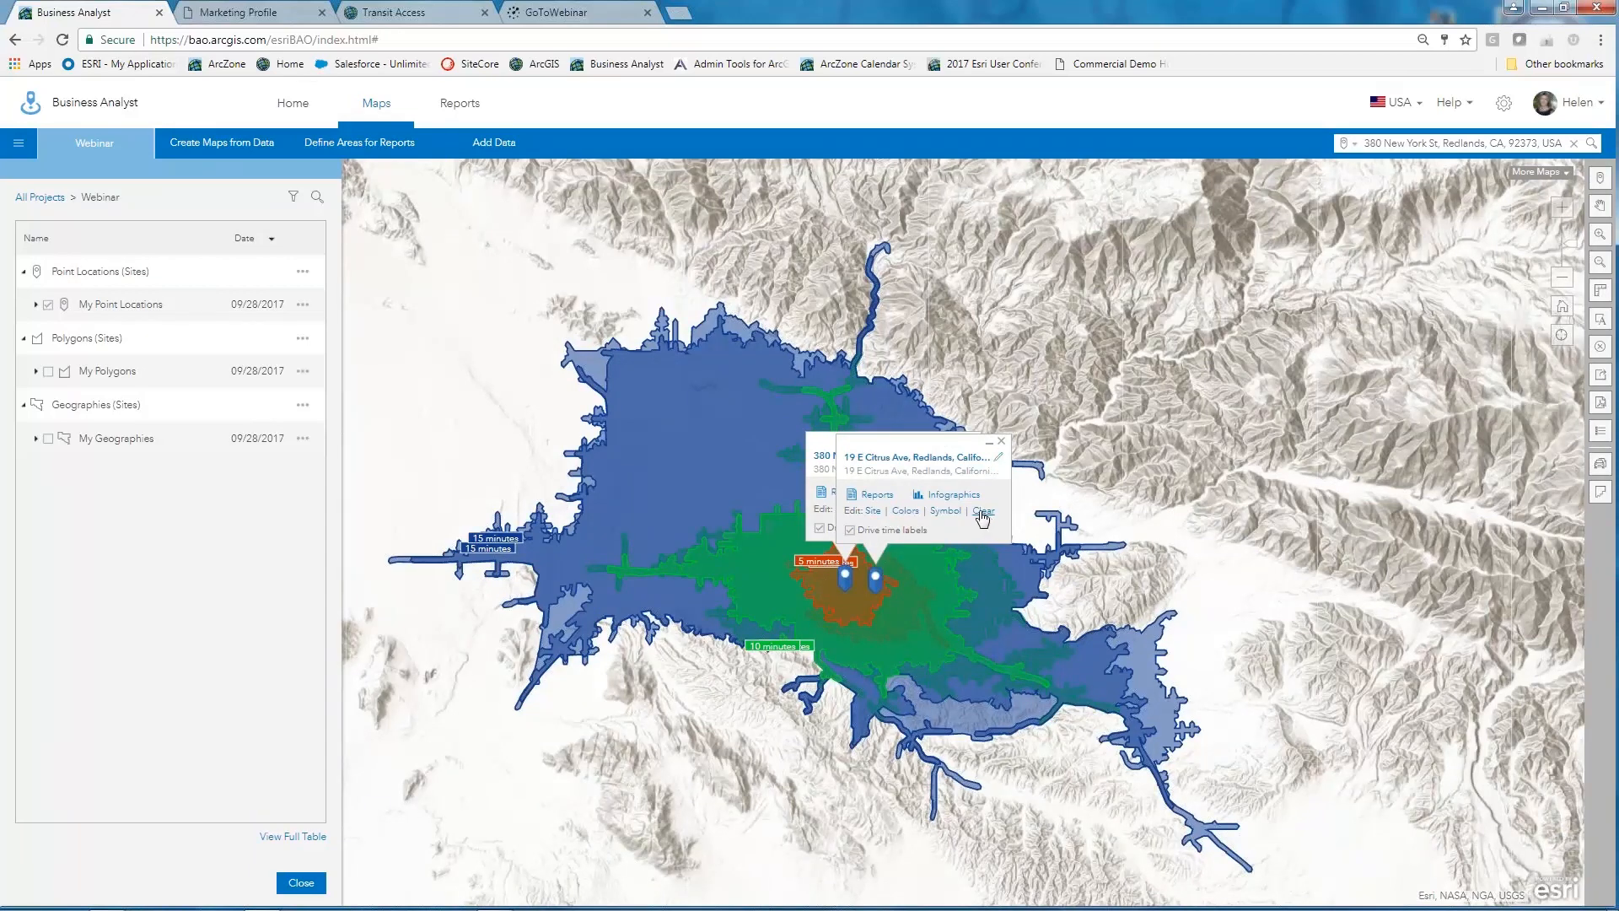
{"action": "left_click", "coordinate": [982, 512]}
{"action": "left_click", "coordinate": [827, 533]}
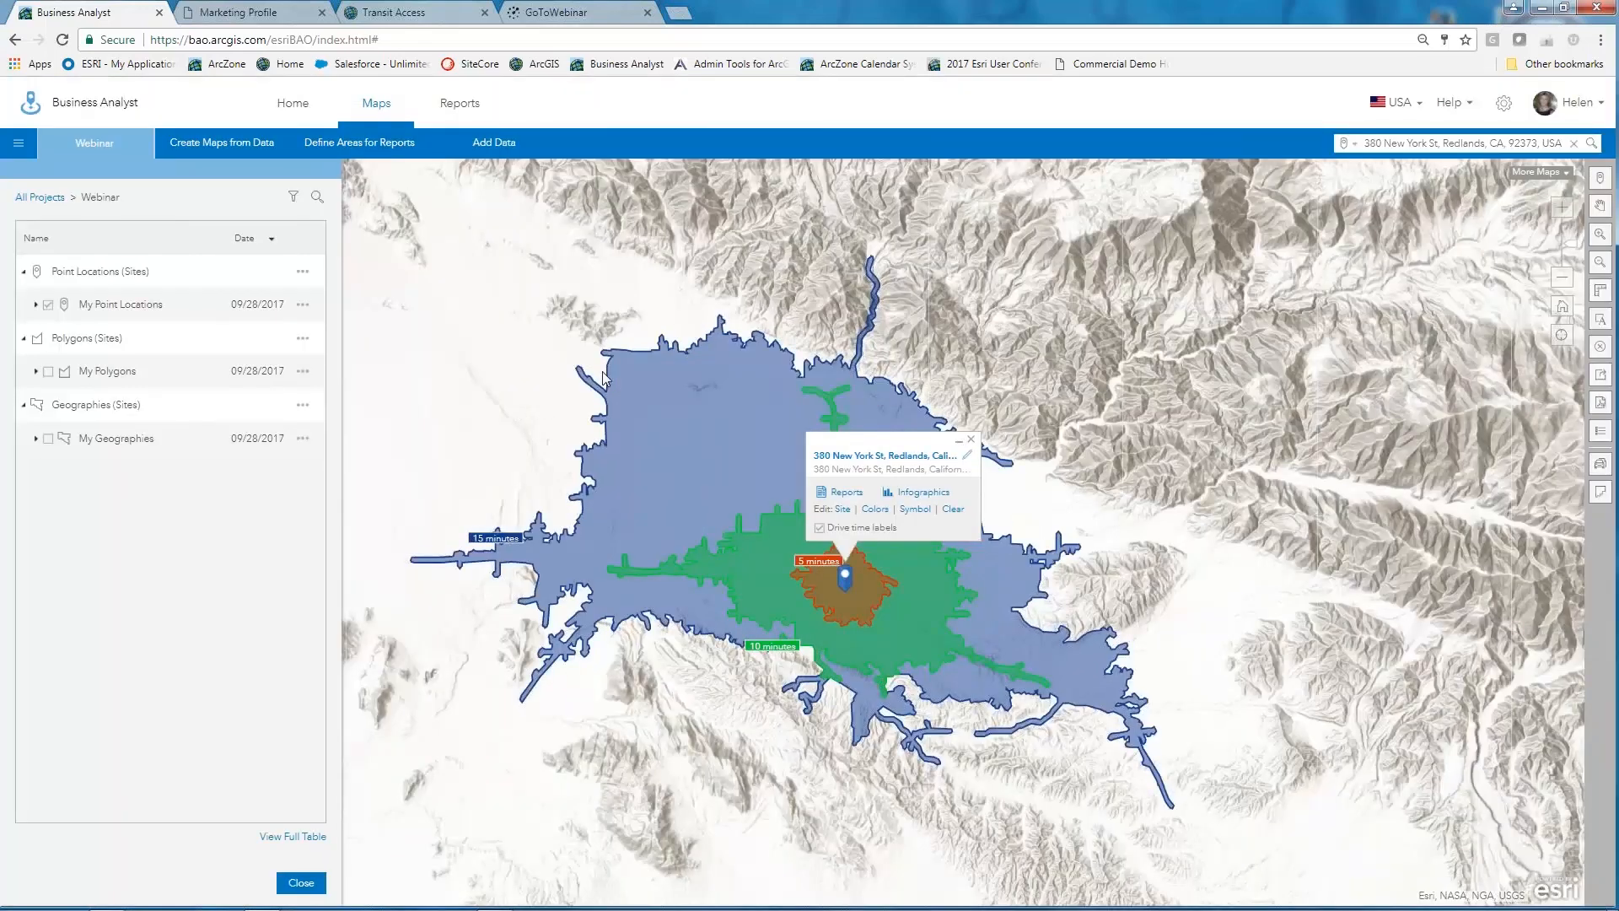
Step: Expand My Point Locations in the Webinar project and show the details of the New York St site
{"action": "left_click", "coordinate": [38, 305]}
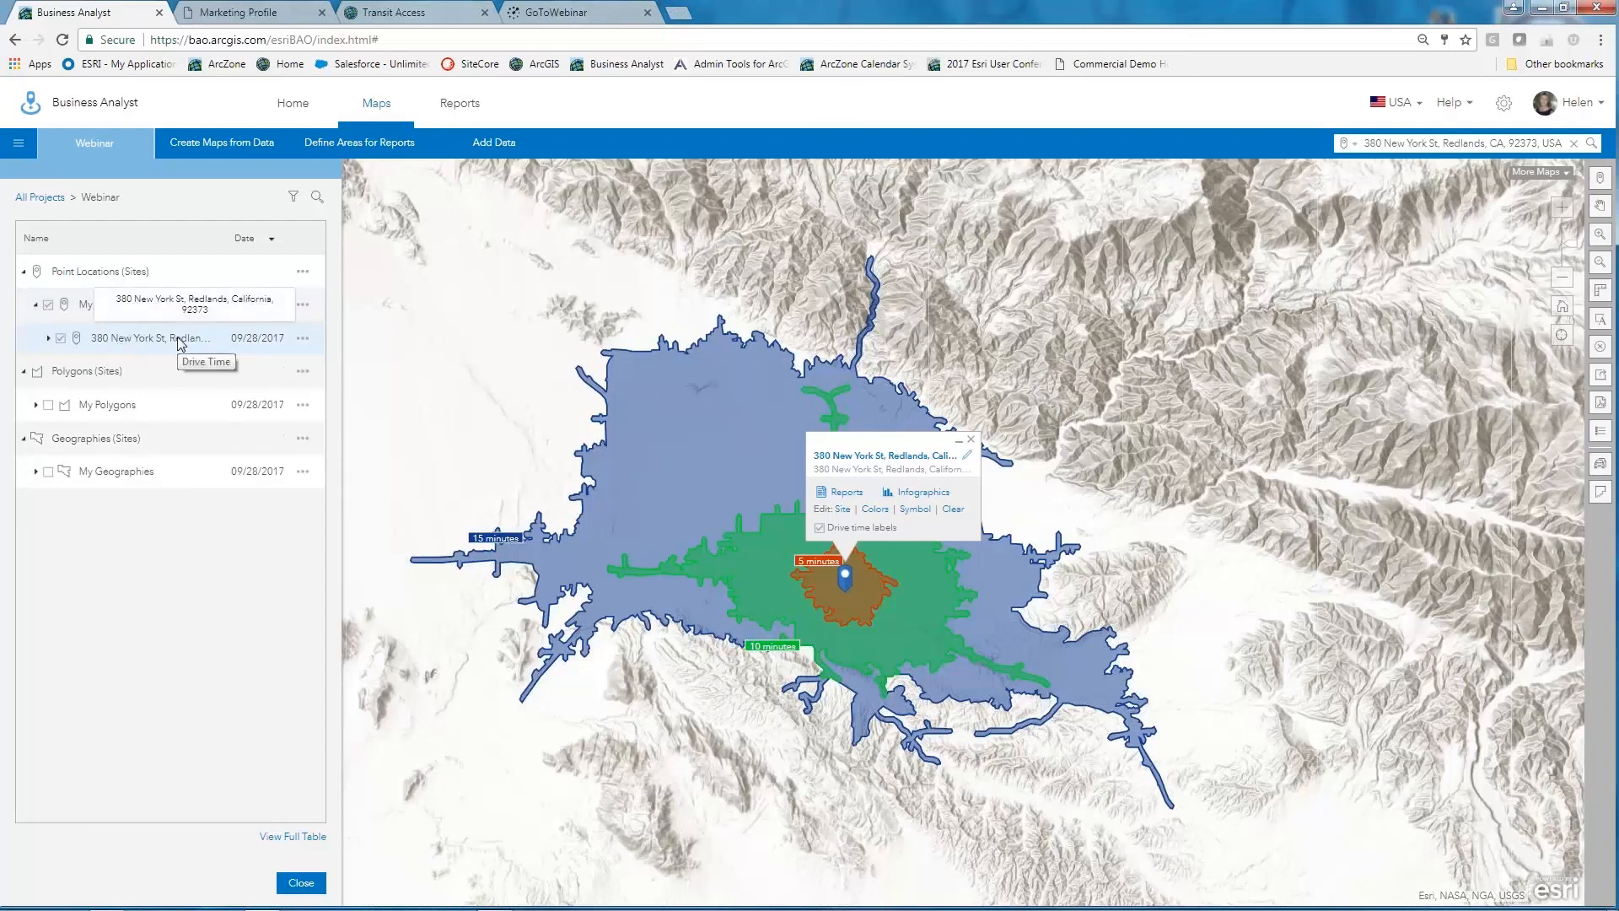
{"action": "left_click", "coordinate": [302, 338]}
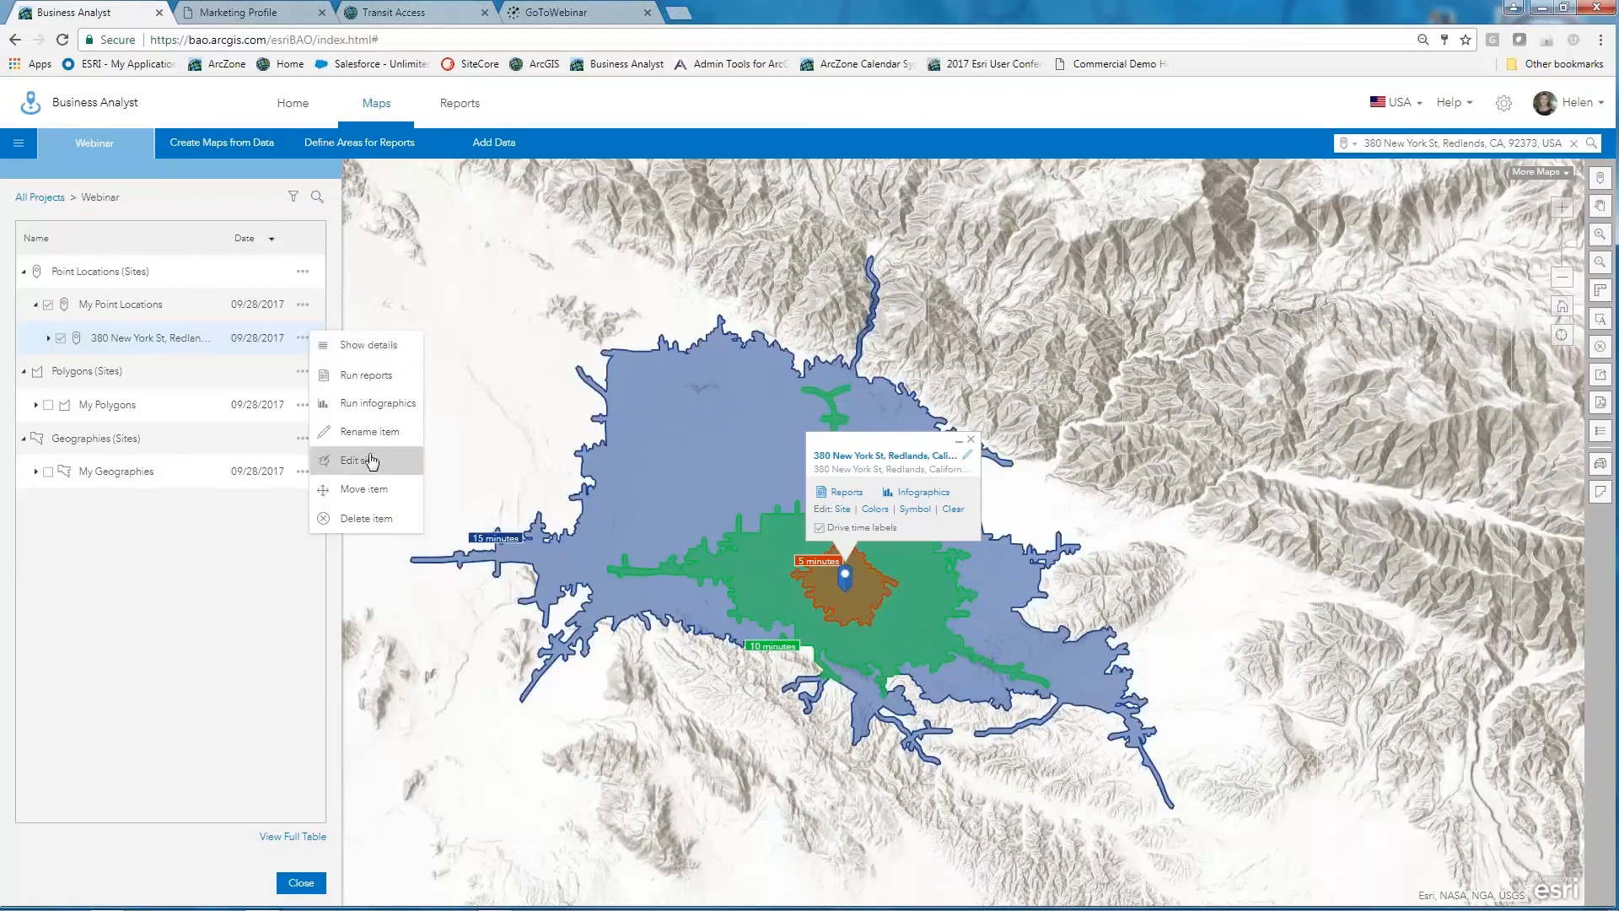
{"action": "left_click", "coordinate": [371, 348]}
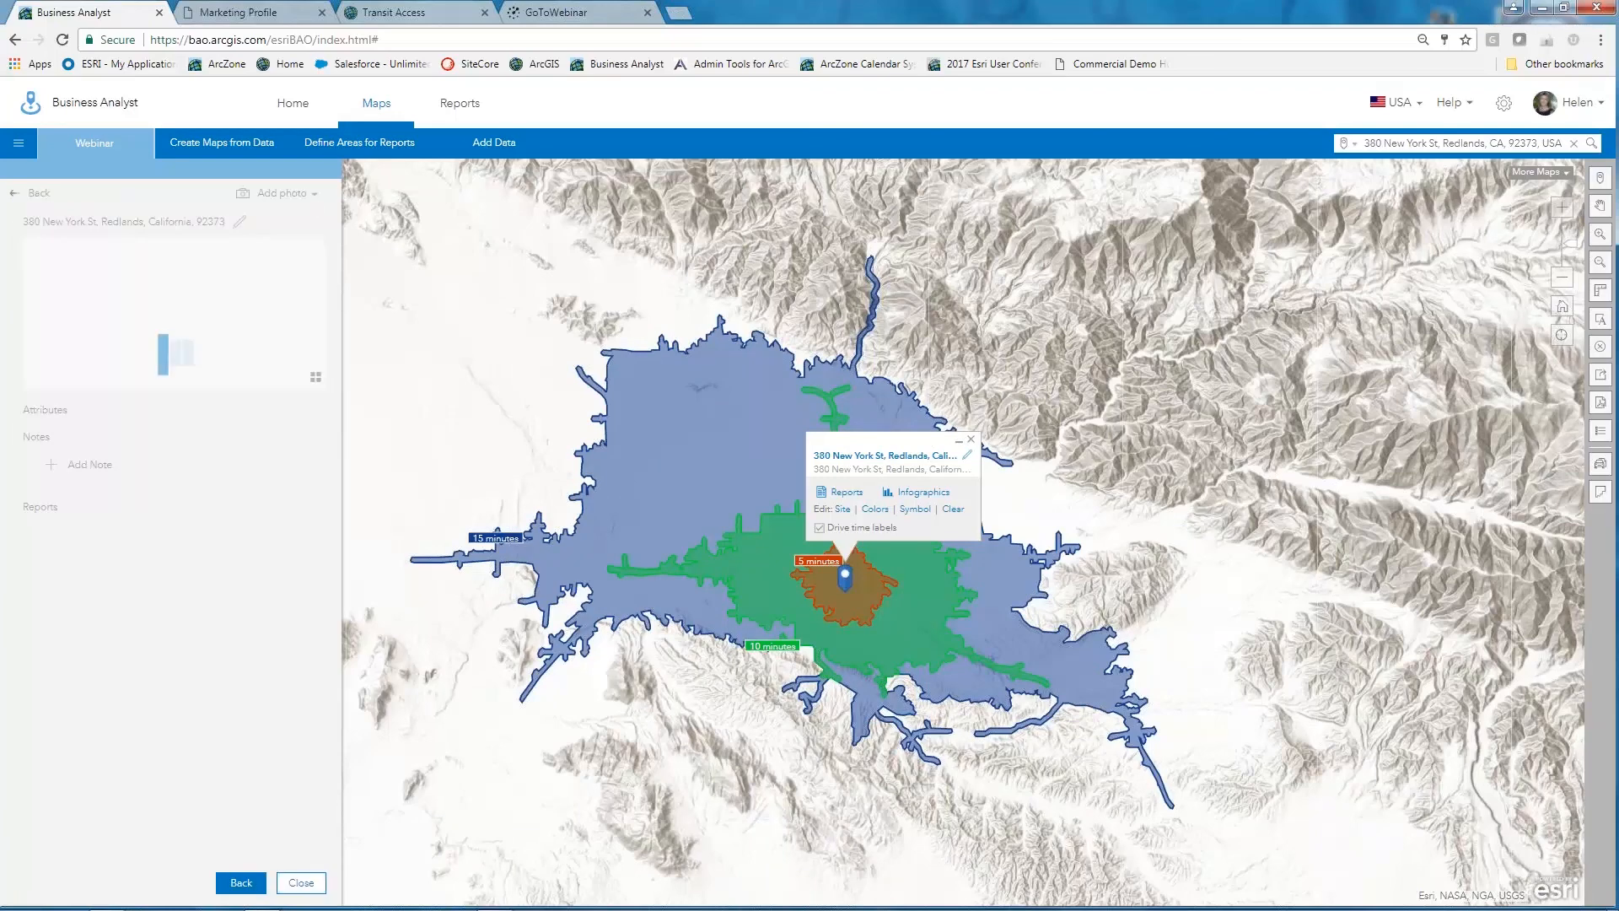